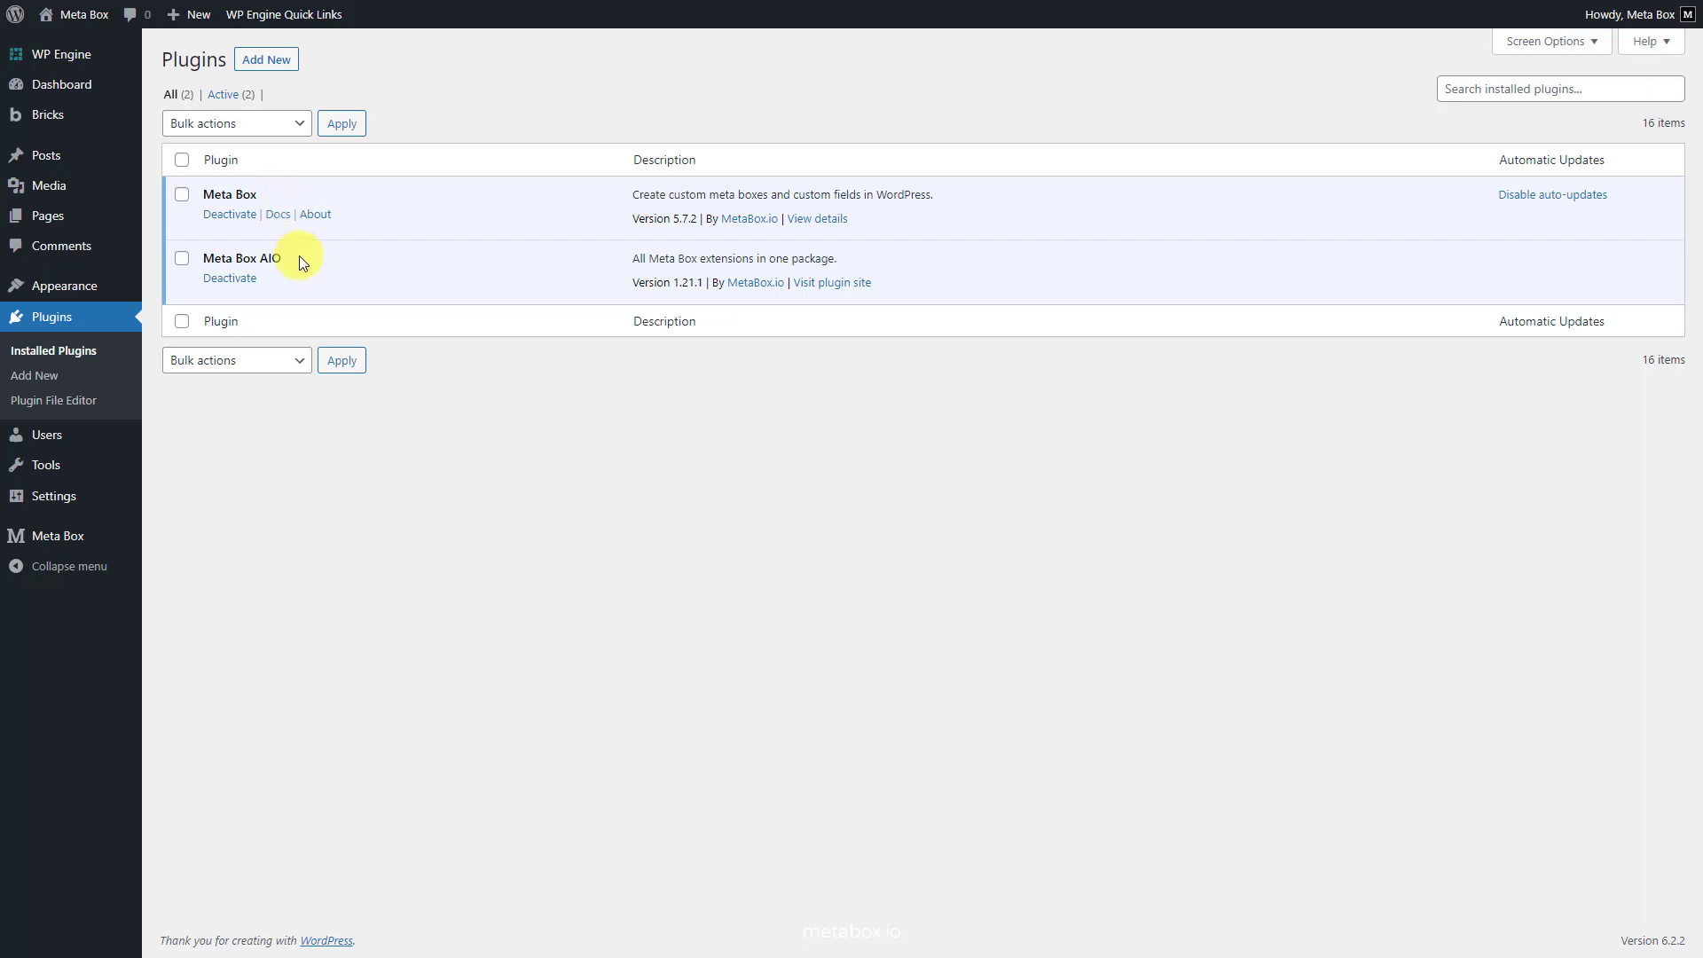
# Open the Meta Box extensions list and review which extensions are enabled
pyautogui.moveTo(76, 543)
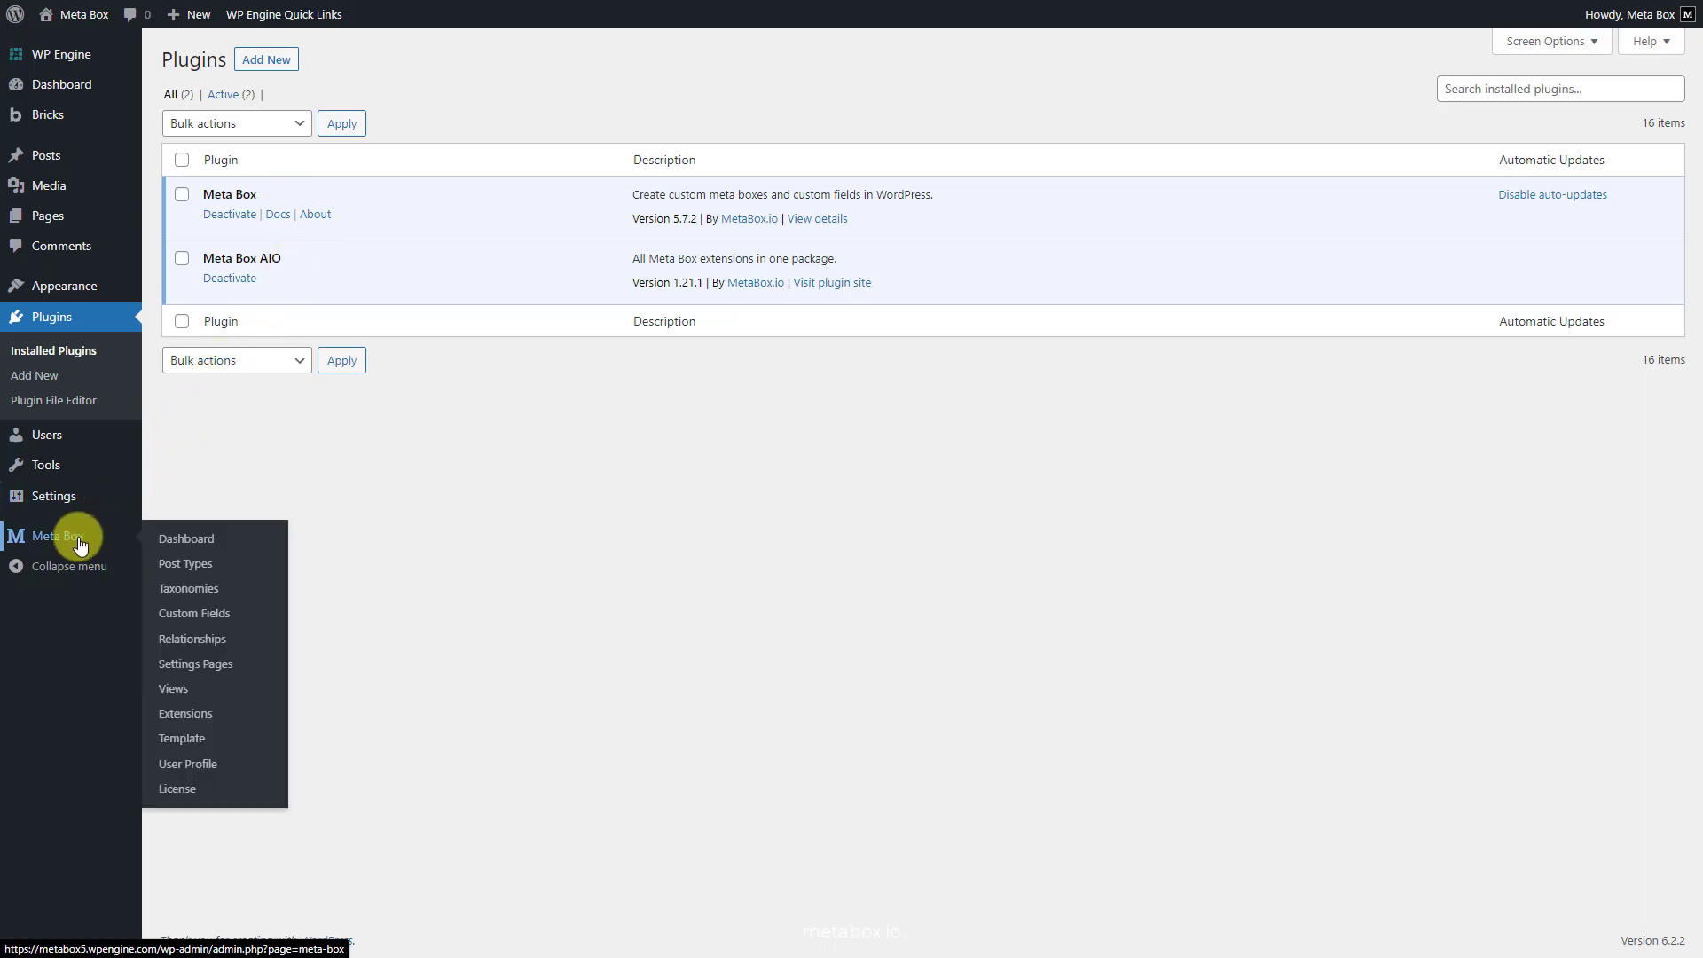
pyautogui.click(190, 717)
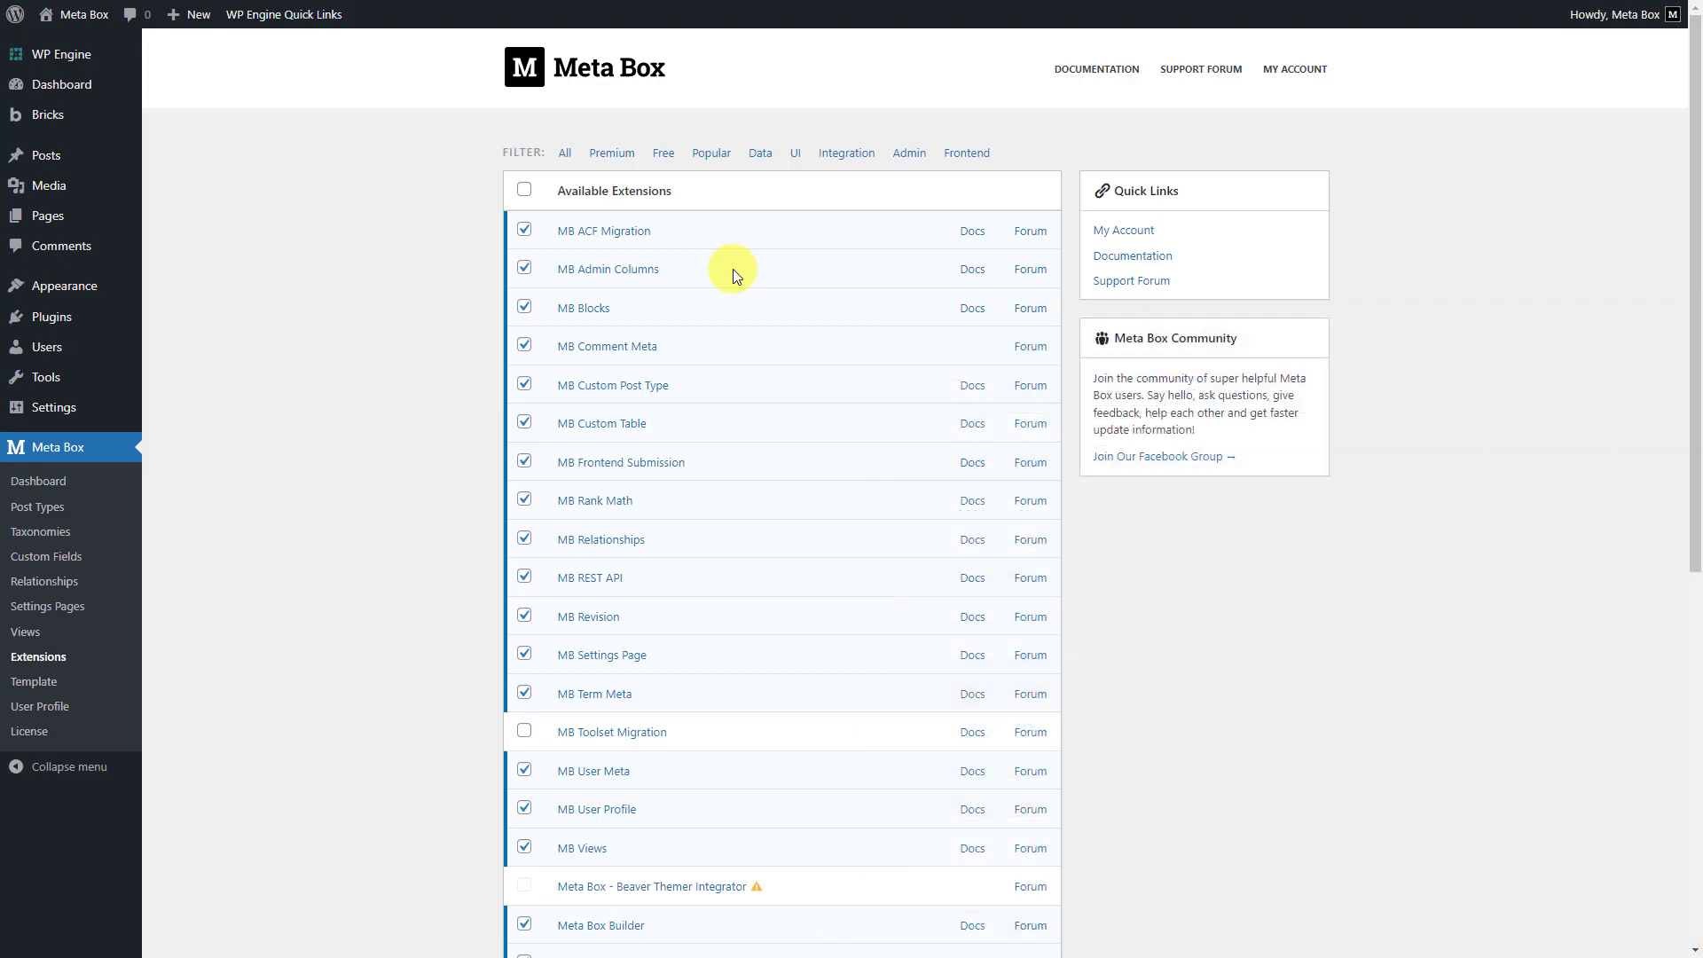
pyautogui.click(106, 285)
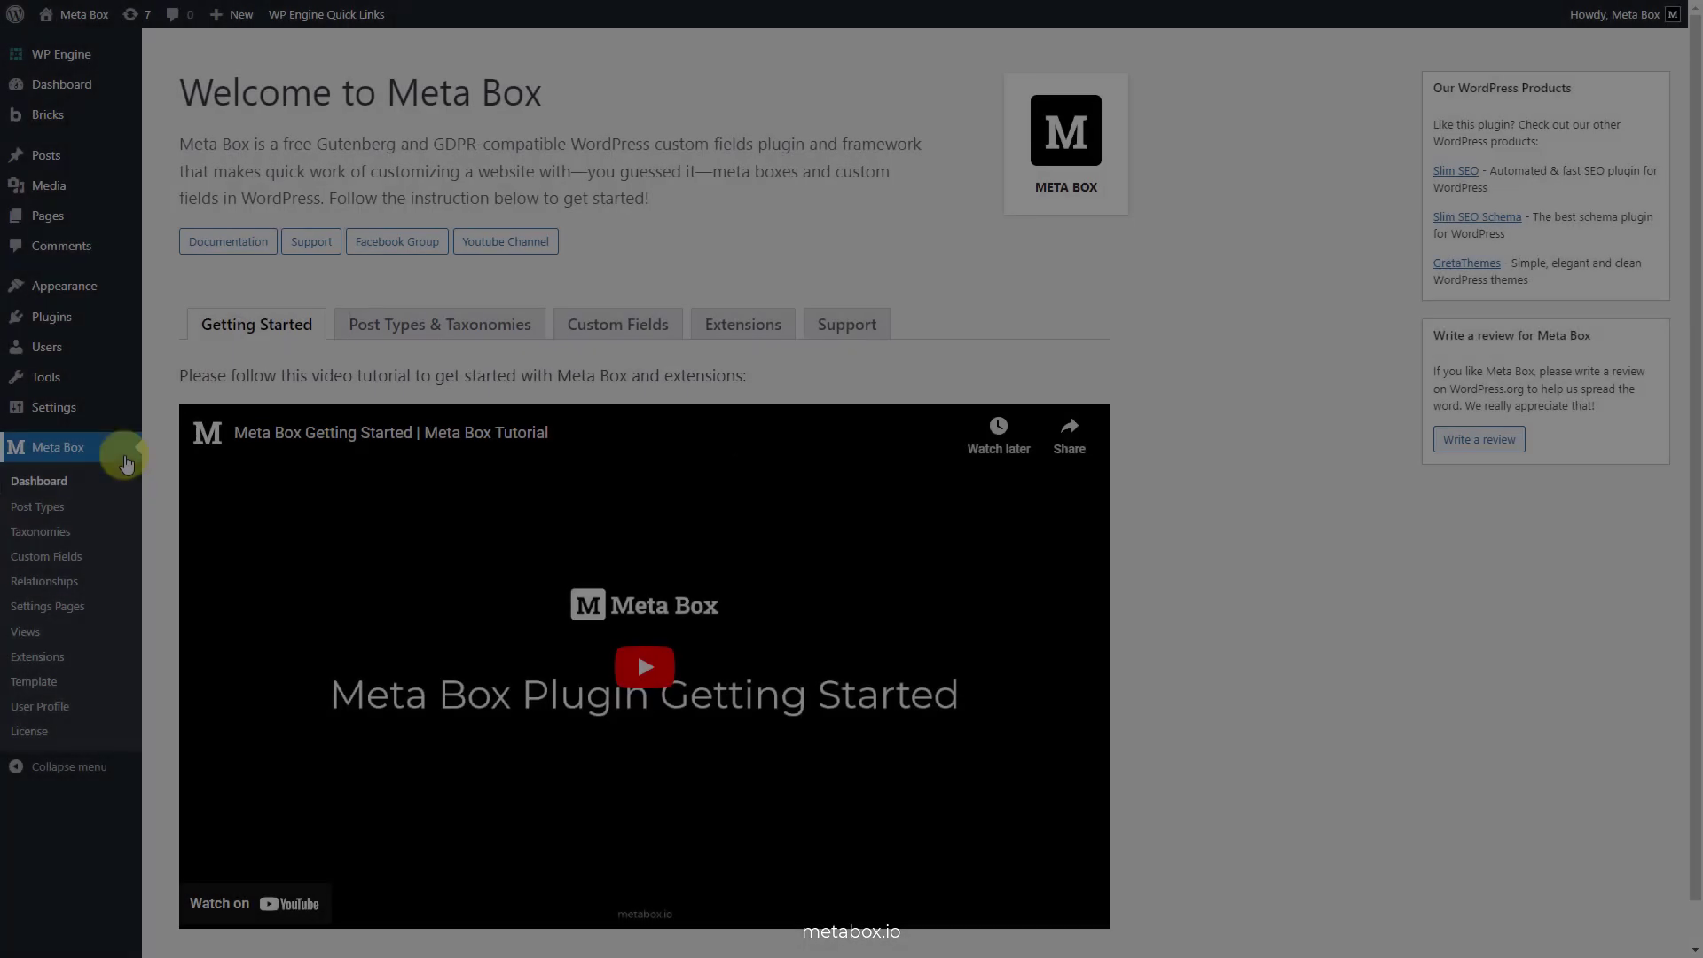
# Create and publish a custom post type with plural name Instructors and singular name Instructor
pyautogui.click(132, 504)
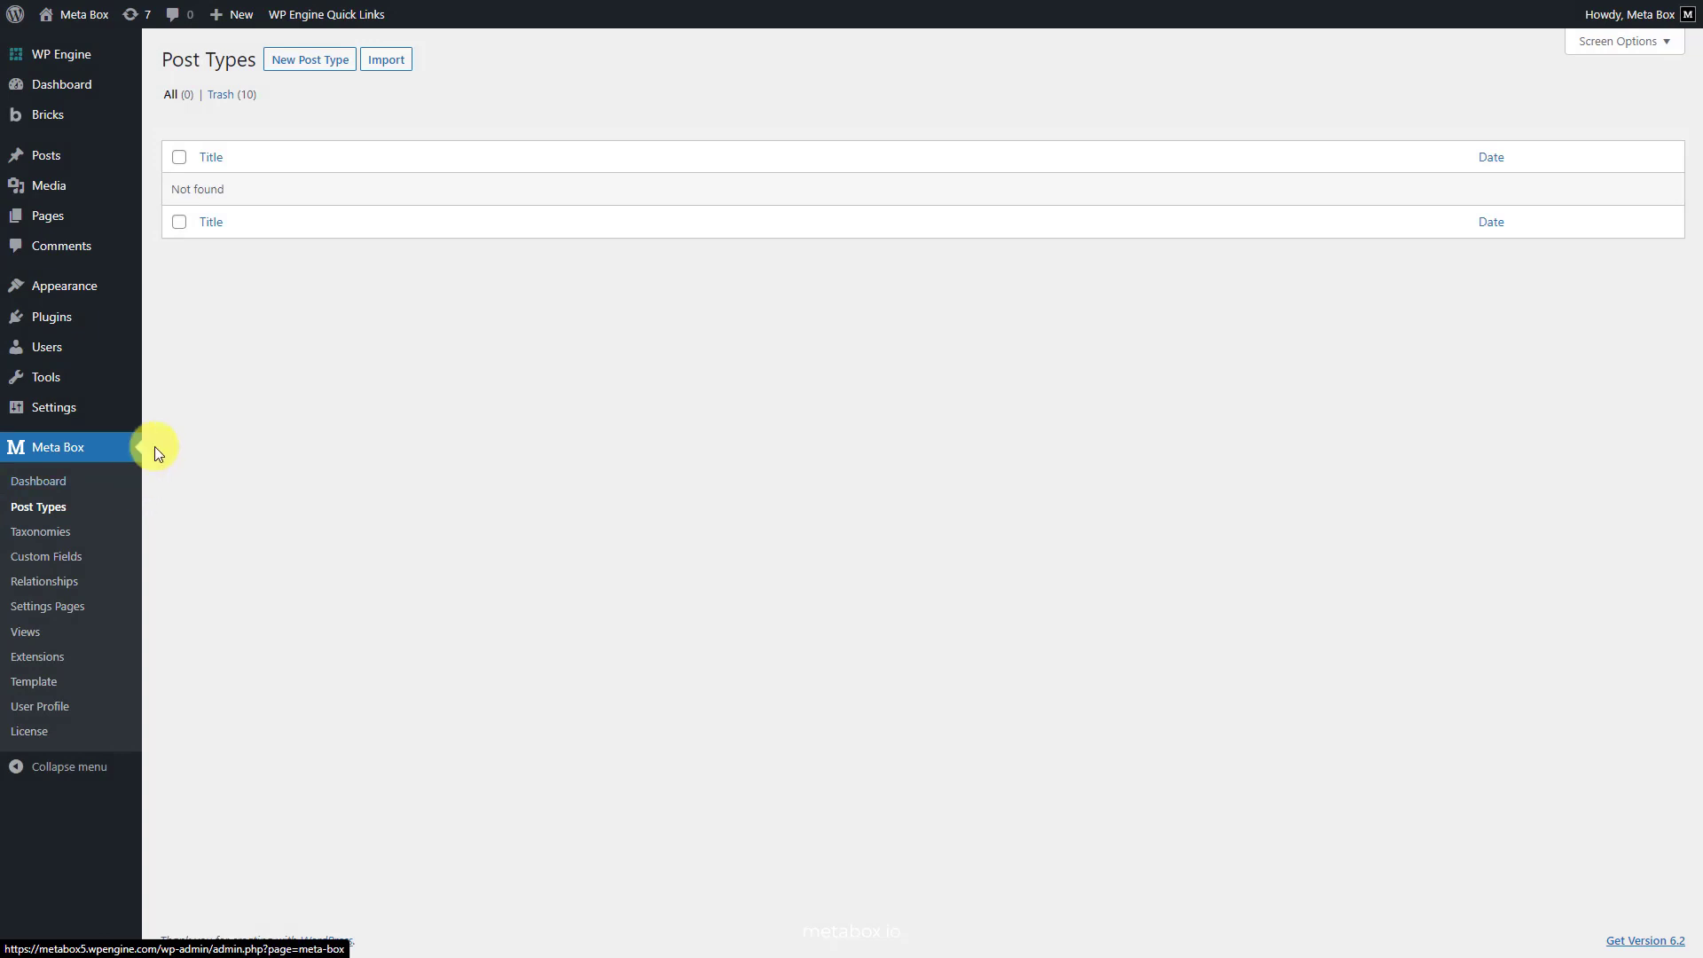
pyautogui.click(349, 64)
pyautogui.click(597, 154)
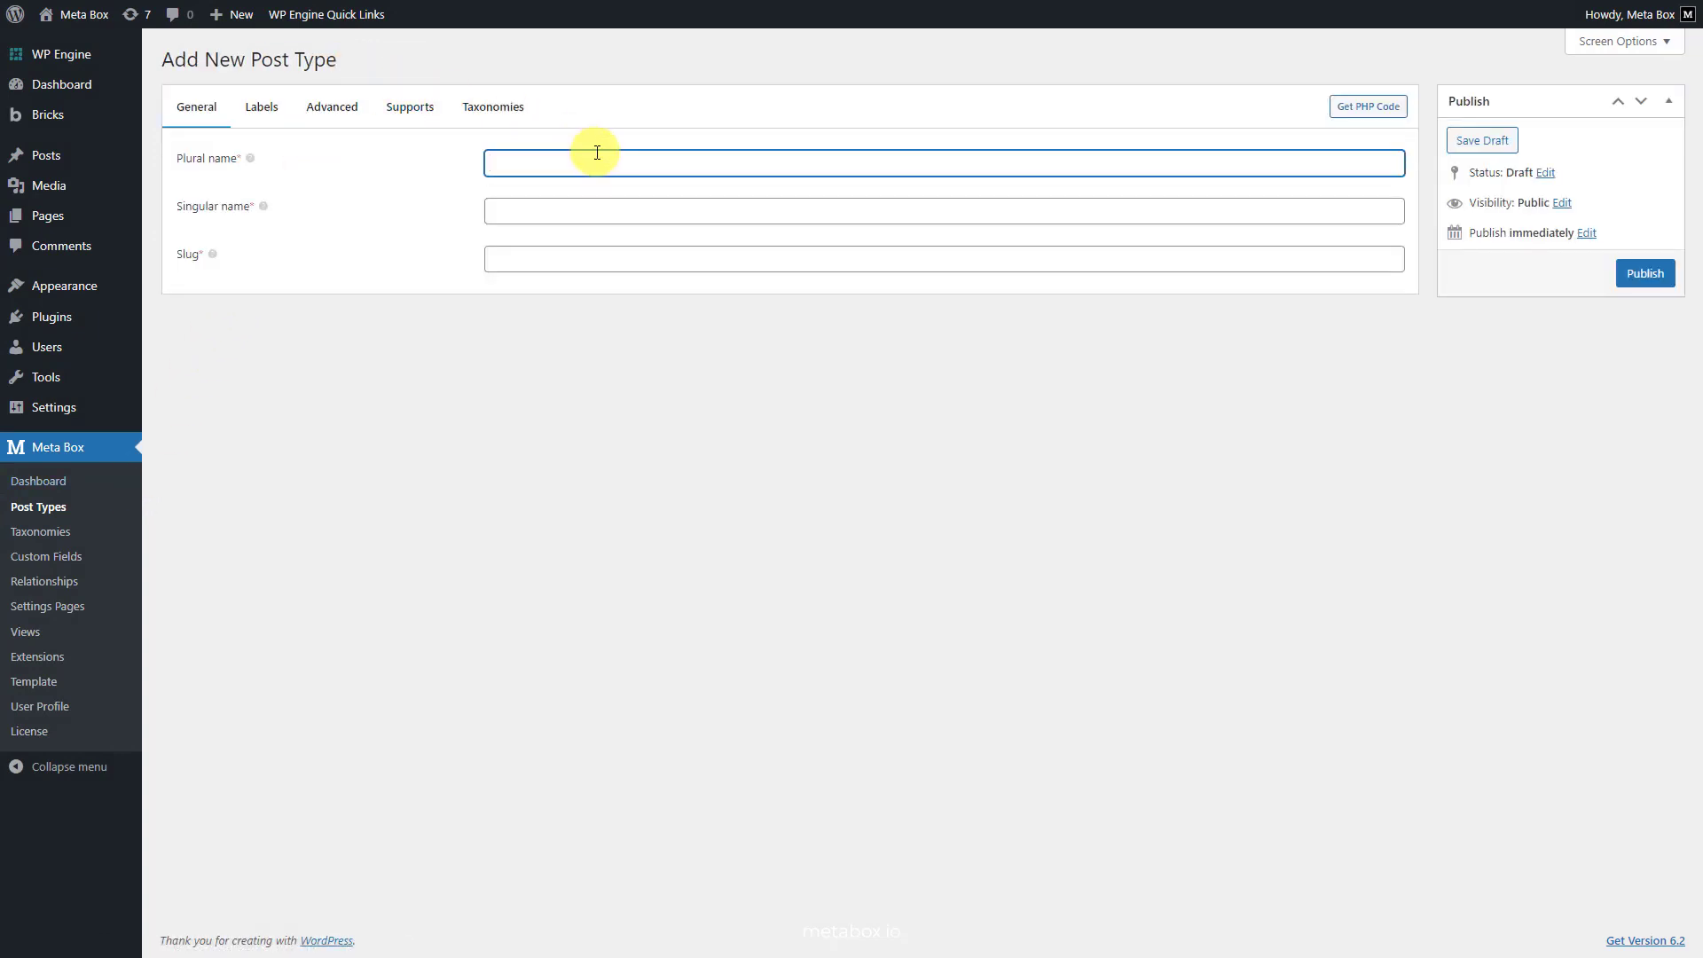
pyautogui.write('Instructors')
pyautogui.click(581, 213)
pyautogui.write('Instructor')
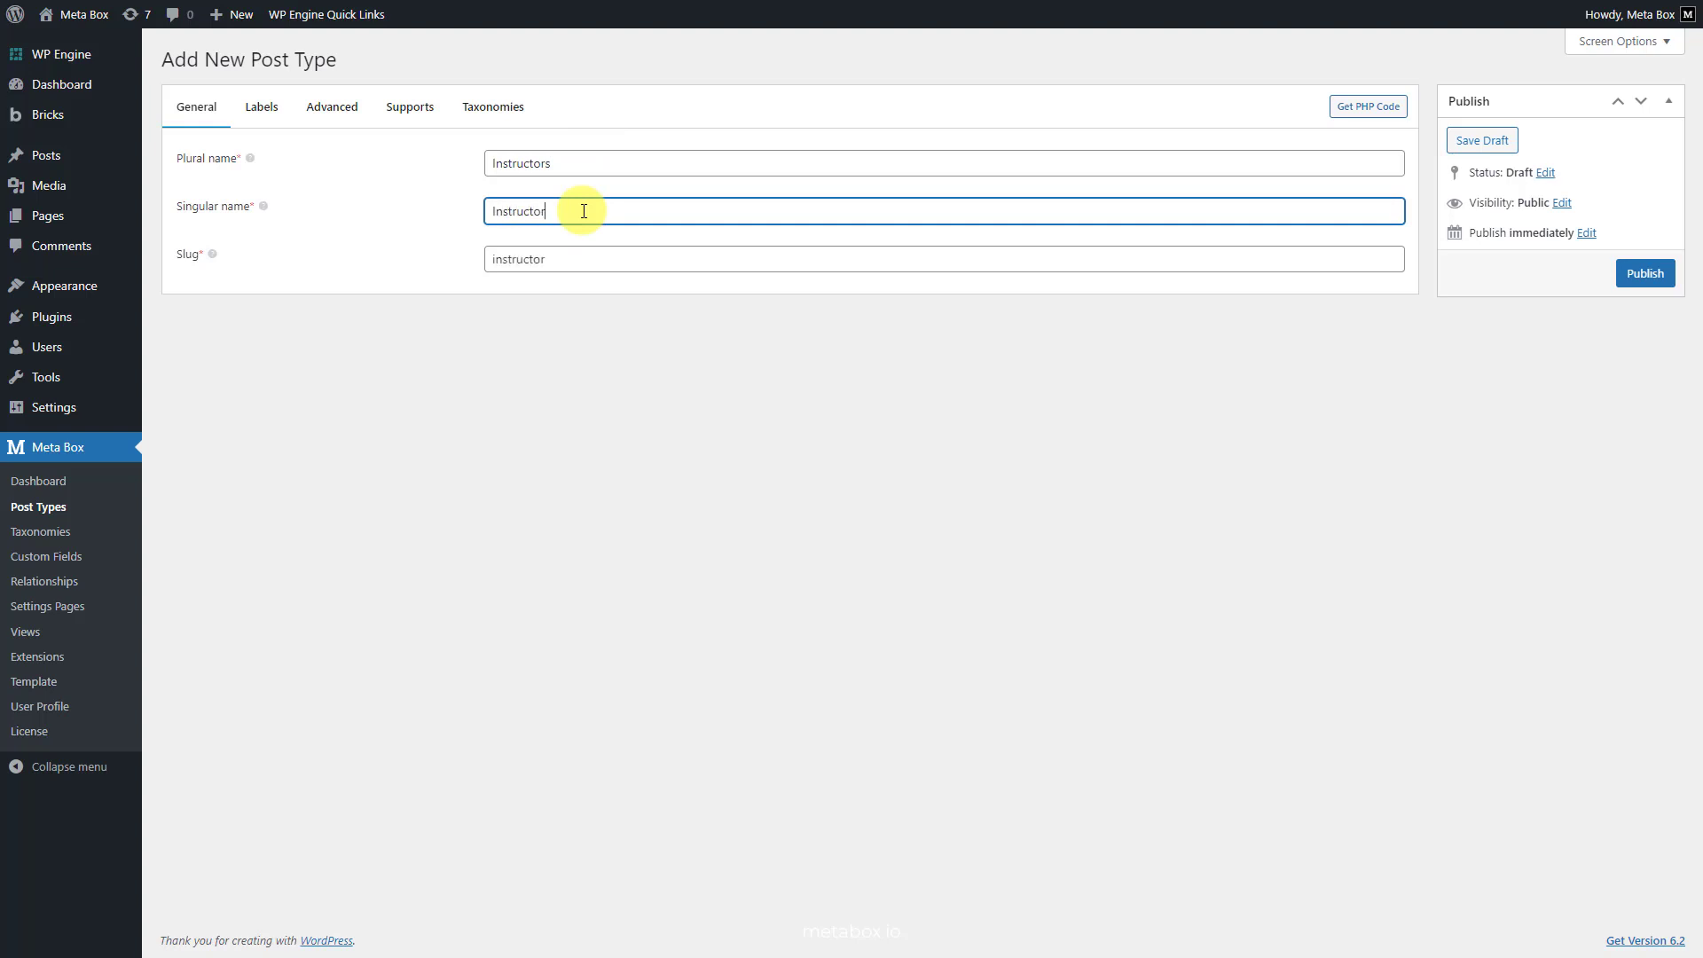
pyautogui.click(1641, 275)
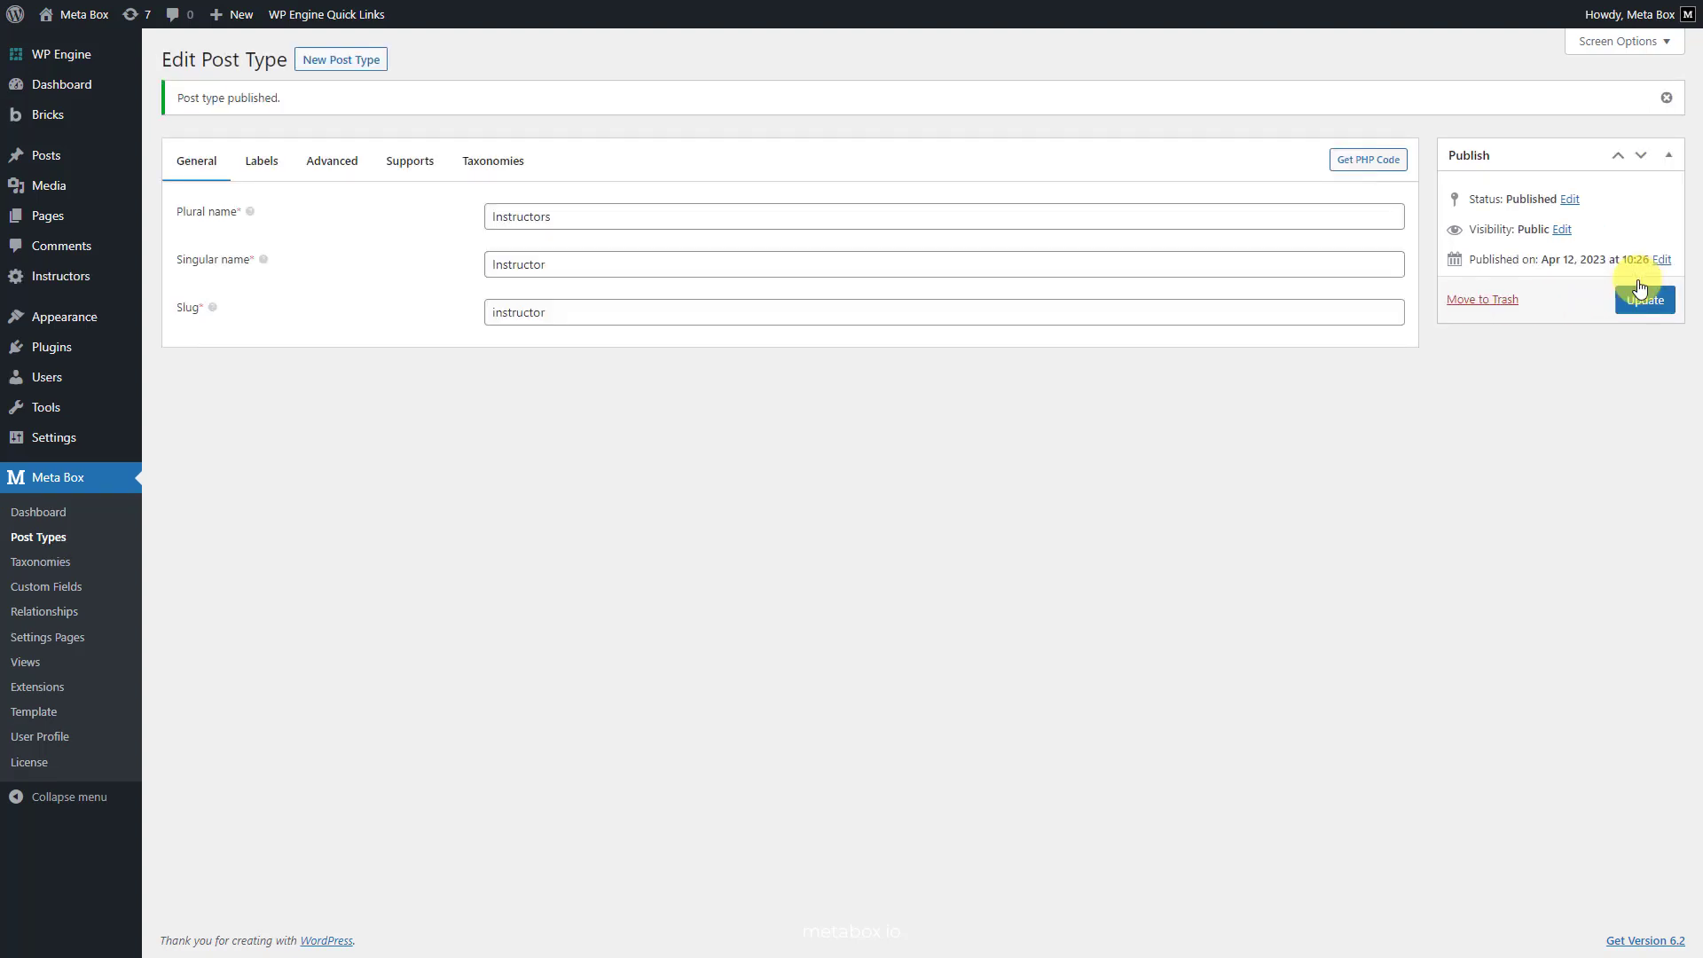
# Create and publish another custom post type with plural name Courses and singular name Course
pyautogui.click(368, 62)
pyautogui.click(601, 163)
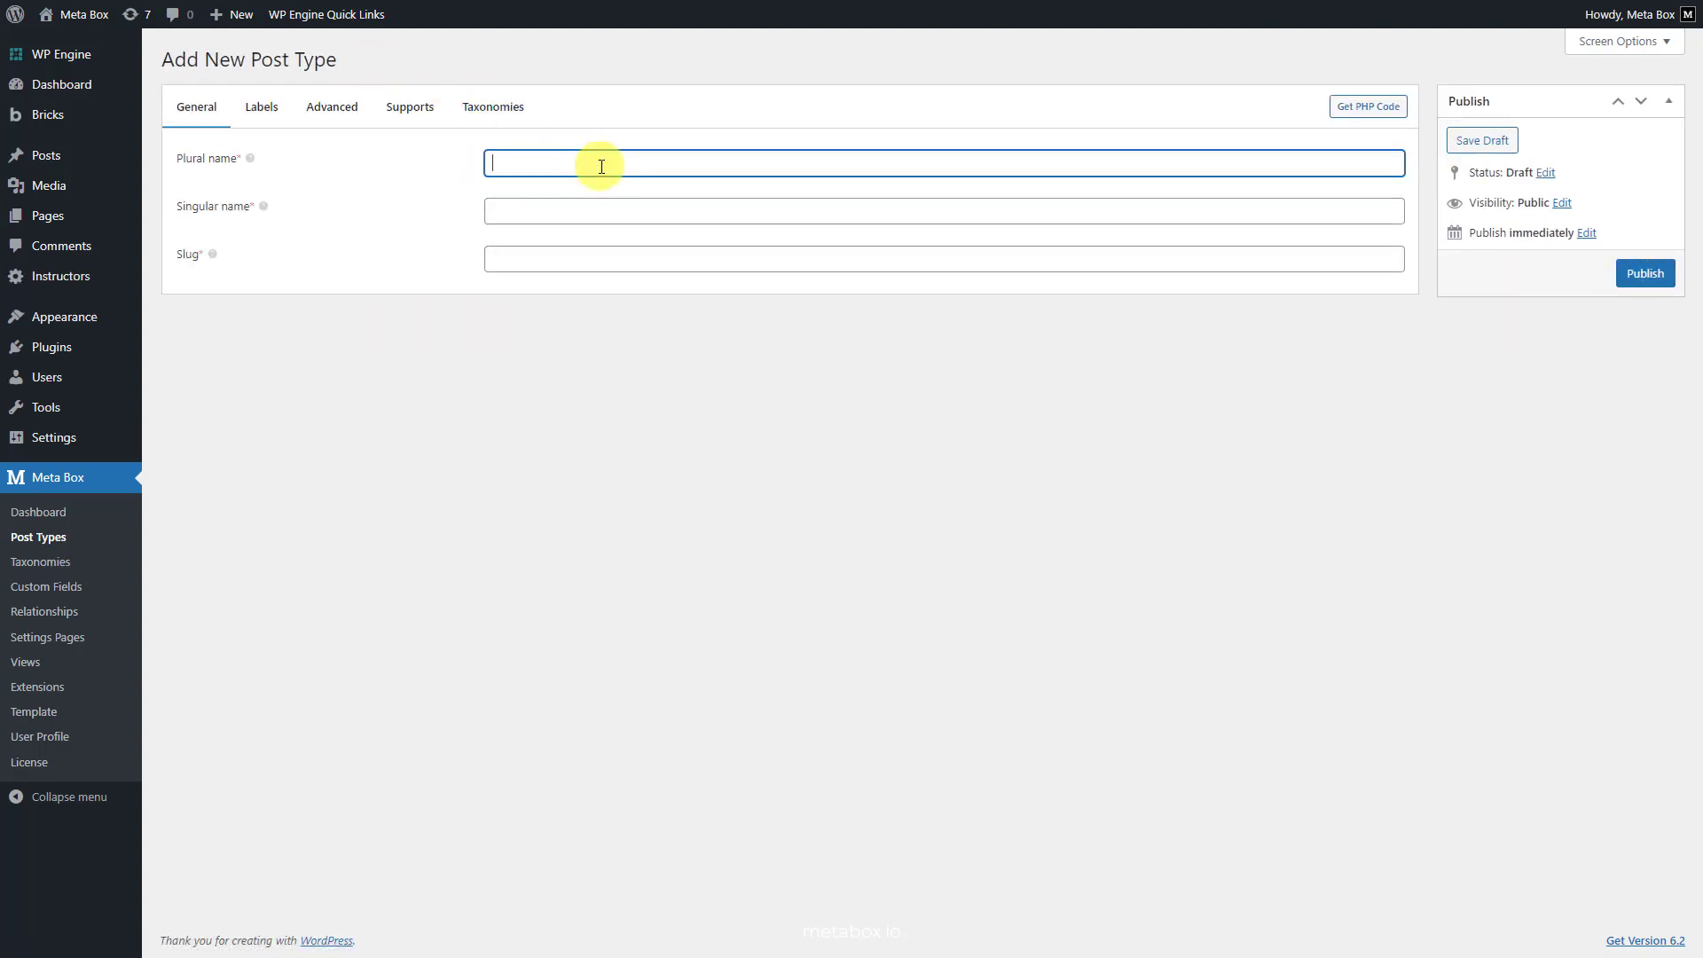
pyautogui.write('Courses')
pyautogui.click(610, 210)
pyautogui.write('Course')
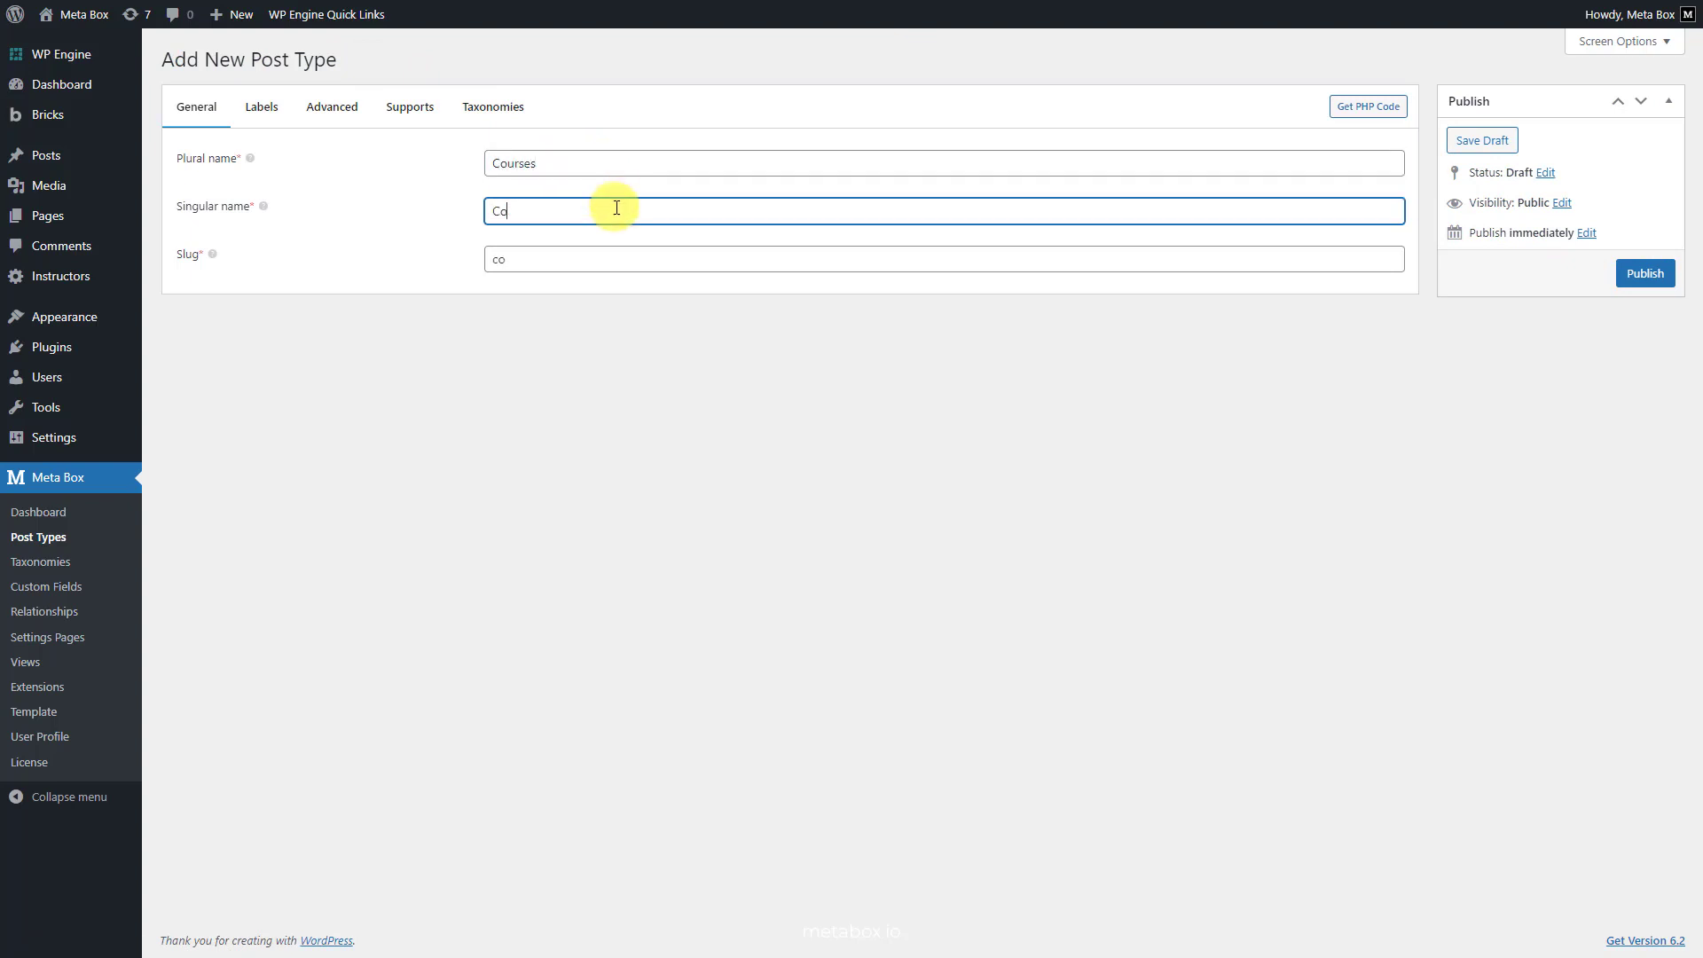
pyautogui.click(1634, 288)
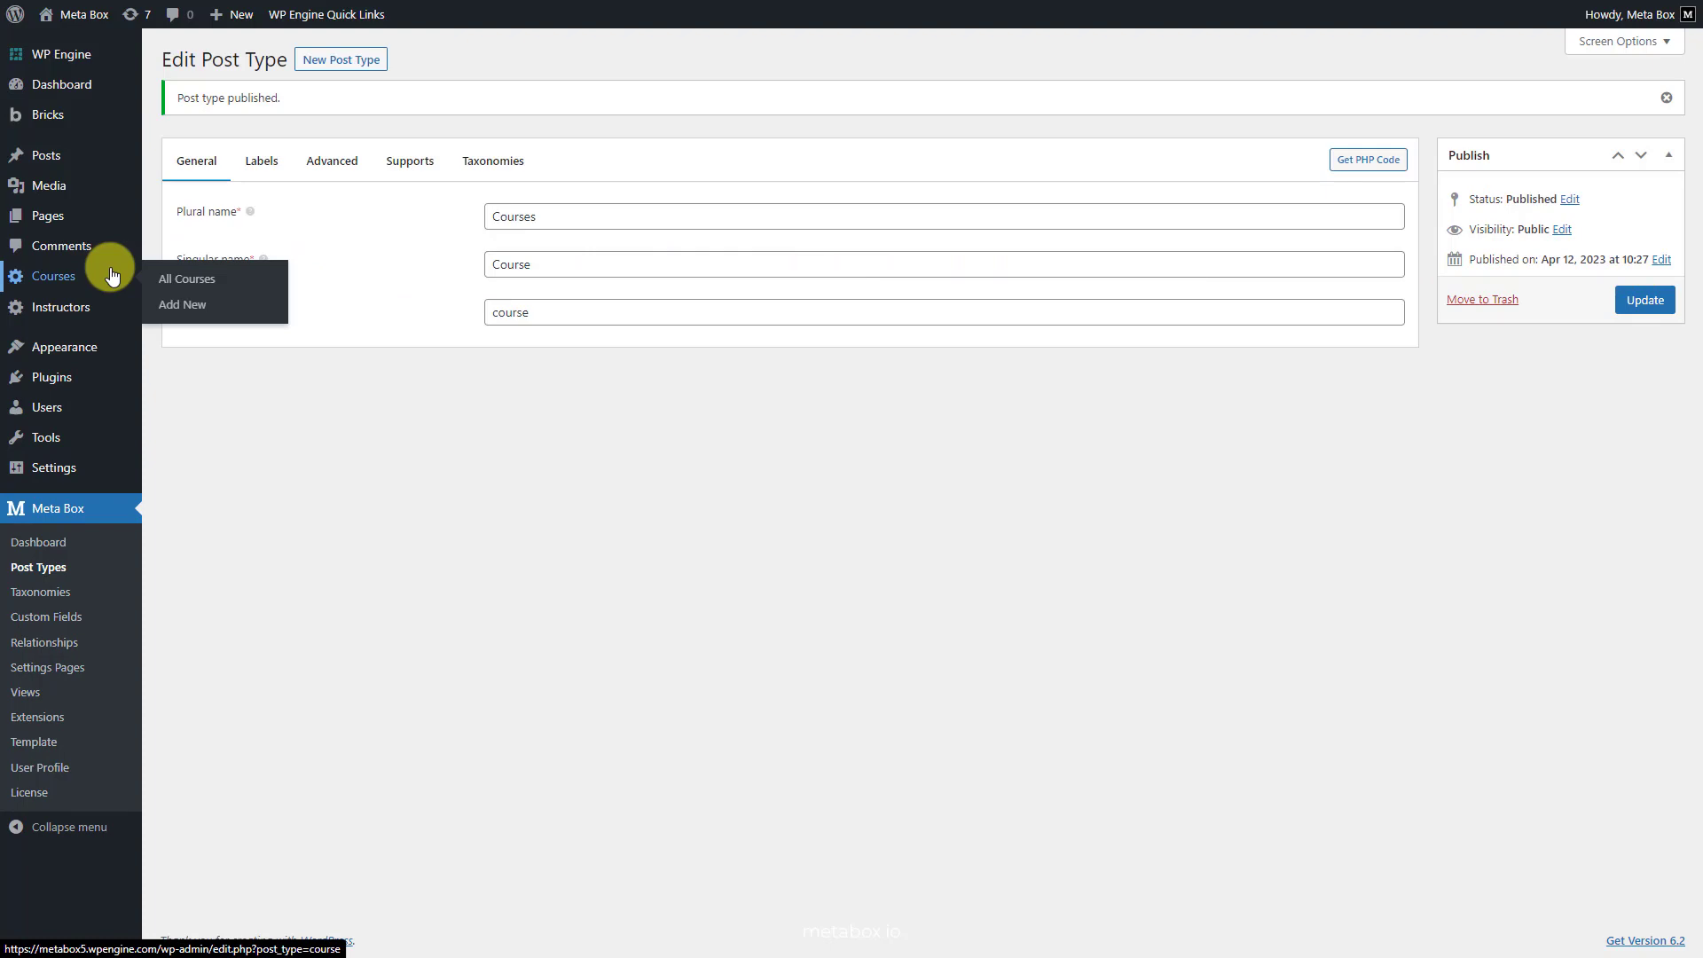
pyautogui.moveTo(117, 314)
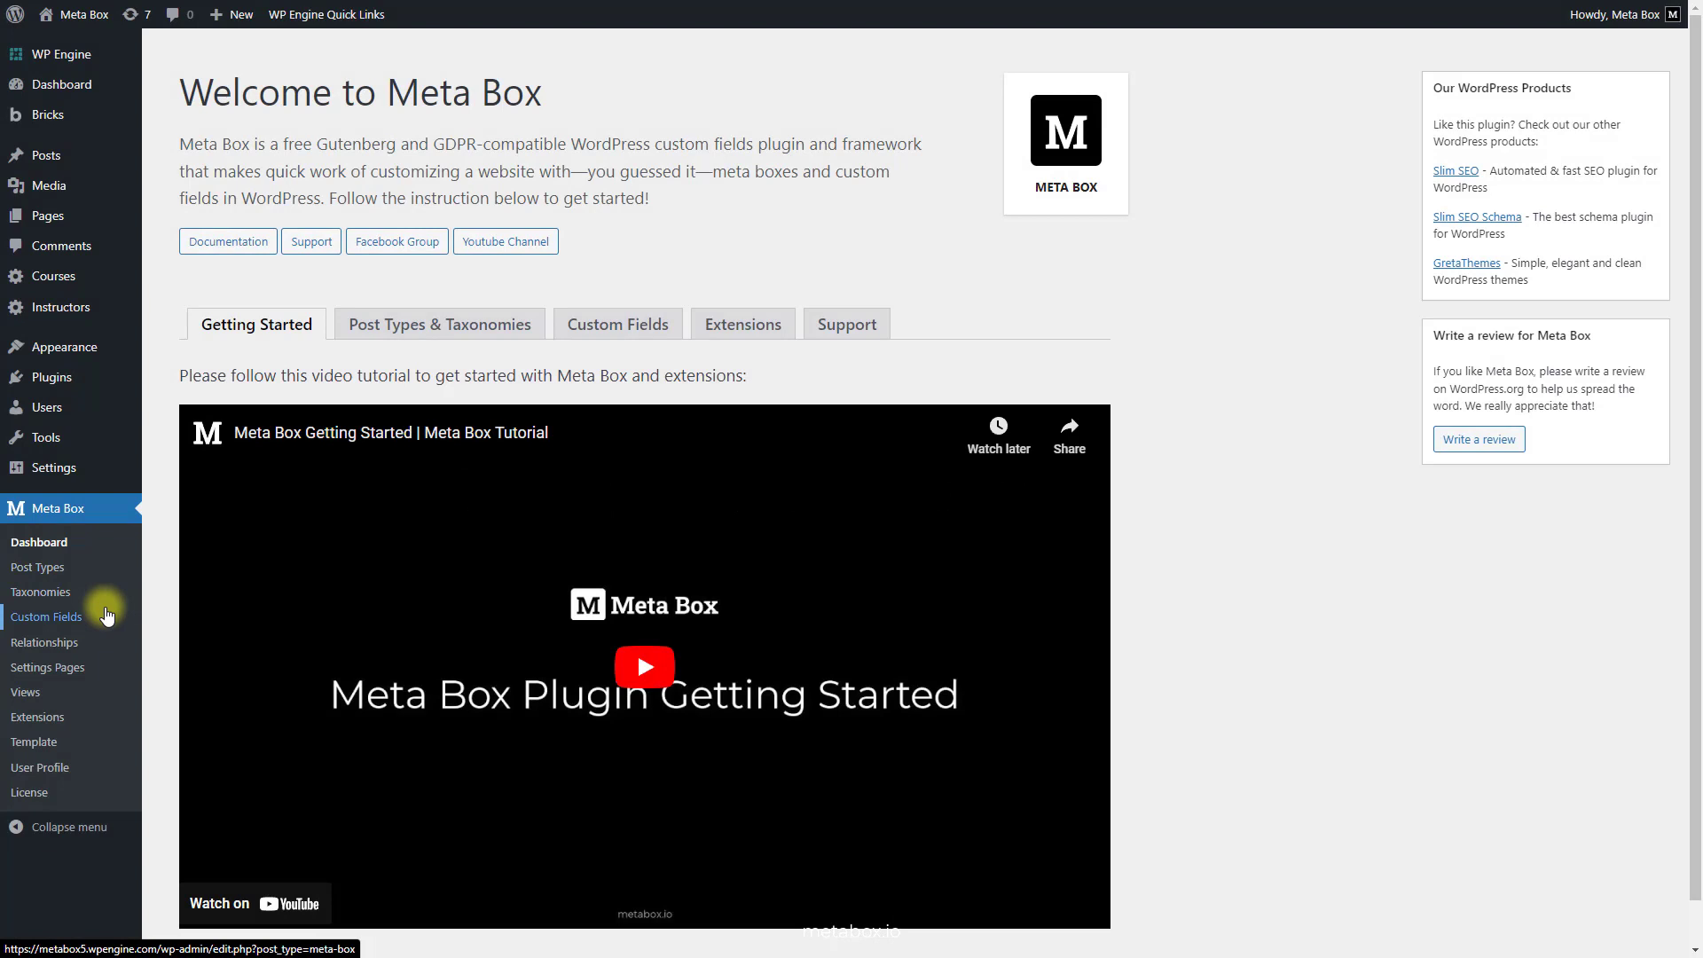
# Create a new custom field group titled Course Information
pyautogui.click(105, 616)
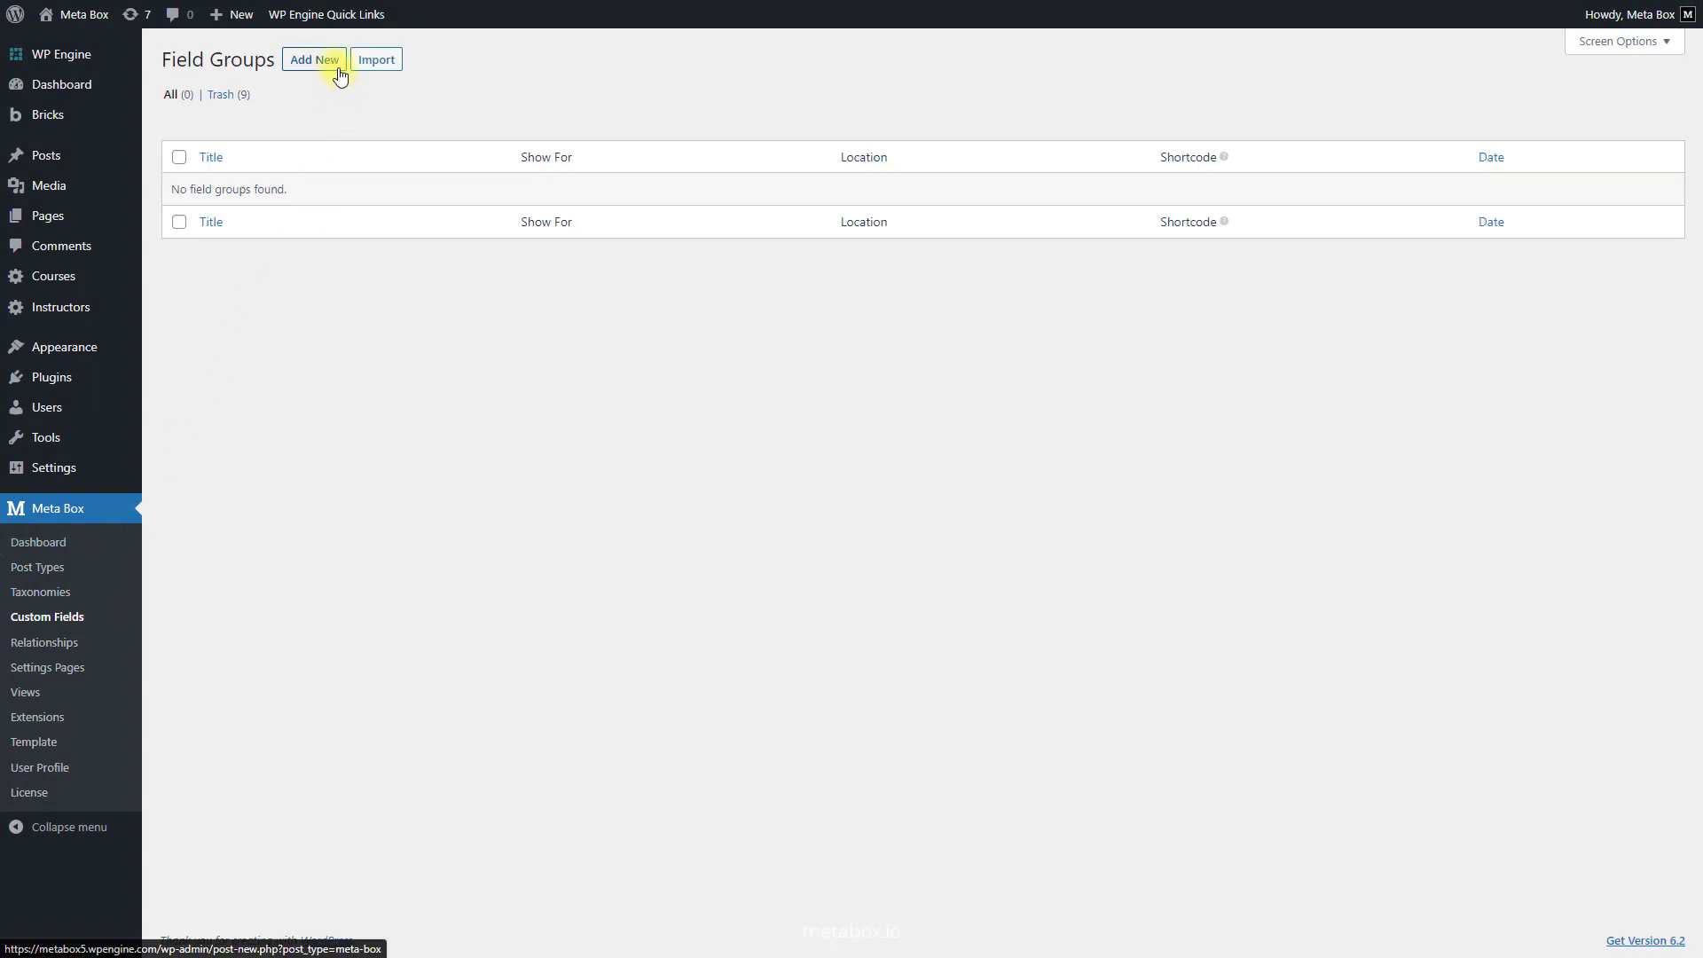
pyautogui.click(335, 62)
pyautogui.write('Course Information')
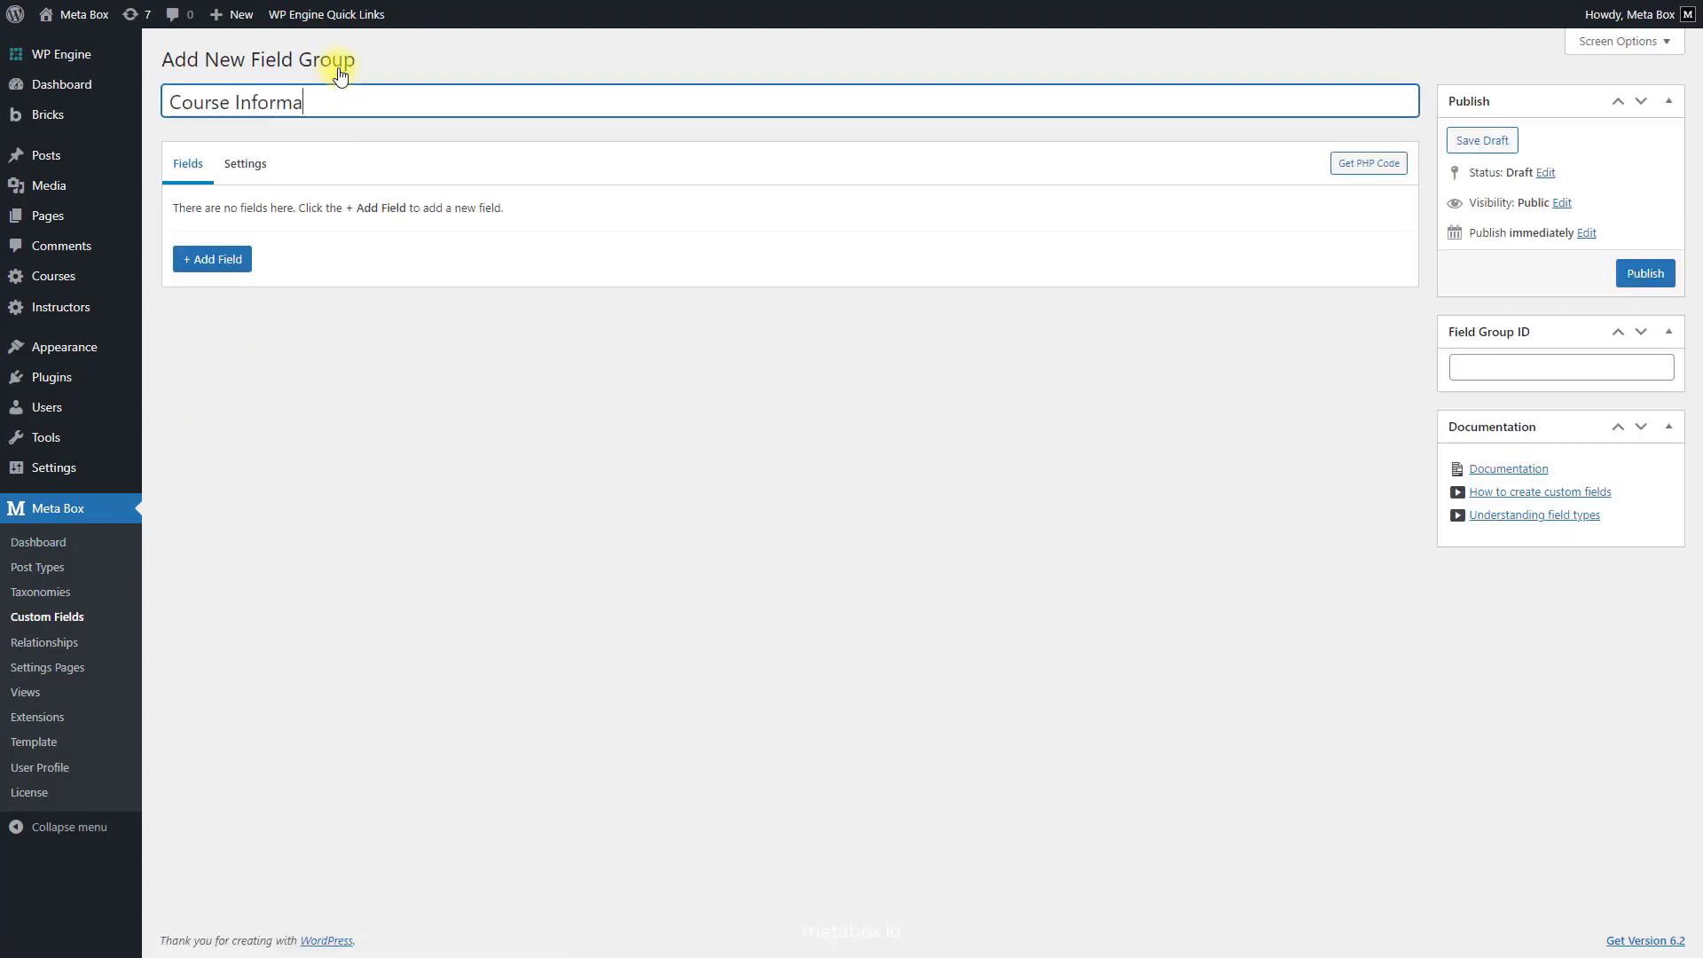
# Add a Select field labelled Type with the choices Online Course and Onsite Course
pyautogui.click(232, 259)
pyautogui.write('s')
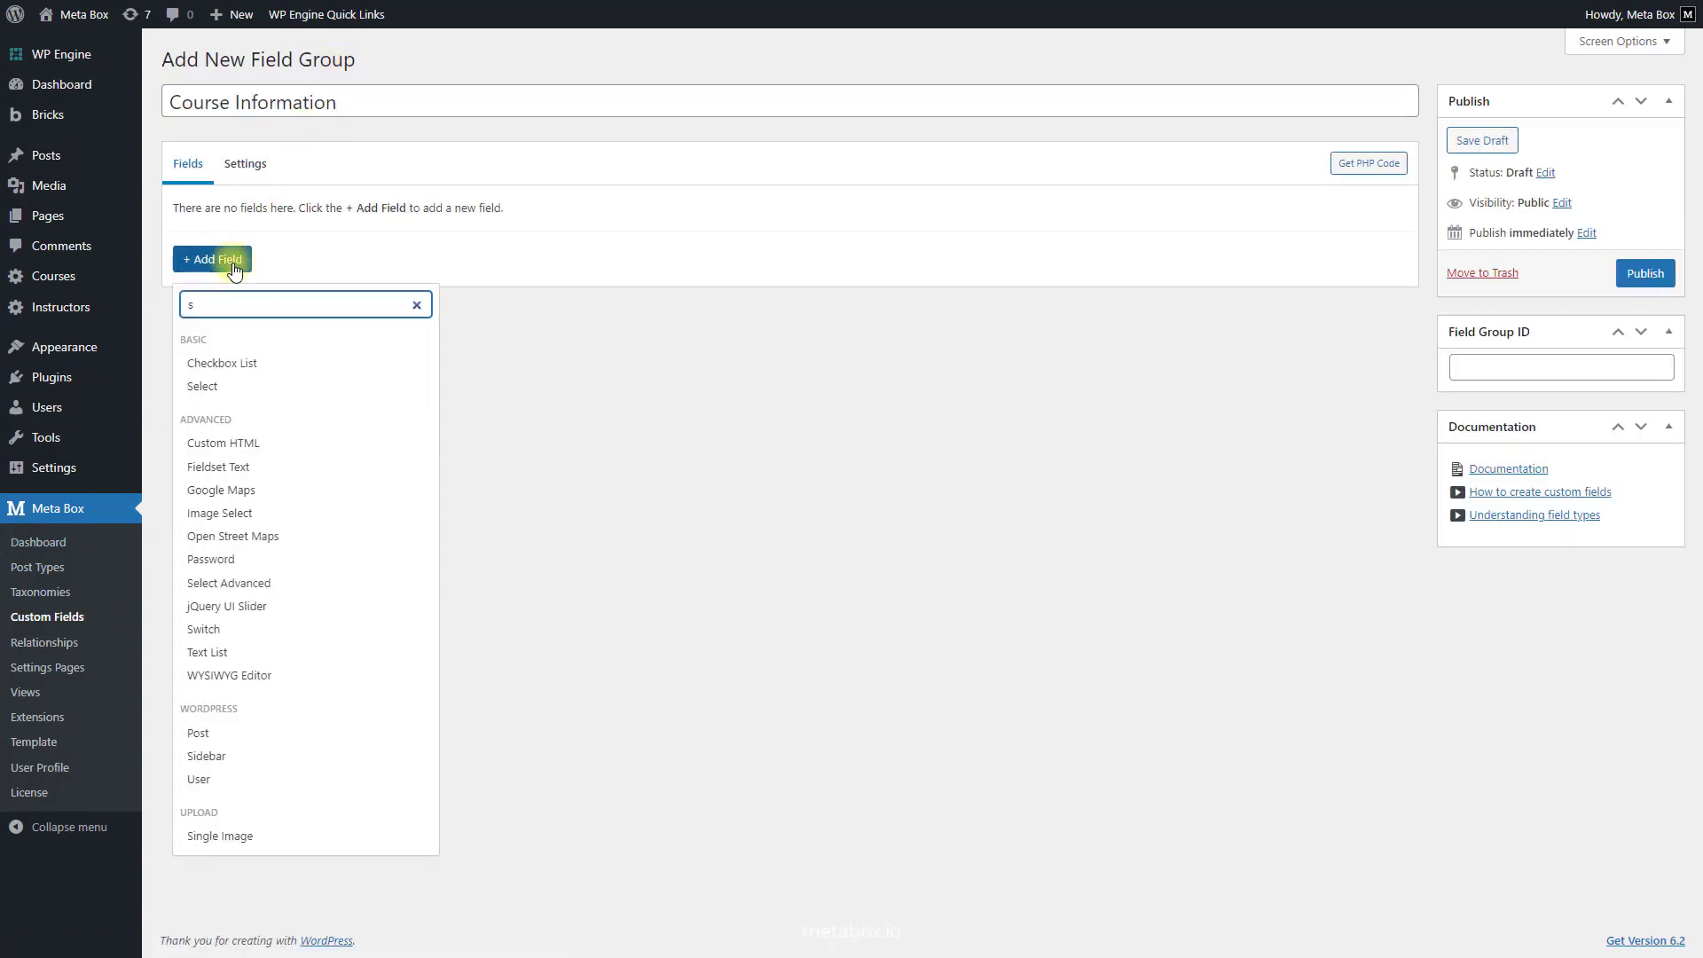
pyautogui.click(228, 383)
pyautogui.doubleClick(371, 282)
pyautogui.write('Type')
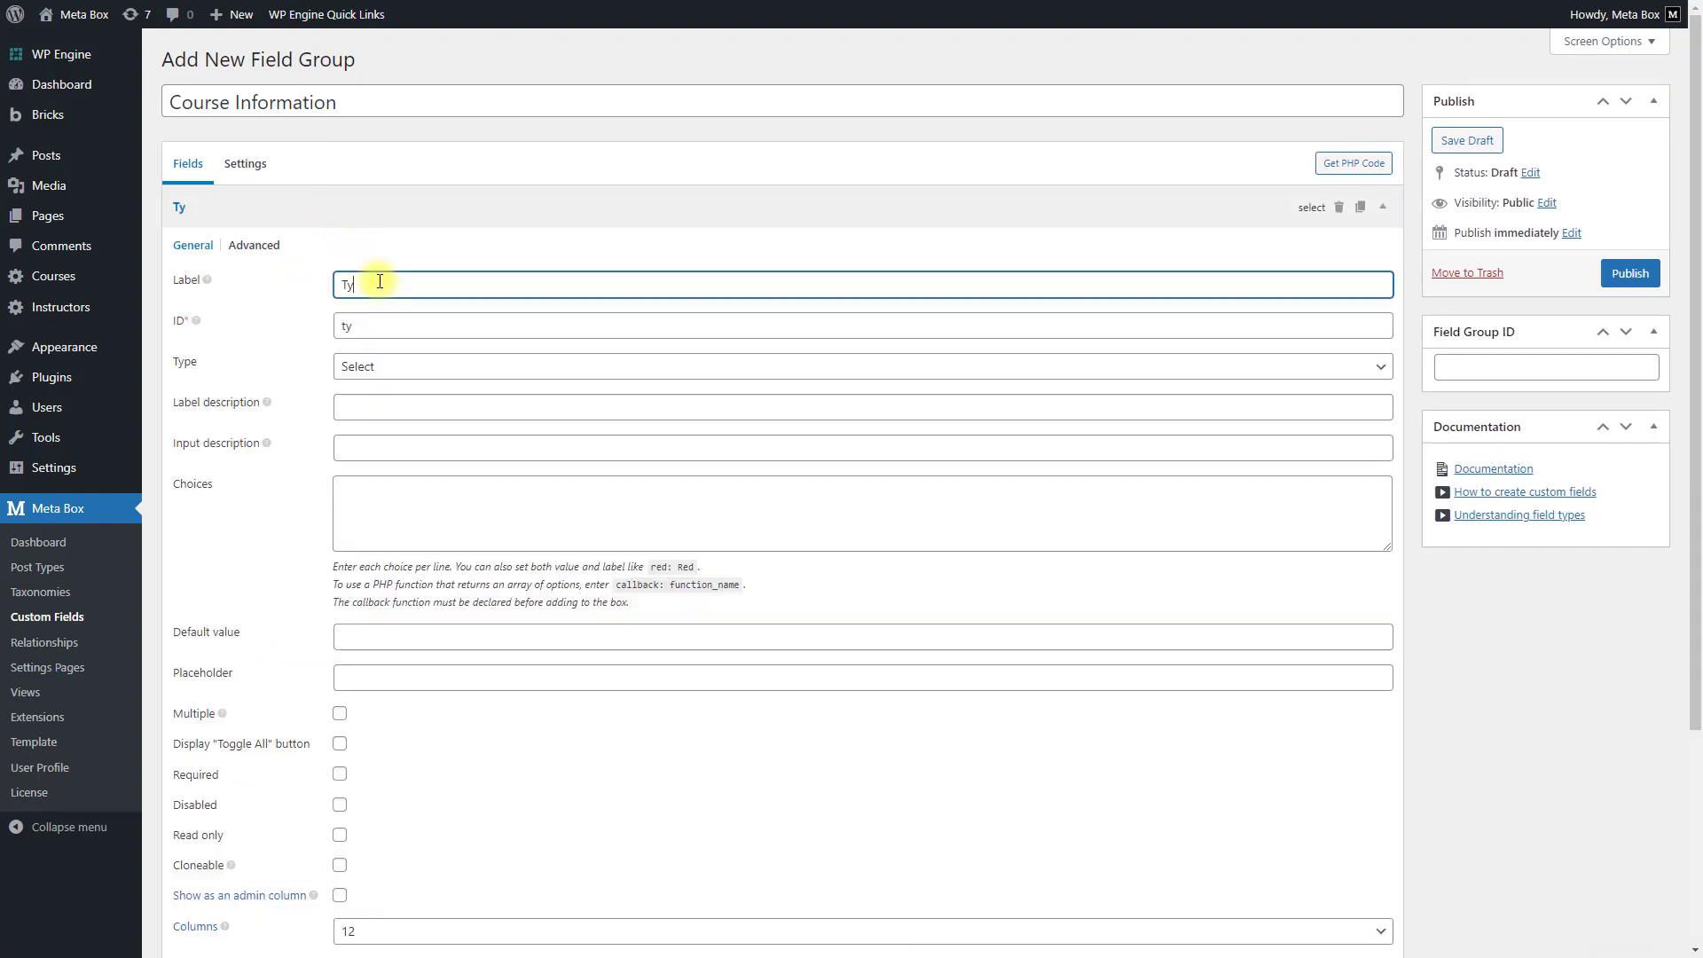
pyautogui.click(361, 485)
pyautogui.write('Online Course Offline Course')
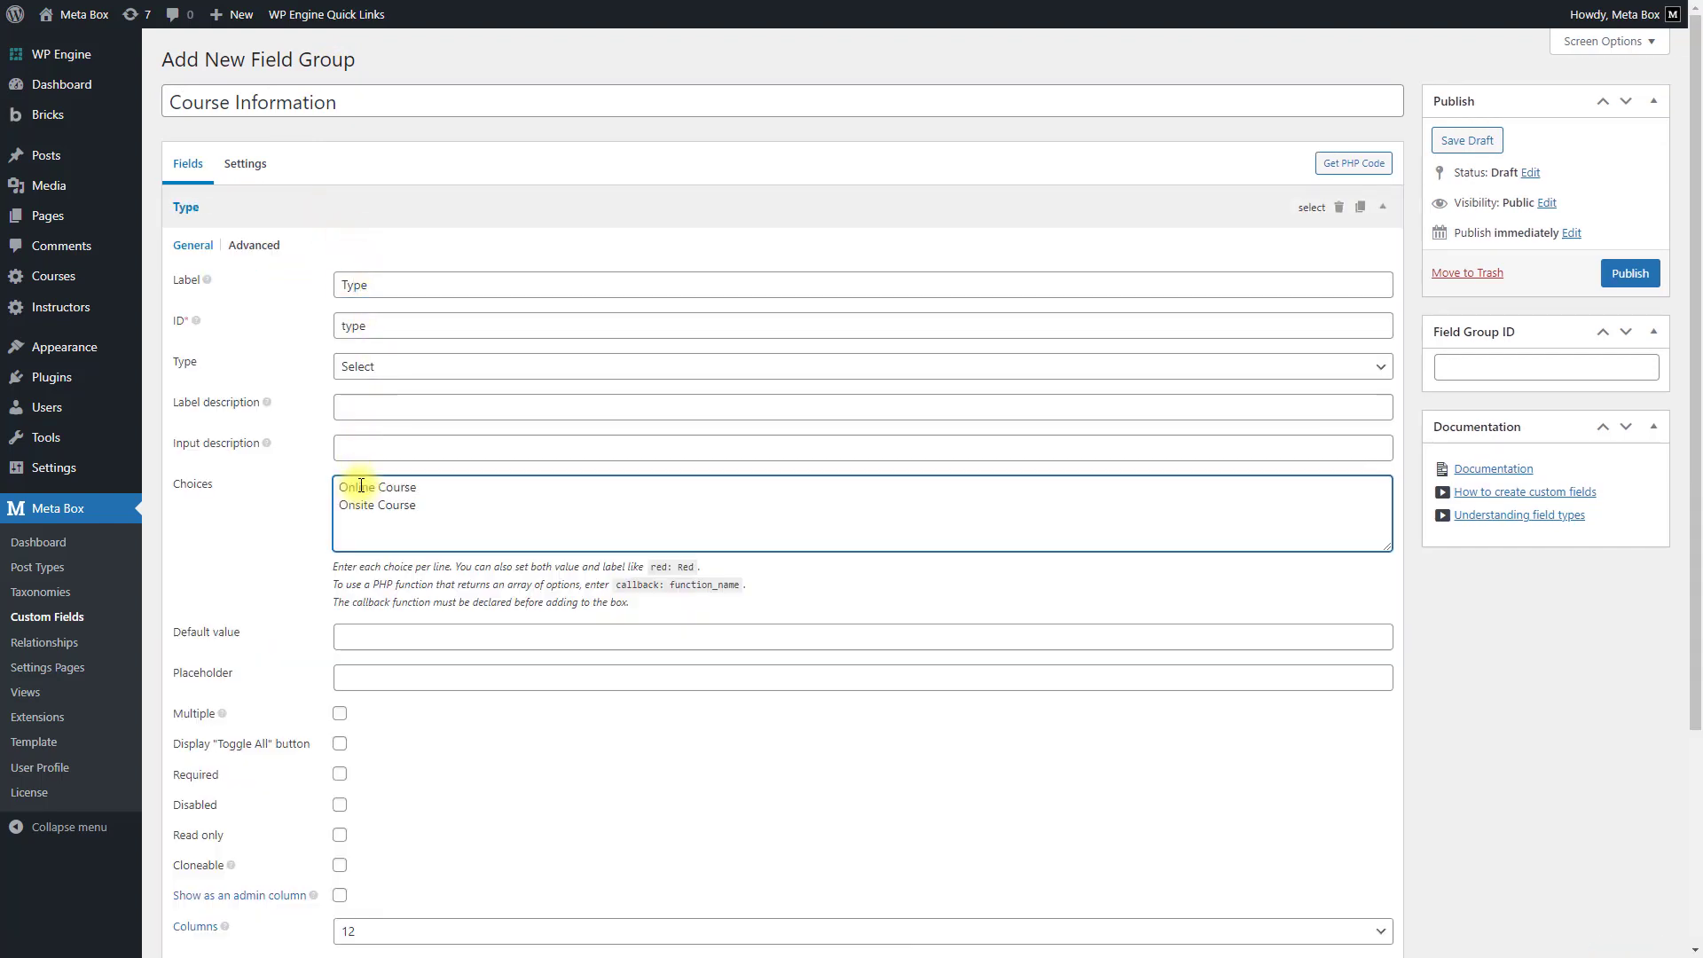
pyautogui.click(312, 211)
# Add a Date Picker field labelled Start Date to the field group
pyautogui.click(240, 259)
pyautogui.write('da')
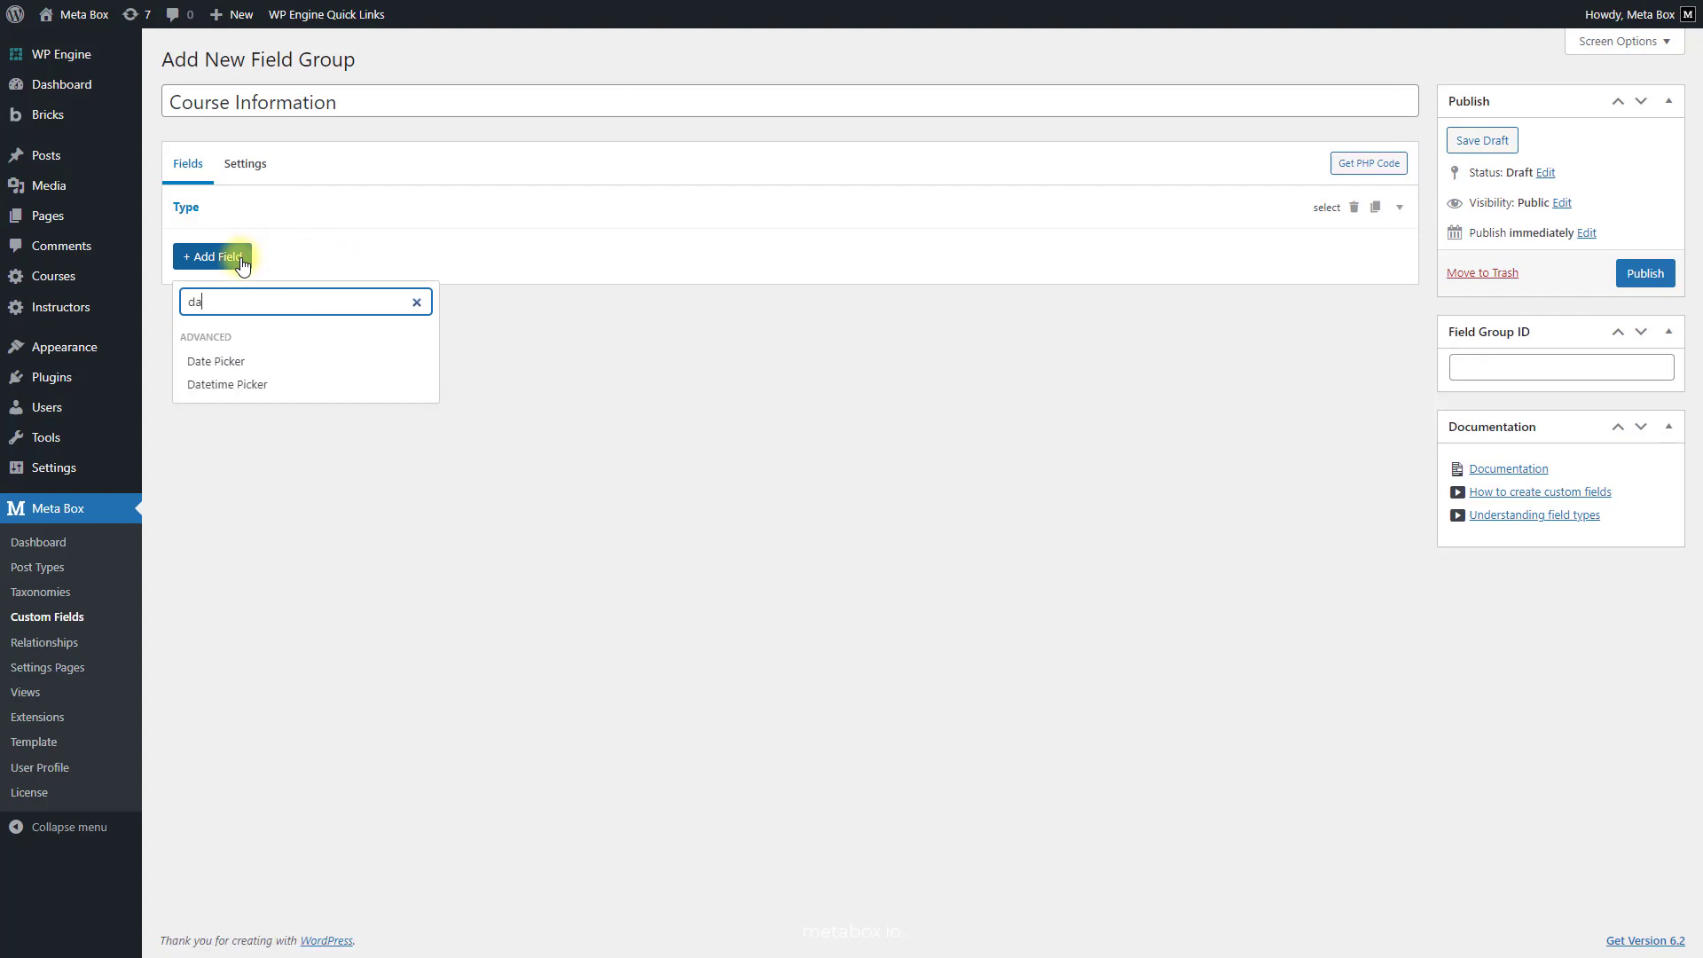
pyautogui.click(266, 360)
pyautogui.click(290, 251)
pyautogui.doubleClick(376, 329)
pyautogui.write('Start Date')
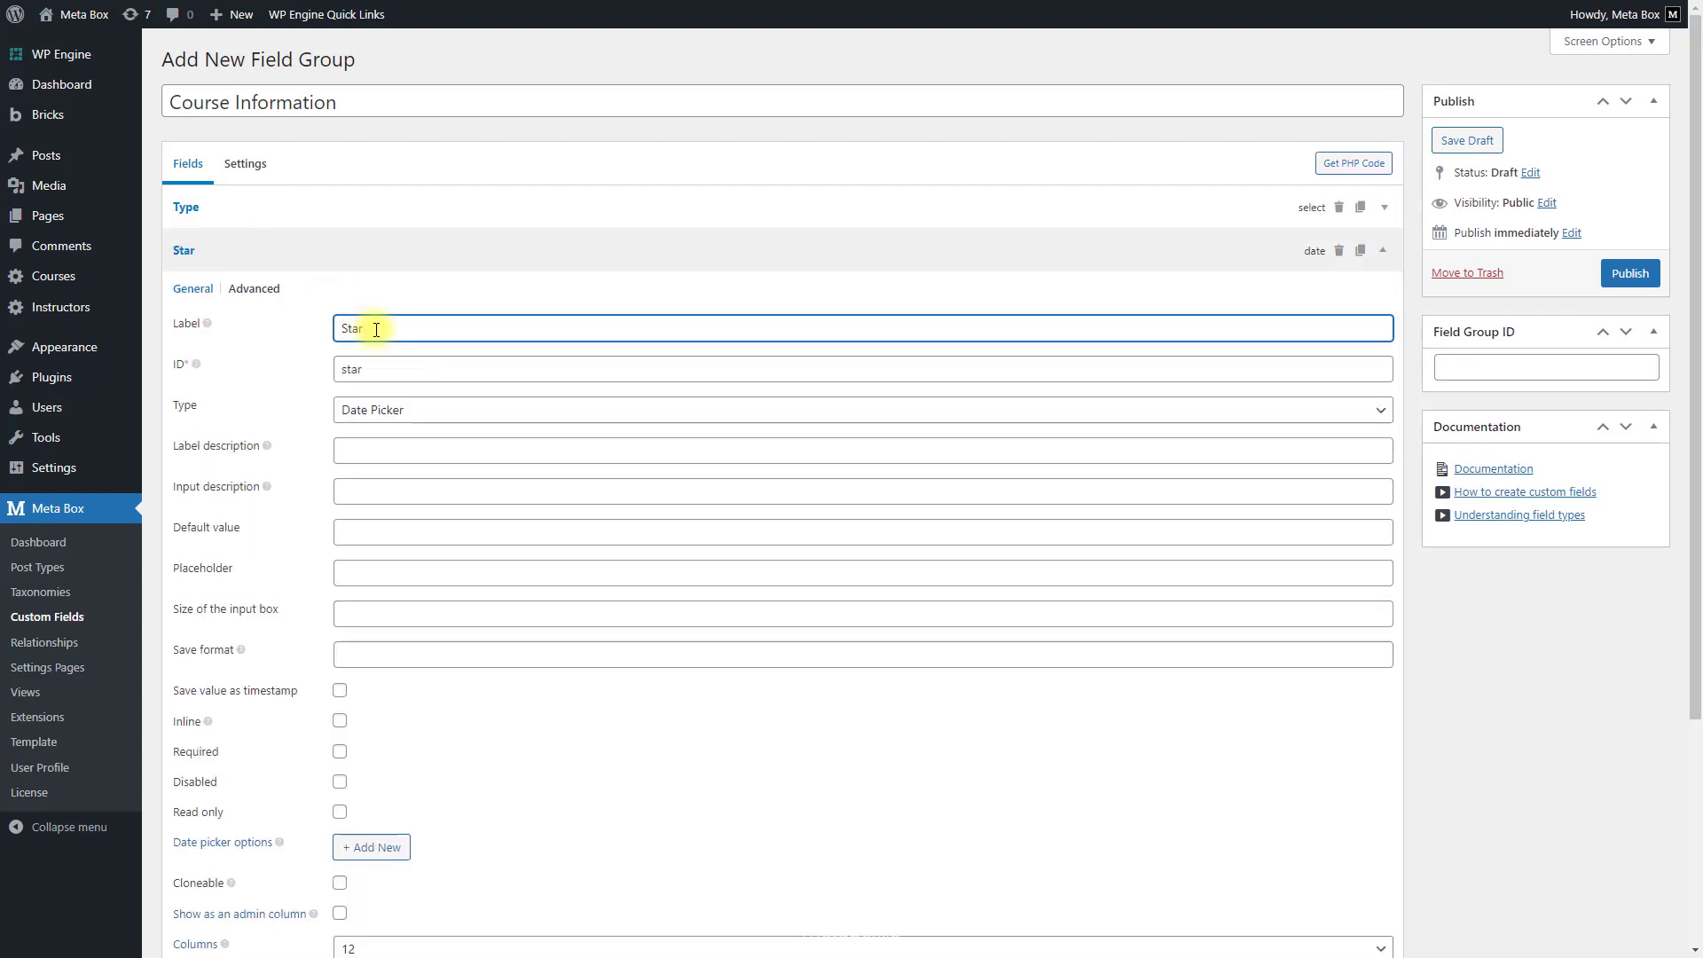
pyautogui.click(364, 258)
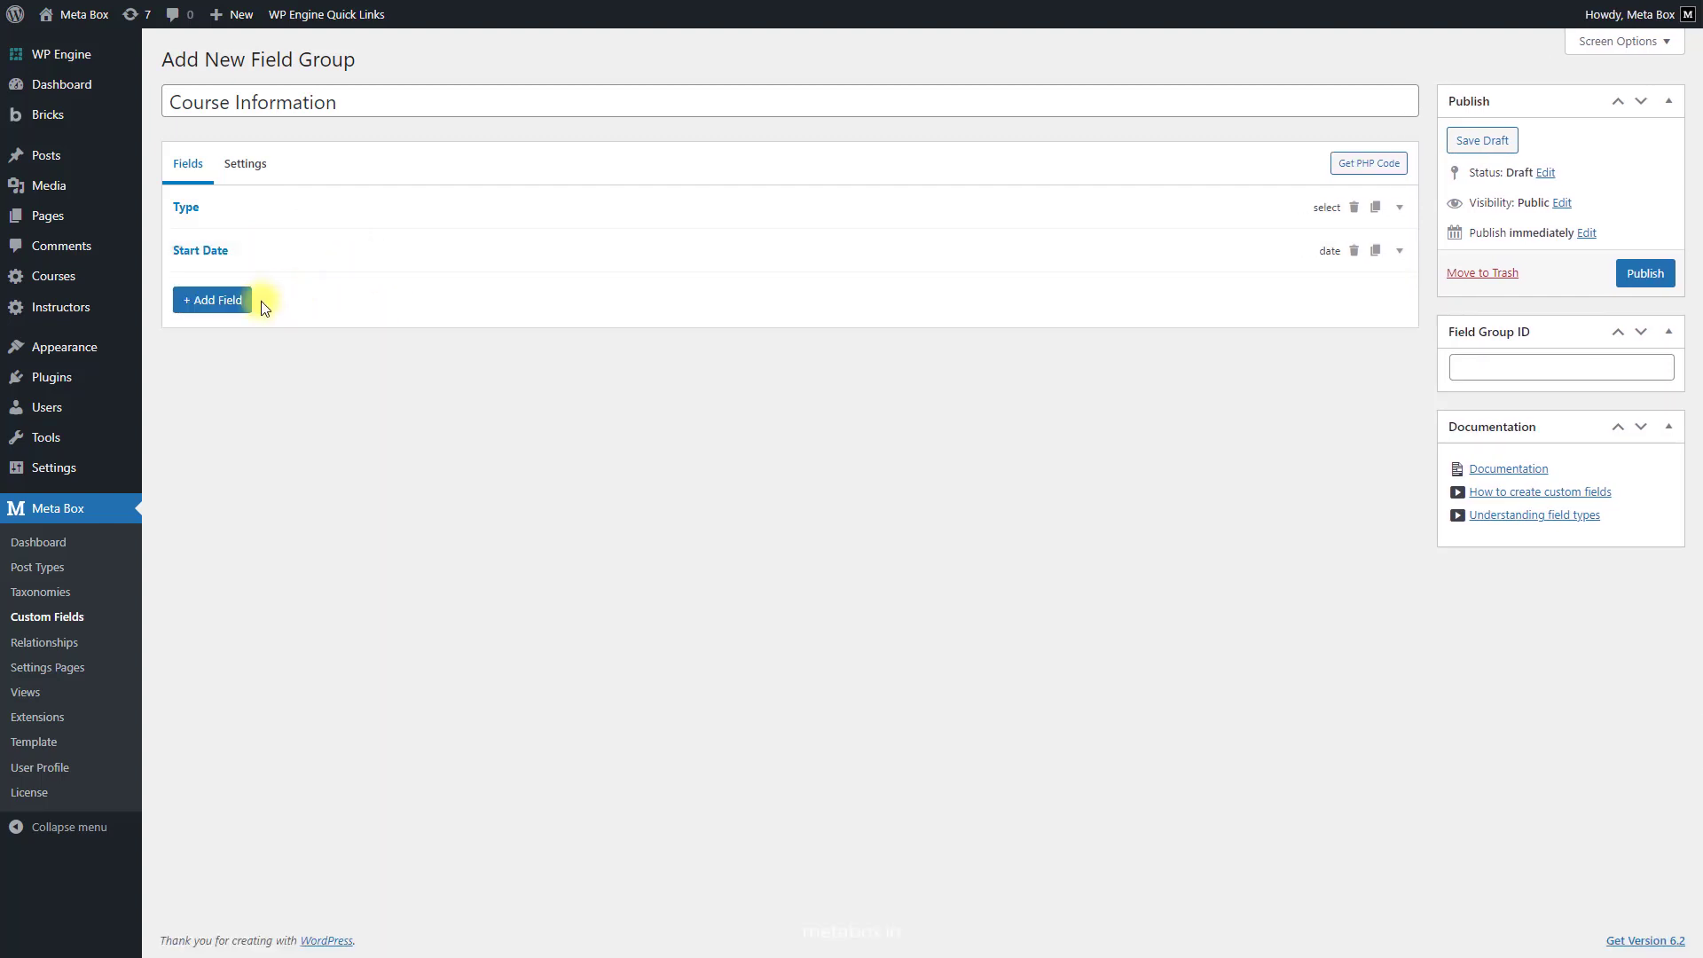
# Add a second Date Picker field labelled End Date below Start Date
pyautogui.click(256, 298)
pyautogui.click(257, 400)
pyautogui.doubleClick(353, 365)
pyautogui.write('End Date')
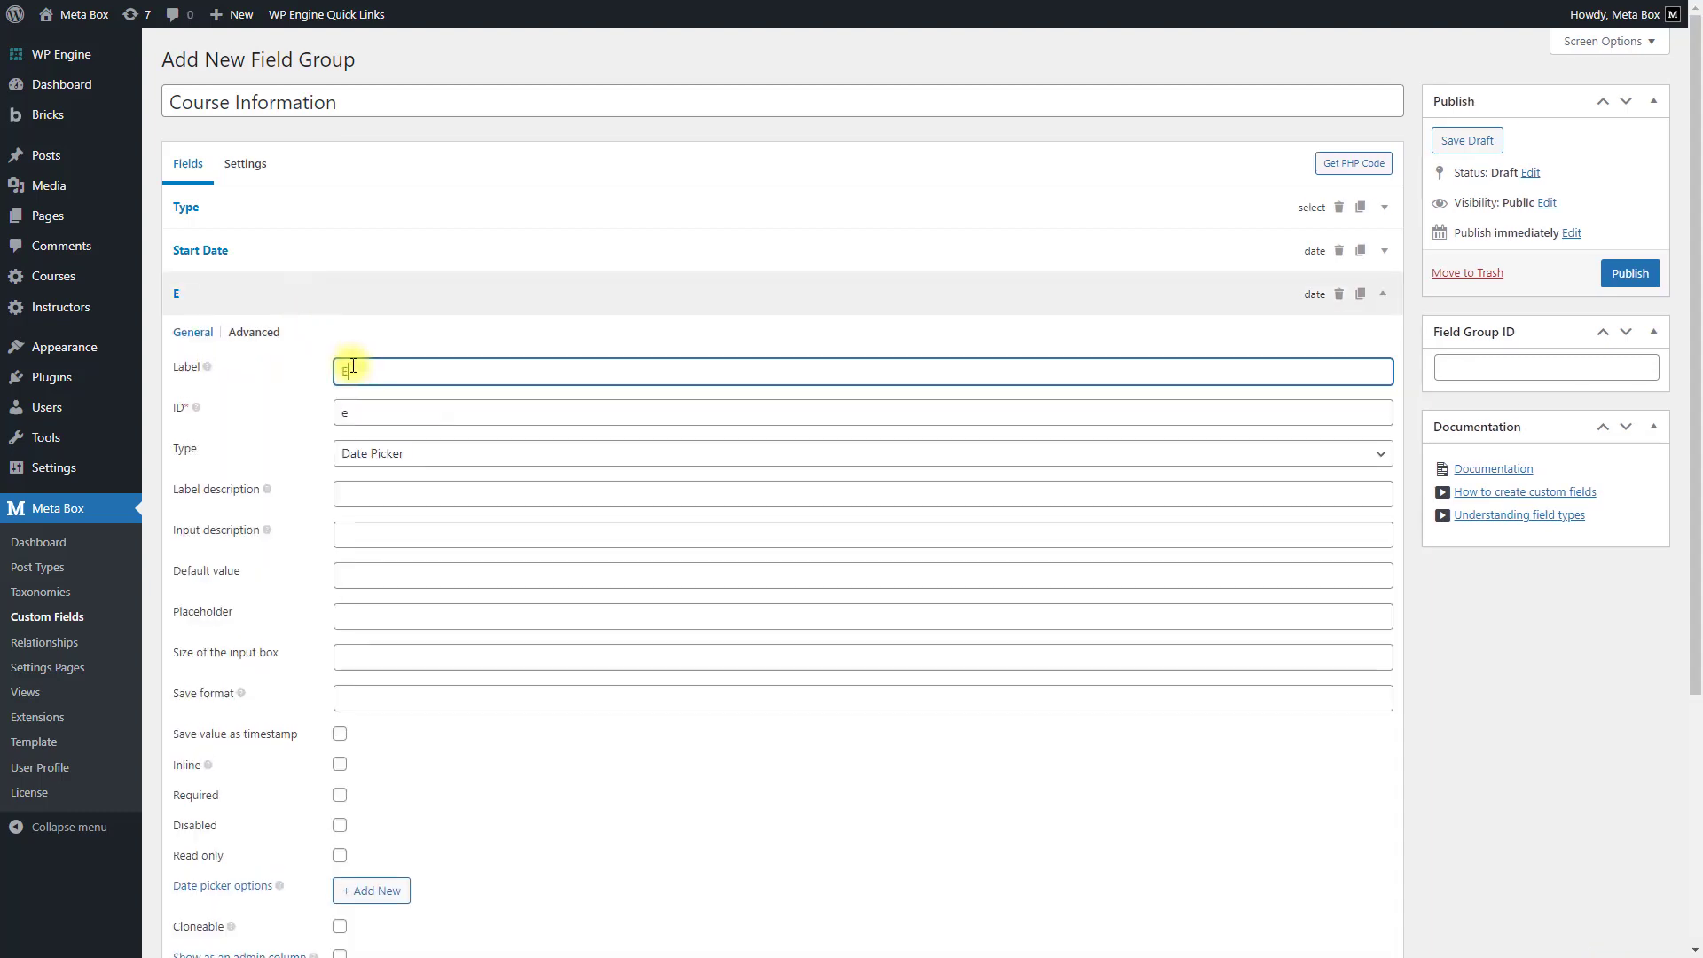
pyautogui.click(328, 296)
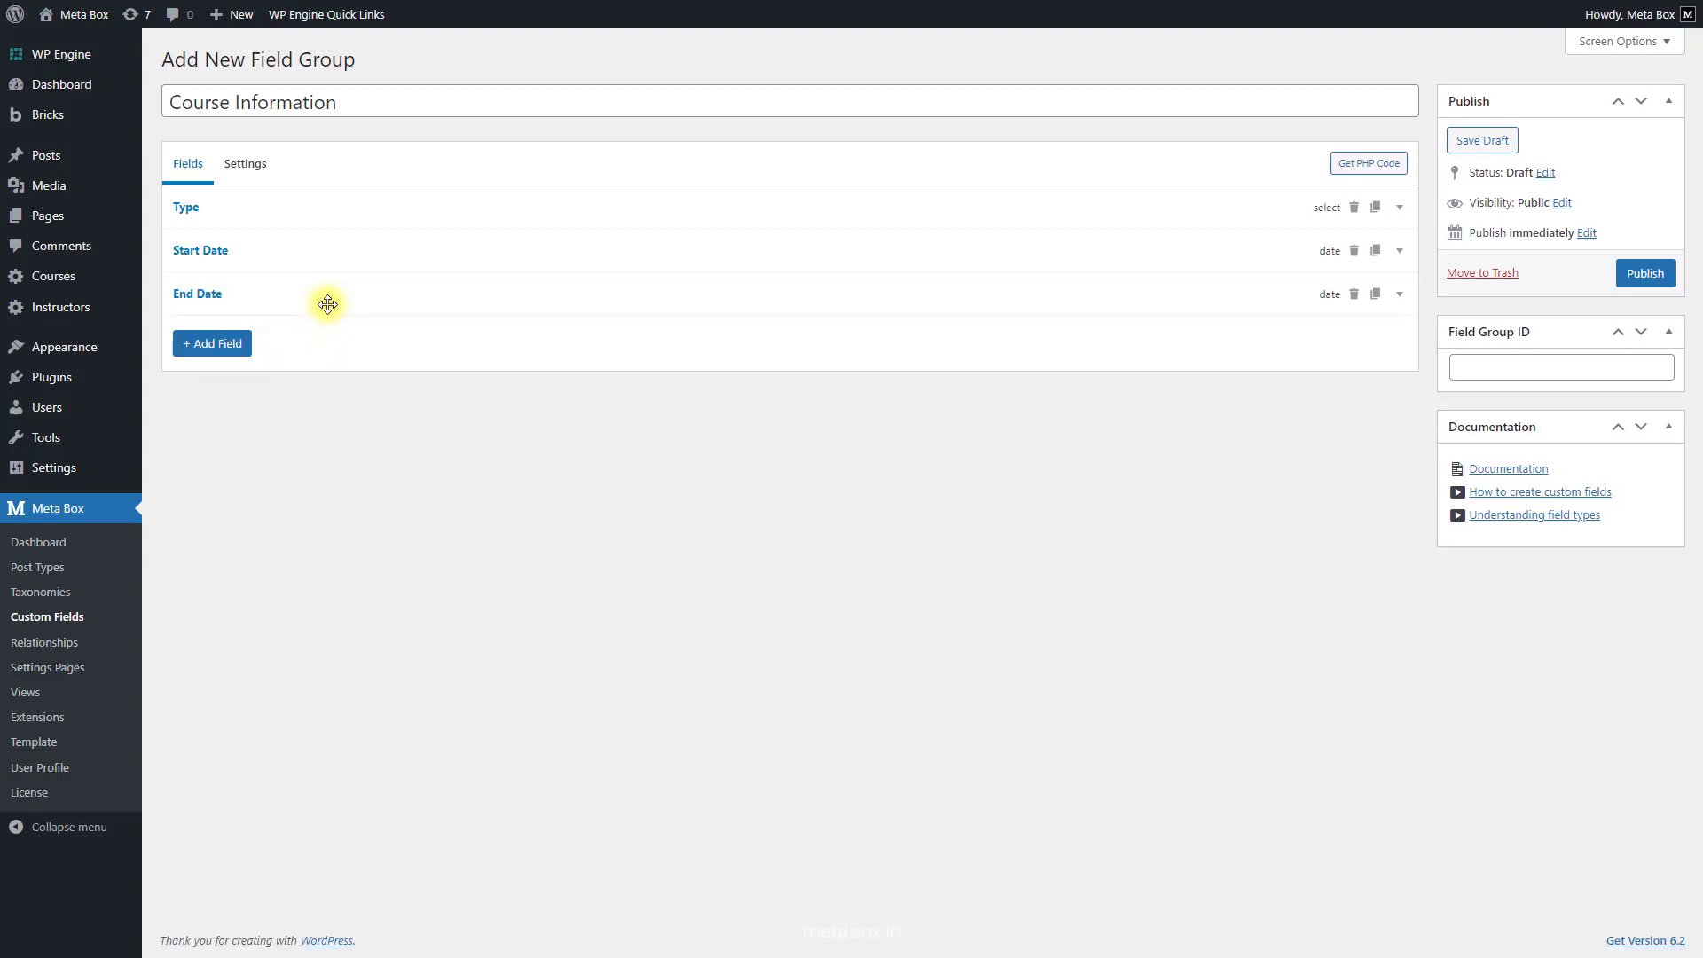
# Add a Text field labelled Place to the field group
pyautogui.click(219, 341)
pyautogui.write('te')
pyautogui.click(258, 450)
pyautogui.doubleClick(378, 413)
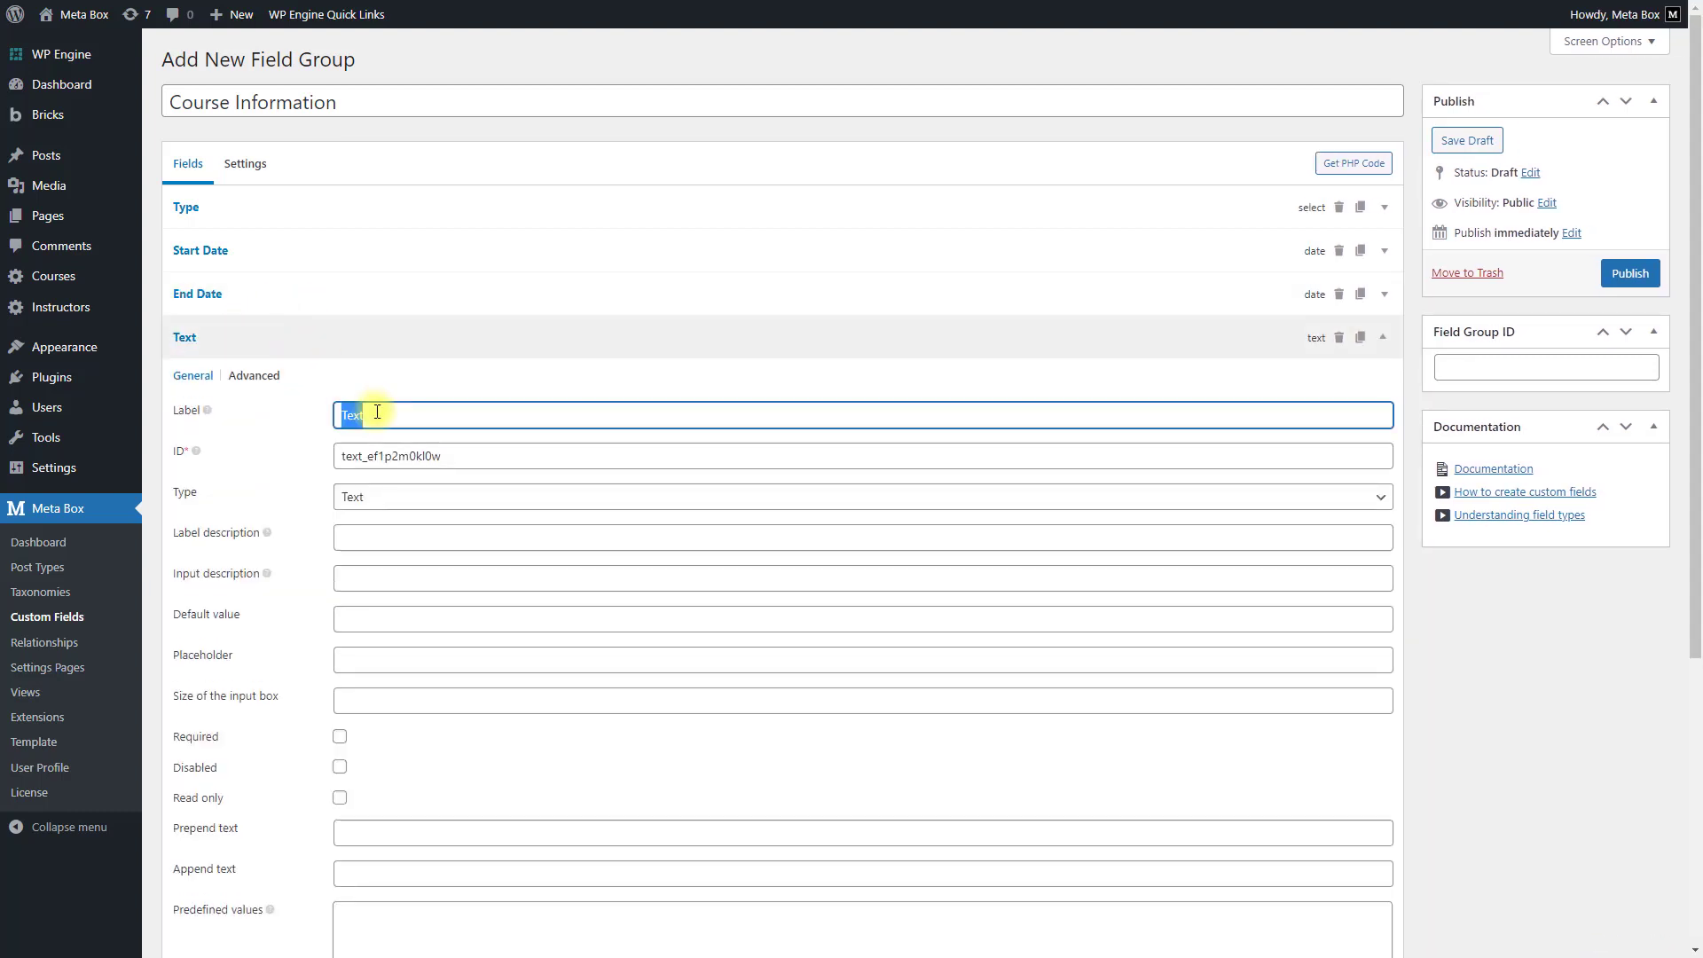
pyautogui.write('Place')
pyautogui.click(364, 342)
# Add another Text field labelled Price below the Place field
pyautogui.click(240, 382)
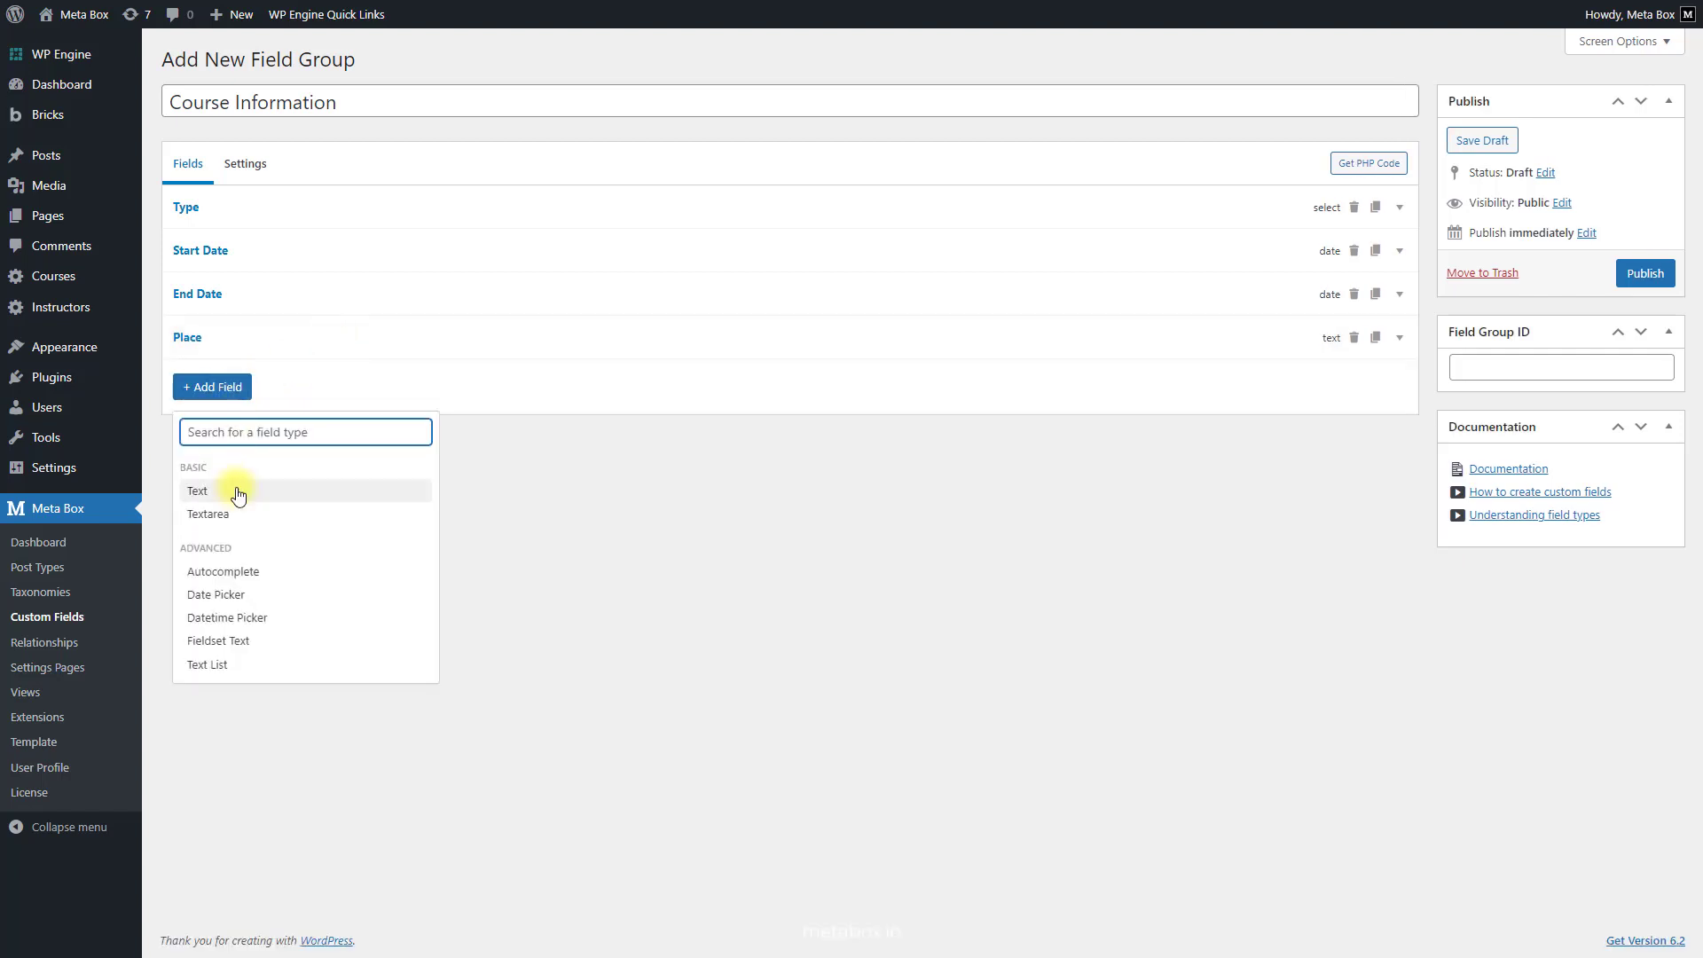
pyautogui.click(240, 487)
pyautogui.doubleClick(390, 456)
pyautogui.write('Price')
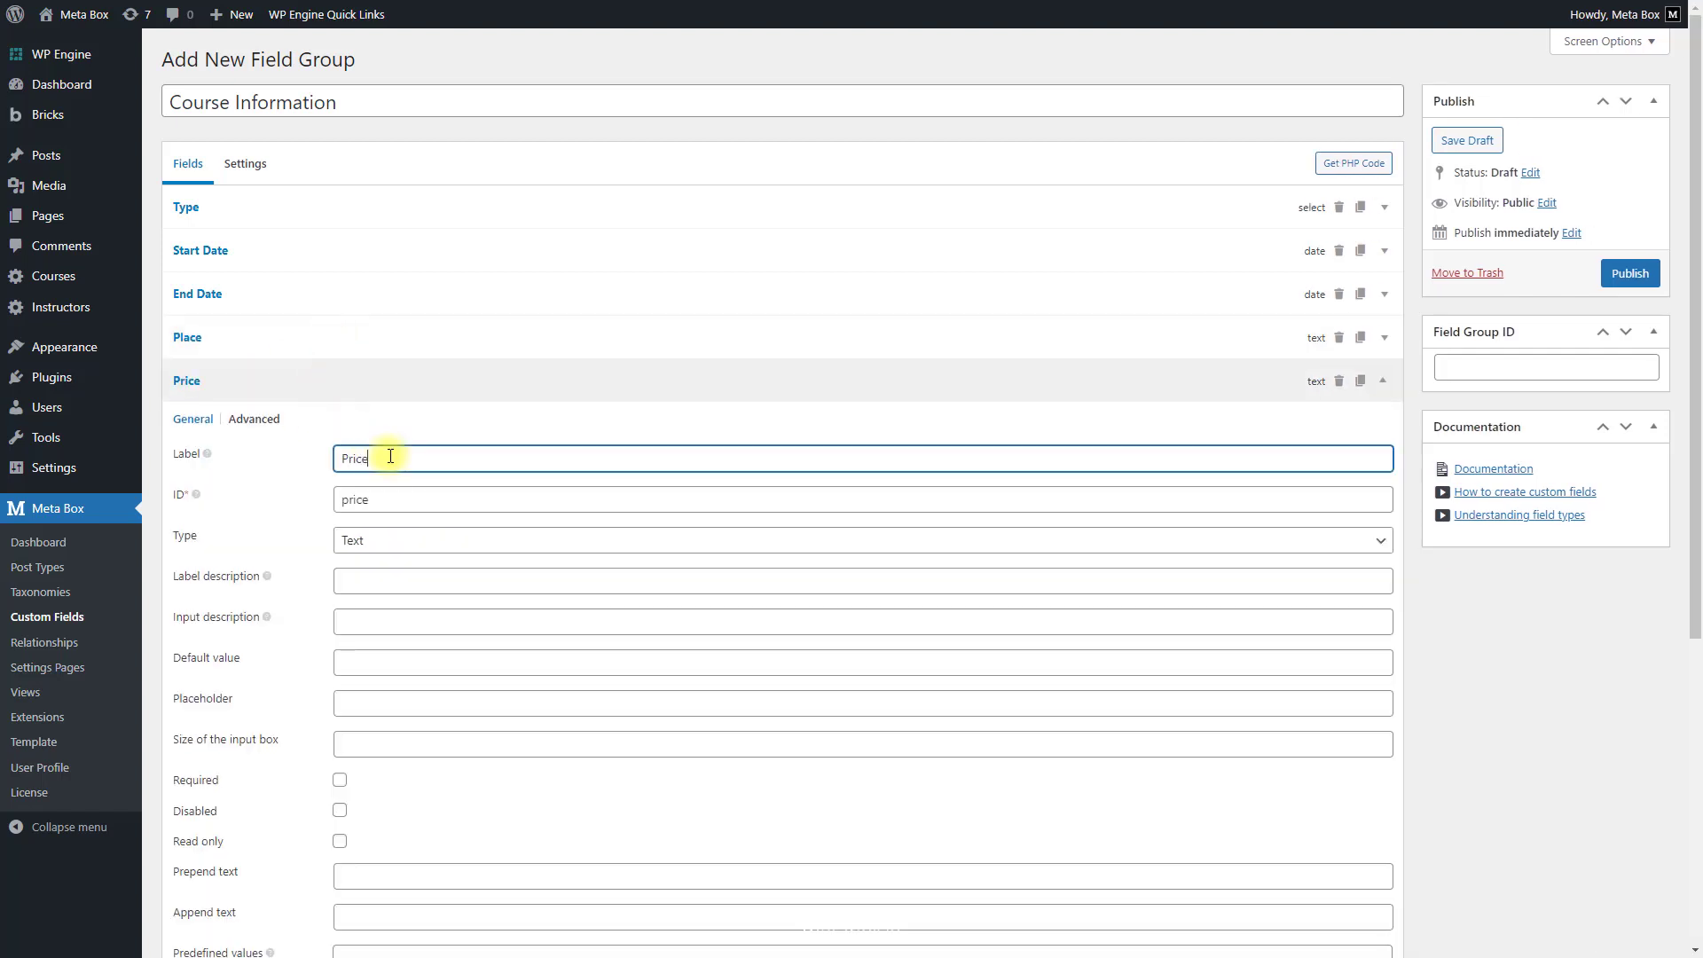
pyautogui.click(357, 383)
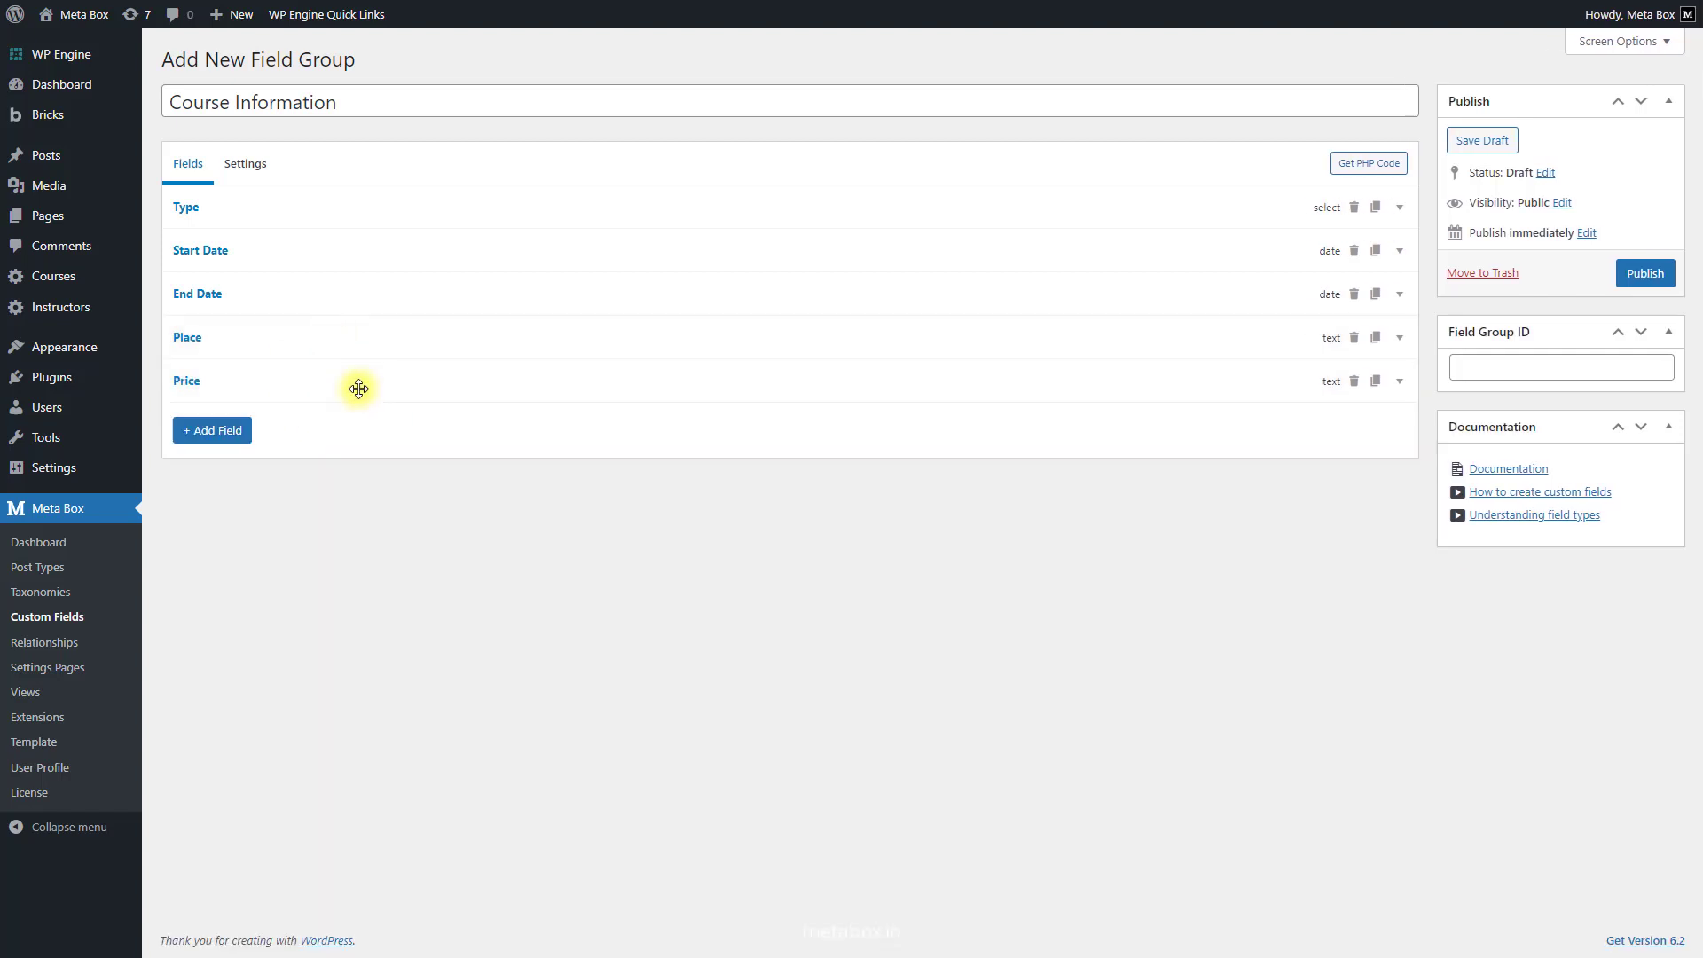
# Set the field group's location to the Course post type instead of Post and publish the group
pyautogui.click(258, 174)
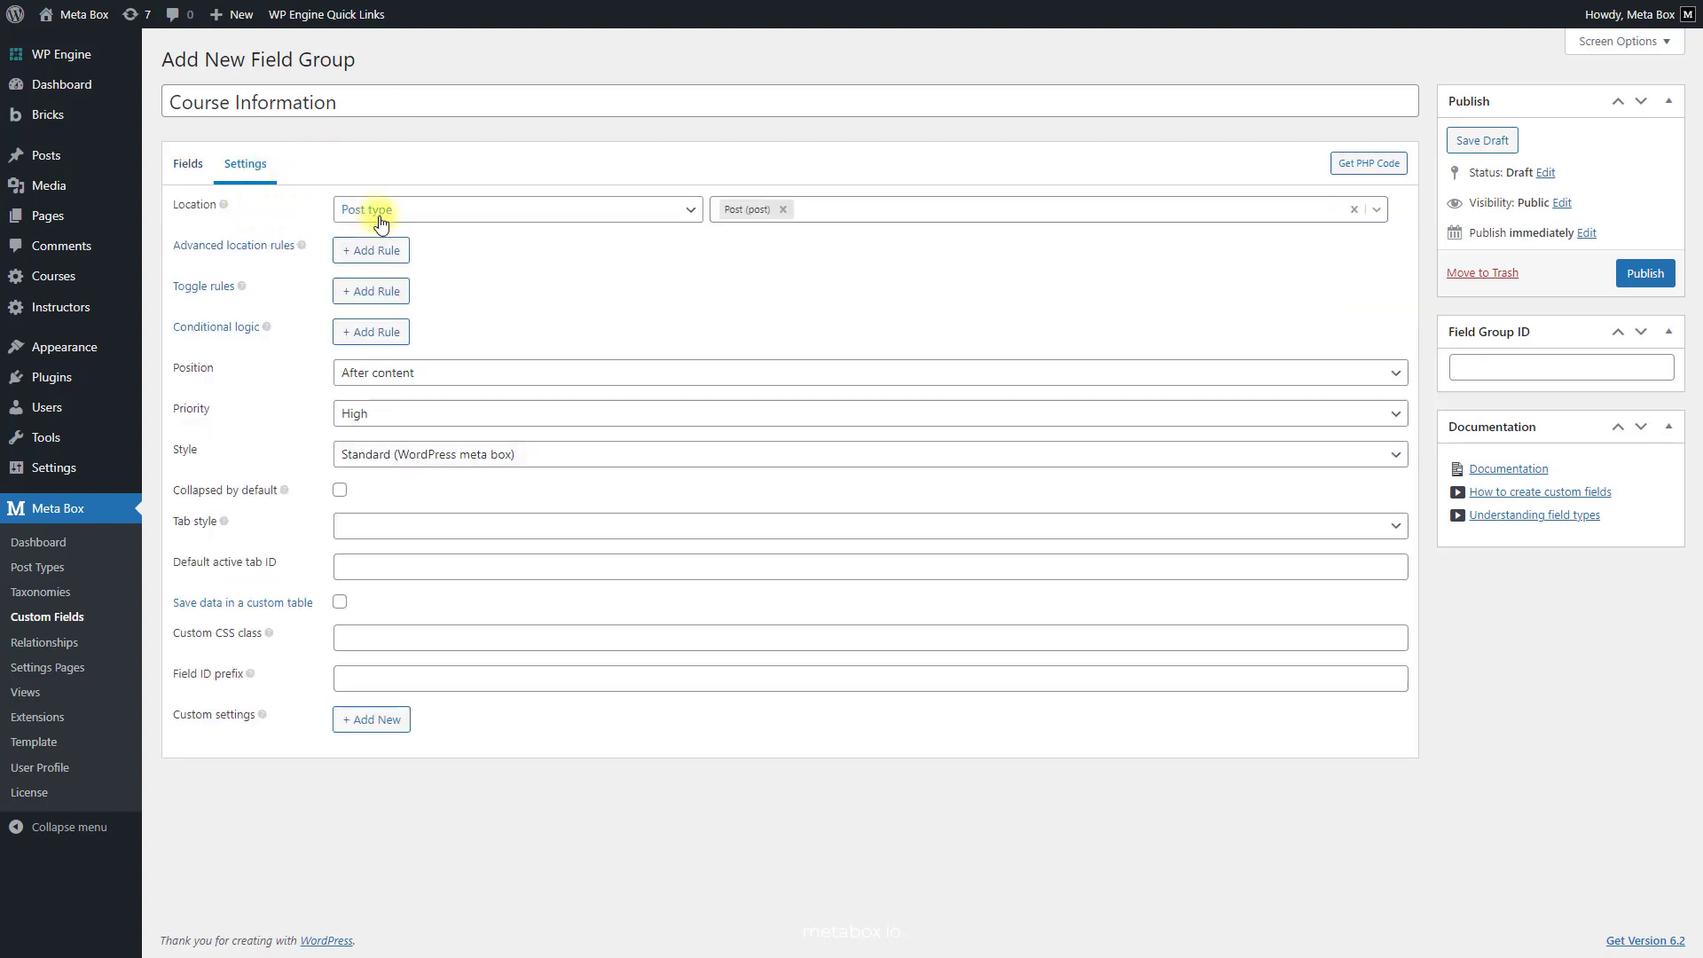
pyautogui.click(783, 211)
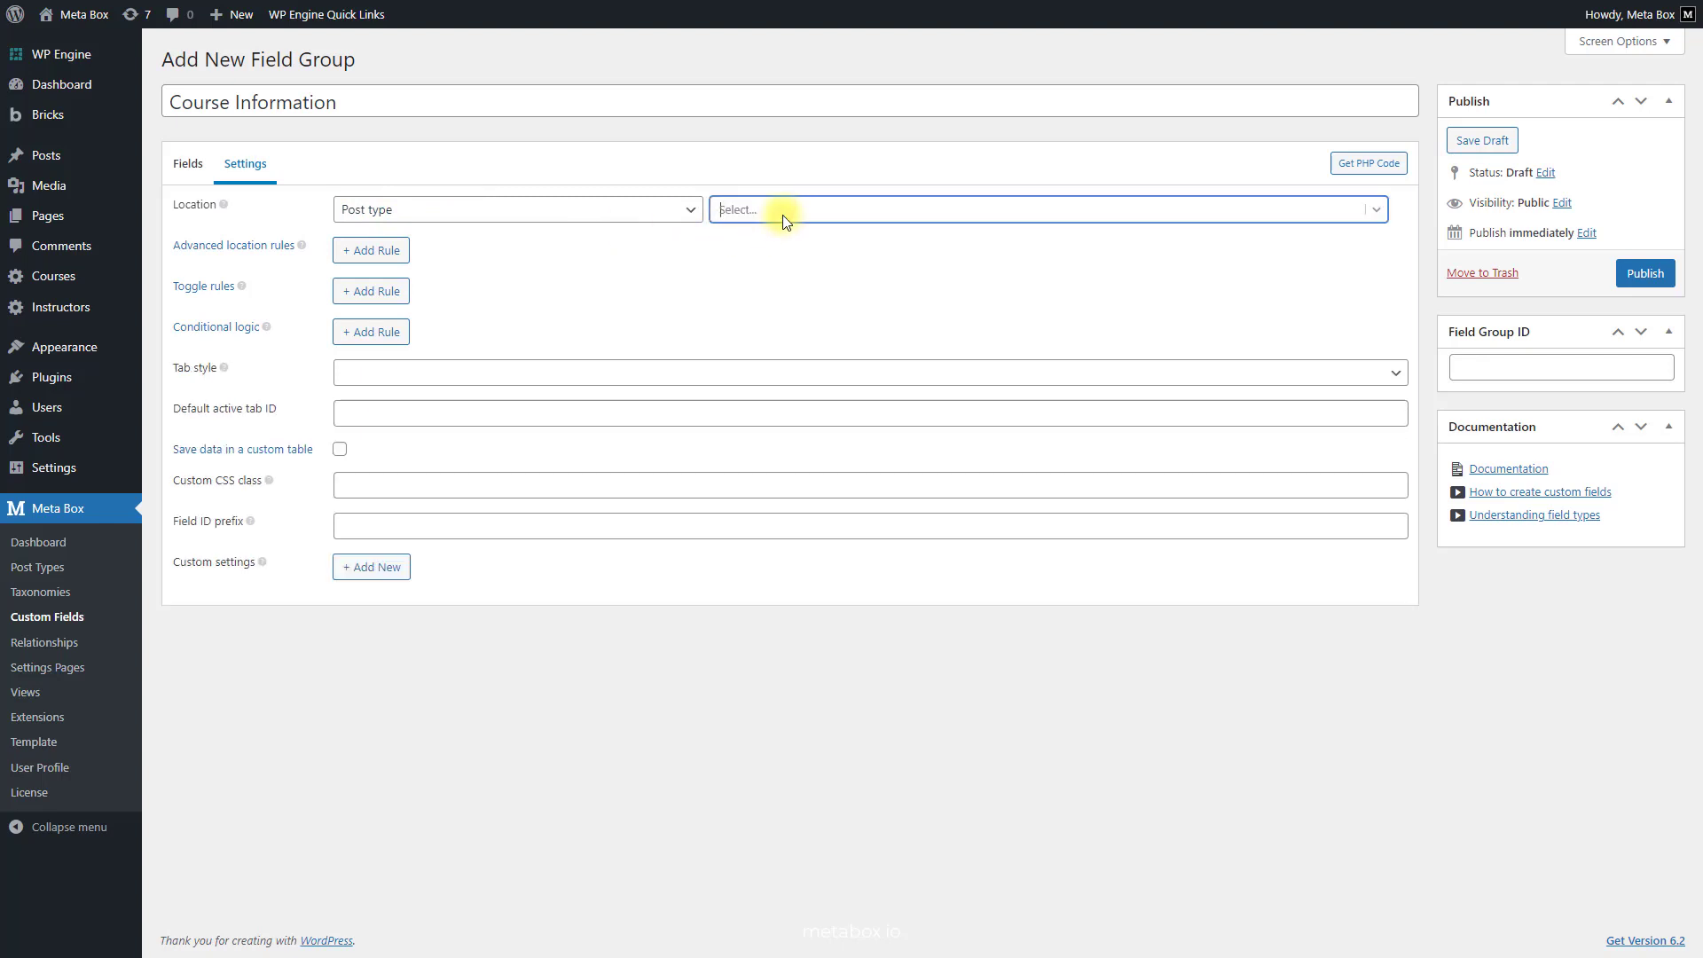
pyautogui.write('c')
pyautogui.click(781, 282)
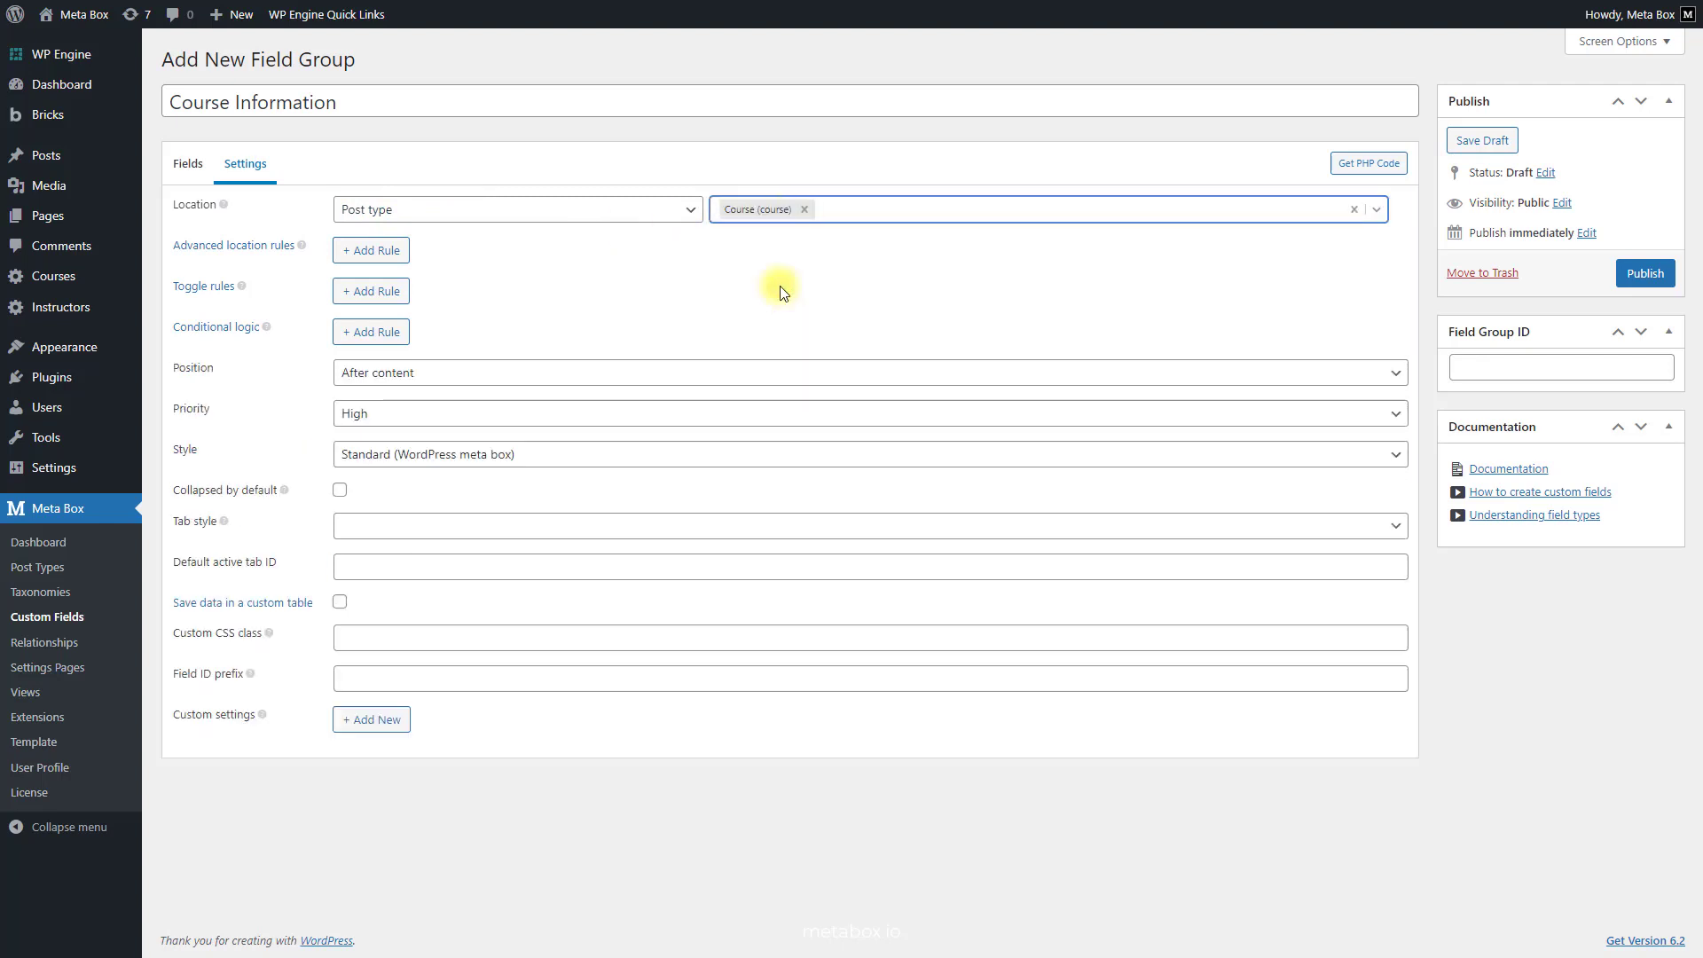
pyautogui.click(1643, 274)
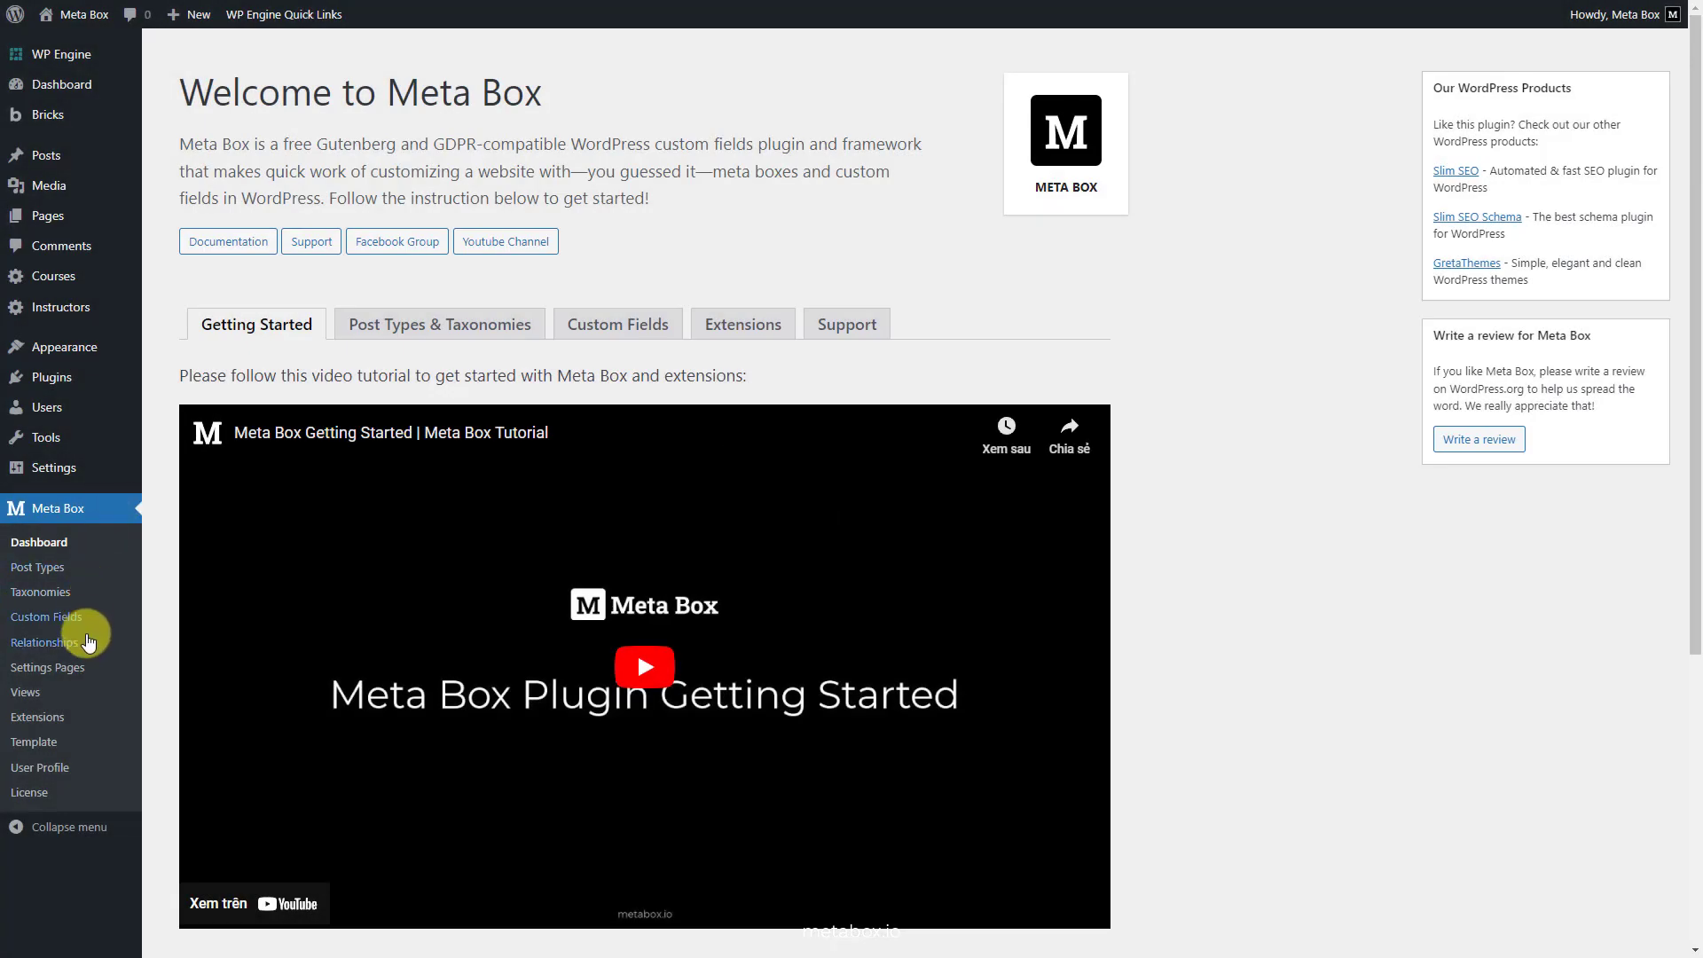
# Create a new Meta Box relationship titled Instructor to Course
pyautogui.click(89, 640)
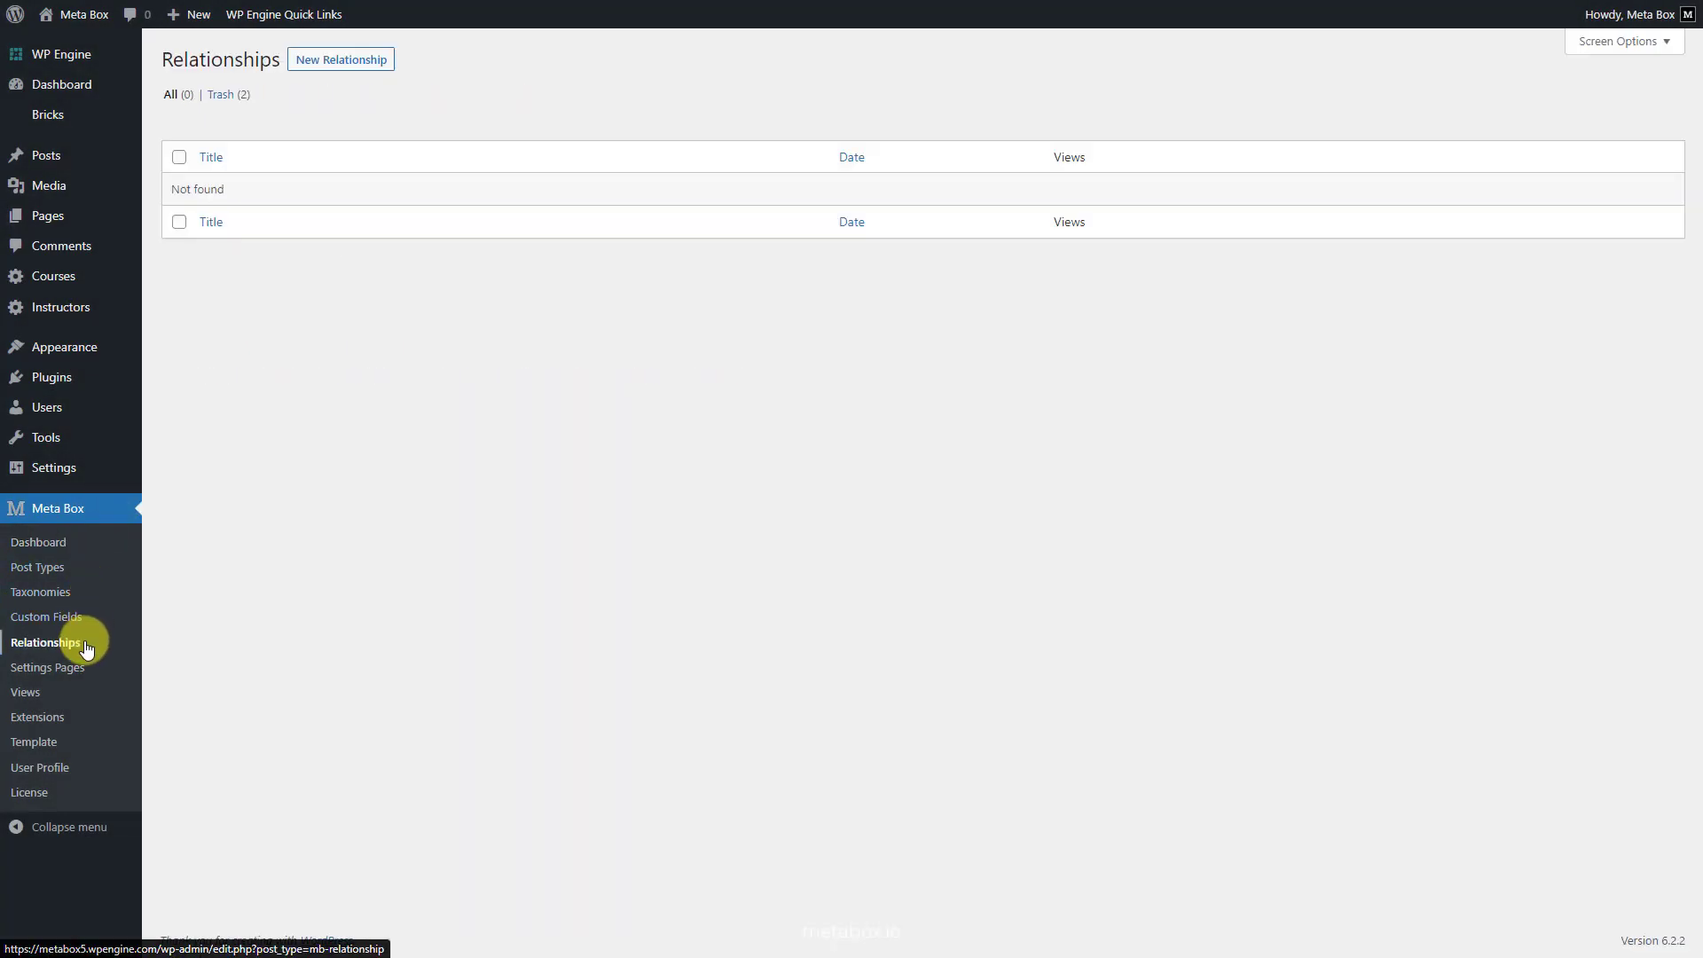
pyautogui.click(308, 71)
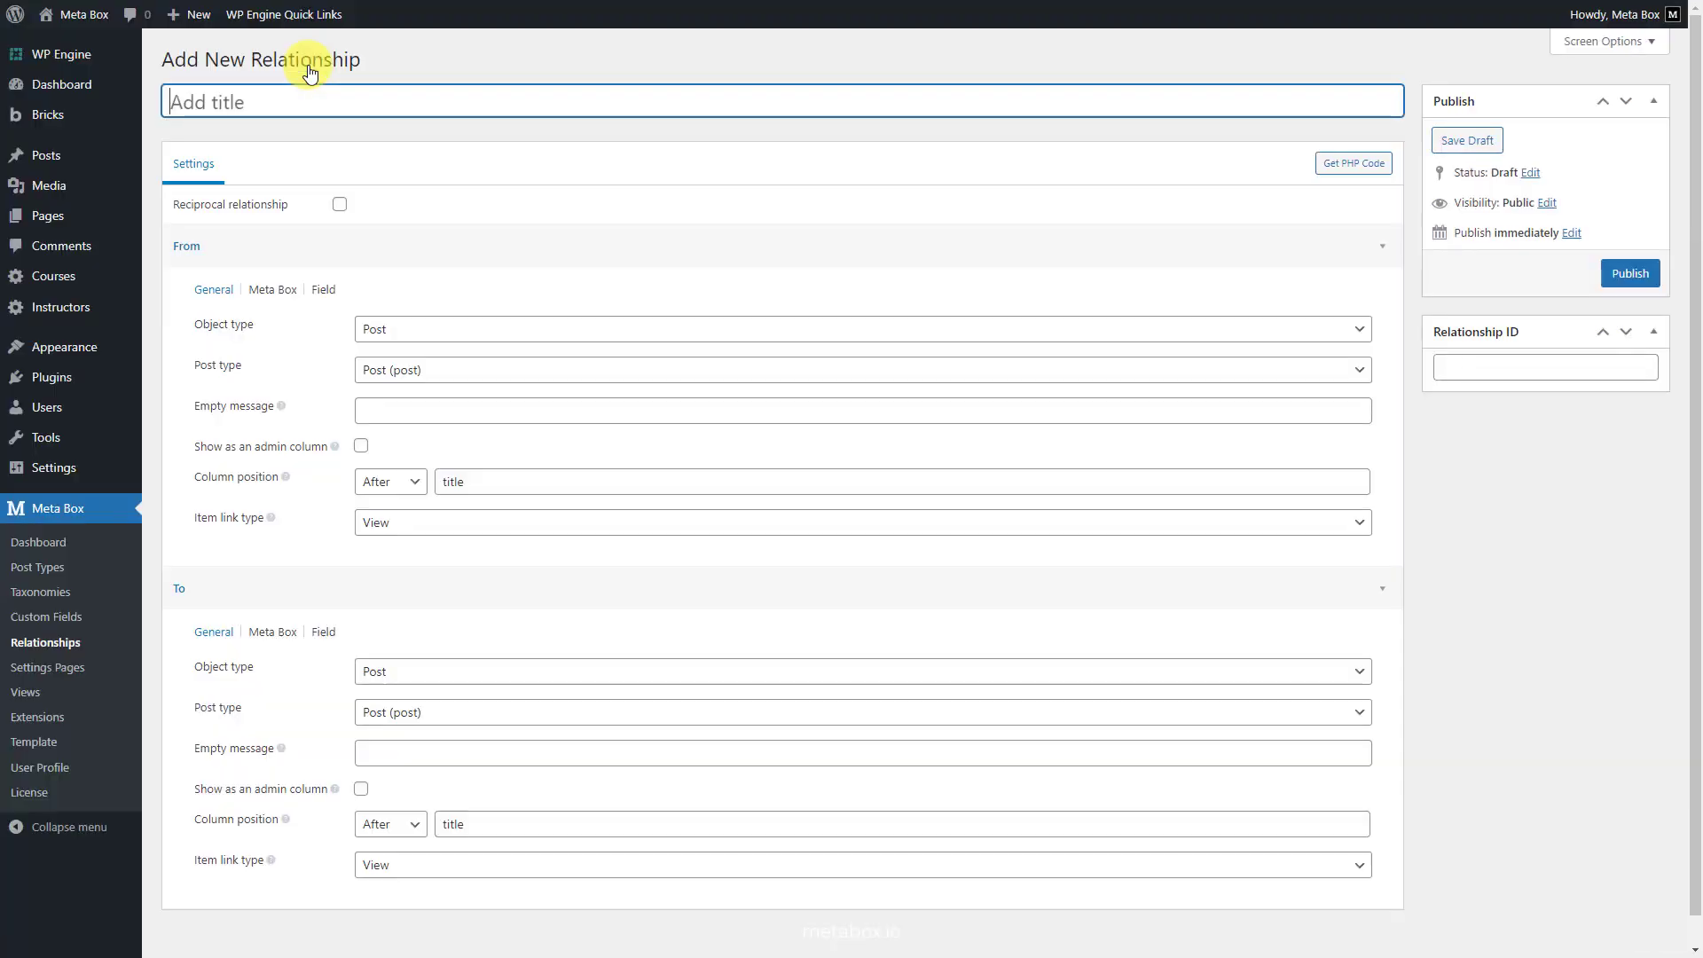
pyautogui.write('Instructor to Course')
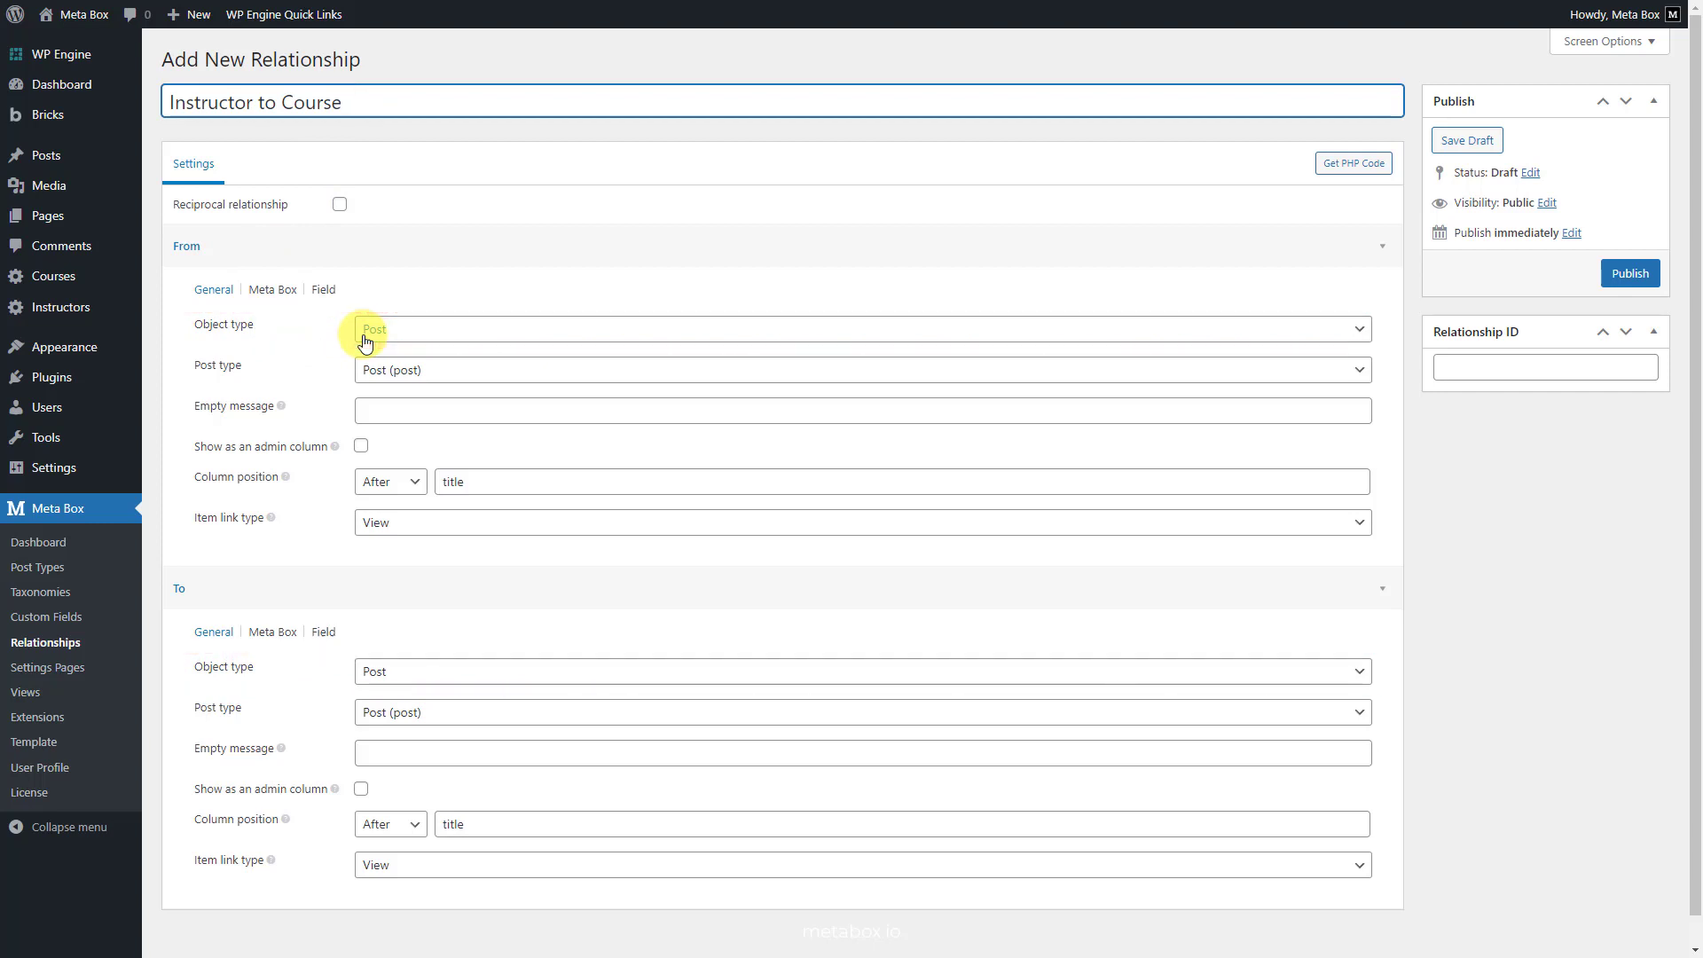
# Set the relationship's From post type to Instructor and its To post type to Course
pyautogui.click(453, 371)
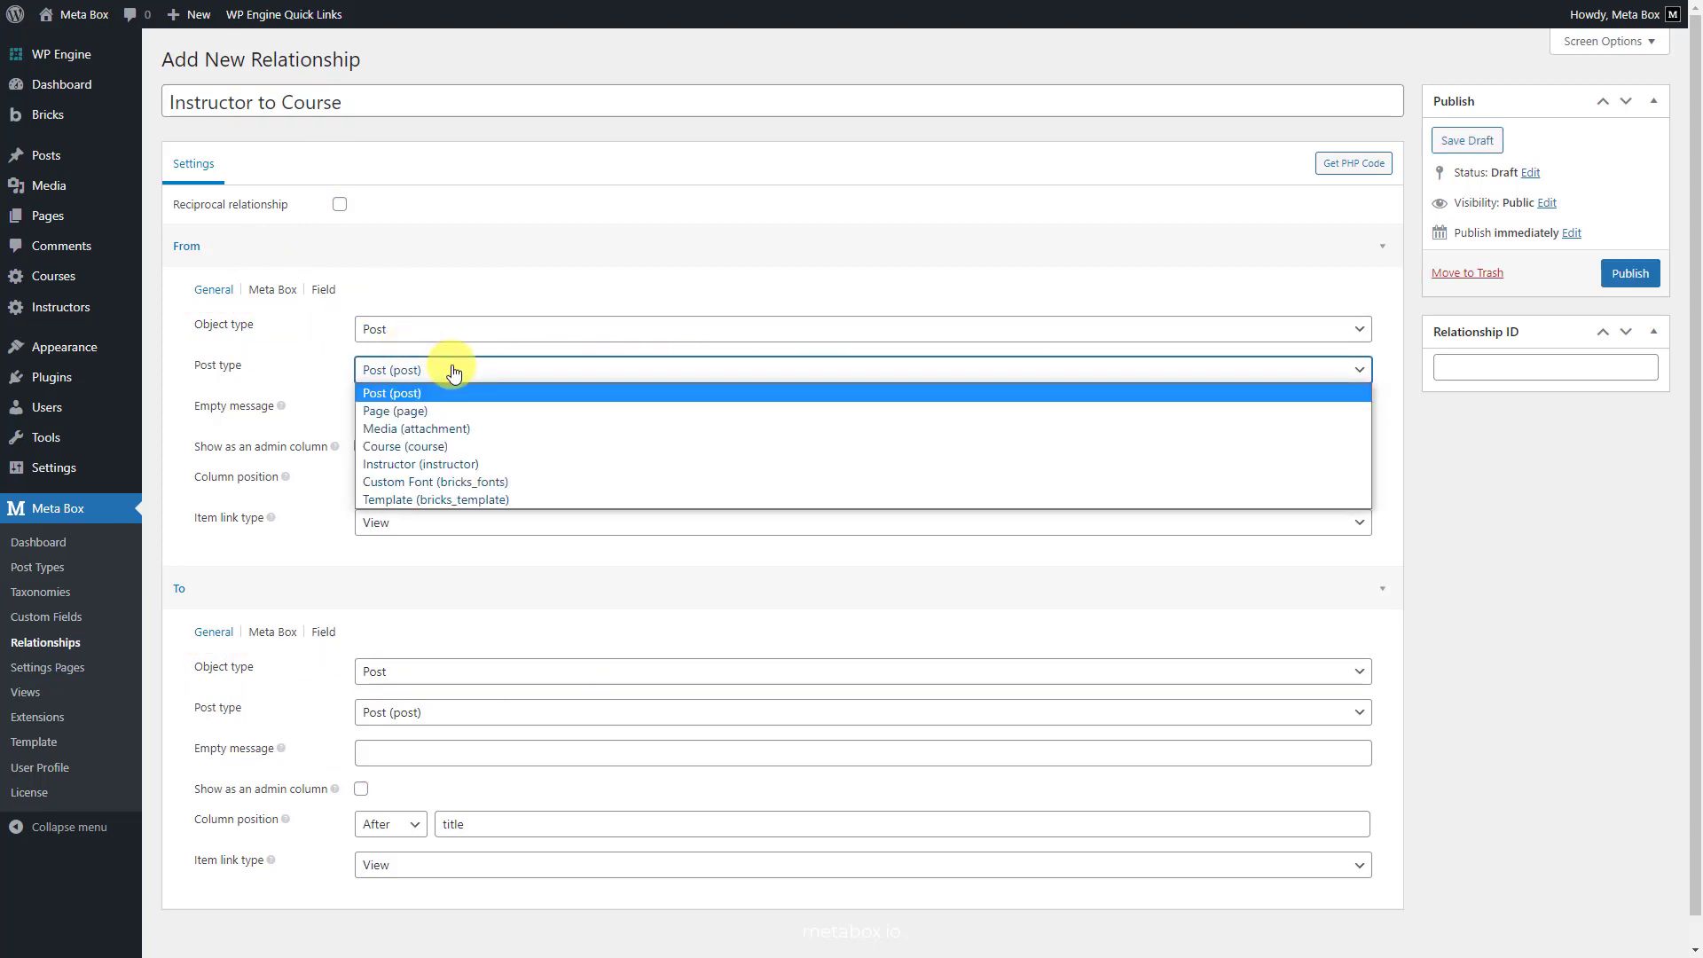
pyautogui.click(472, 464)
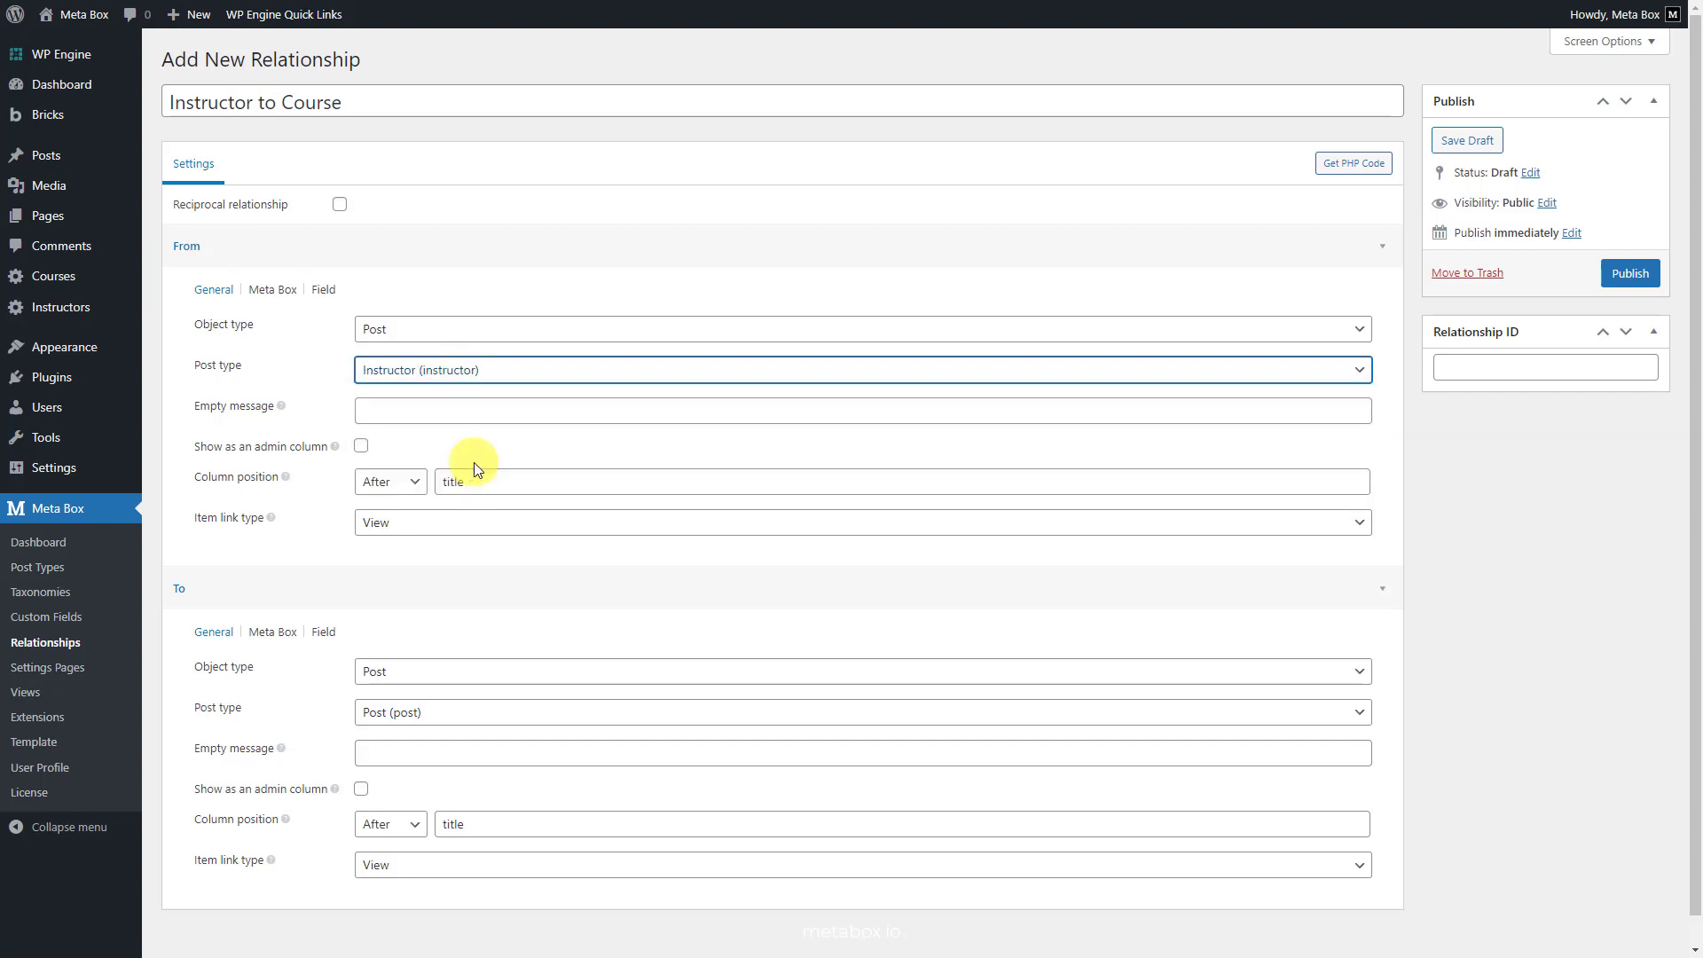
pyautogui.click(436, 711)
pyautogui.click(421, 788)
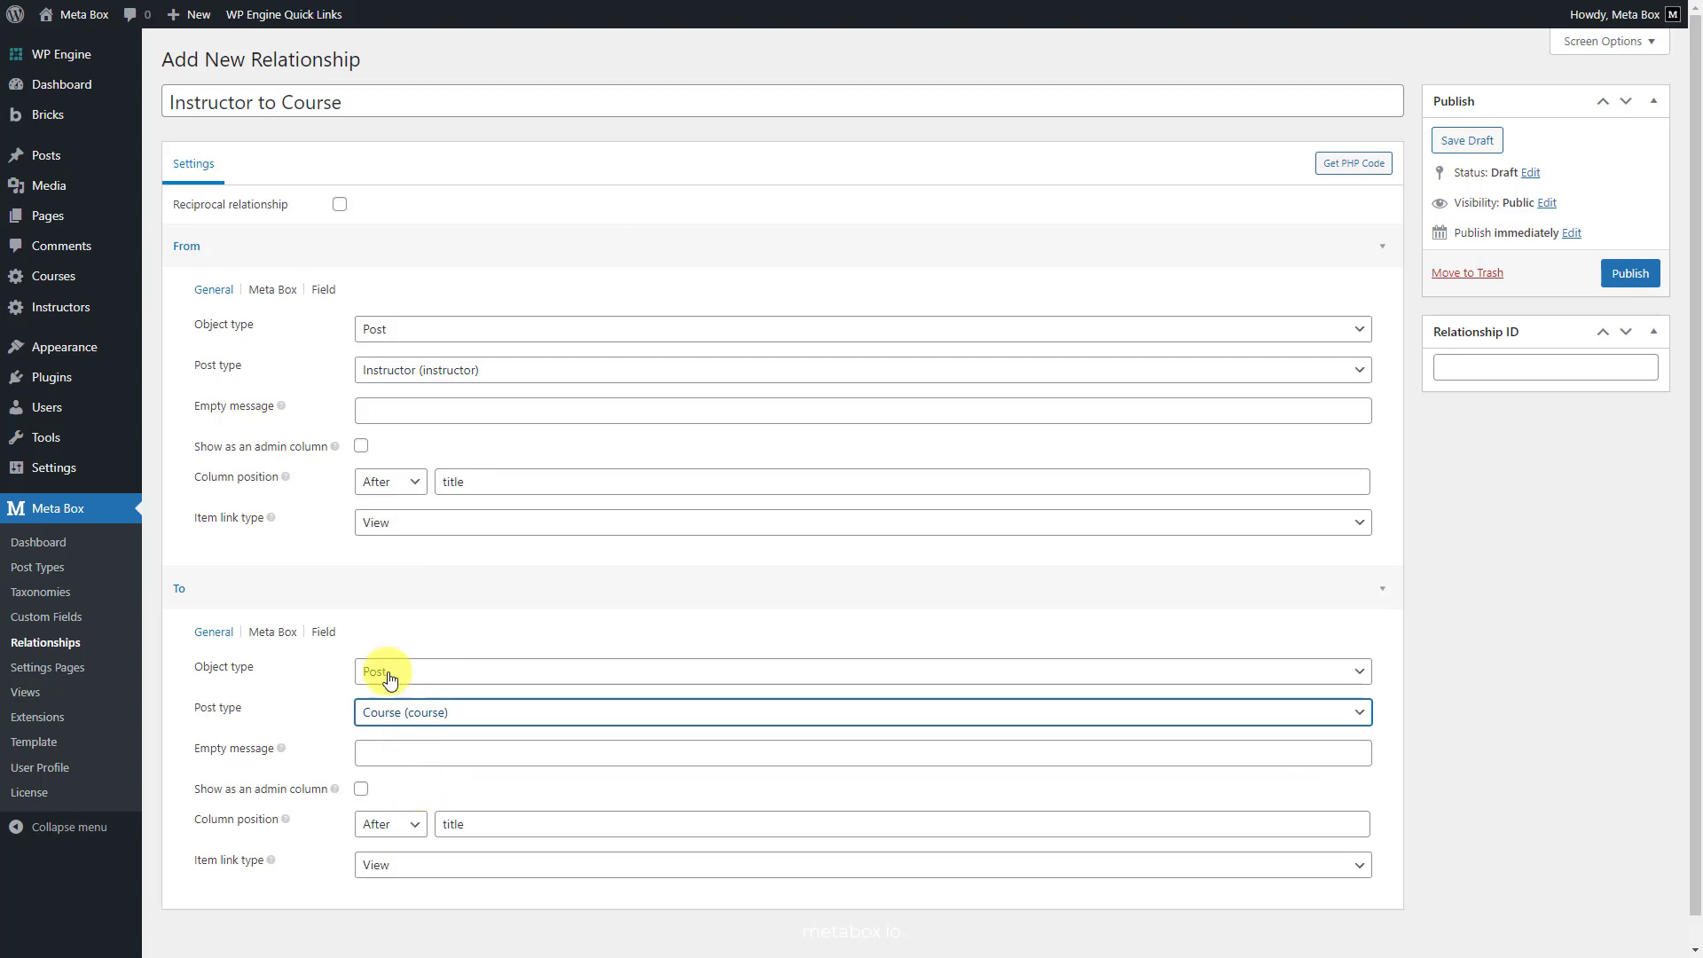
# Show the relationship as an admin column on both sides, titled Course for From and Instructor for To
pyautogui.click(361, 446)
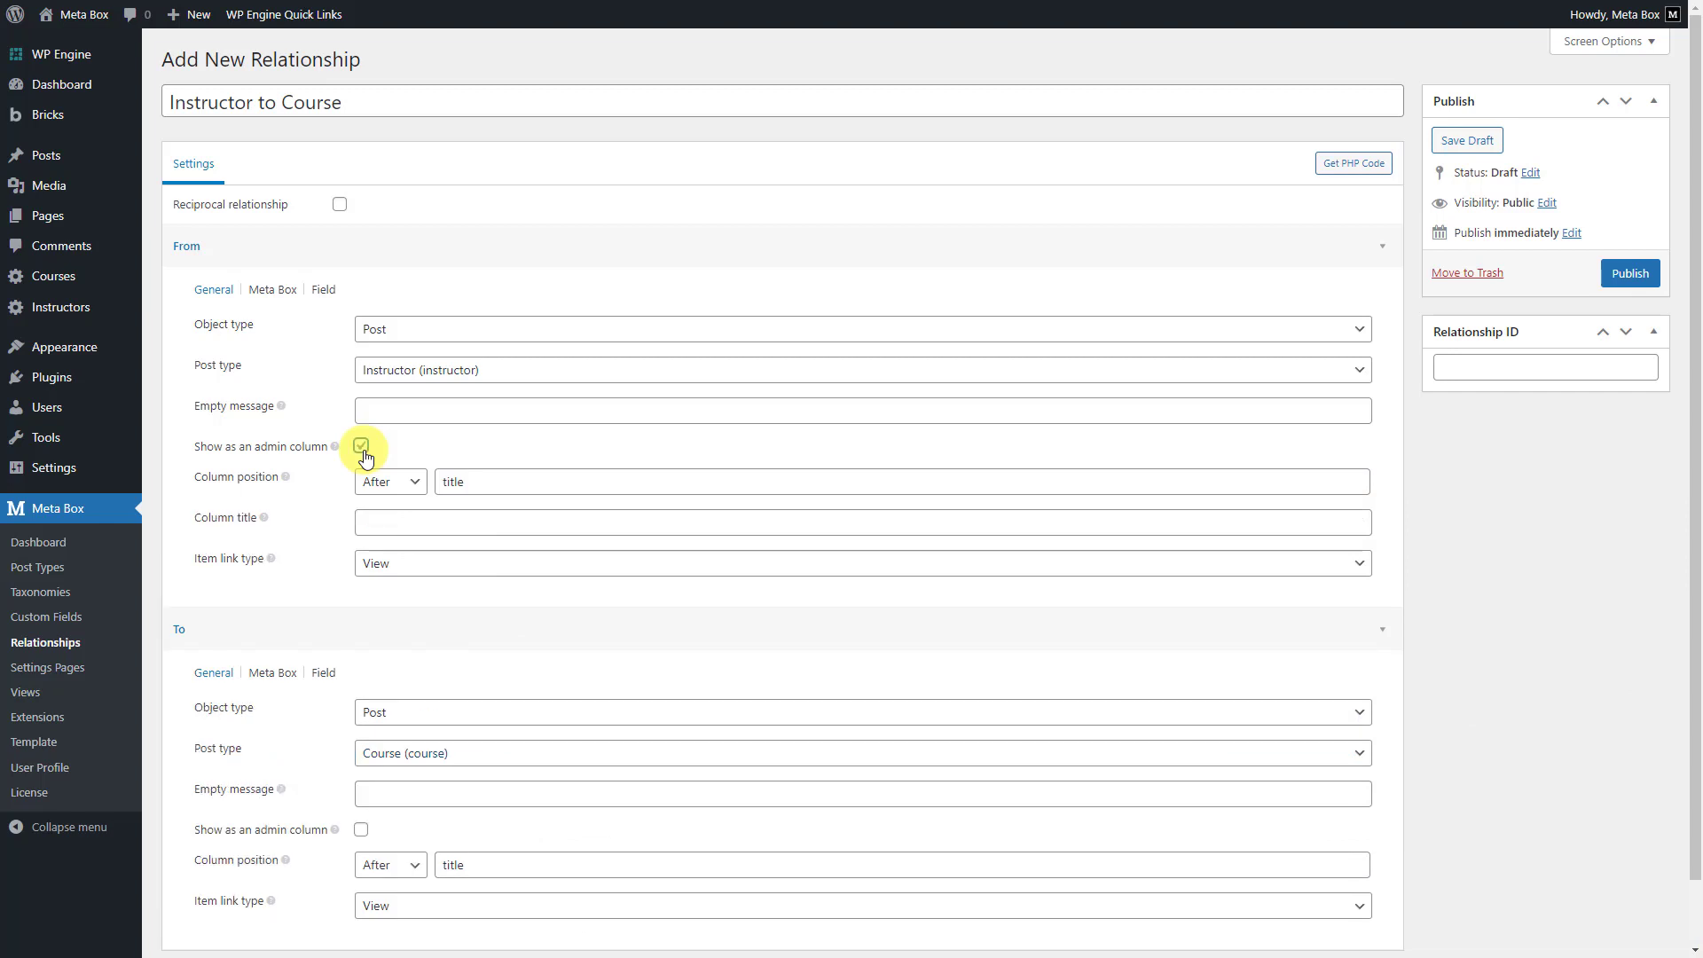
pyautogui.click(452, 531)
pyautogui.write('Course')
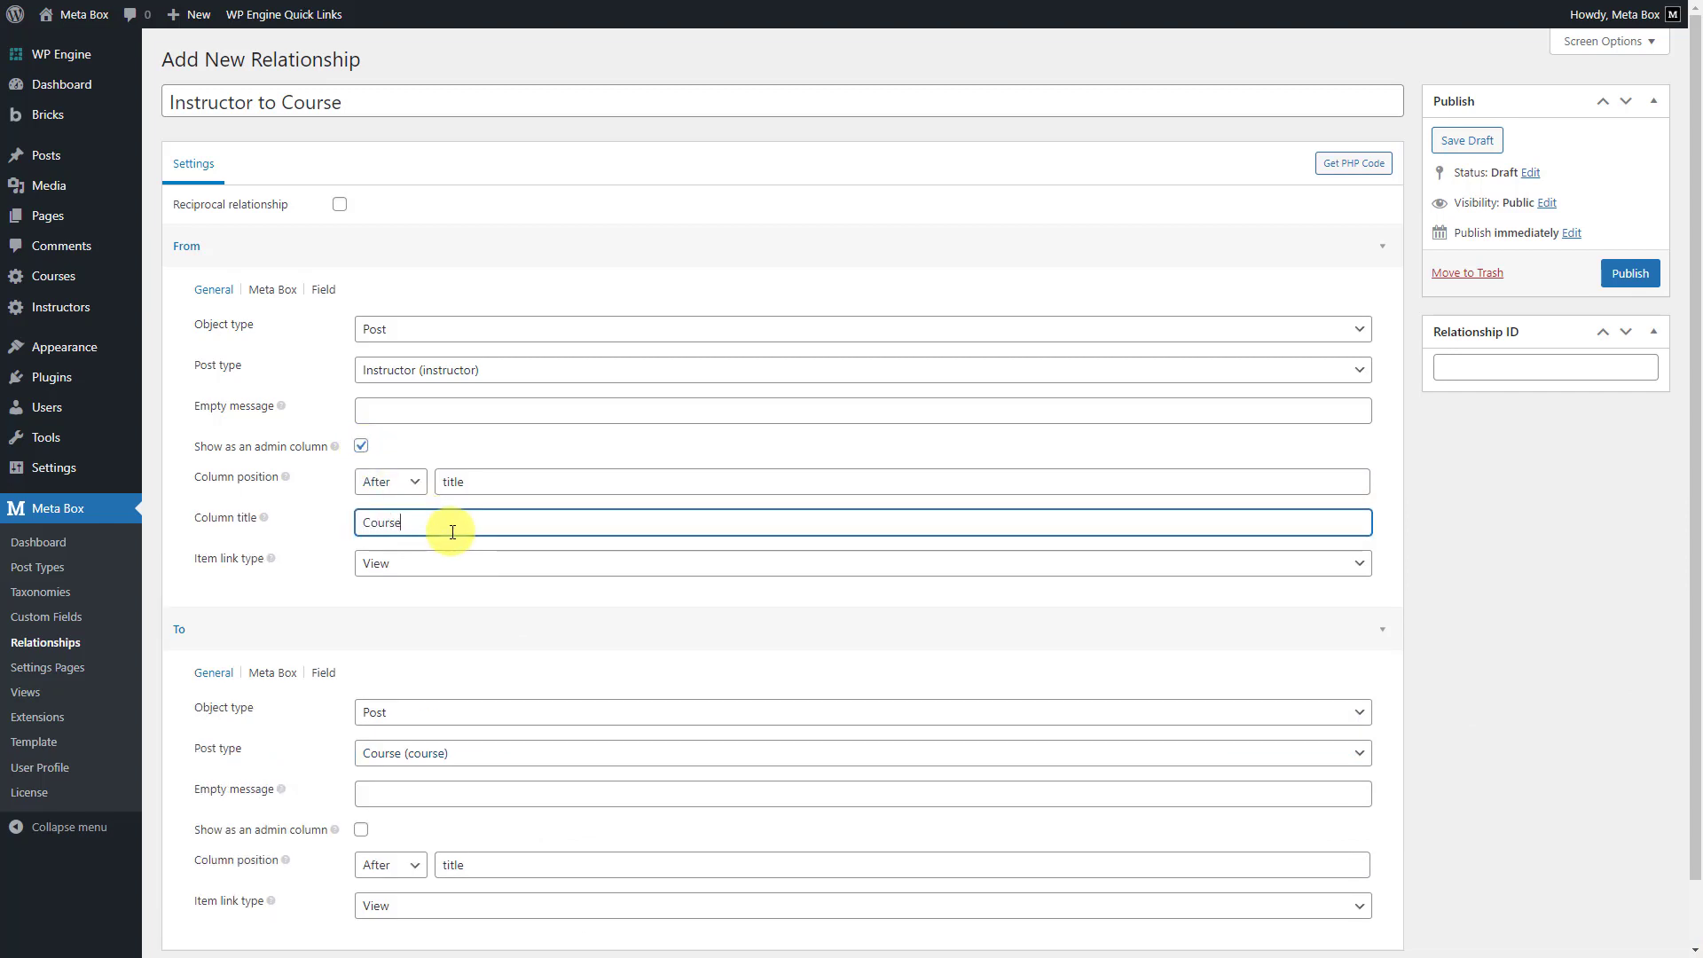
pyautogui.click(361, 829)
pyautogui.click(428, 905)
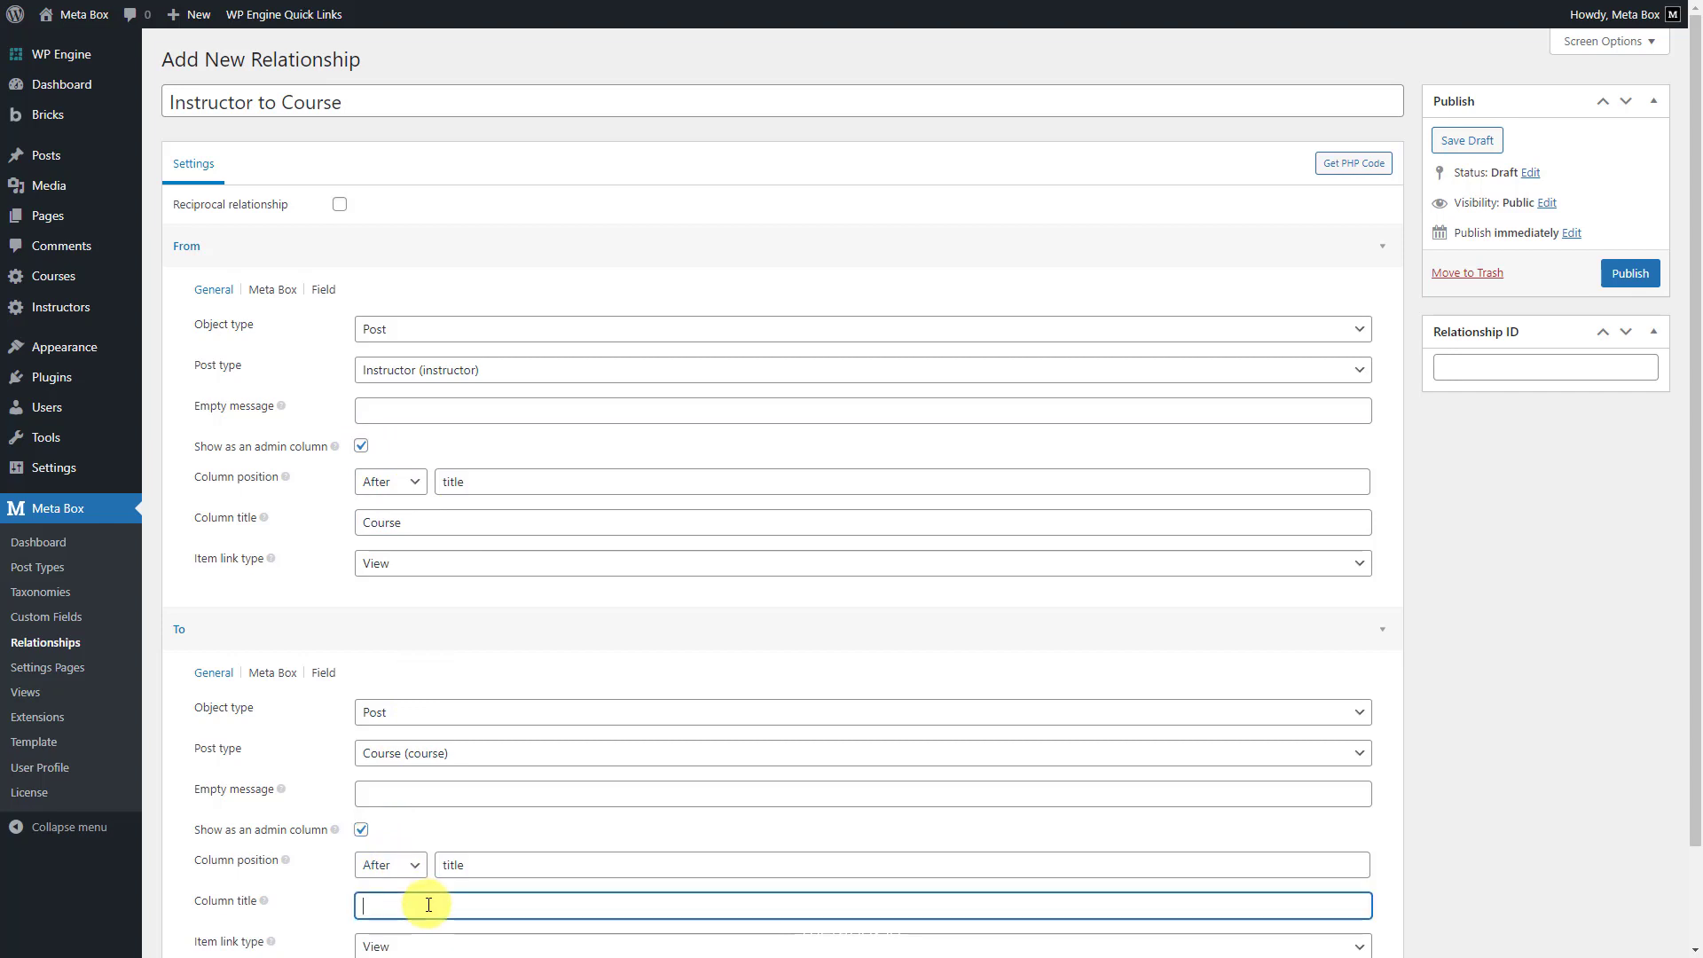
pyautogui.write('Instructor')
# Set the label of the relationship's From field to Related Instructor
pyautogui.click(324, 289)
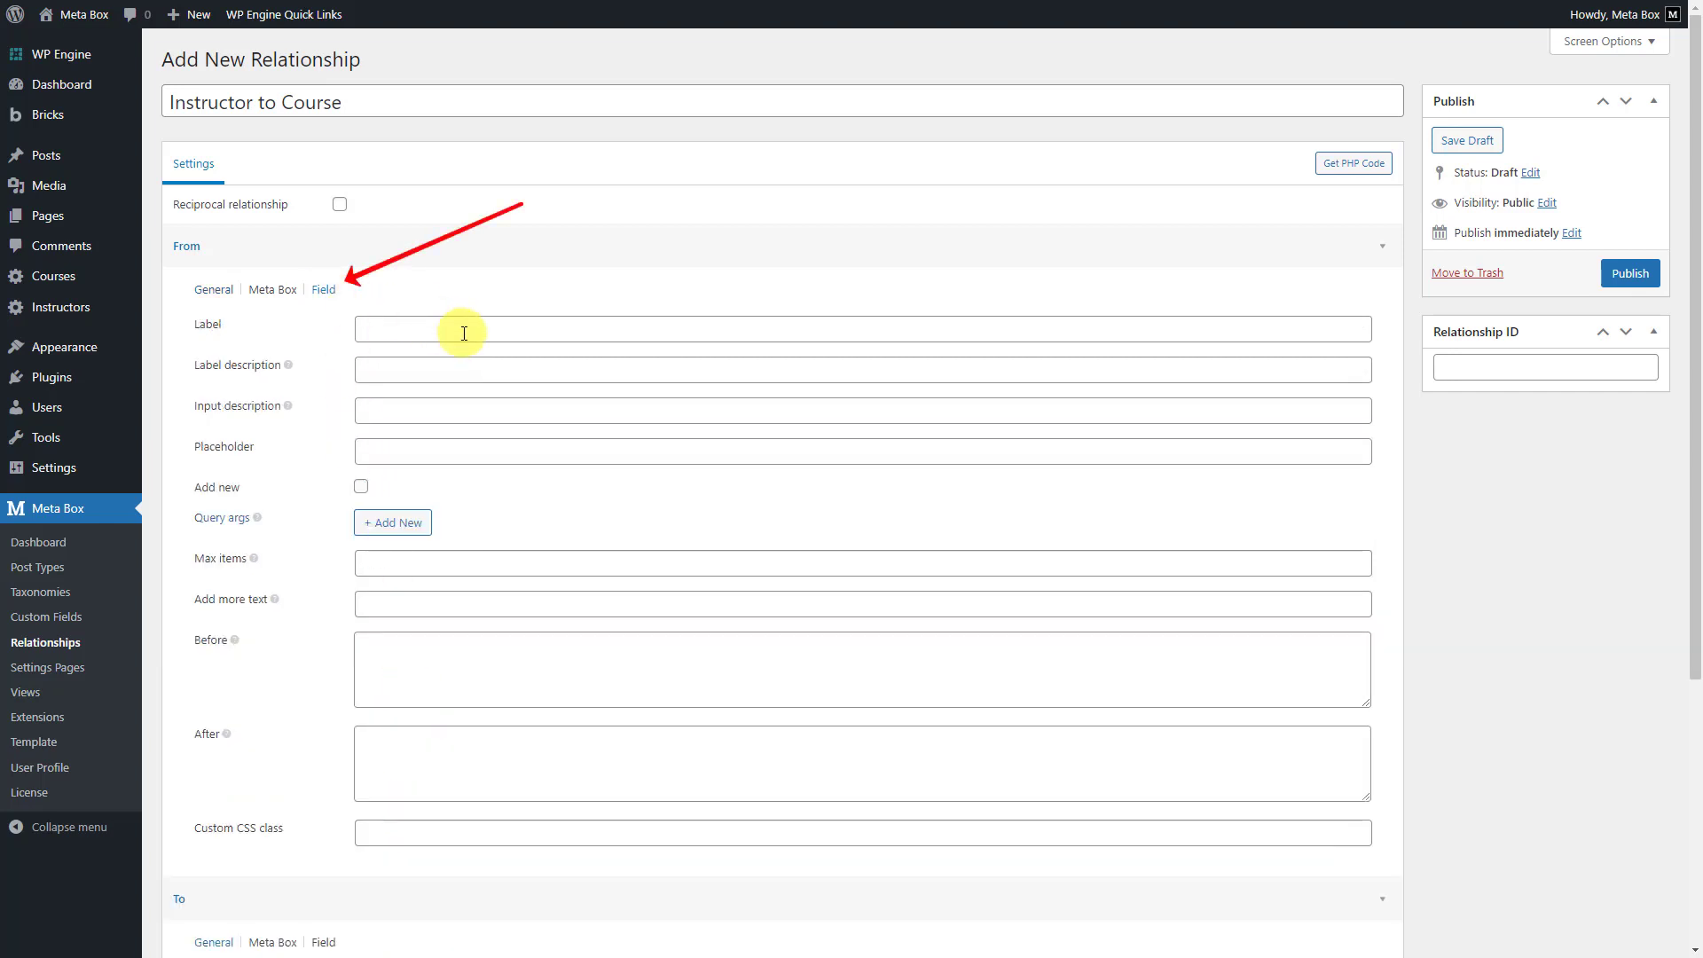
pyautogui.click(464, 331)
pyautogui.write('Related Instructor')
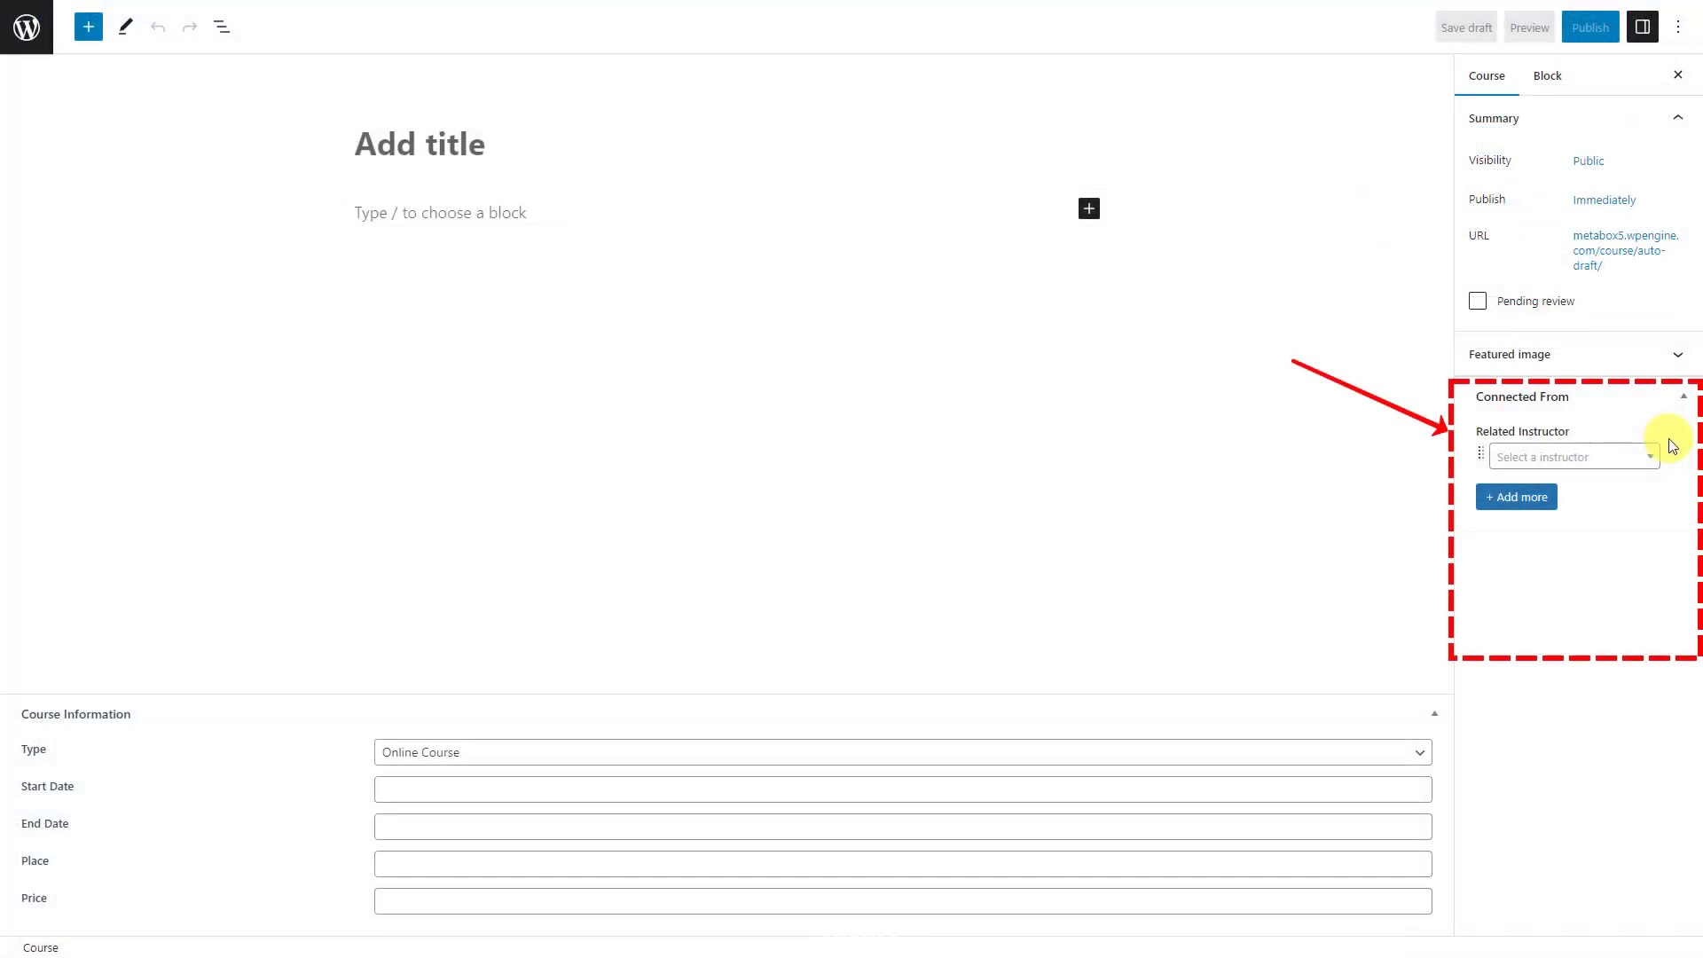
# Connect two instructors to a new course through its Related Instructor field
pyautogui.click(1655, 448)
pyautogui.click(1550, 543)
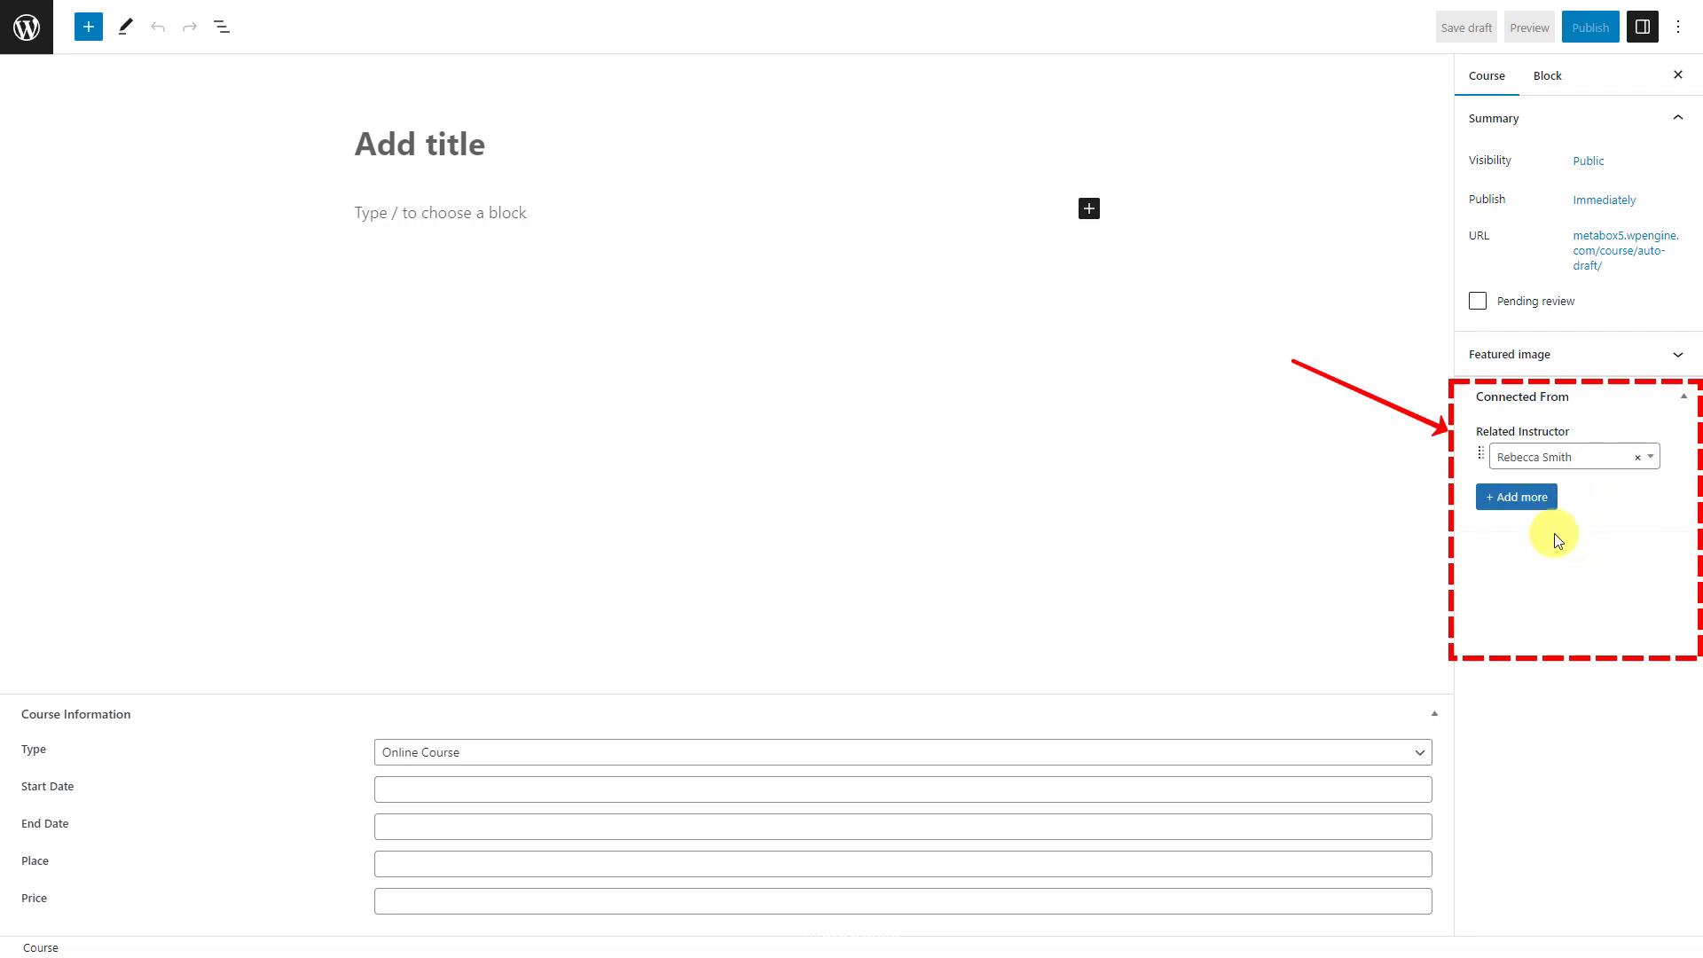
pyautogui.click(1544, 498)
pyautogui.click(1570, 494)
pyautogui.click(1548, 551)
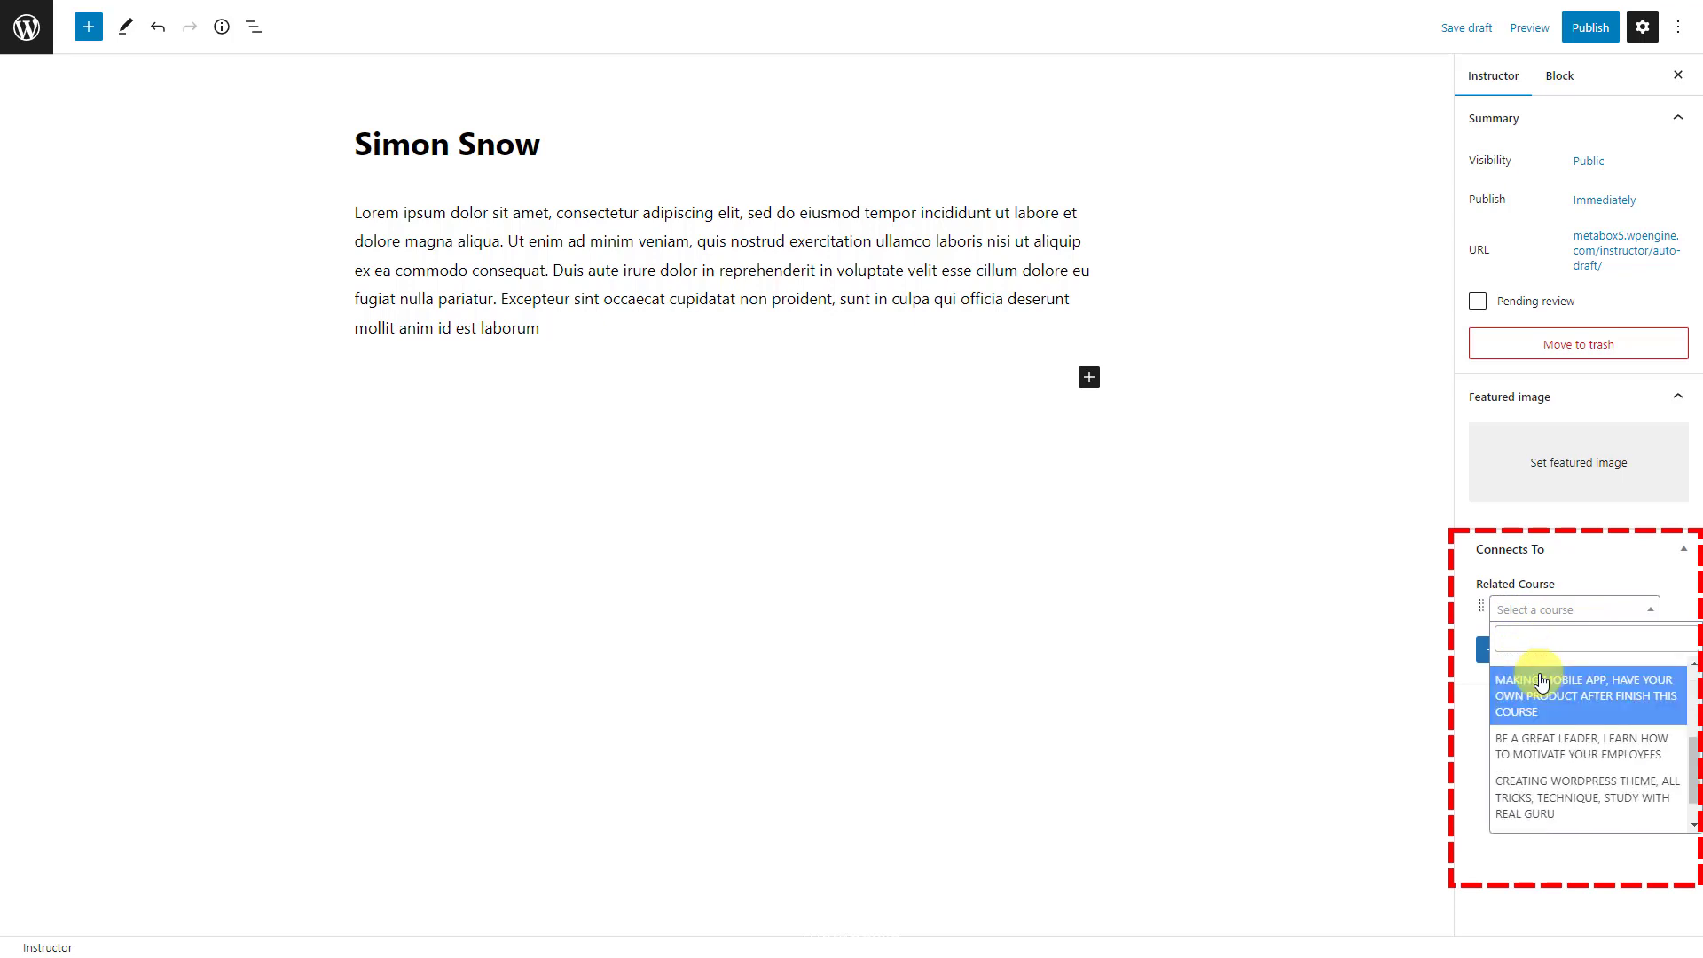
# Choose the Creating WordPress Theme, Making Mobile App and Nural Networking courses as an instructor's related courses
pyautogui.click(1561, 797)
pyautogui.click(1511, 650)
pyautogui.click(1509, 654)
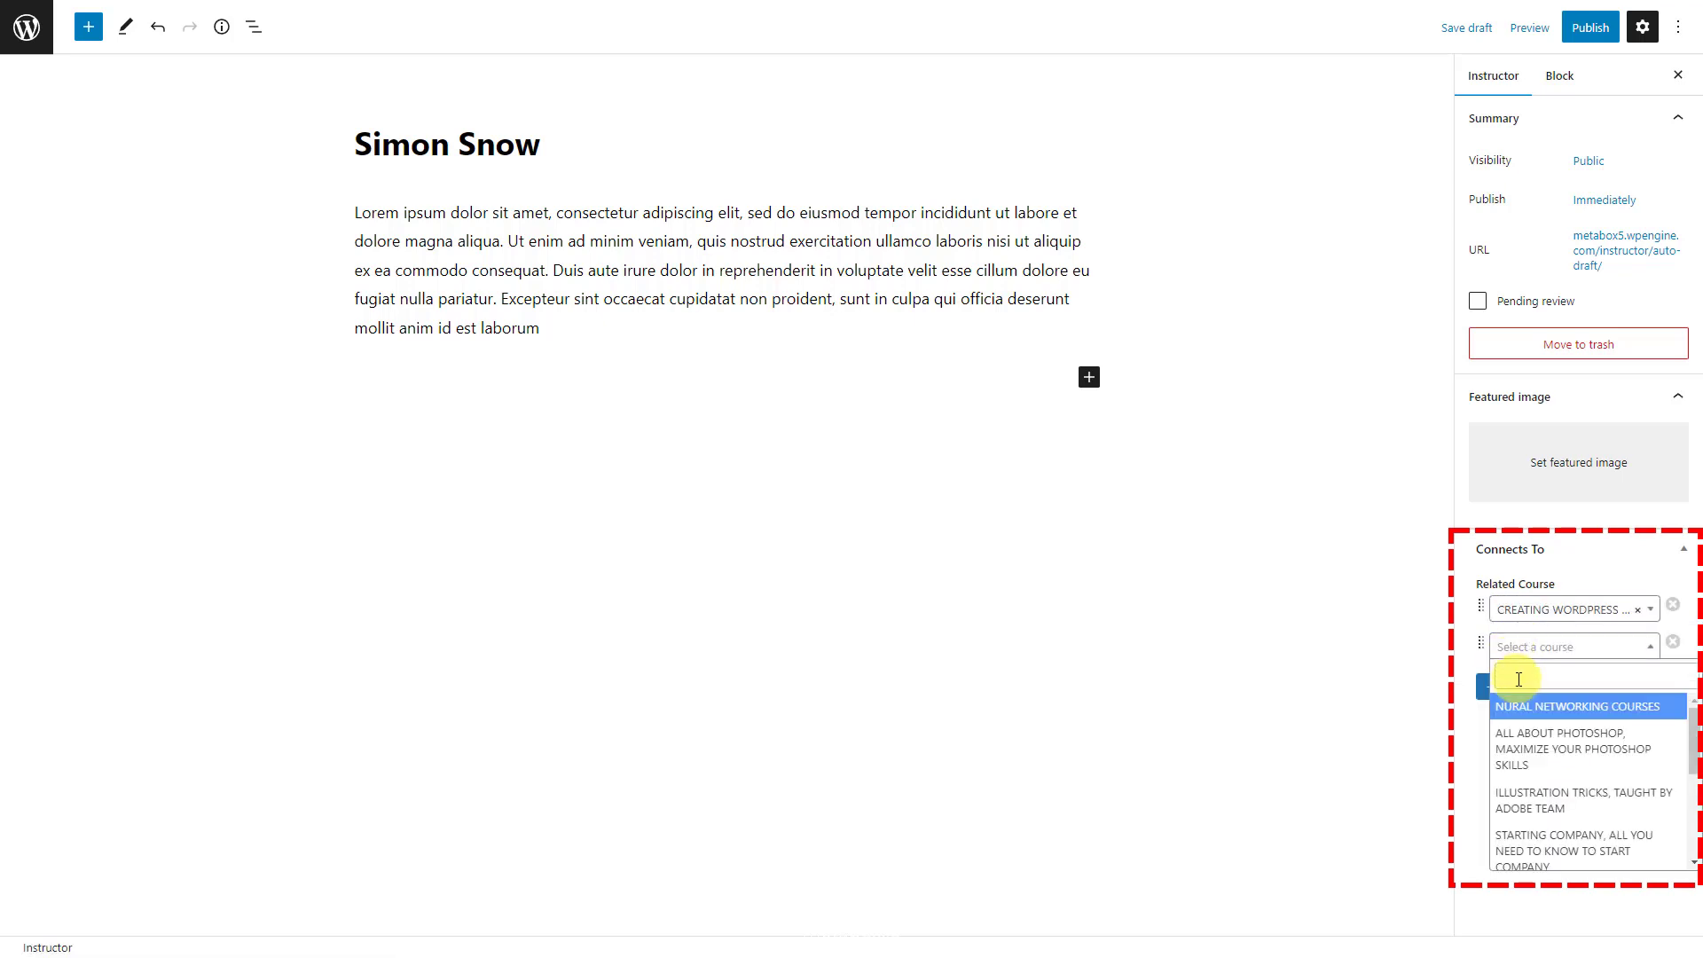
pyautogui.scroll(-3, 1518, 710)
pyautogui.click(1515, 708)
pyautogui.click(1513, 692)
pyautogui.click(1513, 688)
pyautogui.click(1526, 743)
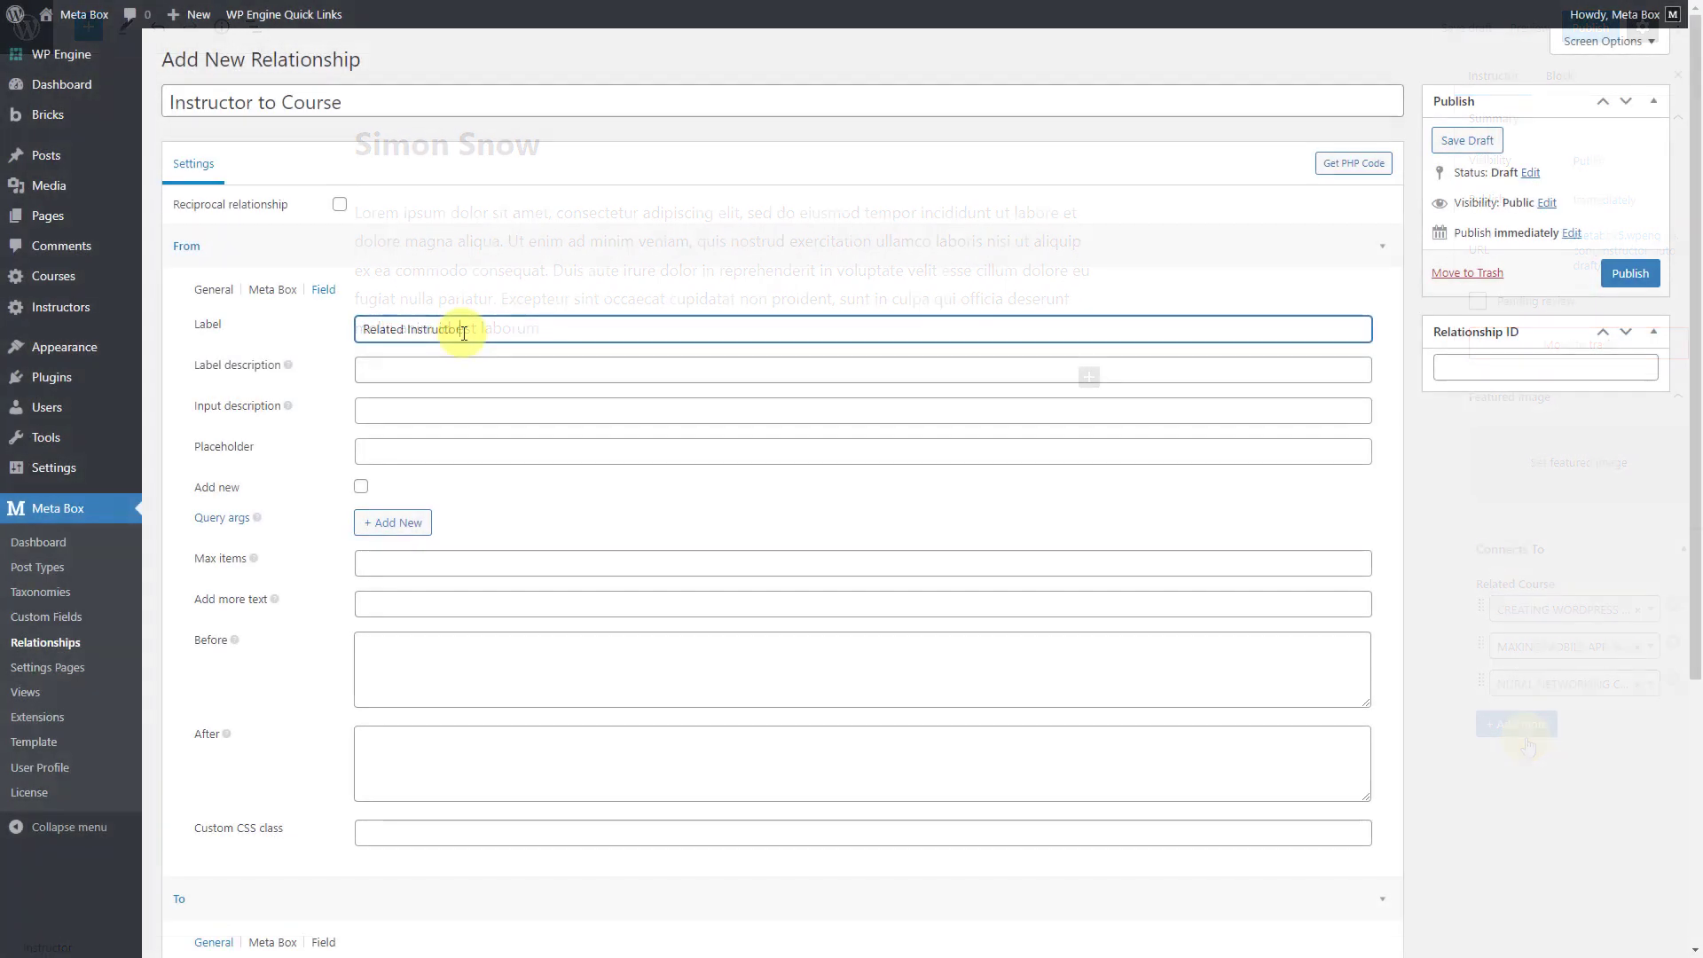
# Set the label of the relationship's To field to Related Course and publish the relationship
pyautogui.scroll(-4, 456, 334)
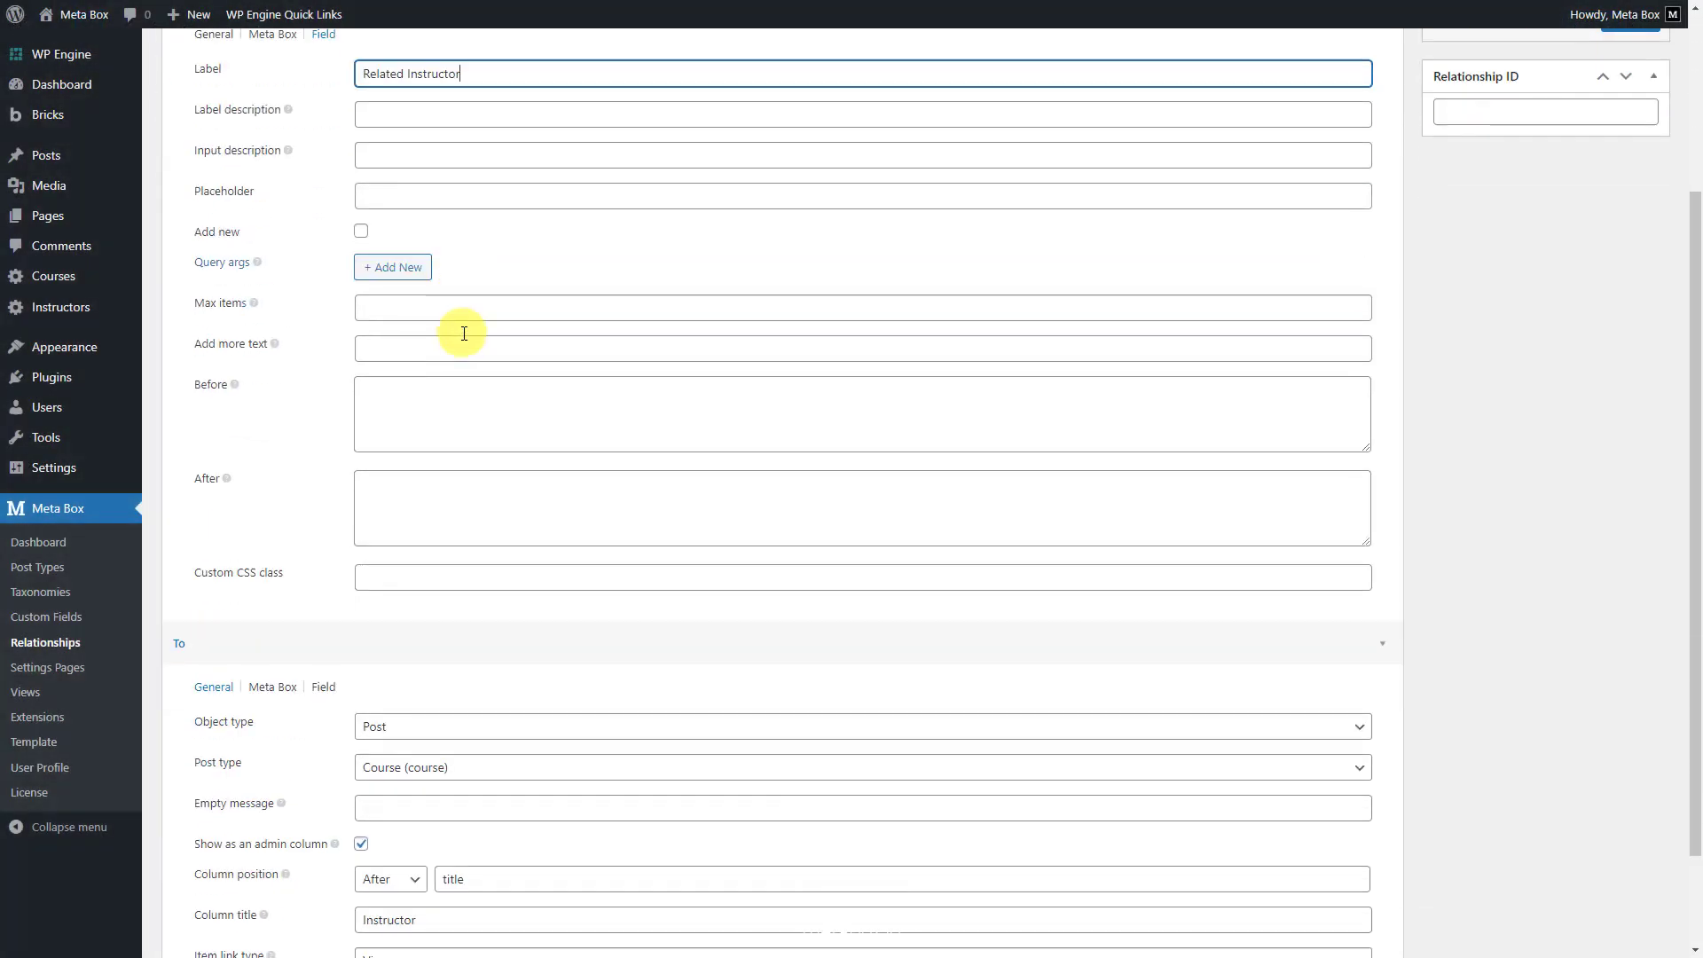
pyautogui.click(329, 590)
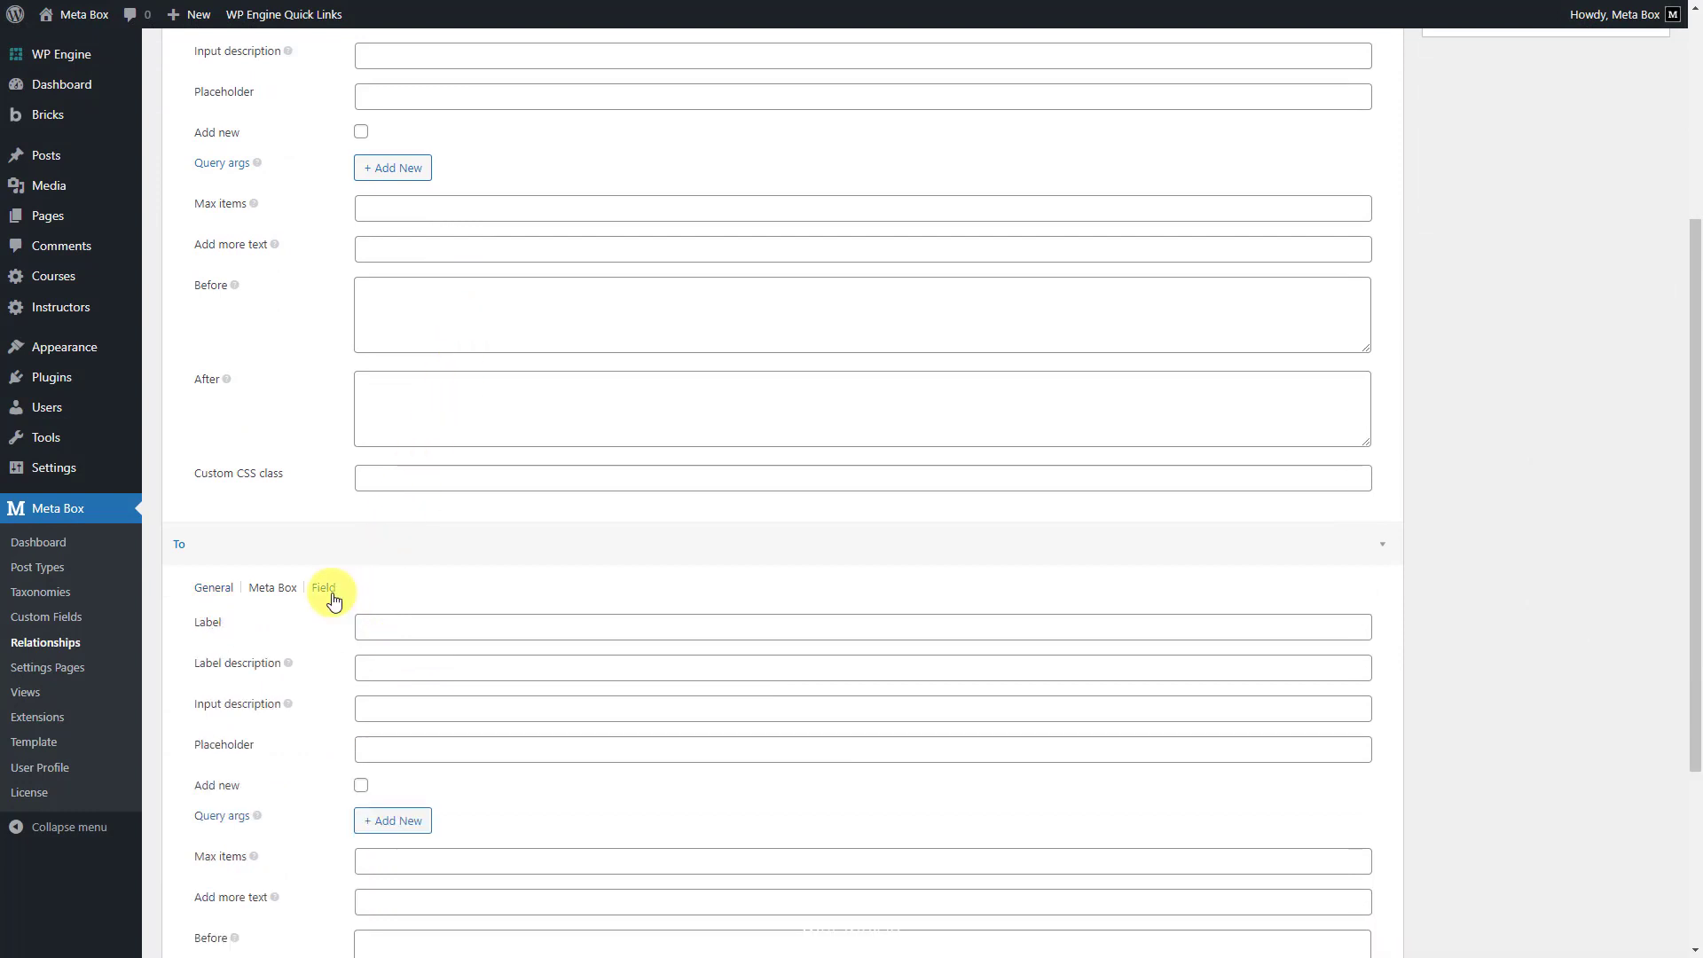
pyautogui.click(432, 620)
pyautogui.write('Related')
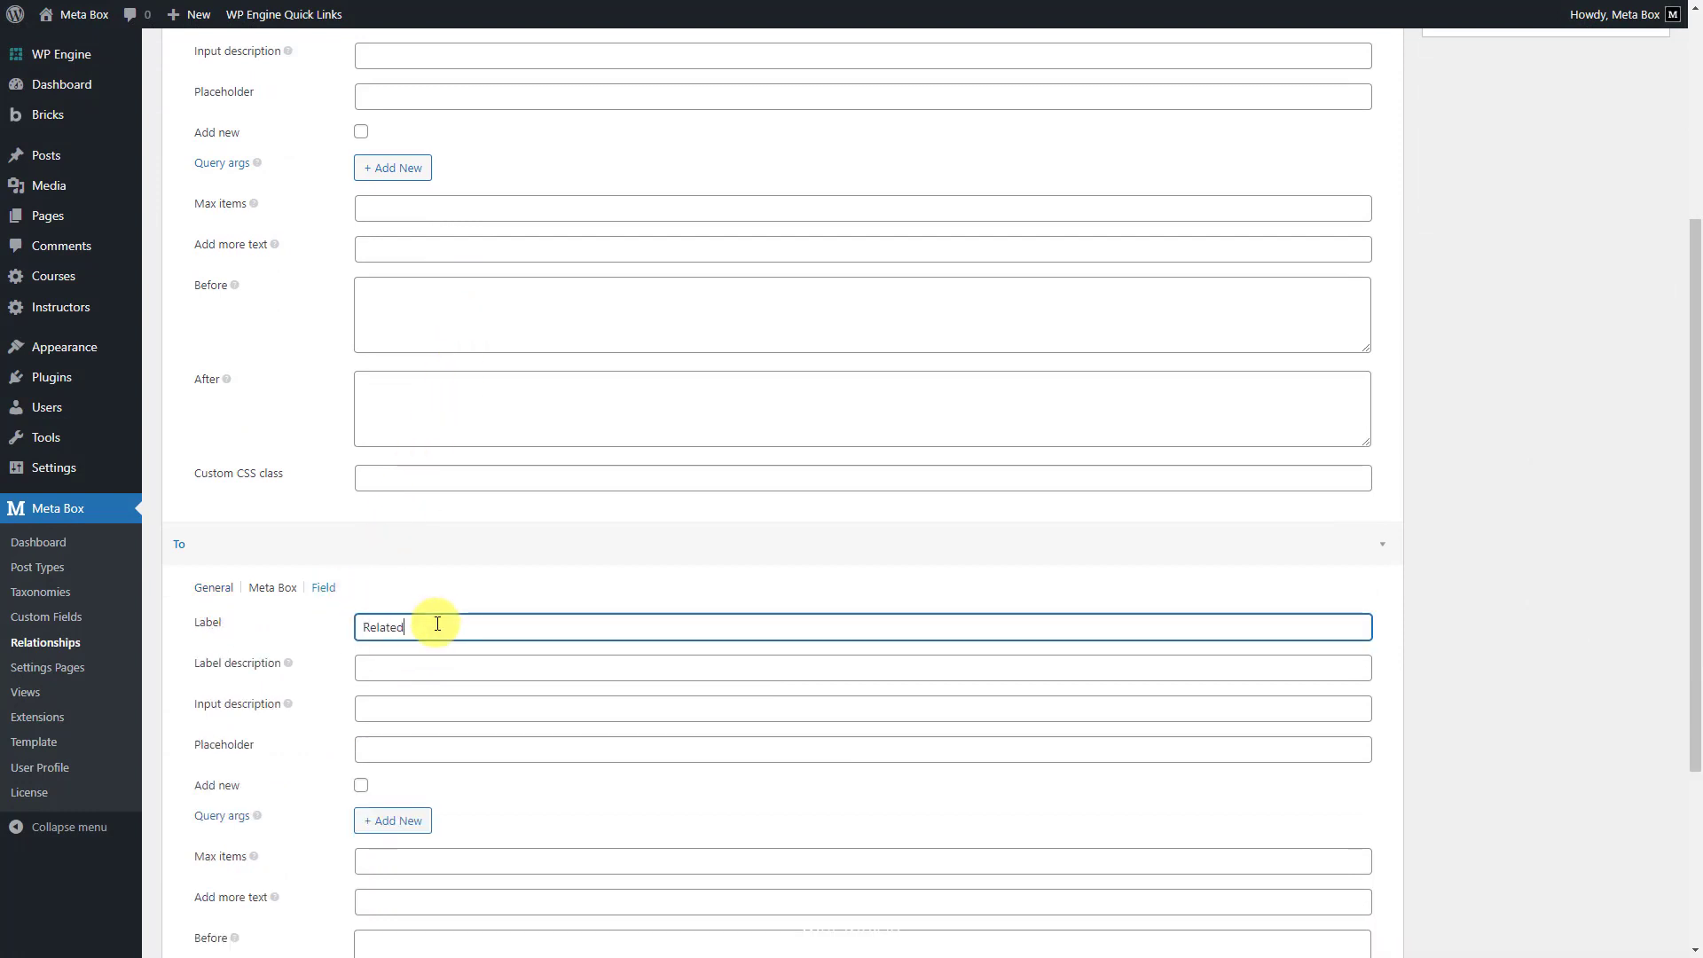
pyautogui.write(' Course')
pyautogui.scroll(4, 441, 615)
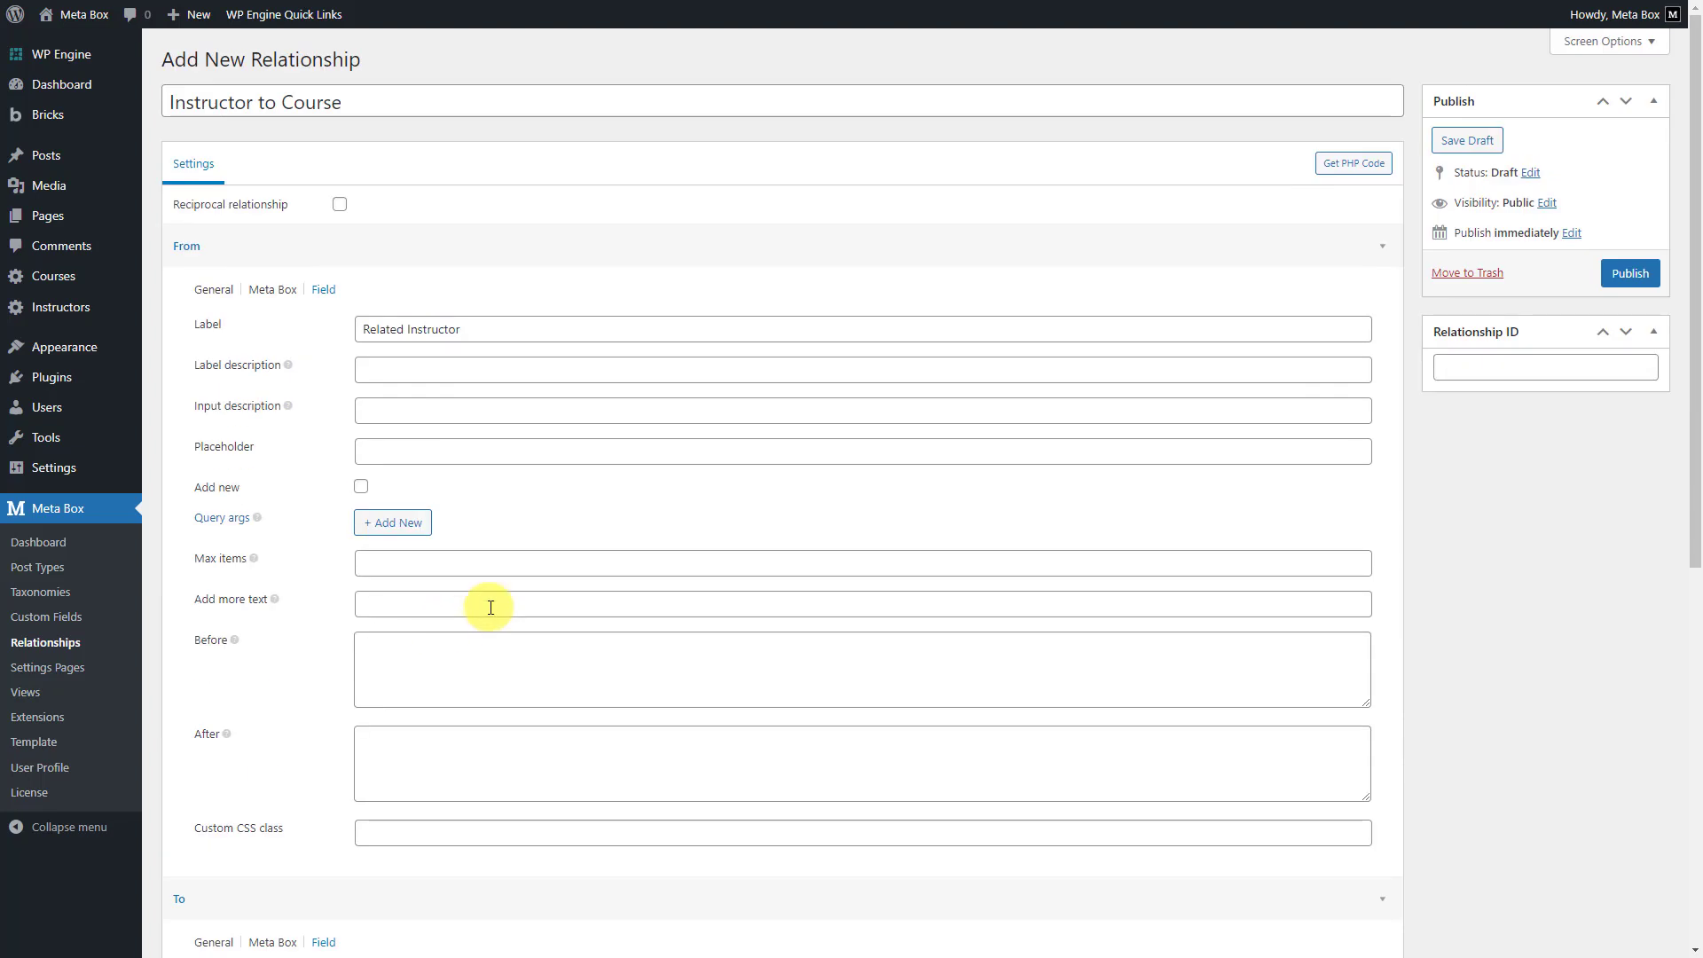
pyautogui.click(1636, 278)
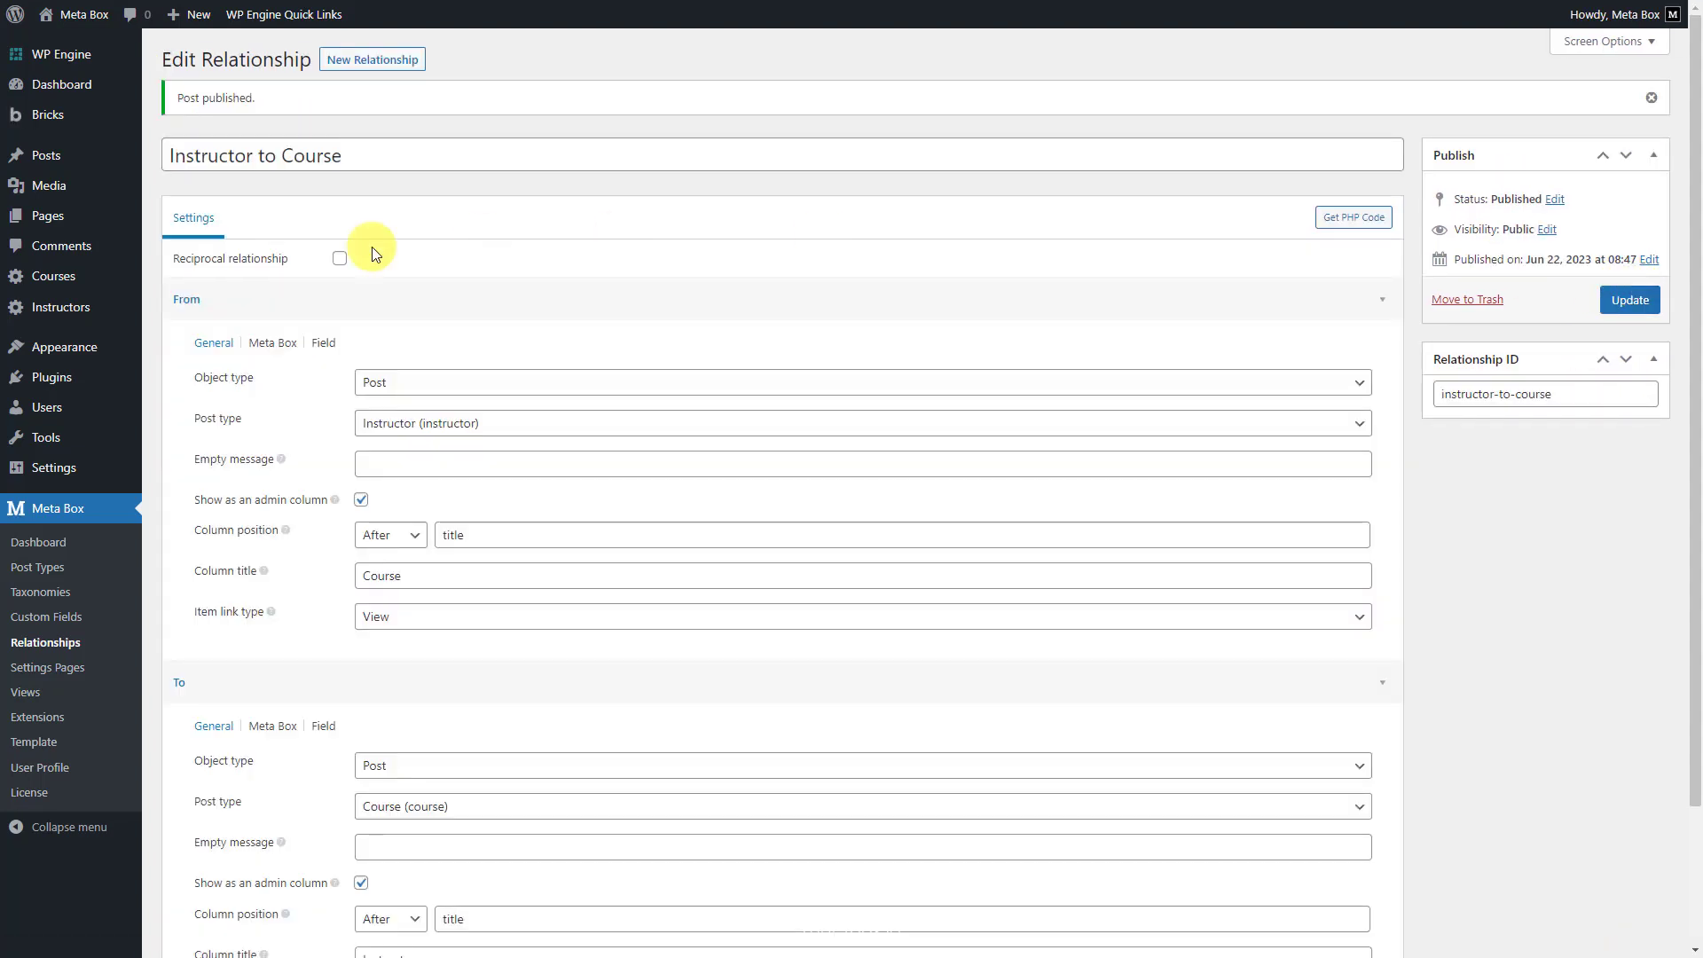
# Create a new Instructor post with the instructor's full name as title and a Lorem ipsum paragraph as content
pyautogui.click(171, 311)
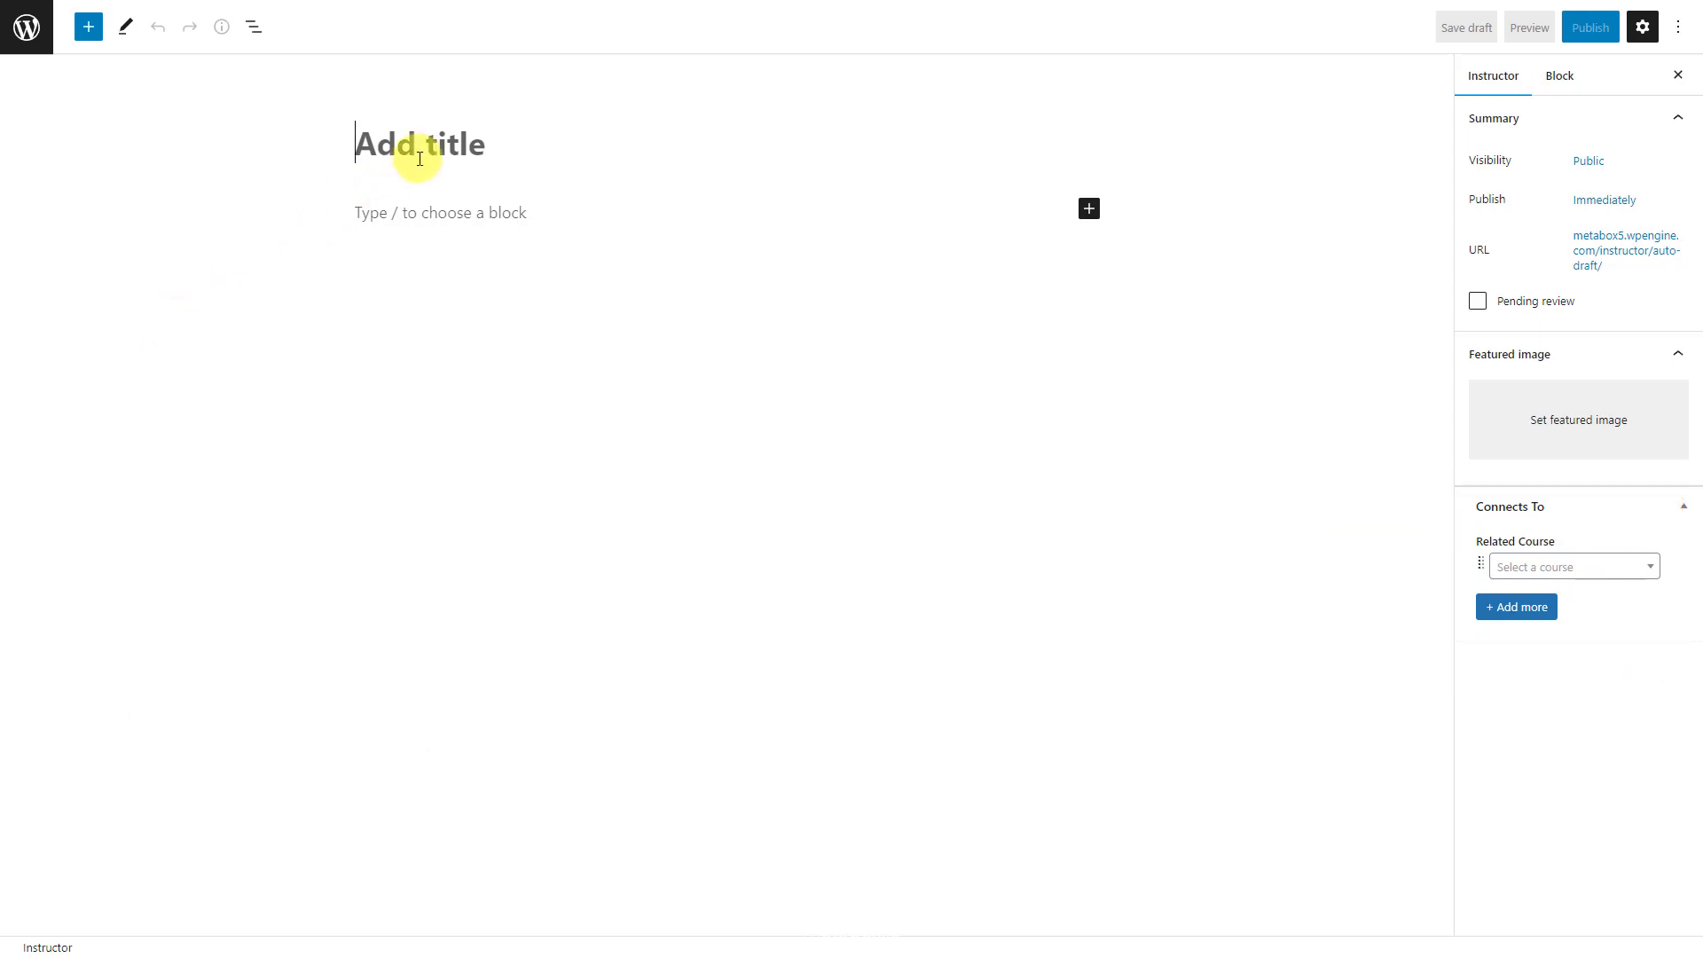
pyautogui.write('Simon Snow')
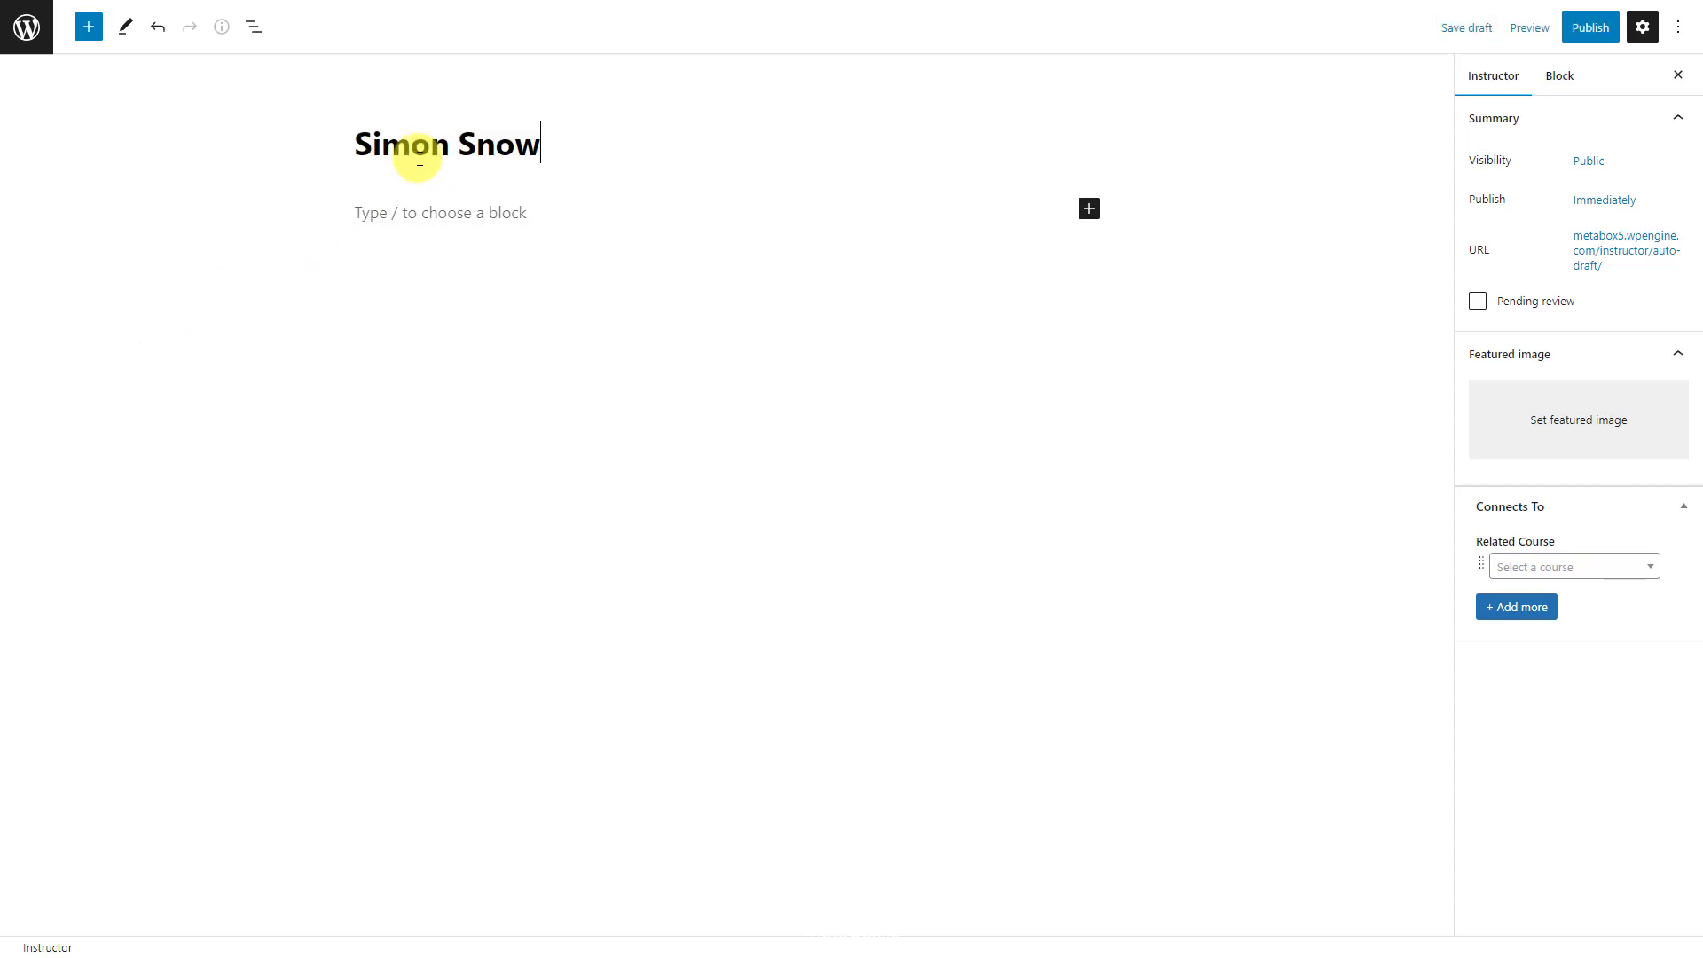
pyautogui.click(408, 213)
pyautogui.write('Lorem ipsum dolor sit amet, consectetur adipiscing elit, sed do eiusmod tempor incididunt ut labore et dolore magna aliqua. Ut enim ad minim veniam, quis nostrud exercitation ullamco laboris nisi ut aliquip ex ea commodo consequat. Duis aute irure dolor in reprehenderit in voluptate velit esse cillum dolore eu fugiat nulla pariatur. Excepteur sint occaecat cupidatat non proident, sunt in culpa qui officia deserunt mollit anim id est laborum')
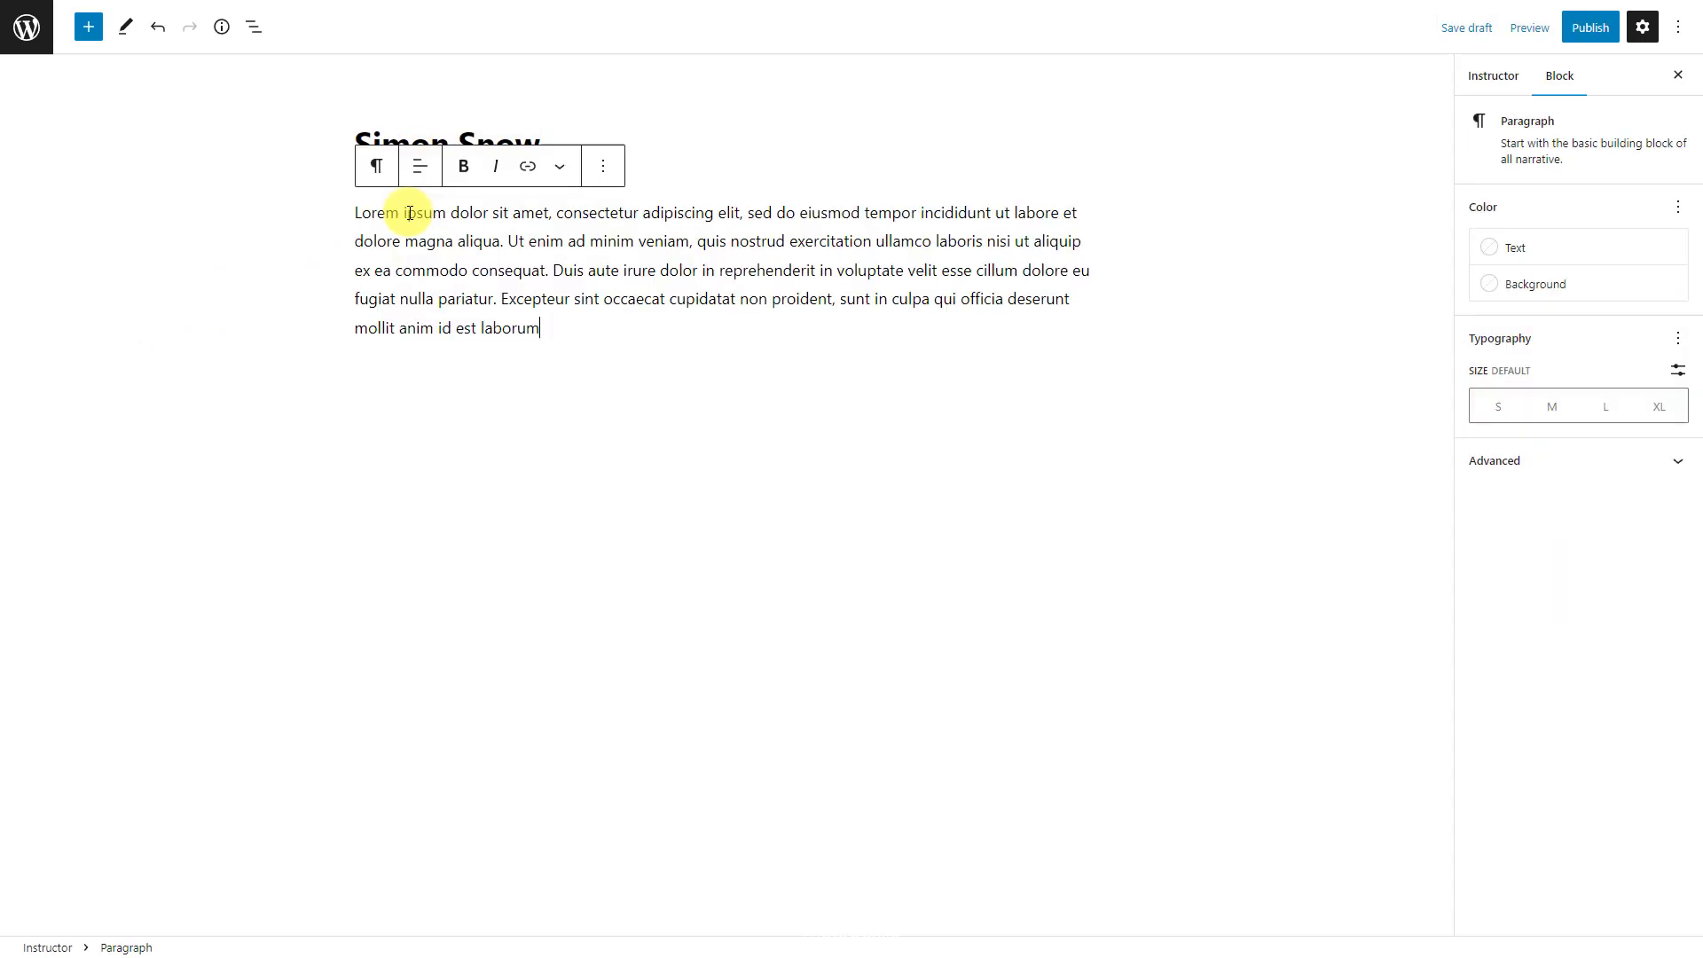
pyautogui.click(666, 198)
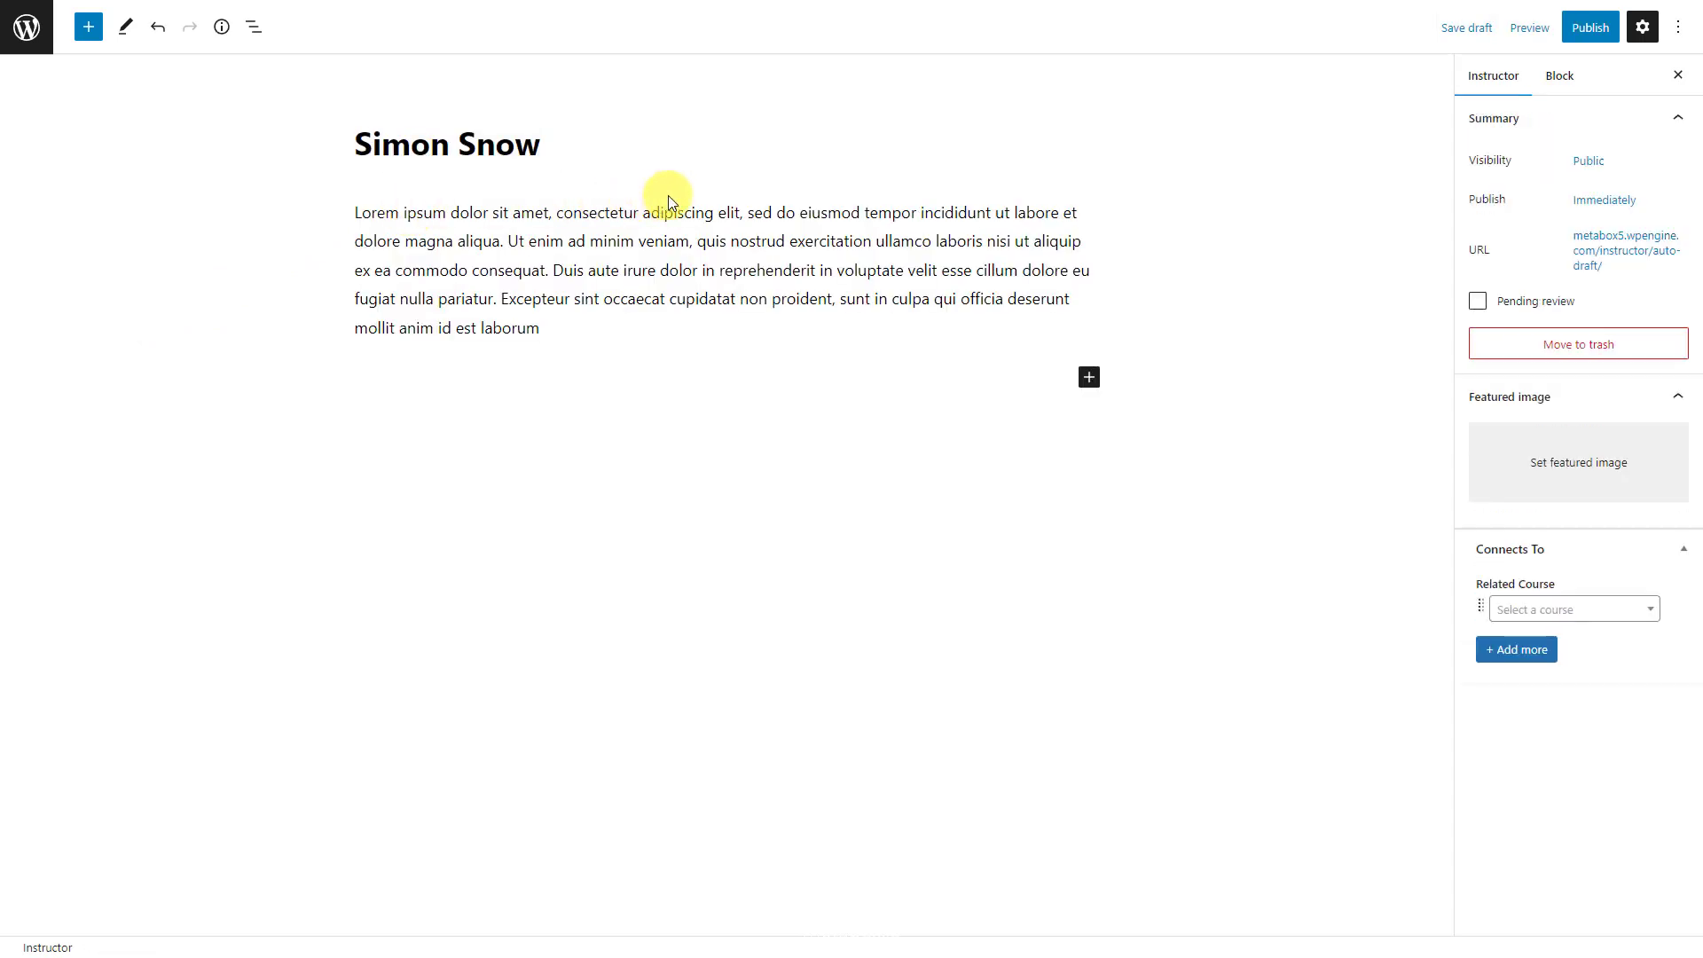
# Connect the instructor to three related courses: Creating WordPress Theme, Making Mobile App and Nural Networking Courses
pyautogui.click(1514, 608)
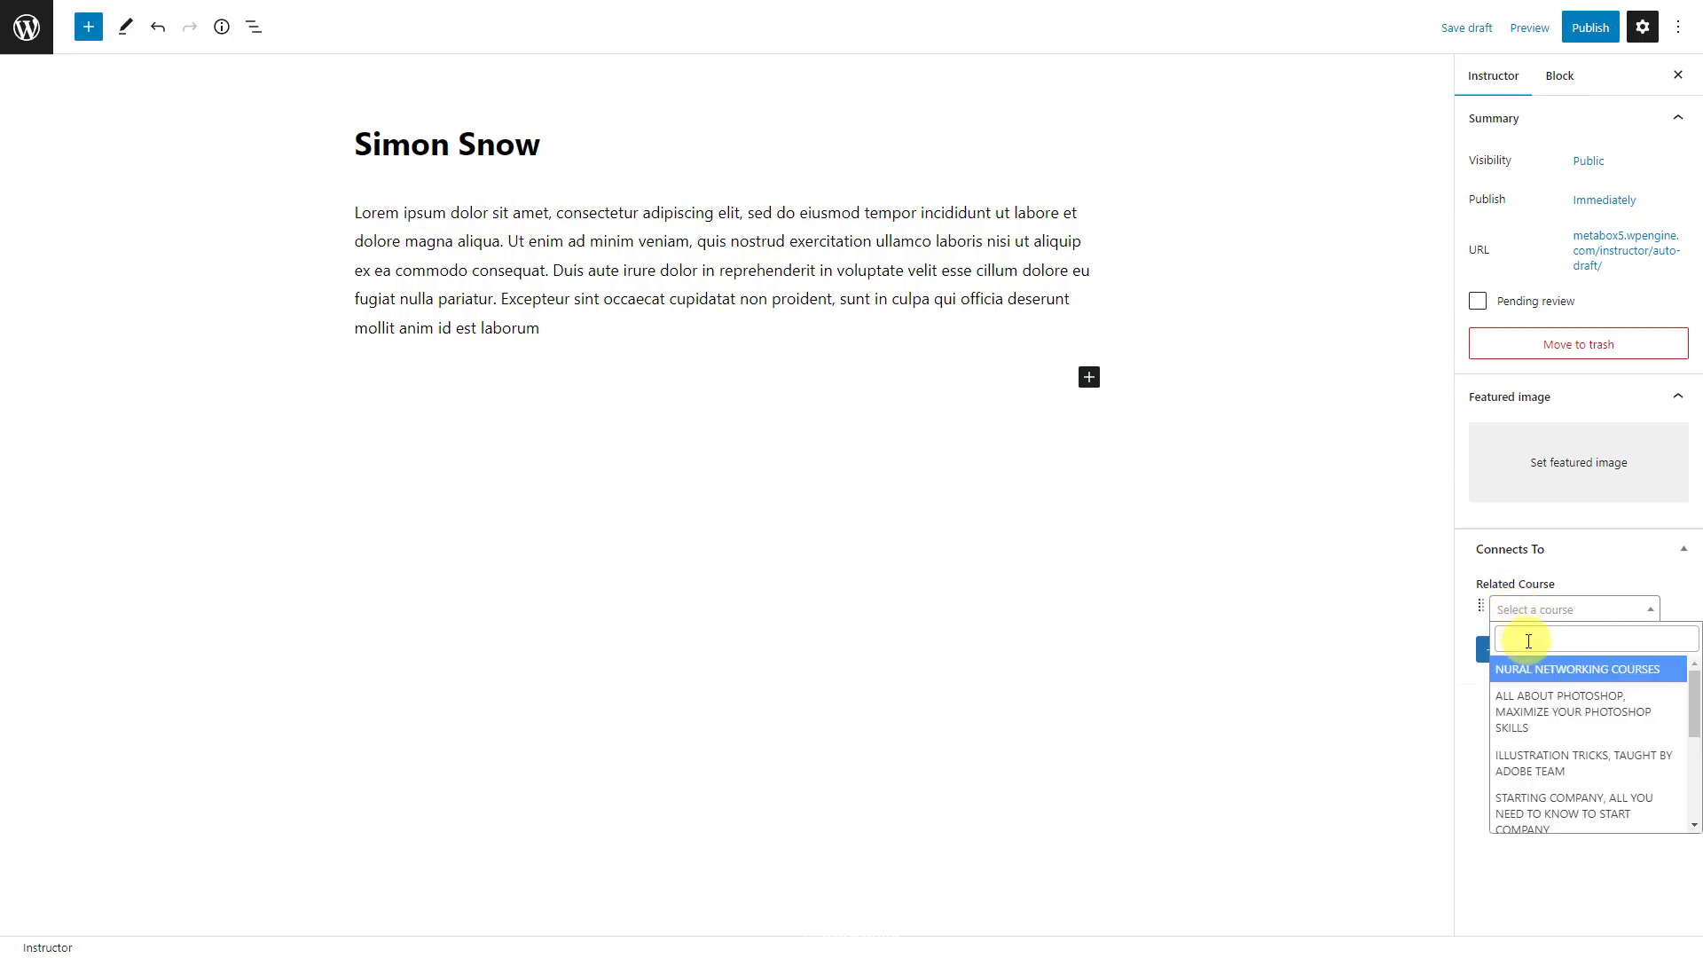
pyautogui.scroll(-3, 1538, 674)
pyautogui.click(1552, 705)
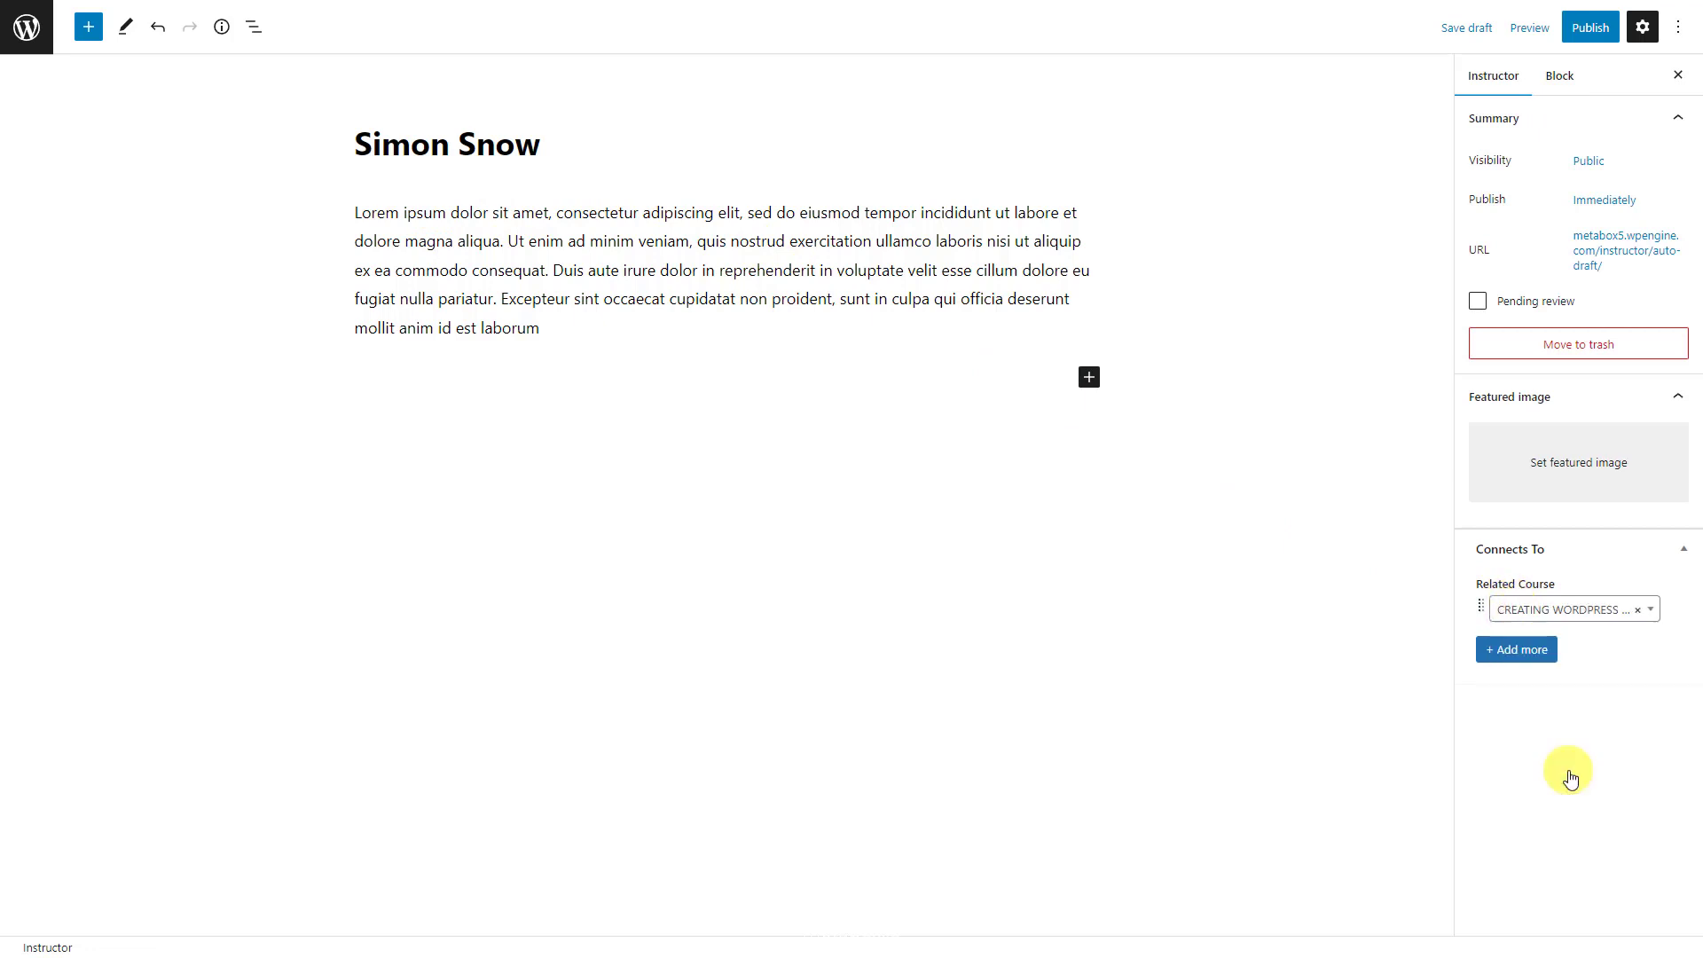
pyautogui.click(1514, 664)
pyautogui.click(1511, 652)
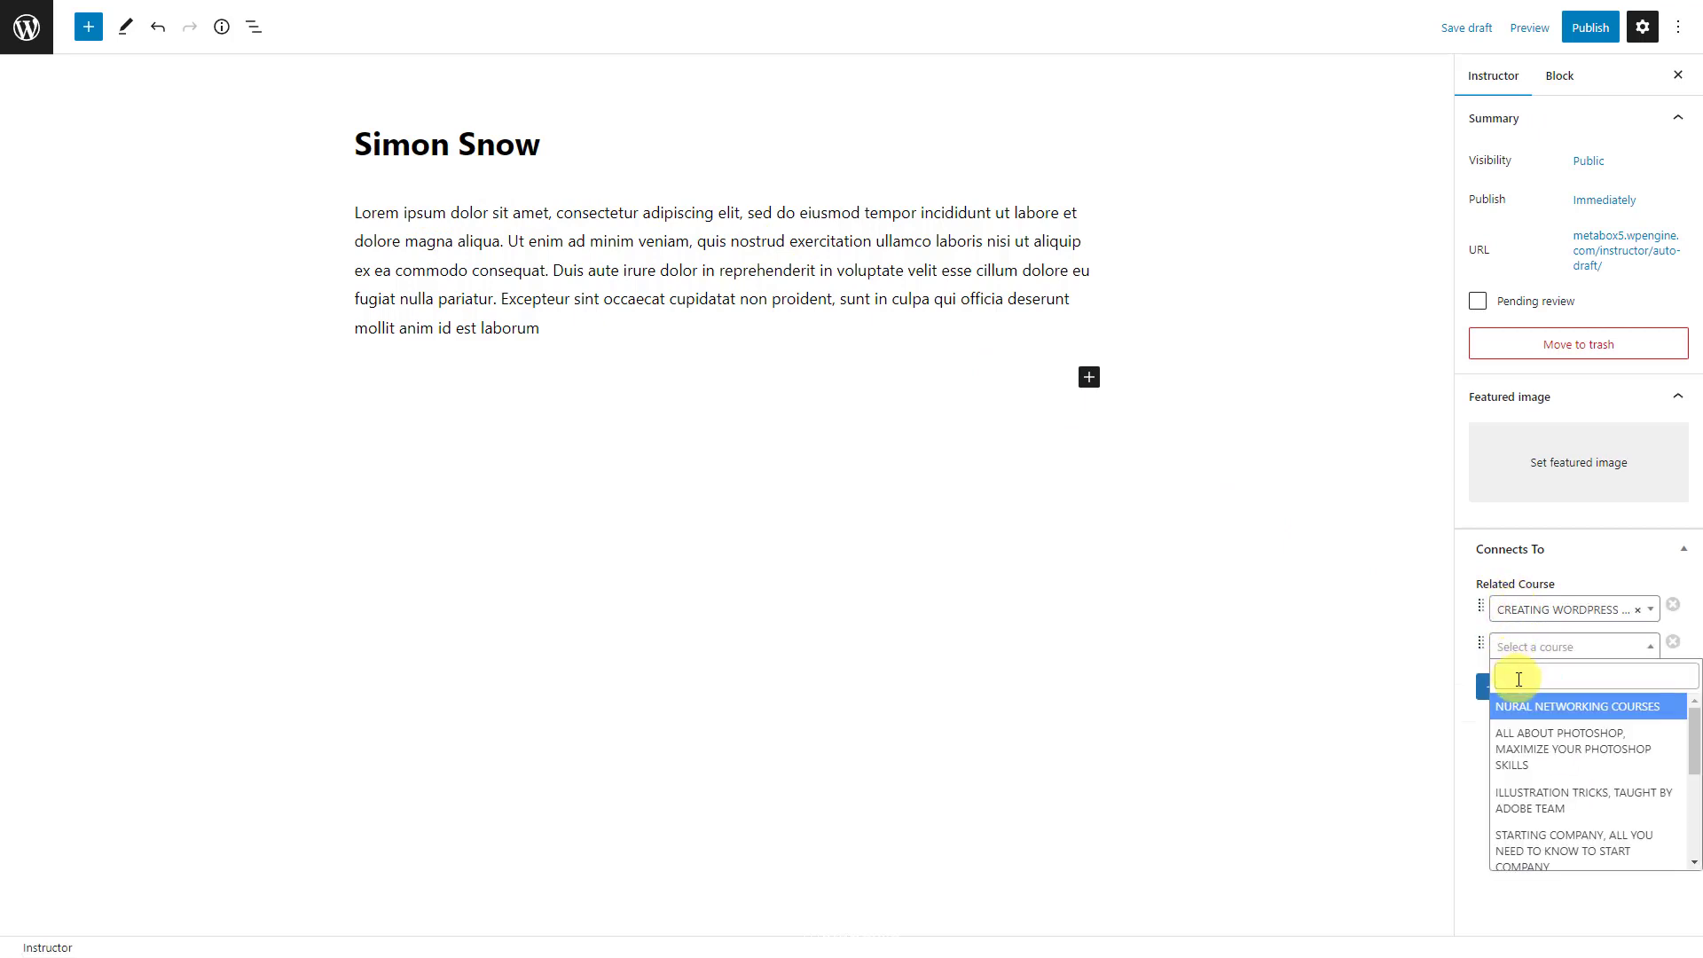
pyautogui.scroll(-1, 1526, 717)
pyautogui.click(1518, 721)
pyautogui.click(1517, 684)
pyautogui.click(1517, 684)
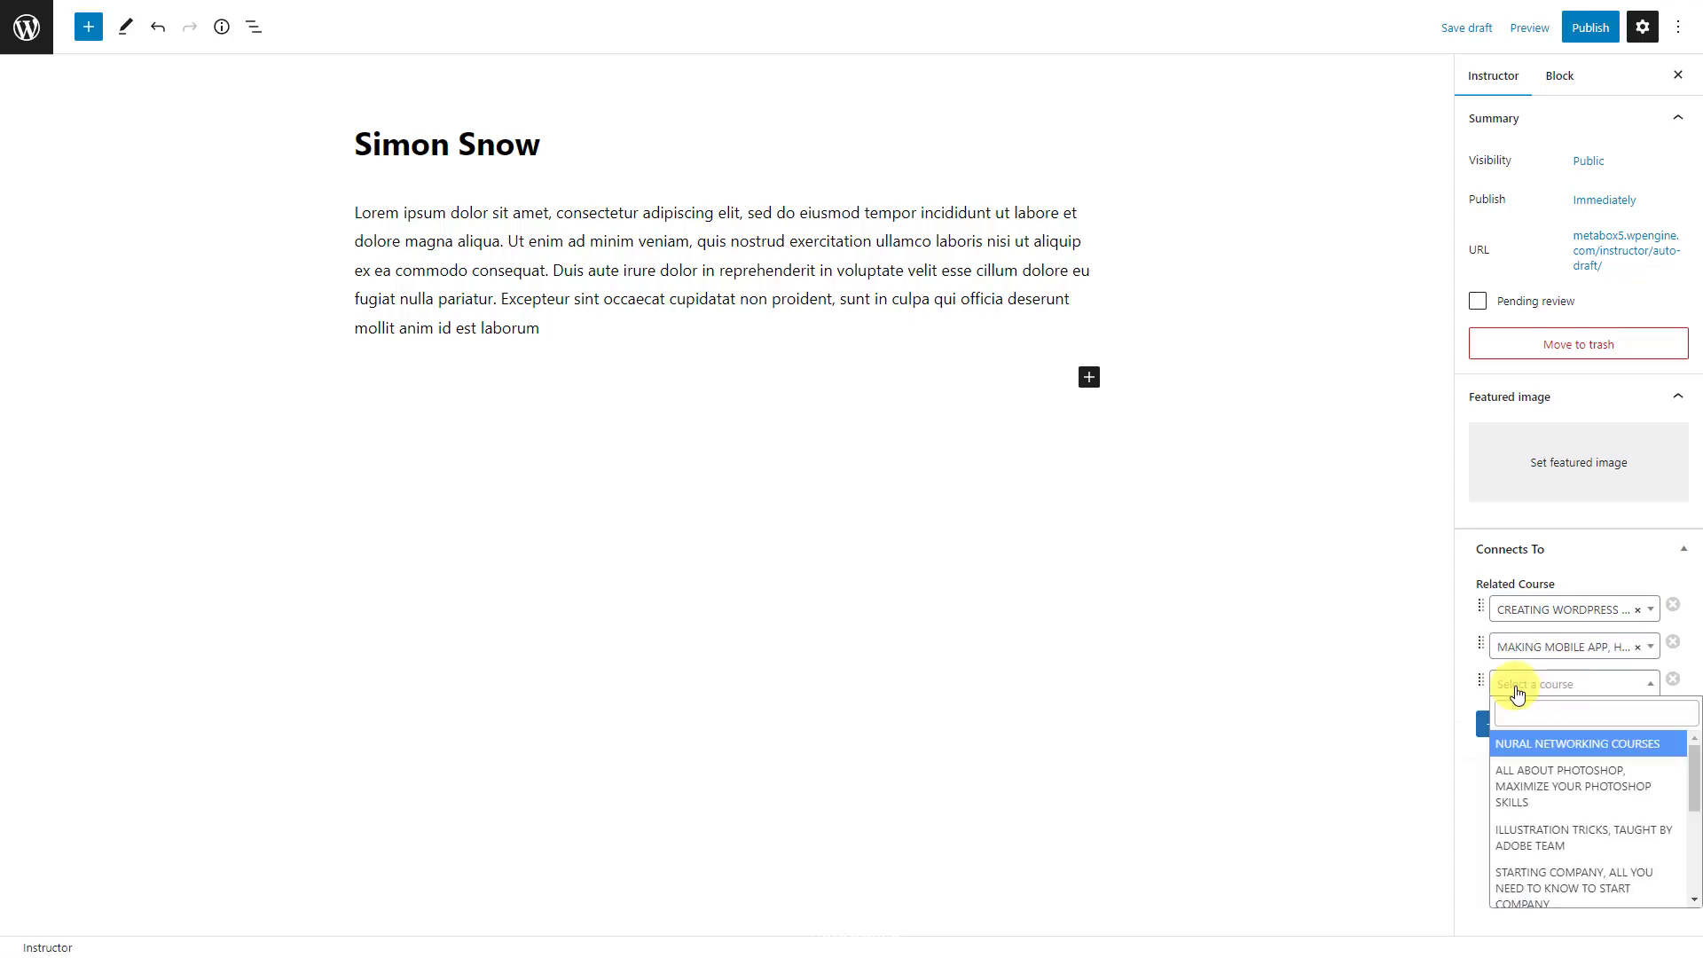
pyautogui.click(1528, 744)
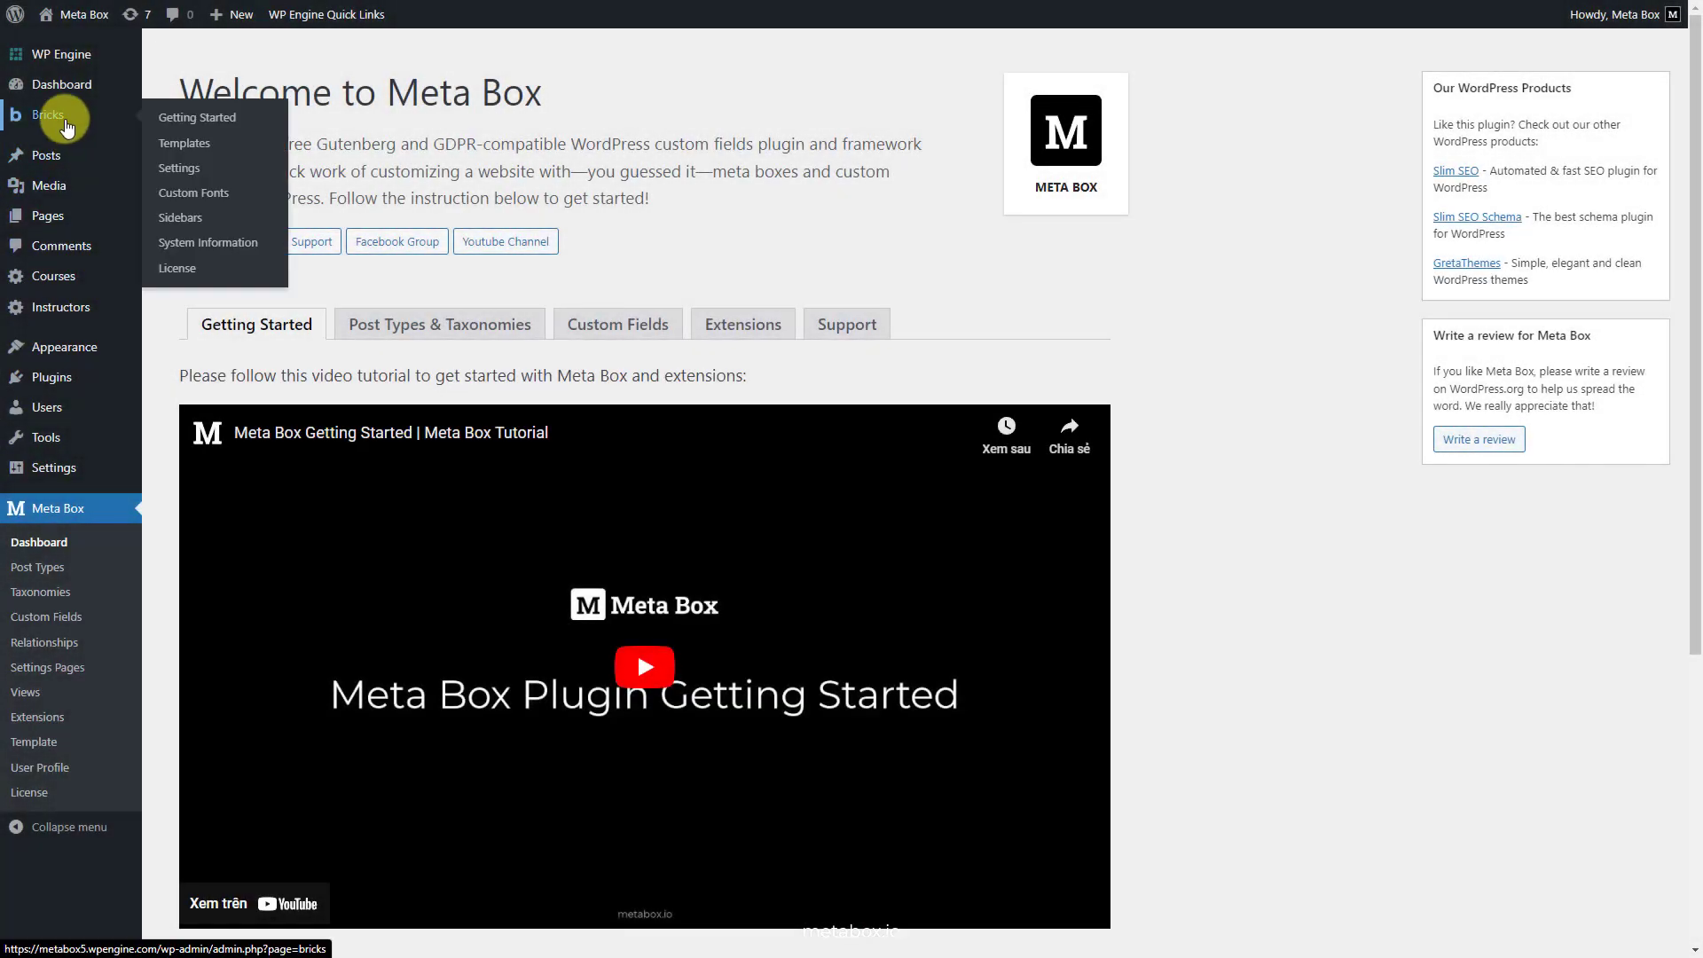
# Create and publish a Bricks template titled Instructor Template with the template type Single
pyautogui.click(168, 150)
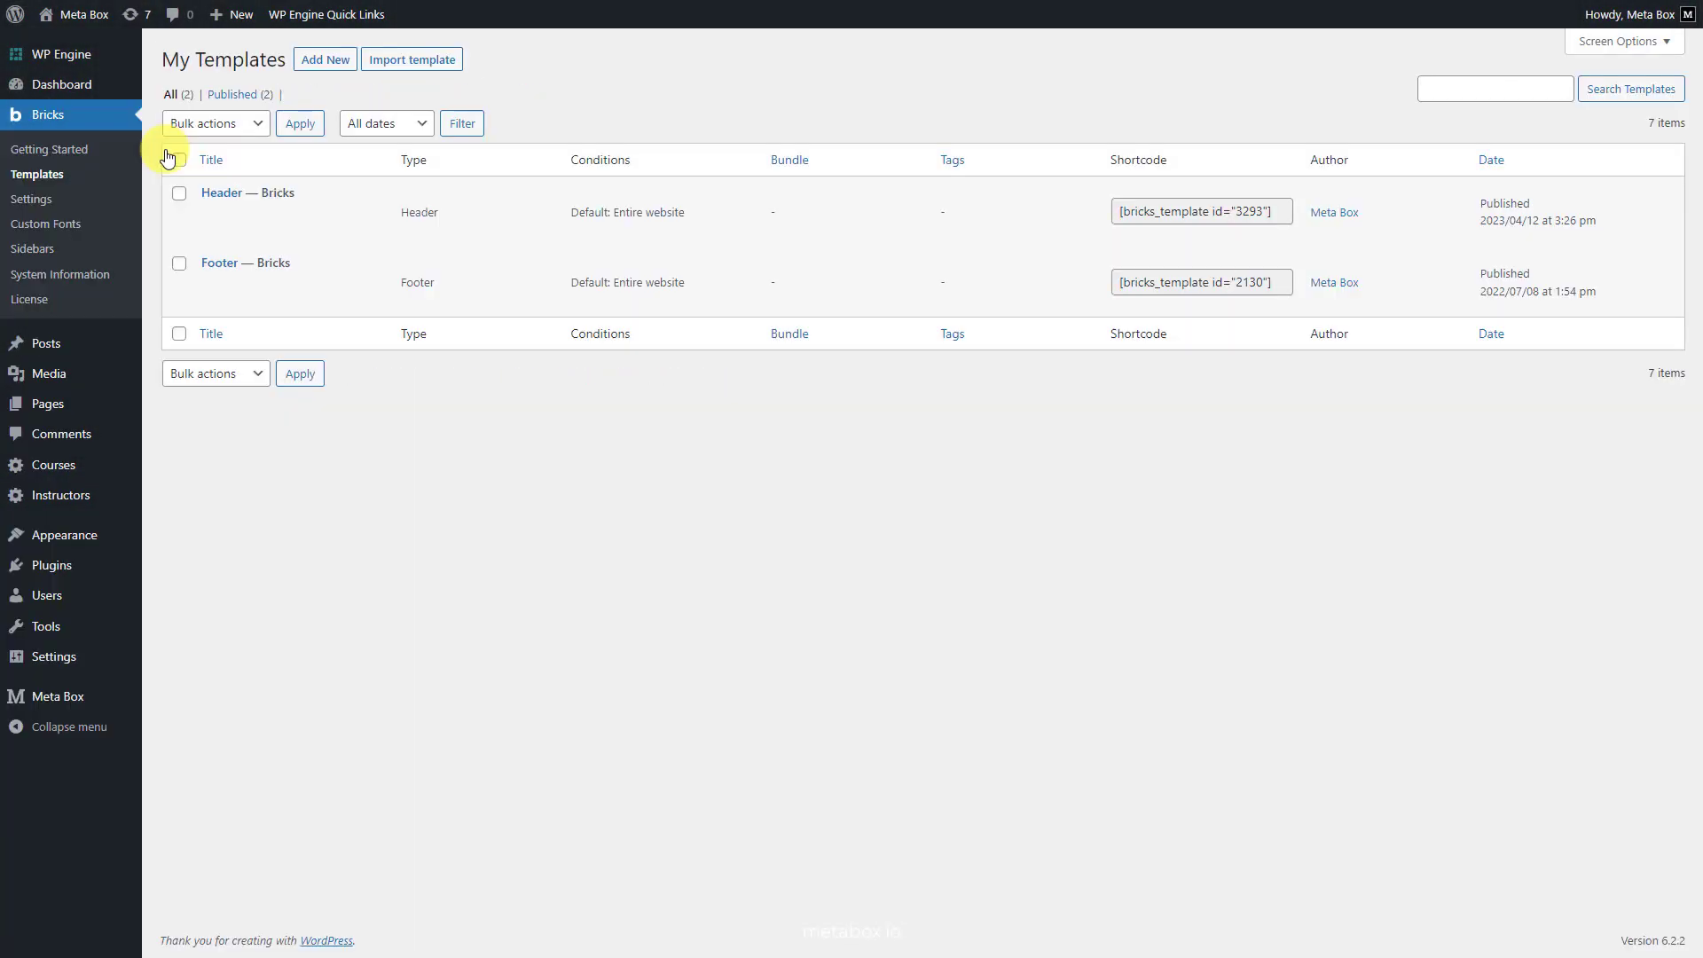
pyautogui.click(306, 61)
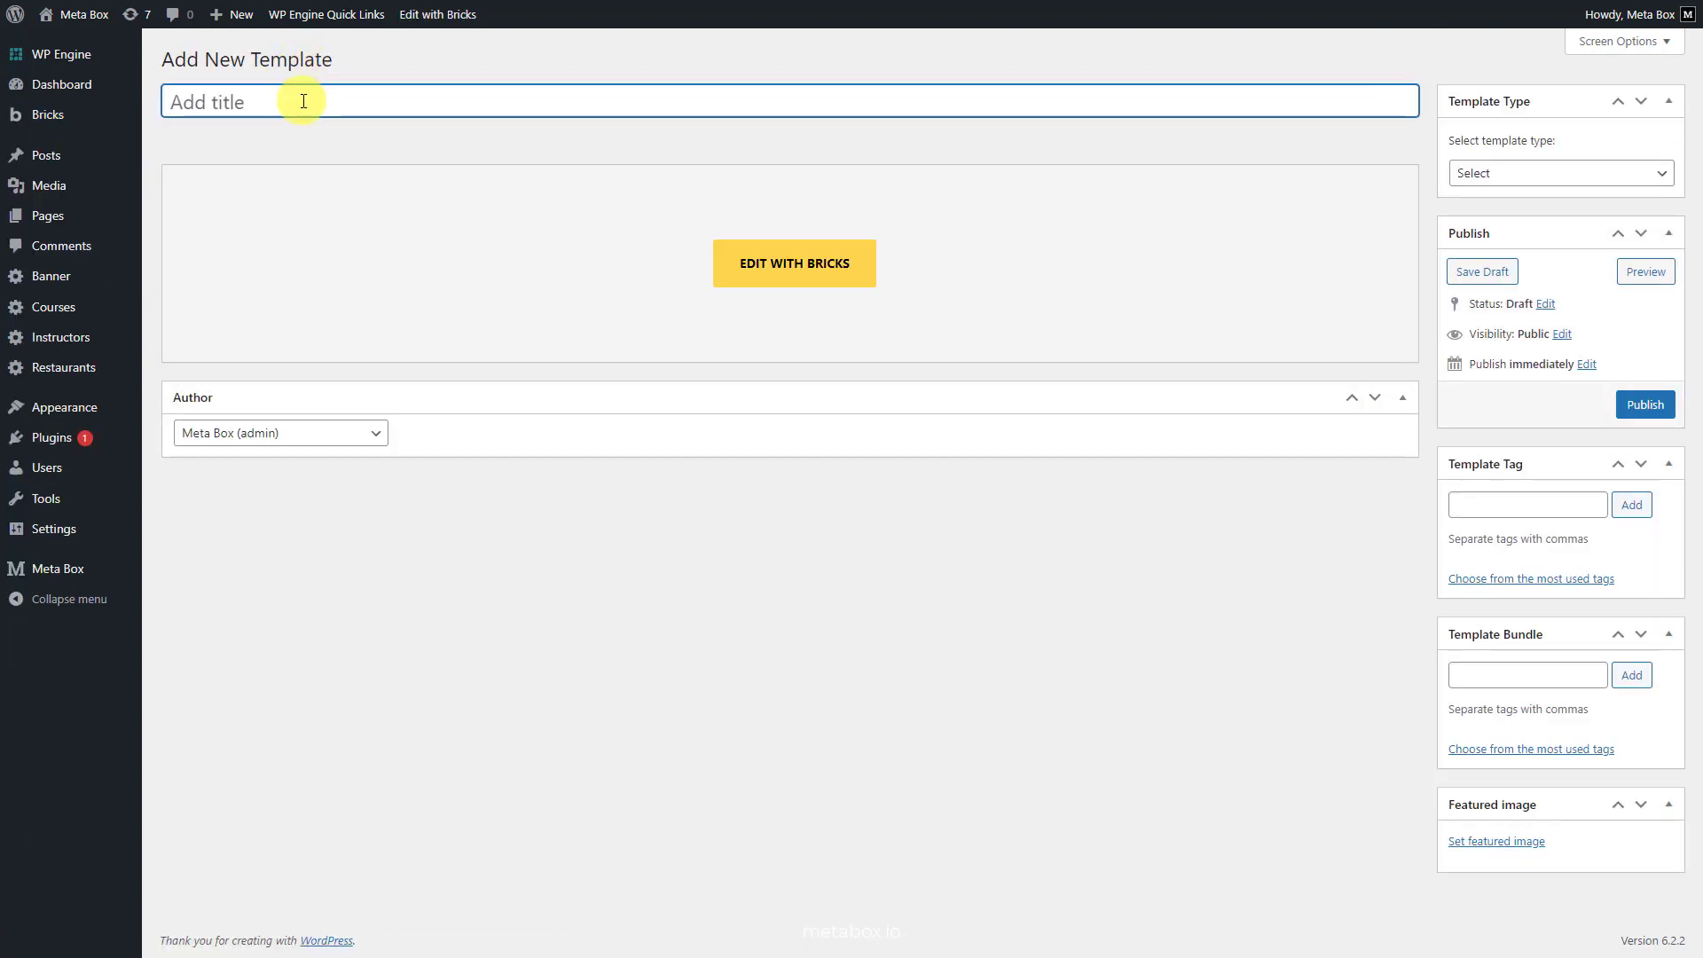
pyautogui.write('Instructor Template')
pyautogui.click(1637, 174)
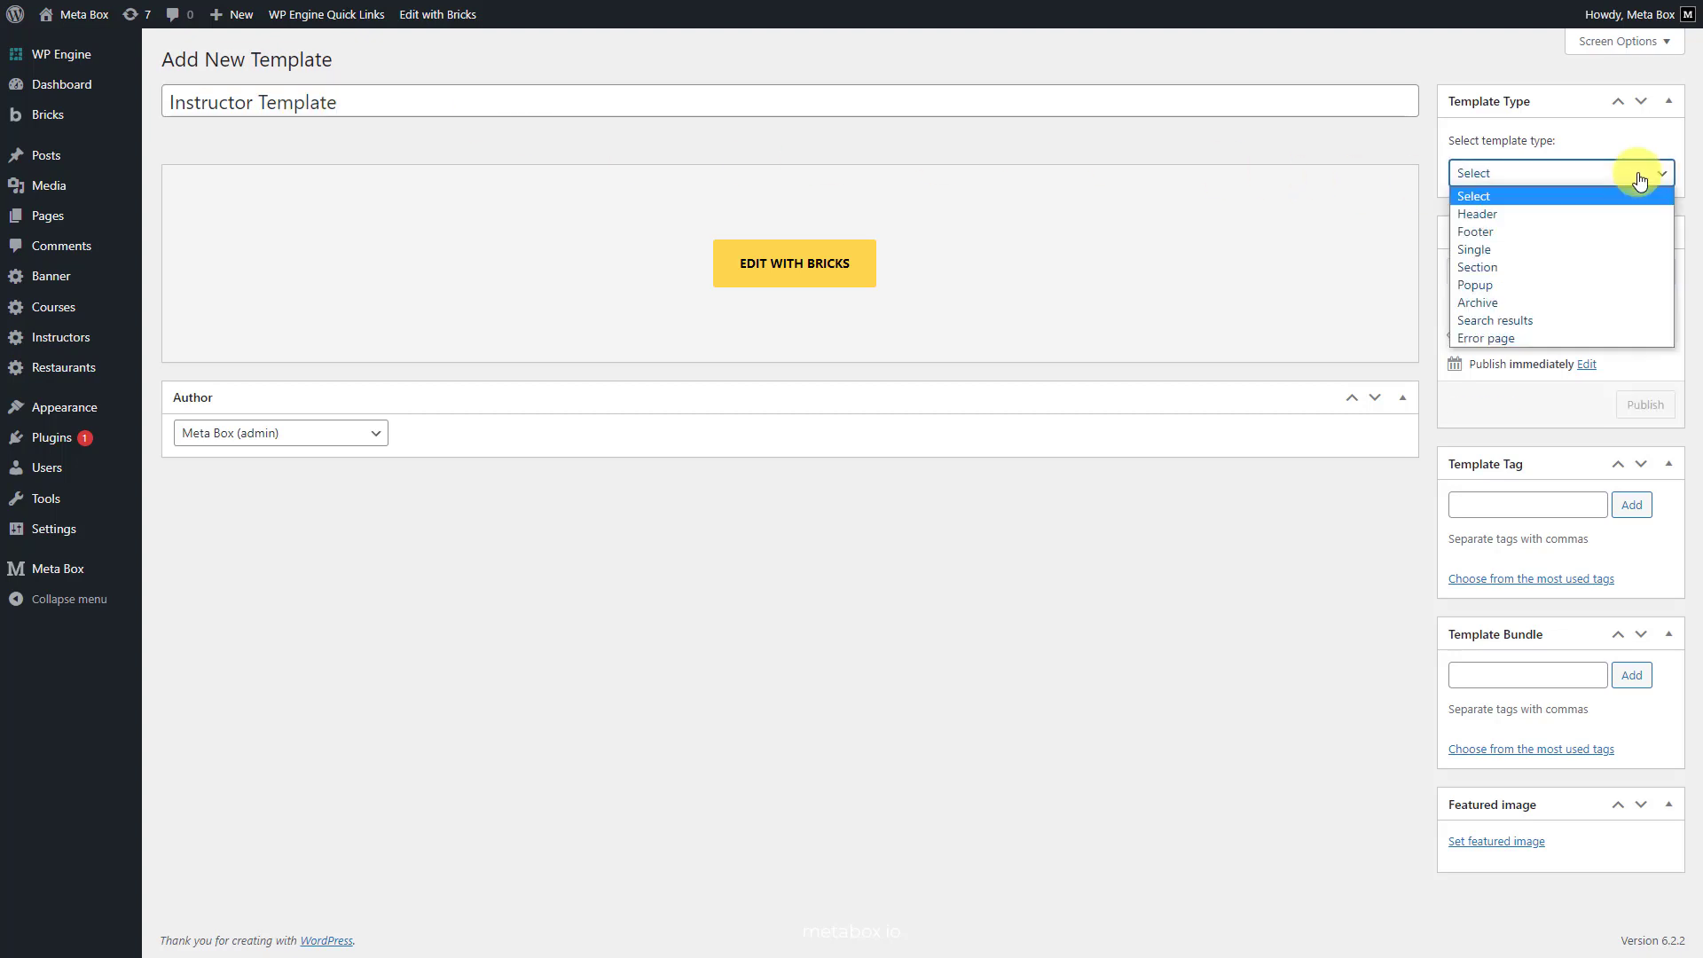
pyautogui.click(1515, 252)
pyautogui.click(1643, 404)
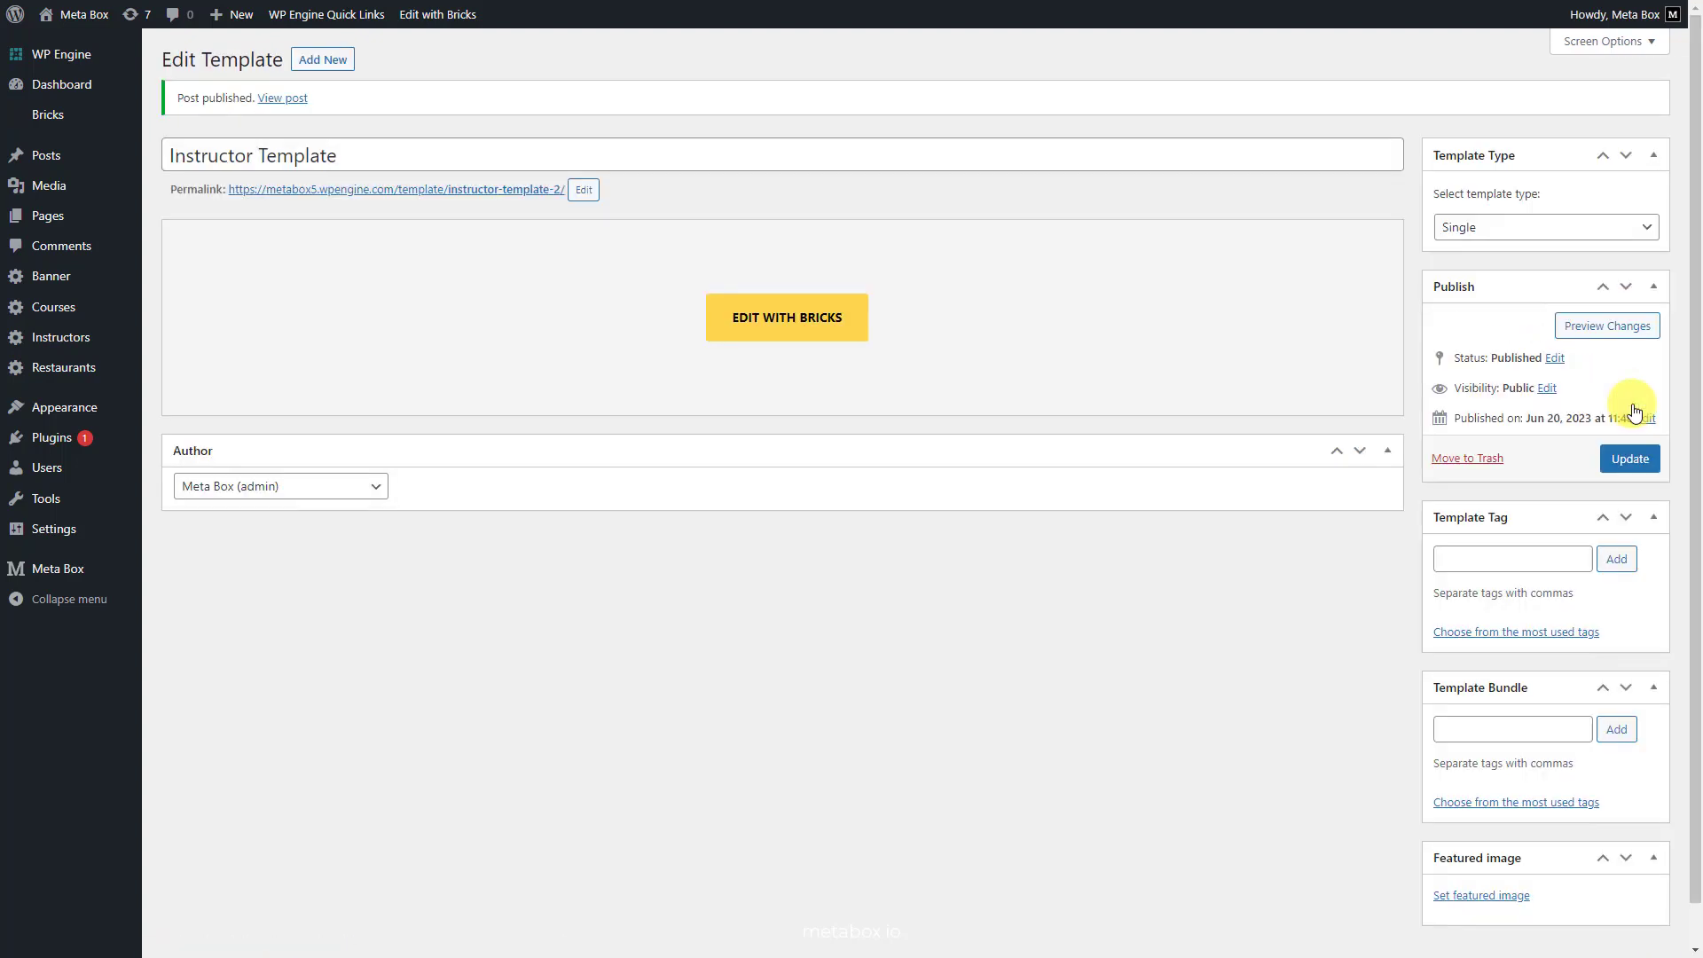
# Open the template in the Bricks editor and add a condition applying it to the Instructors post type
pyautogui.click(810, 335)
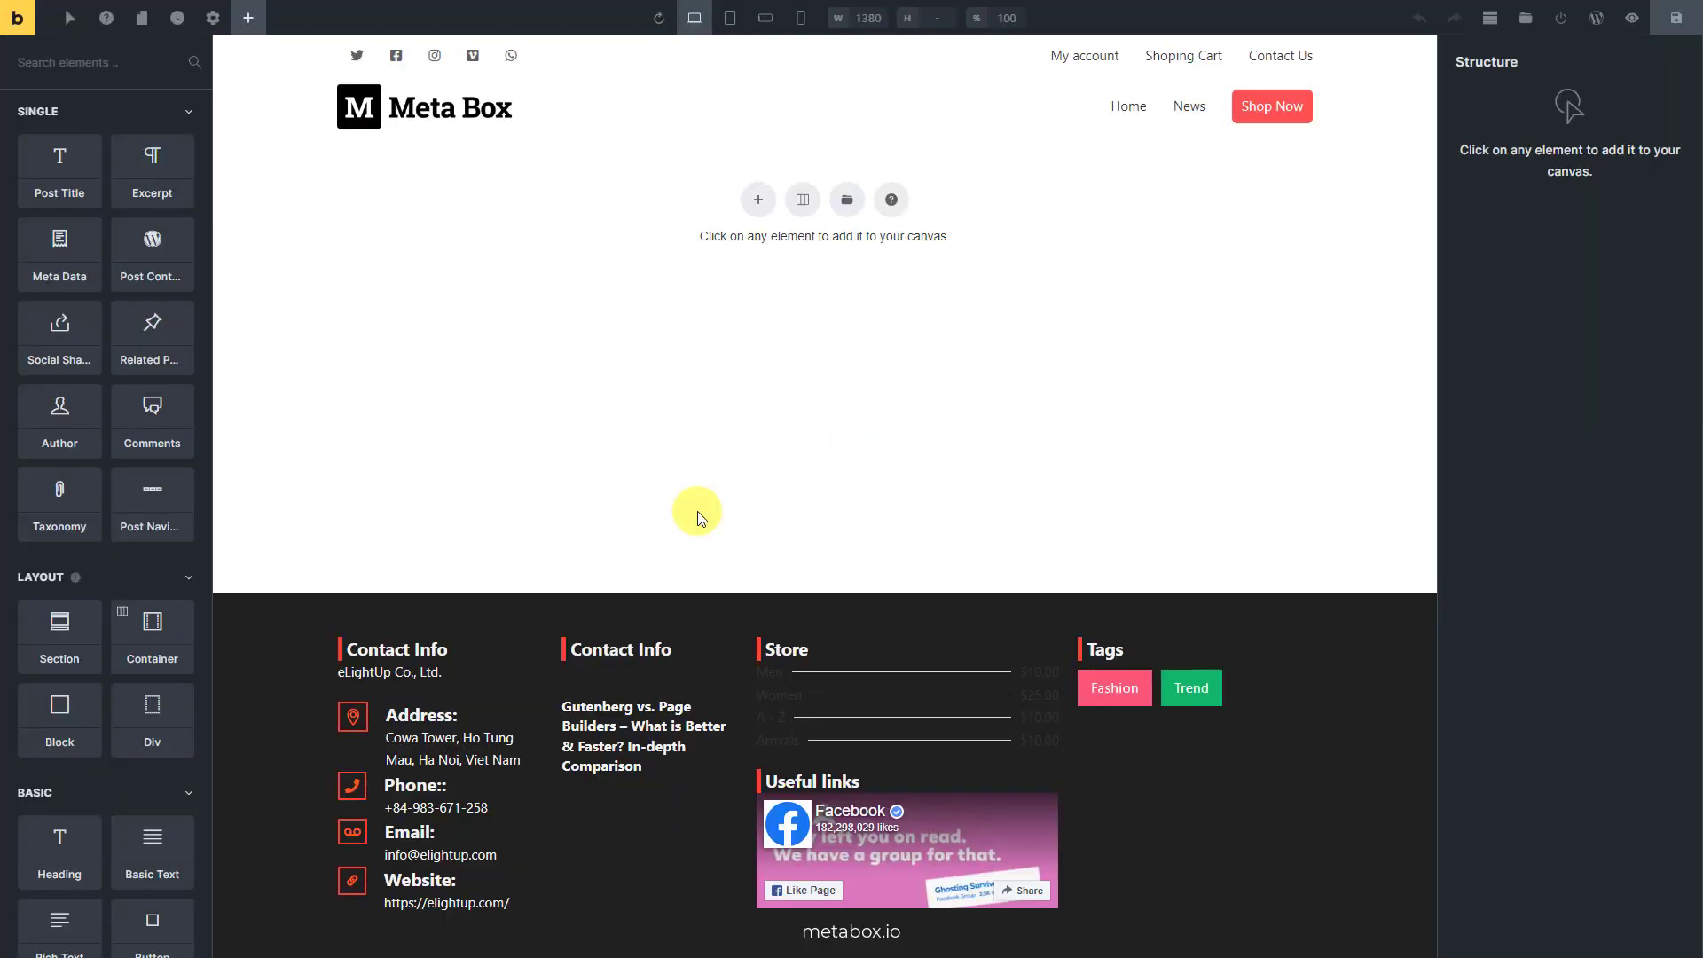
pyautogui.click(204, 26)
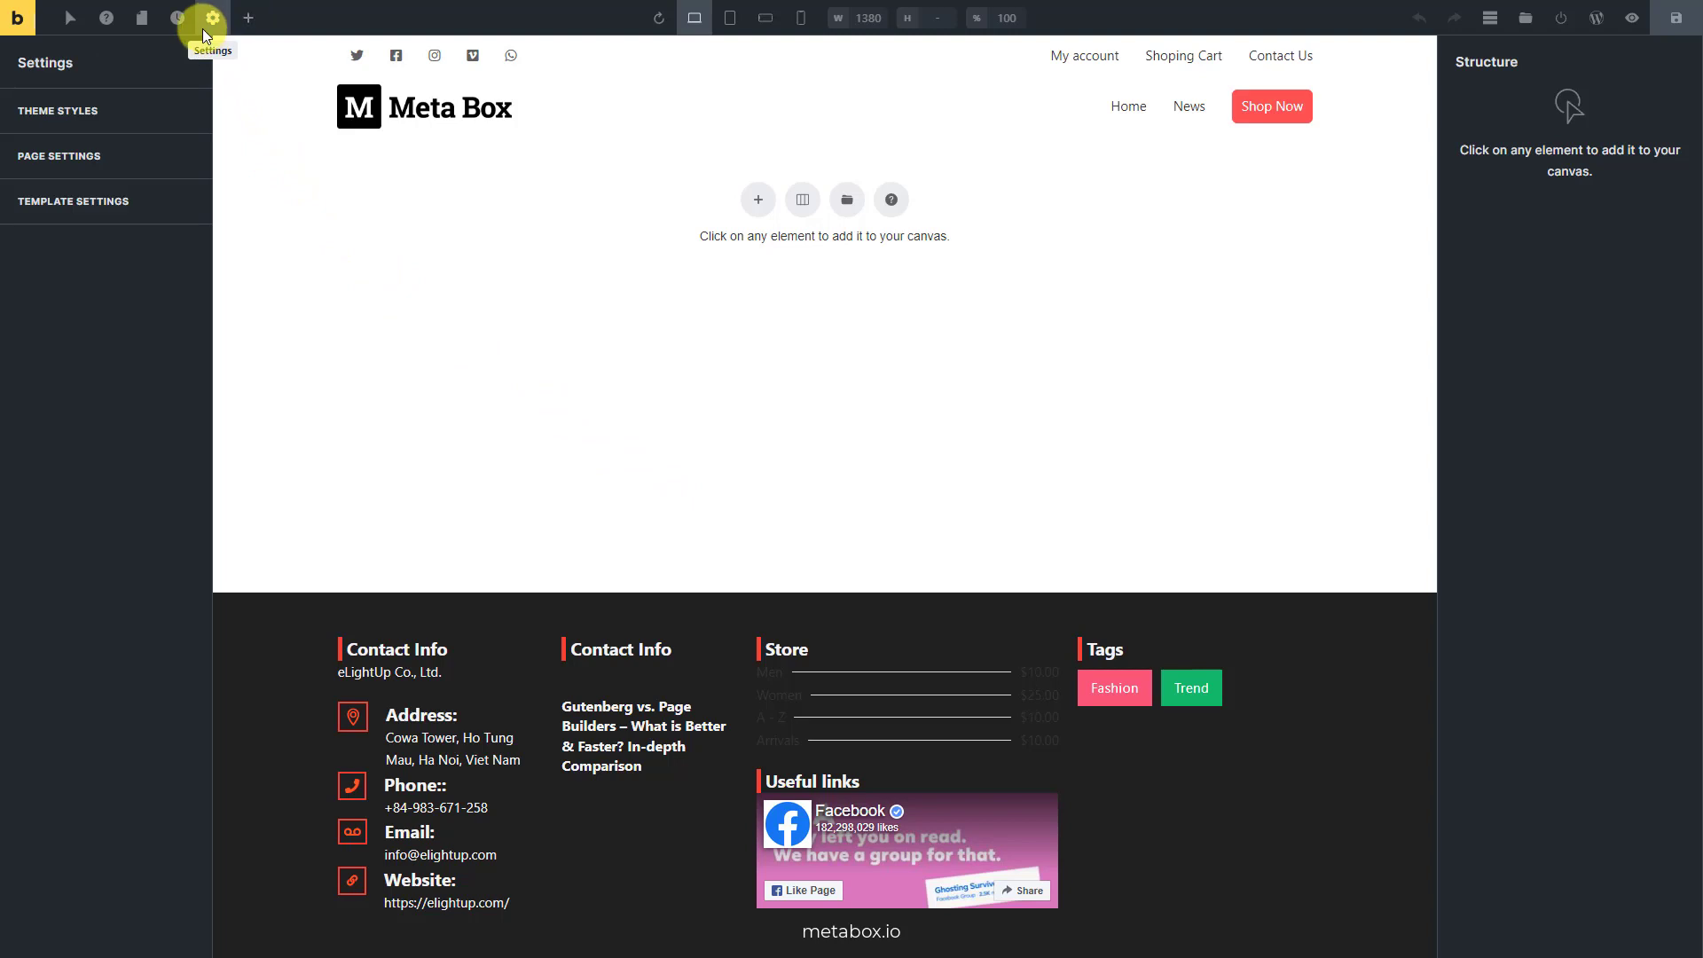
pyautogui.click(171, 200)
pyautogui.click(173, 112)
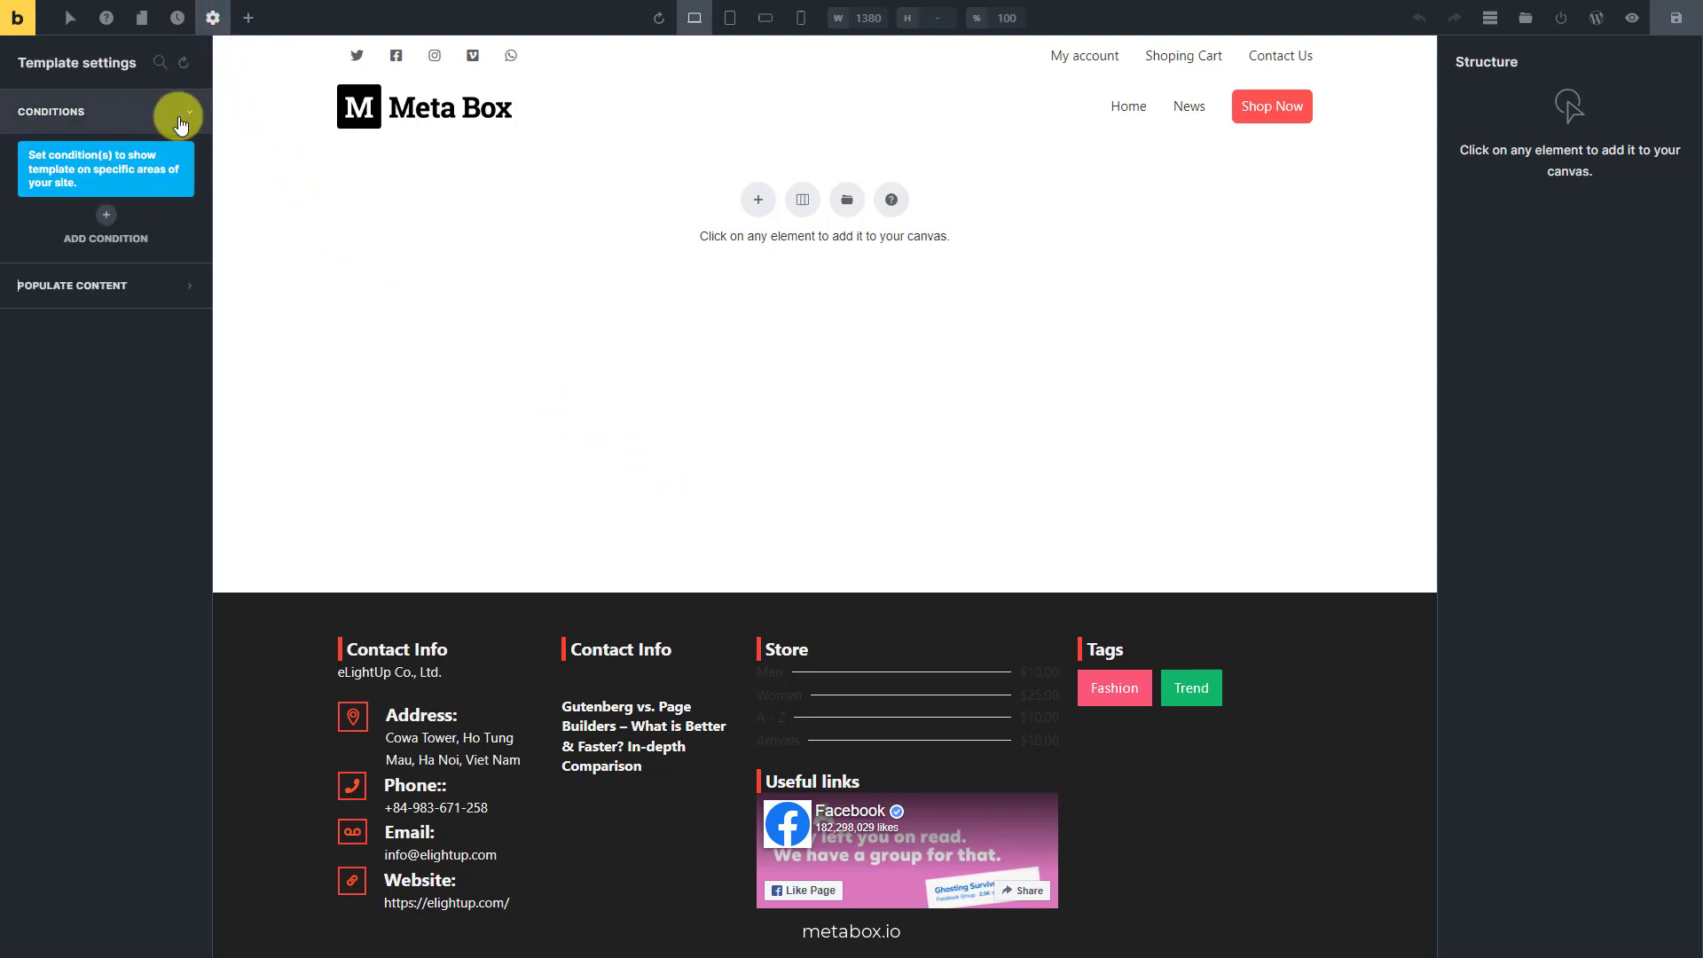
pyautogui.click(107, 215)
pyautogui.click(138, 257)
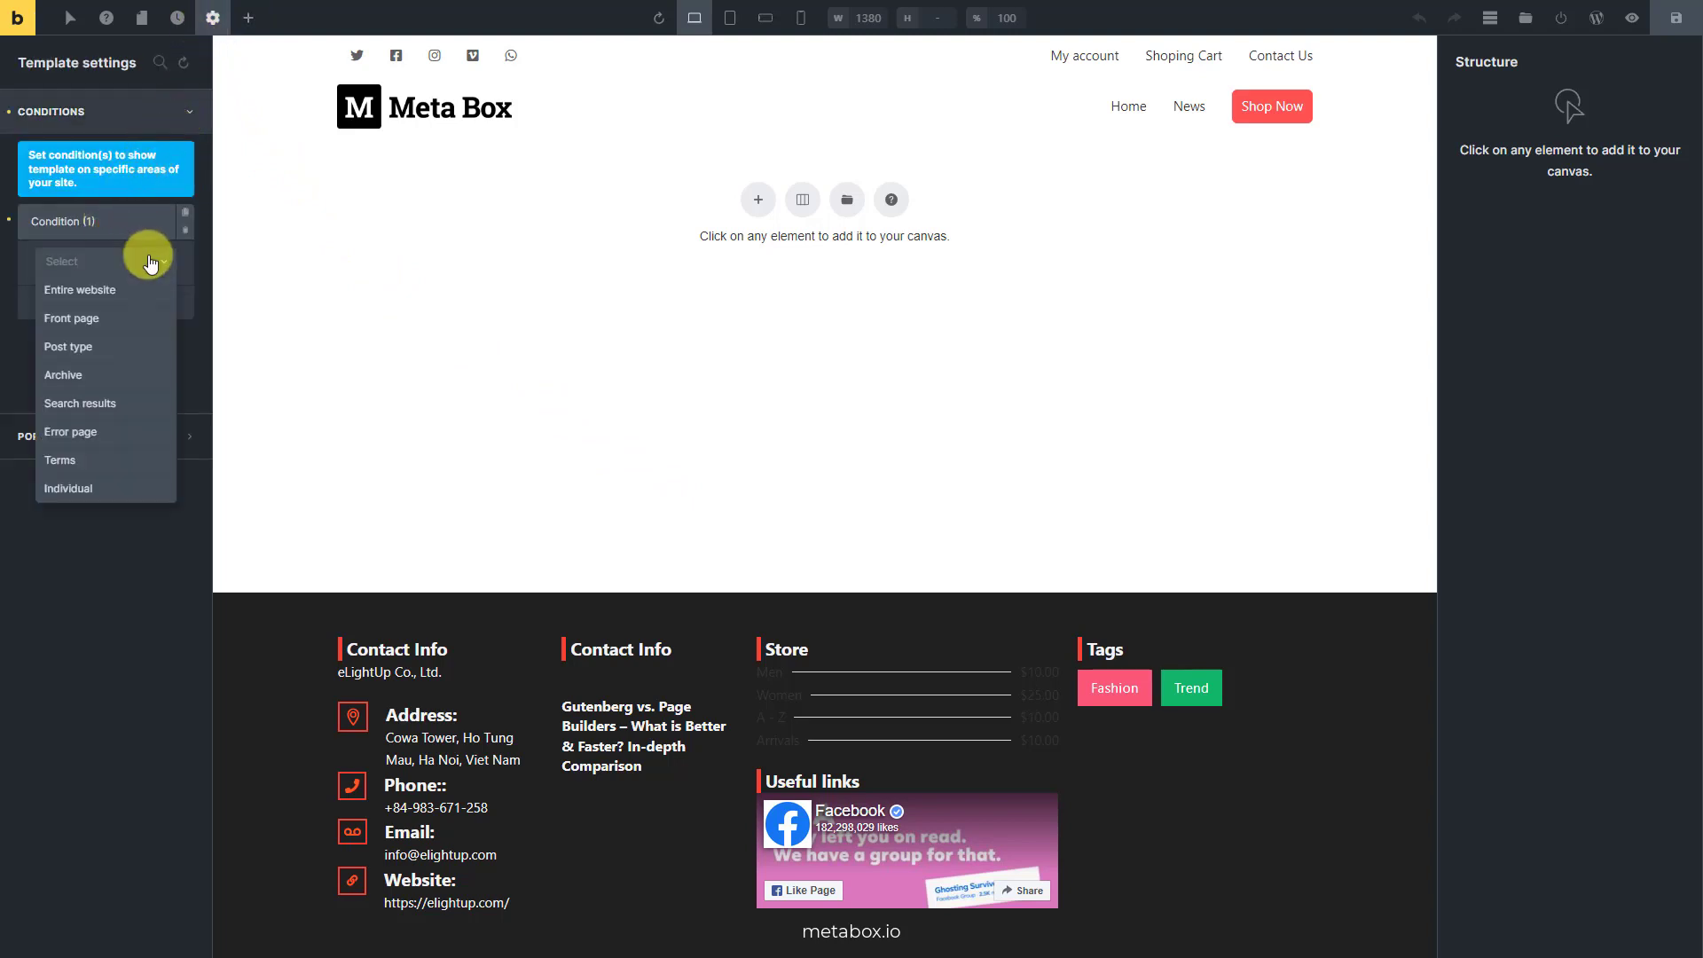
pyautogui.click(153, 345)
pyautogui.click(151, 332)
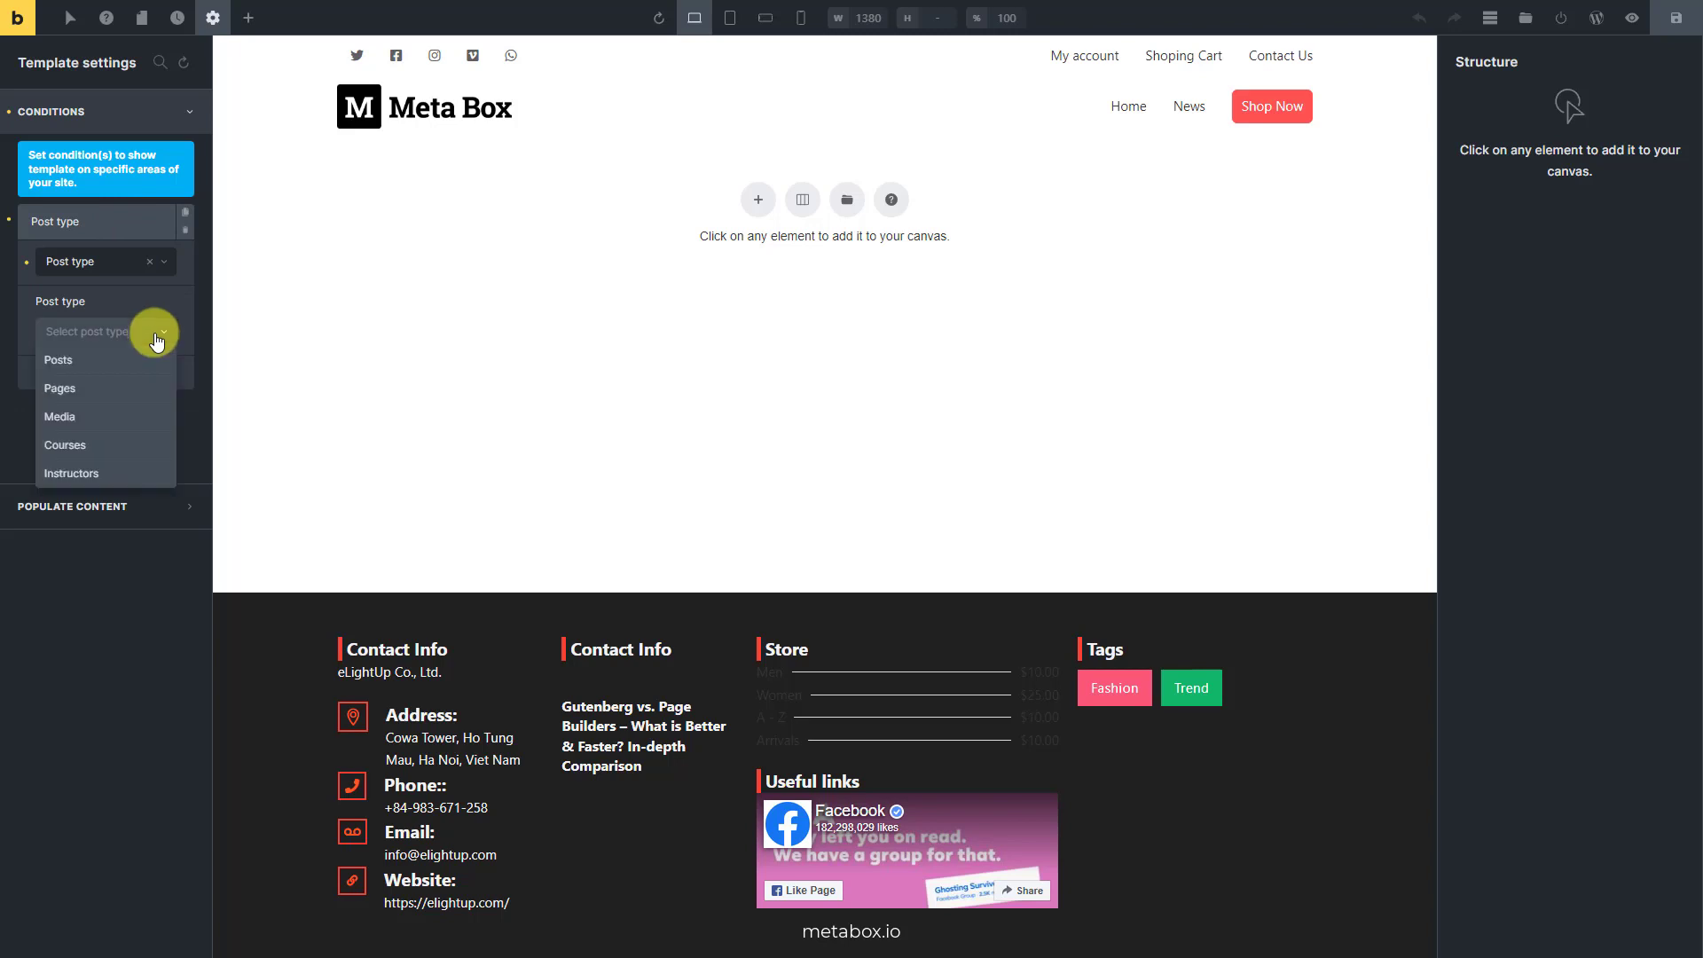
pyautogui.click(130, 472)
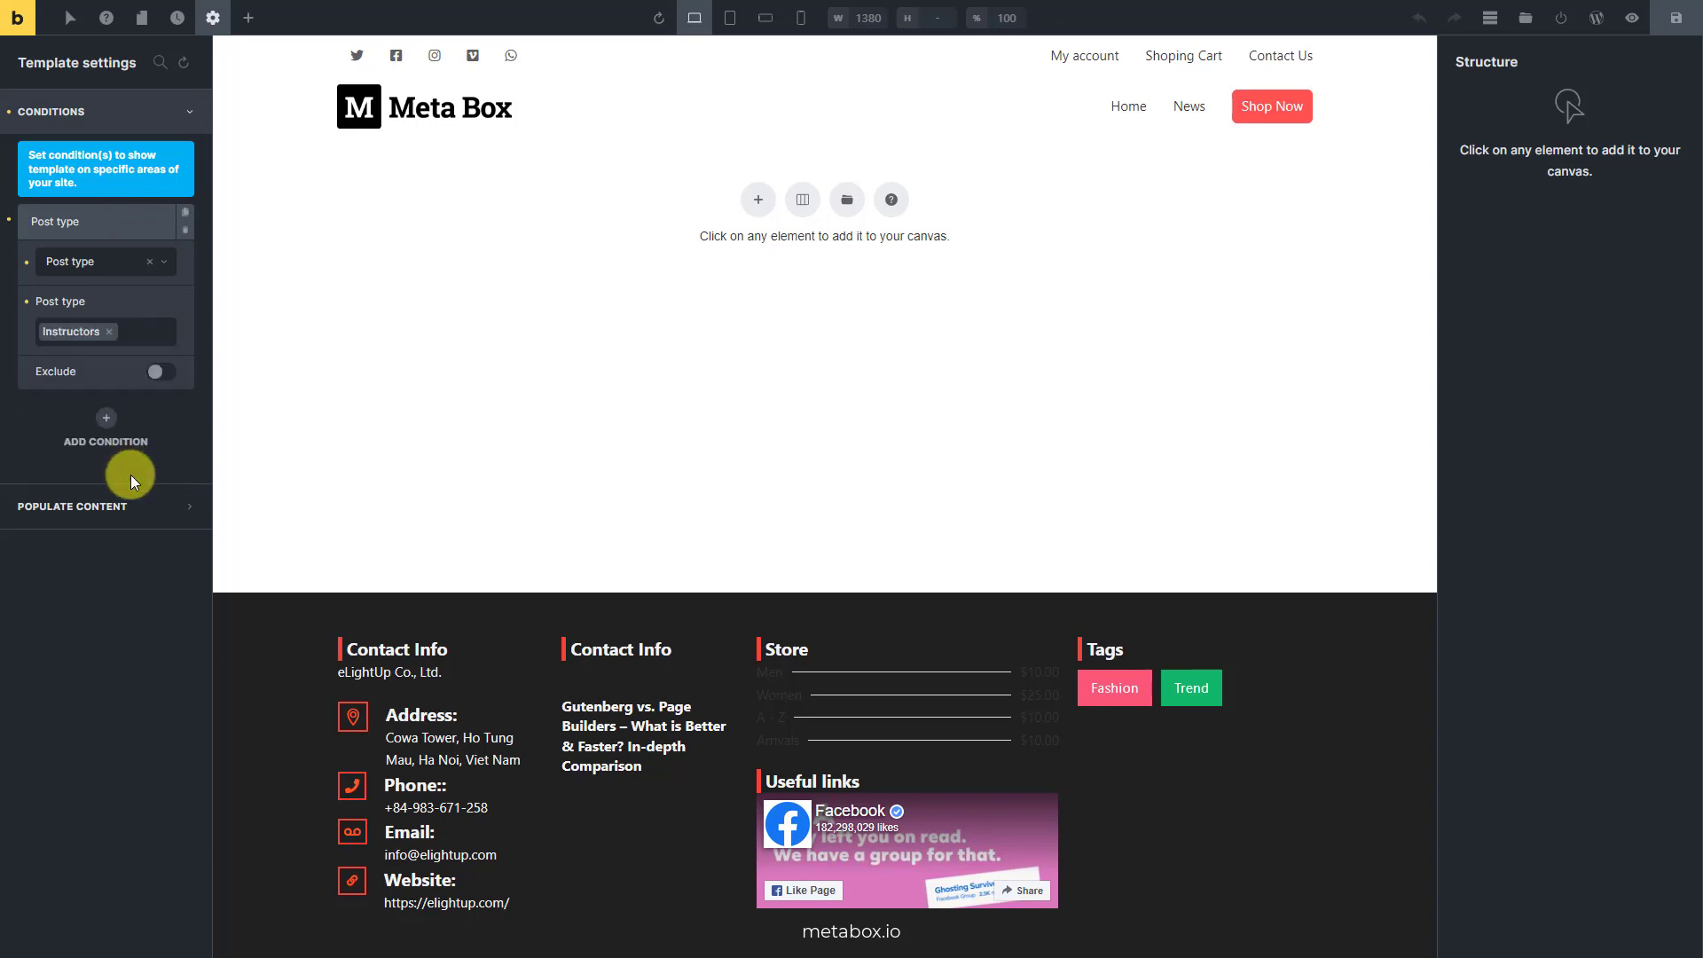
# Populate the template preview with content type Single post/page, using the newly created instructor's post
pyautogui.click(145, 506)
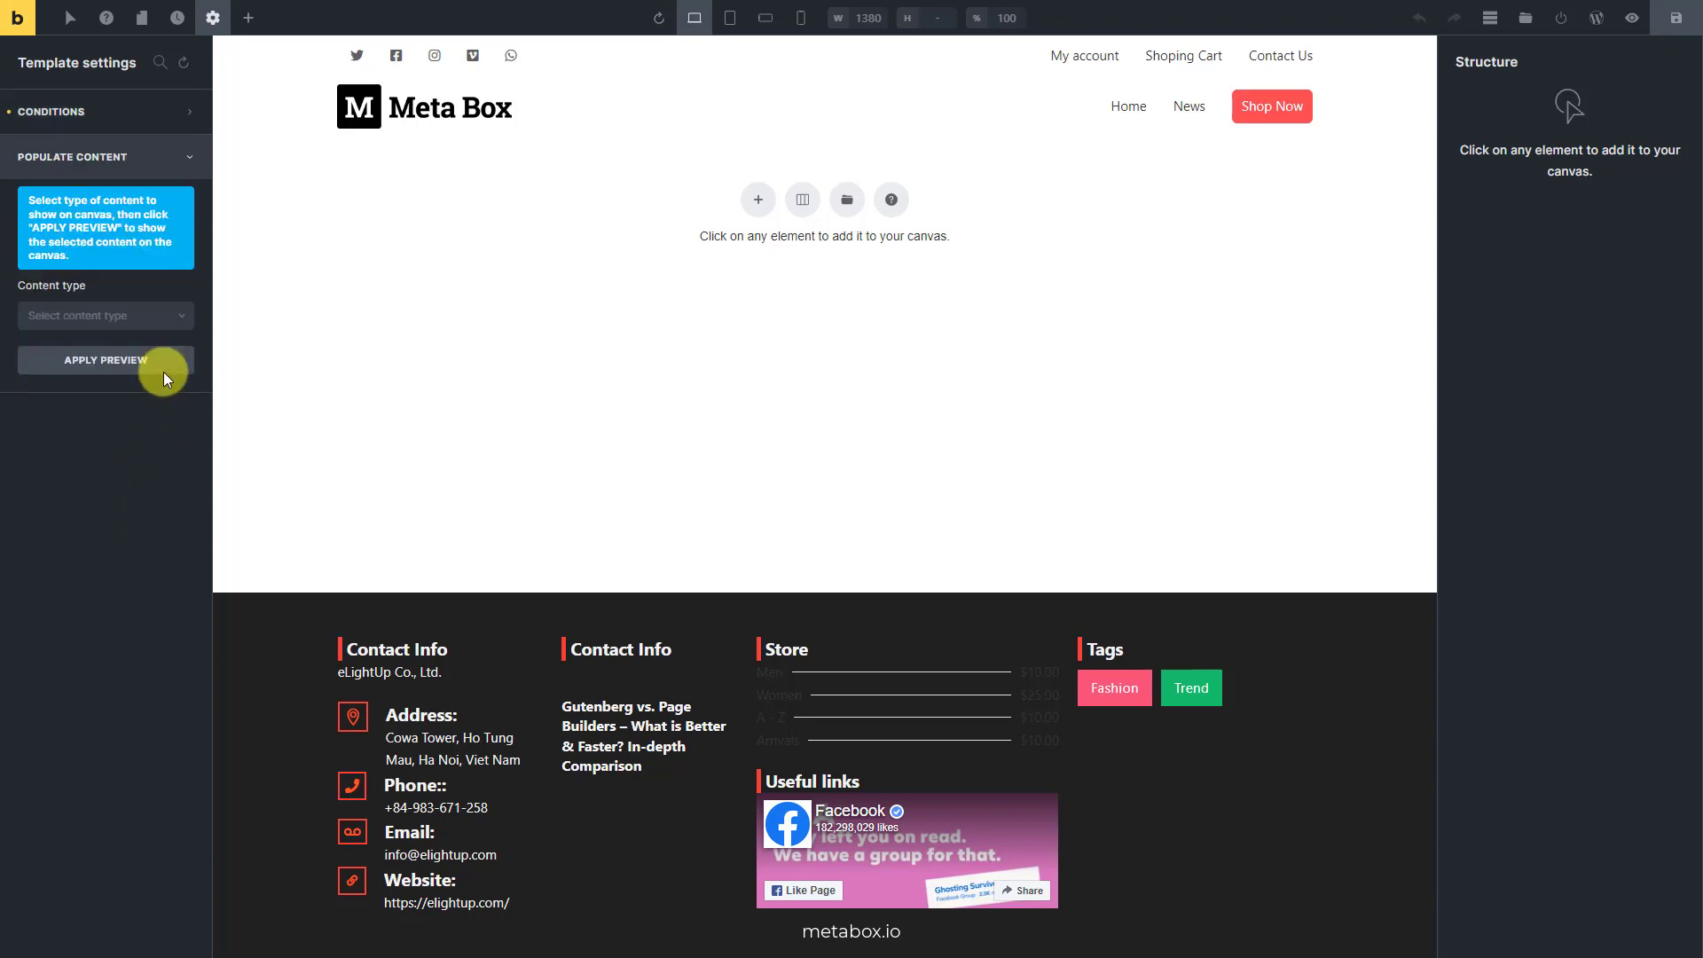
pyautogui.click(174, 316)
pyautogui.click(160, 542)
pyautogui.click(177, 376)
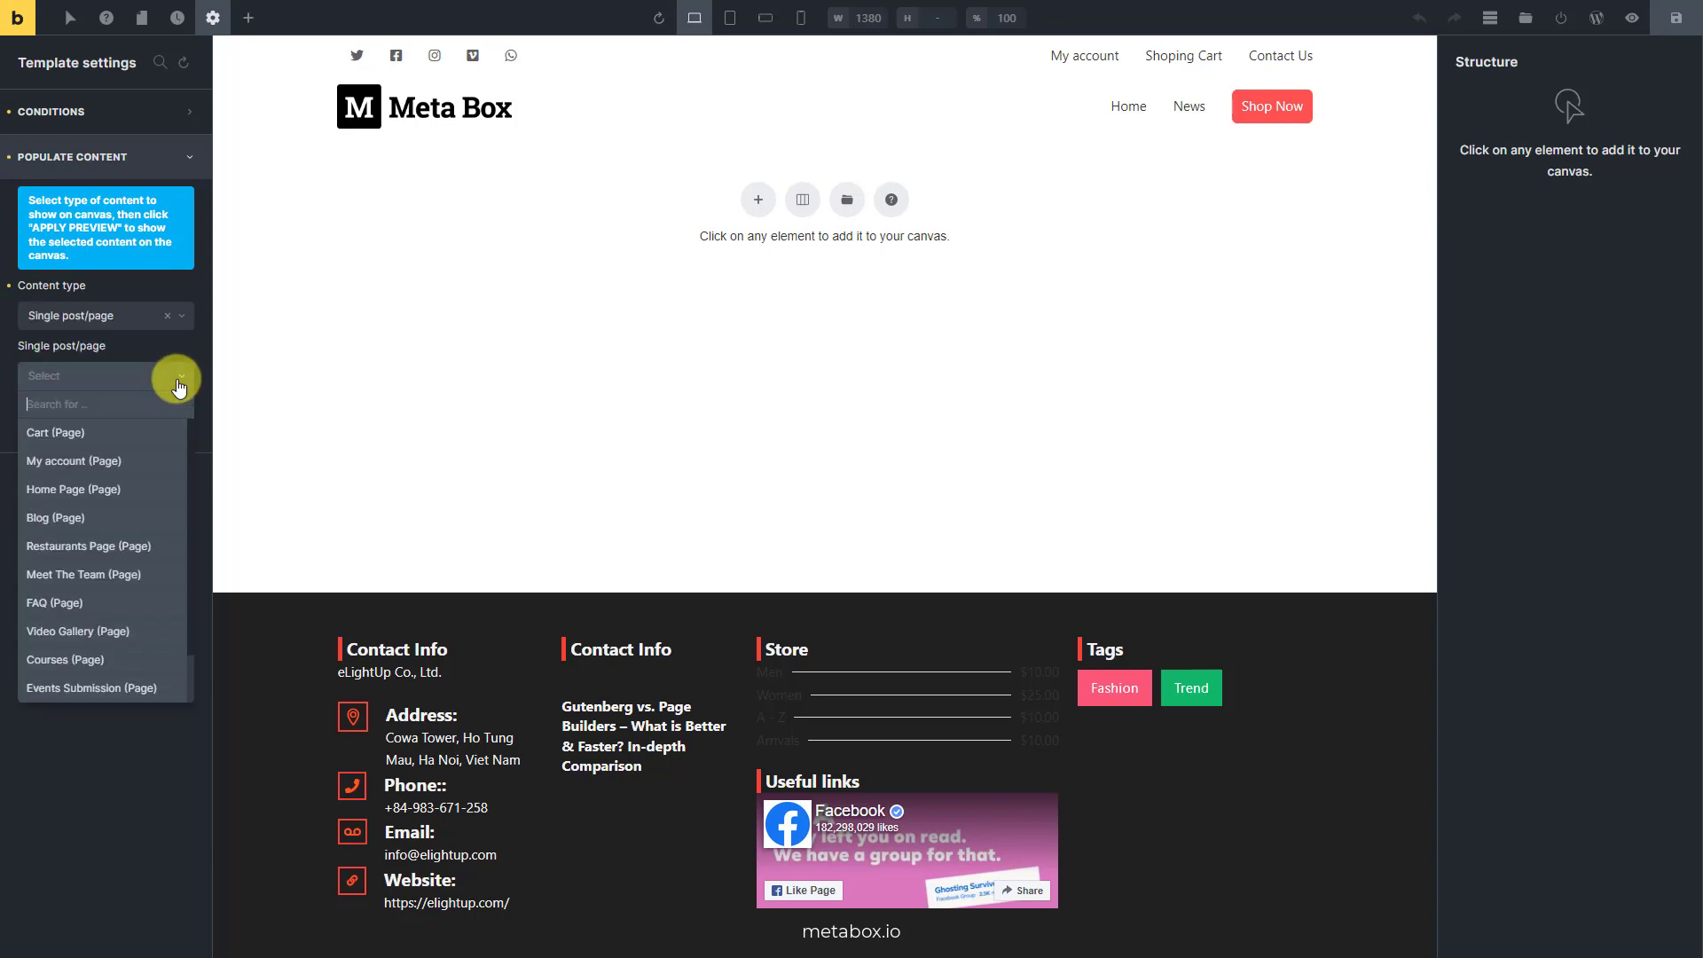
pyautogui.write('sim')
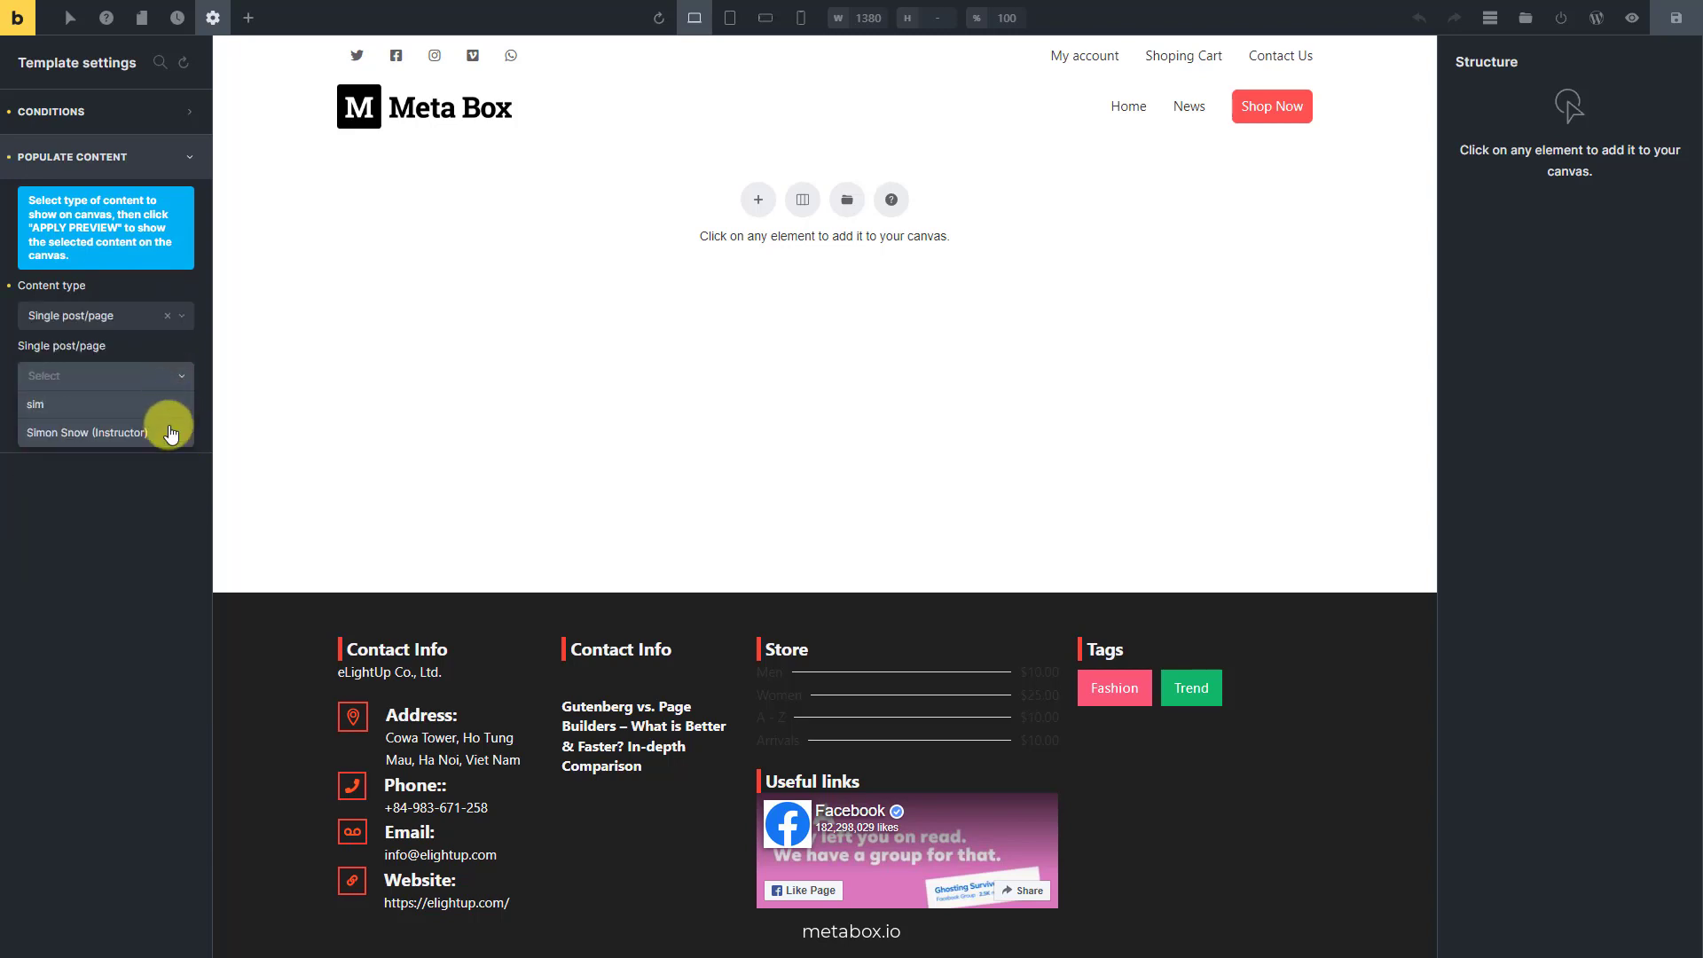
pyautogui.click(168, 433)
pyautogui.click(168, 430)
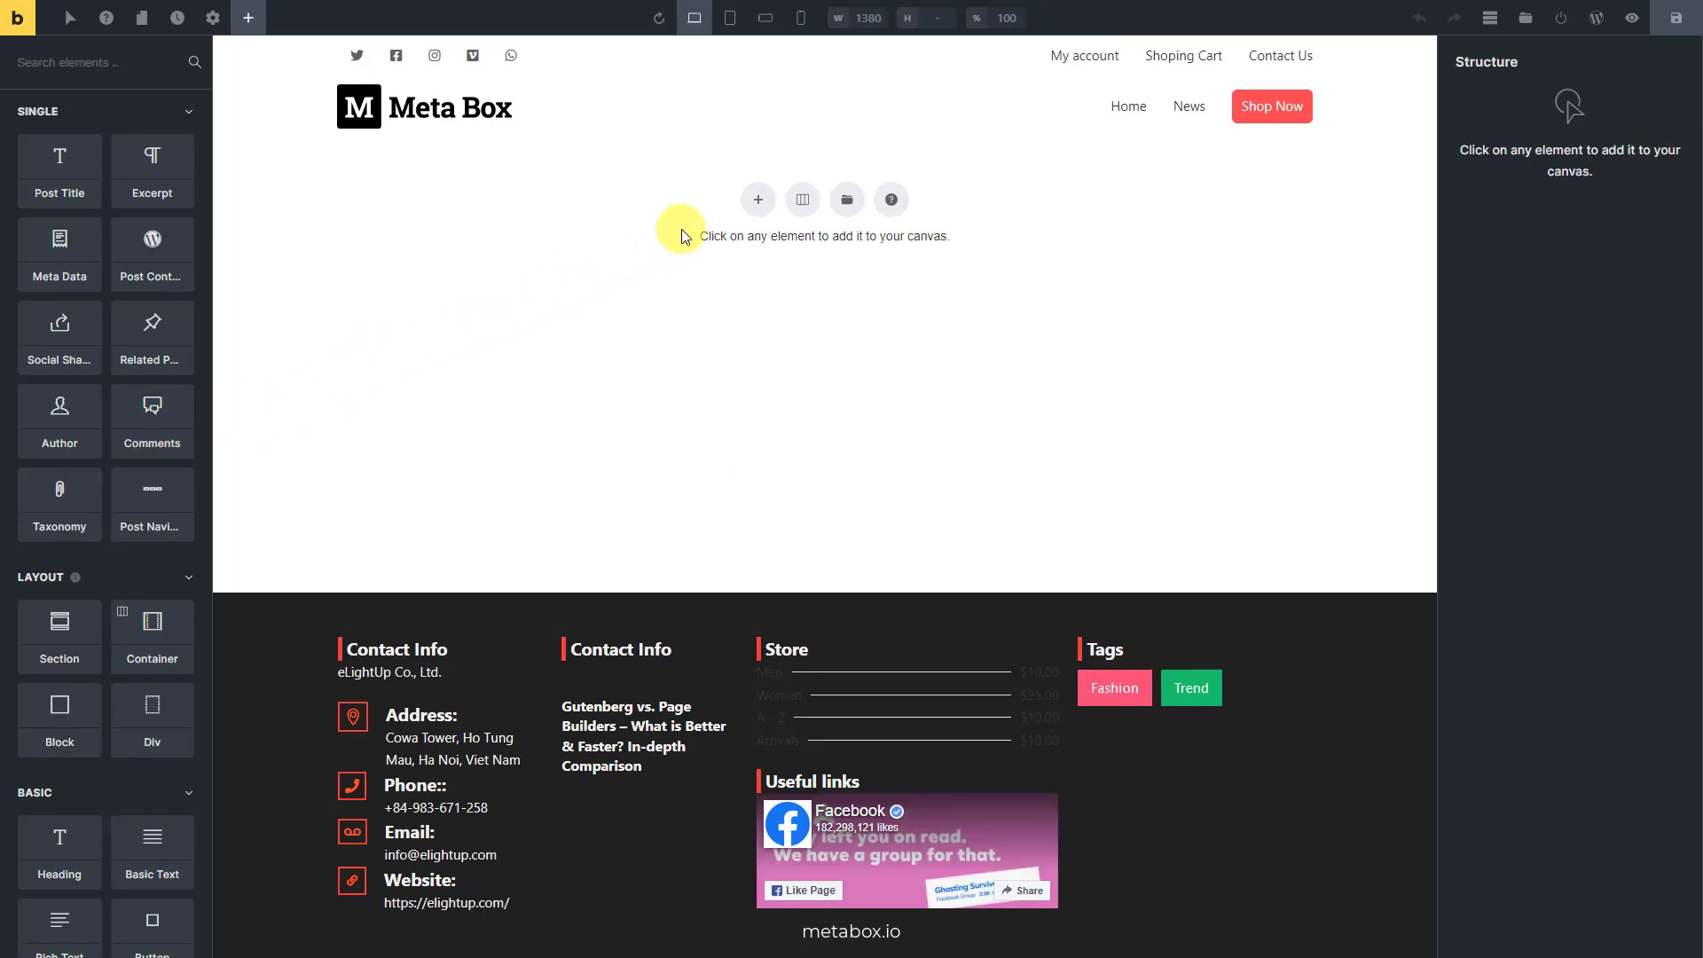
# Add a section with a container to the canvas and place Post Title and Post Content elements inside the container
pyautogui.click(758, 200)
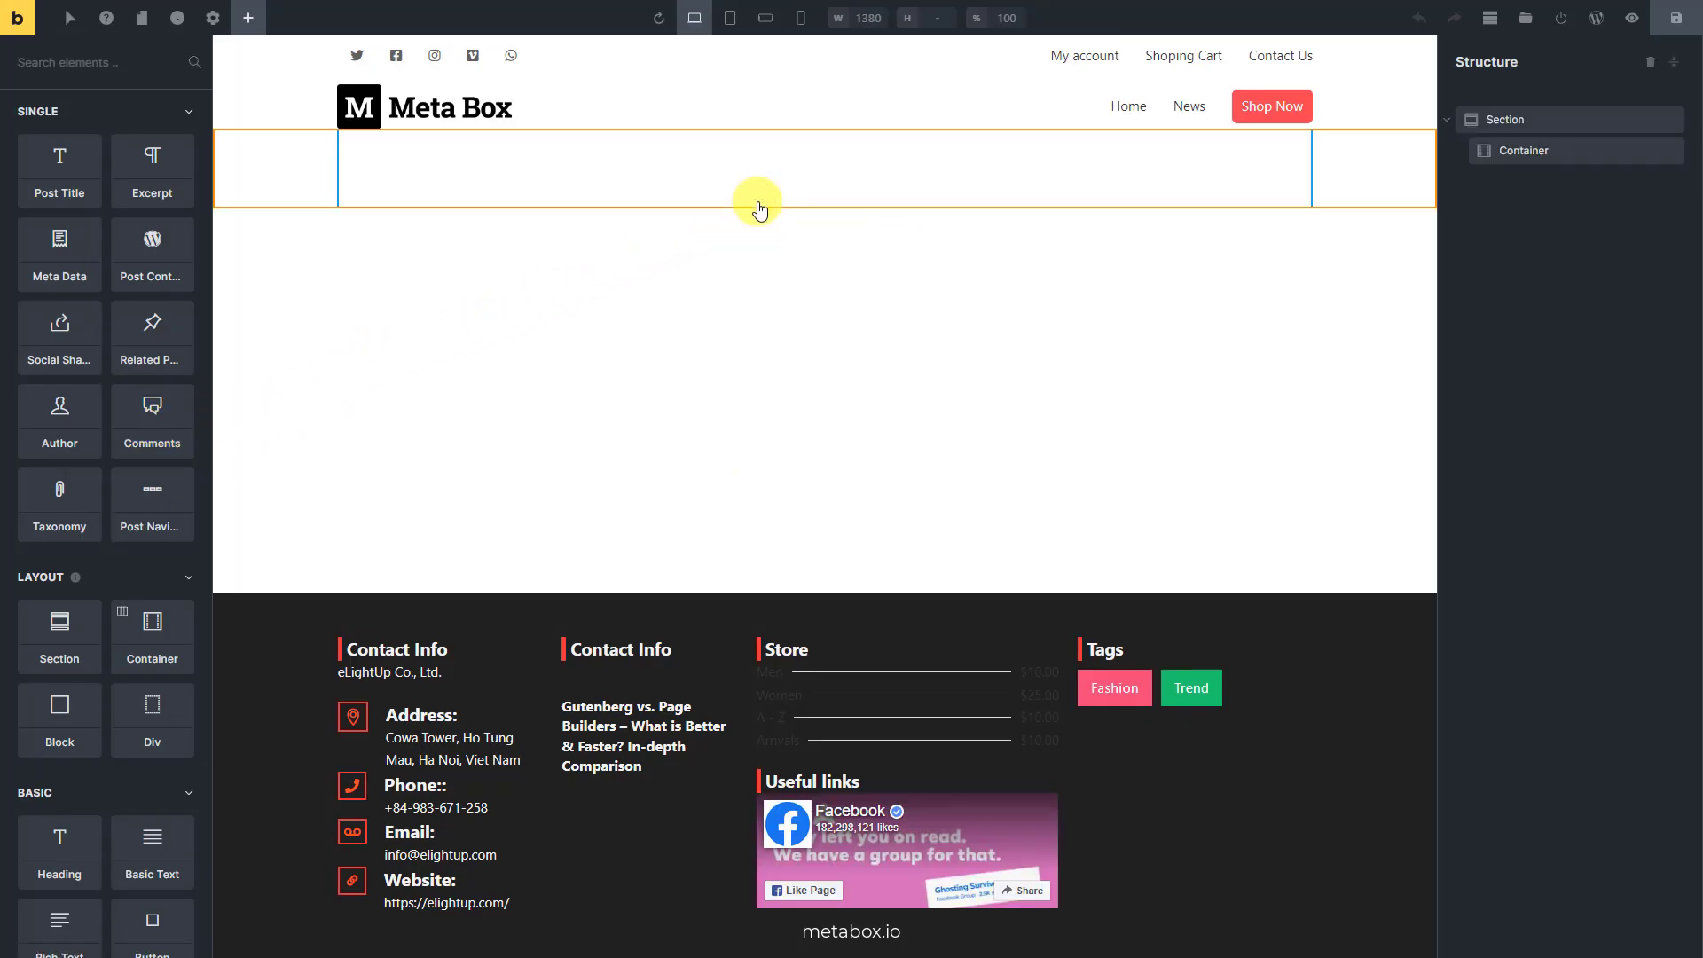
pyautogui.click(1490, 150)
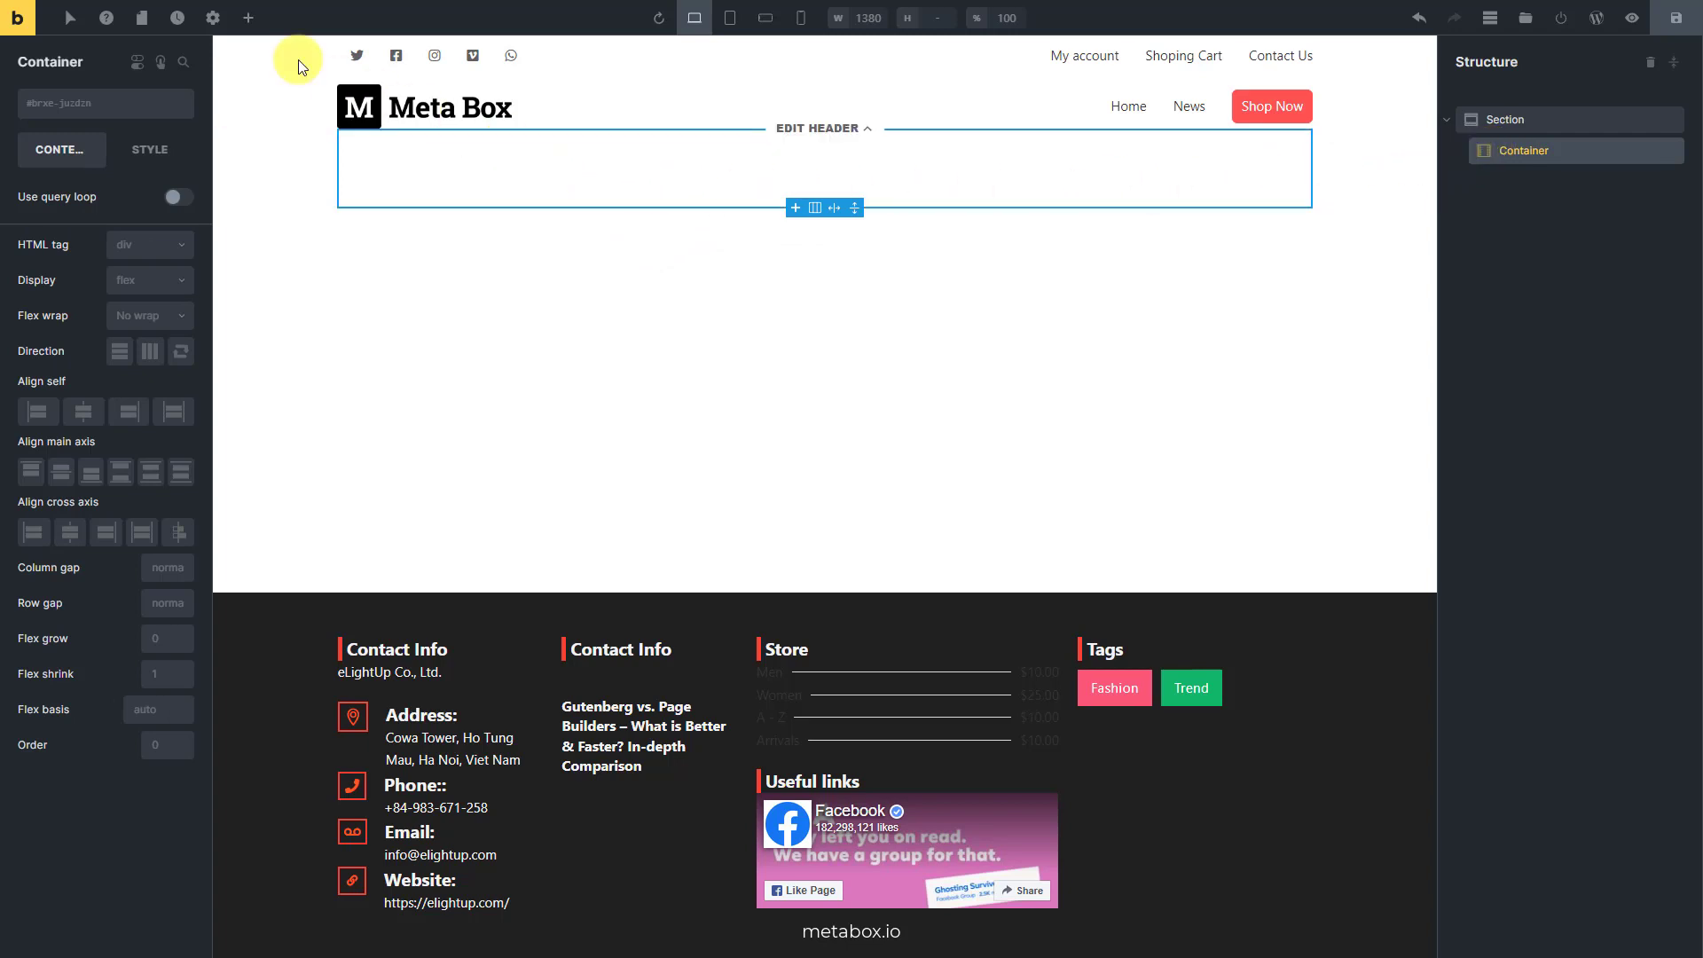
pyautogui.click(248, 18)
pyautogui.click(73, 166)
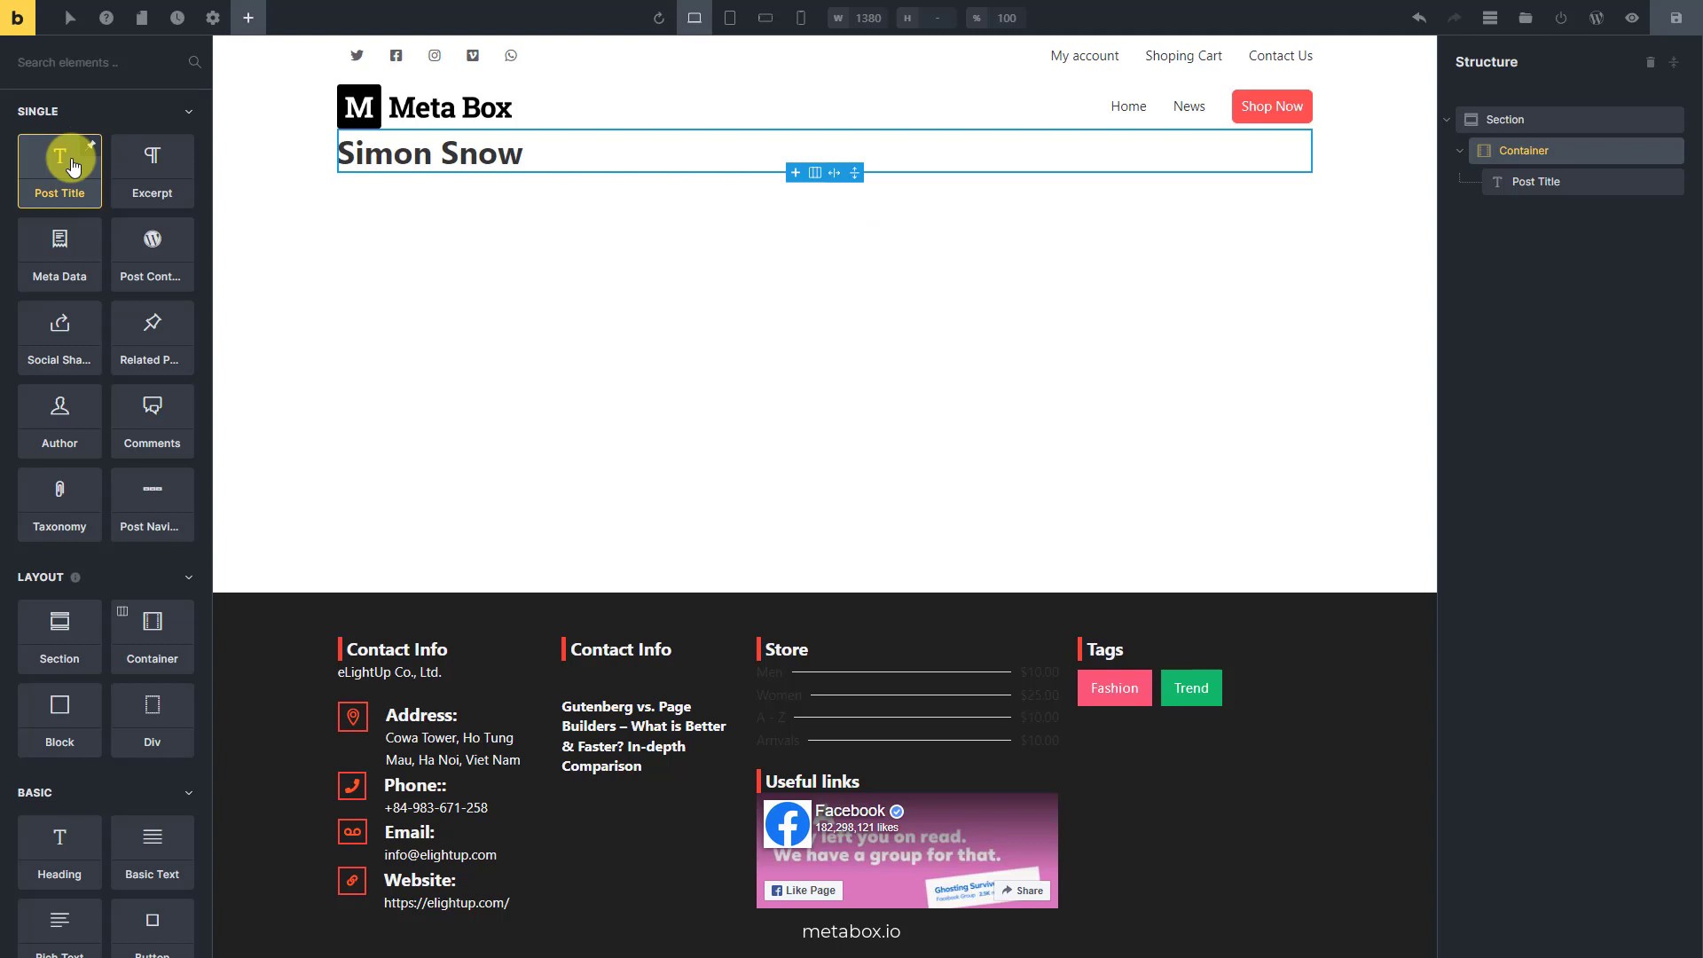
pyautogui.click(144, 256)
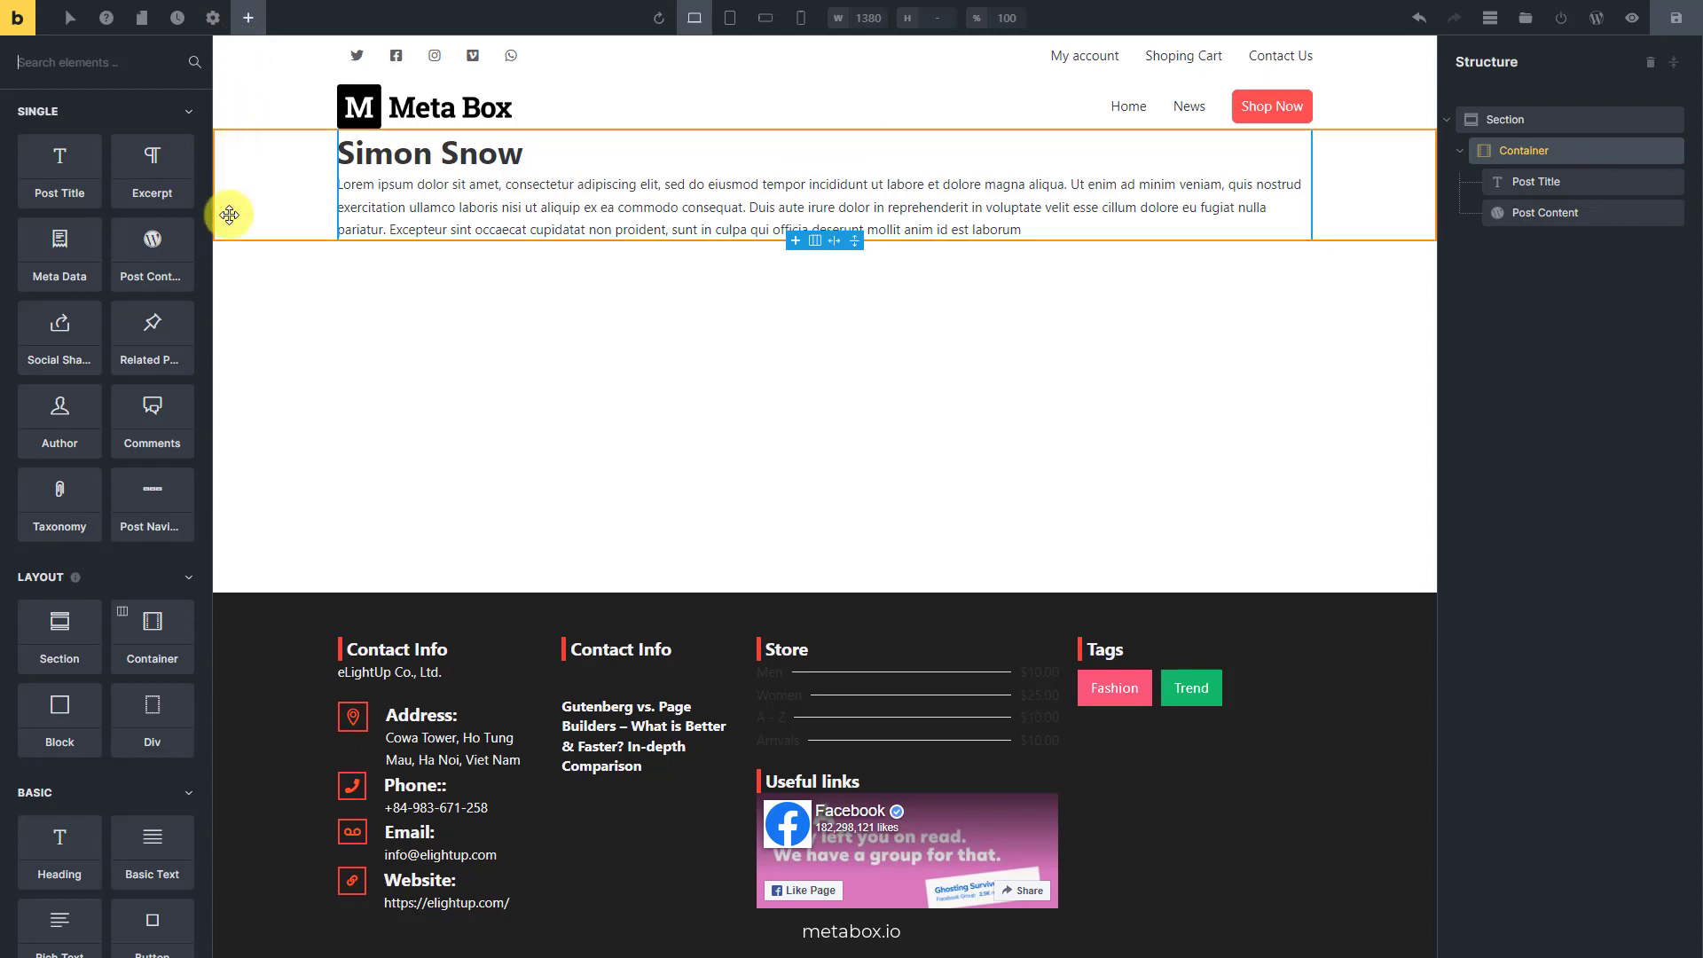
# Add a Div below the post content in the container and nest a second Div inside it
pyautogui.click(151, 717)
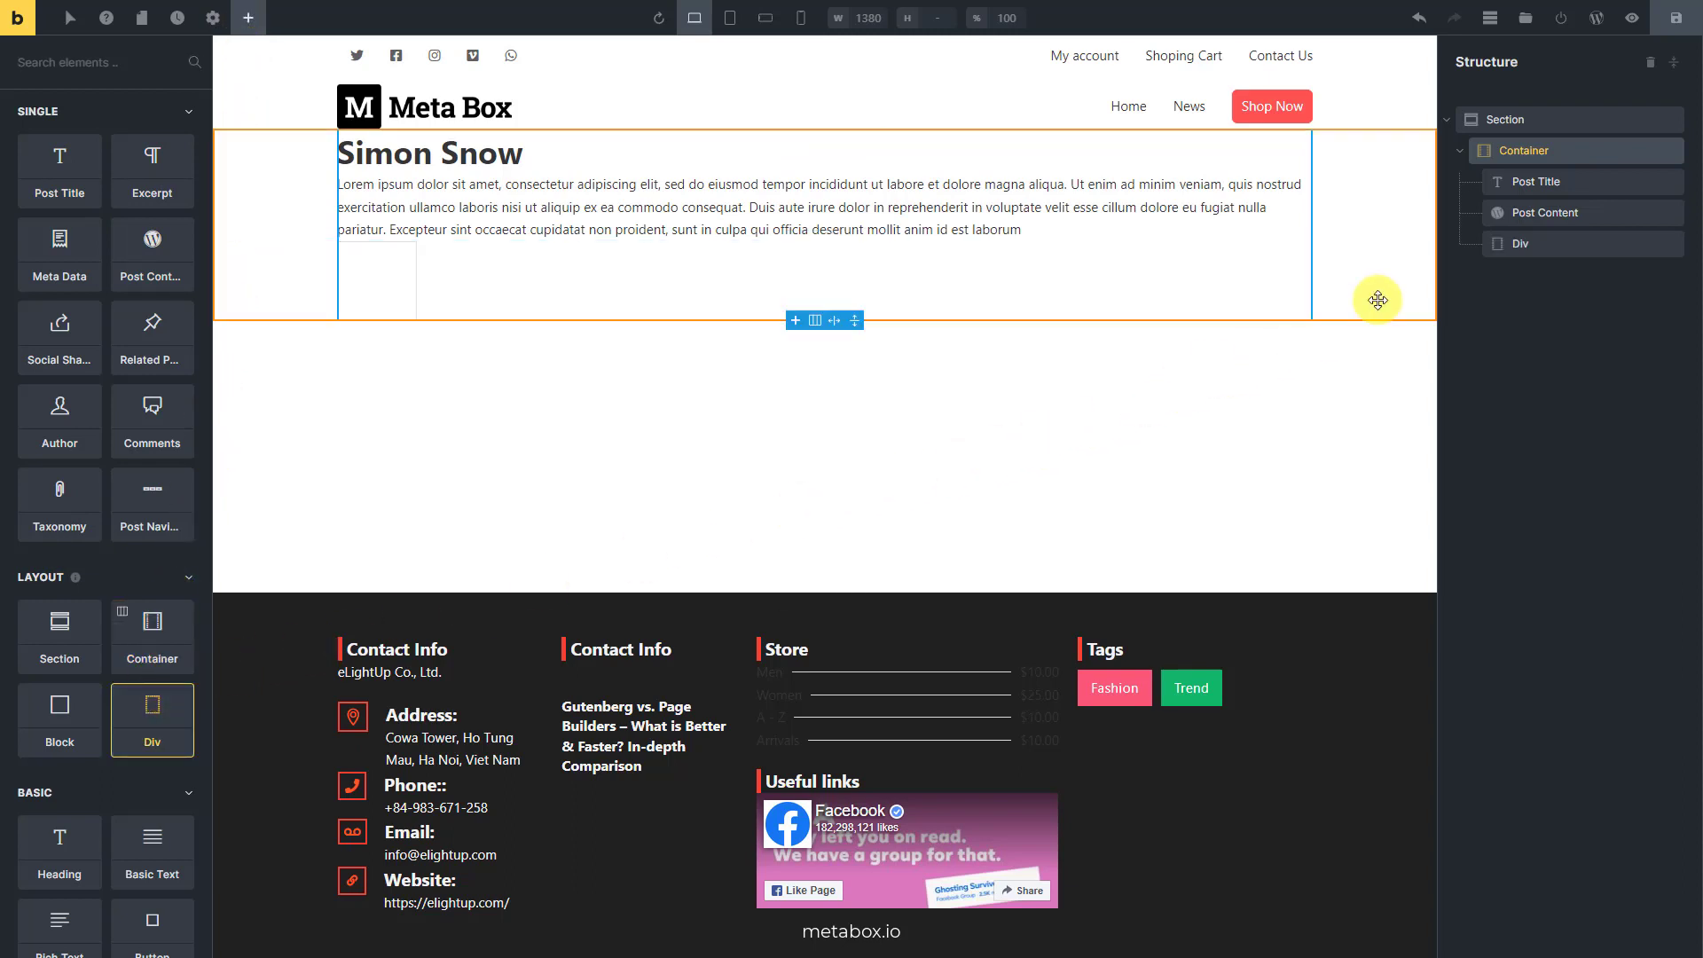
pyautogui.click(1506, 249)
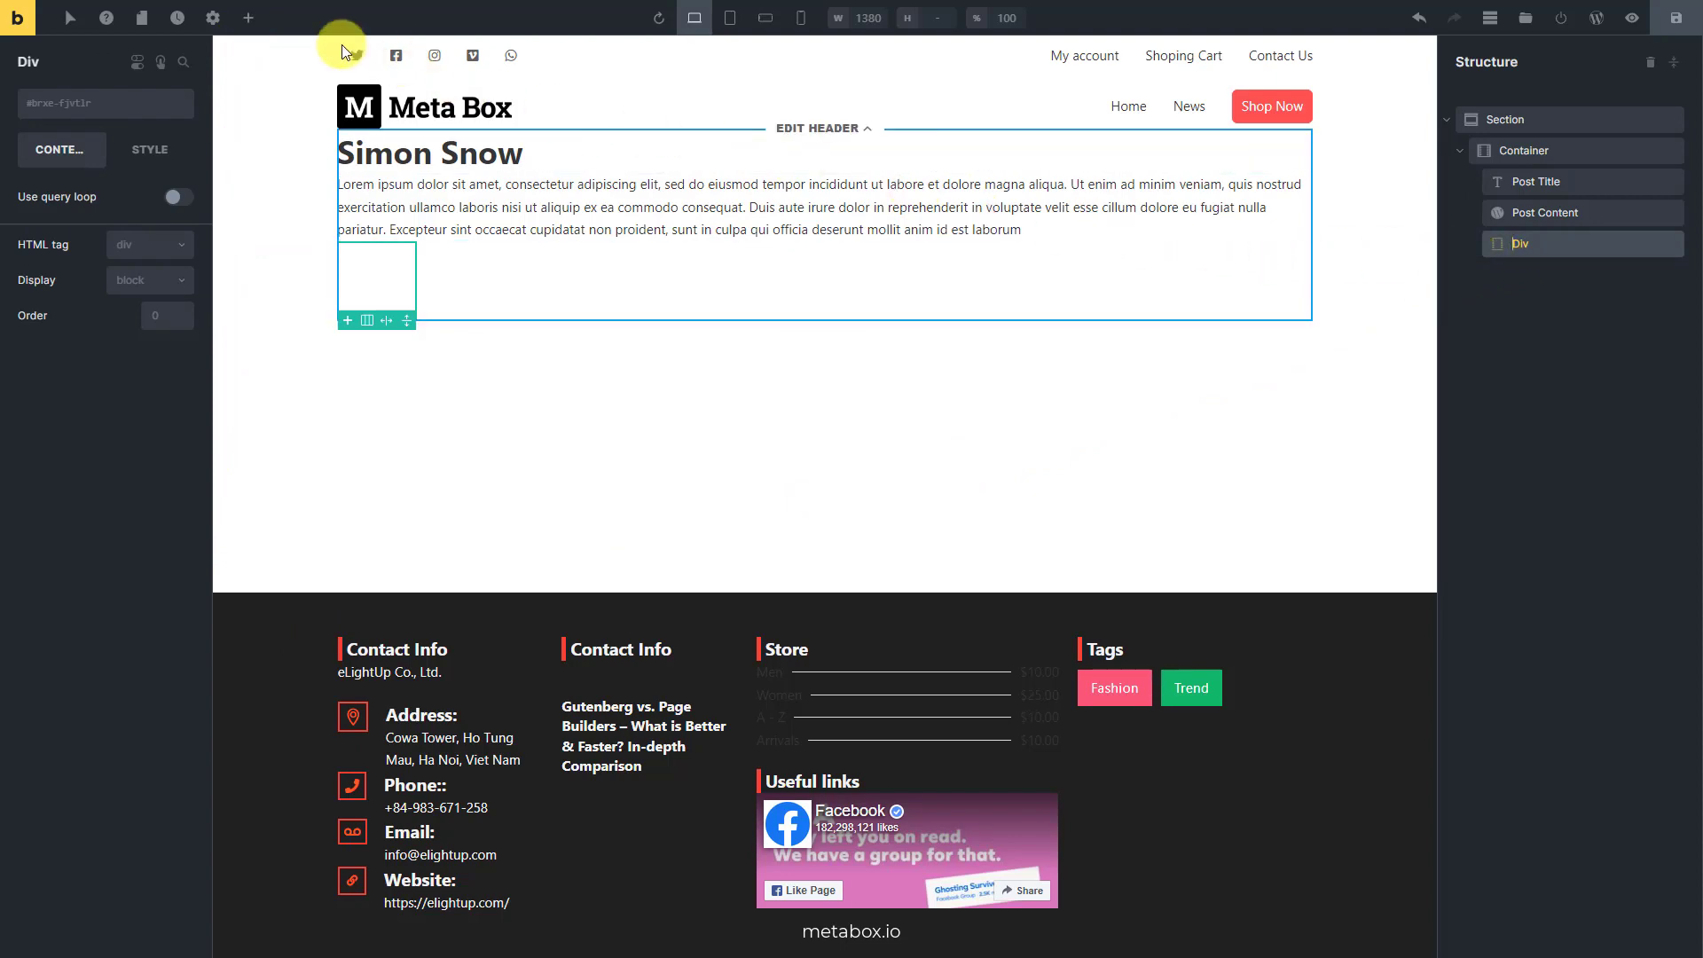
pyautogui.click(248, 20)
pyautogui.click(148, 701)
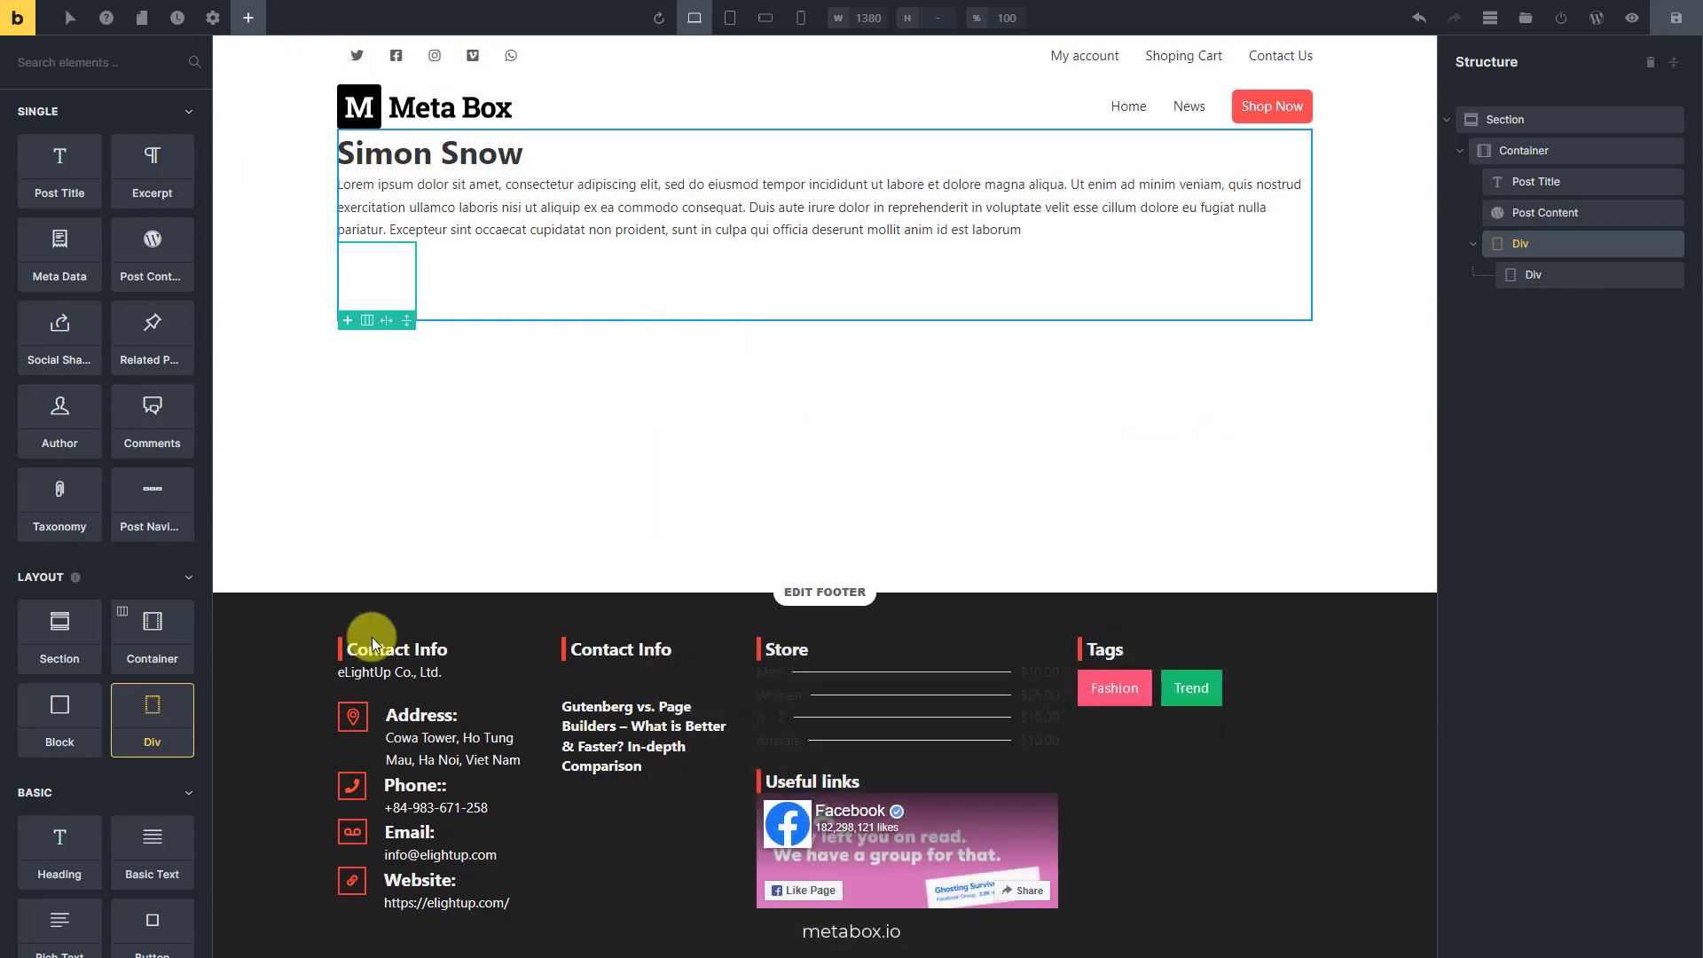
# Enable the query loop on the inner Div and set its query type to MB Relationship: Instructor to Course
pyautogui.click(1524, 277)
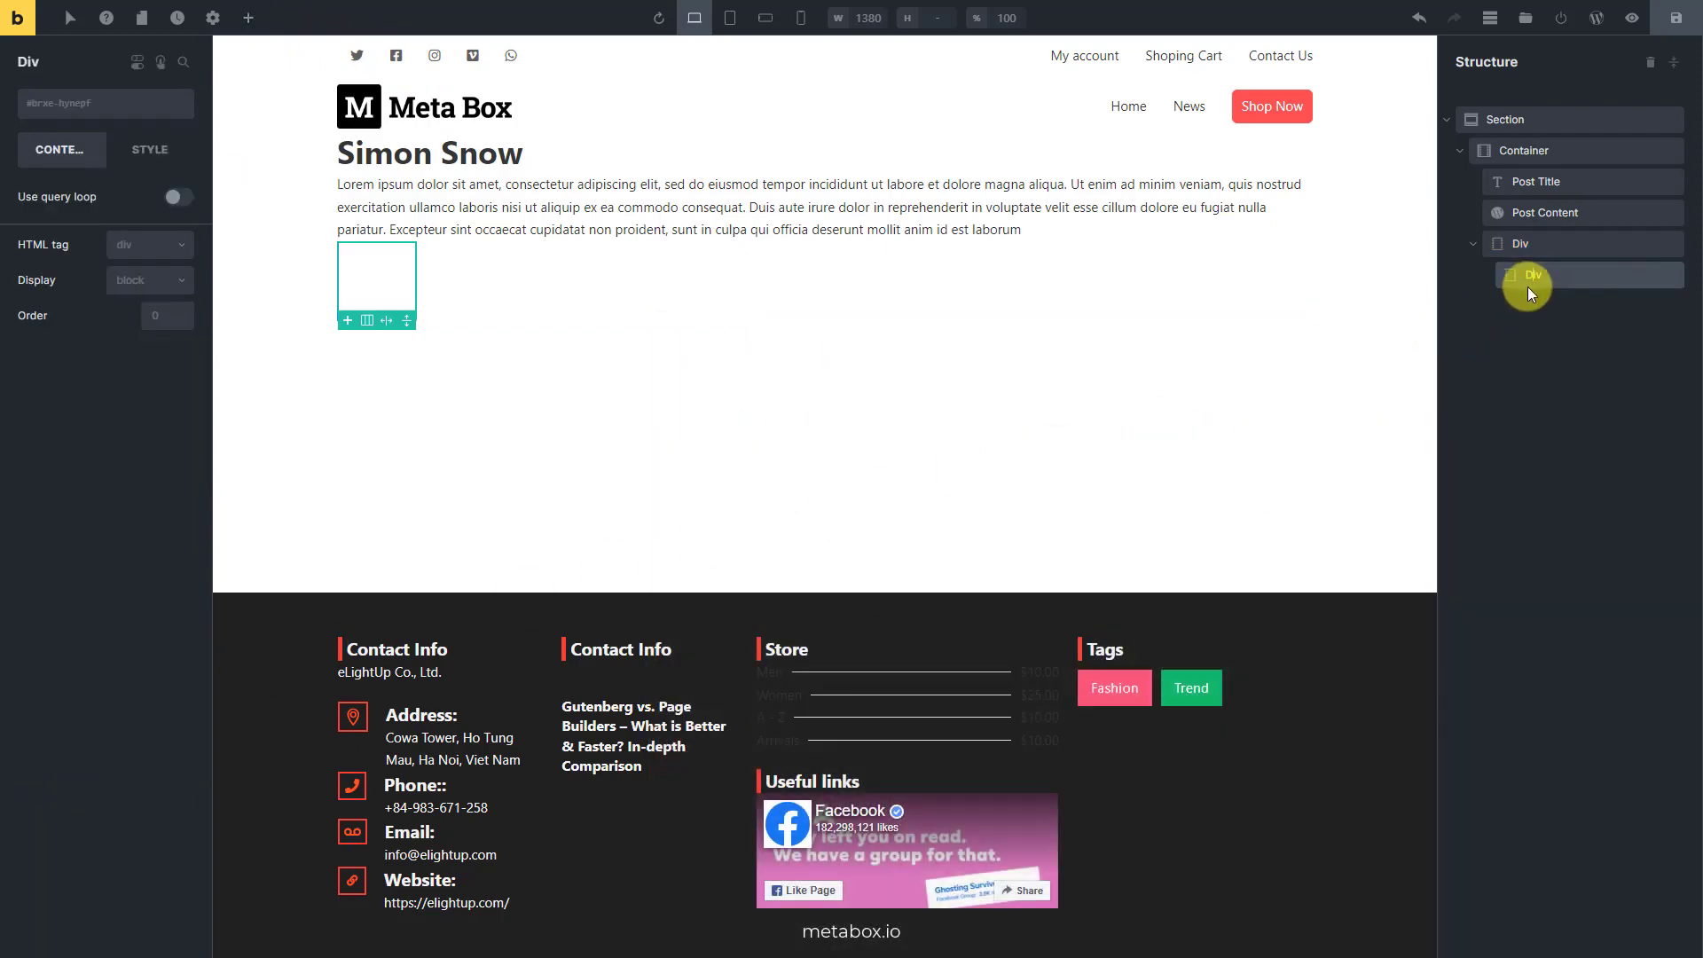
pyautogui.click(178, 197)
pyautogui.click(182, 227)
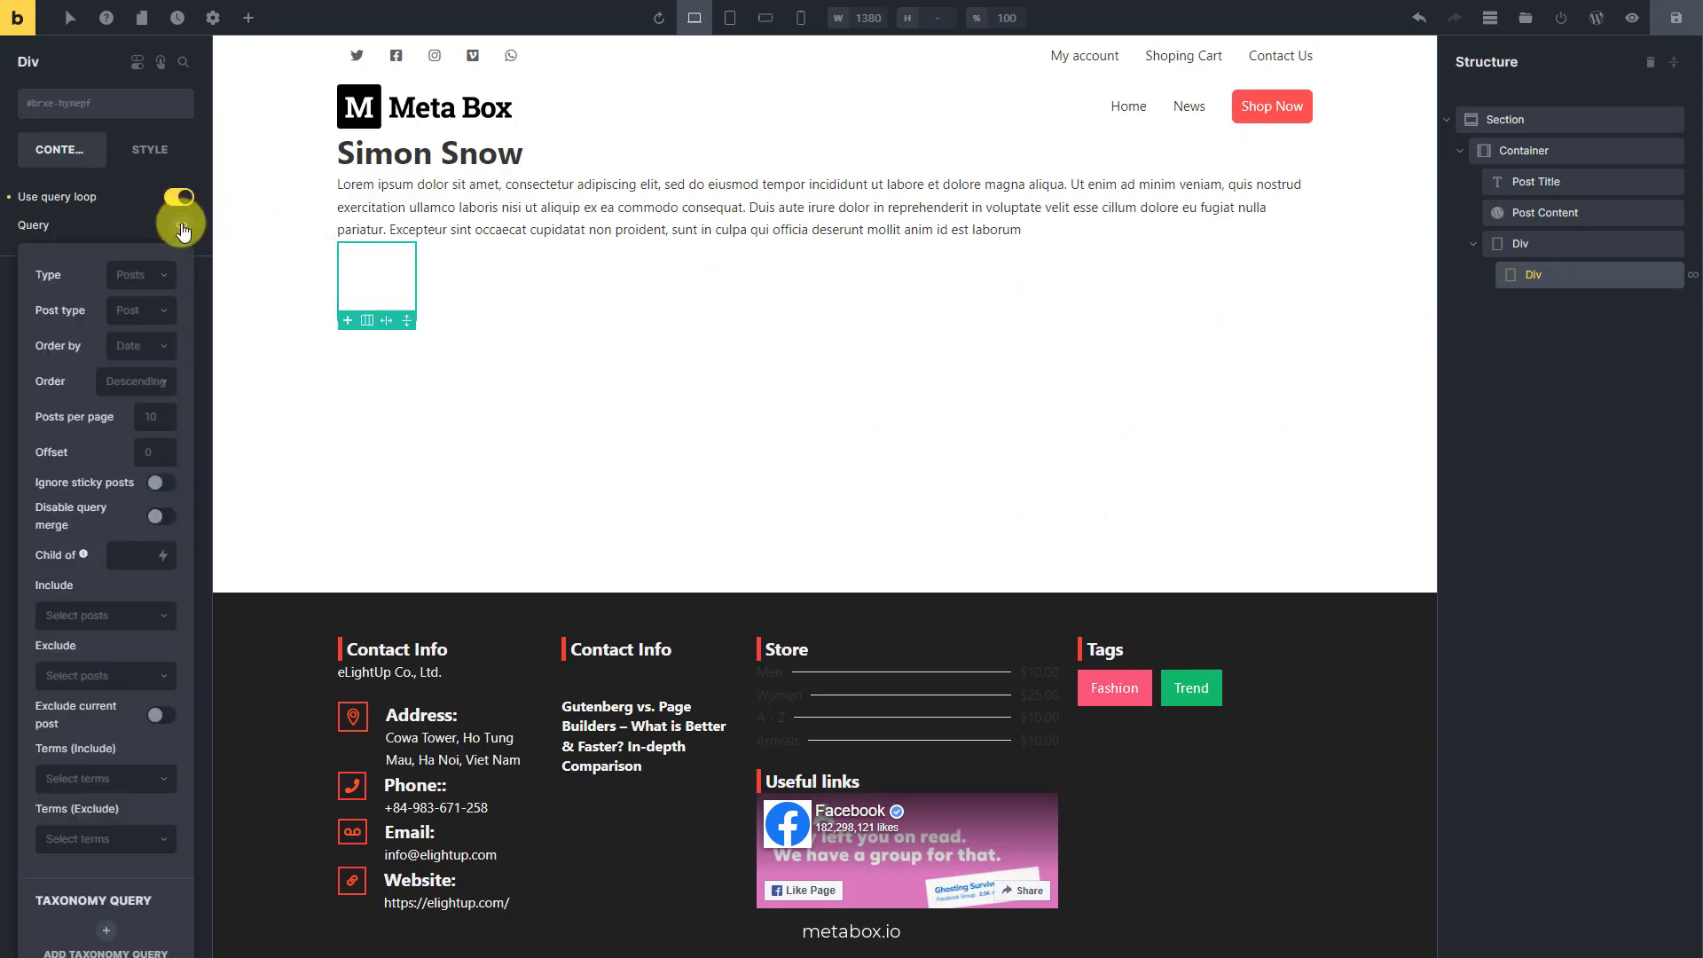
pyautogui.click(163, 279)
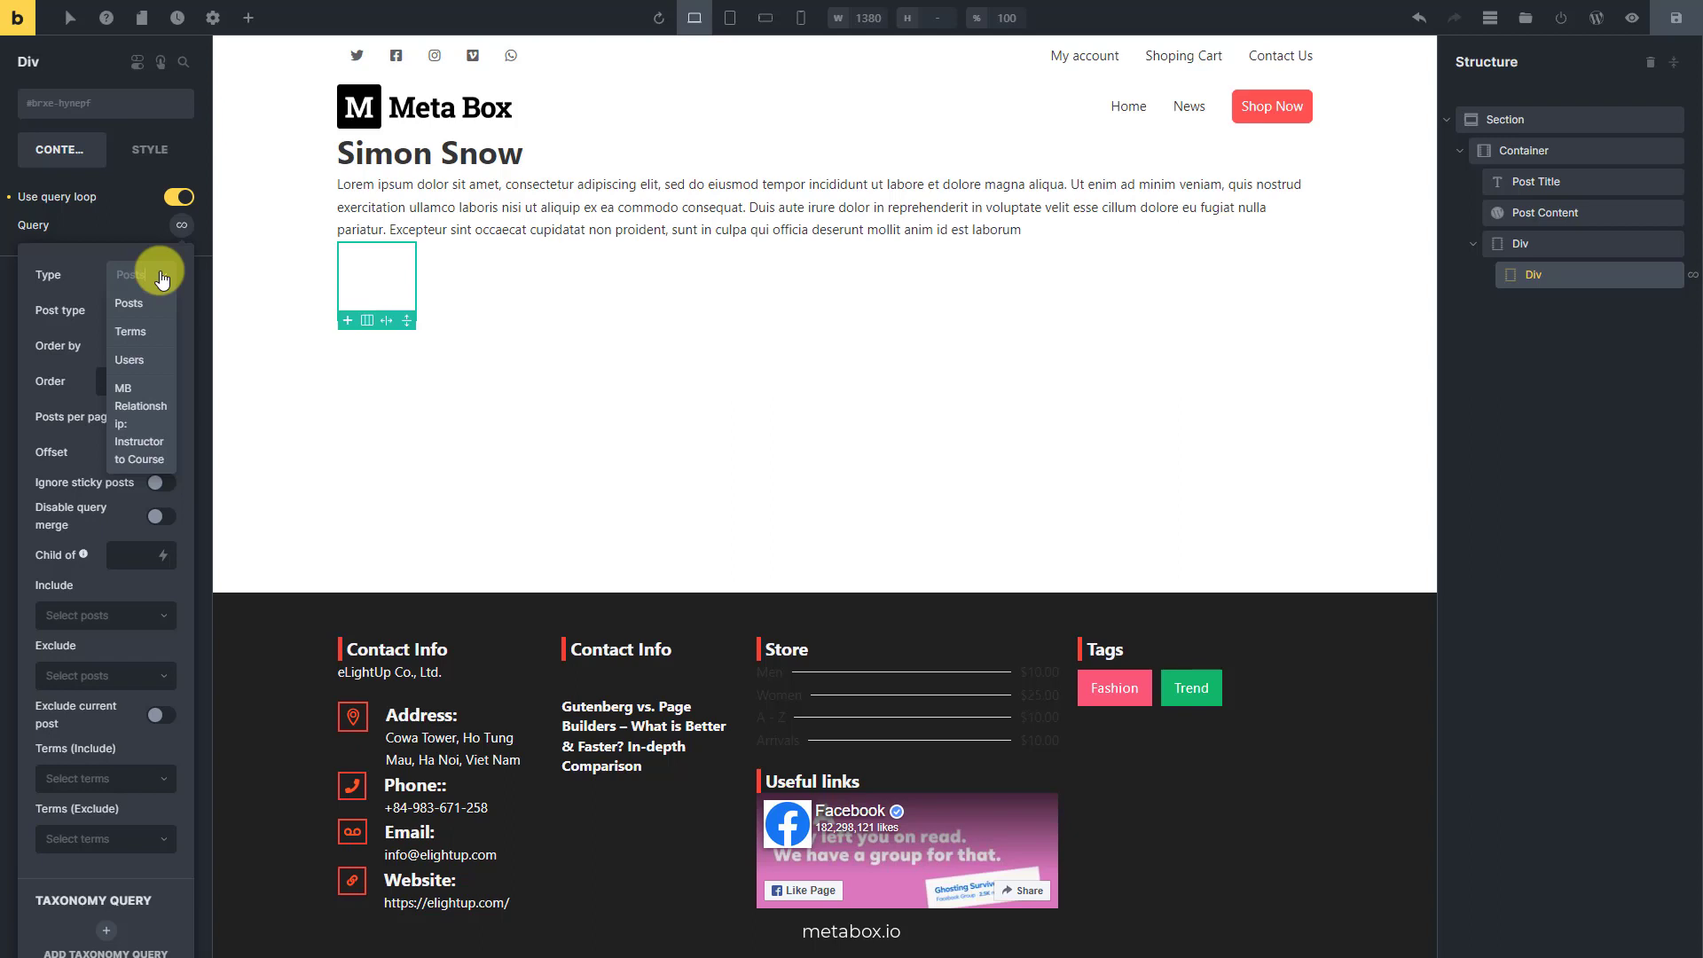
pyautogui.click(151, 401)
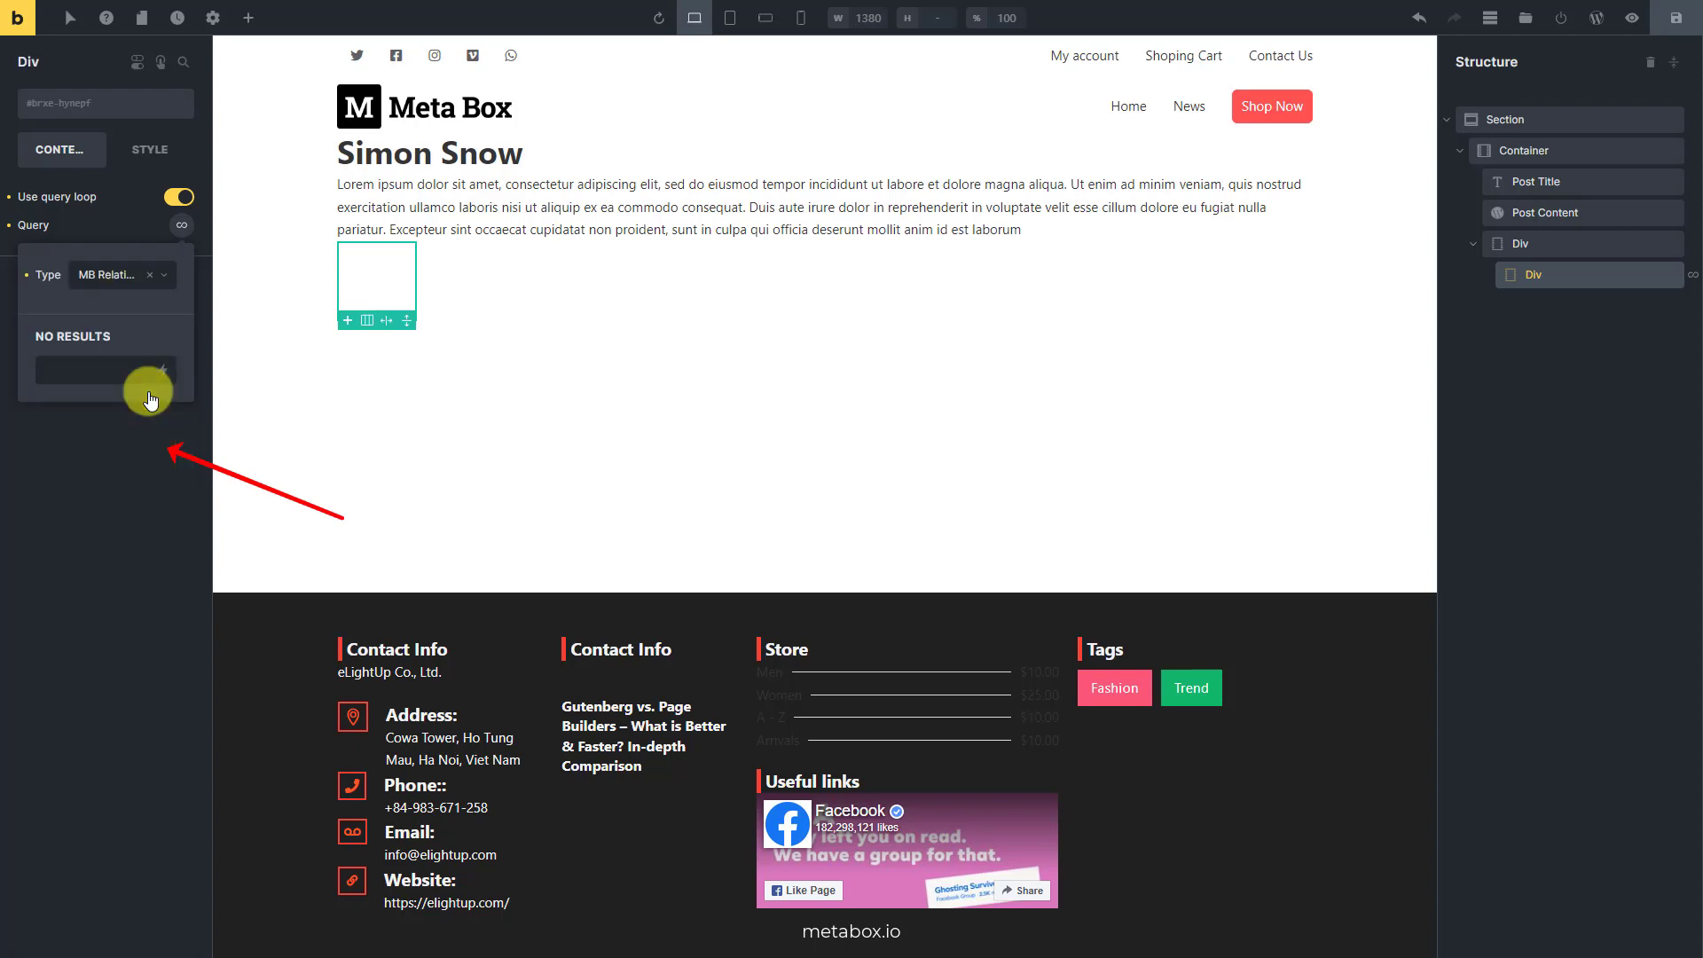
# Add an Image element inside the looped Div and set its dynamic data source to Featured image
pyautogui.click(250, 22)
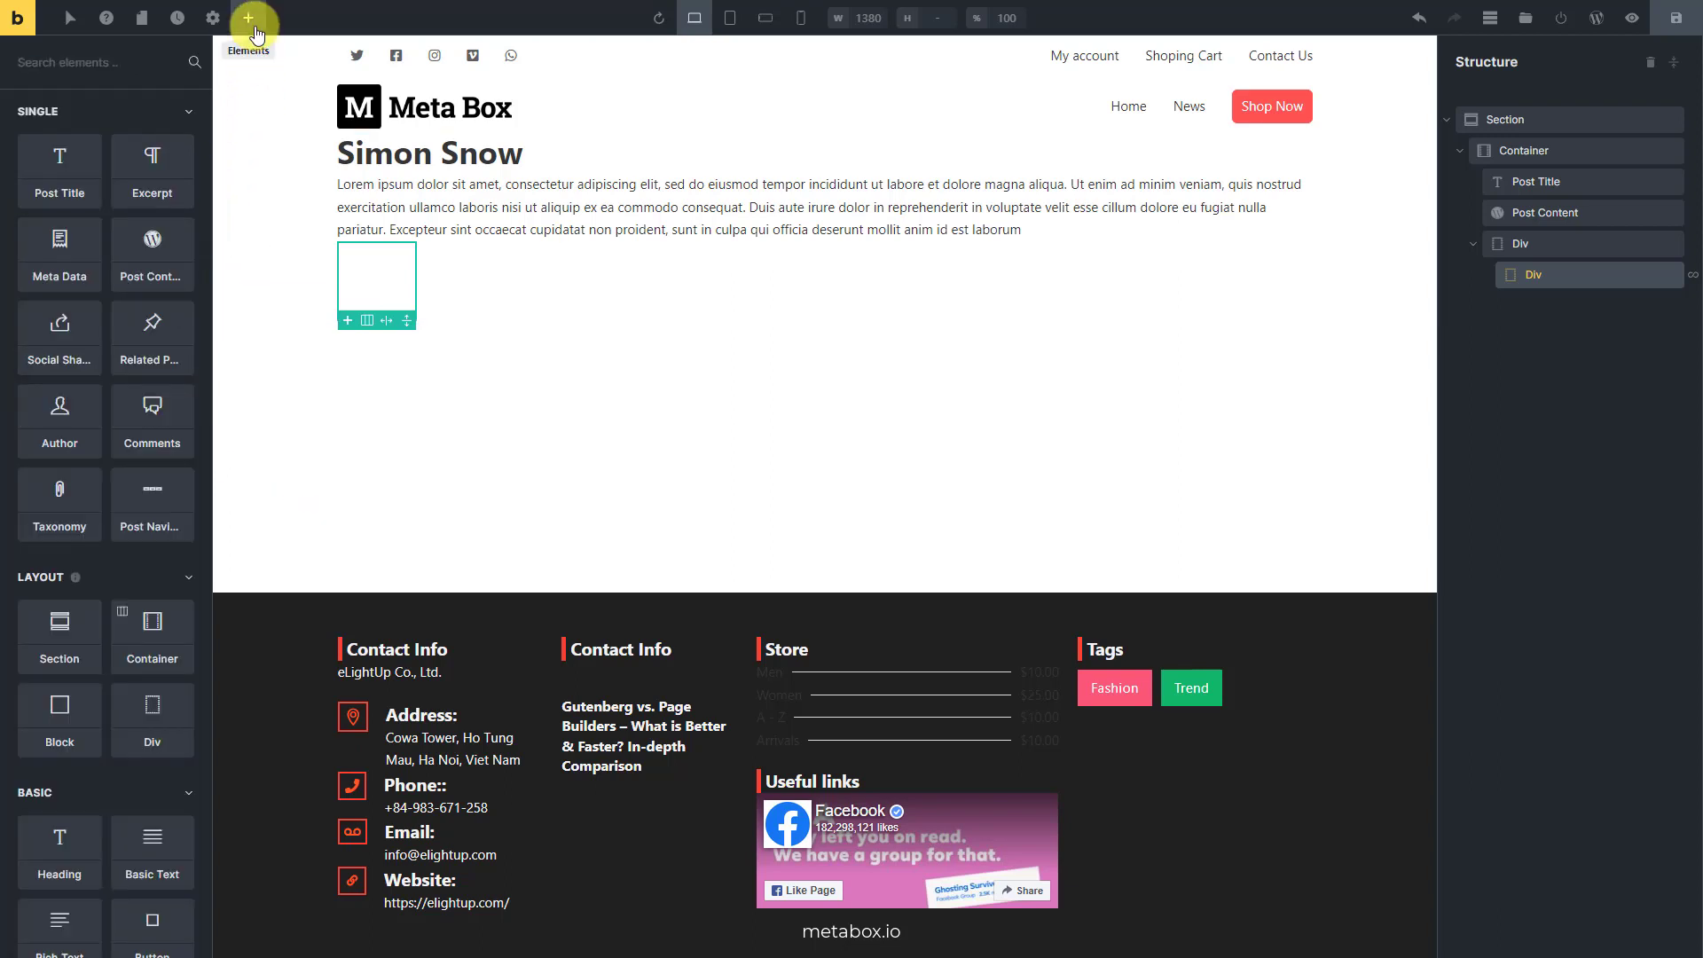
pyautogui.write('ima')
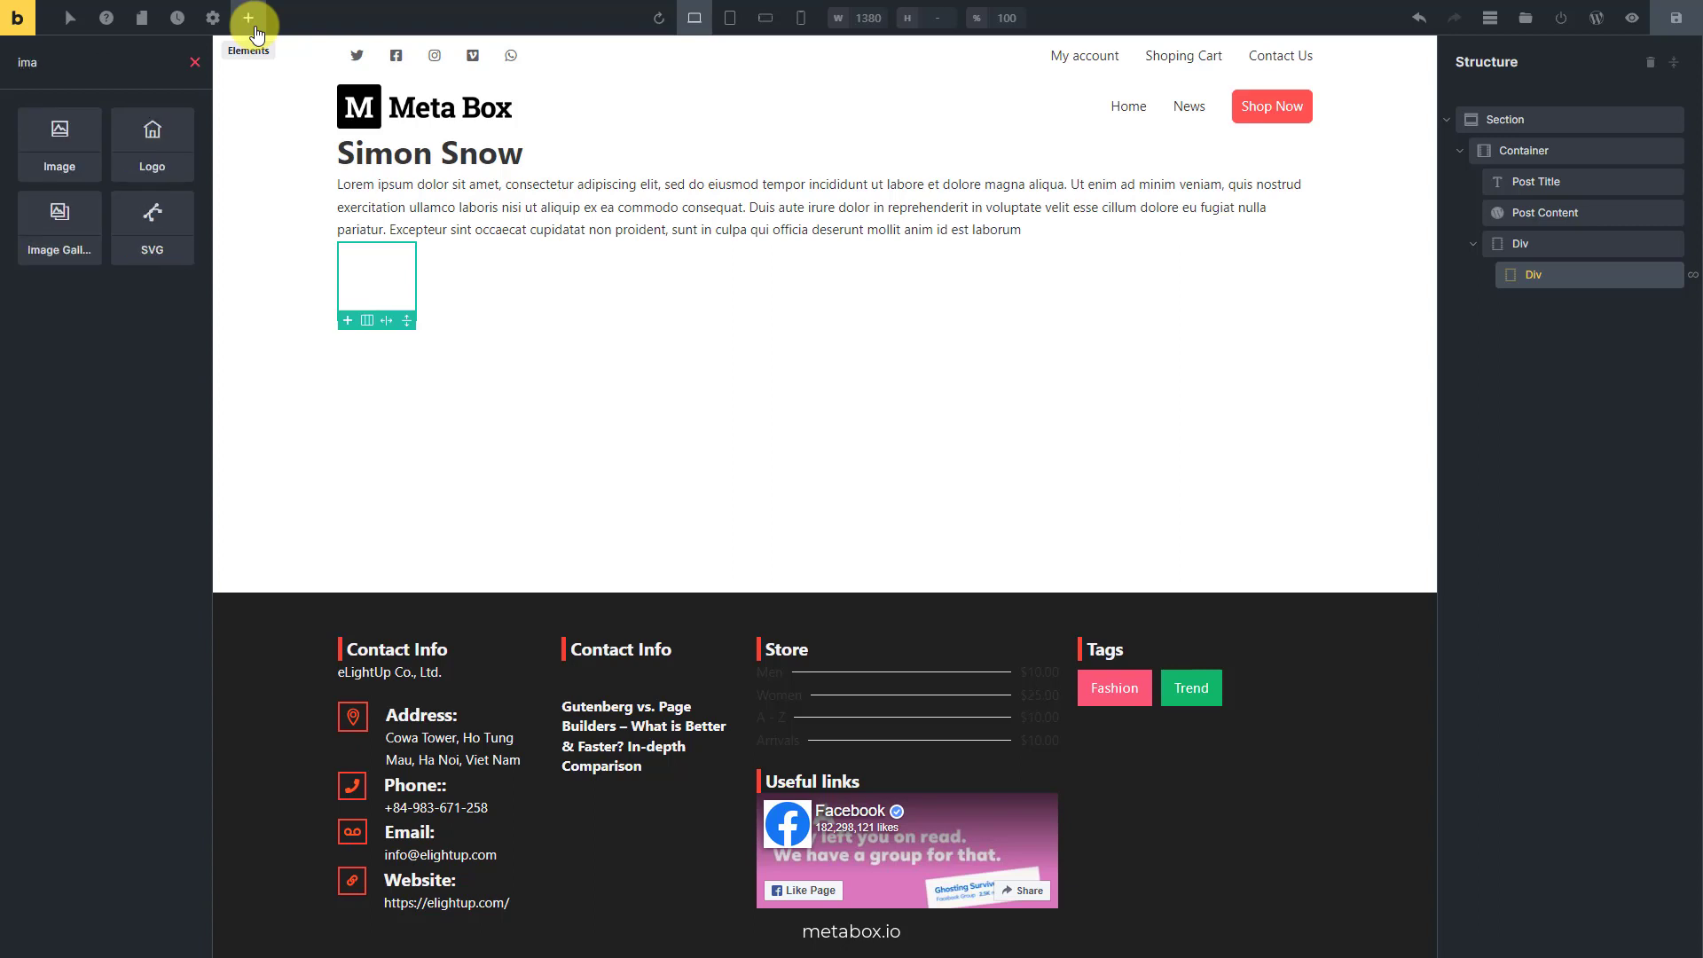
pyautogui.click(86, 135)
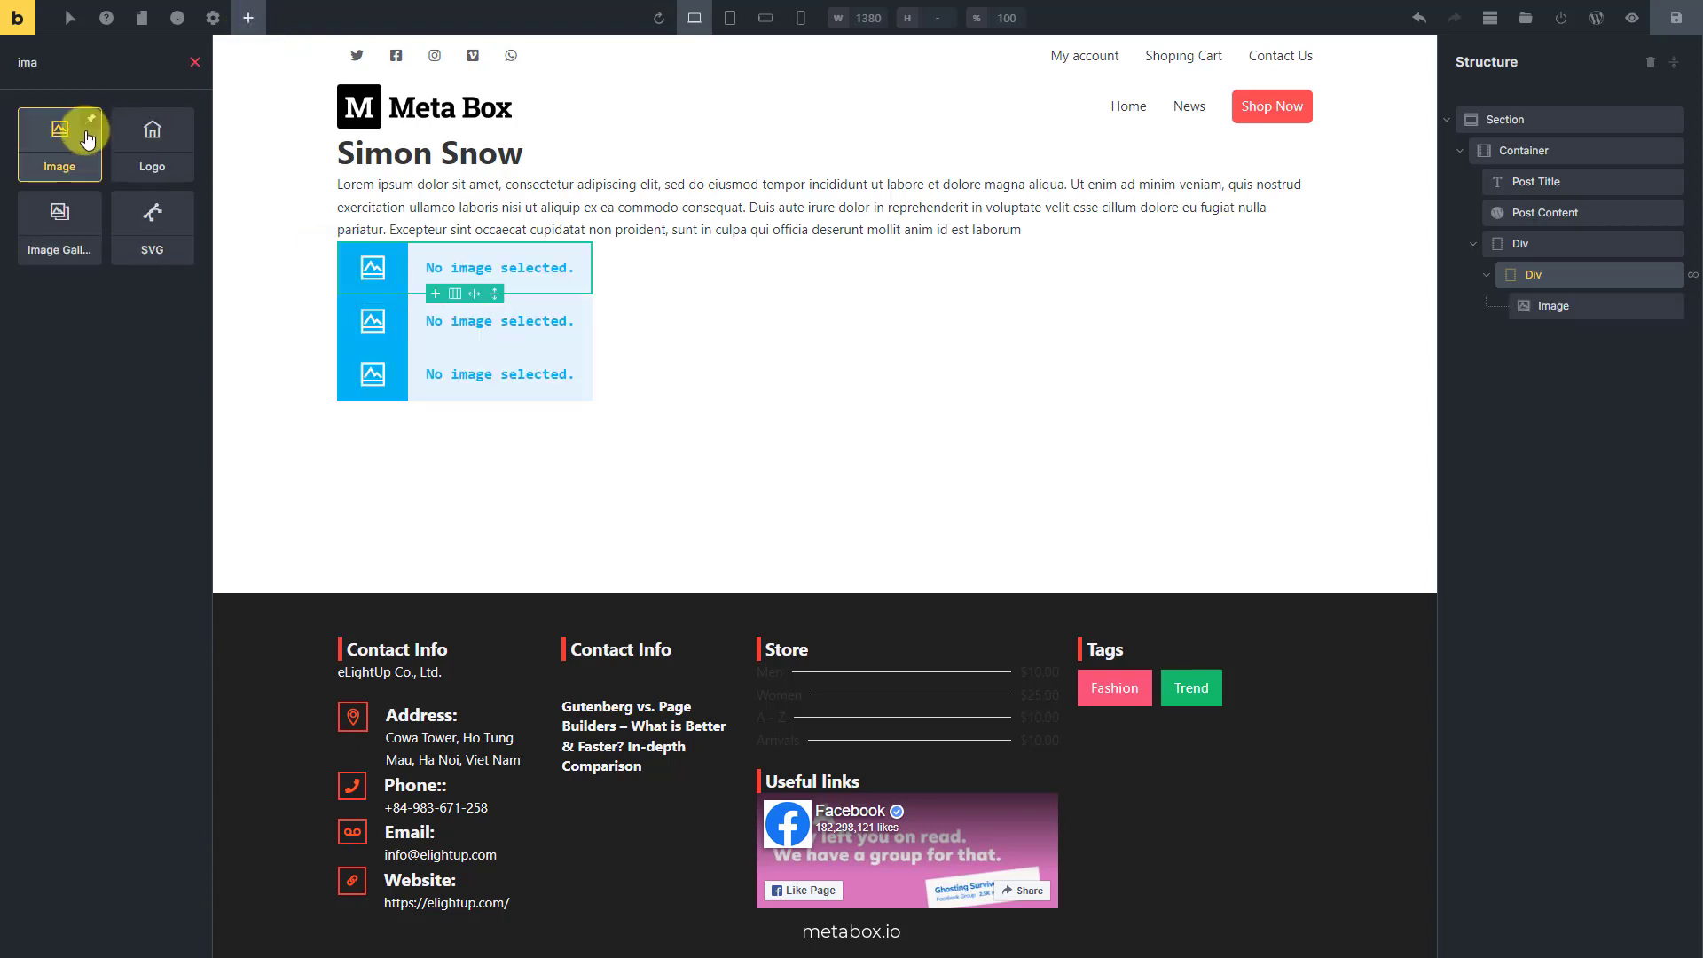
pyautogui.click(1520, 309)
pyautogui.click(181, 263)
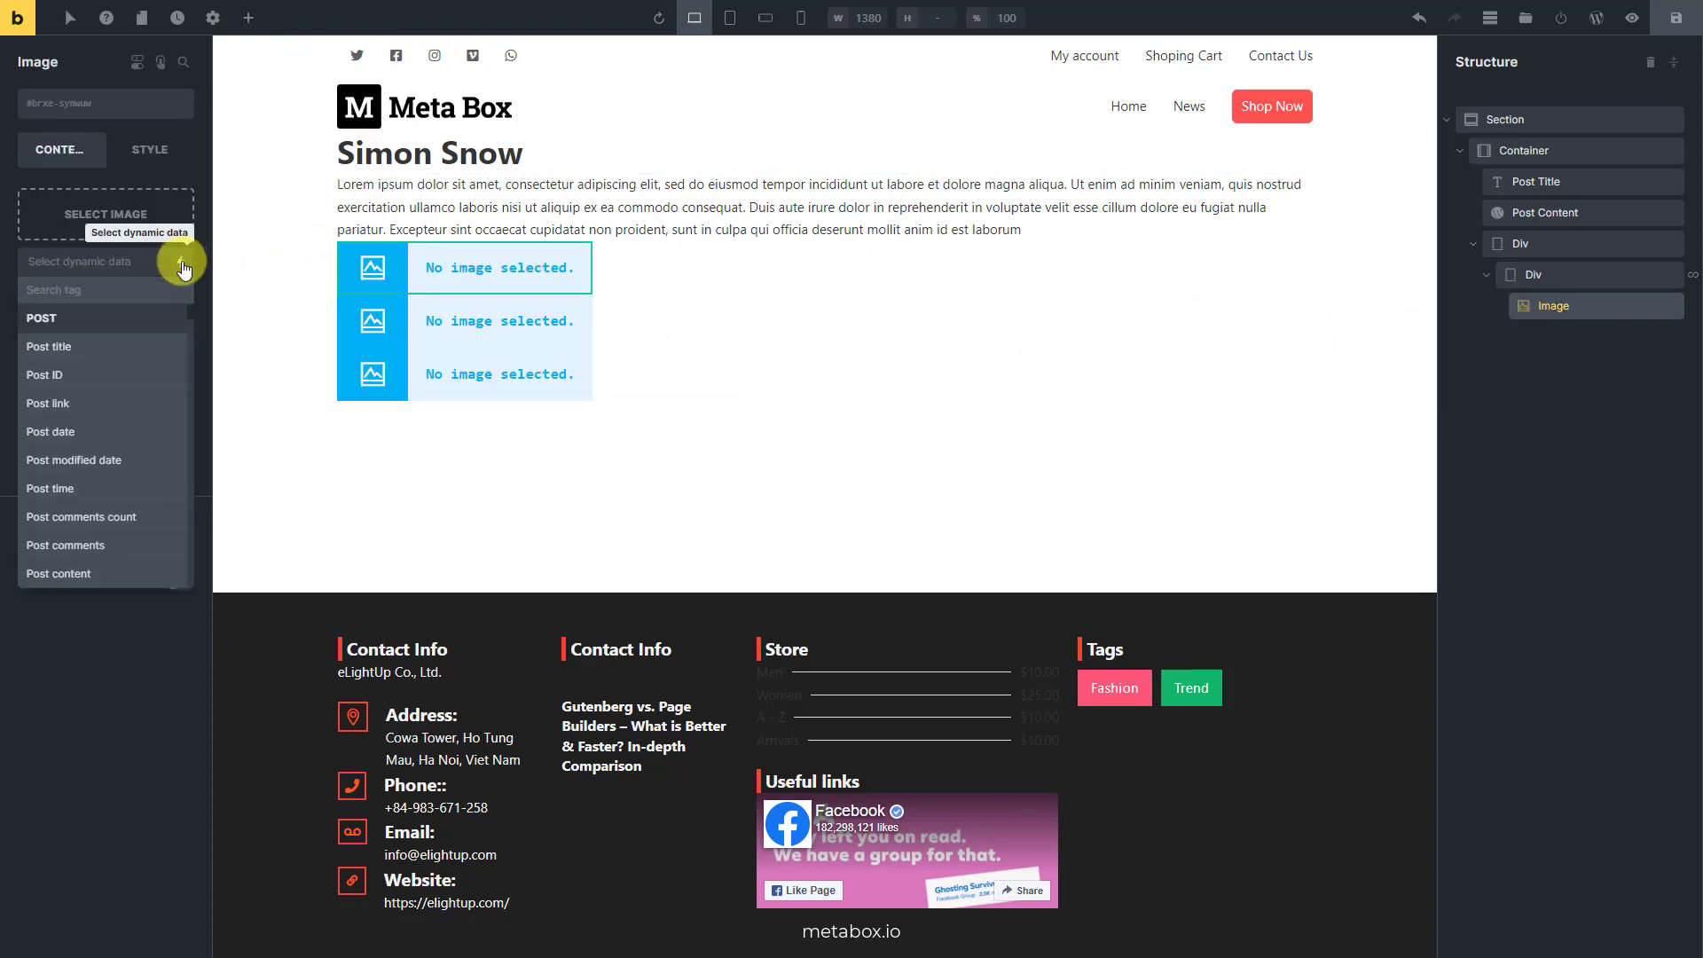
pyautogui.scroll(-3, 171, 355)
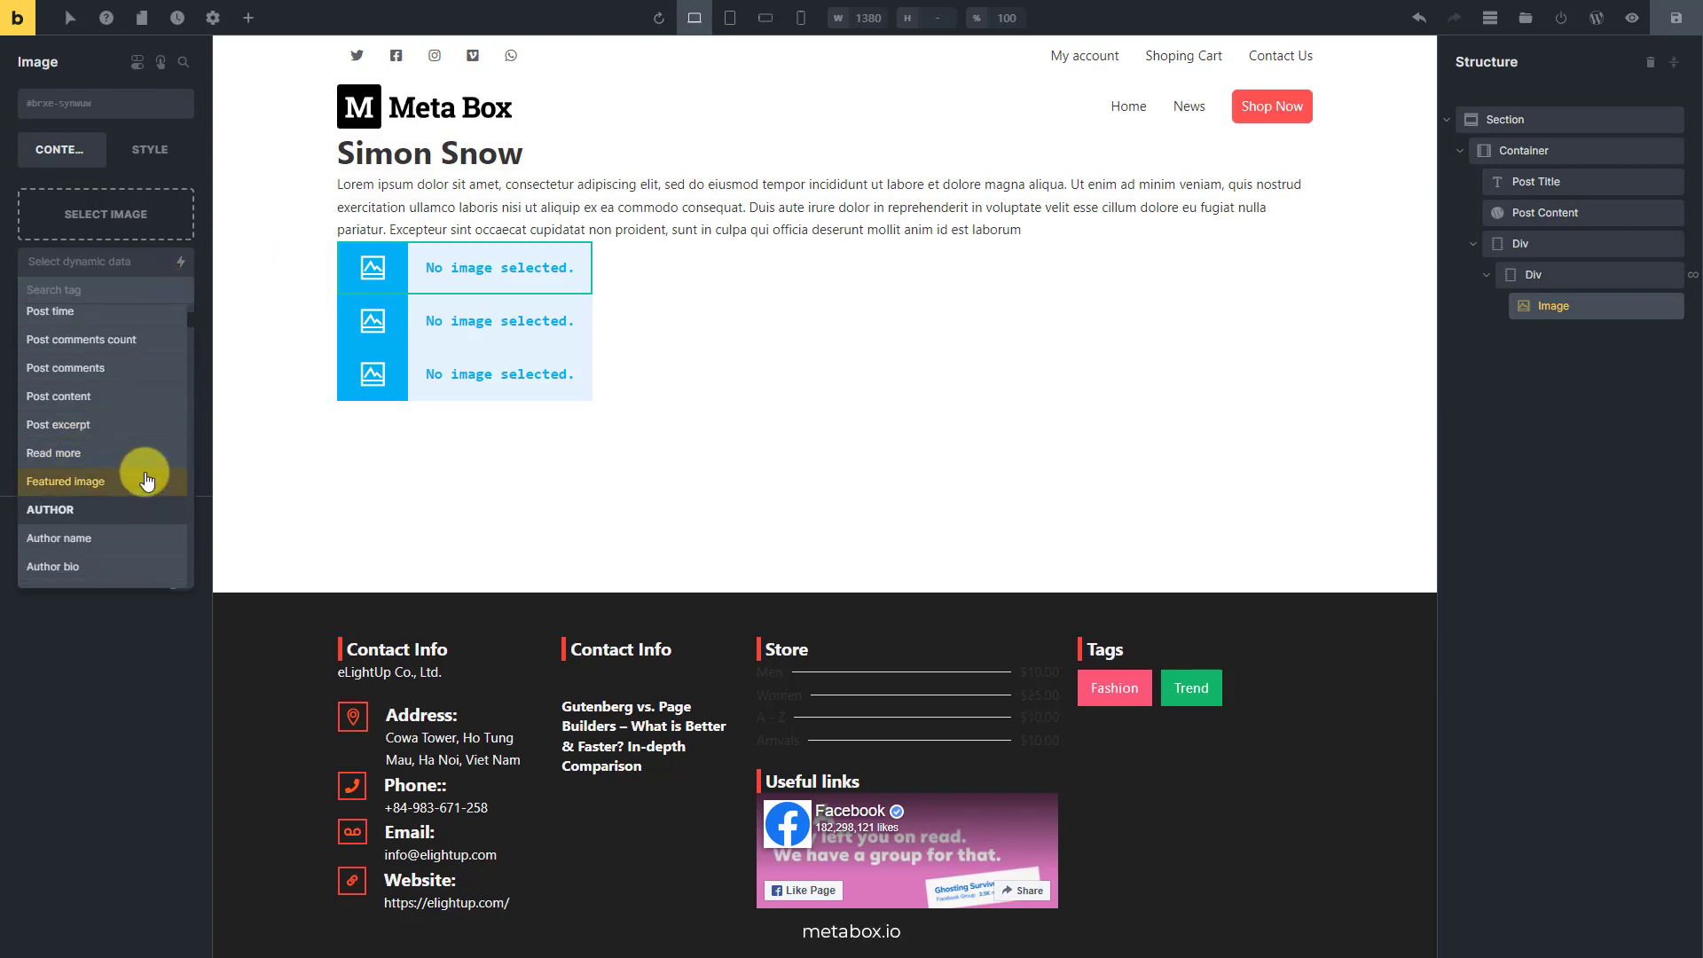
pyautogui.click(146, 479)
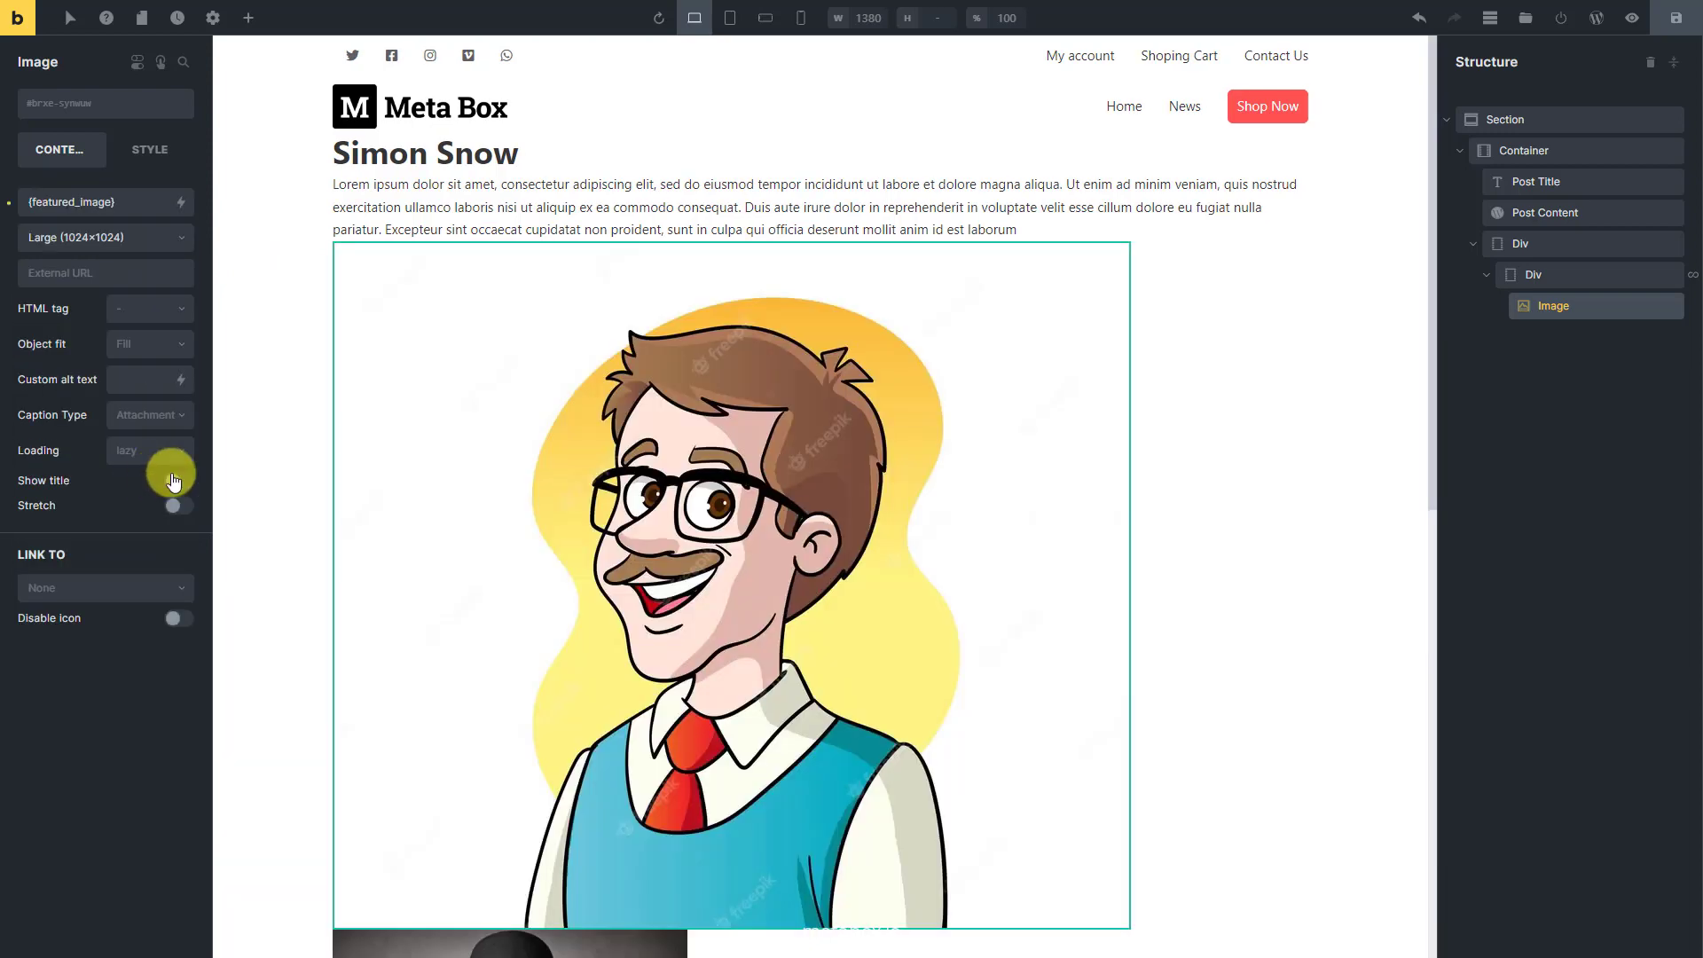
pyautogui.scroll(-3, 416, 476)
pyautogui.scroll(-5, 416, 476)
pyautogui.scroll(8, 416, 477)
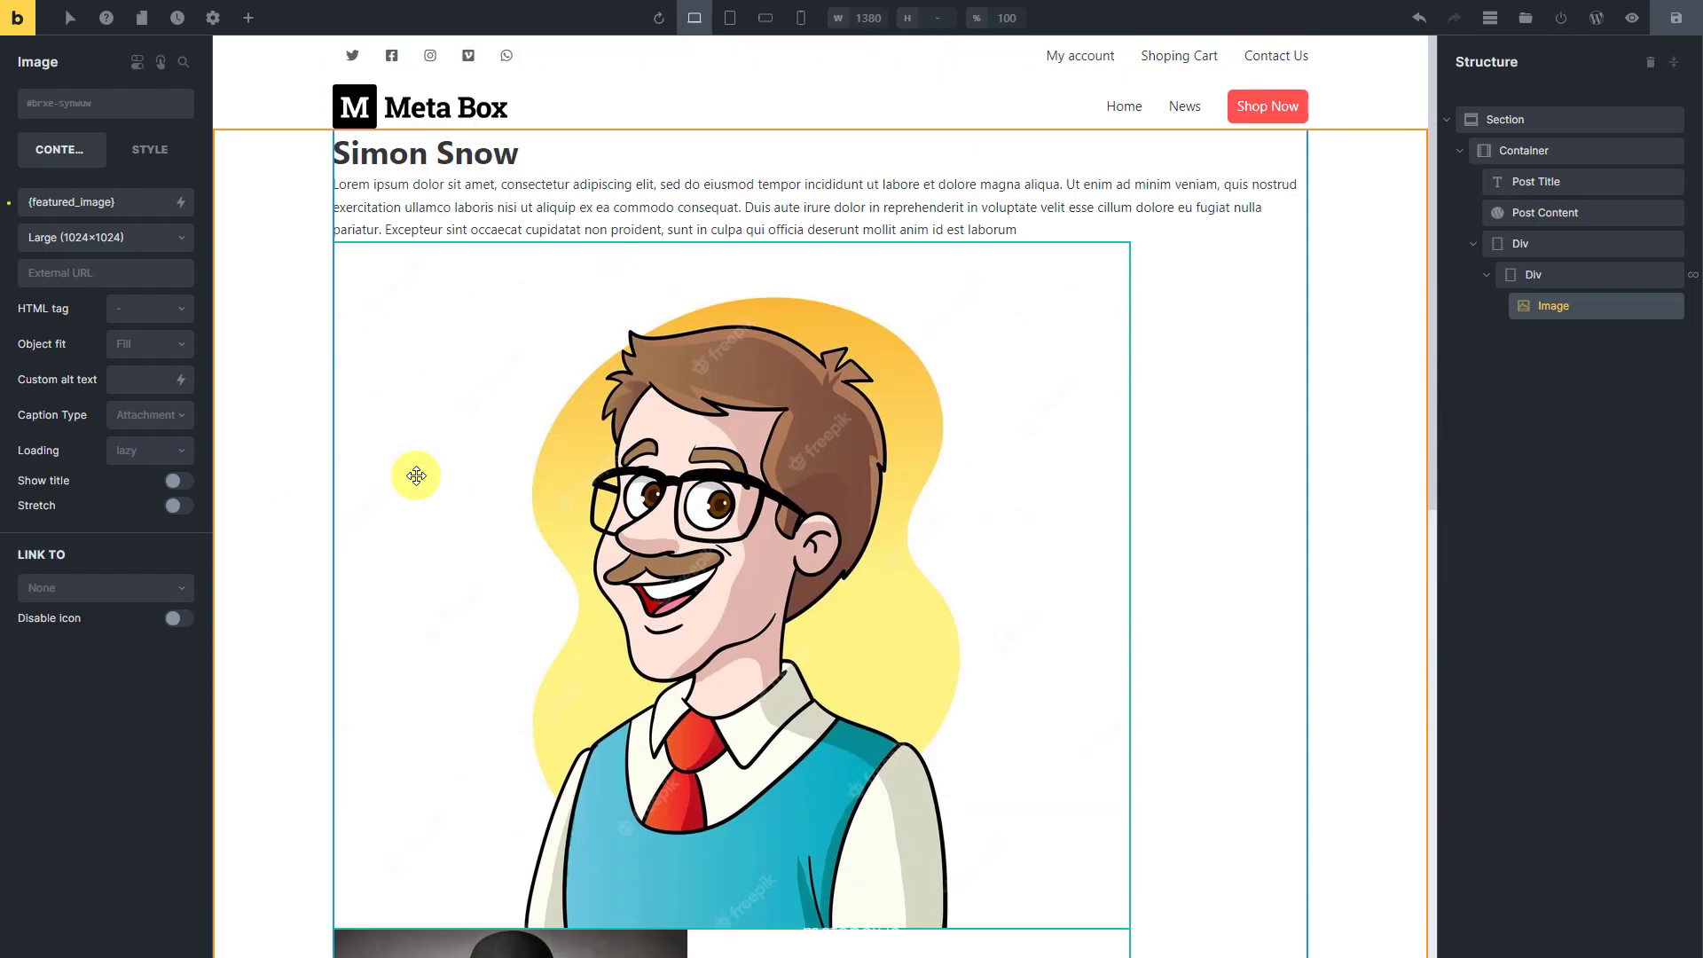
# Add a Post Title element below the image inside the looped Div
pyautogui.click(247, 17)
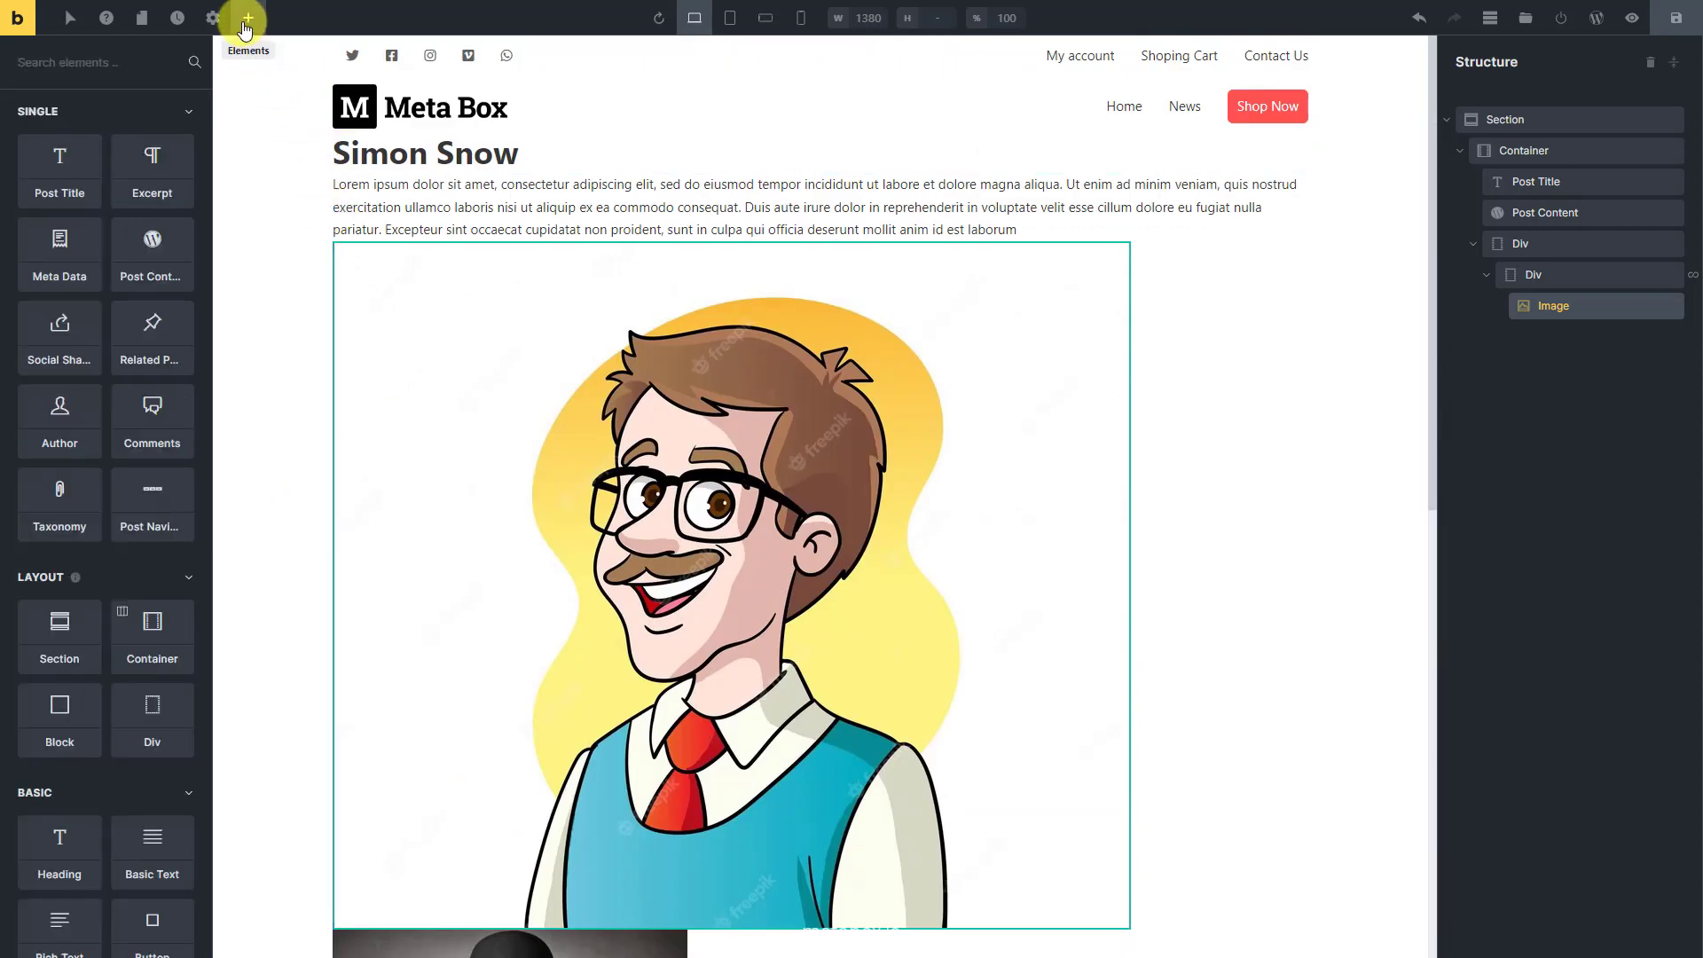
pyautogui.click(89, 168)
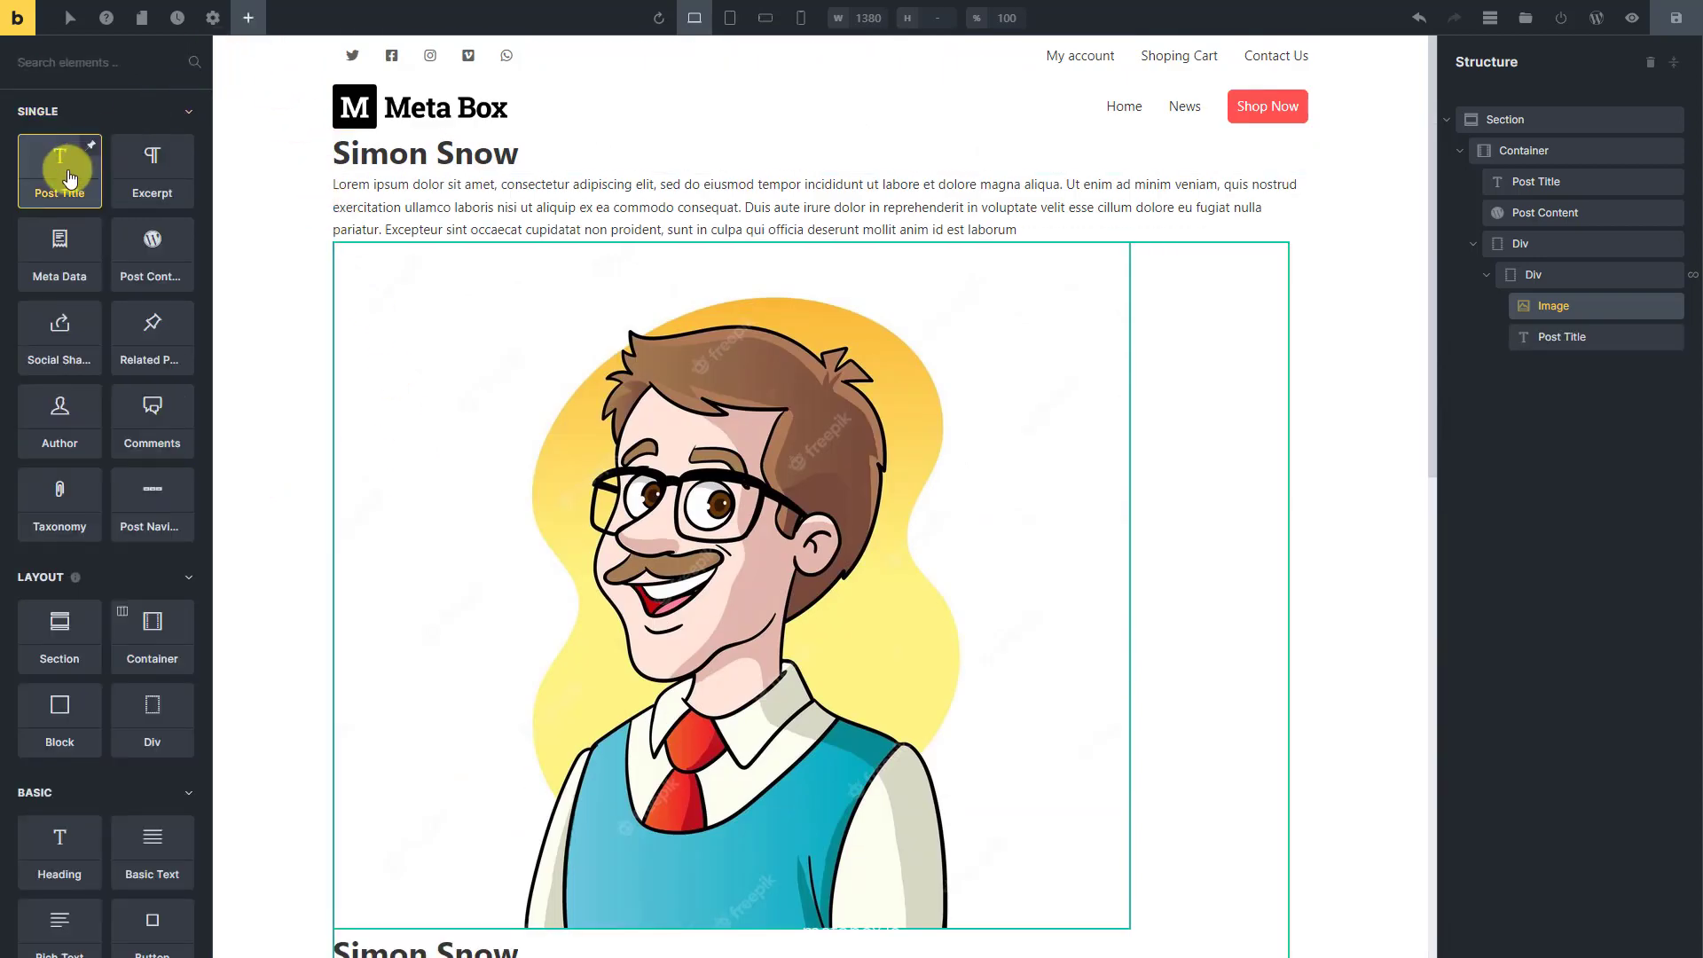
pyautogui.moveTo(70, 178); pyautogui.dragTo(264, 258)
pyautogui.scroll(-8, 263, 256)
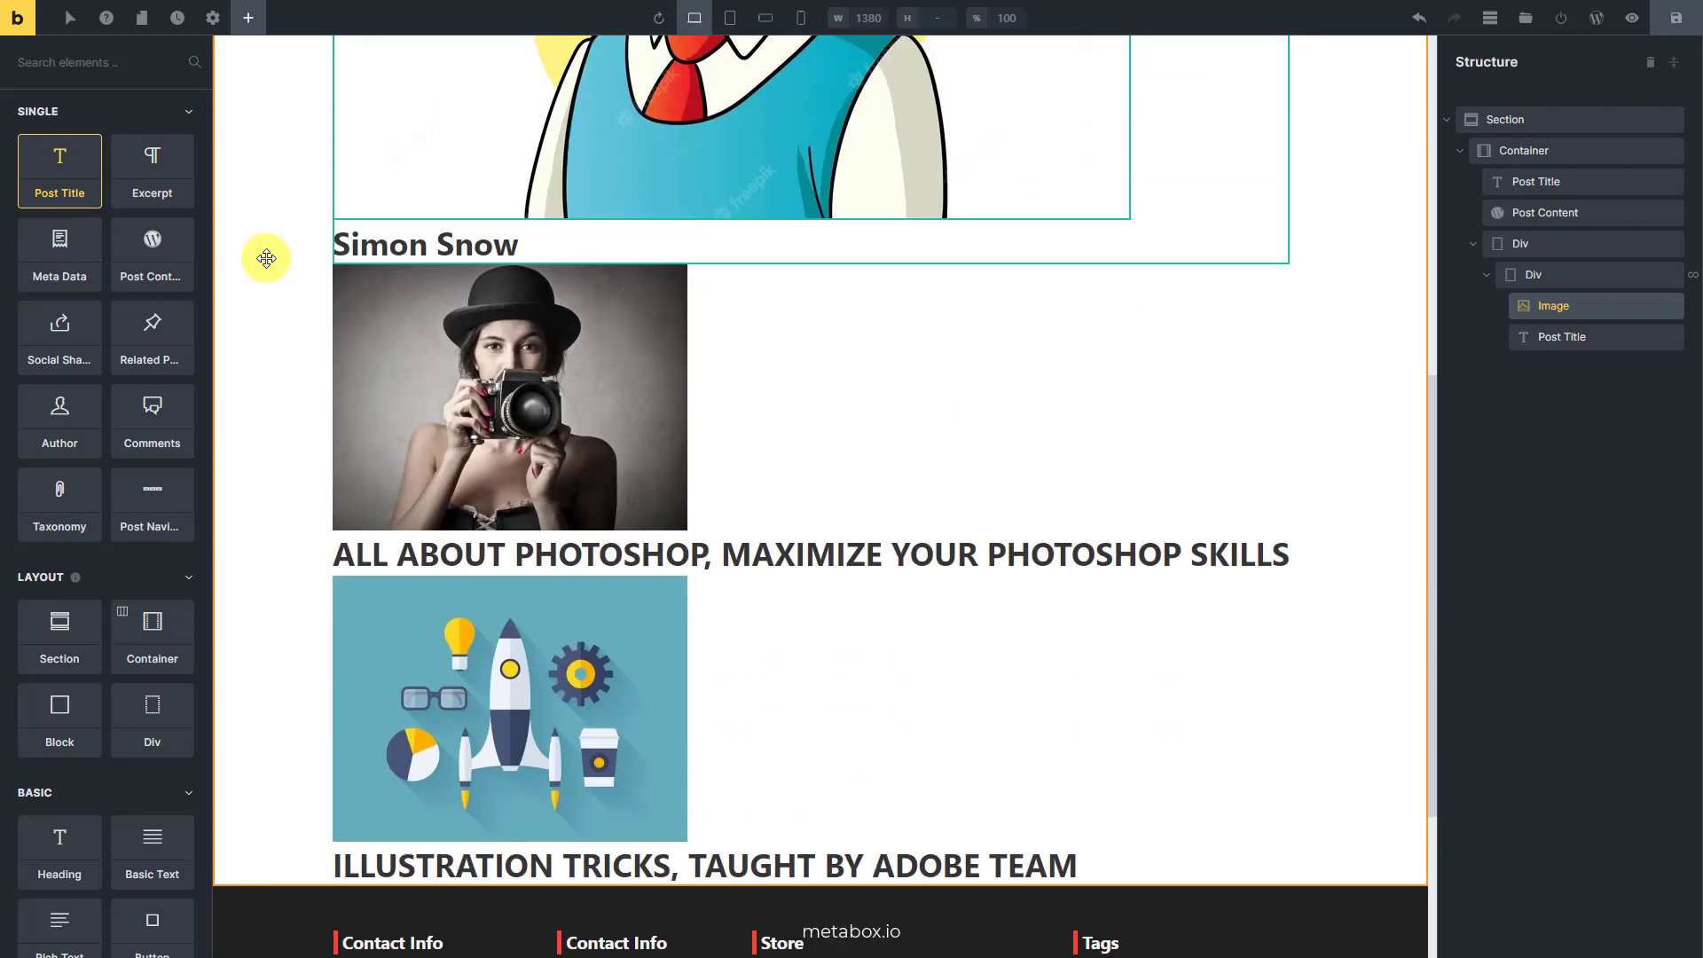
# Add a Rich Text element to the looped Div and replace its placeholder text with "Type:"
pyautogui.click(1513, 280)
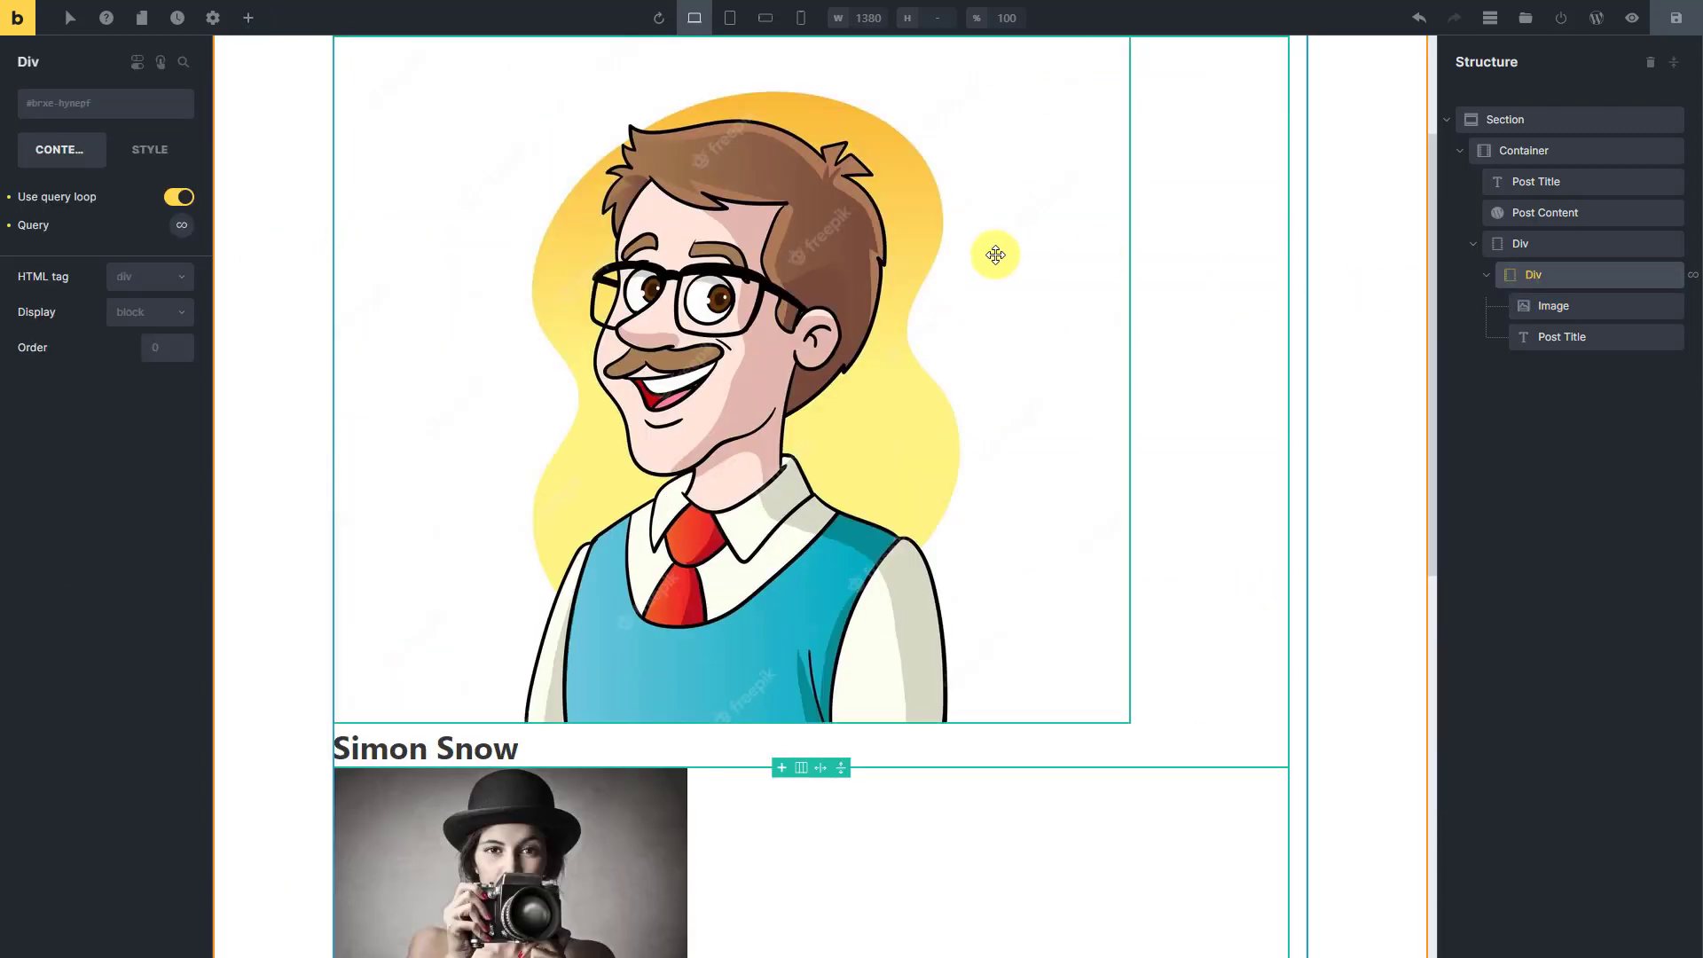
pyautogui.click(248, 18)
pyautogui.write('ri')
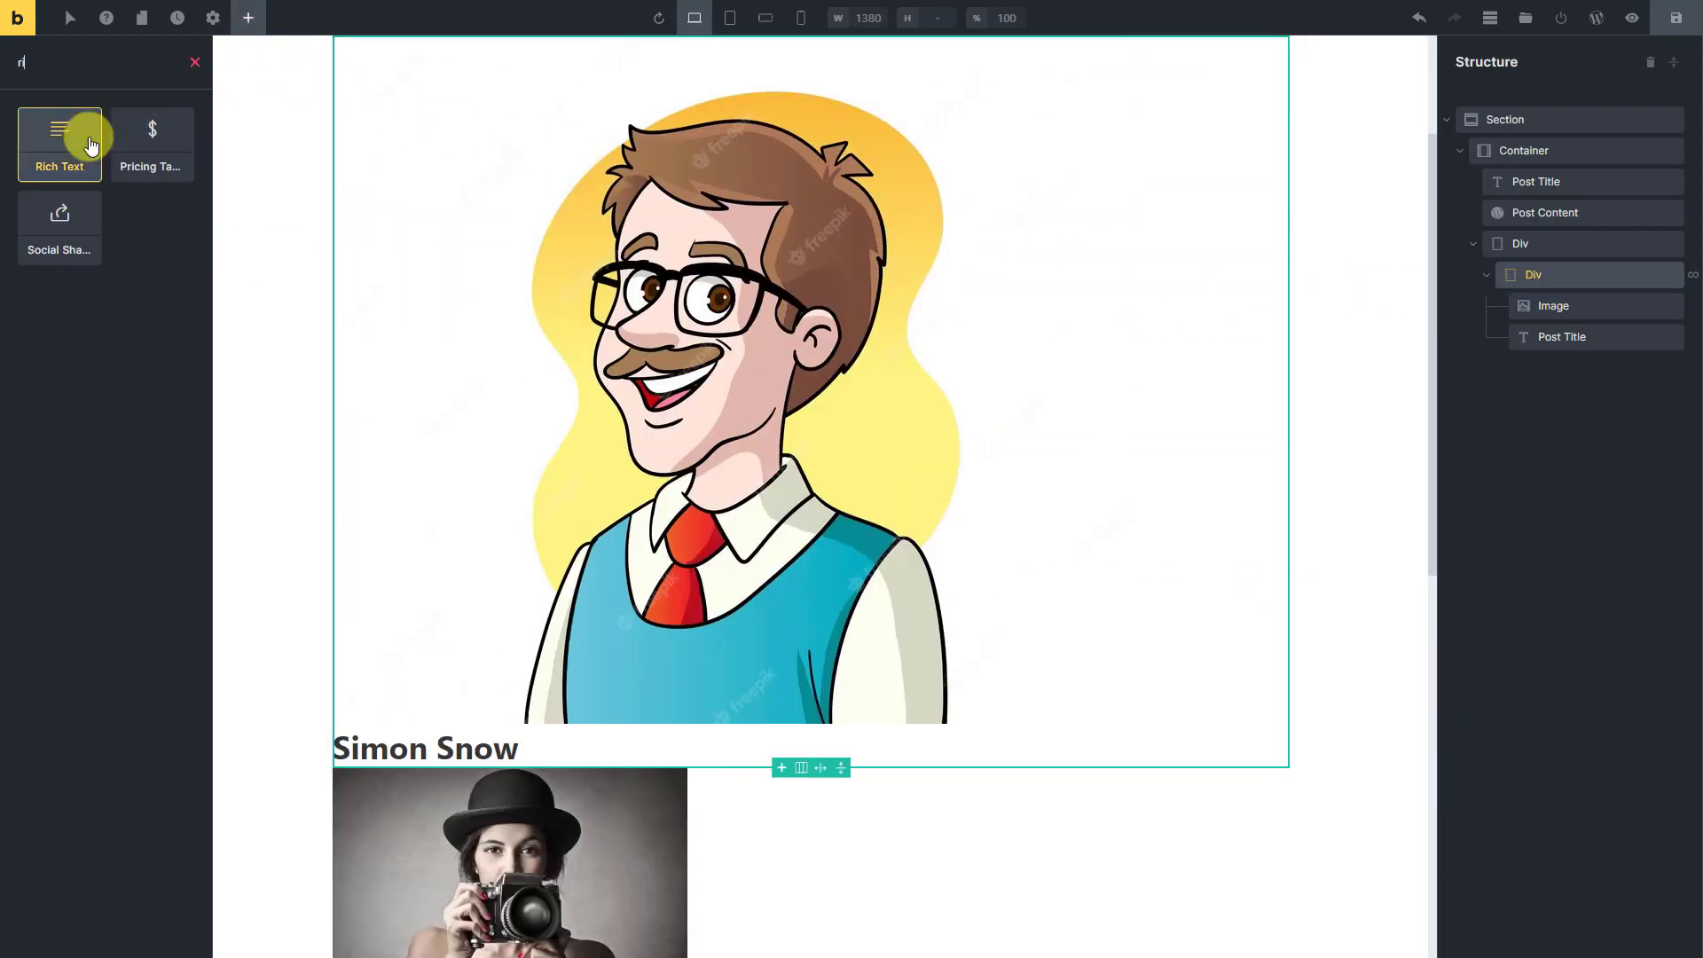
pyautogui.click(91, 146)
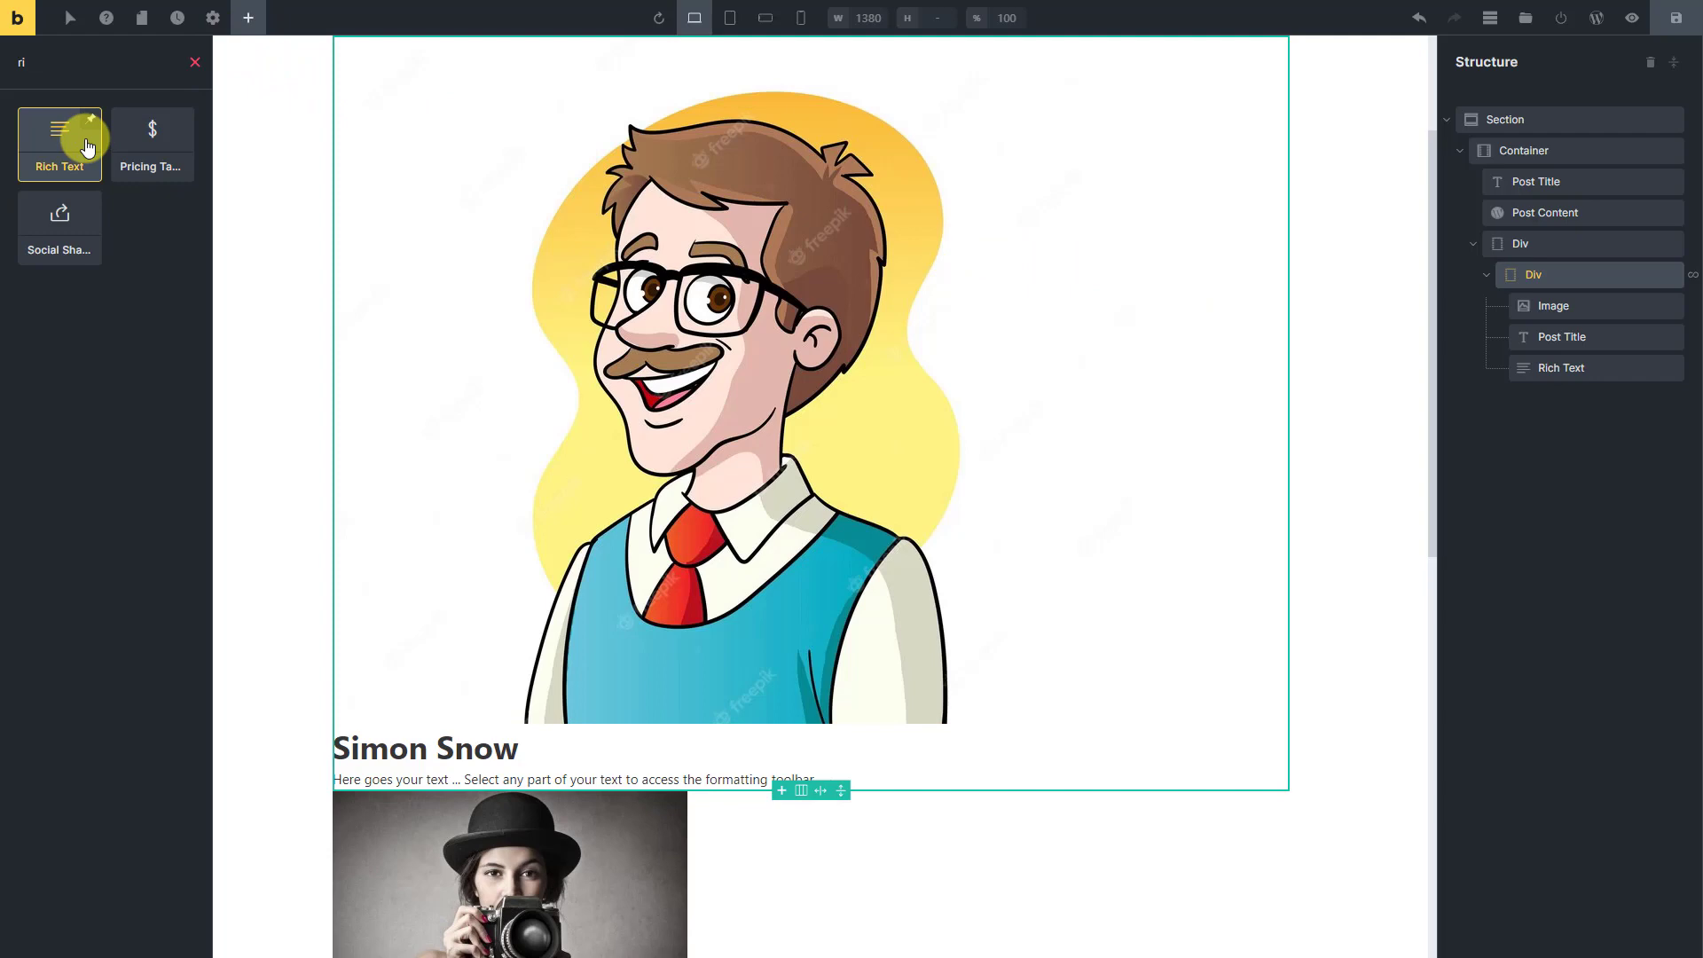
pyautogui.click(1522, 366)
pyautogui.click(194, 376)
pyautogui.tripleClick(132, 281)
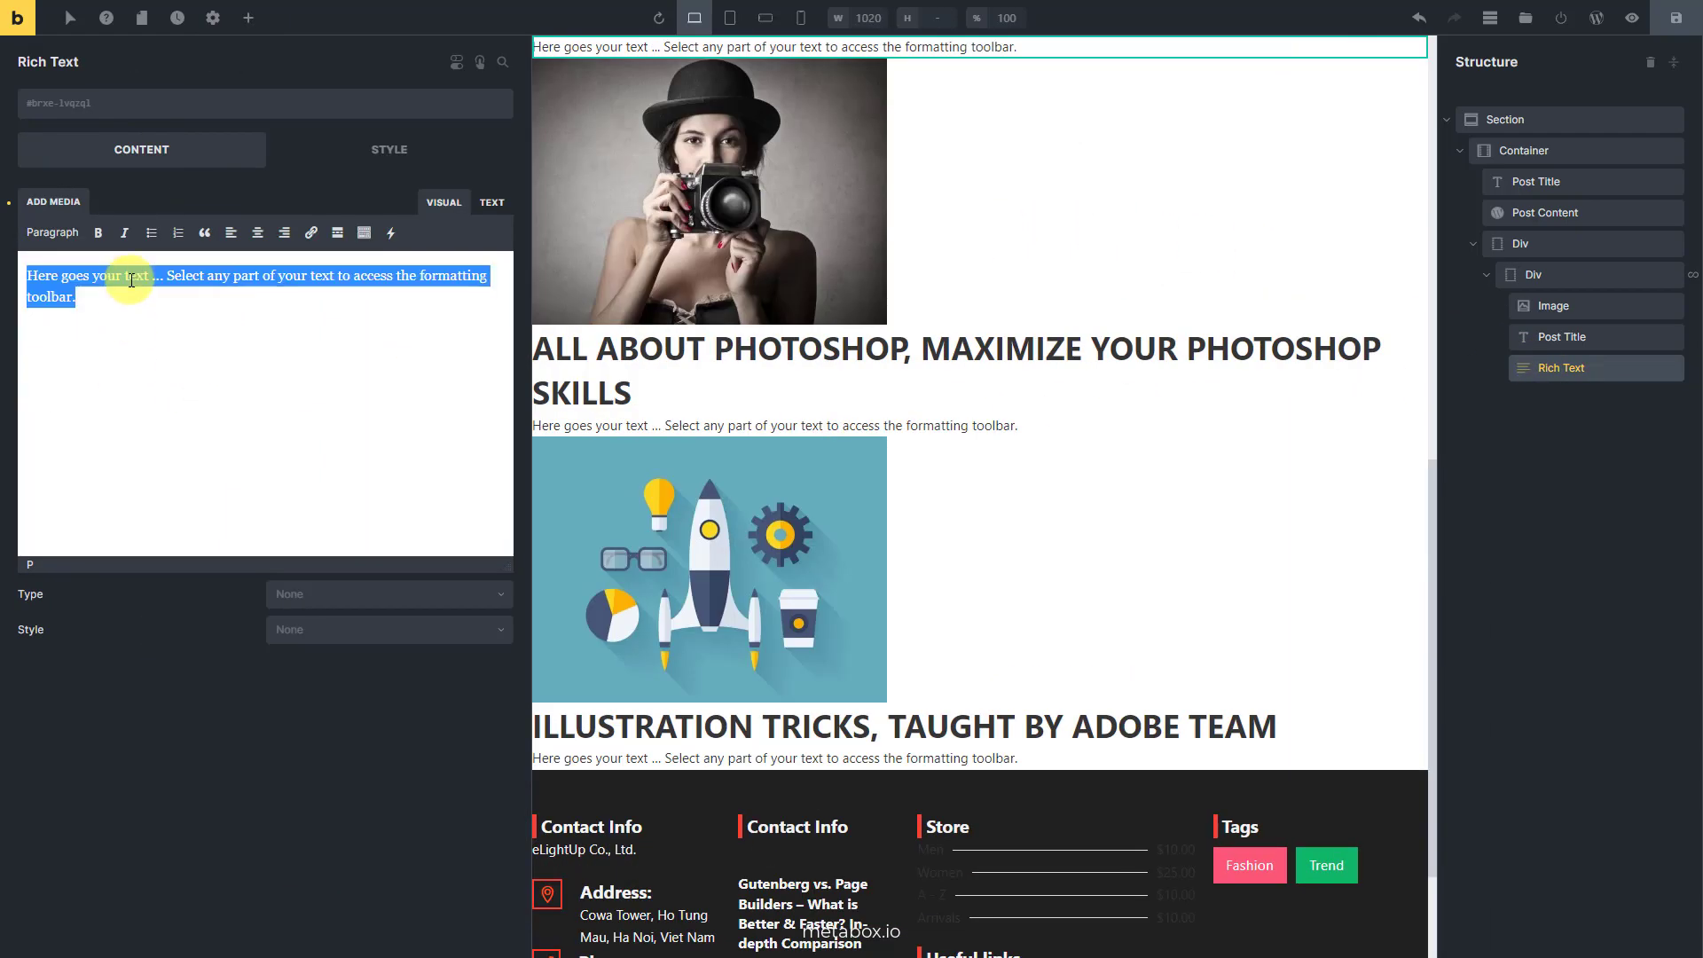
pyautogui.write('Type:')
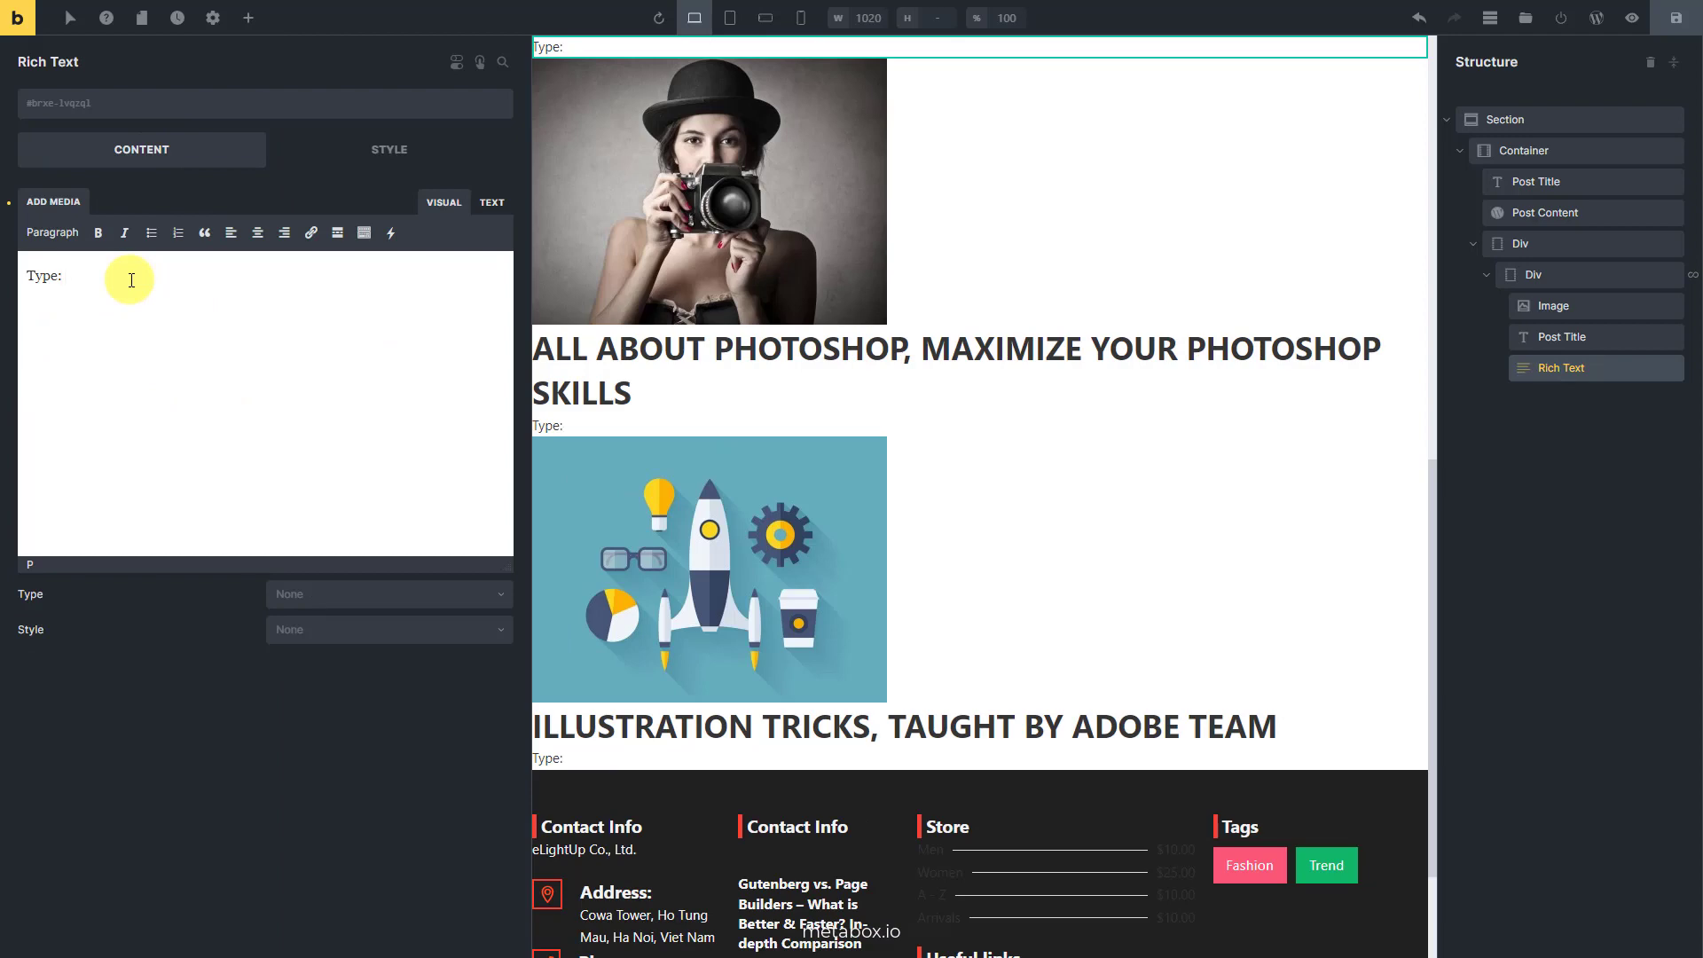
# Insert the Meta Box (Courses) dynamic tag {mb_course_type} after the label in the Rich Text element and make the word "Type" bold
pyautogui.click(389, 247)
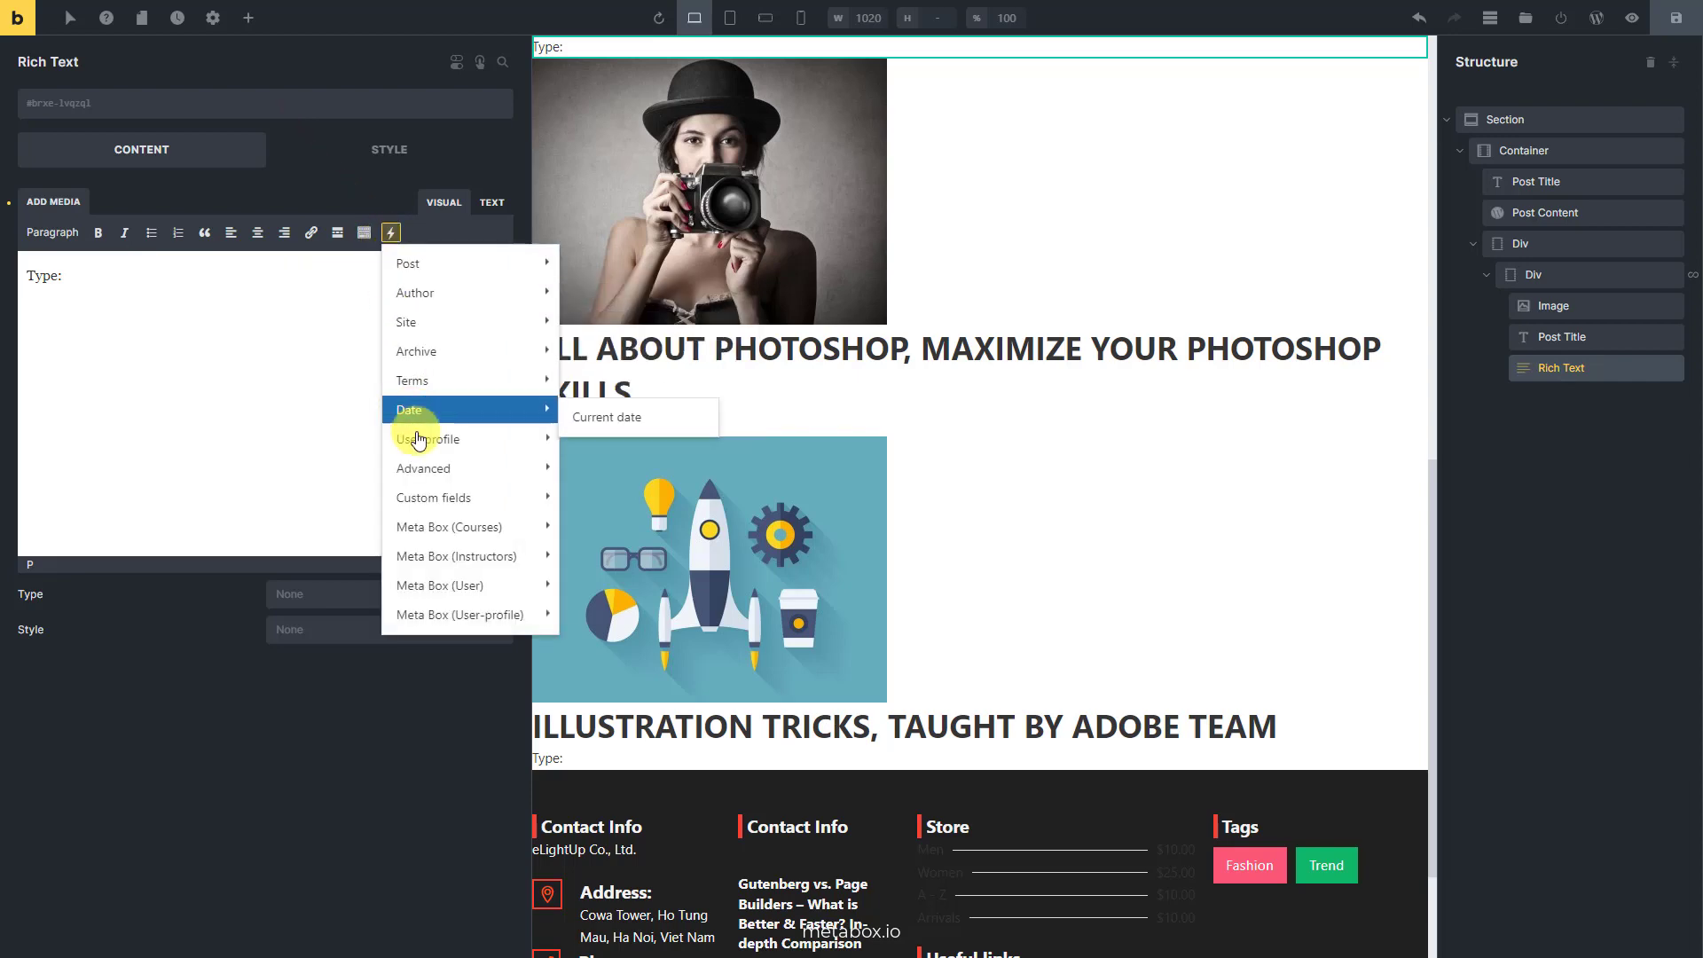
pyautogui.moveTo(422, 527)
pyautogui.click(582, 536)
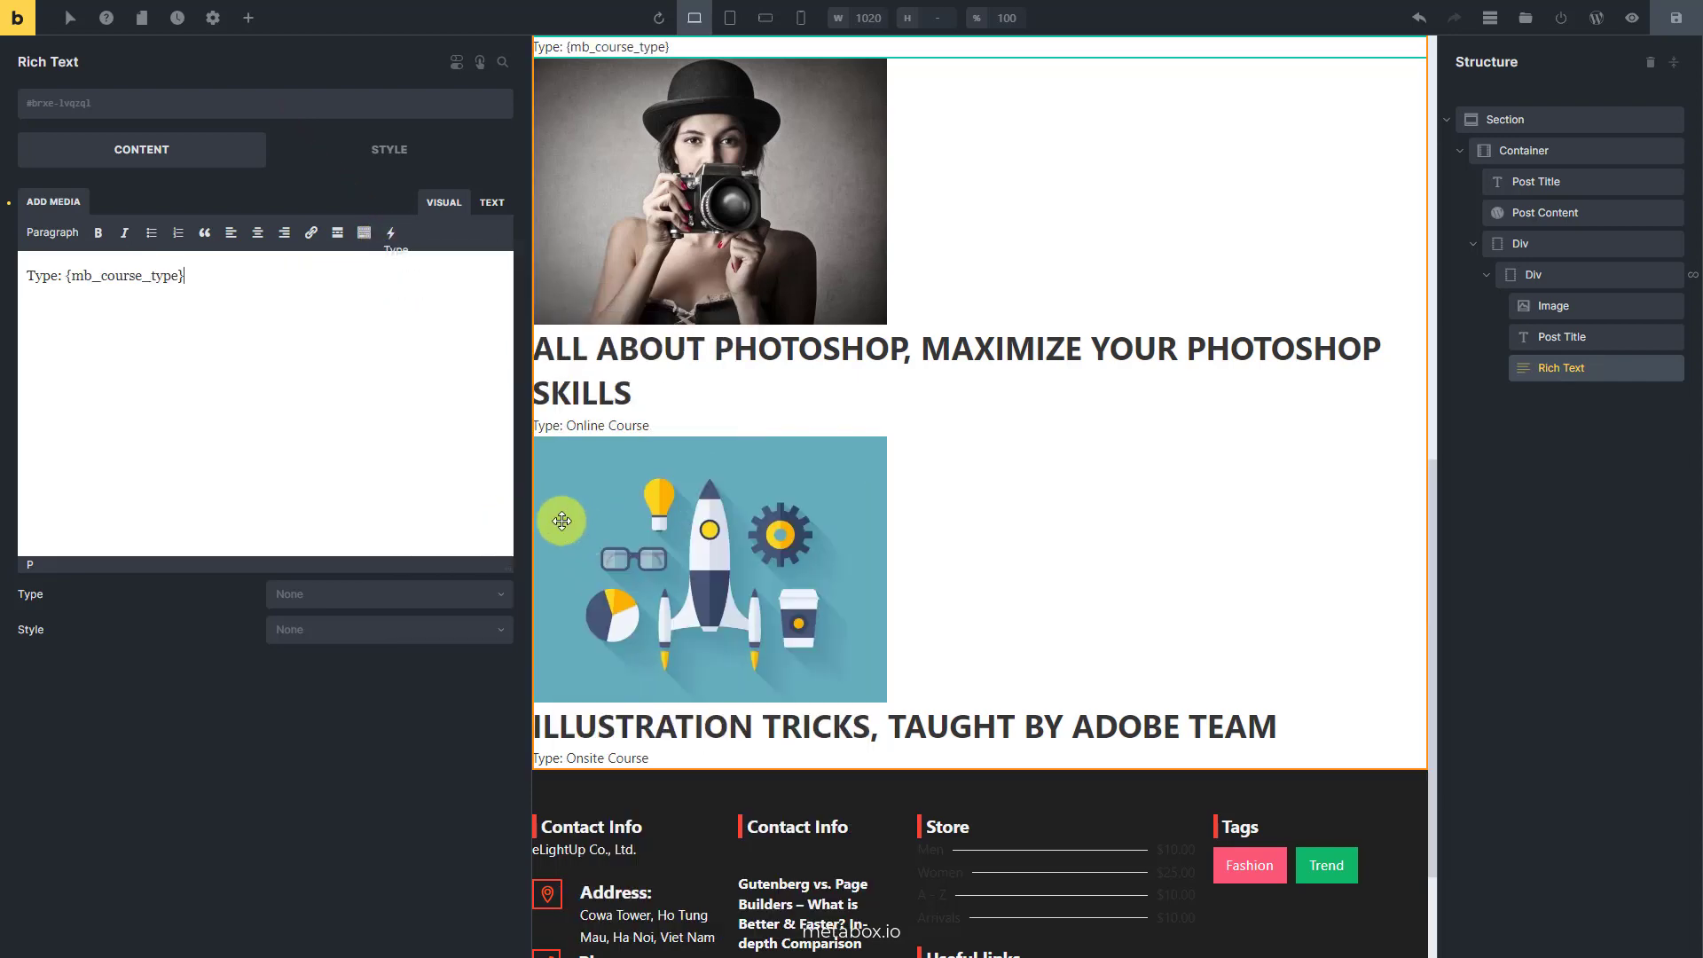
pyautogui.doubleClick(41, 276)
pyautogui.click(97, 234)
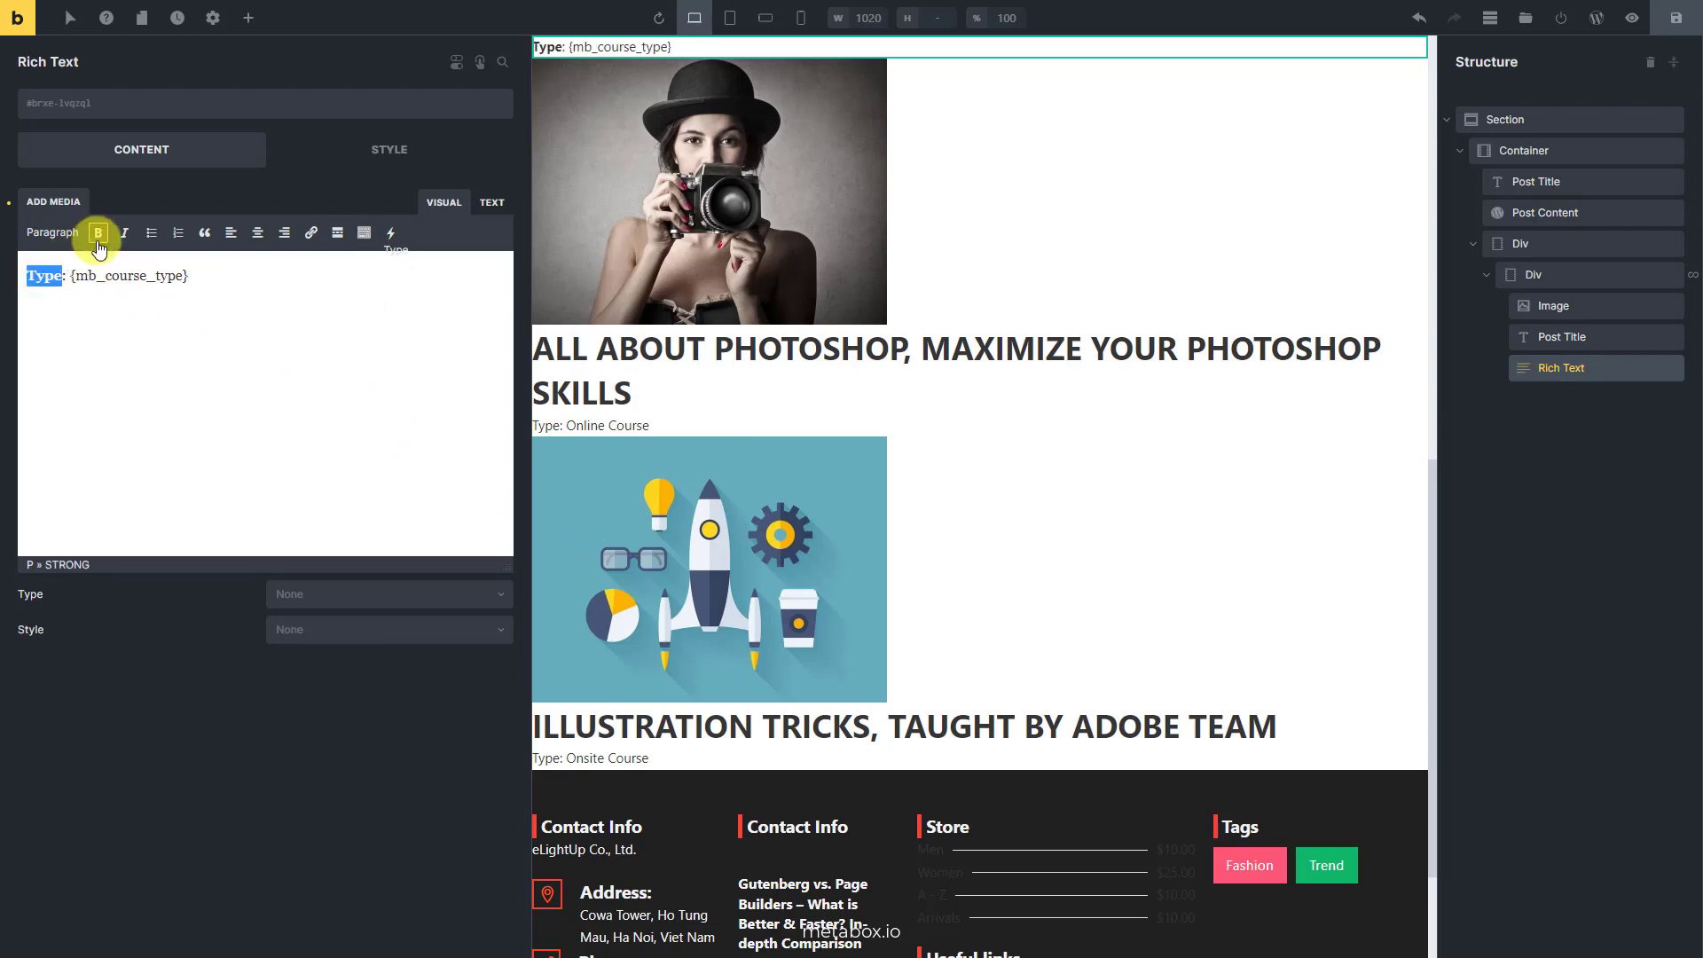
# Create two copies of the course type Rich Text element inside the looped Div
pyautogui.rightClick(1536, 377)
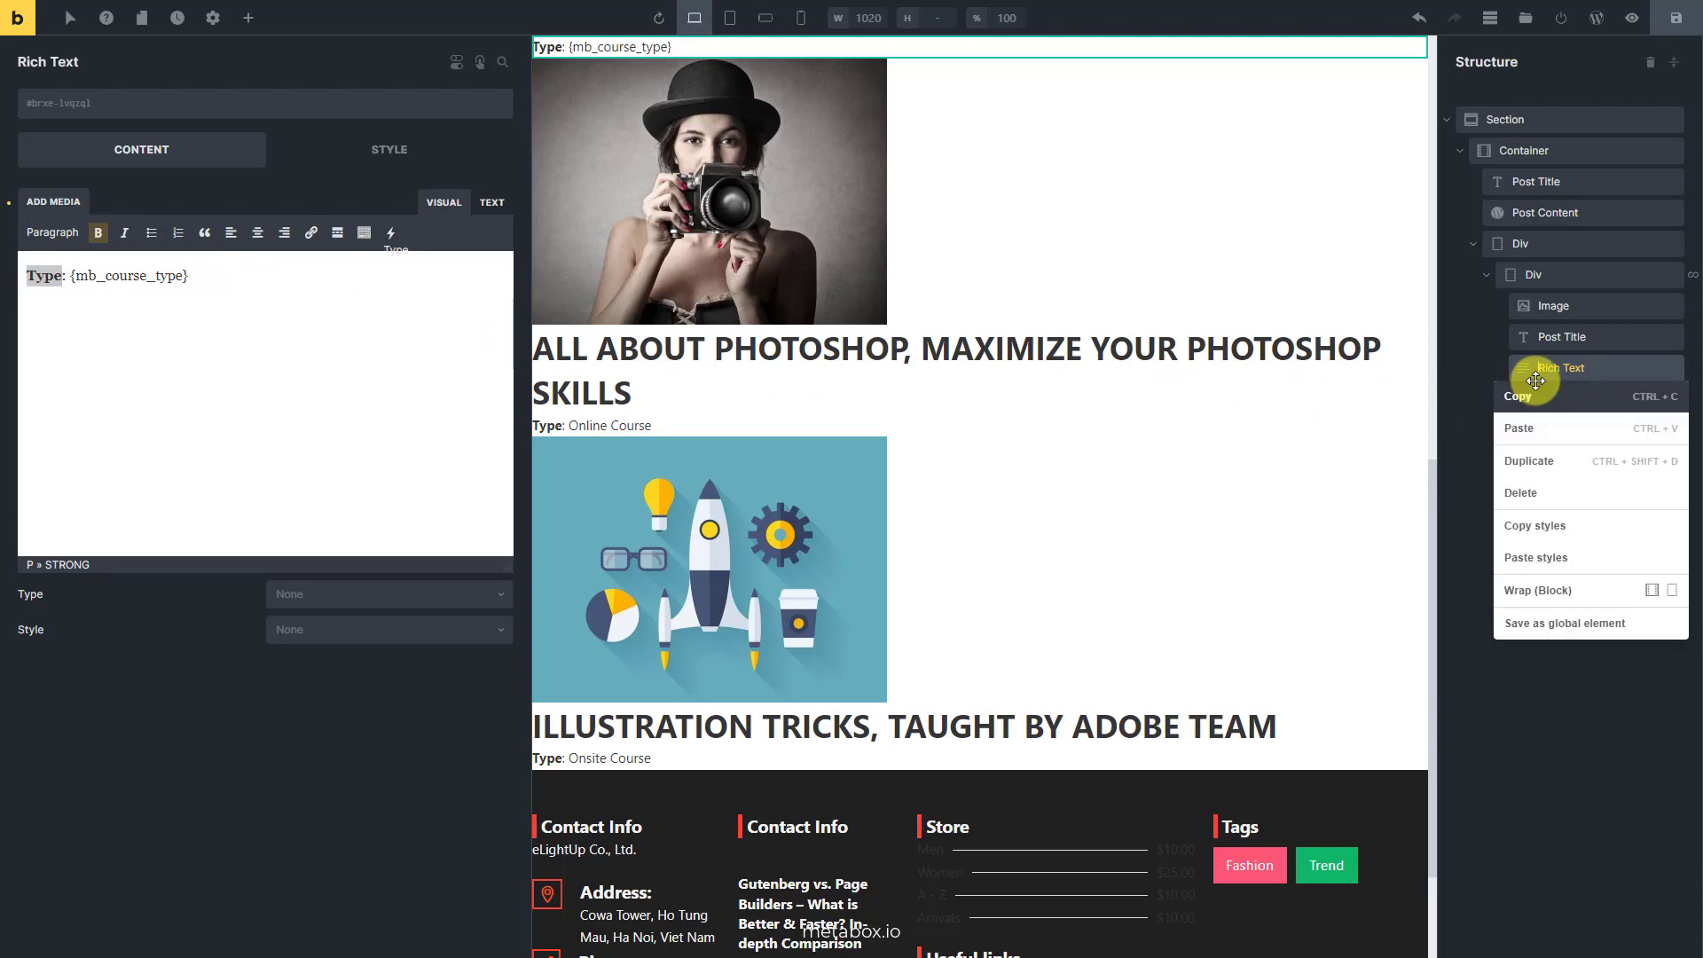
pyautogui.click(1519, 428)
pyautogui.rightClick(1544, 374)
pyautogui.click(1547, 420)
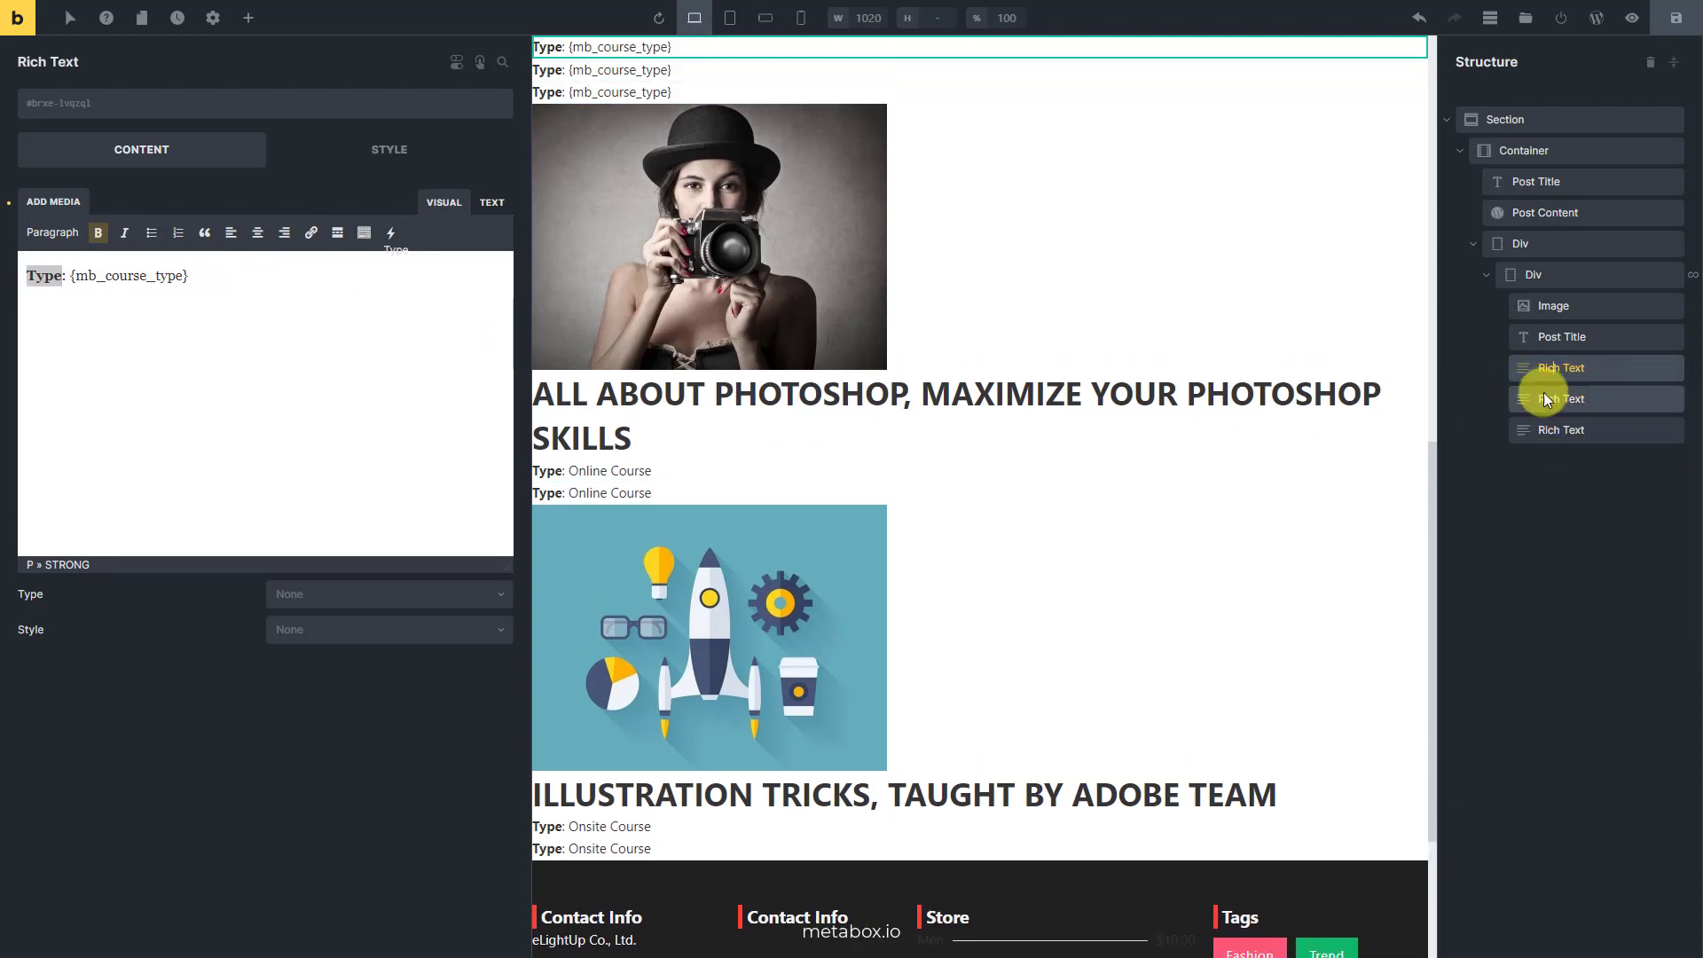
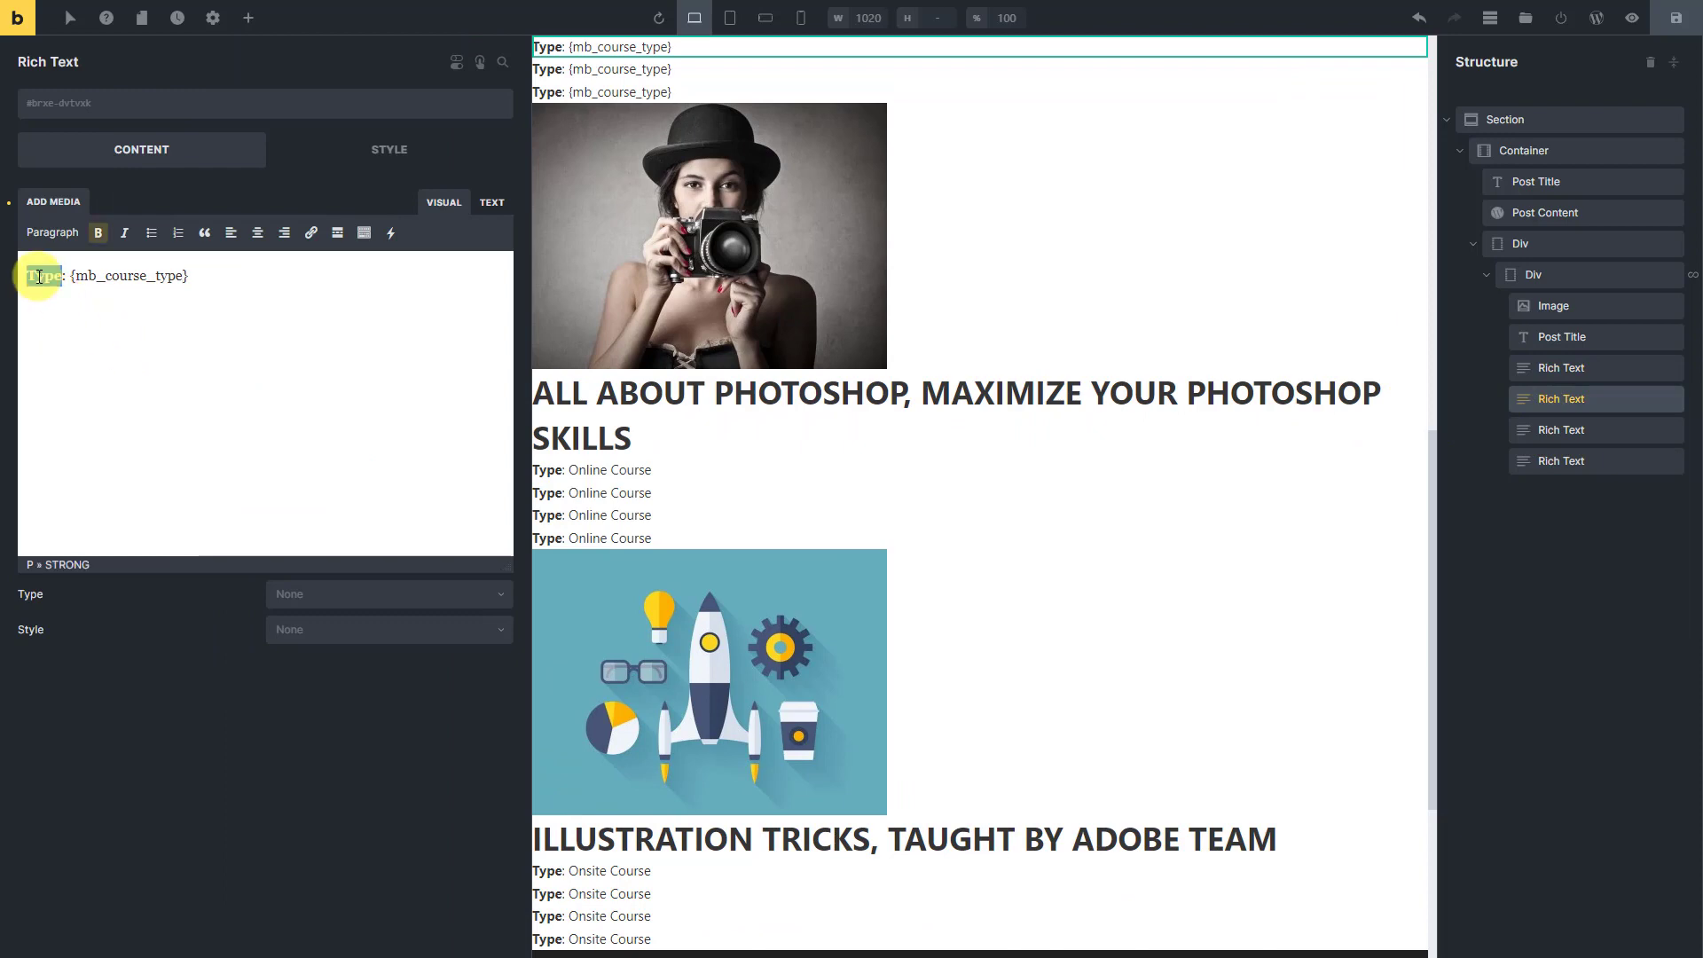
# Change the second Rich Text element in the looped Div to "Date: {mb_course_start_date} - {mb_course_end_date}" using the Meta Box (Courses) dynamic tags
pyautogui.write('Date:')
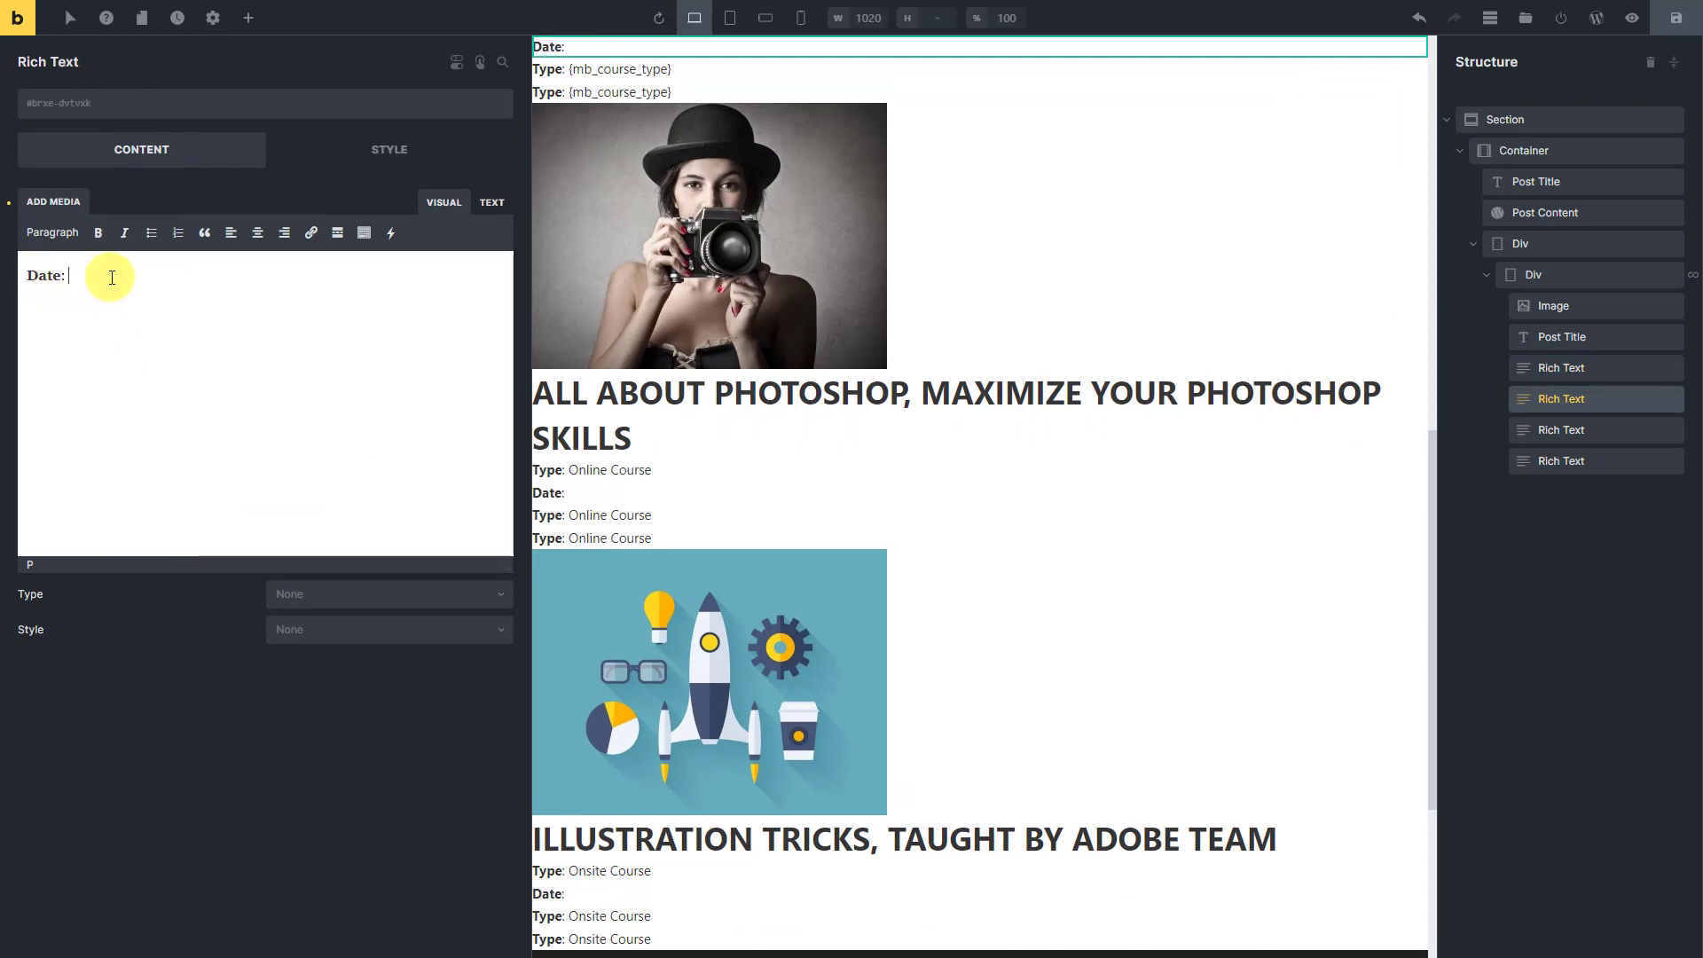
pyautogui.click(391, 232)
pyautogui.moveTo(528, 538)
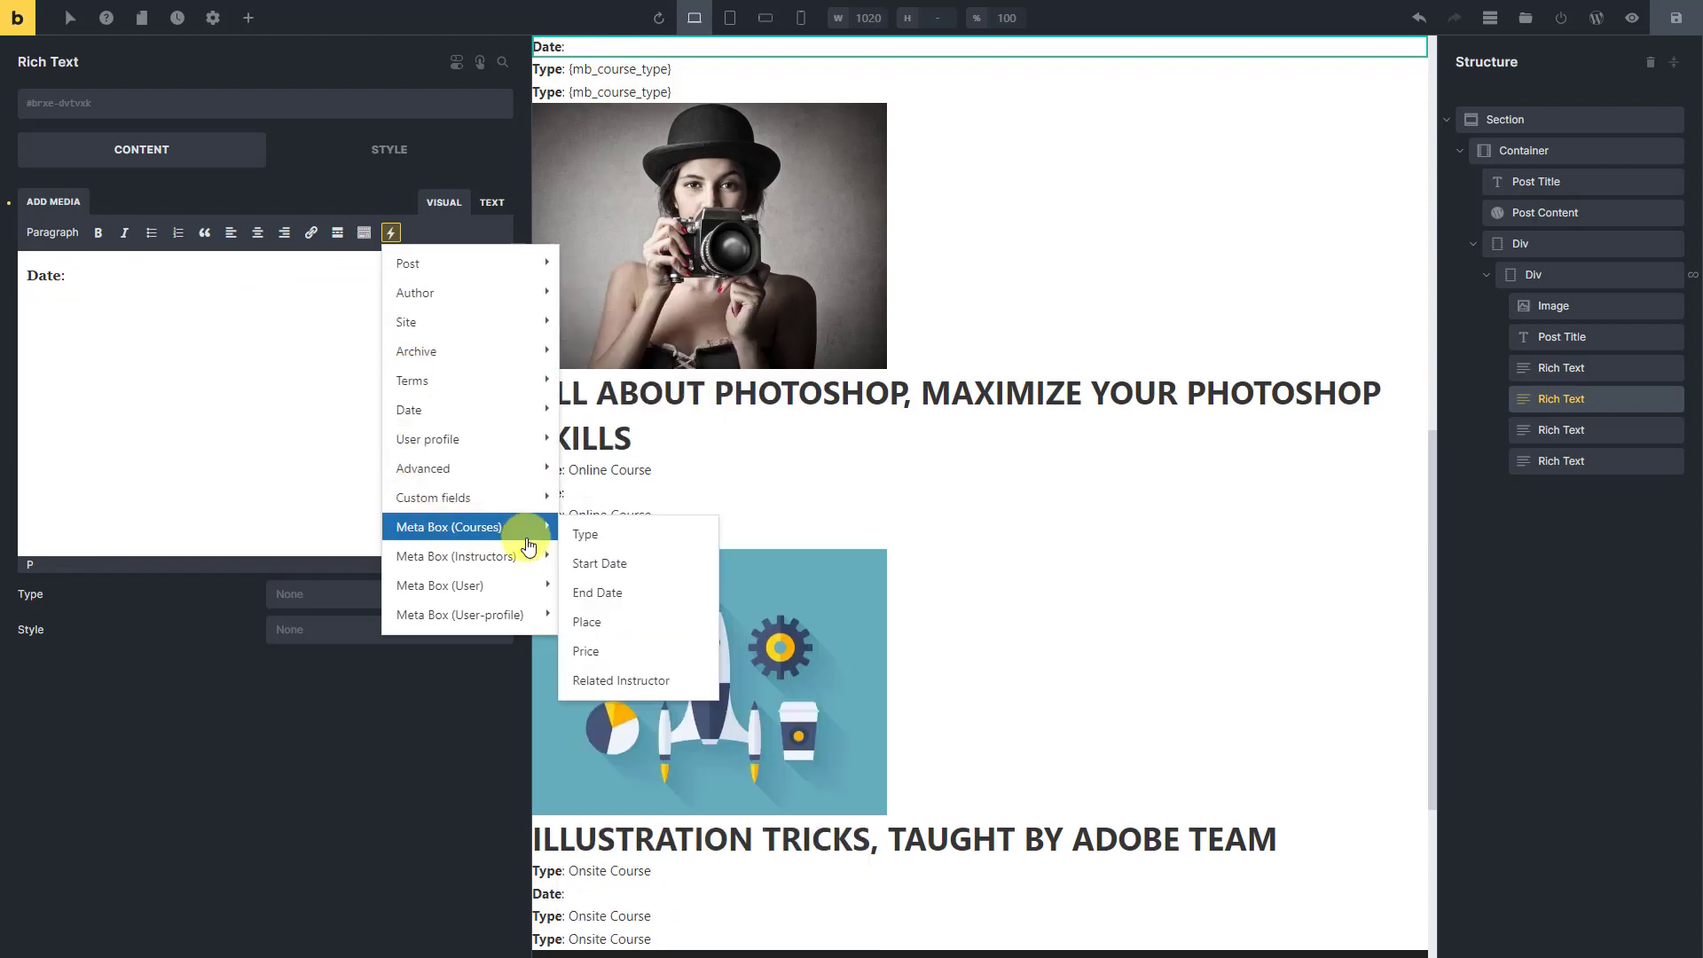
pyautogui.click(585, 564)
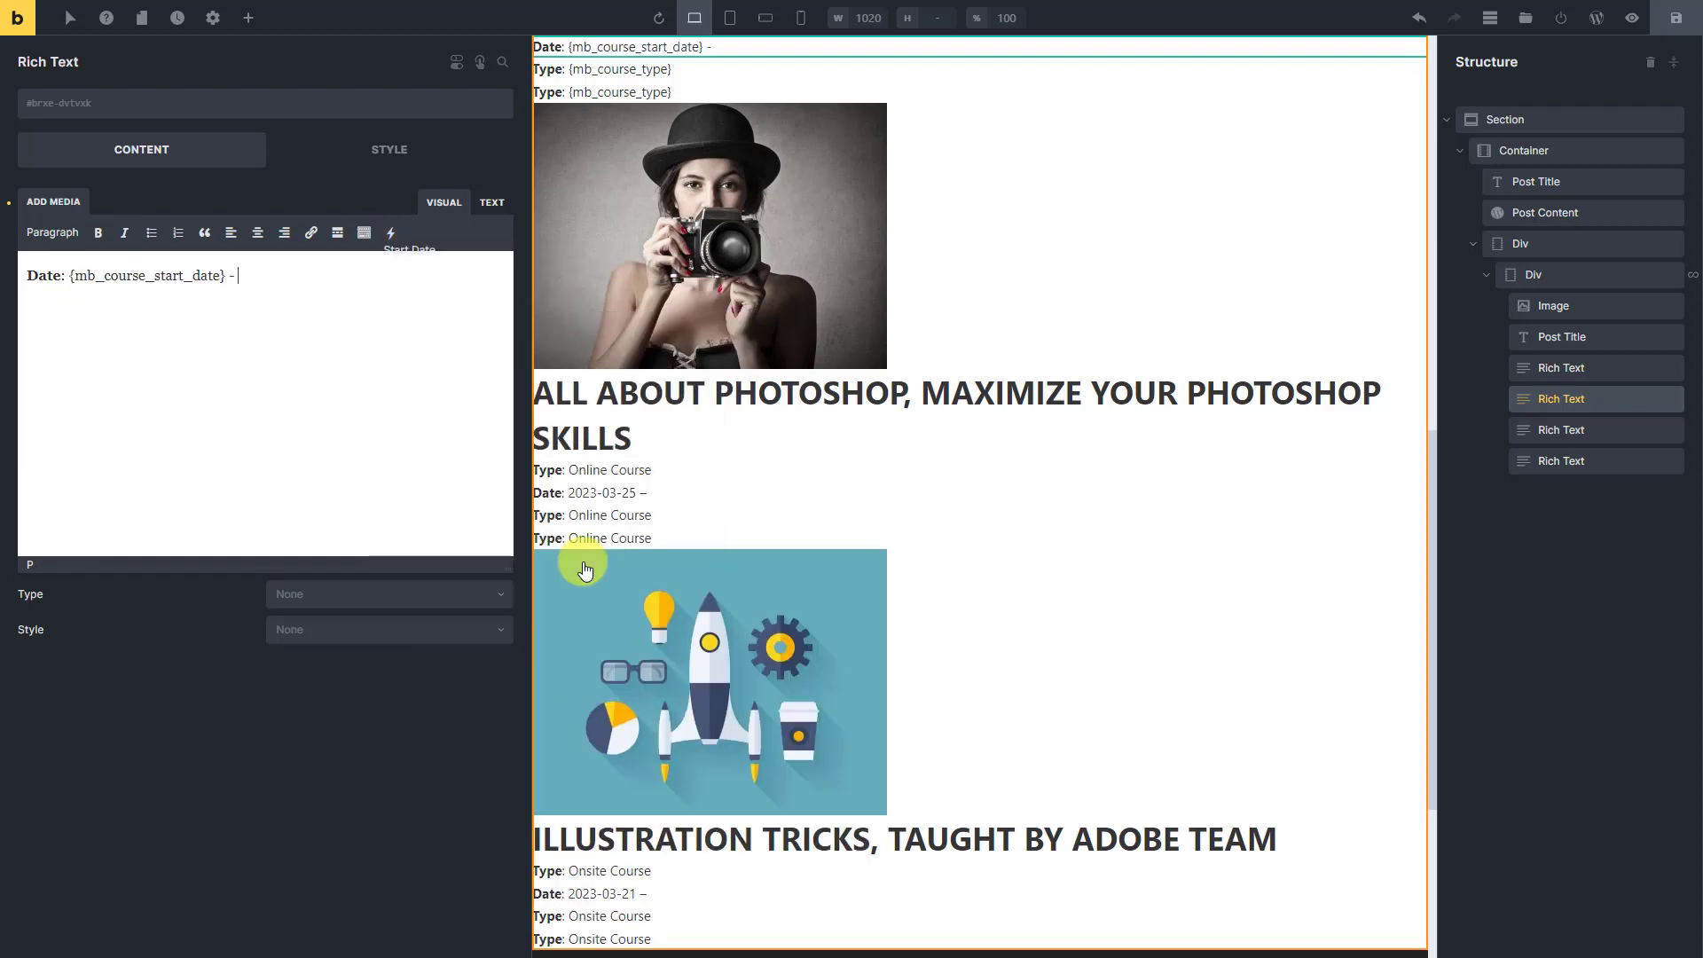
pyautogui.click(393, 240)
pyautogui.moveTo(464, 529)
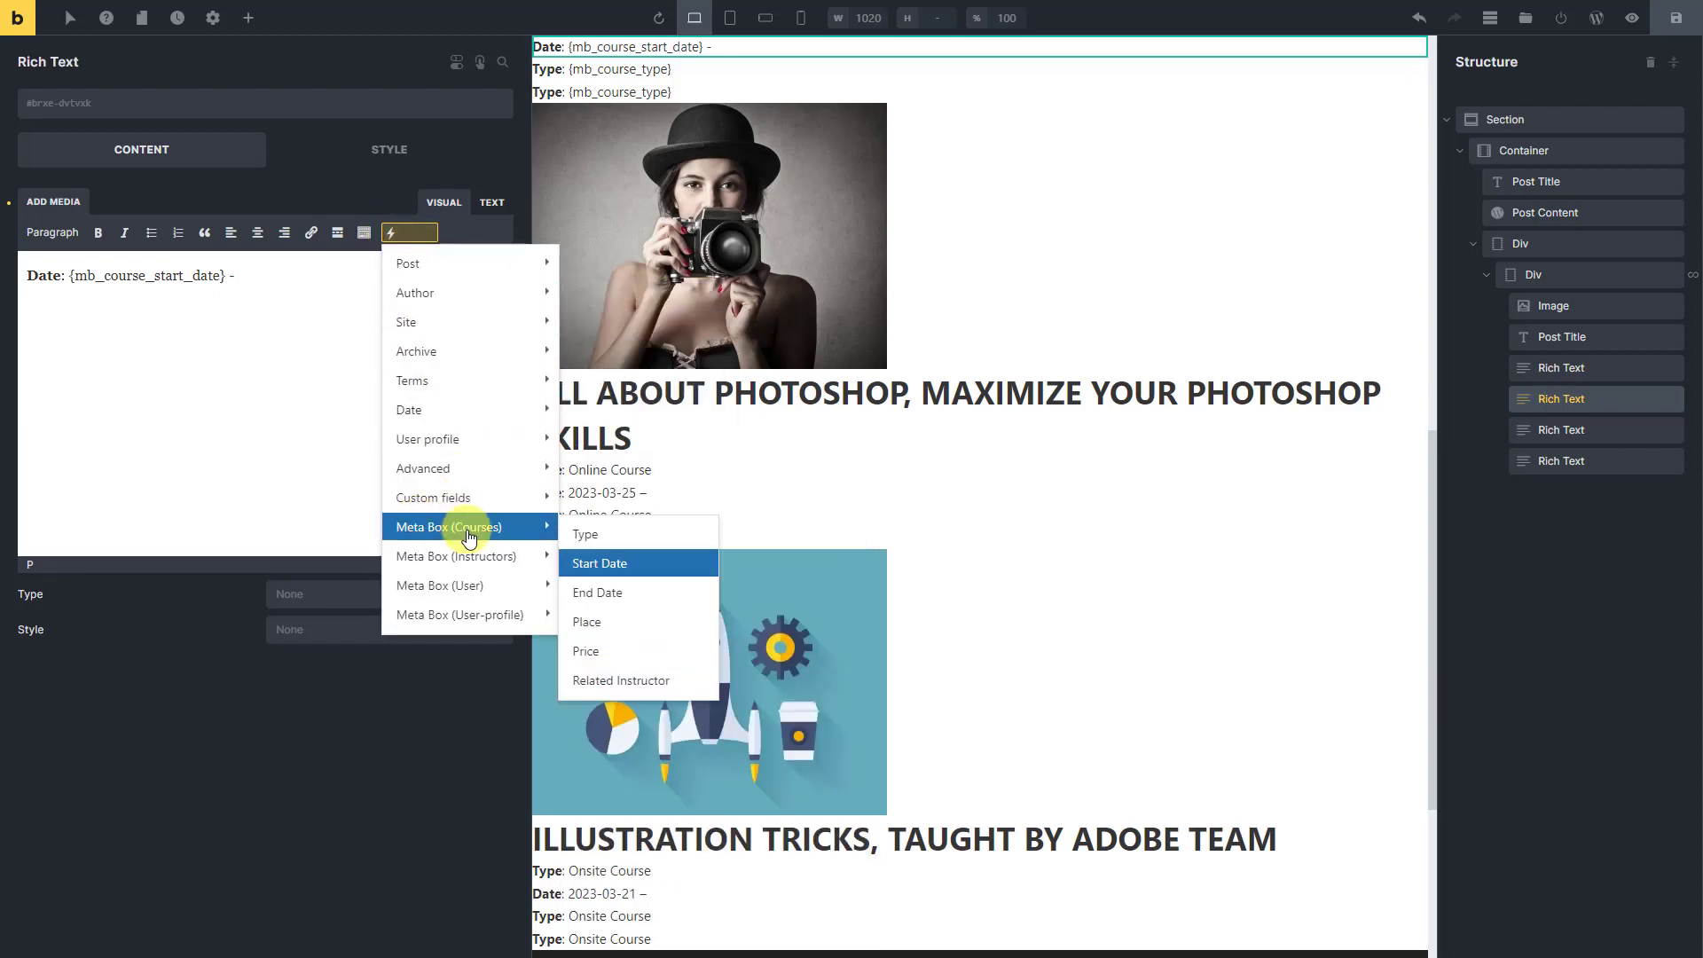
pyautogui.click(584, 589)
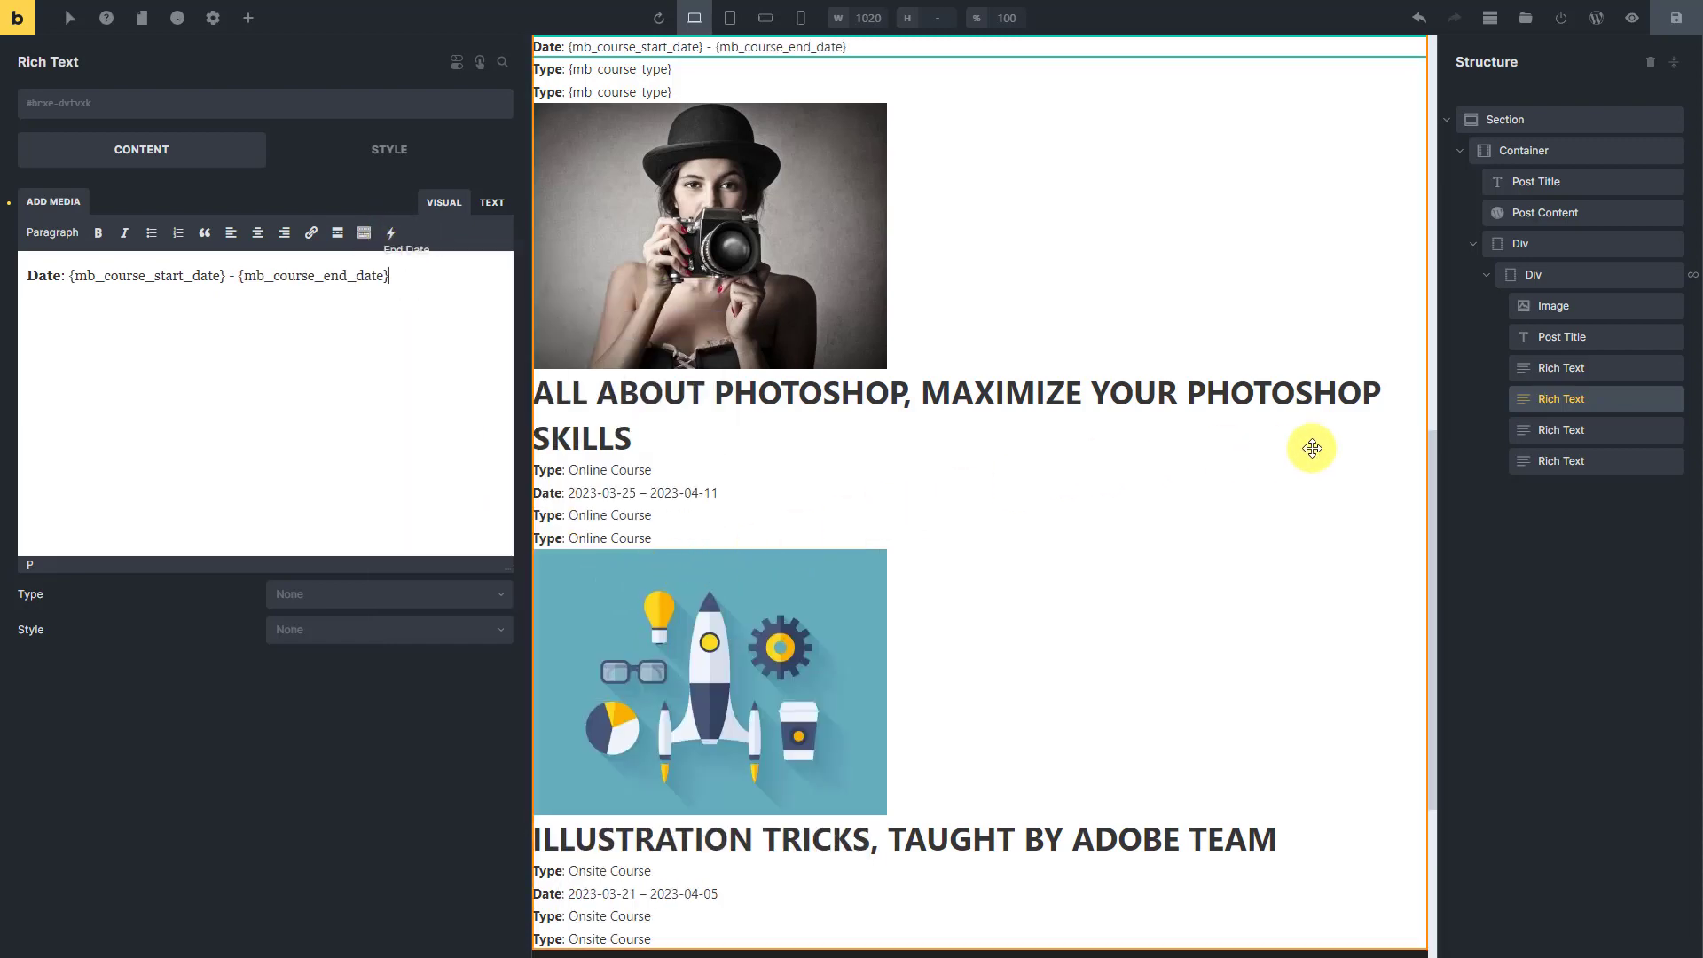
# Change the third Rich Text element to "Place: {mb_course_place}" using the Meta Box (Courses) Place dynamic tag
pyautogui.click(1527, 429)
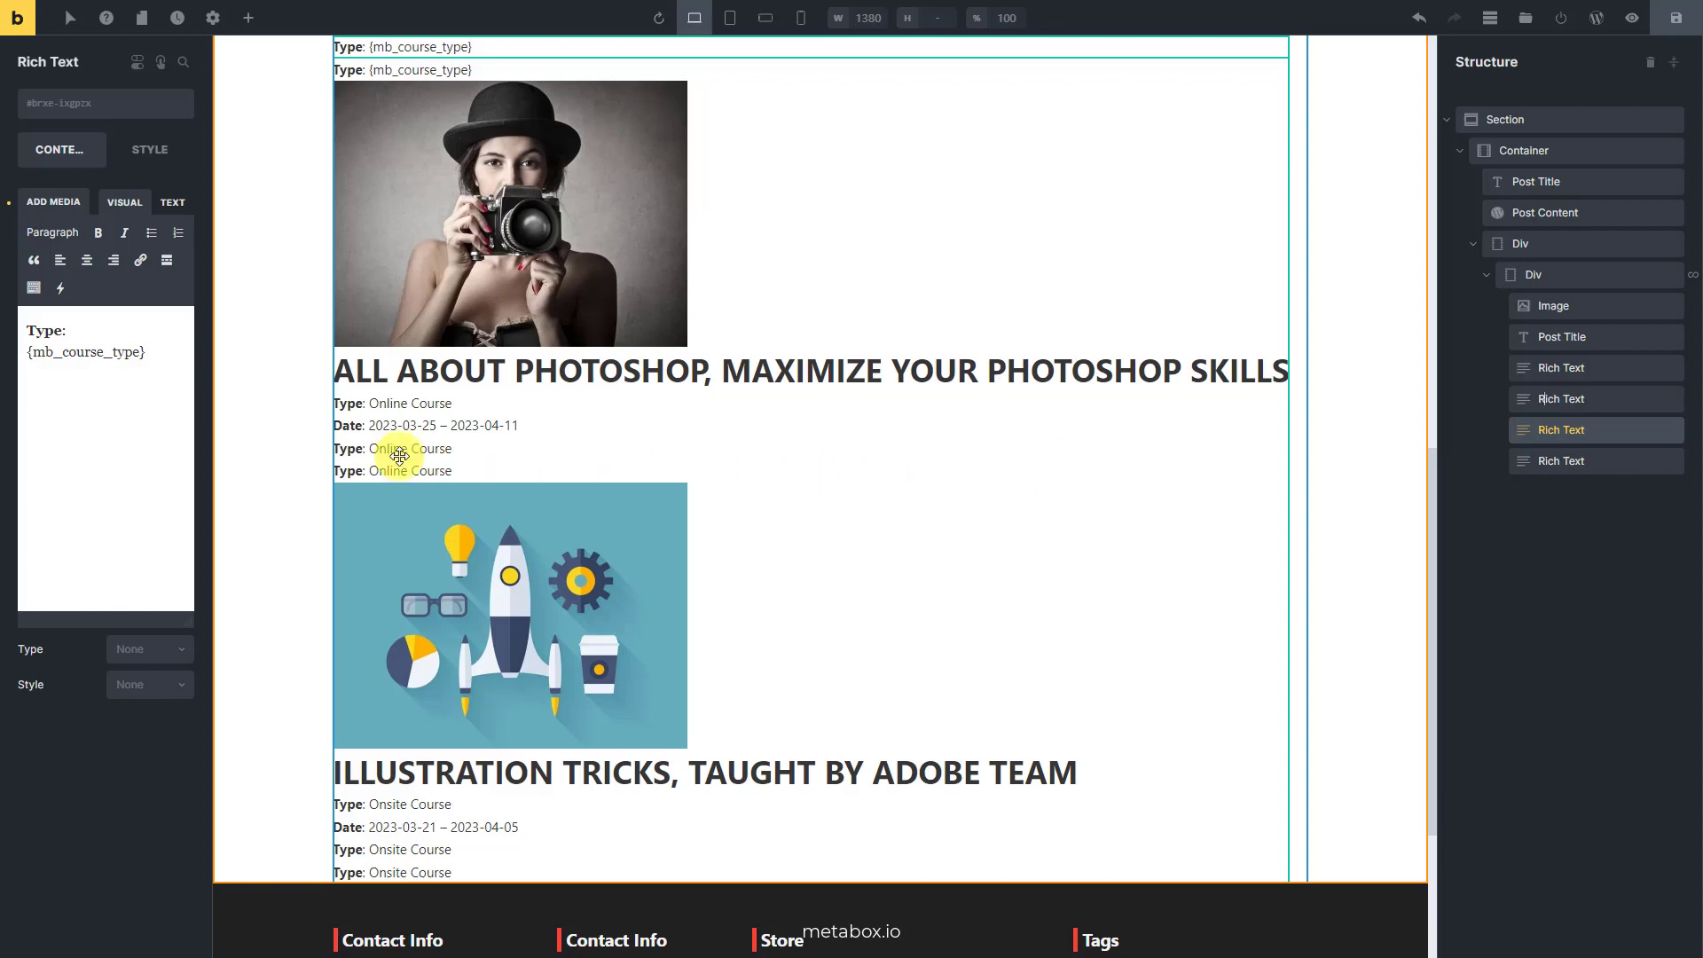
pyautogui.click(141, 396)
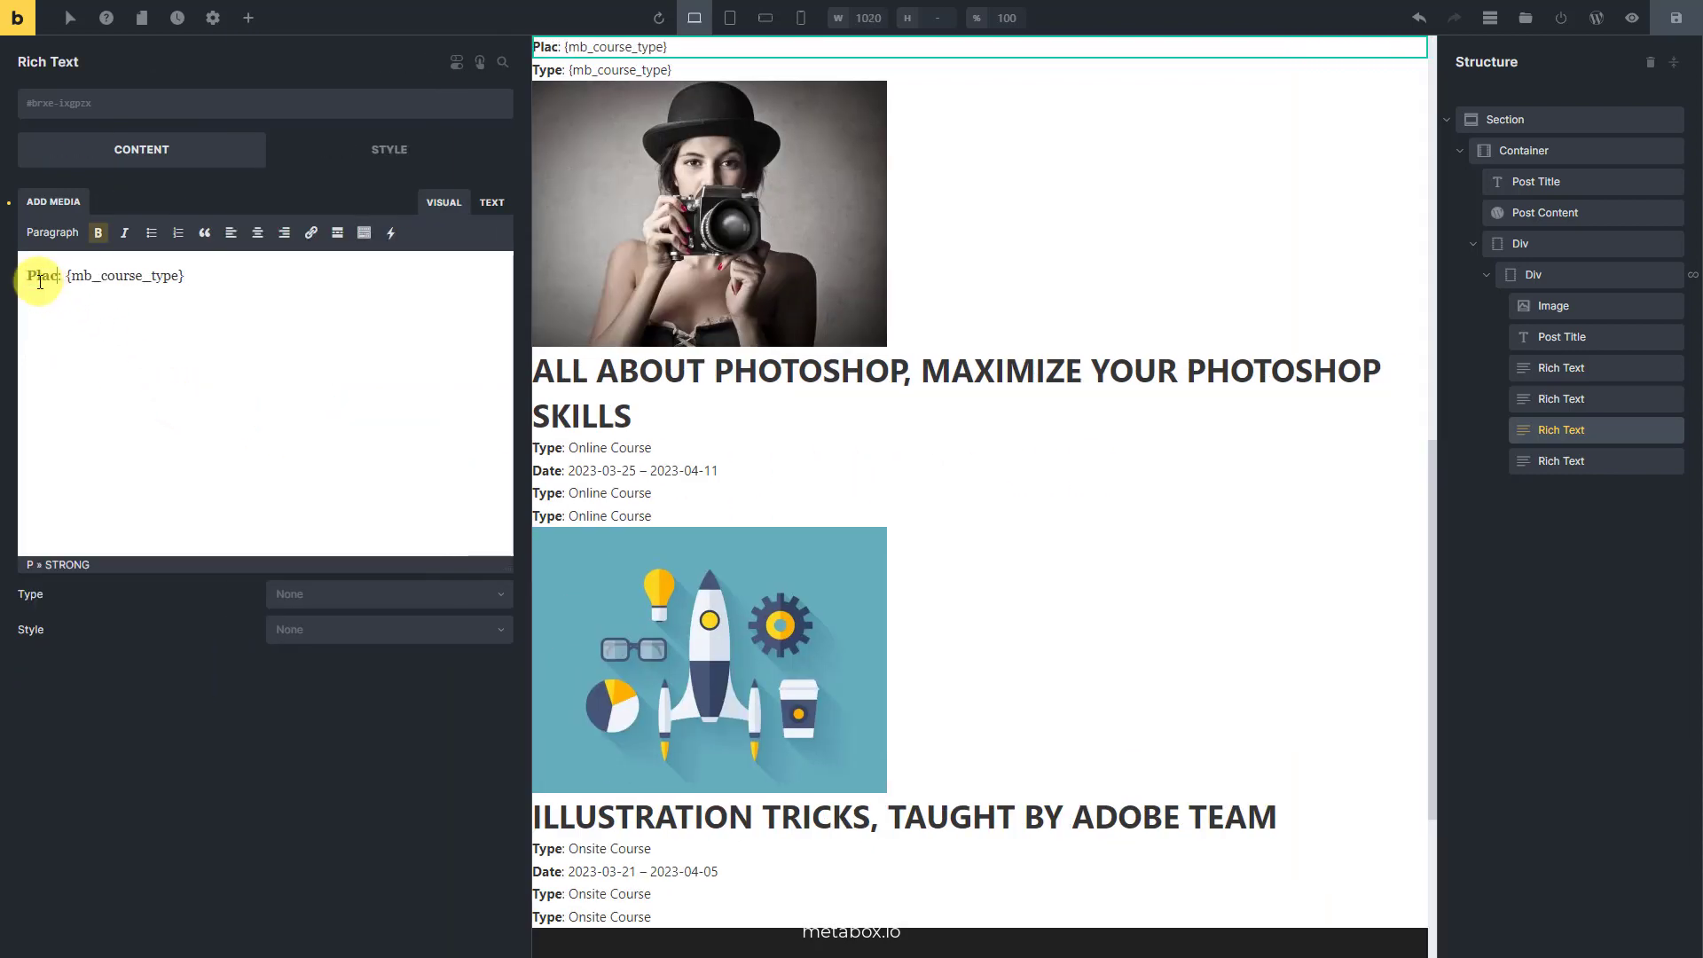
pyautogui.write('e')
pyautogui.moveTo(76, 275); pyautogui.dragTo(192, 275)
pyautogui.press('BackSpace')
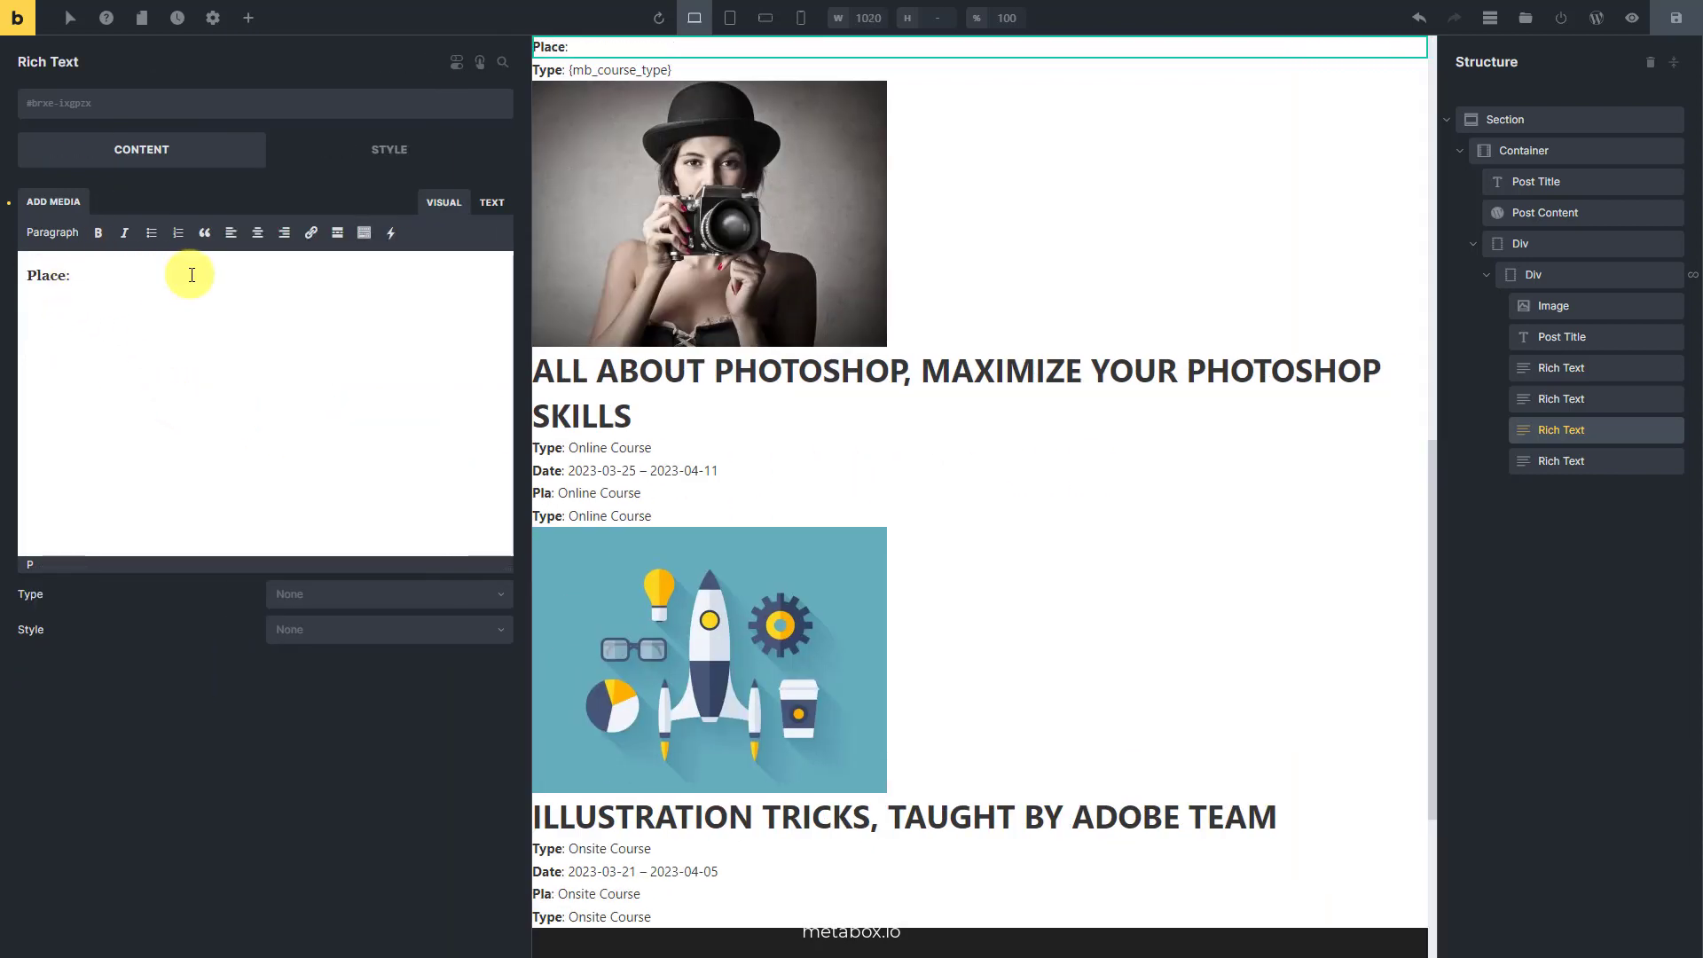
pyautogui.click(390, 232)
pyautogui.moveTo(435, 527)
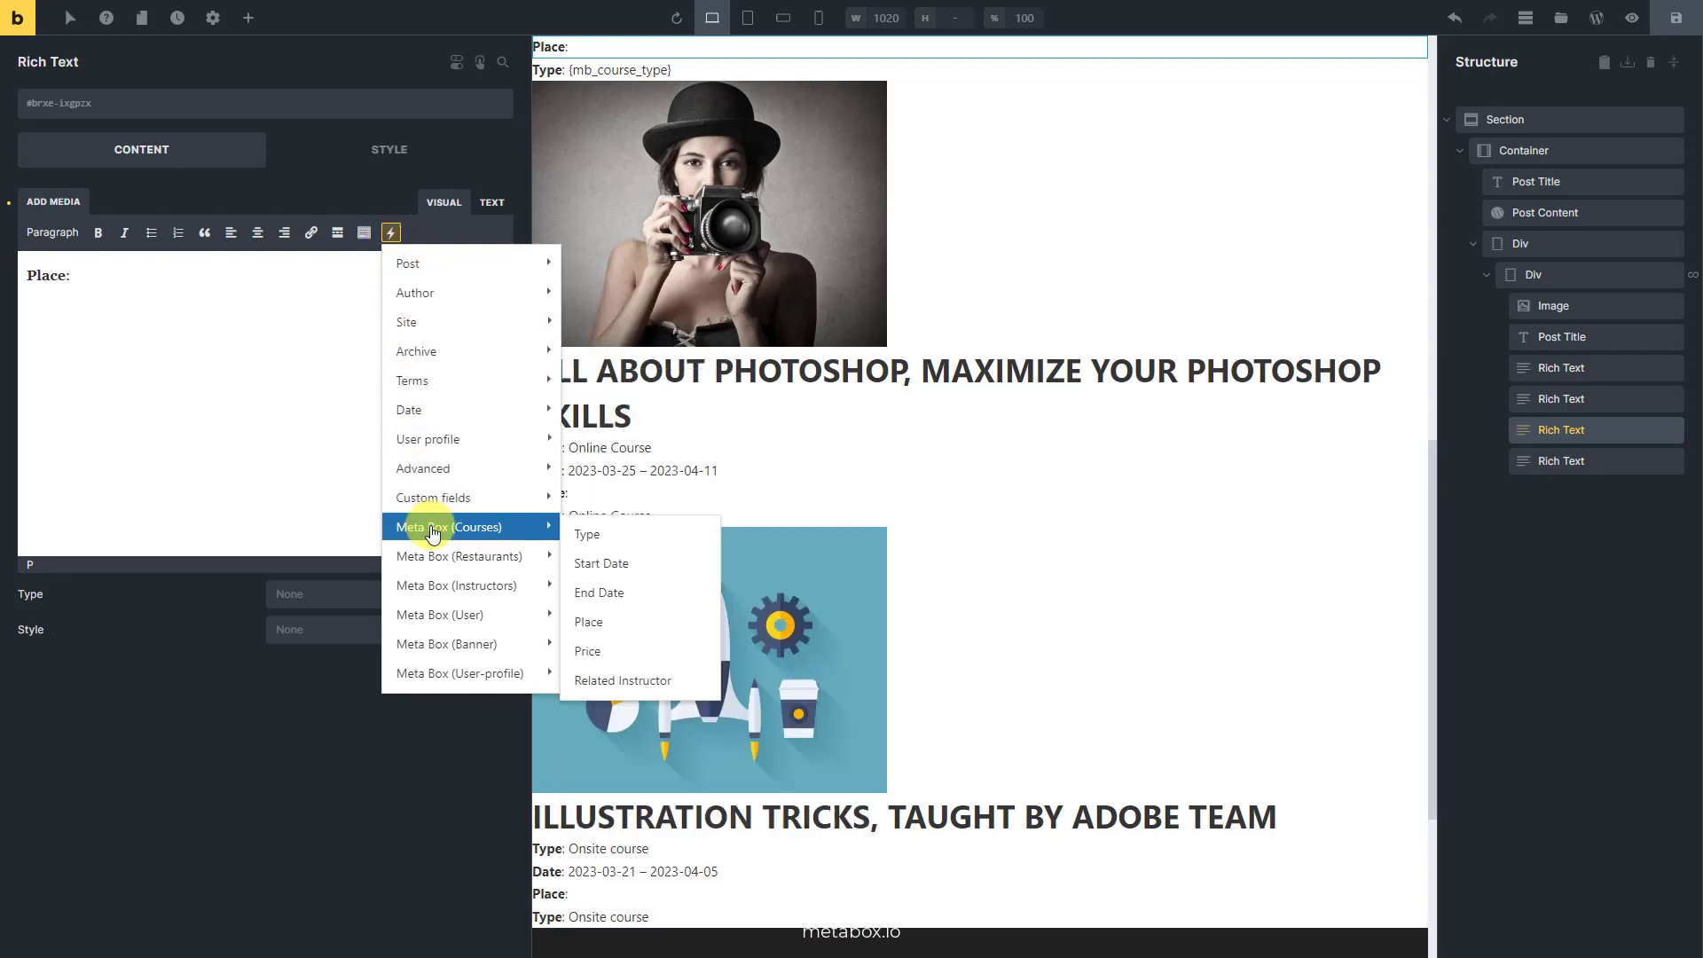
pyautogui.click(603, 616)
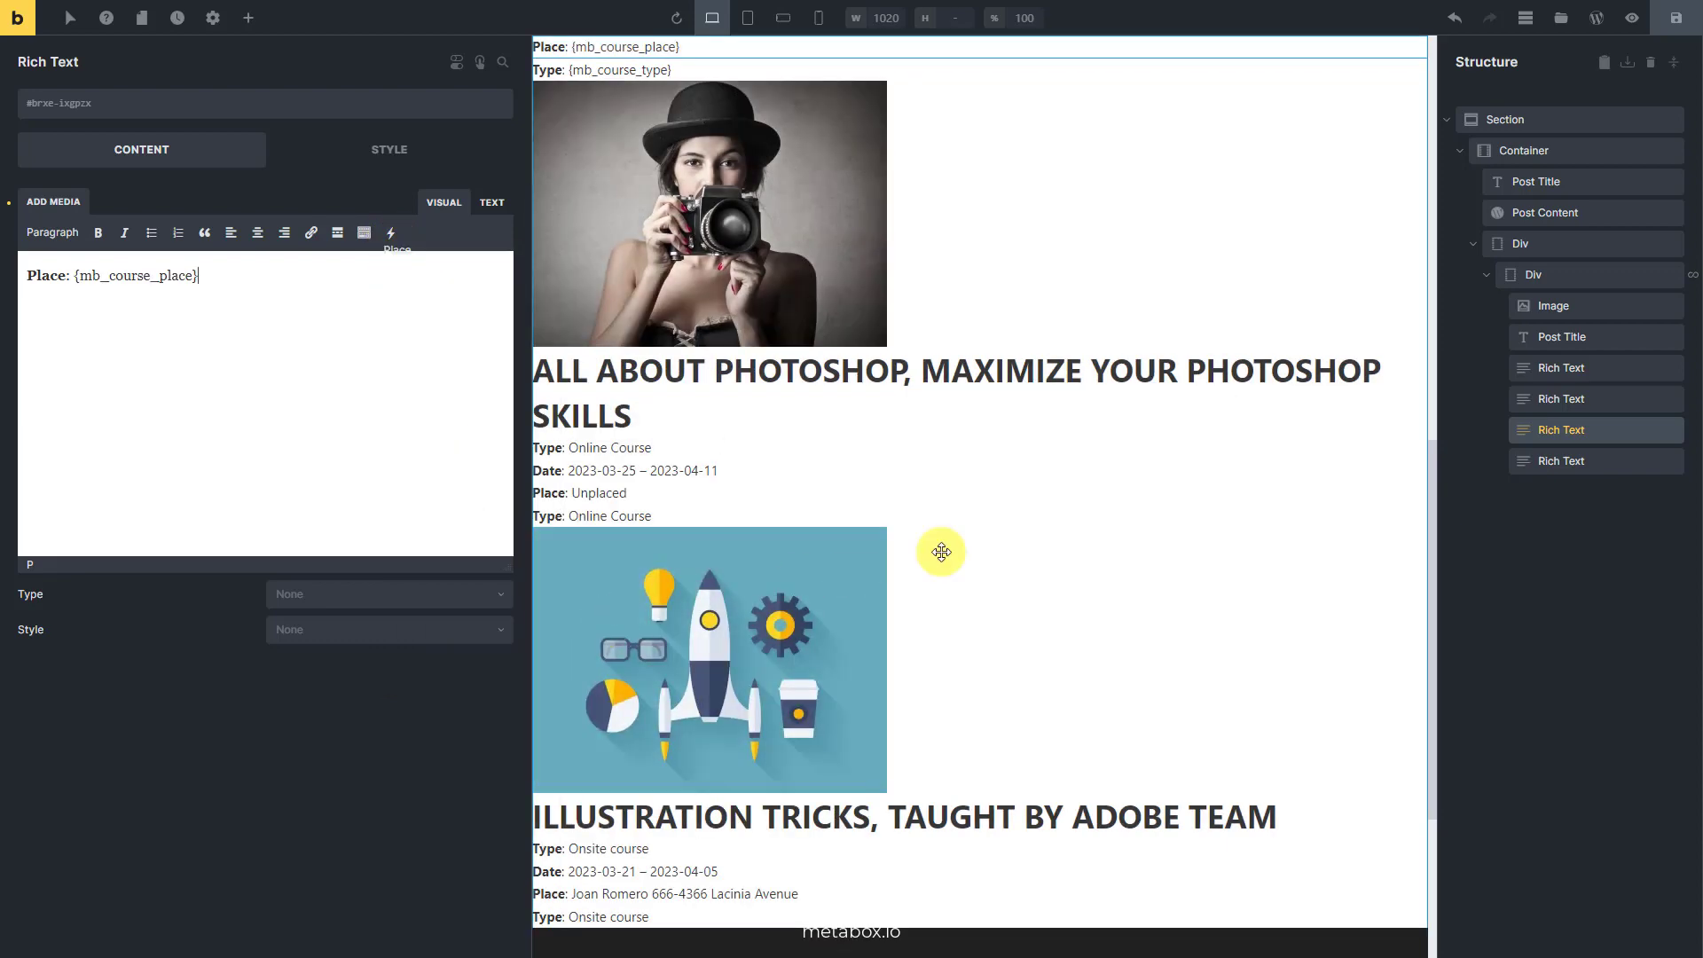
# Change the fourth Rich Text element to "Price: {mb_course_price}" using the Meta Box (Courses) Price dynamic tag
pyautogui.click(1553, 471)
pyautogui.click(144, 355)
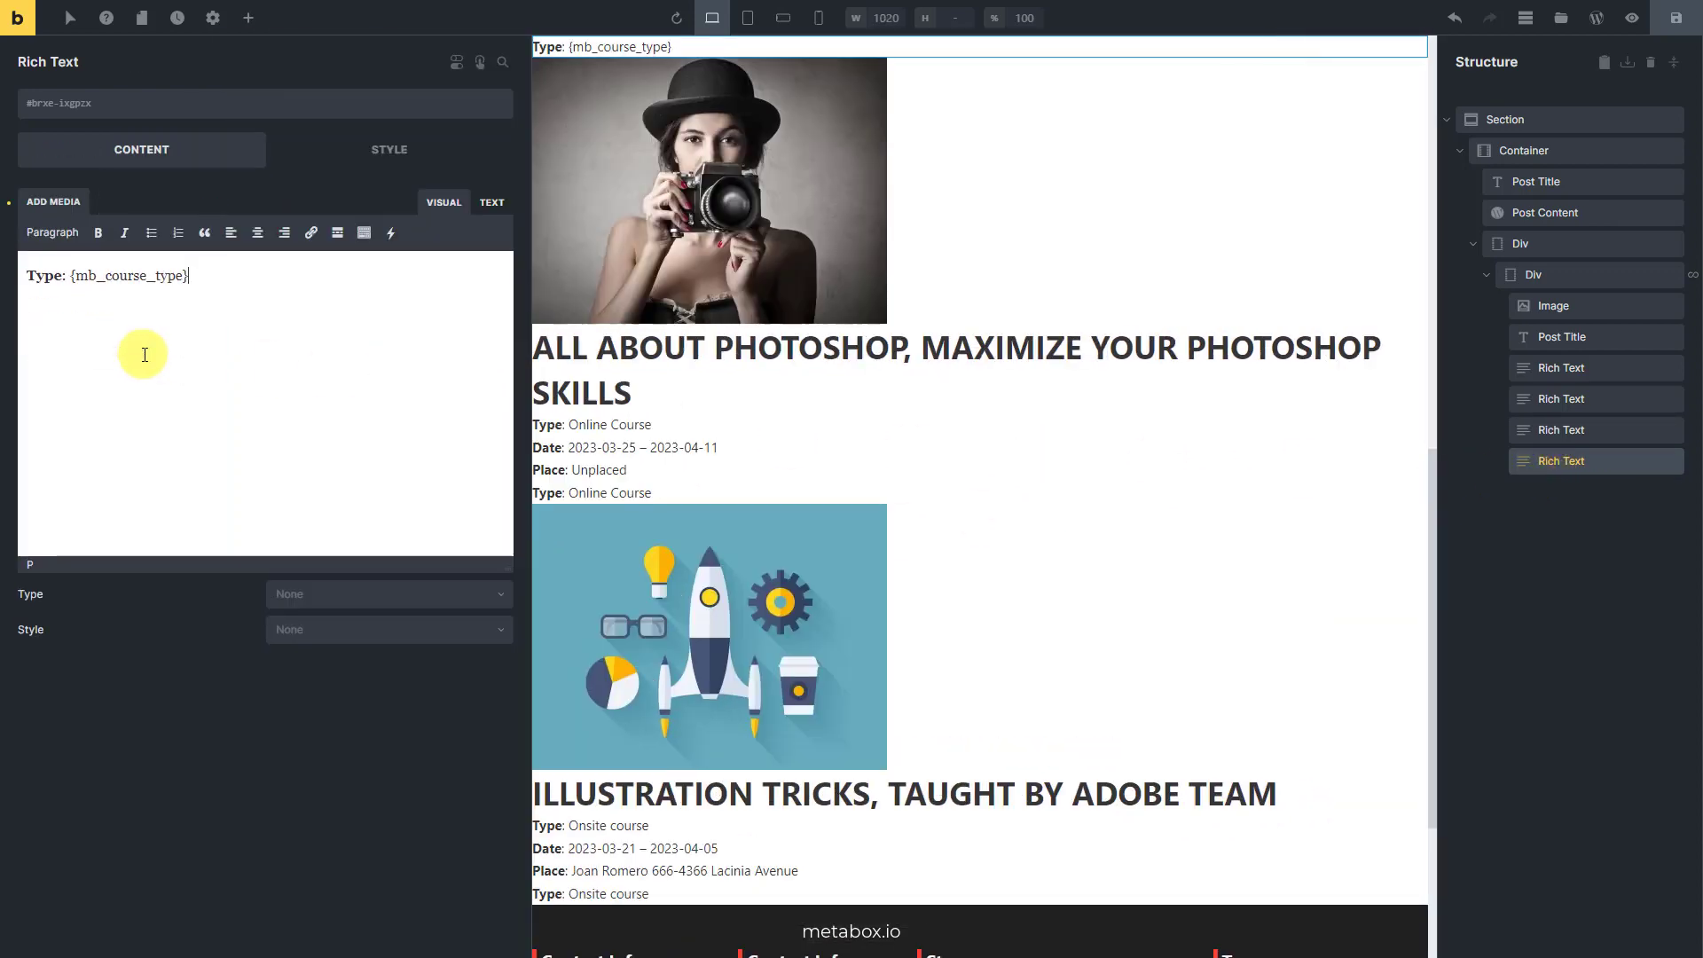
pyautogui.write('Price')
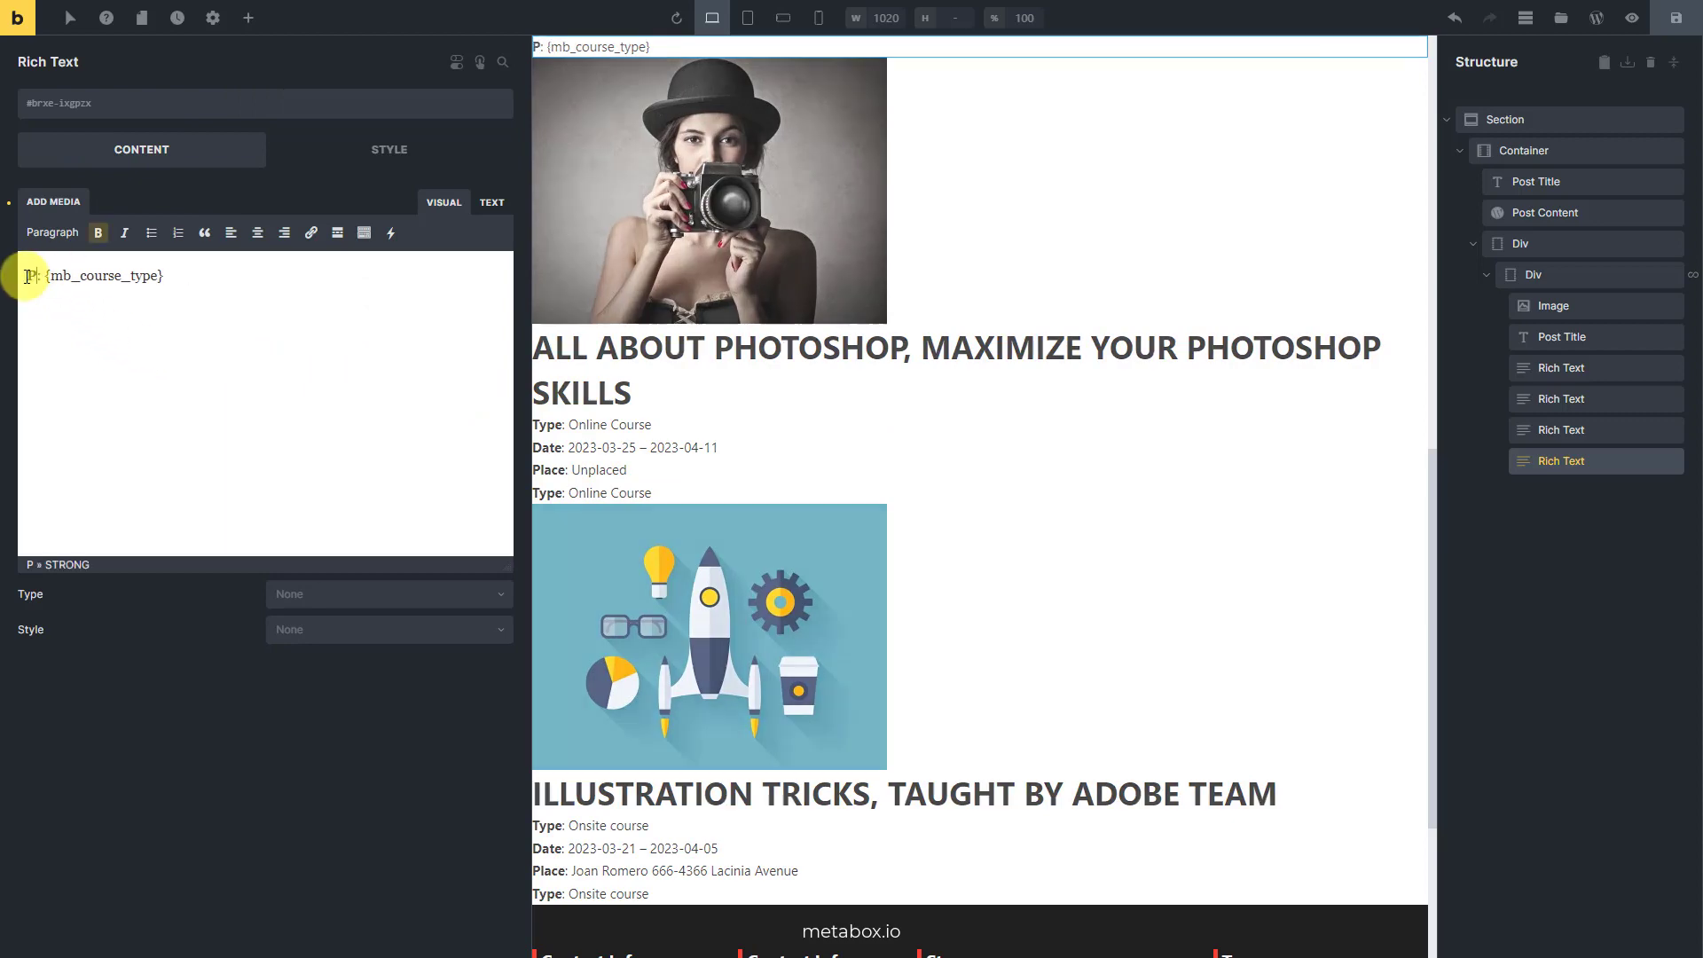
pyautogui.moveTo(189, 276); pyautogui.dragTo(80, 278)
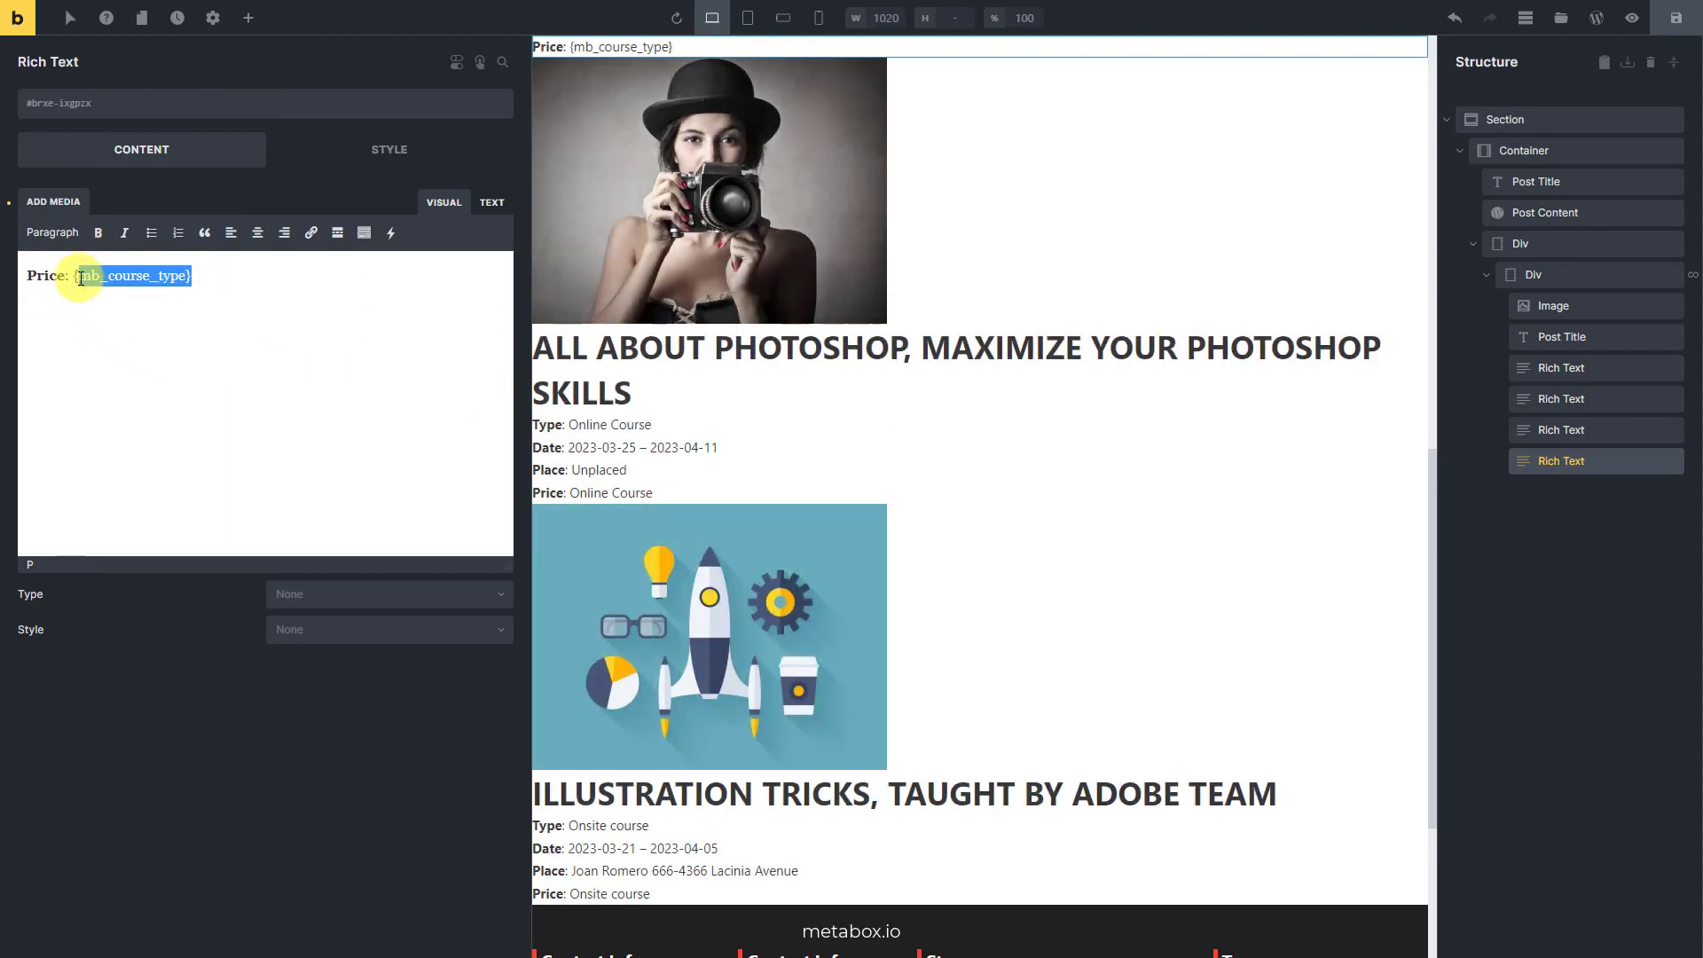
pyautogui.press('BackSpace')
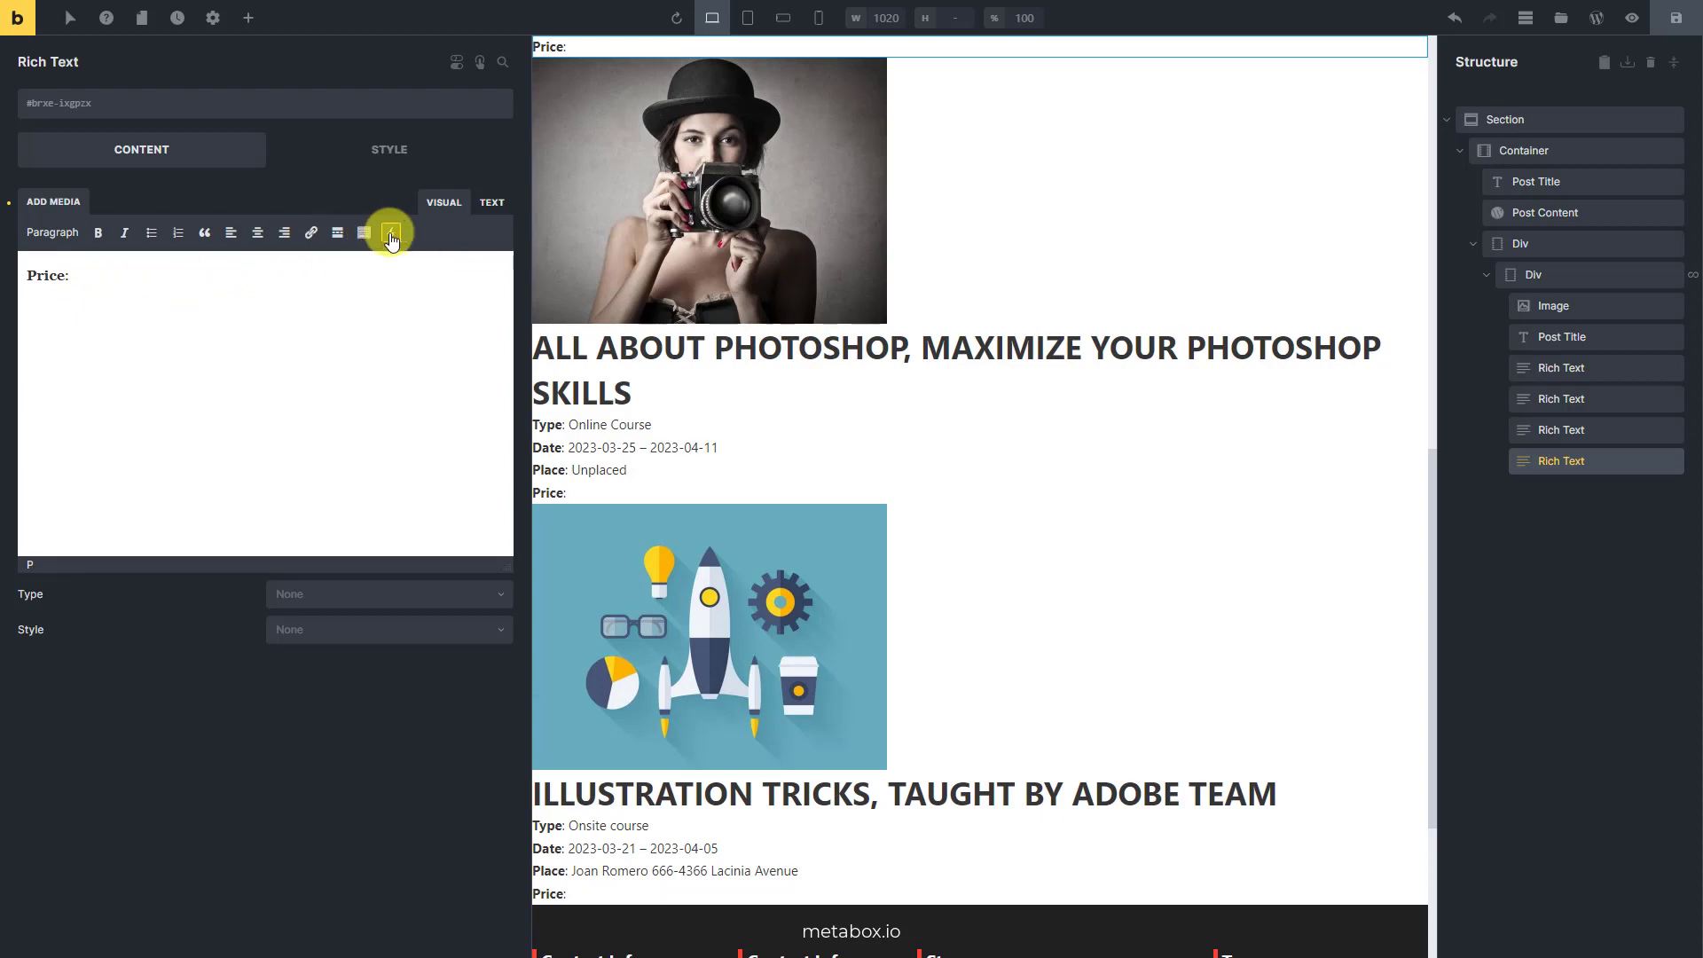
pyautogui.click(391, 234)
pyautogui.moveTo(462, 529)
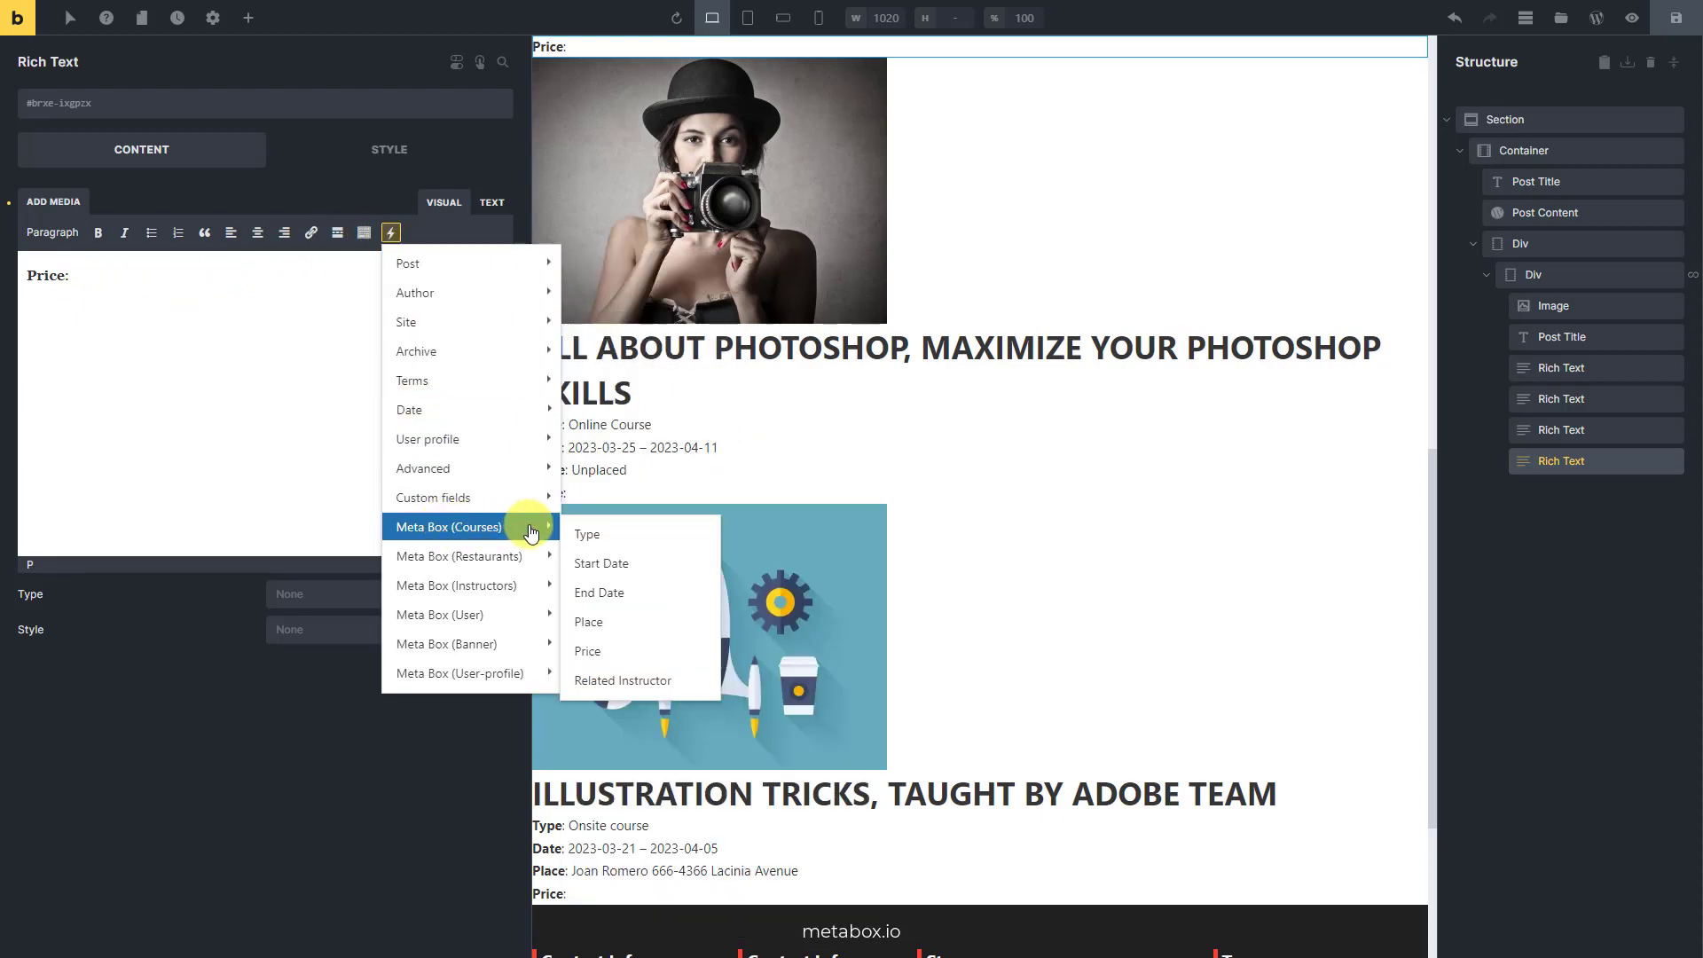
pyautogui.click(593, 649)
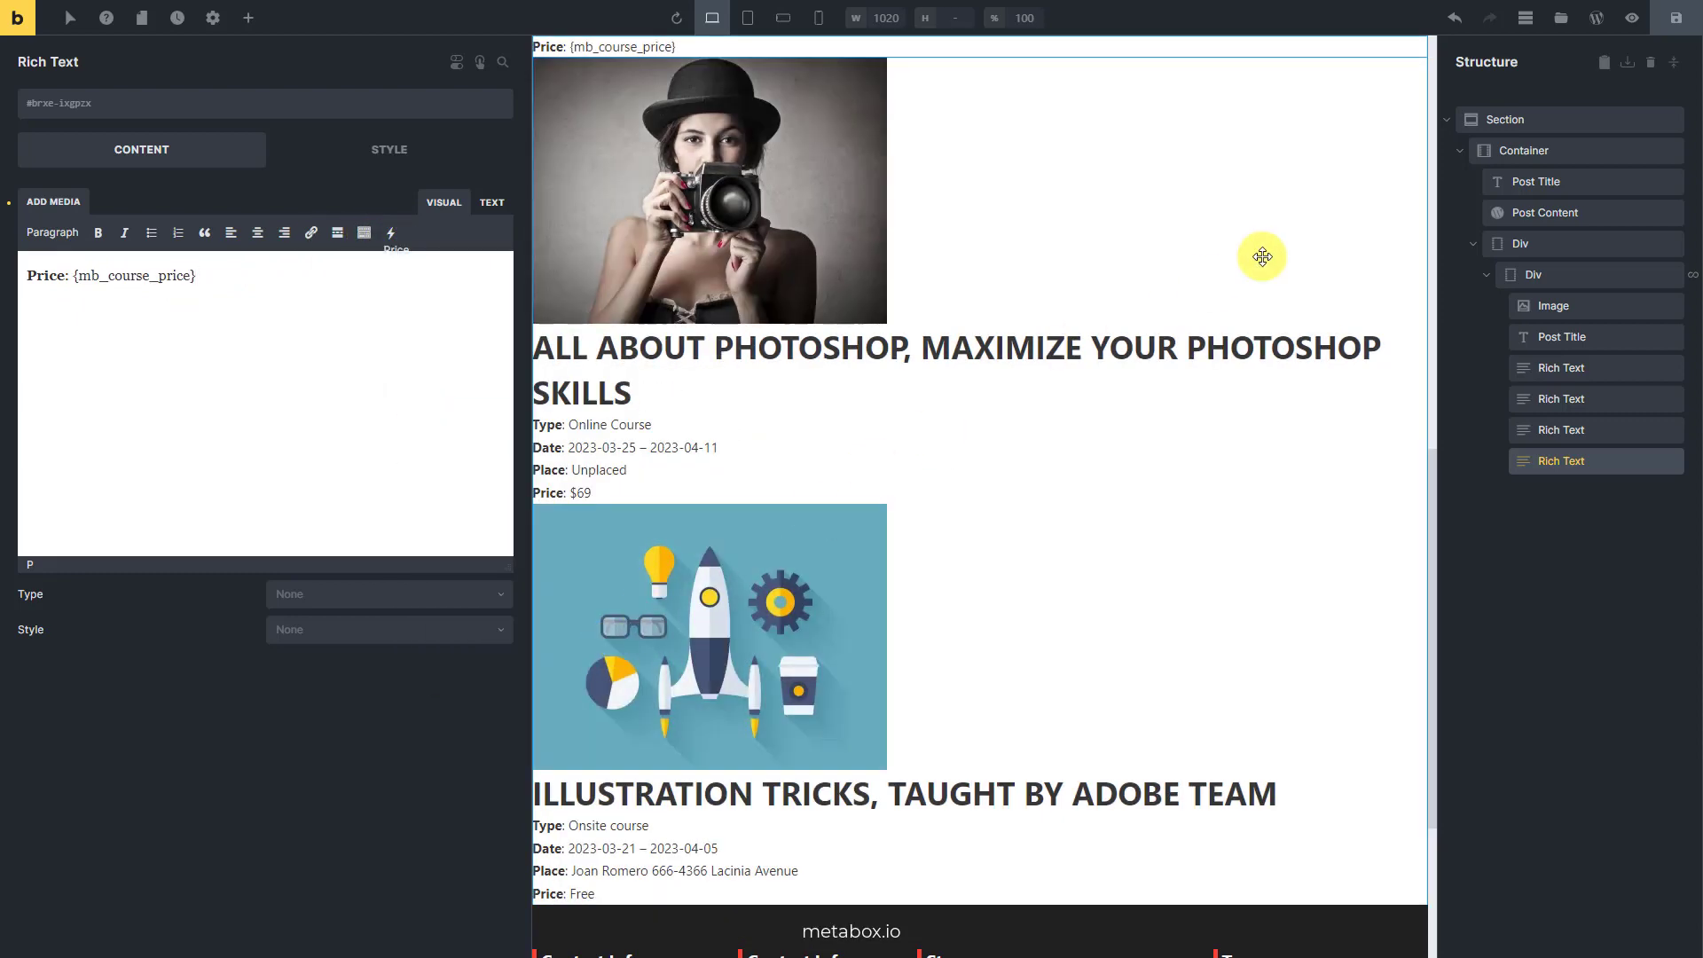
# Save the template and review the instructor page with its related courses on the front end
pyautogui.click(1676, 21)
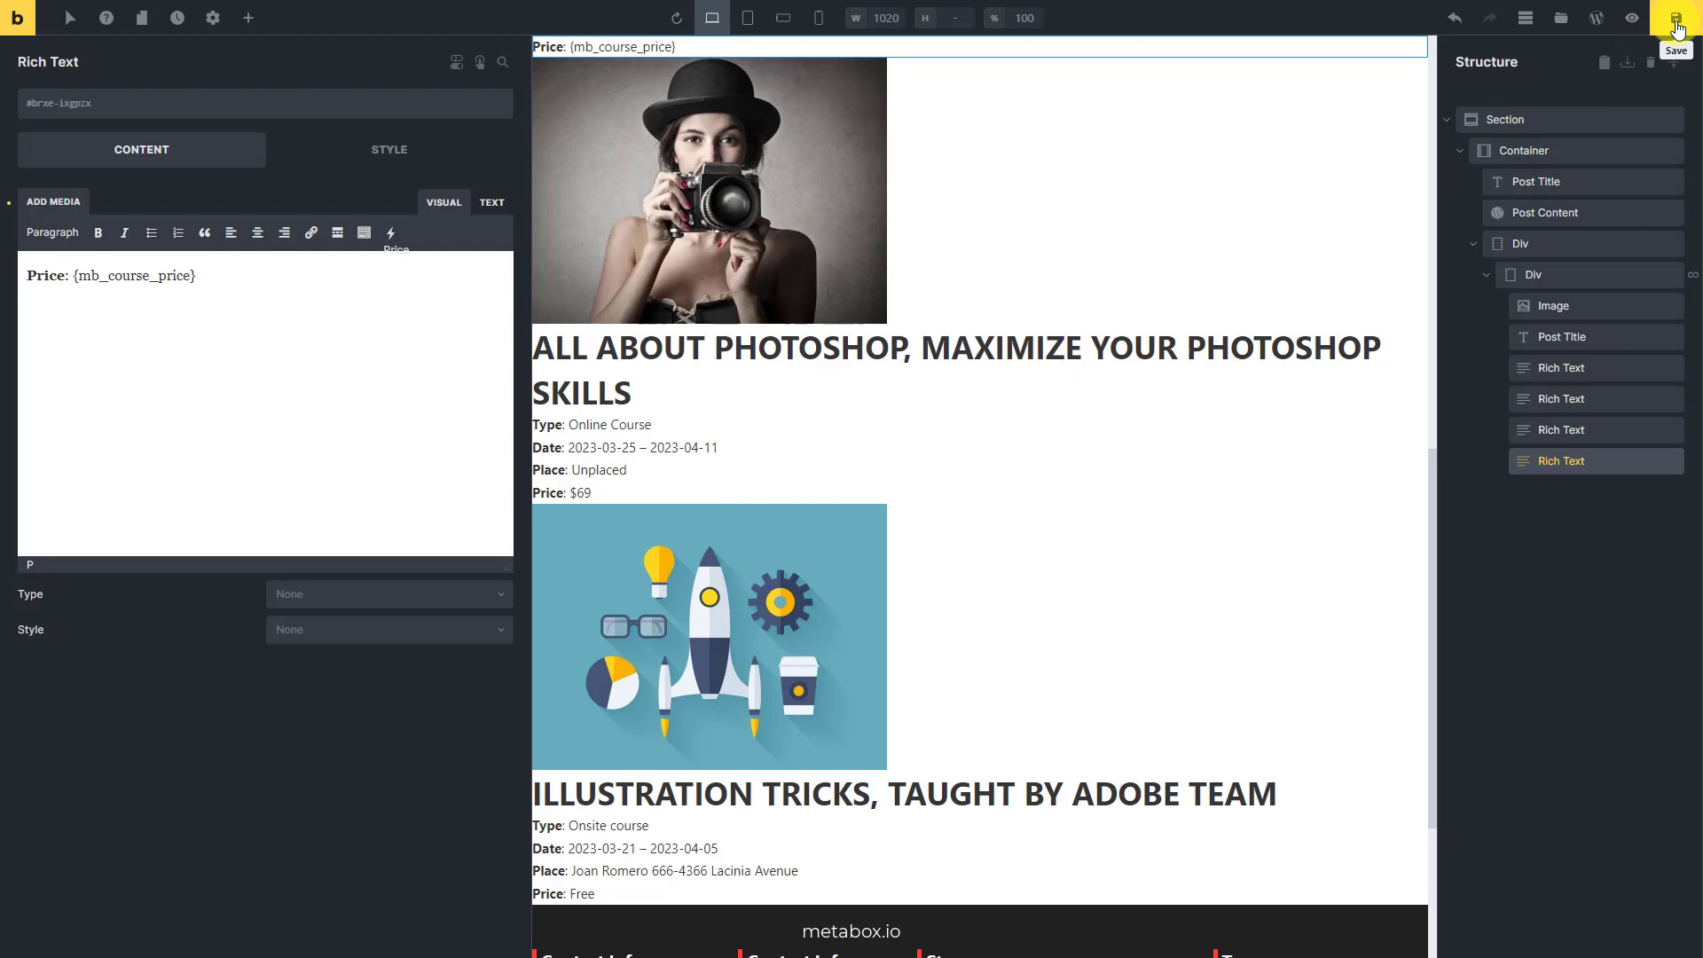
pyautogui.click(23, 32)
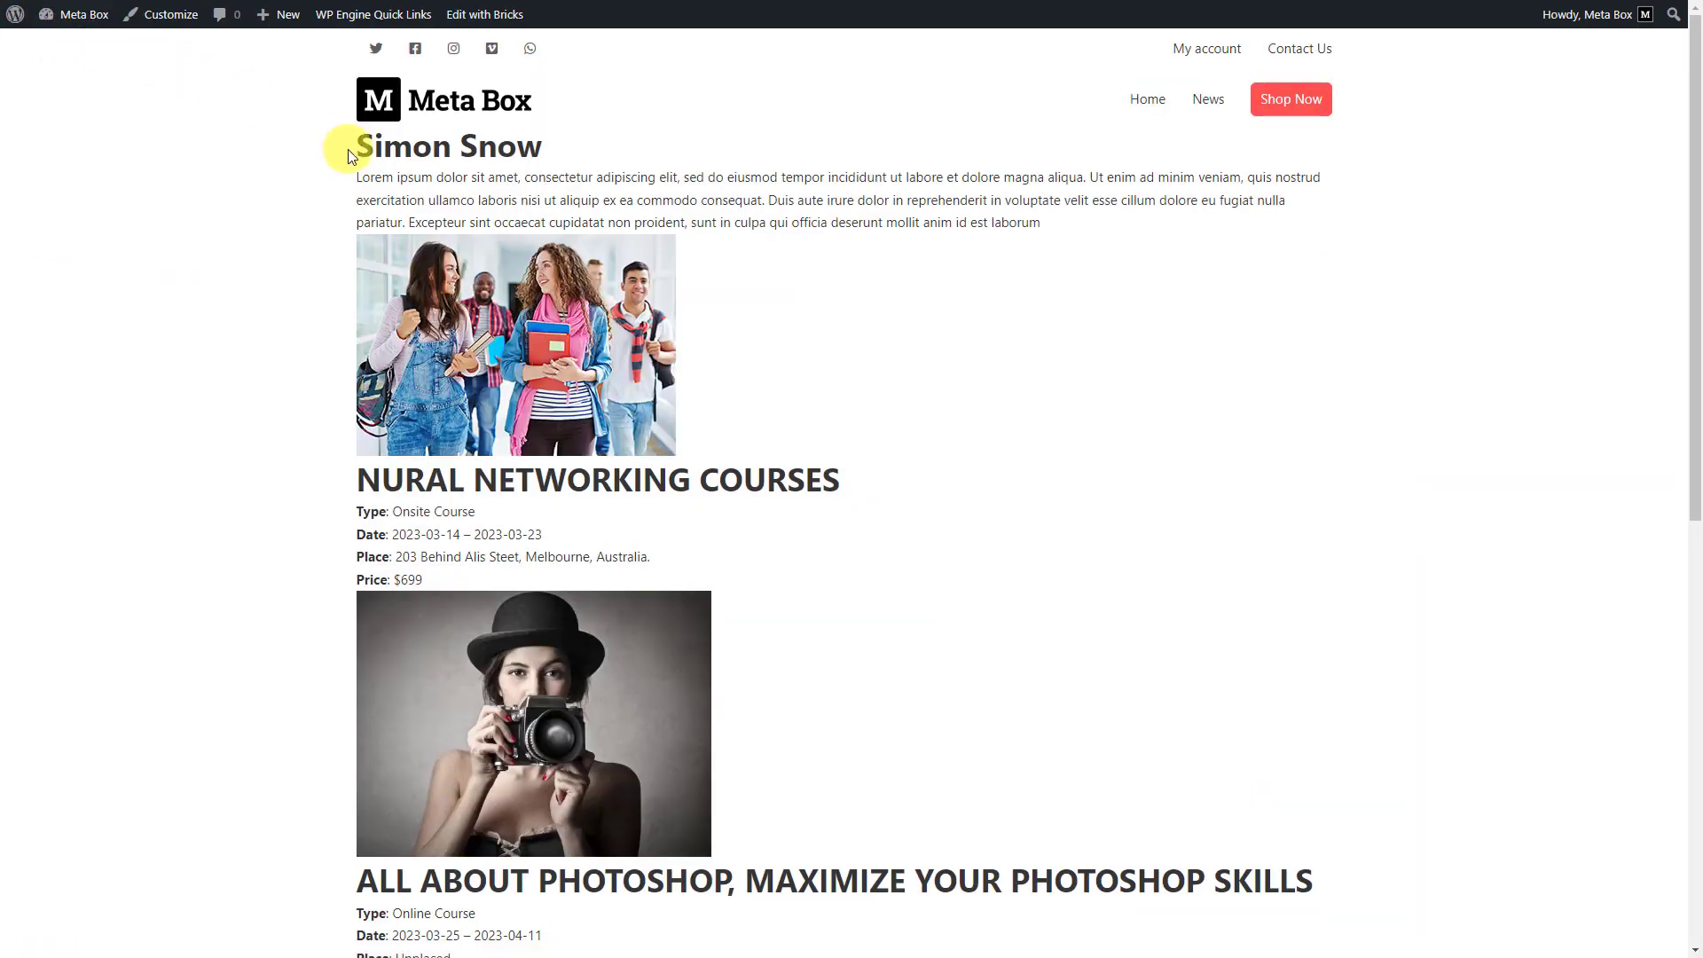
pyautogui.scroll(-9, 348, 149)
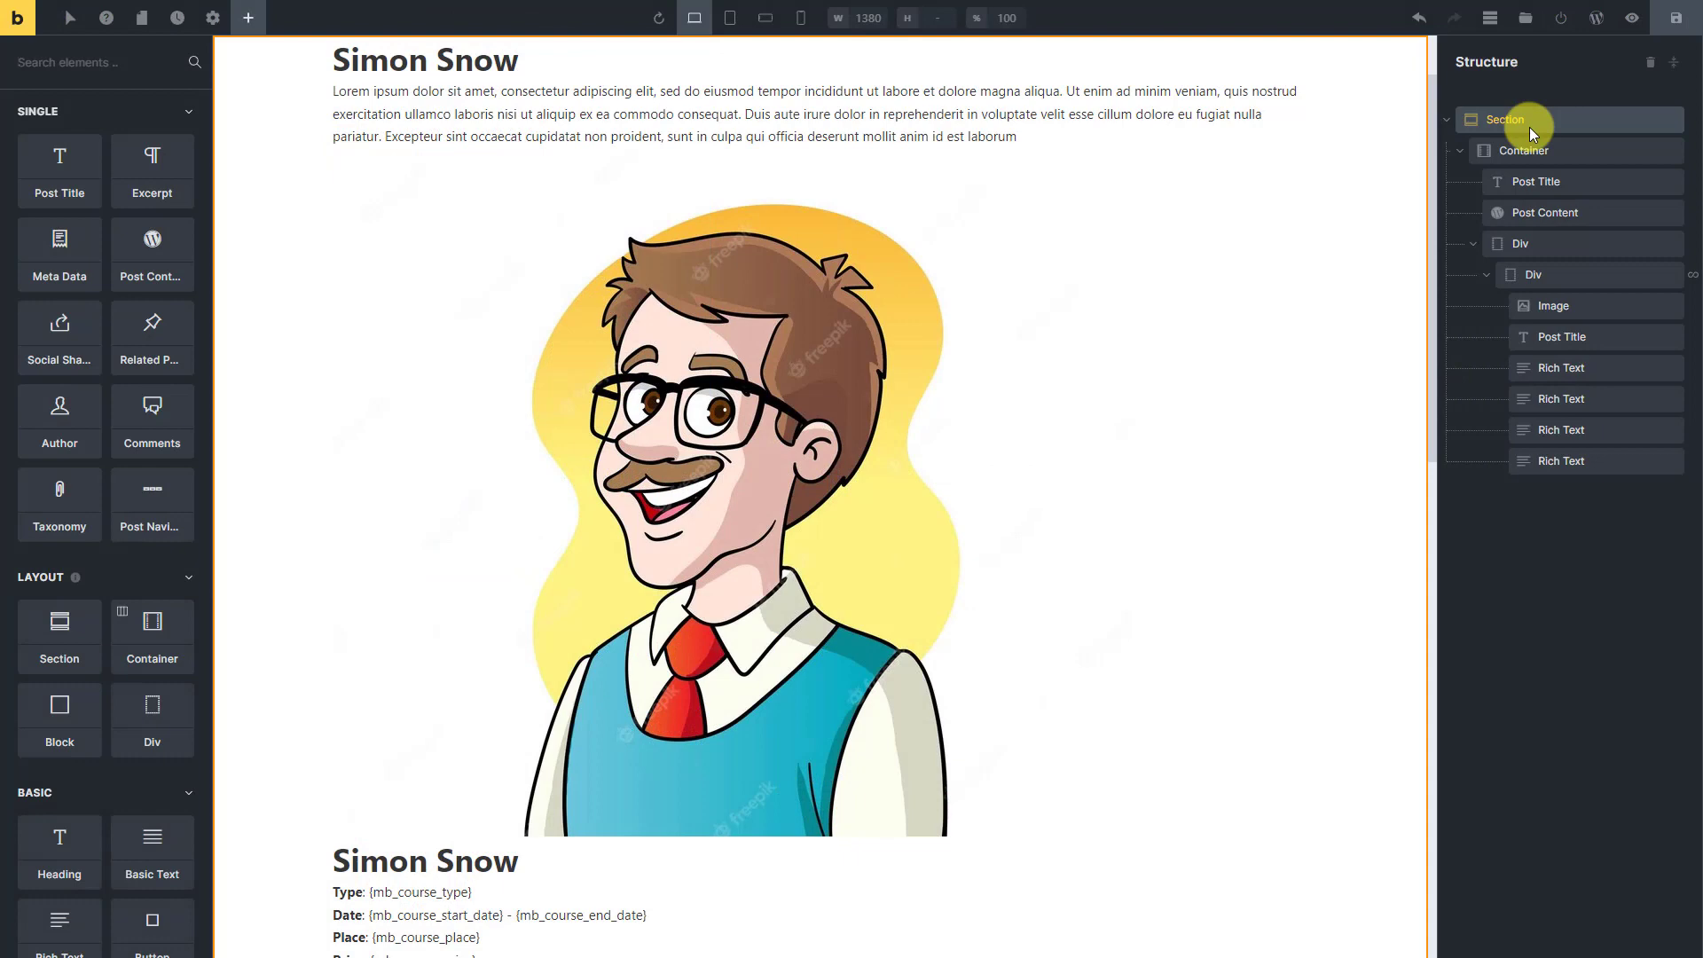
# Center the Container's contents on the cross axis and set the outer Div's display to flex
pyautogui.click(1539, 149)
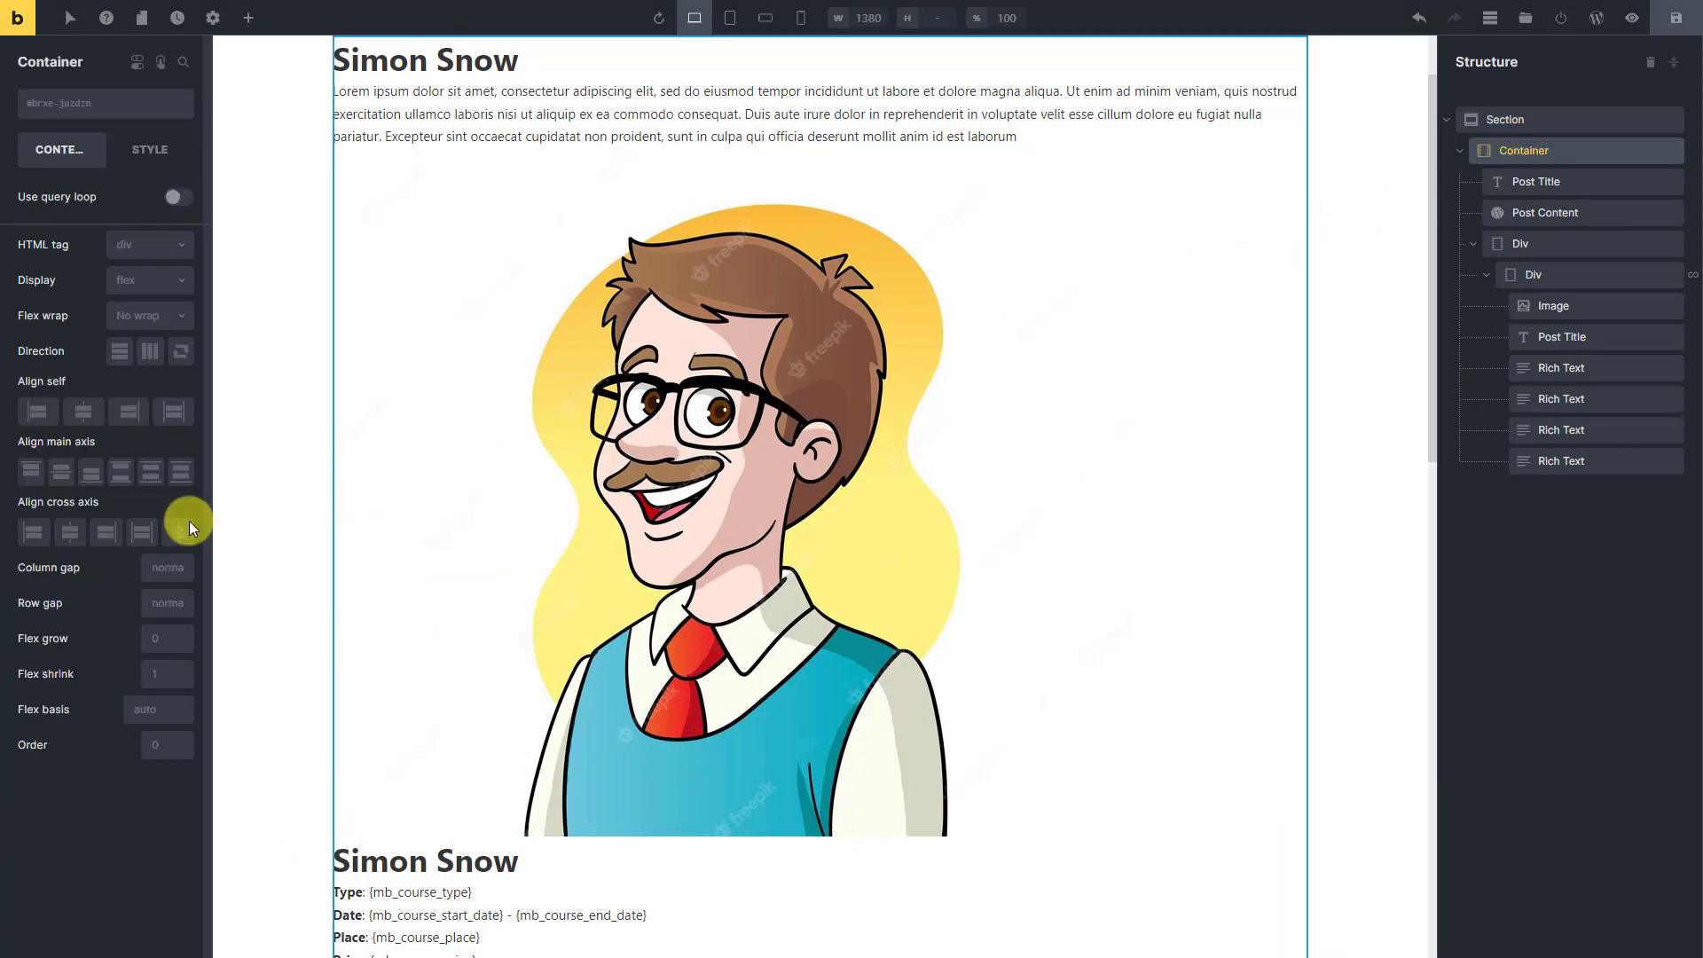
pyautogui.click(71, 532)
pyautogui.click(1498, 248)
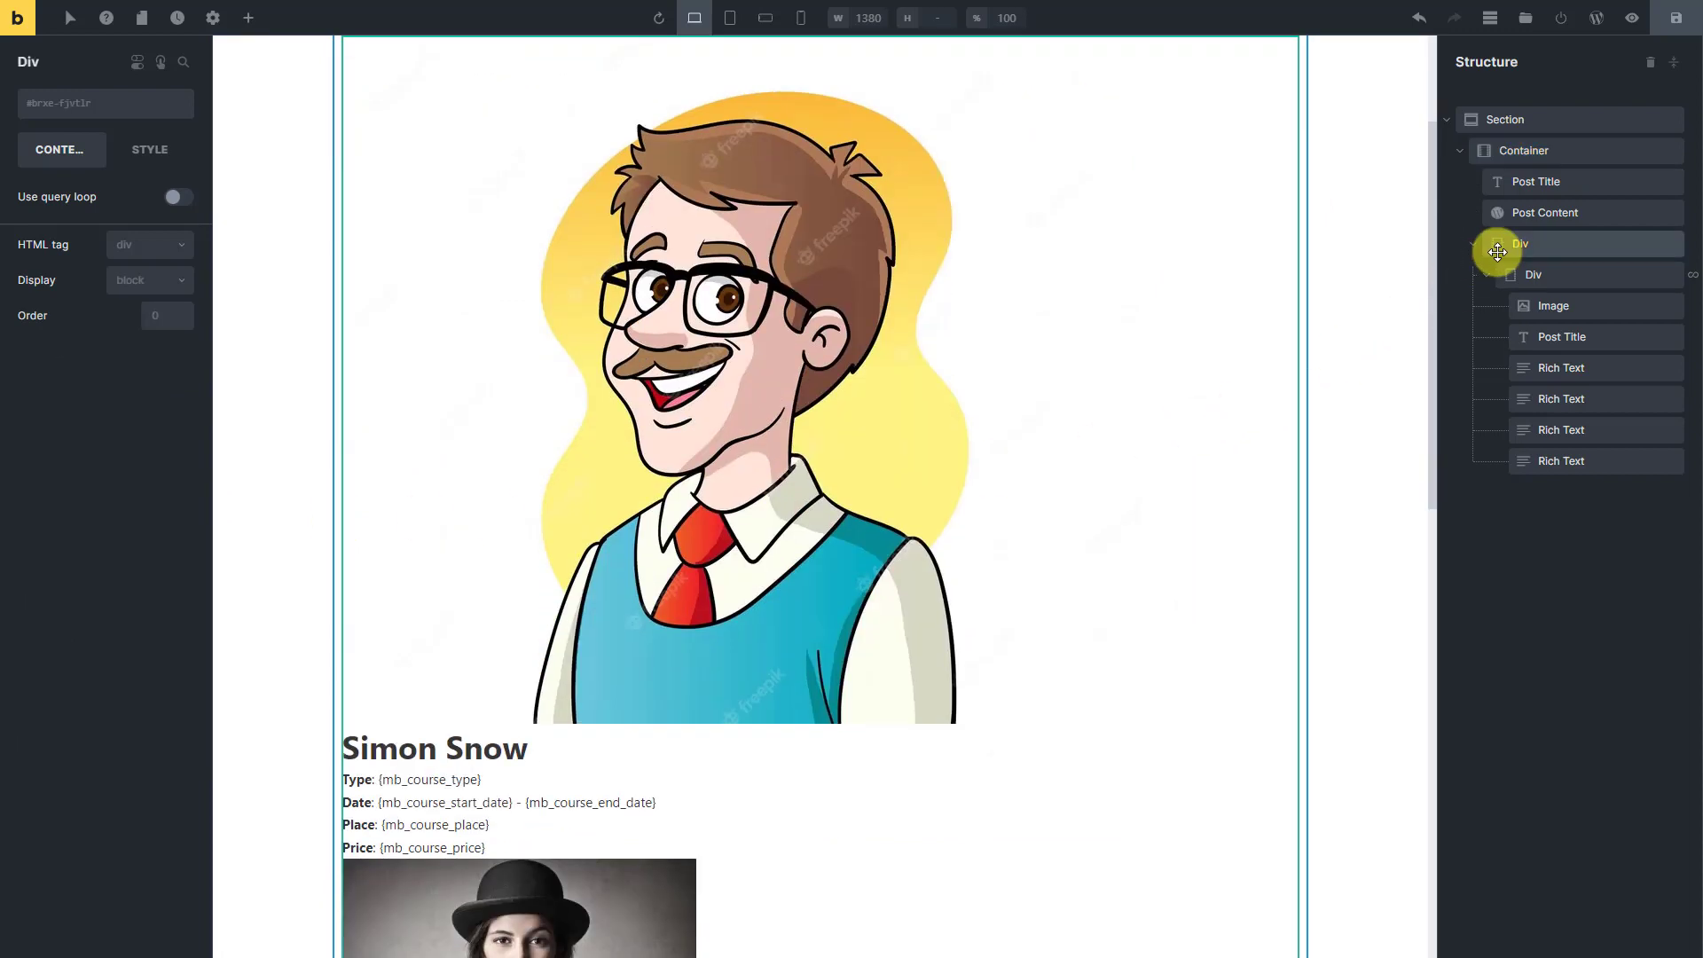
pyautogui.click(178, 281)
pyautogui.click(178, 314)
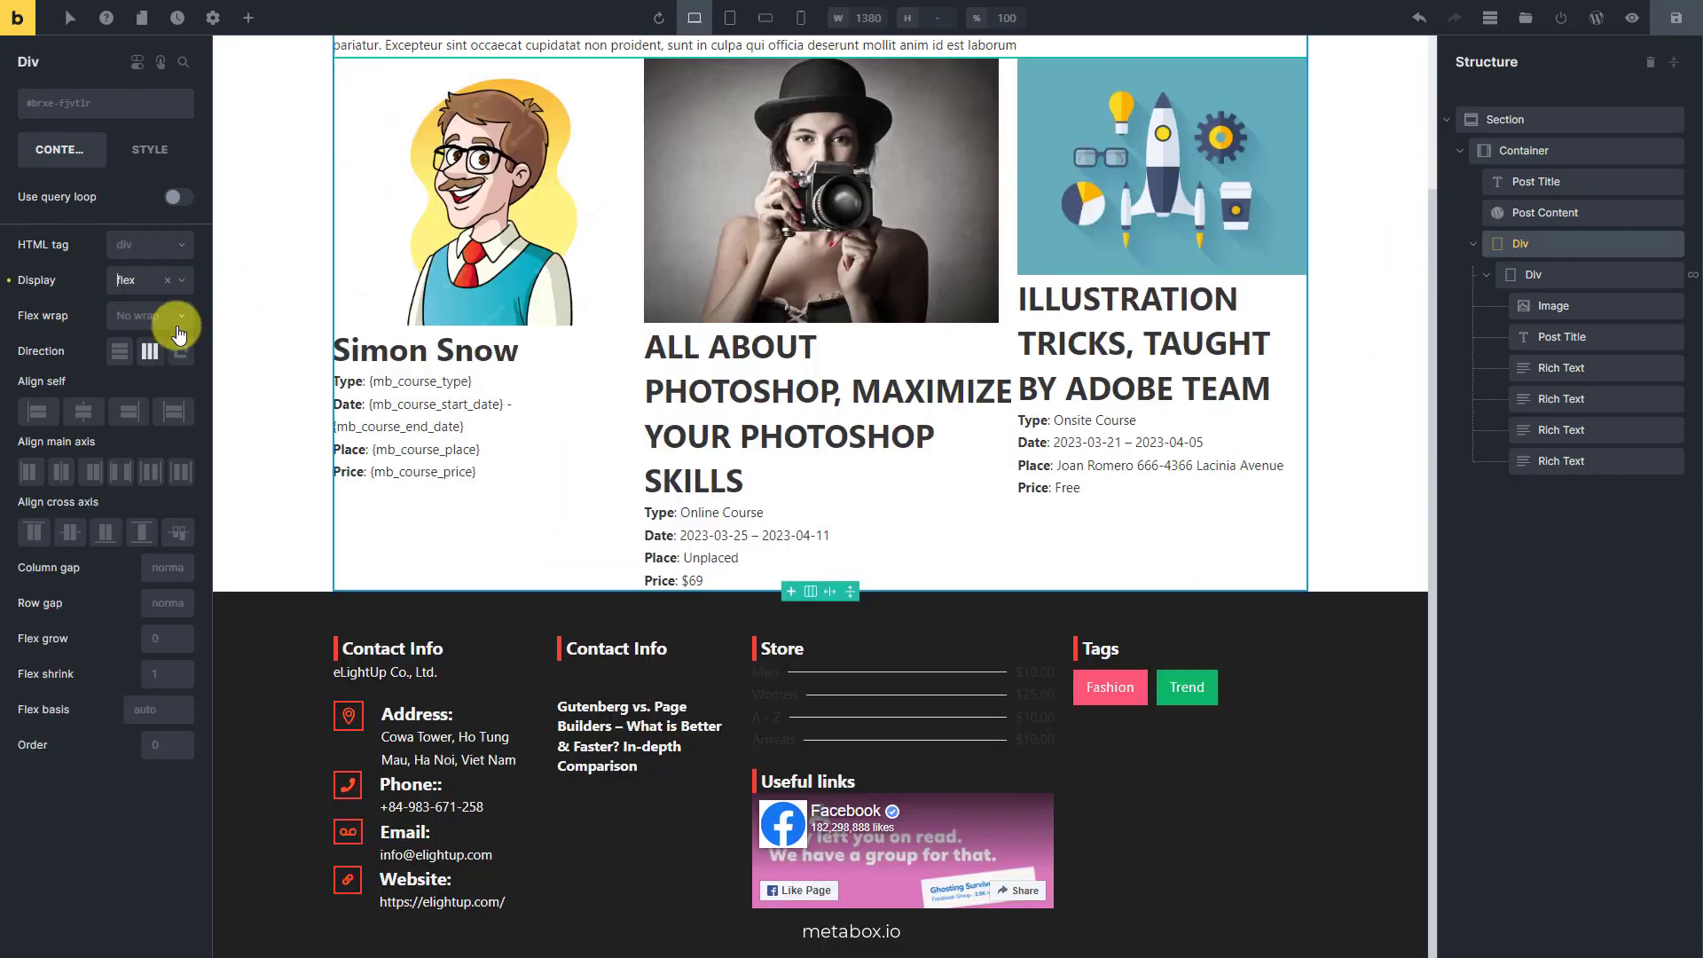
# Align the outer Div's main axis to space between, with a column gap of 15 and a row gap of 15
pyautogui.click(121, 471)
pyautogui.click(177, 567)
pyautogui.write('15')
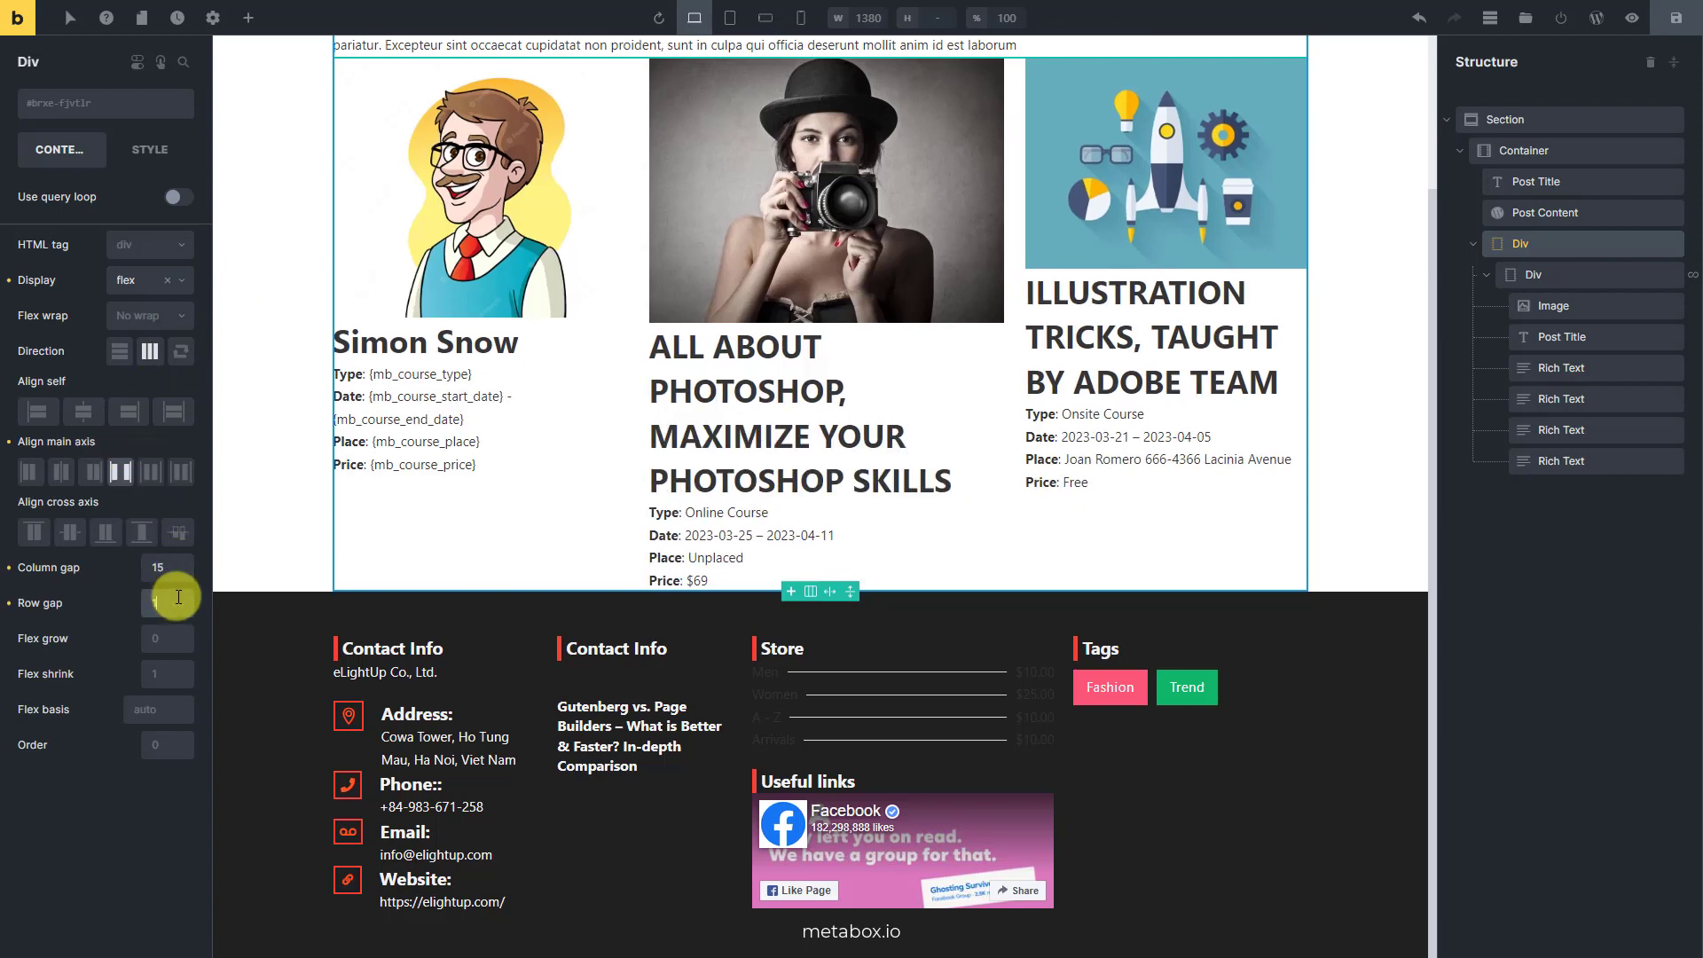
pyautogui.click(178, 597)
pyautogui.write('15')
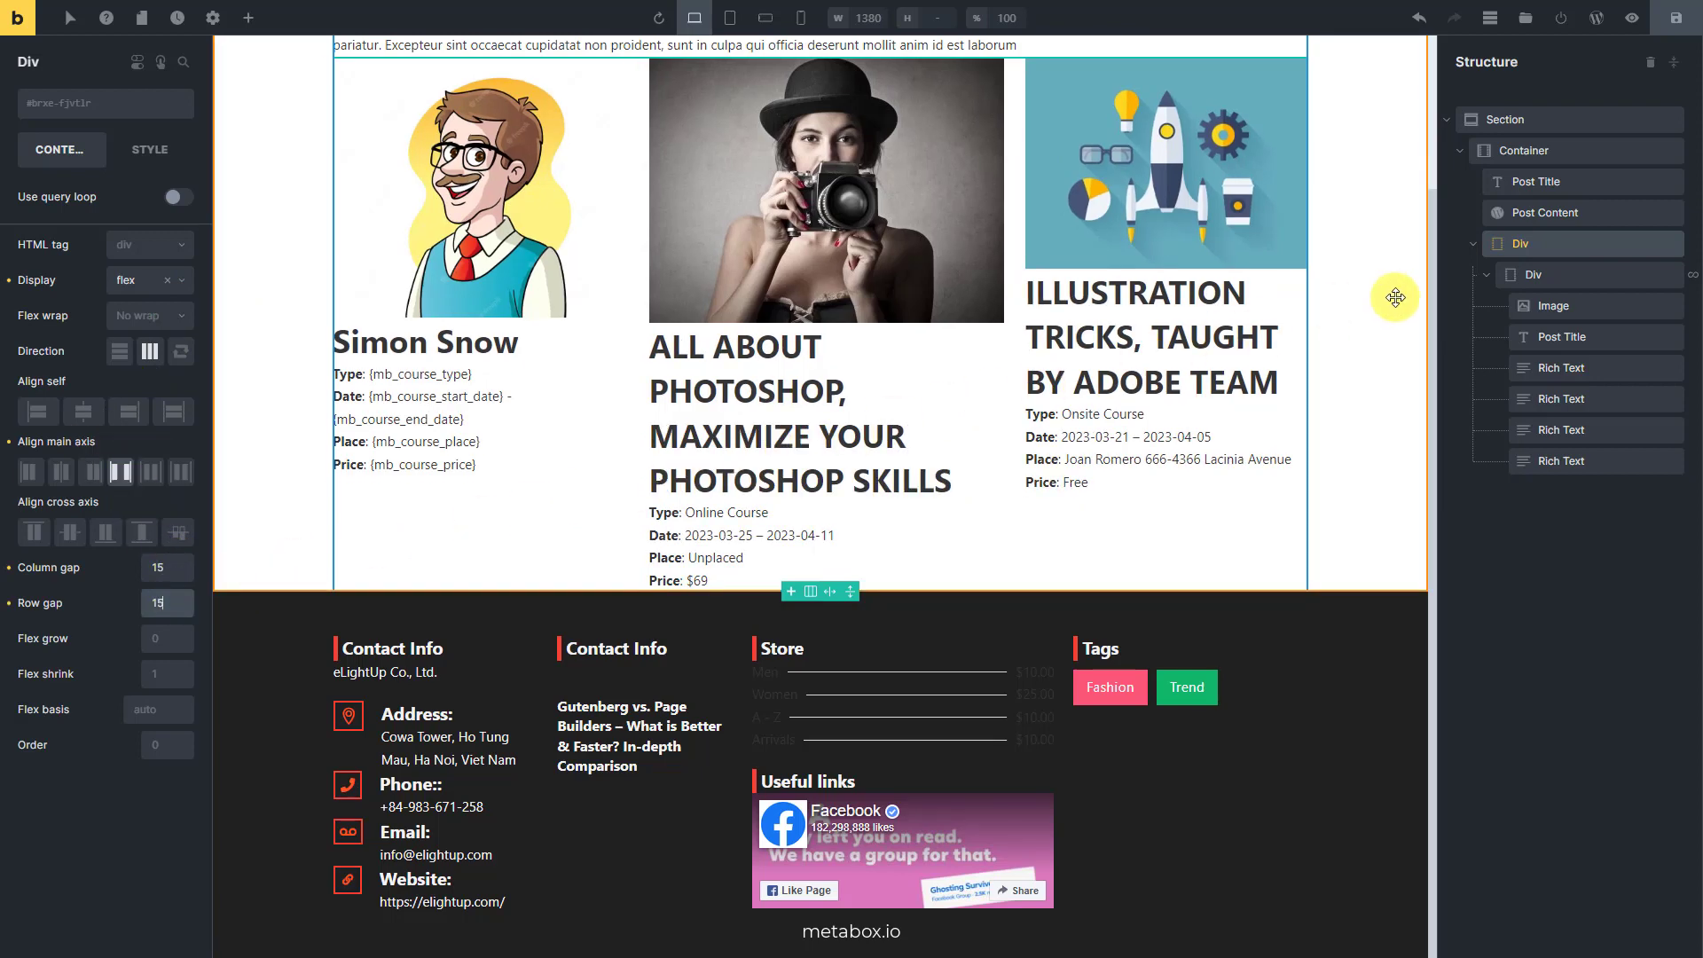
# Set the width of the inner query loop Div to 32%
pyautogui.click(1506, 275)
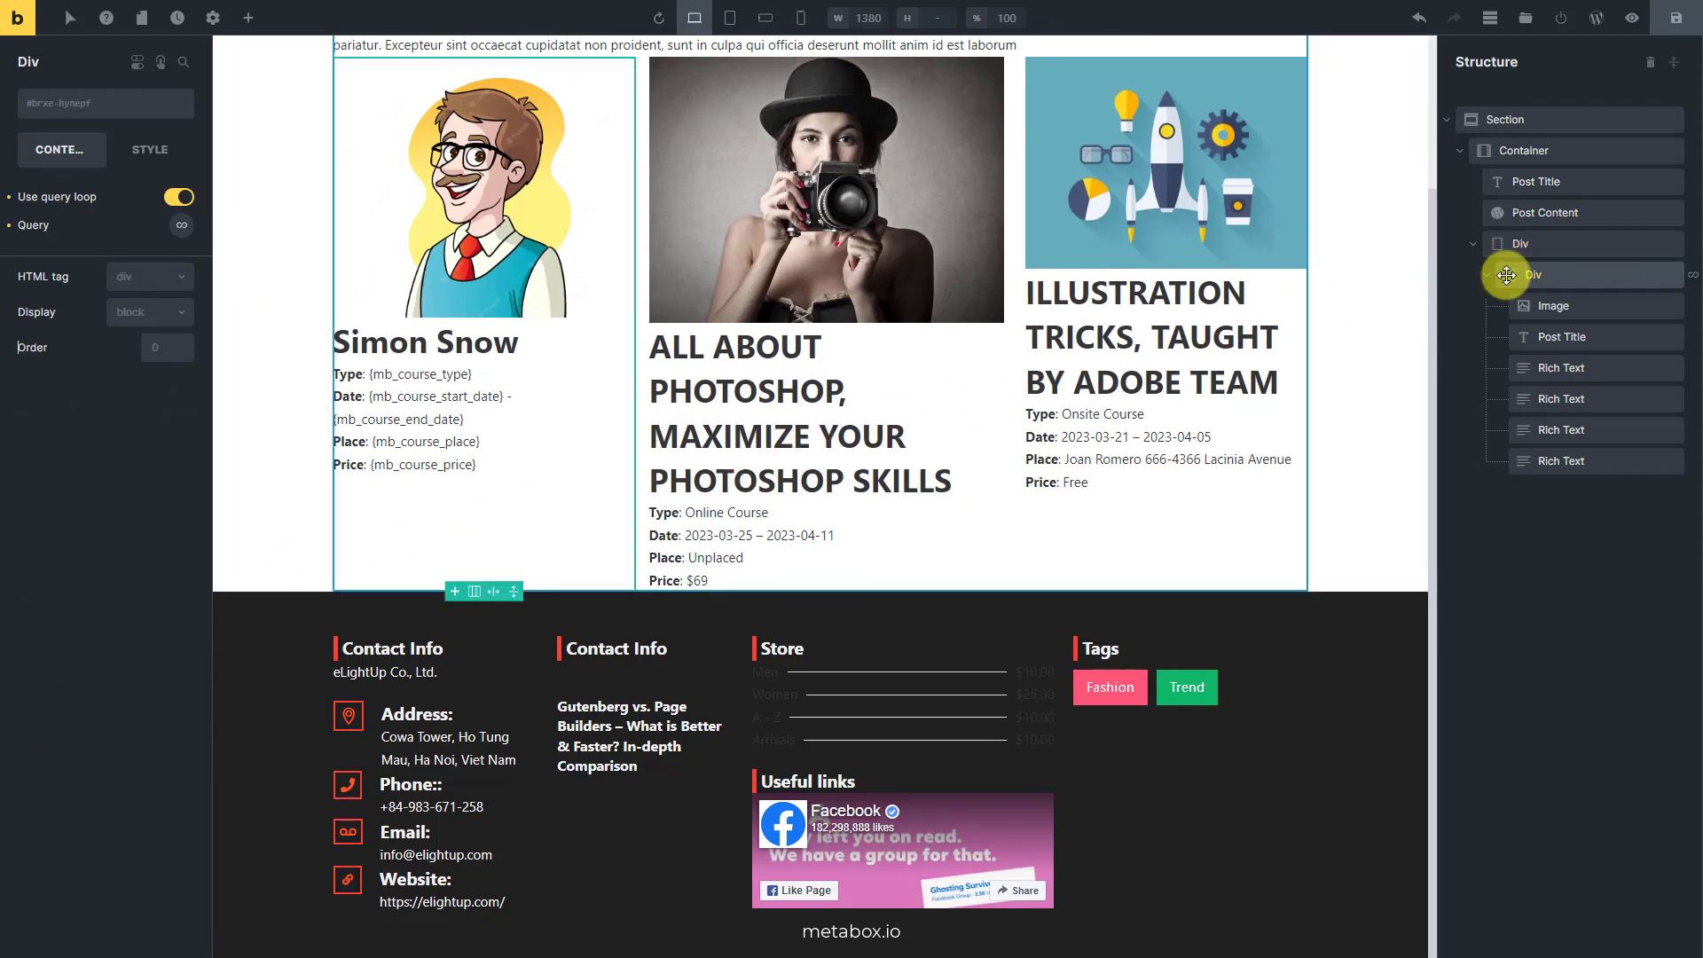
pyautogui.click(158, 156)
pyautogui.click(167, 203)
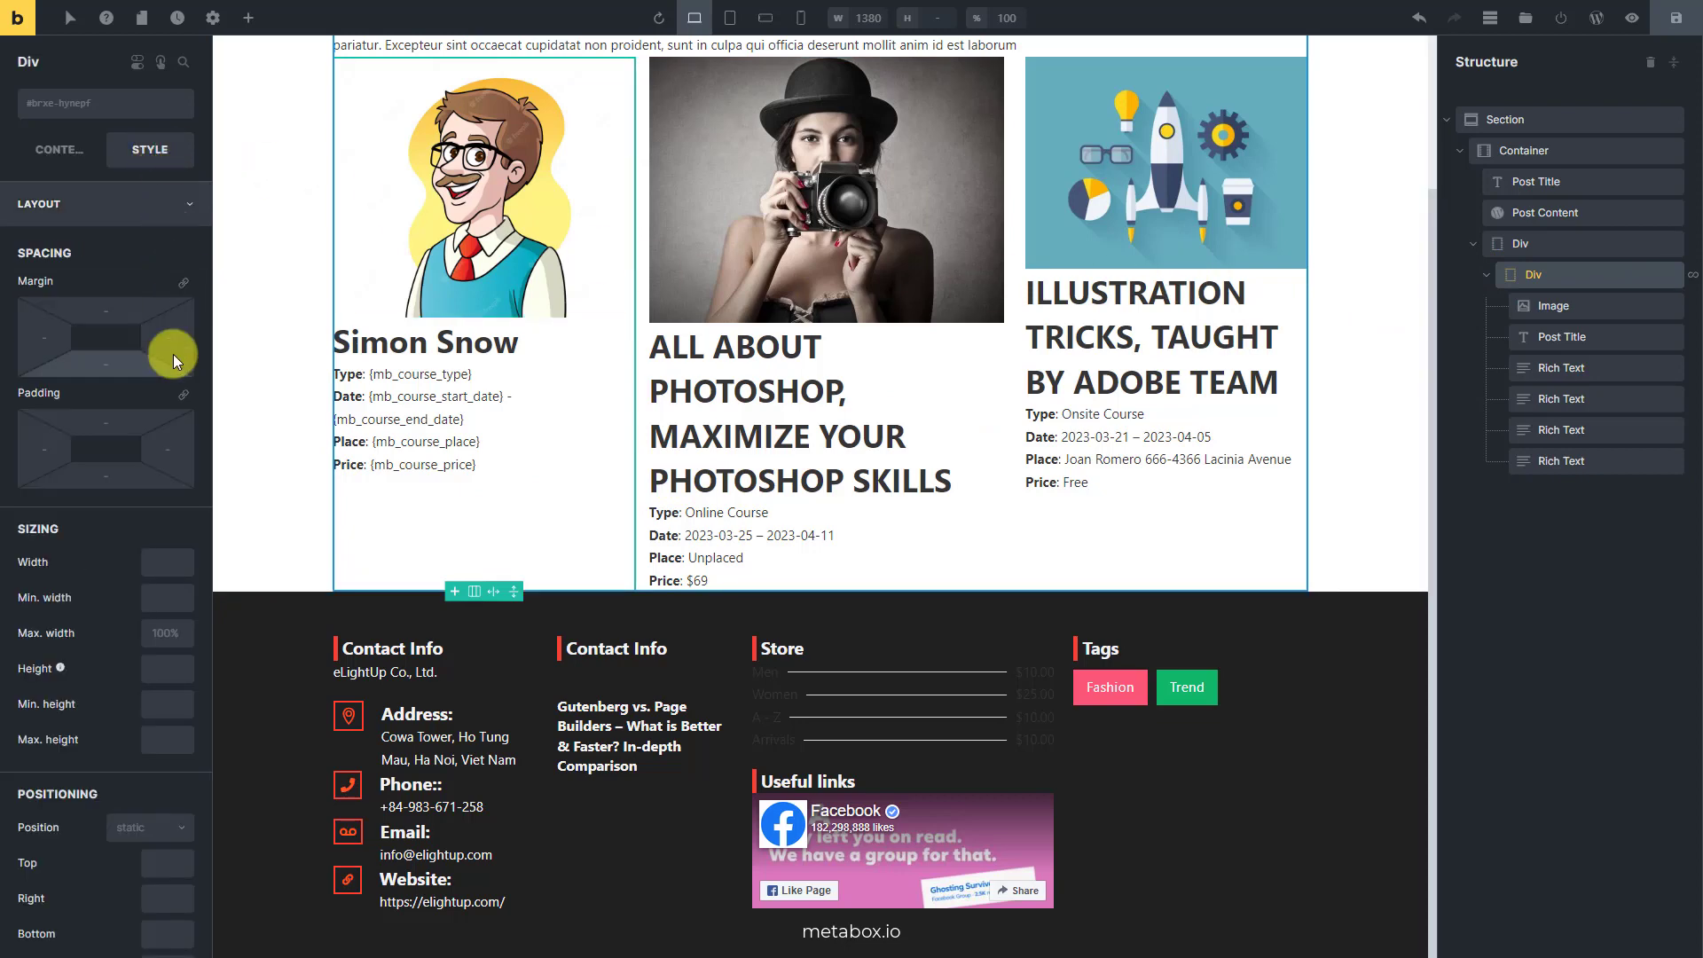
pyautogui.click(192, 554)
pyautogui.write('32%')
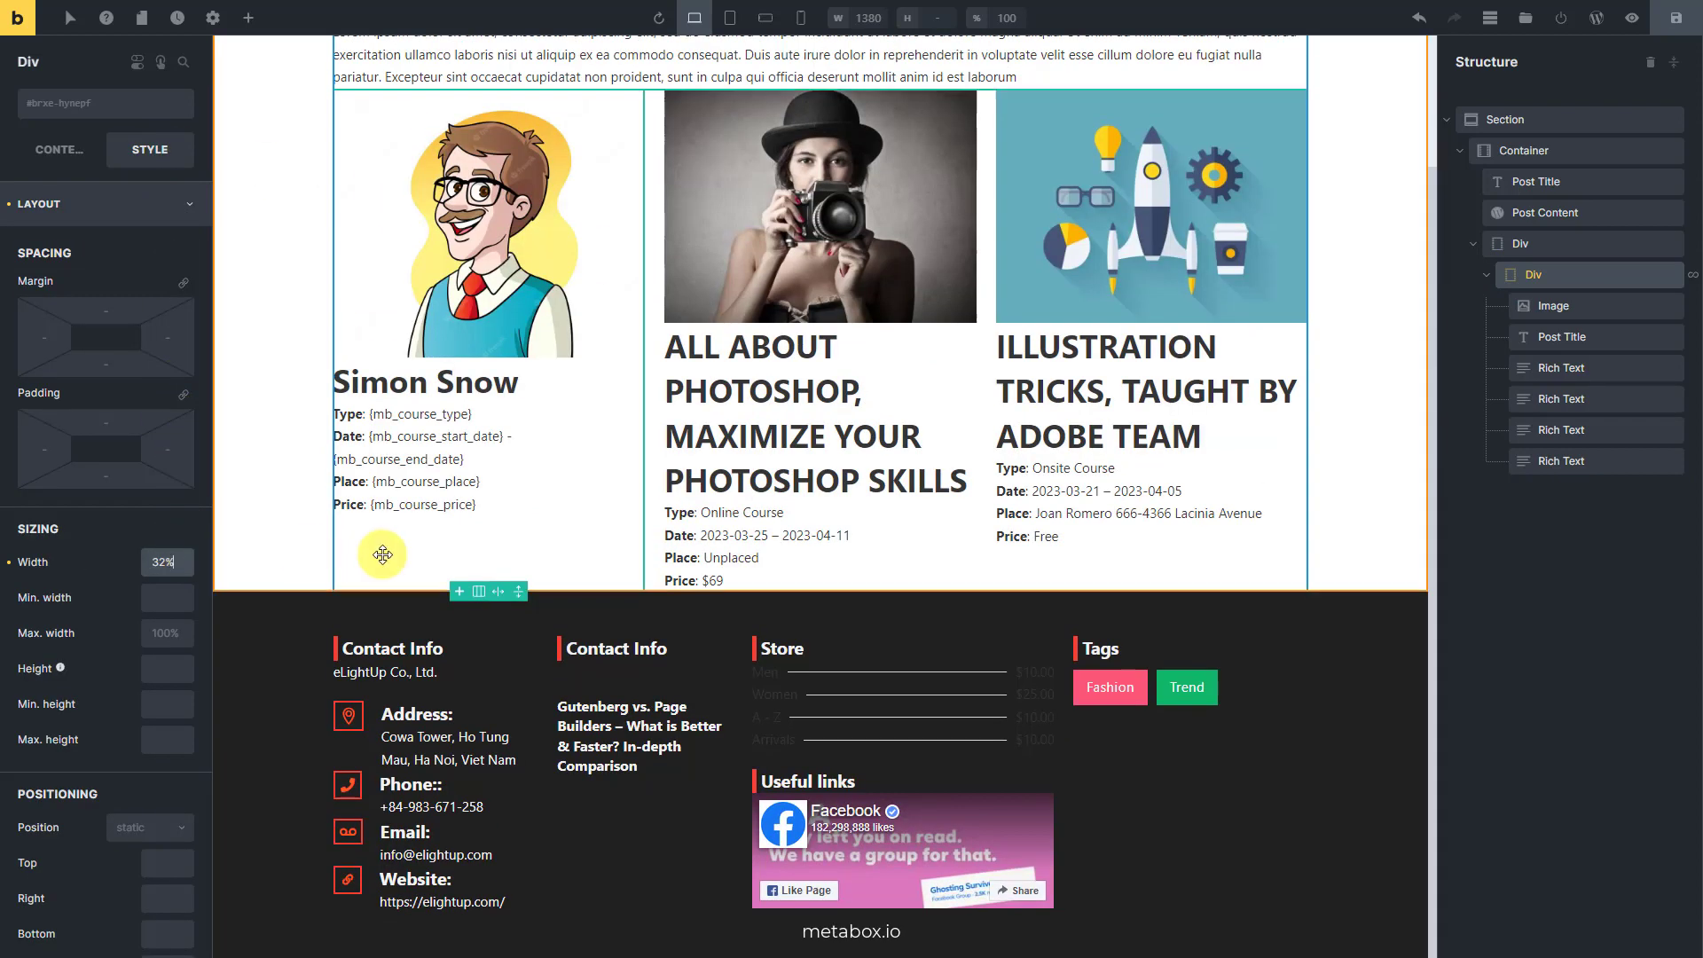
# Size the Image element in the looped Div to a width of 100% and a height of 250
pyautogui.click(1491, 309)
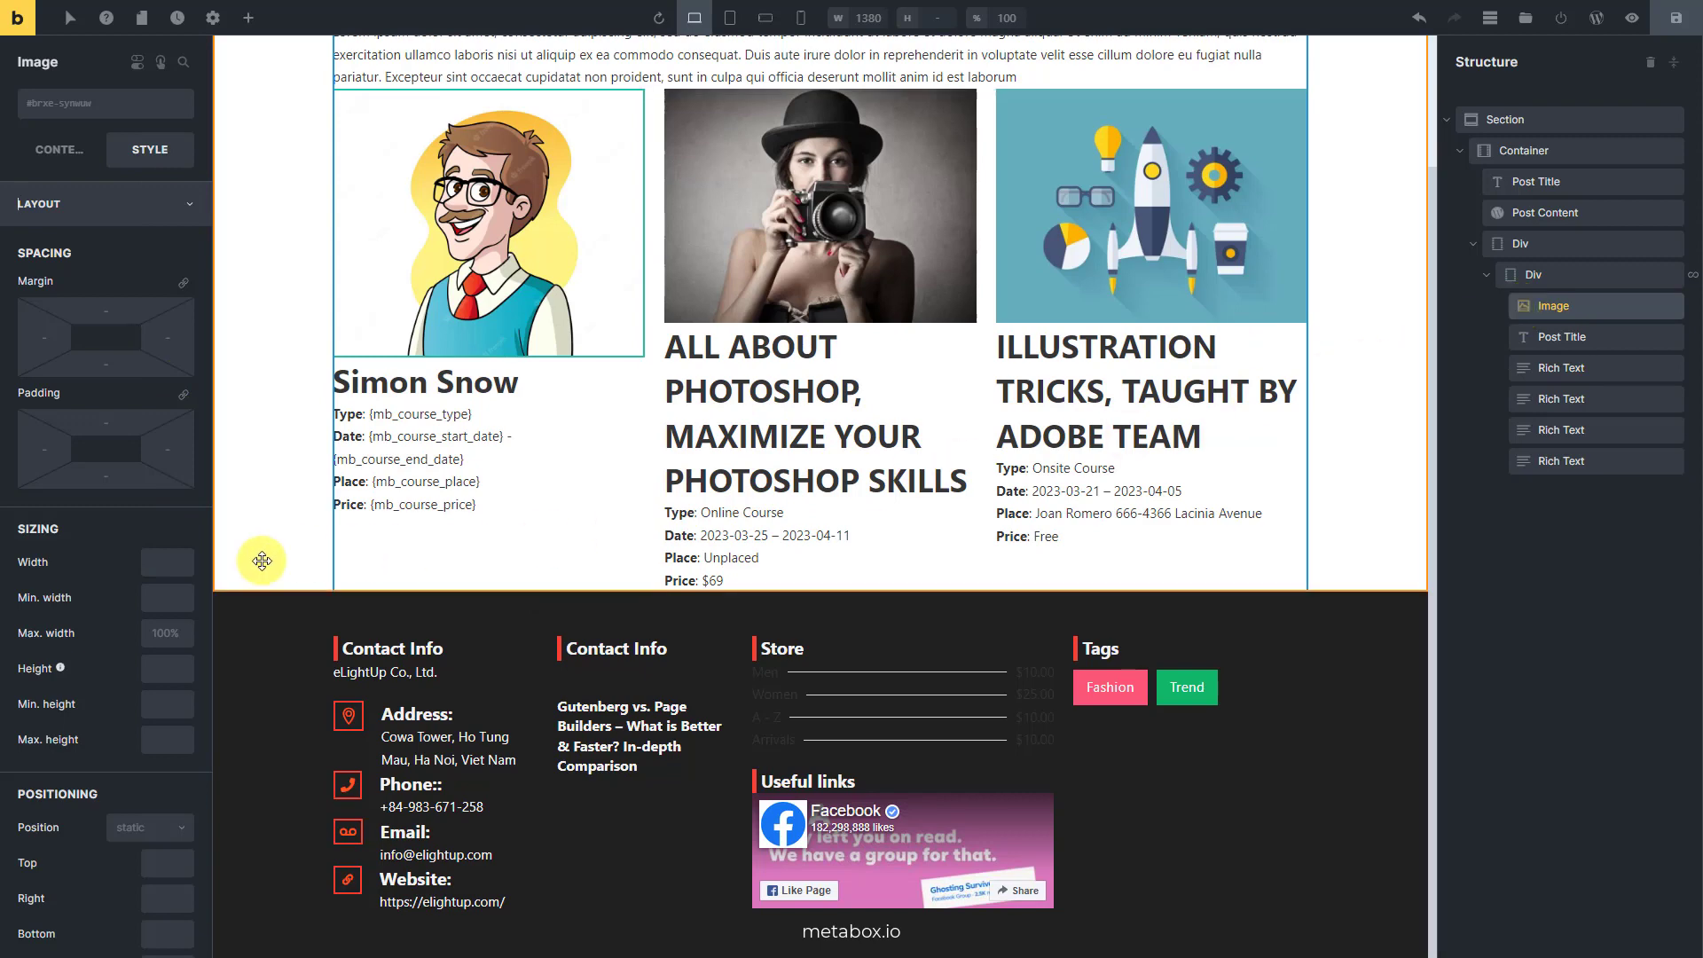
pyautogui.click(181, 565)
pyautogui.write('100%')
pyautogui.click(169, 666)
pyautogui.write('250')
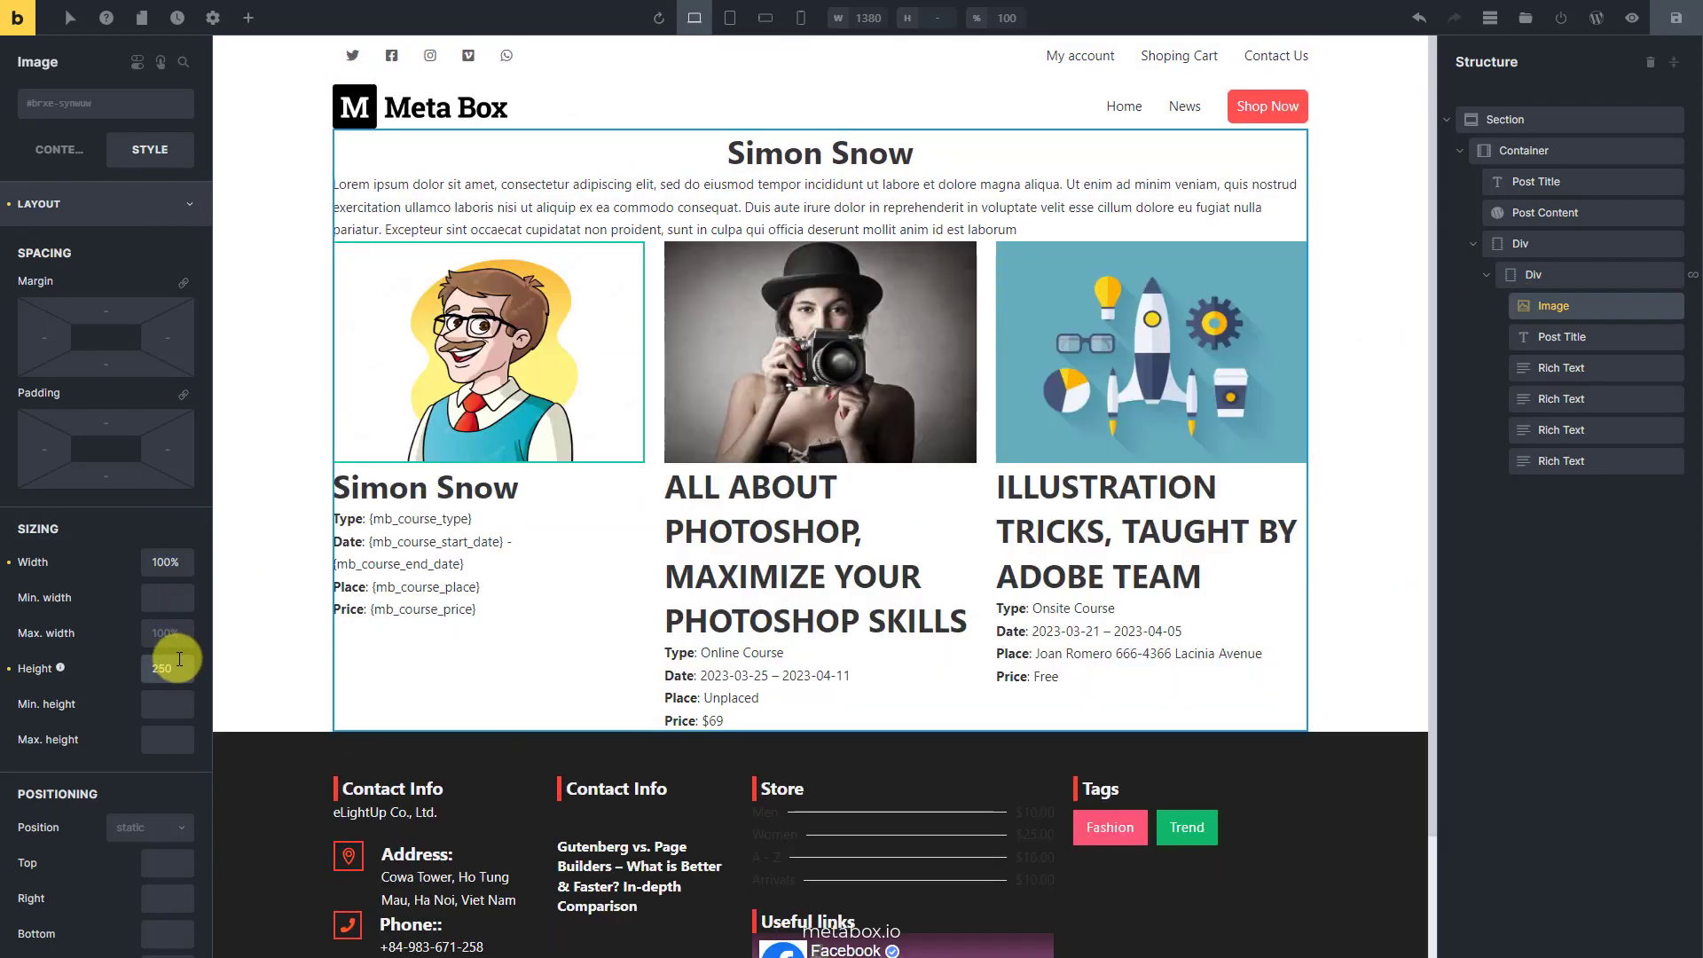
# Set the Image element's image size to Full and its object fit to Cover
pyautogui.click(59, 149)
pyautogui.click(118, 245)
pyautogui.click(83, 434)
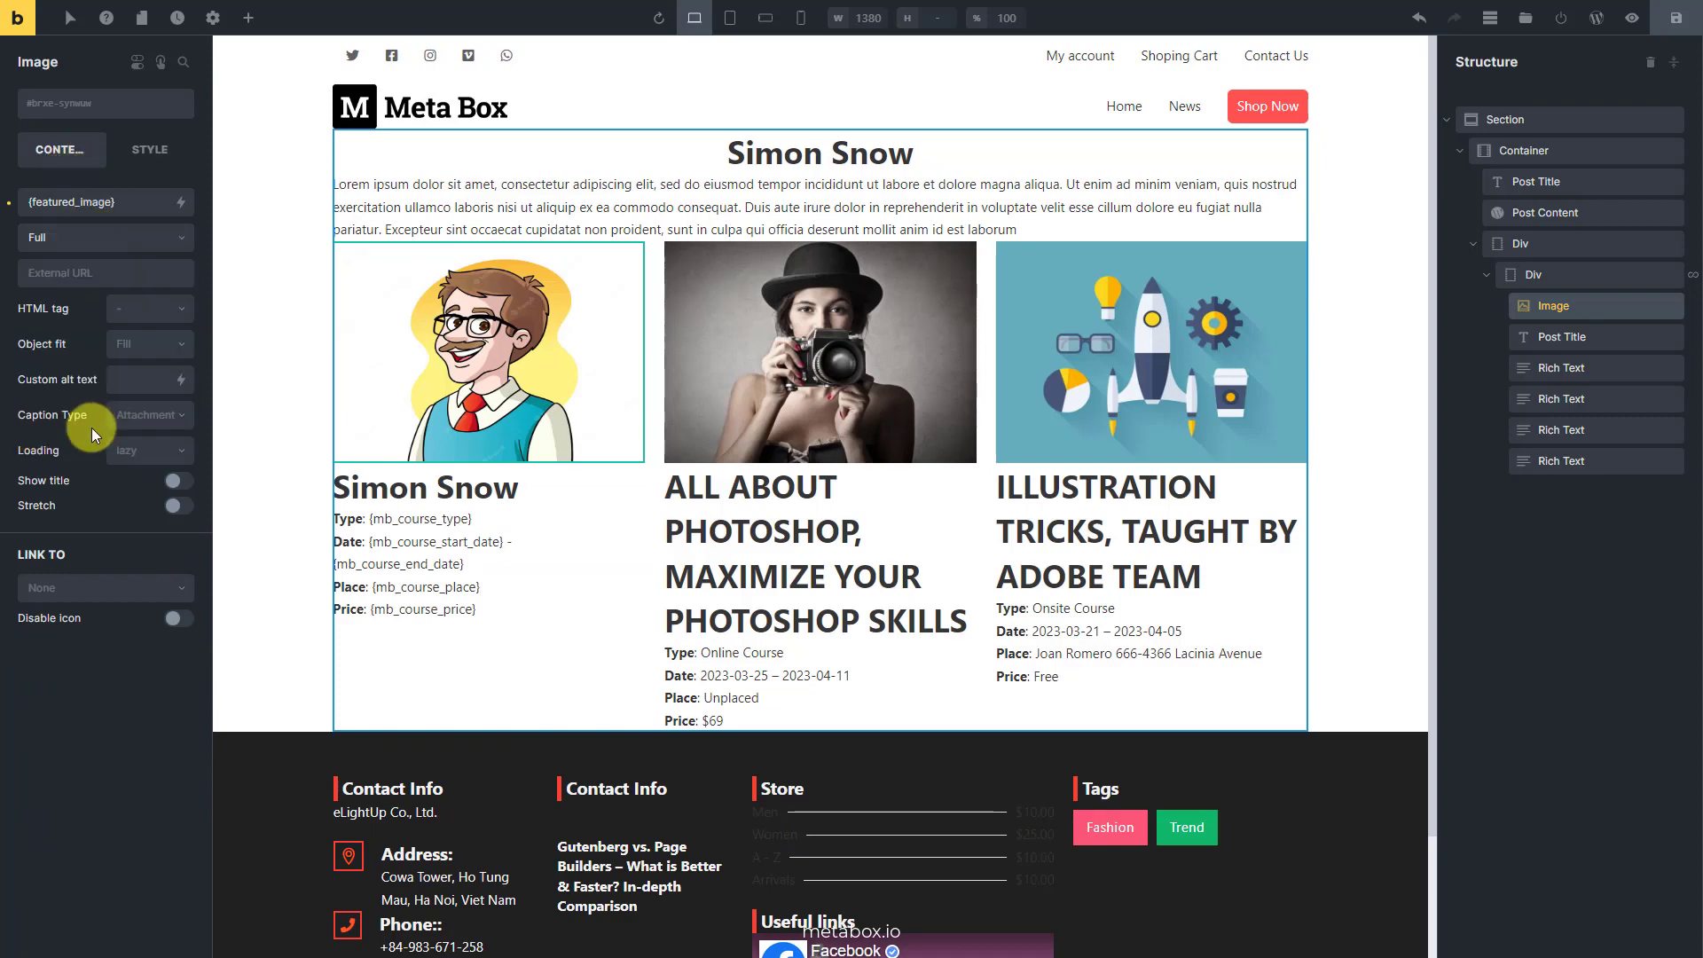
pyautogui.click(168, 344)
pyautogui.click(167, 424)
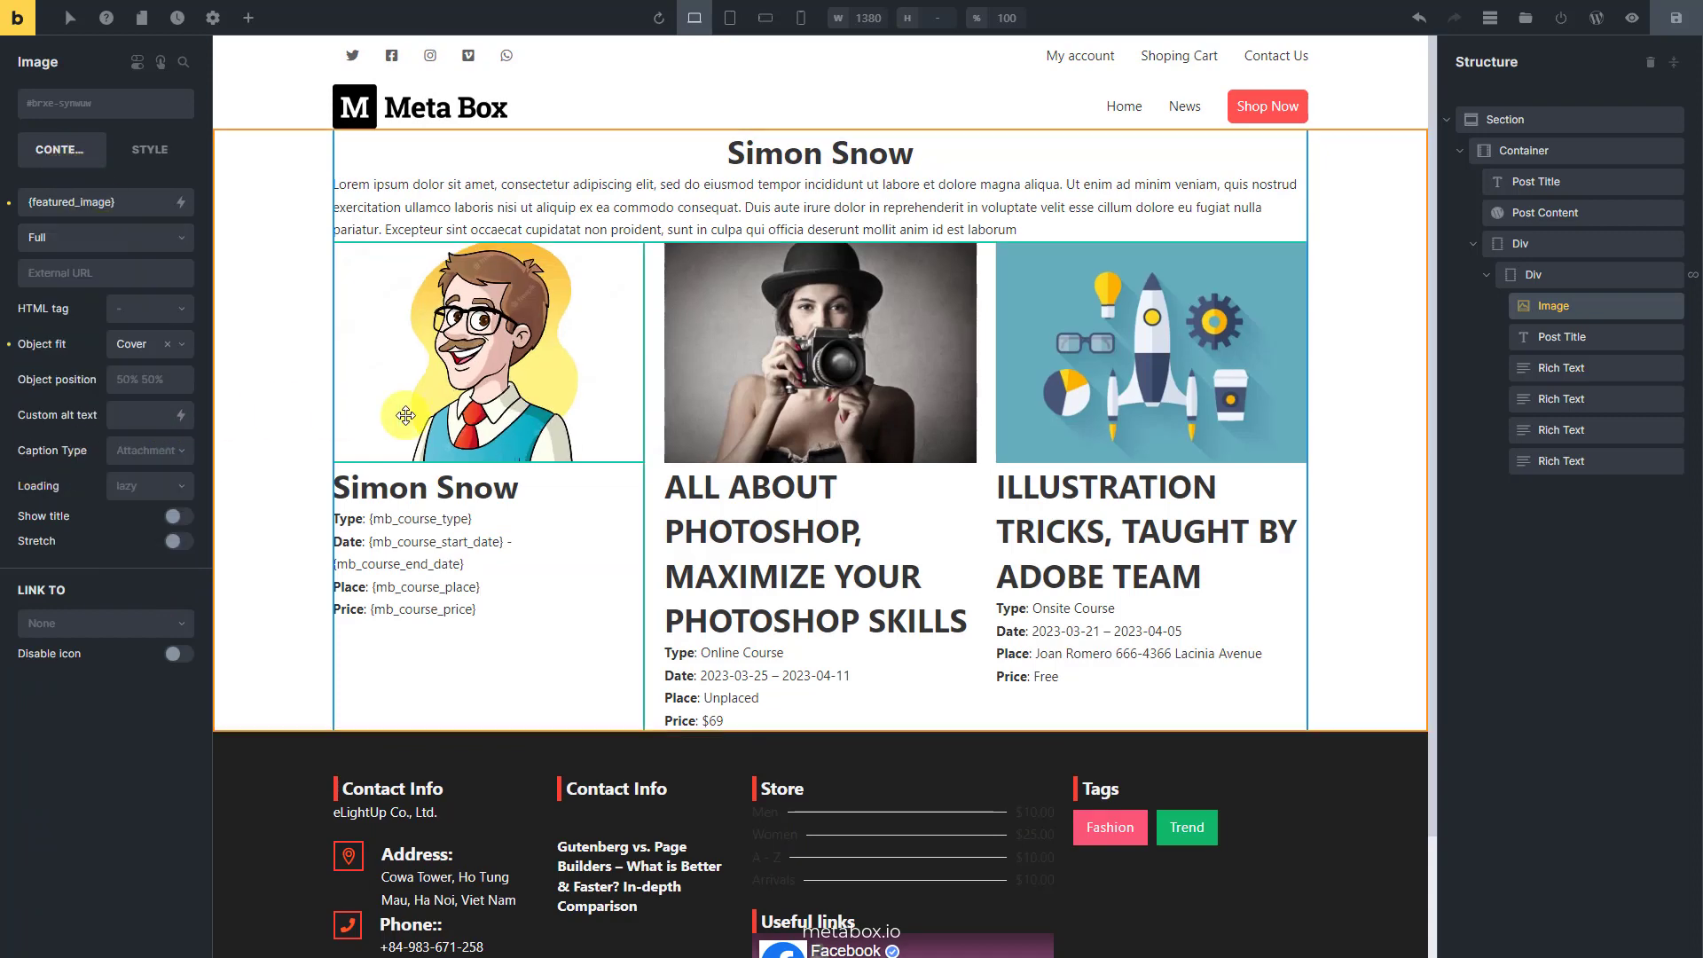
# Set the HTML tag of the Post Title inside the looped Div to h5
pyautogui.click(1523, 334)
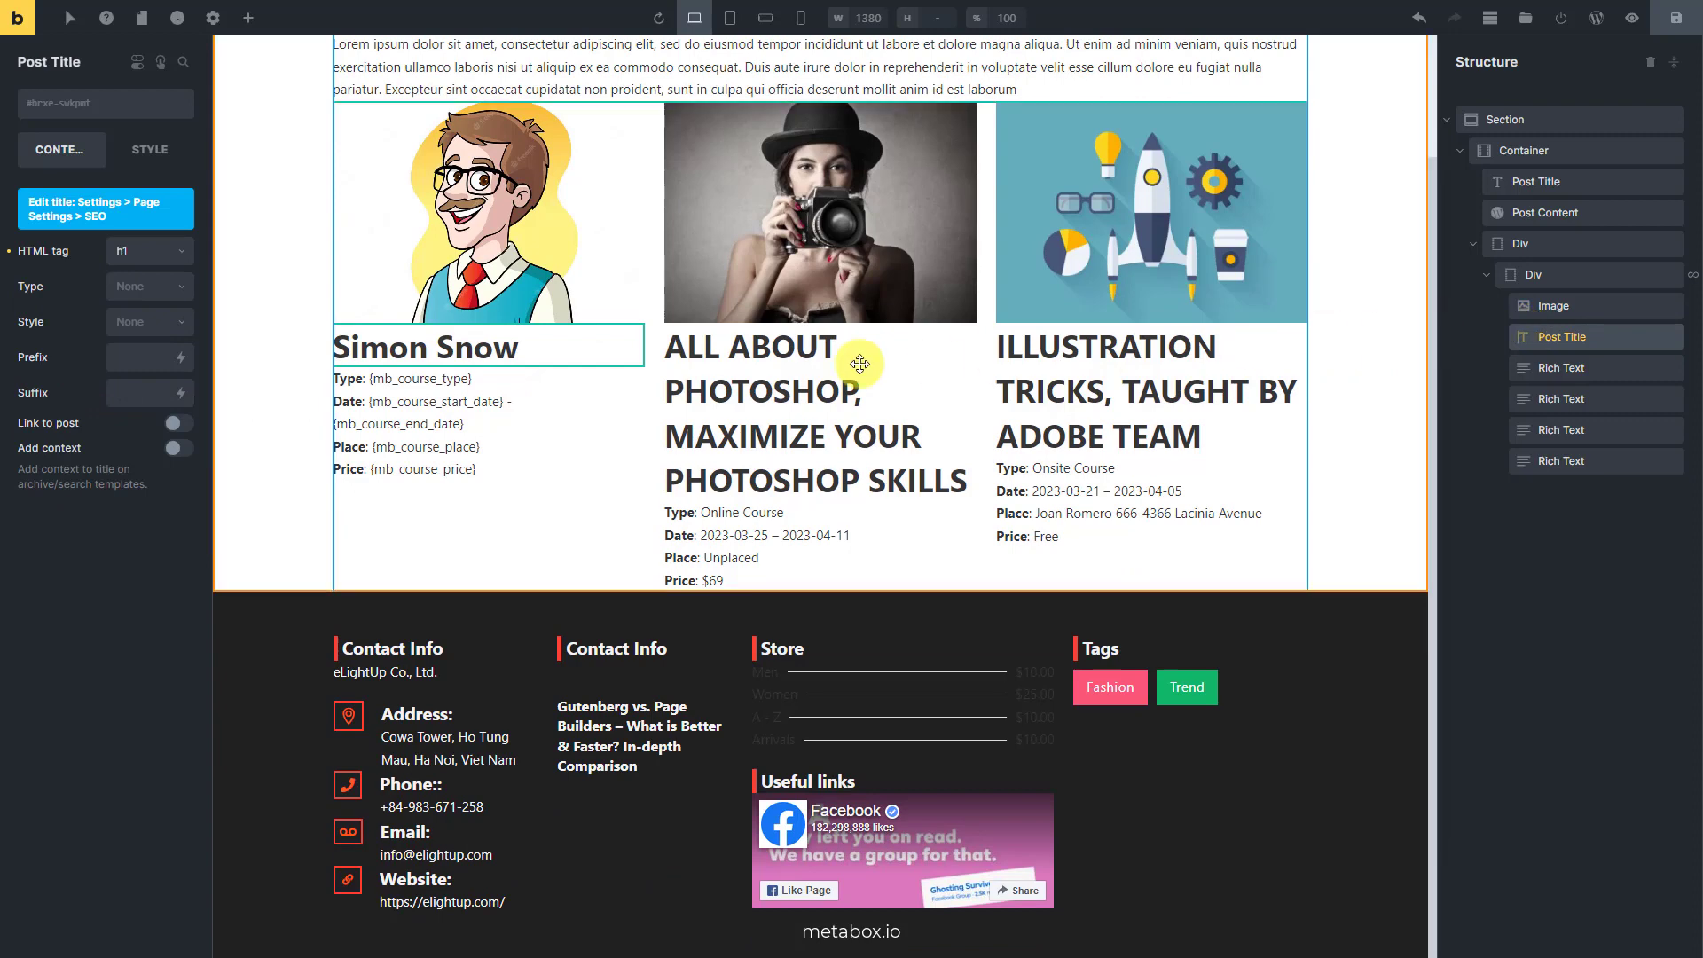
pyautogui.click(168, 251)
pyautogui.click(152, 379)
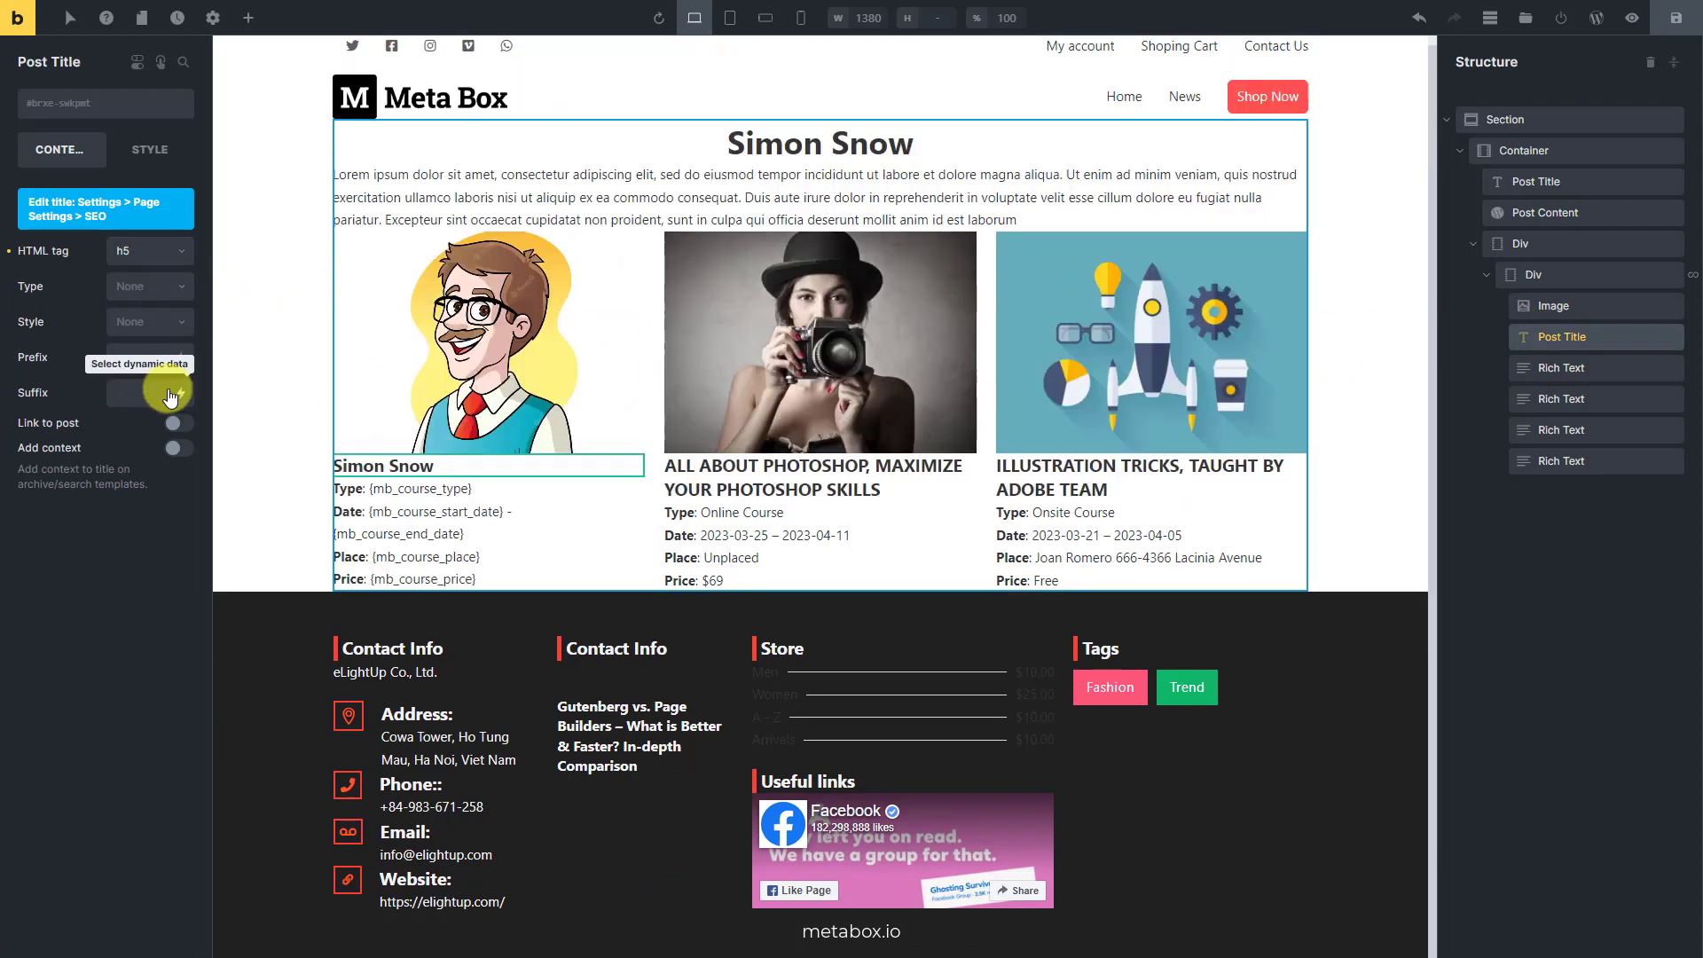
# Set the top and bottom margins of the outer Div to 20 and save the template
pyautogui.click(1526, 257)
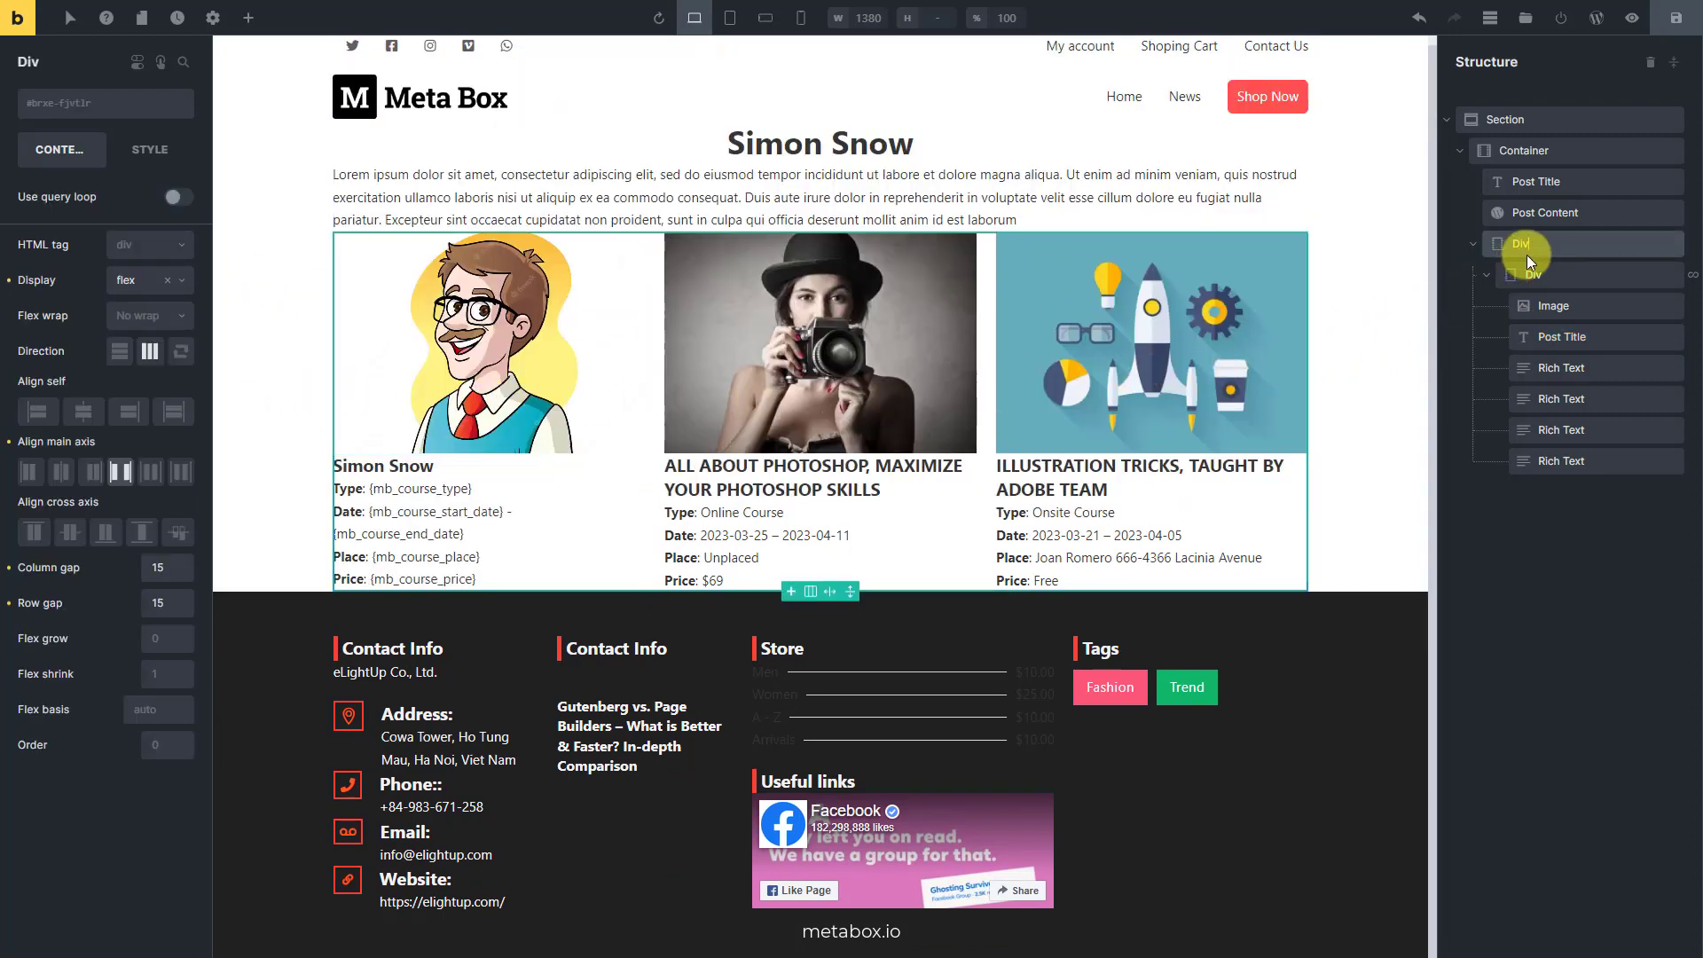
pyautogui.click(175, 158)
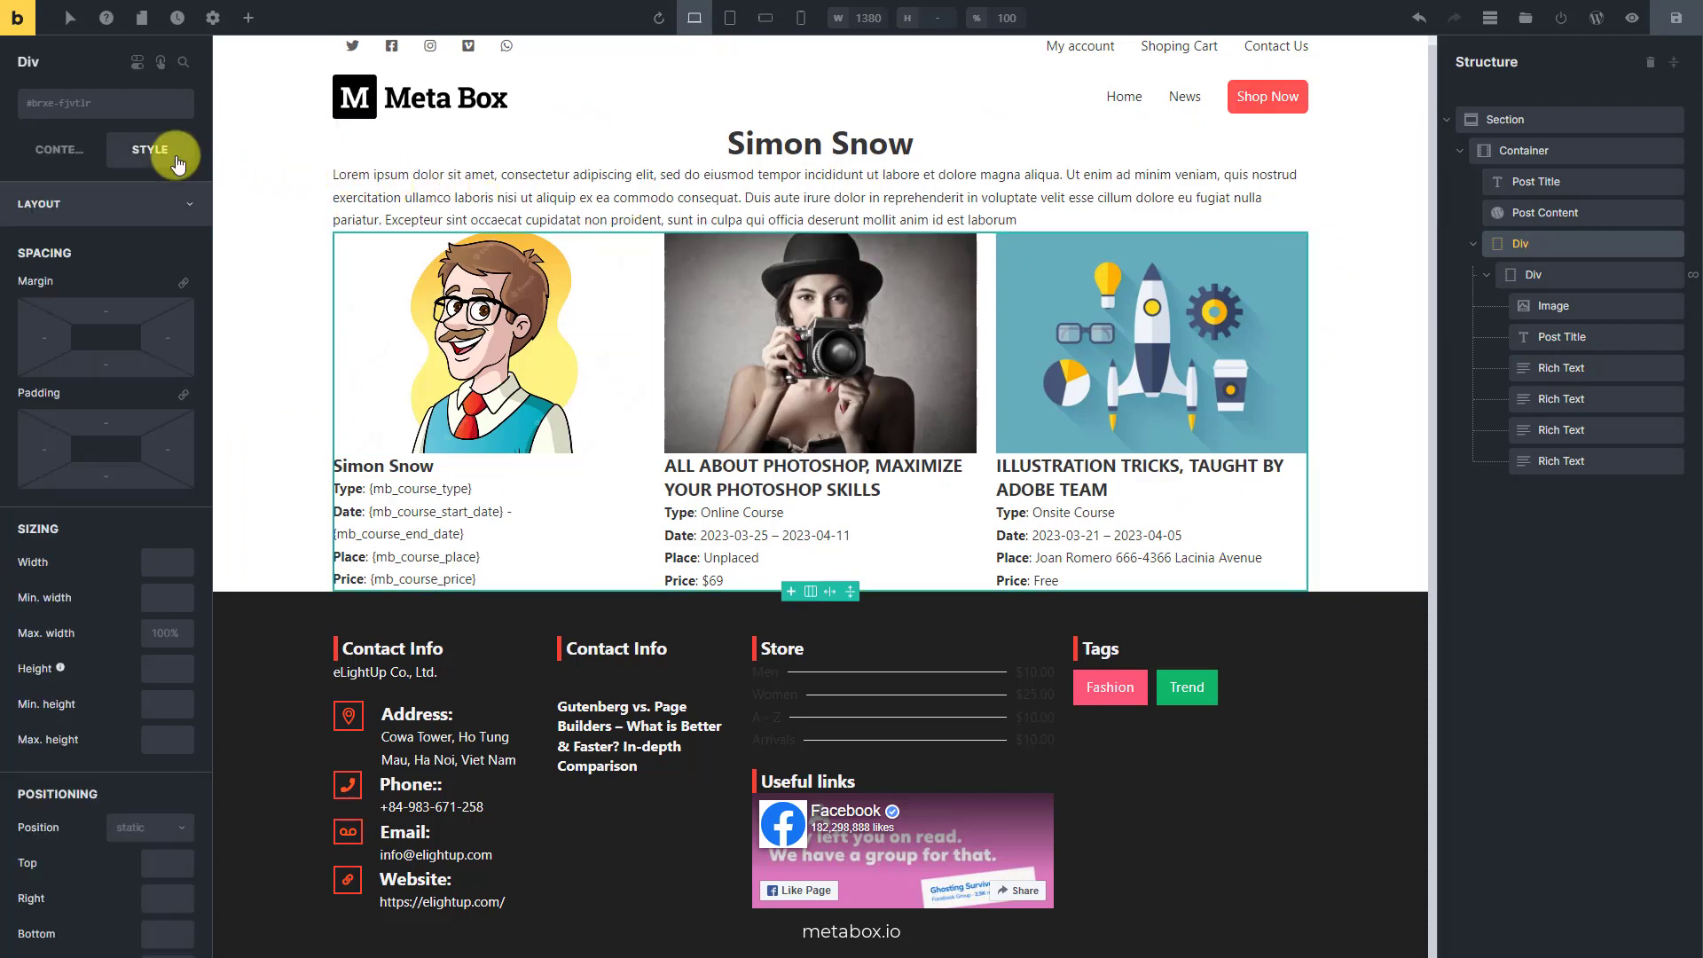
pyautogui.click(112, 307)
pyautogui.write('20')
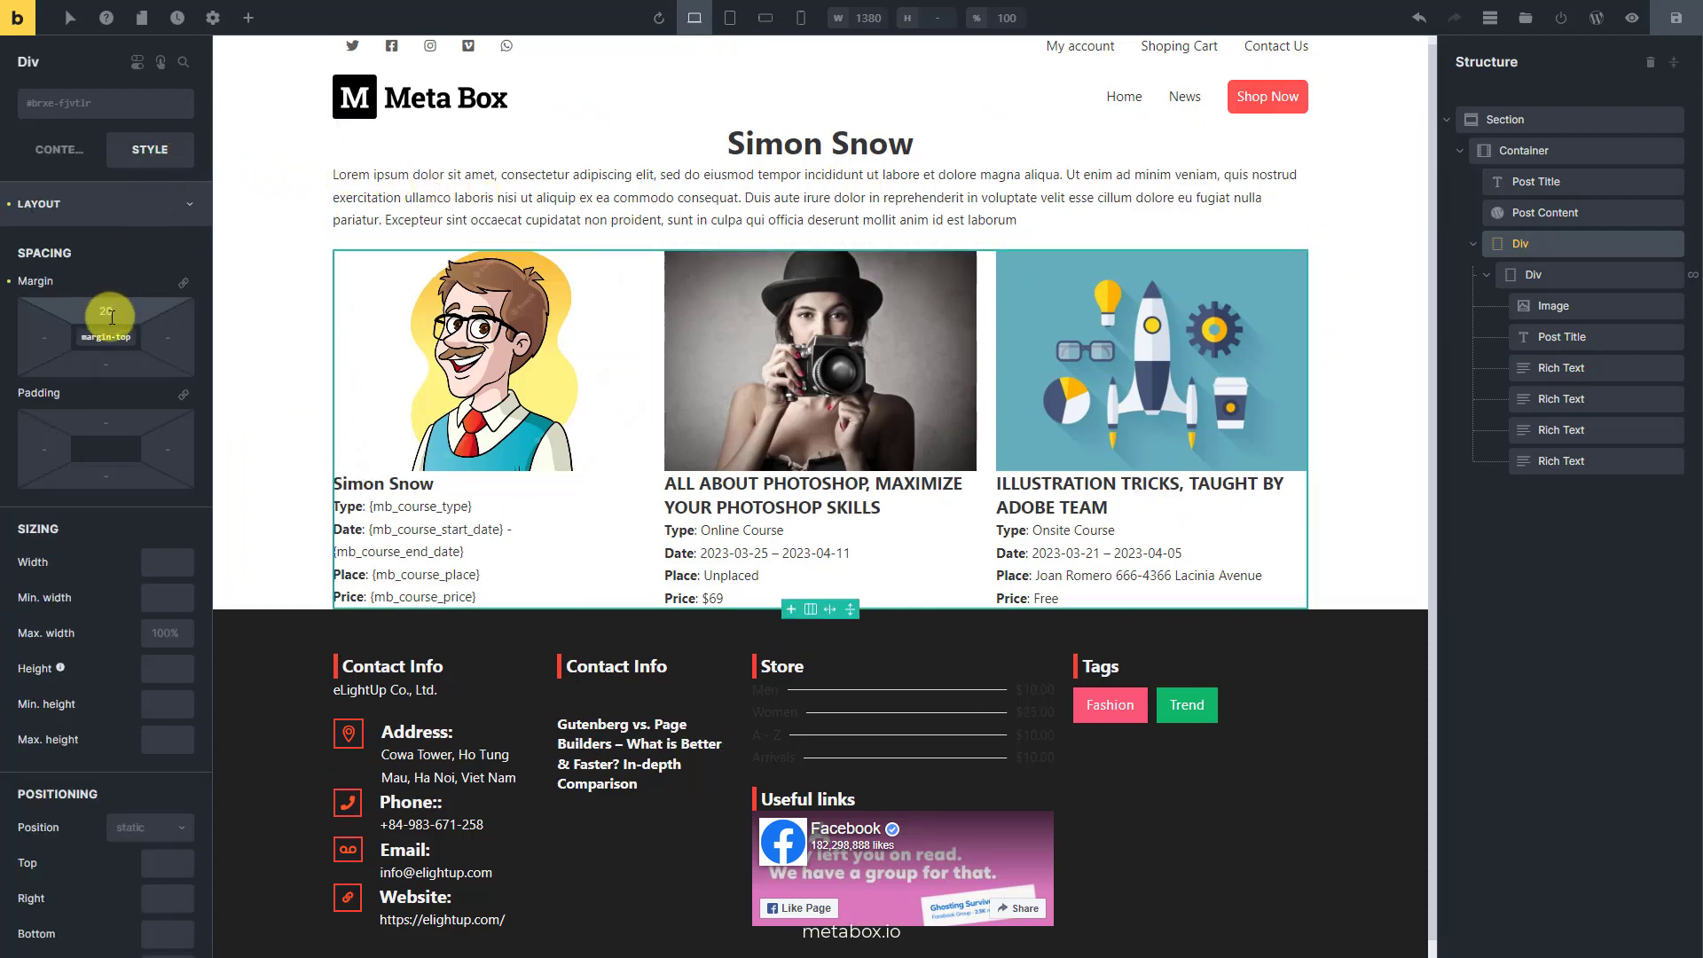
pyautogui.click(115, 360)
pyautogui.write('20')
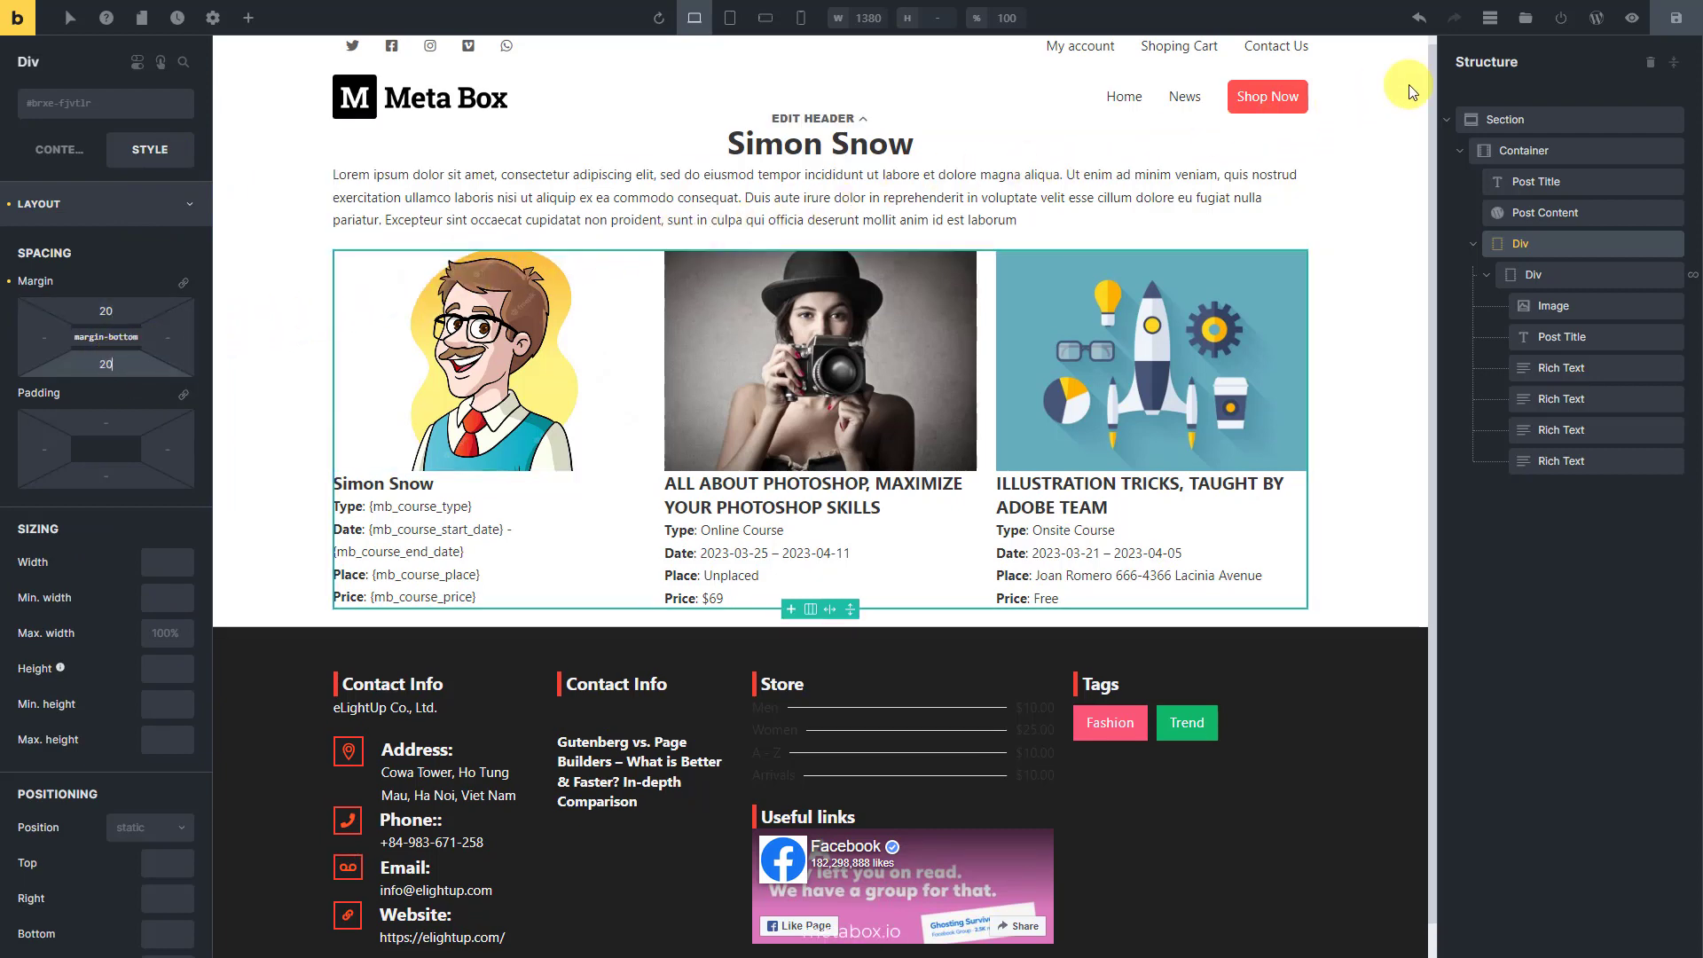
pyautogui.click(1664, 32)
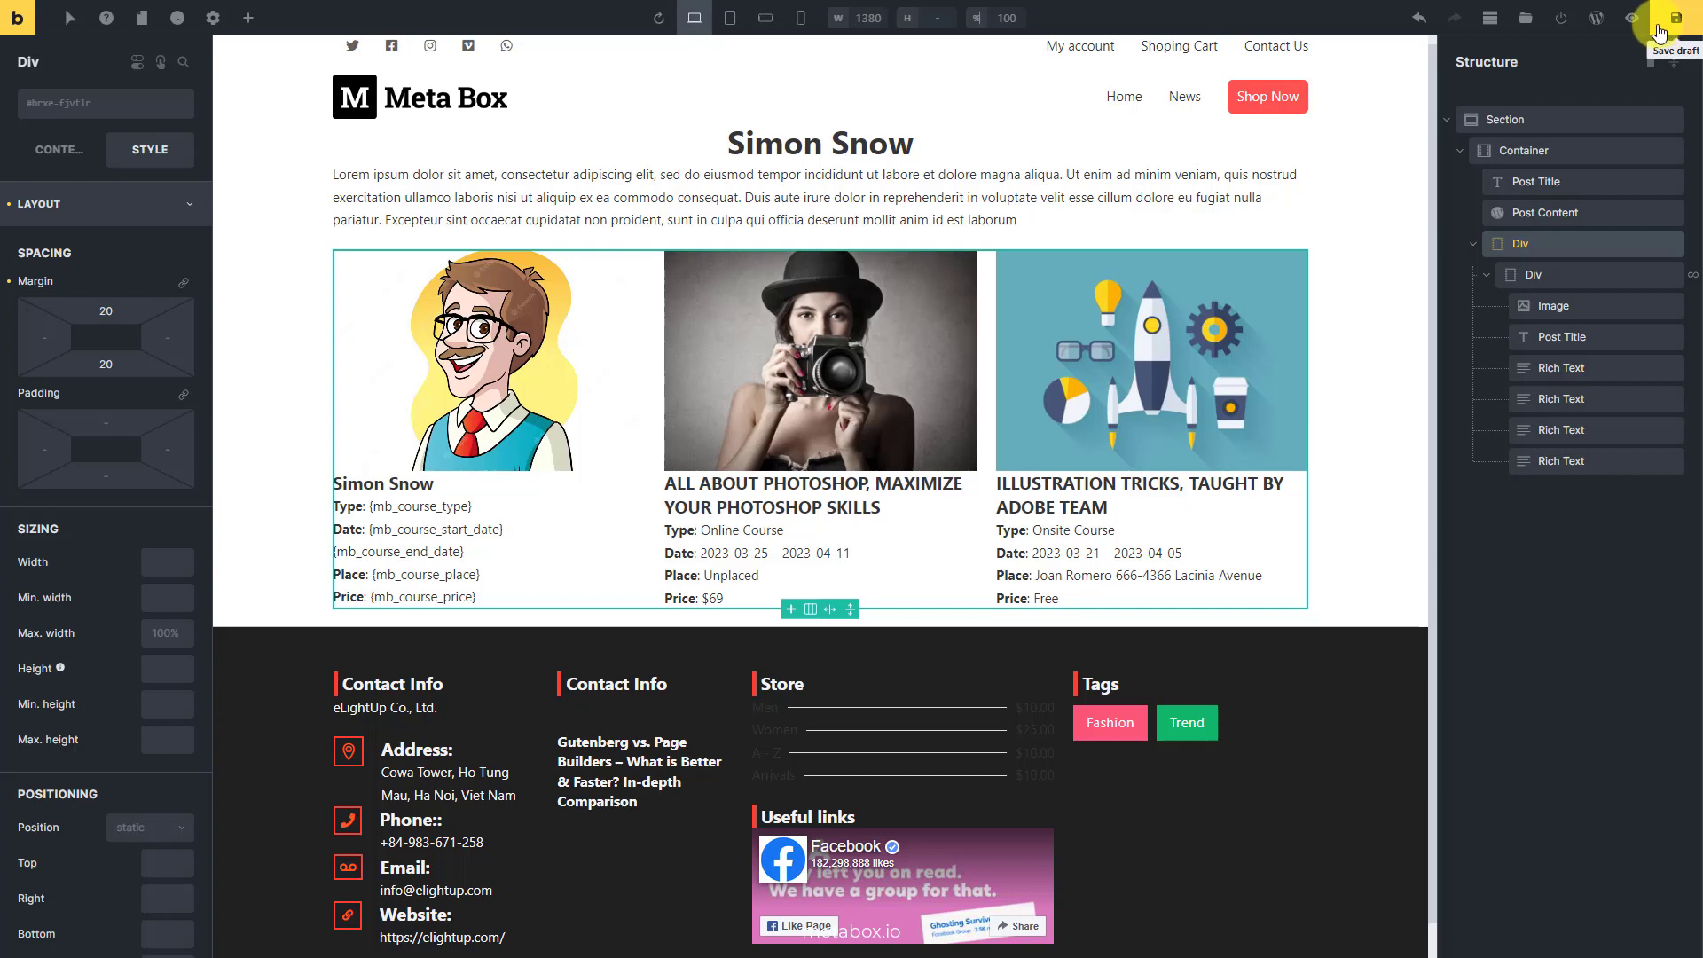
# Return to the WordPress admin and publish a new Bricks template titled "Course Template" with the template type Single
pyautogui.click(18, 19)
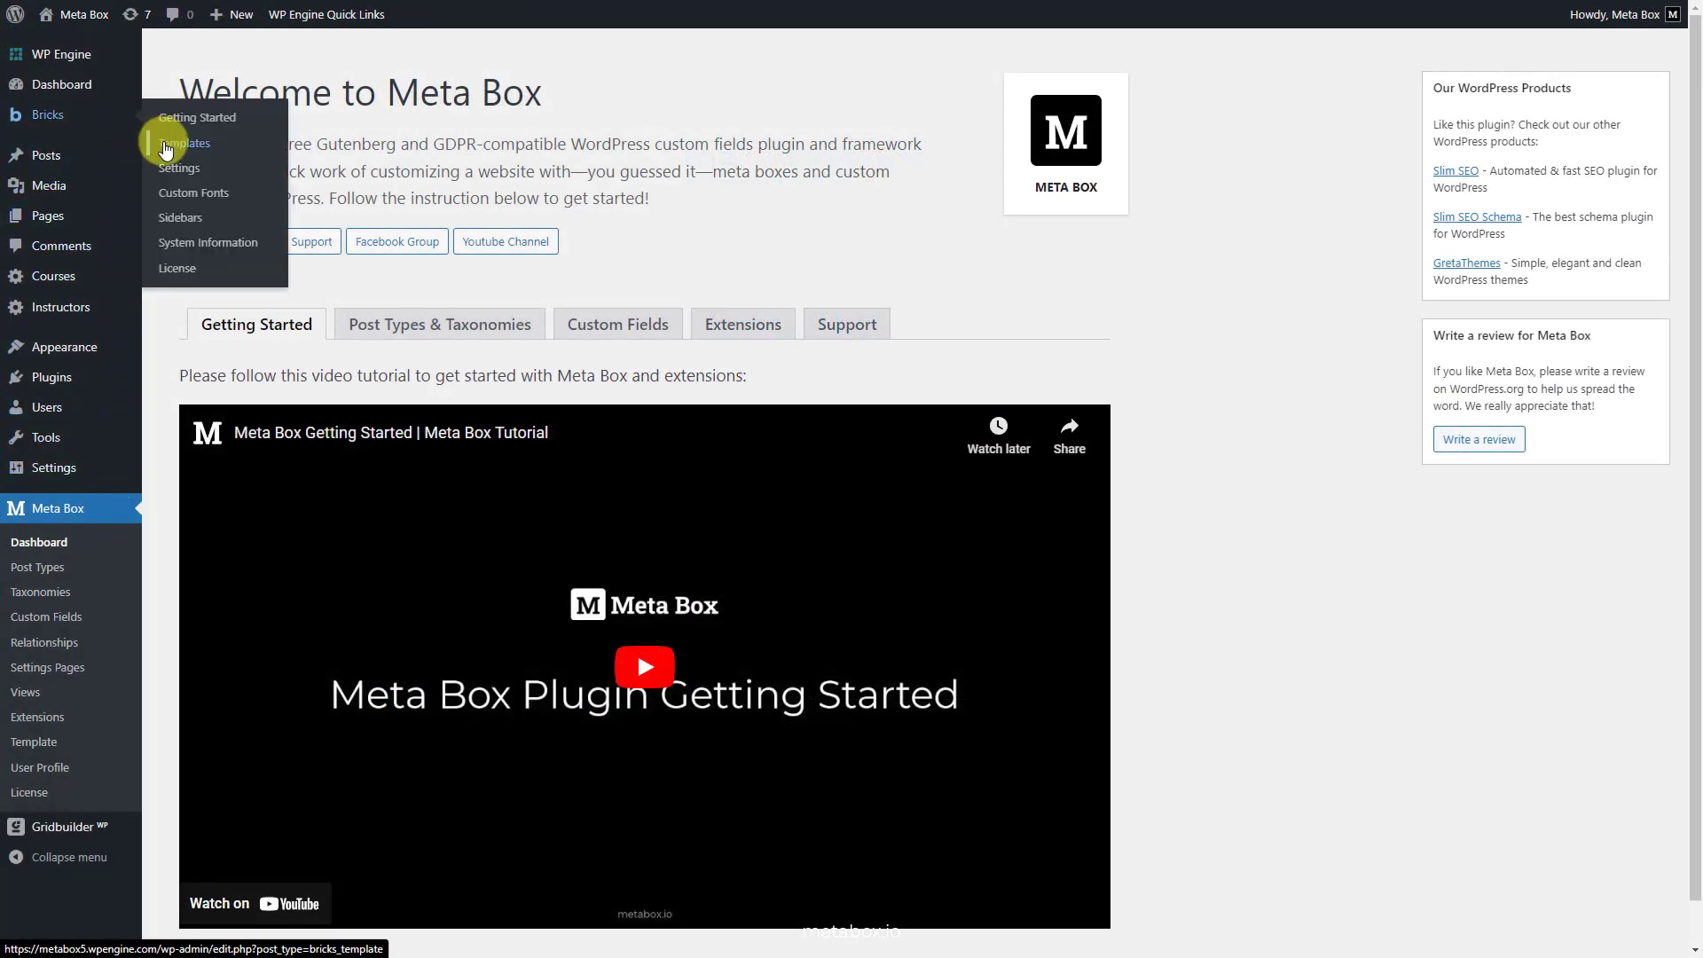
pyautogui.click(169, 137)
pyautogui.click(342, 69)
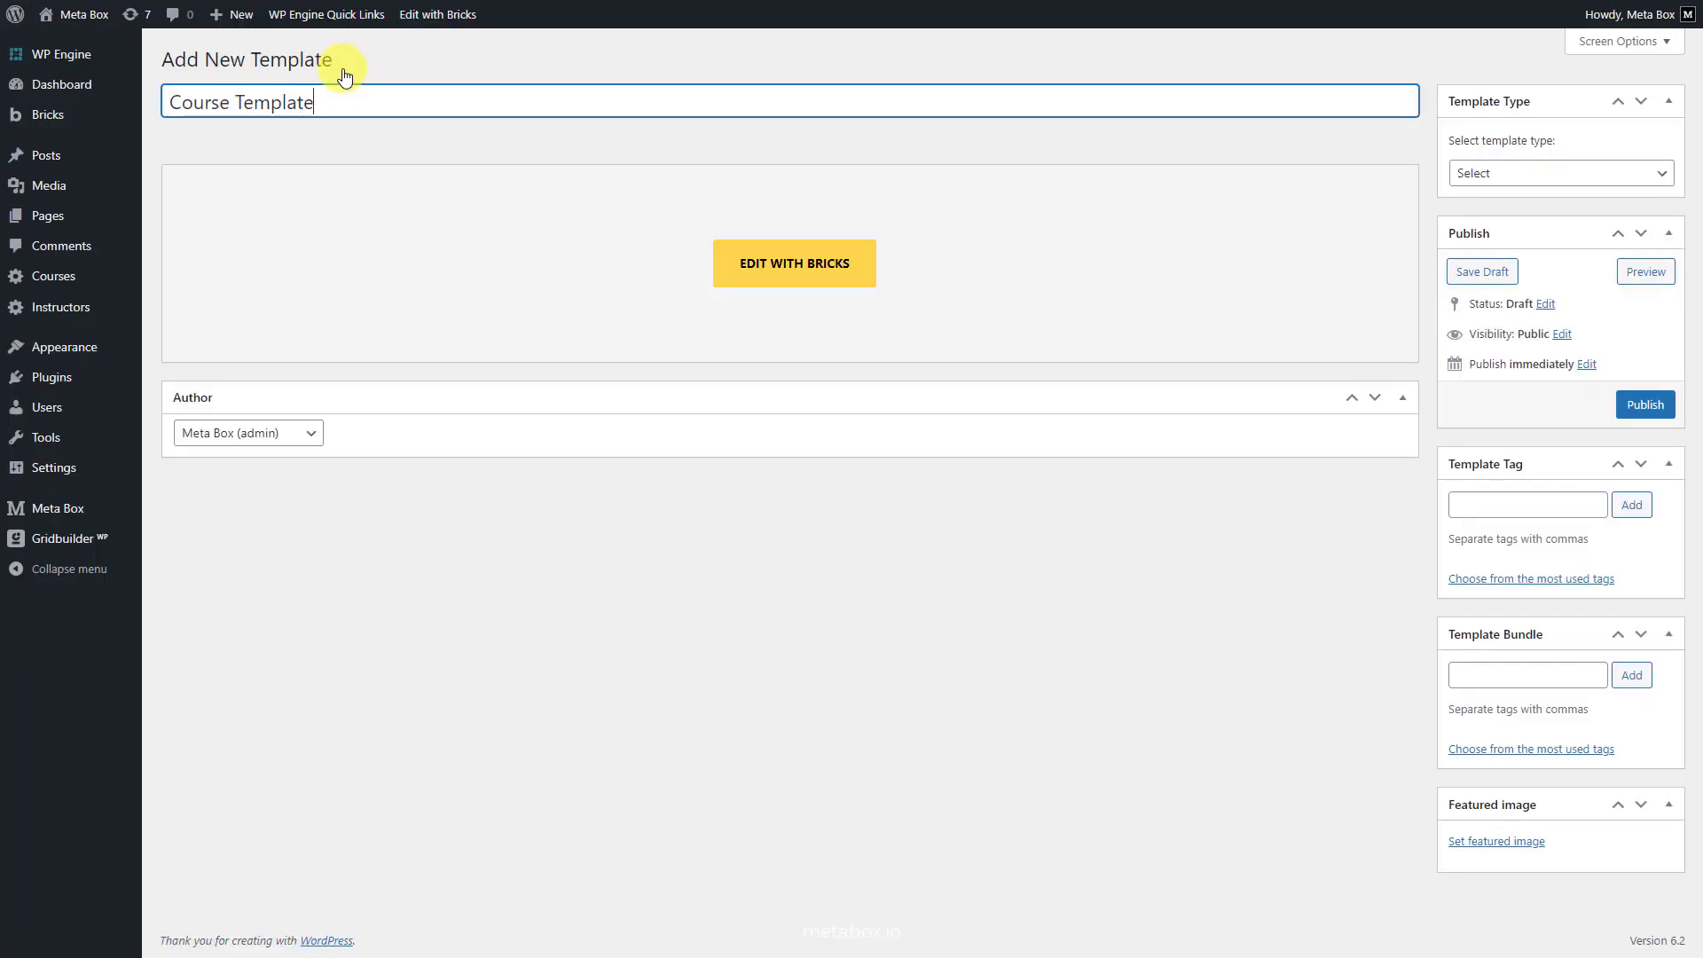
pyautogui.click(1460, 173)
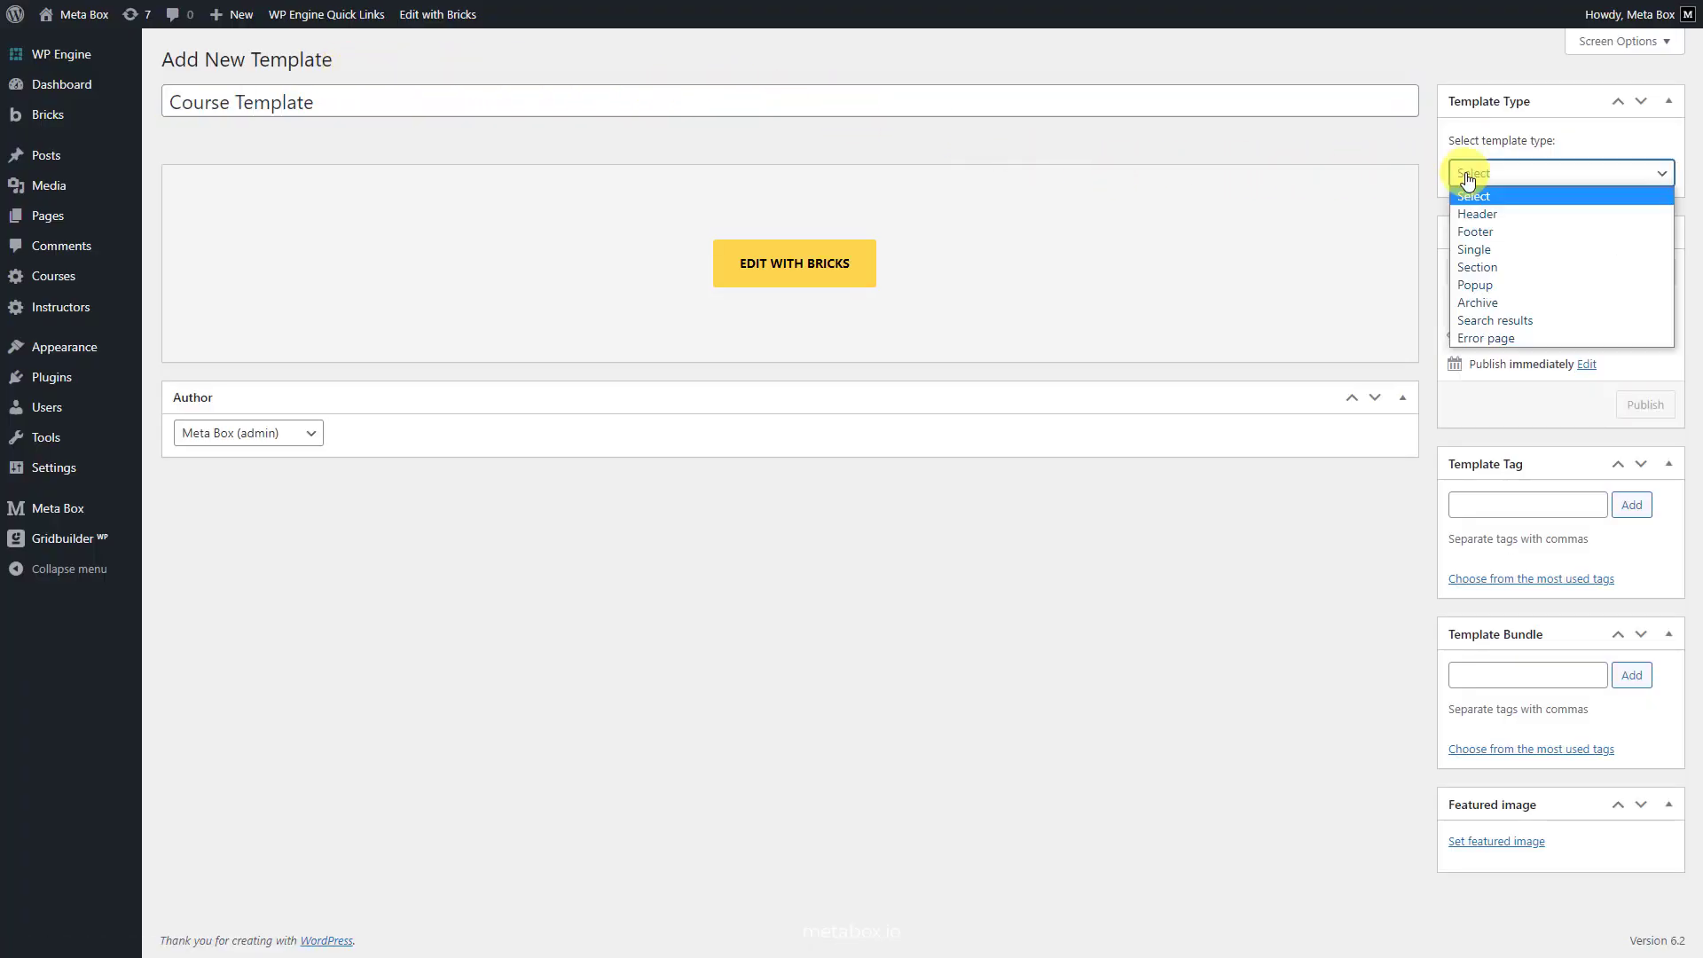
pyautogui.click(1473, 233)
pyautogui.click(1633, 407)
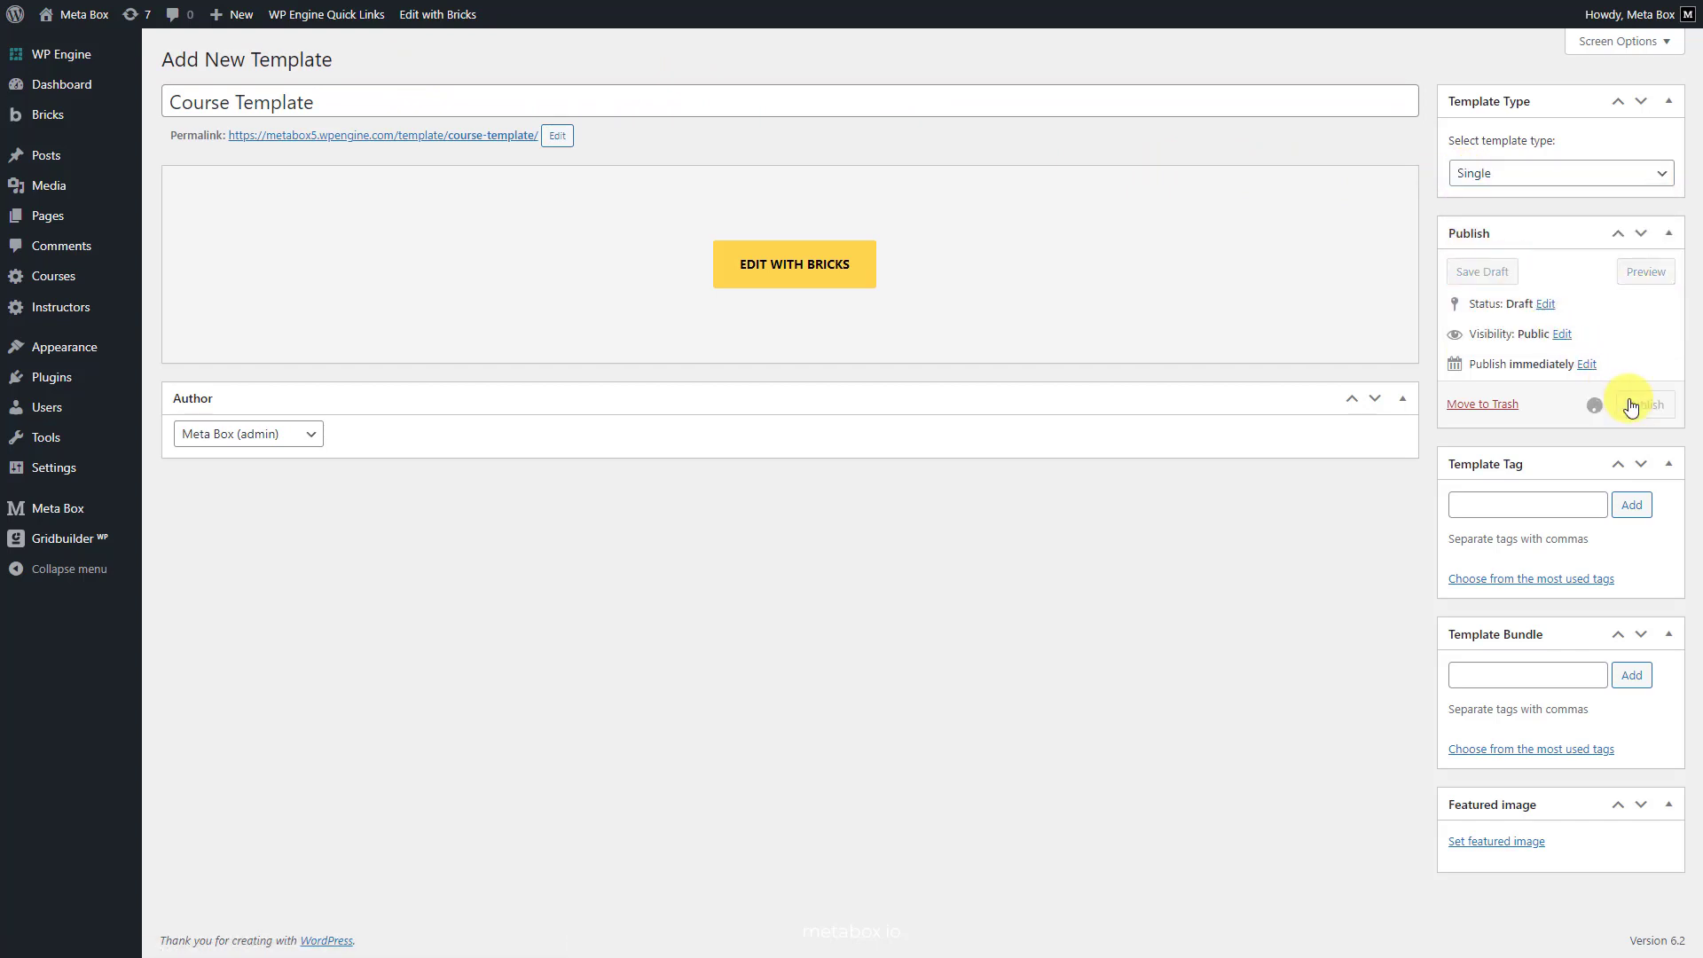
# Open Course Template in the Bricks editor and add a Post type display condition with its post type selected
pyautogui.click(847, 320)
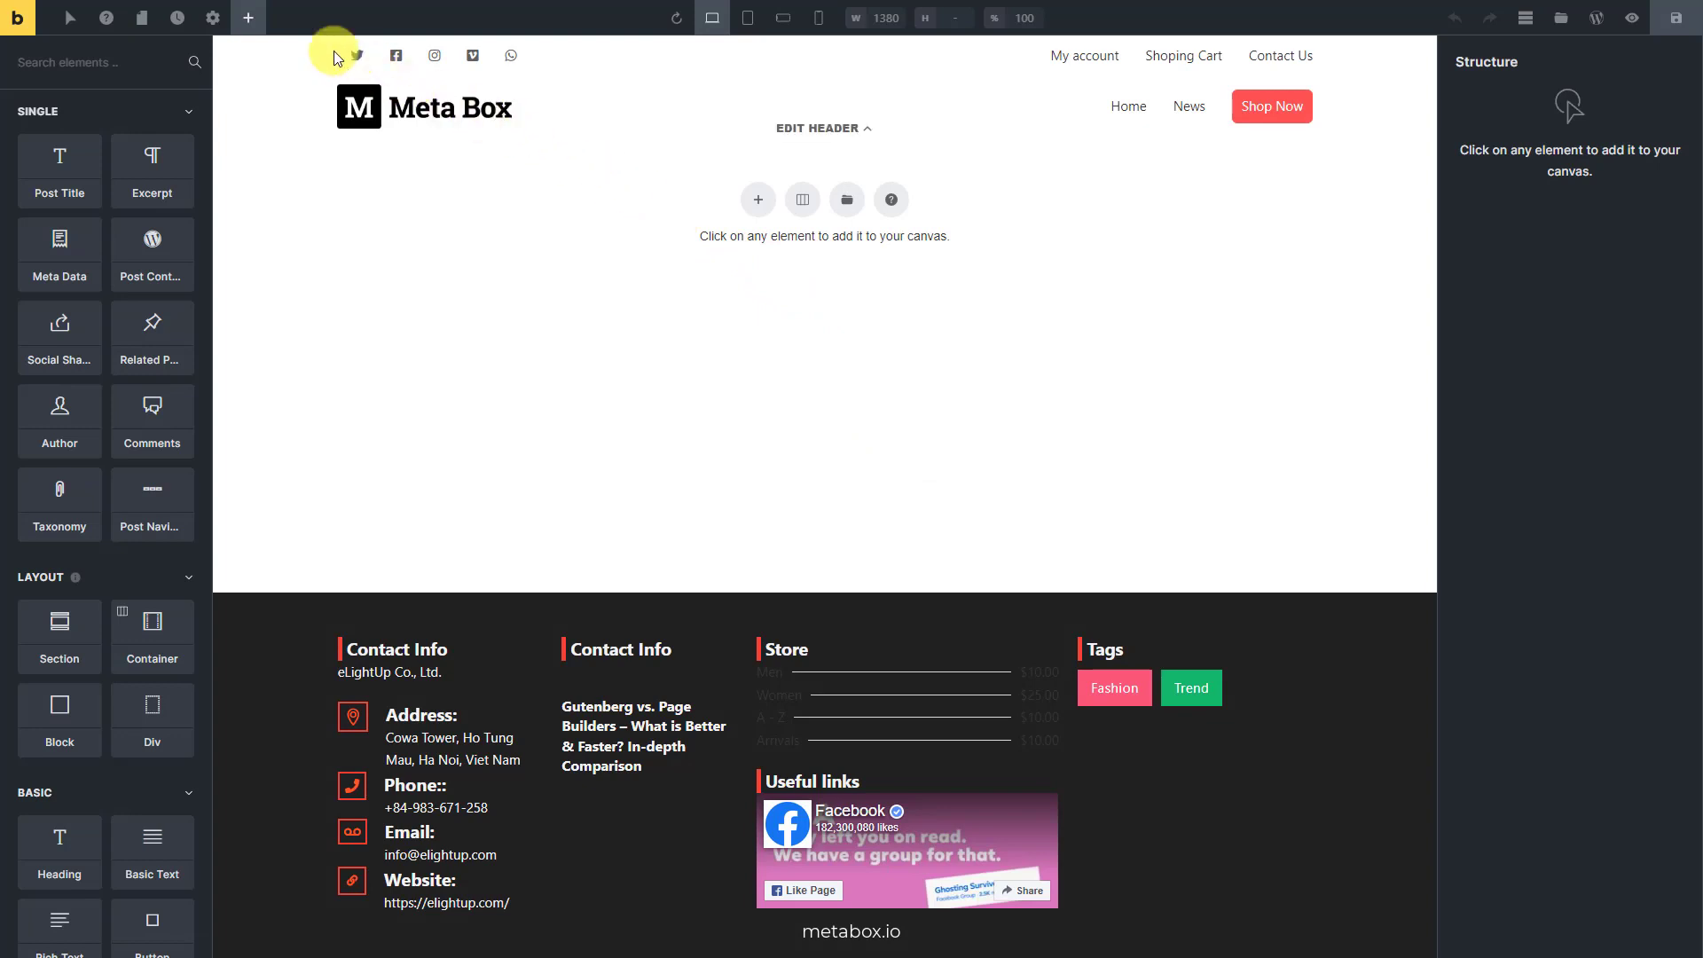
pyautogui.click(213, 18)
pyautogui.click(189, 197)
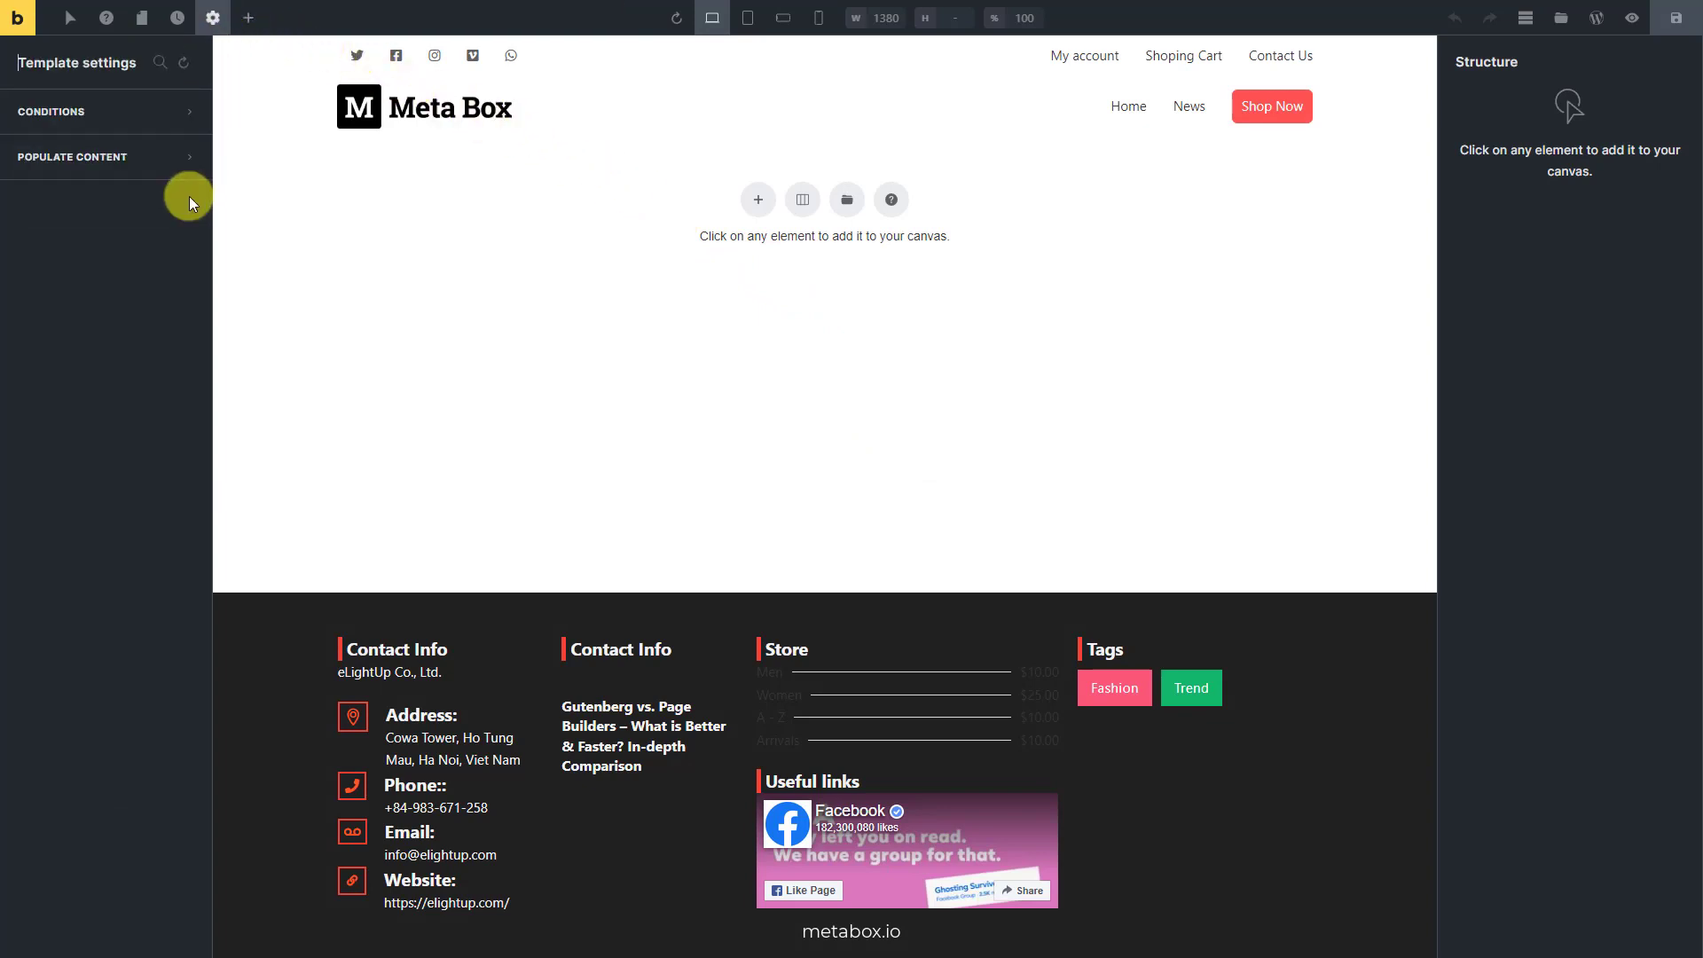
pyautogui.click(166, 113)
pyautogui.click(108, 216)
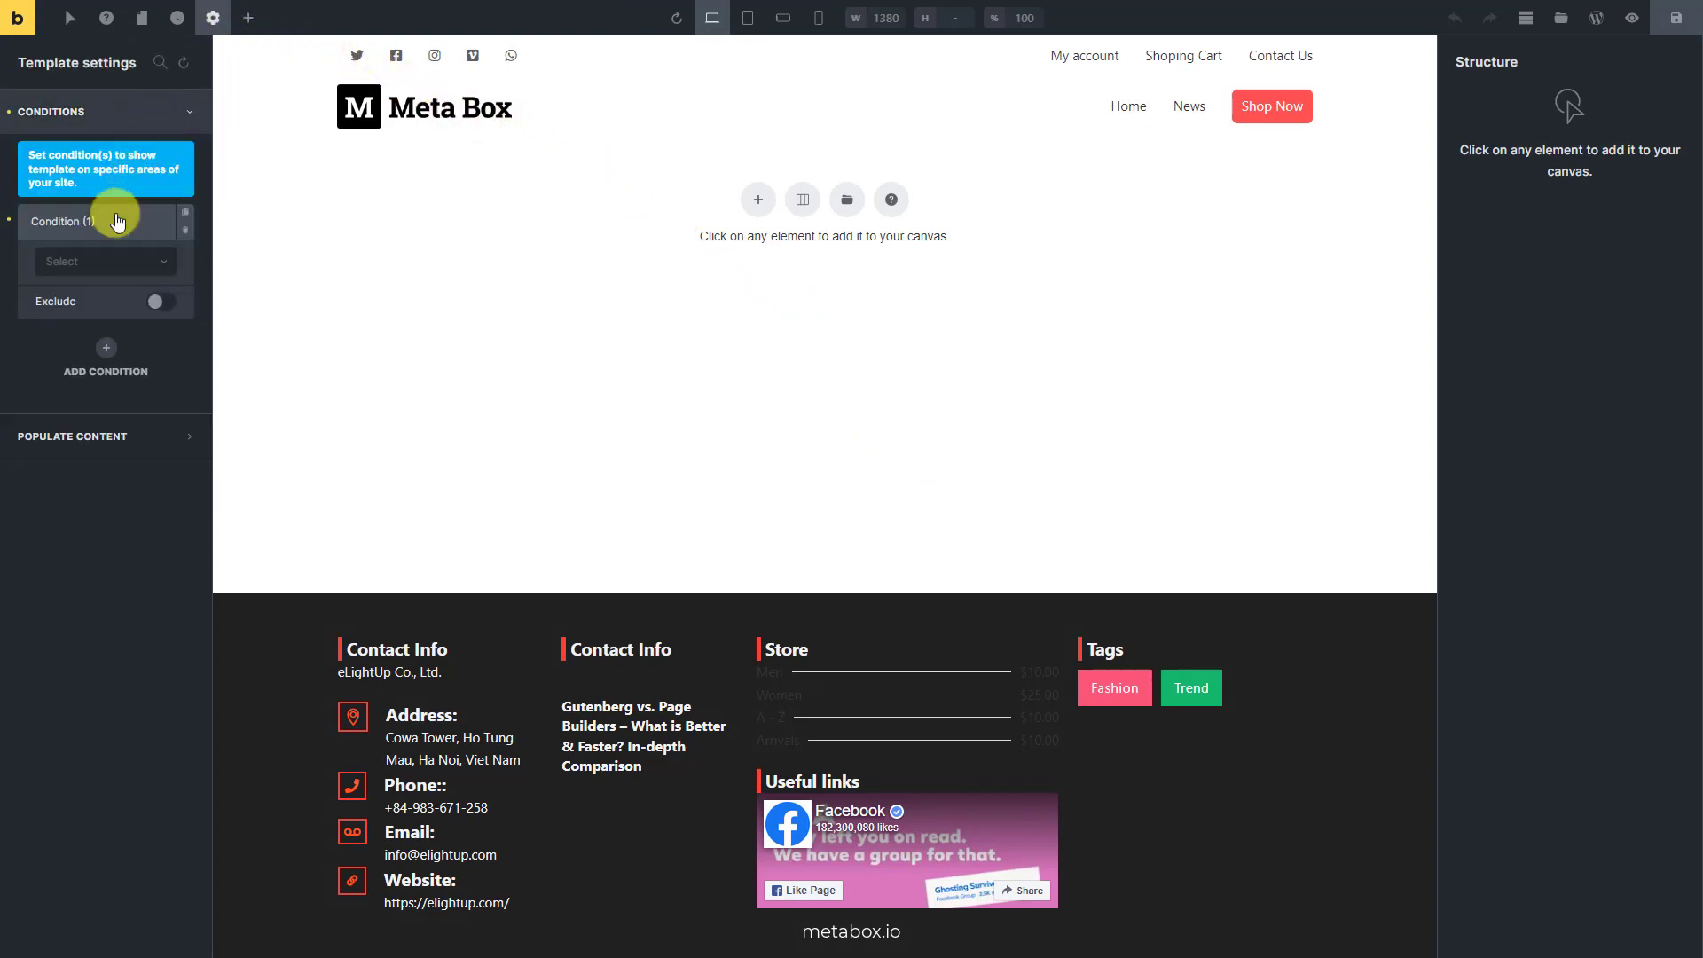
pyautogui.click(159, 262)
pyautogui.click(133, 346)
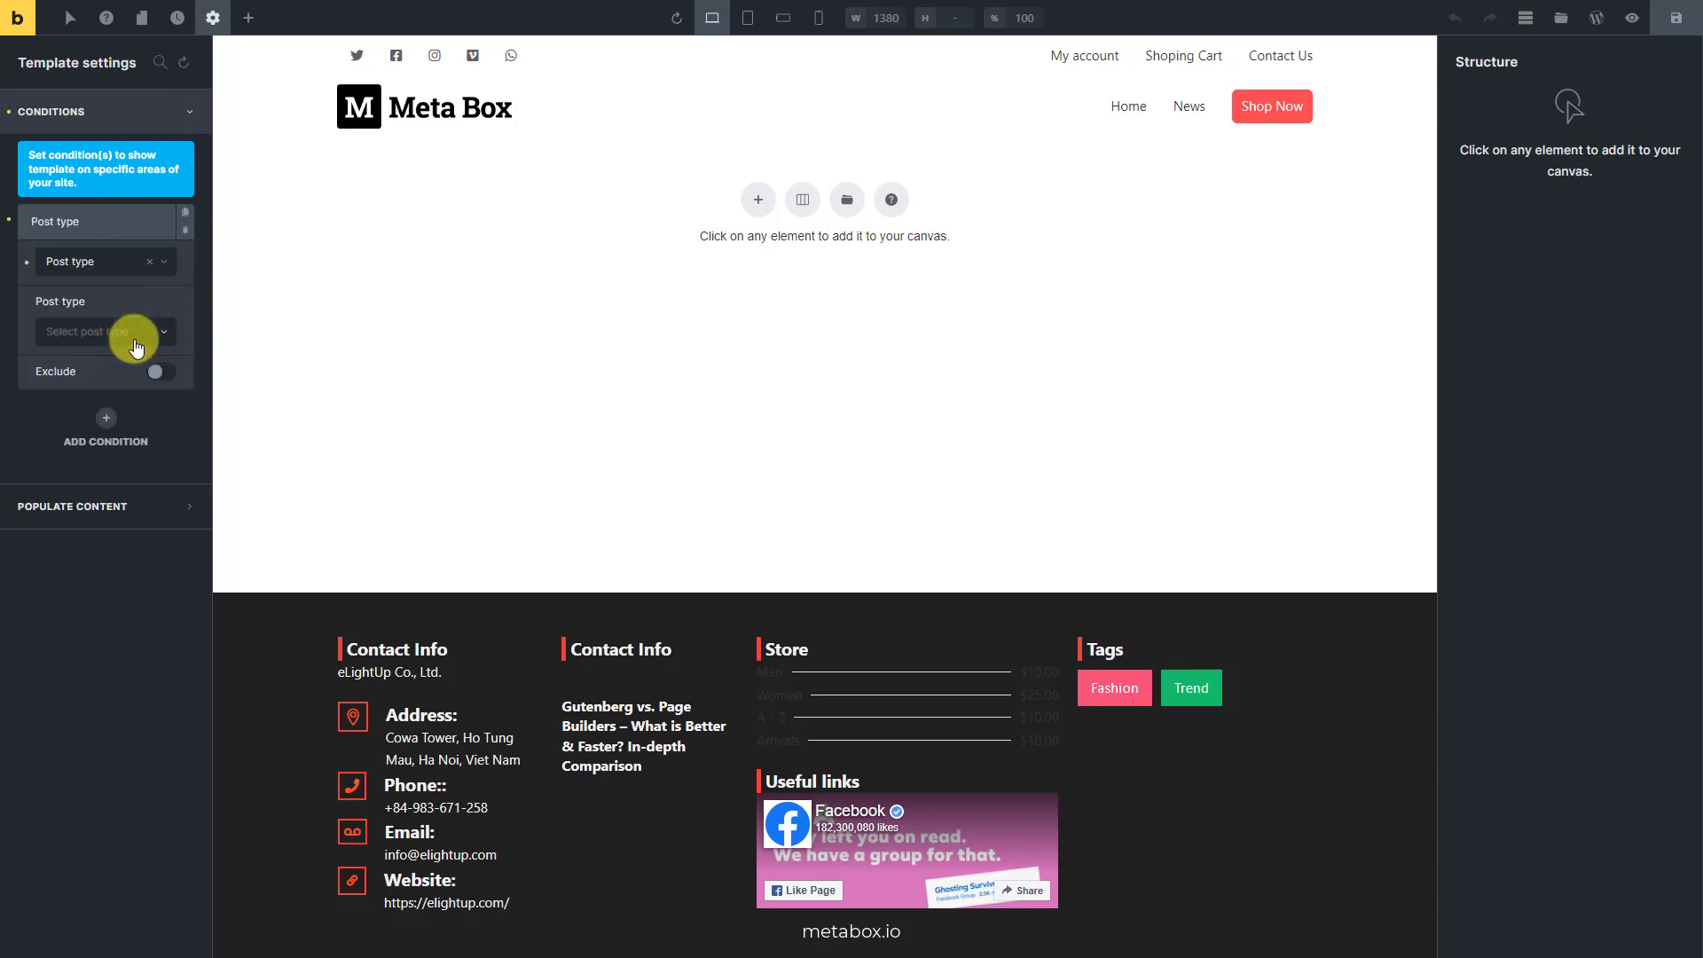
pyautogui.click(133, 334)
pyautogui.click(144, 443)
# Populate the template preview with the single post "NURAL NETWORKING COURSES (Course)" and apply it
pyautogui.click(142, 501)
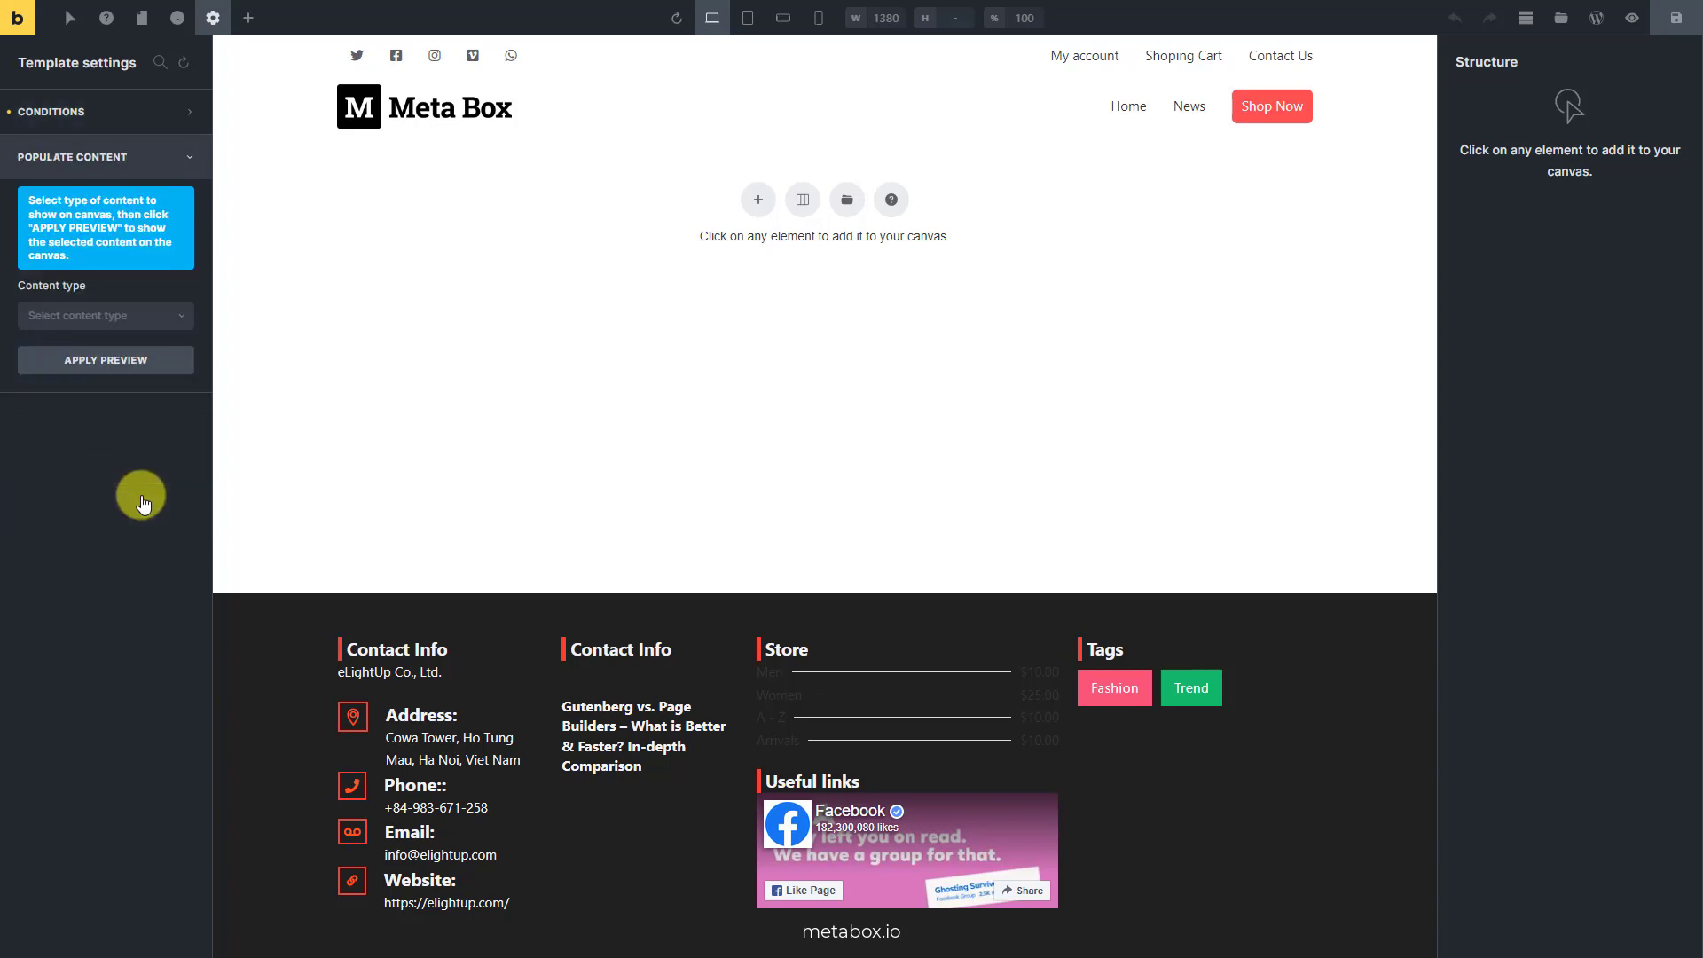
pyautogui.click(167, 315)
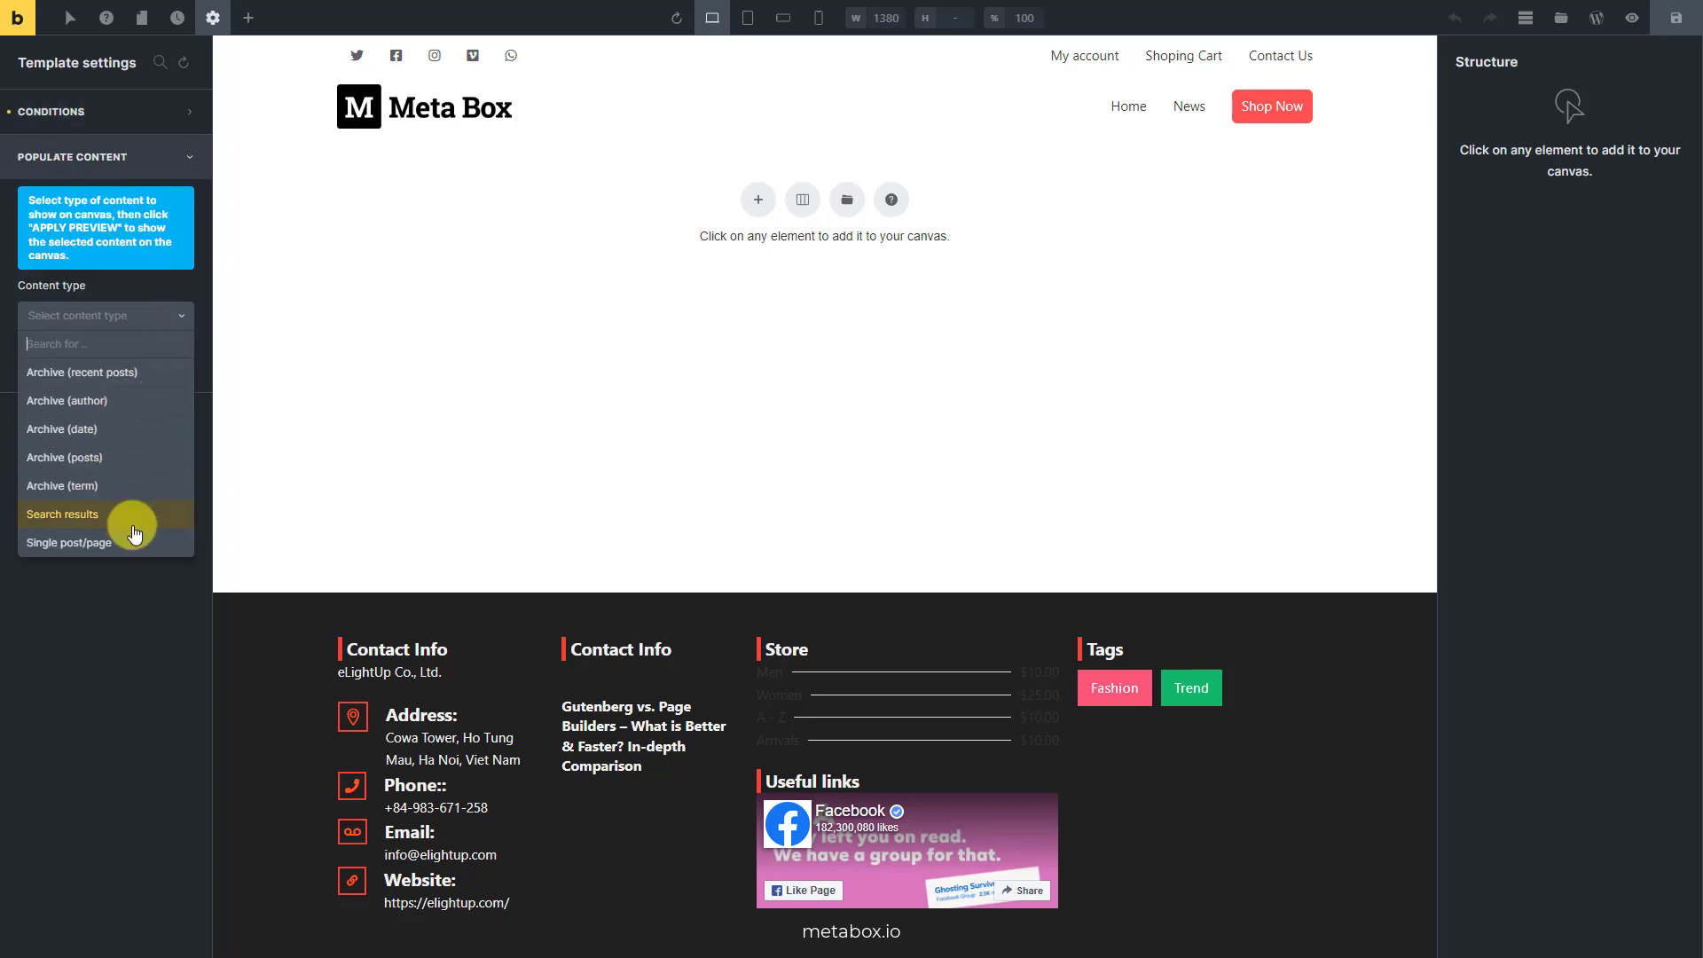
pyautogui.click(131, 540)
pyautogui.click(181, 381)
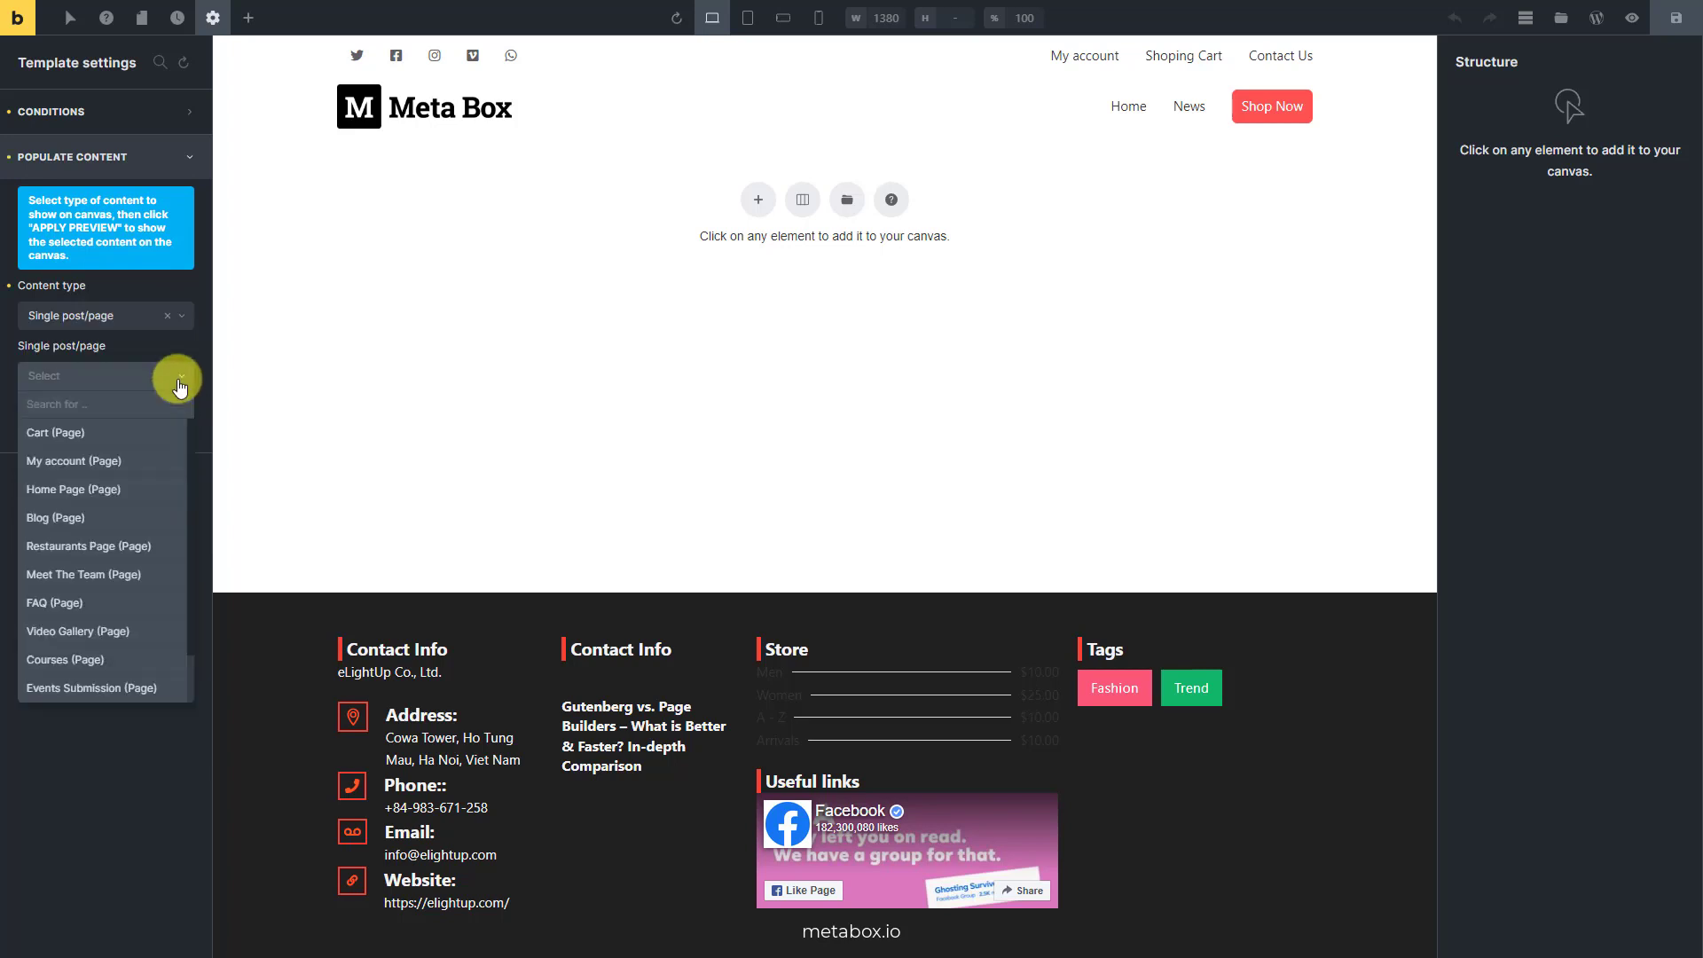
pyautogui.write('nur')
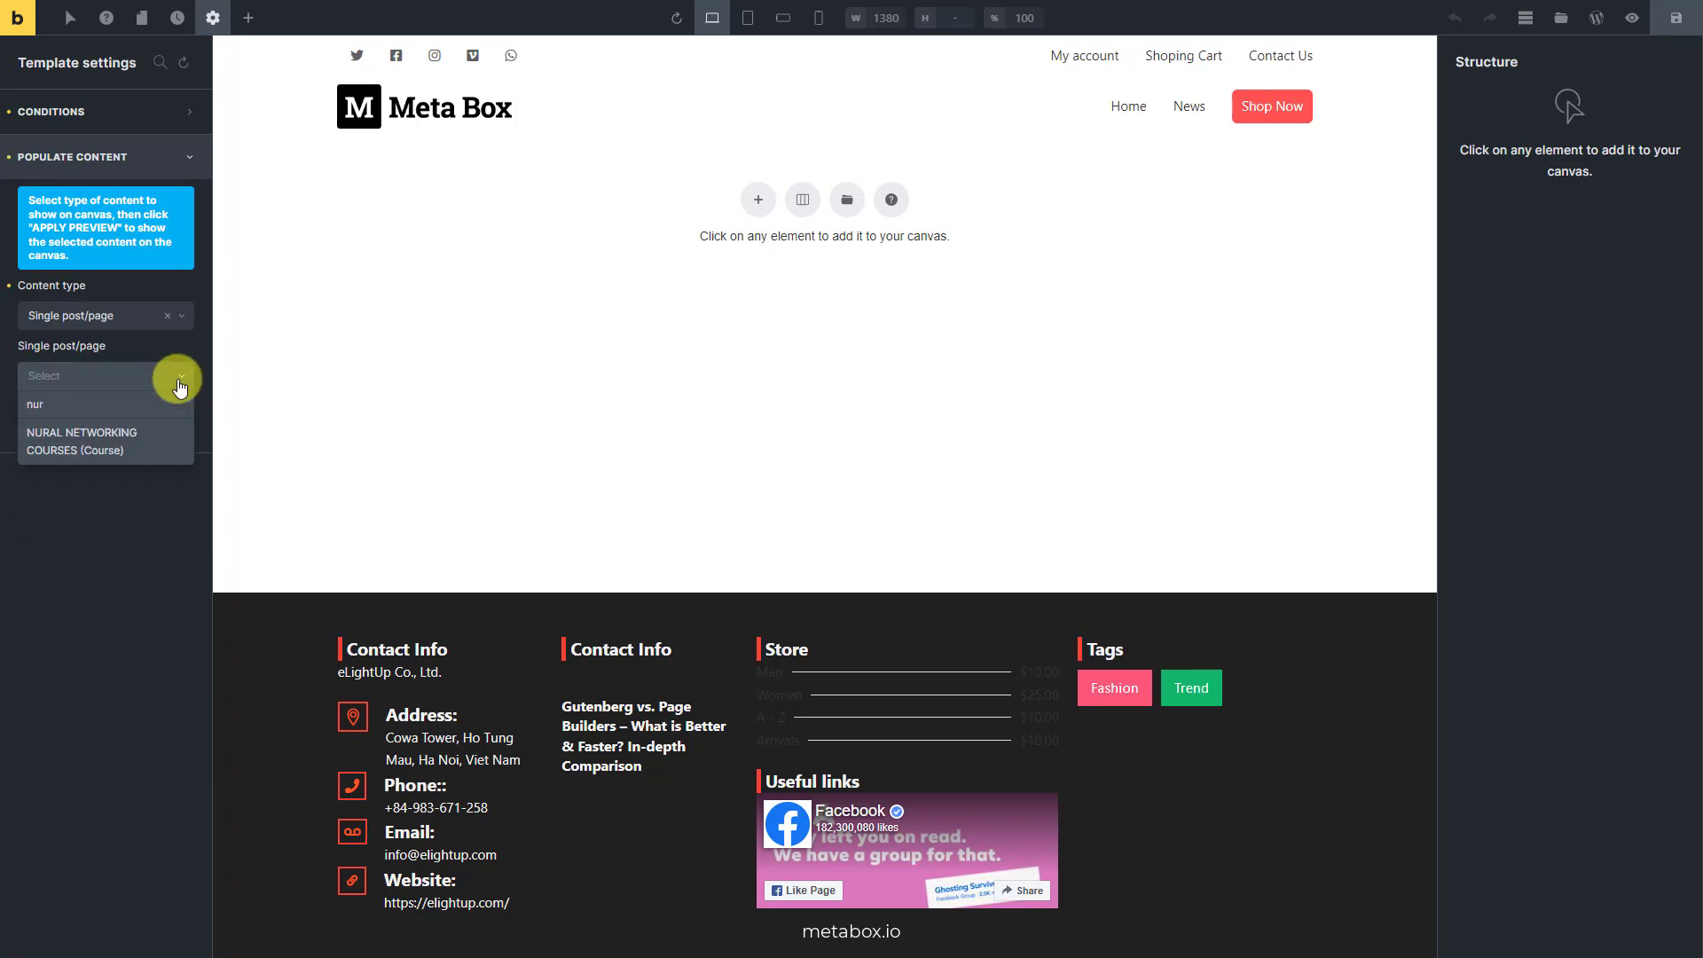
pyautogui.click(127, 440)
pyautogui.click(125, 420)
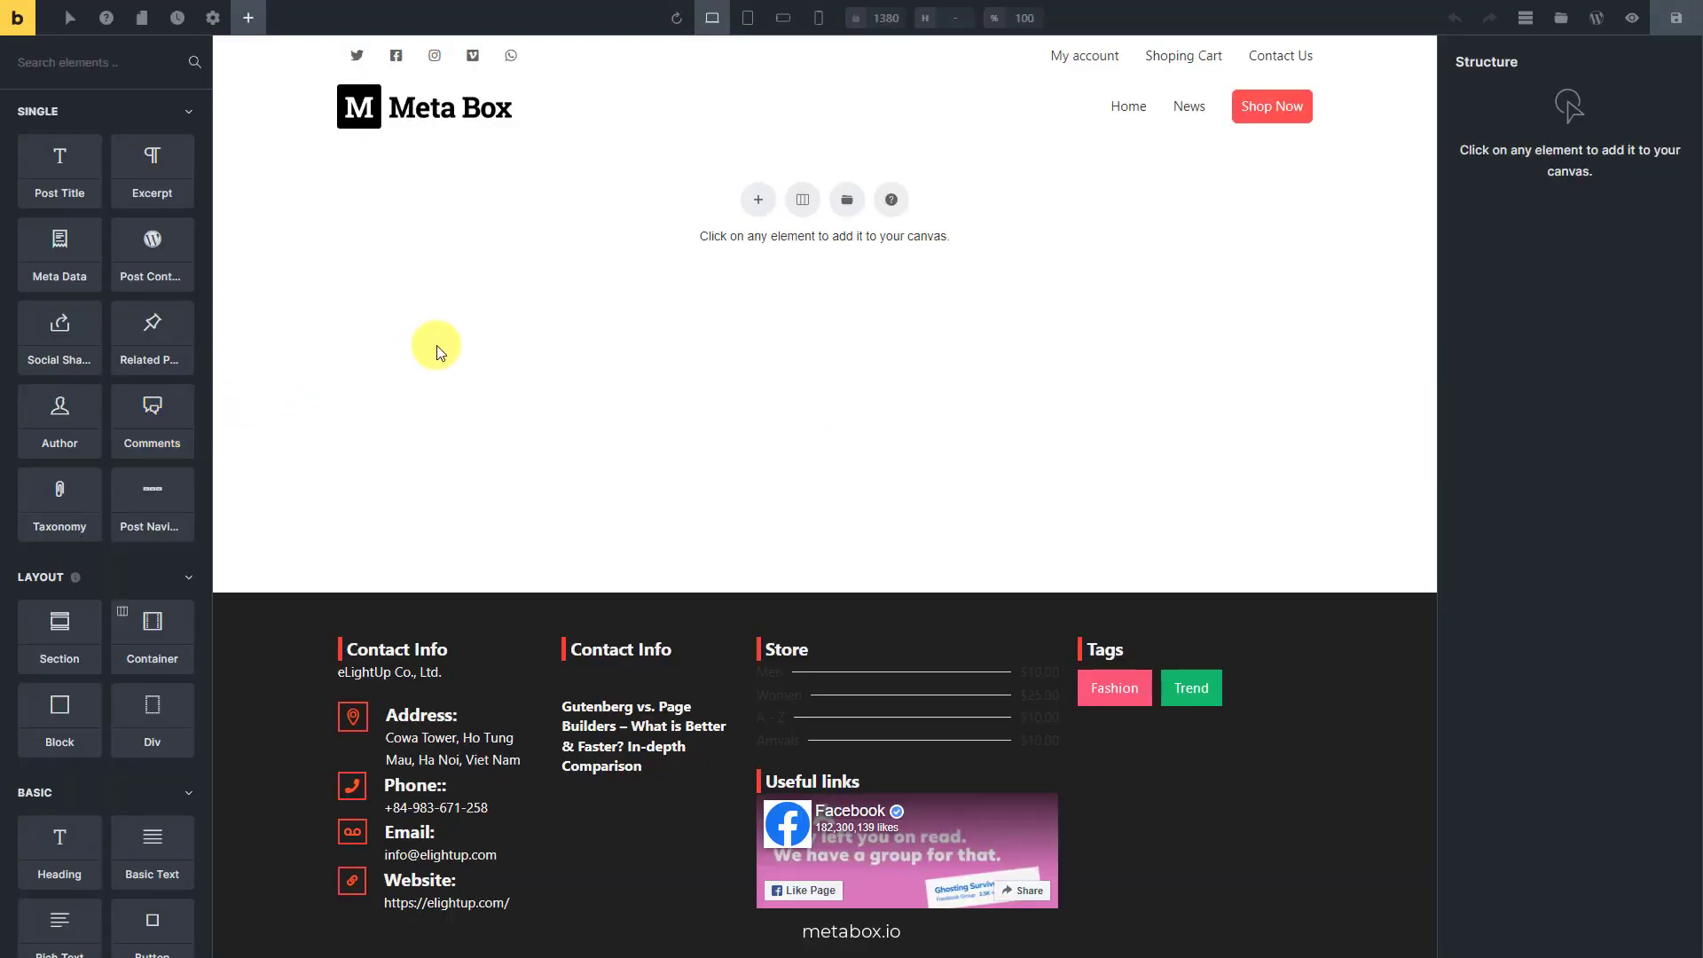
# Add a Section with a Container to the empty canvas and insert an Image element in the Container
pyautogui.click(758, 202)
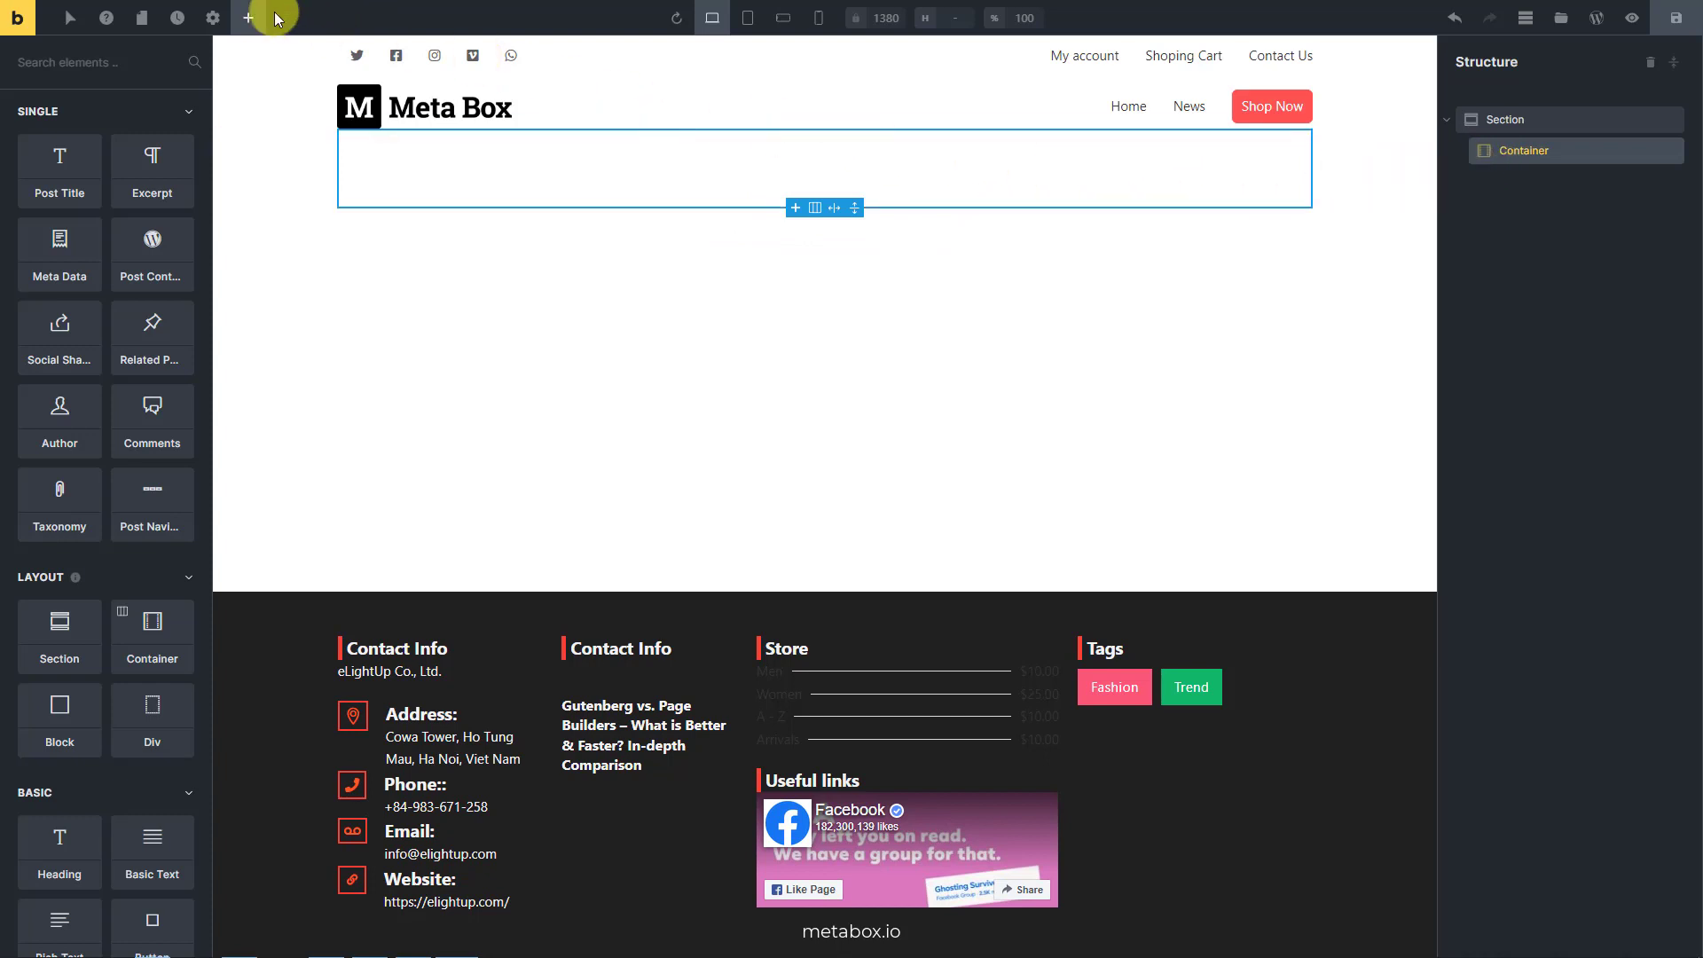
pyautogui.click(168, 61)
pyautogui.write('im')
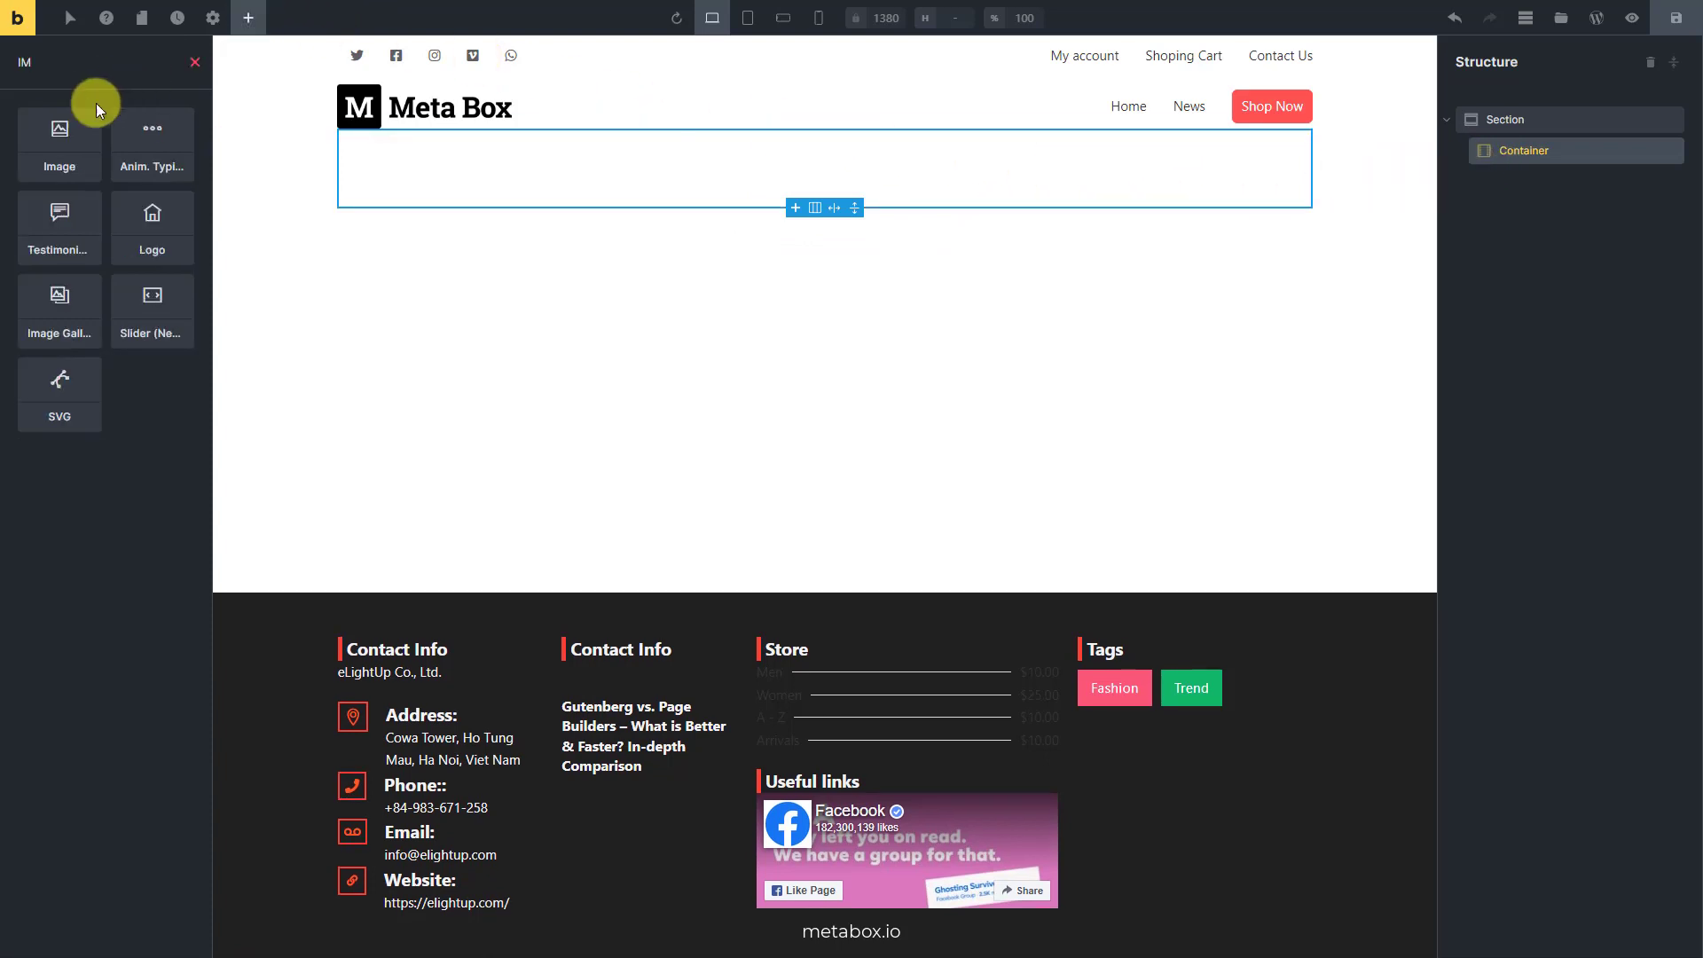
pyautogui.click(64, 133)
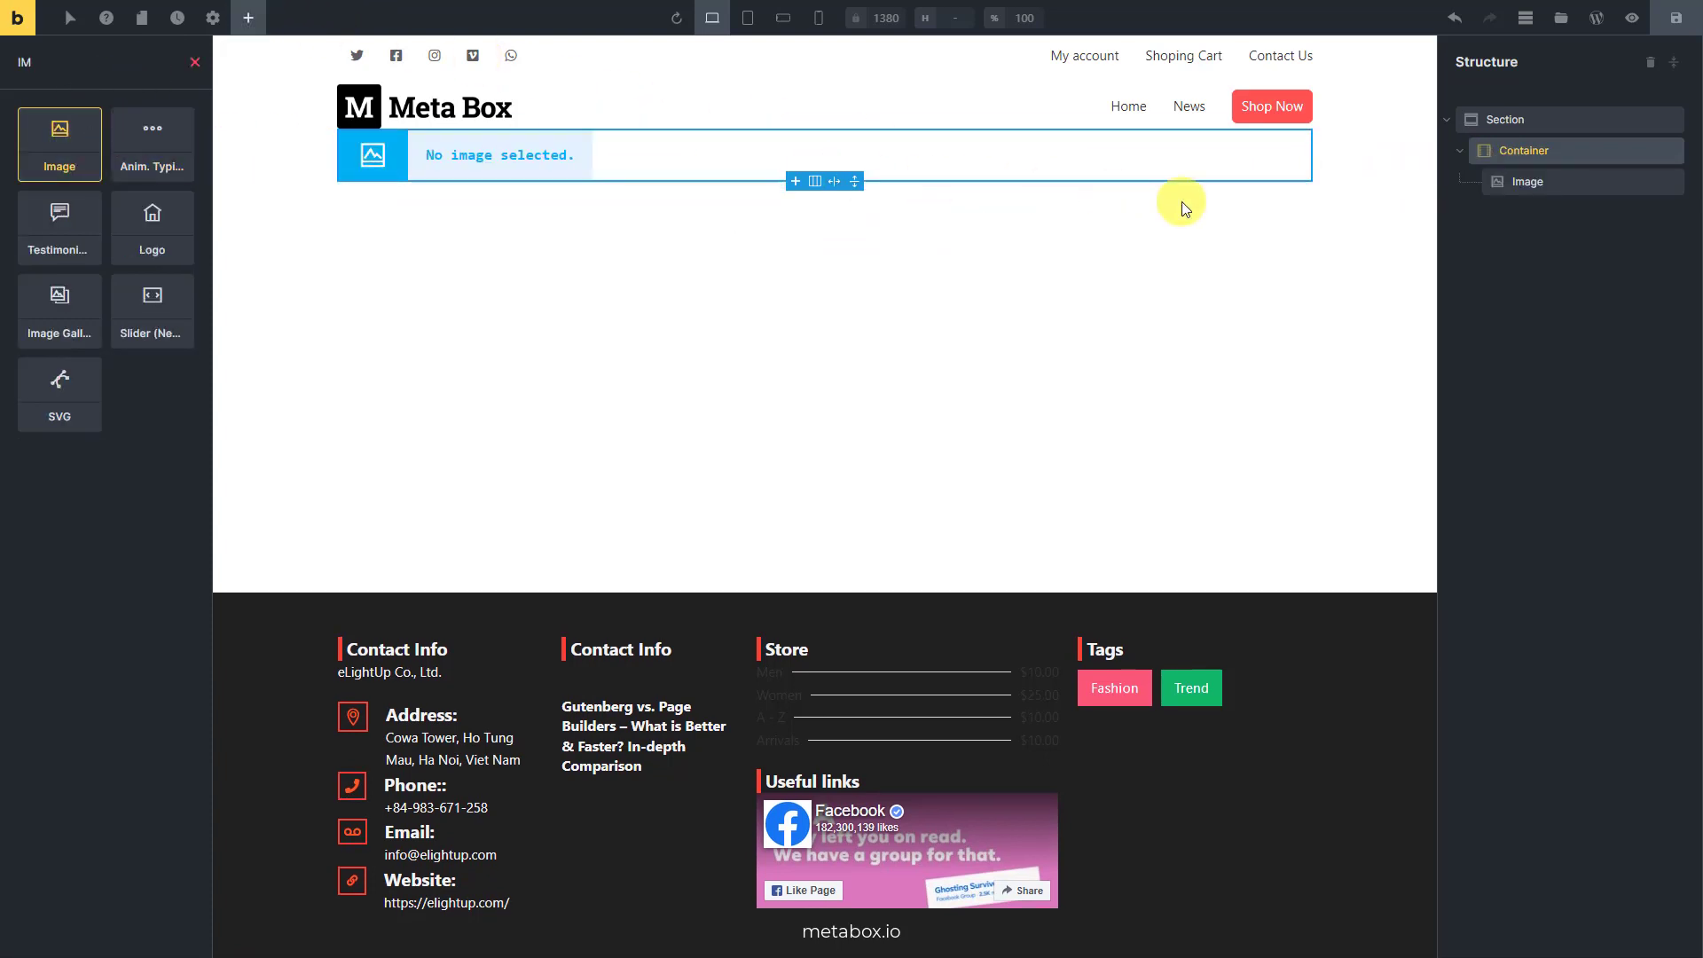
# Set the Image element's dynamic data to Featured image and center the Container's cross-axis alignment
pyautogui.click(1501, 193)
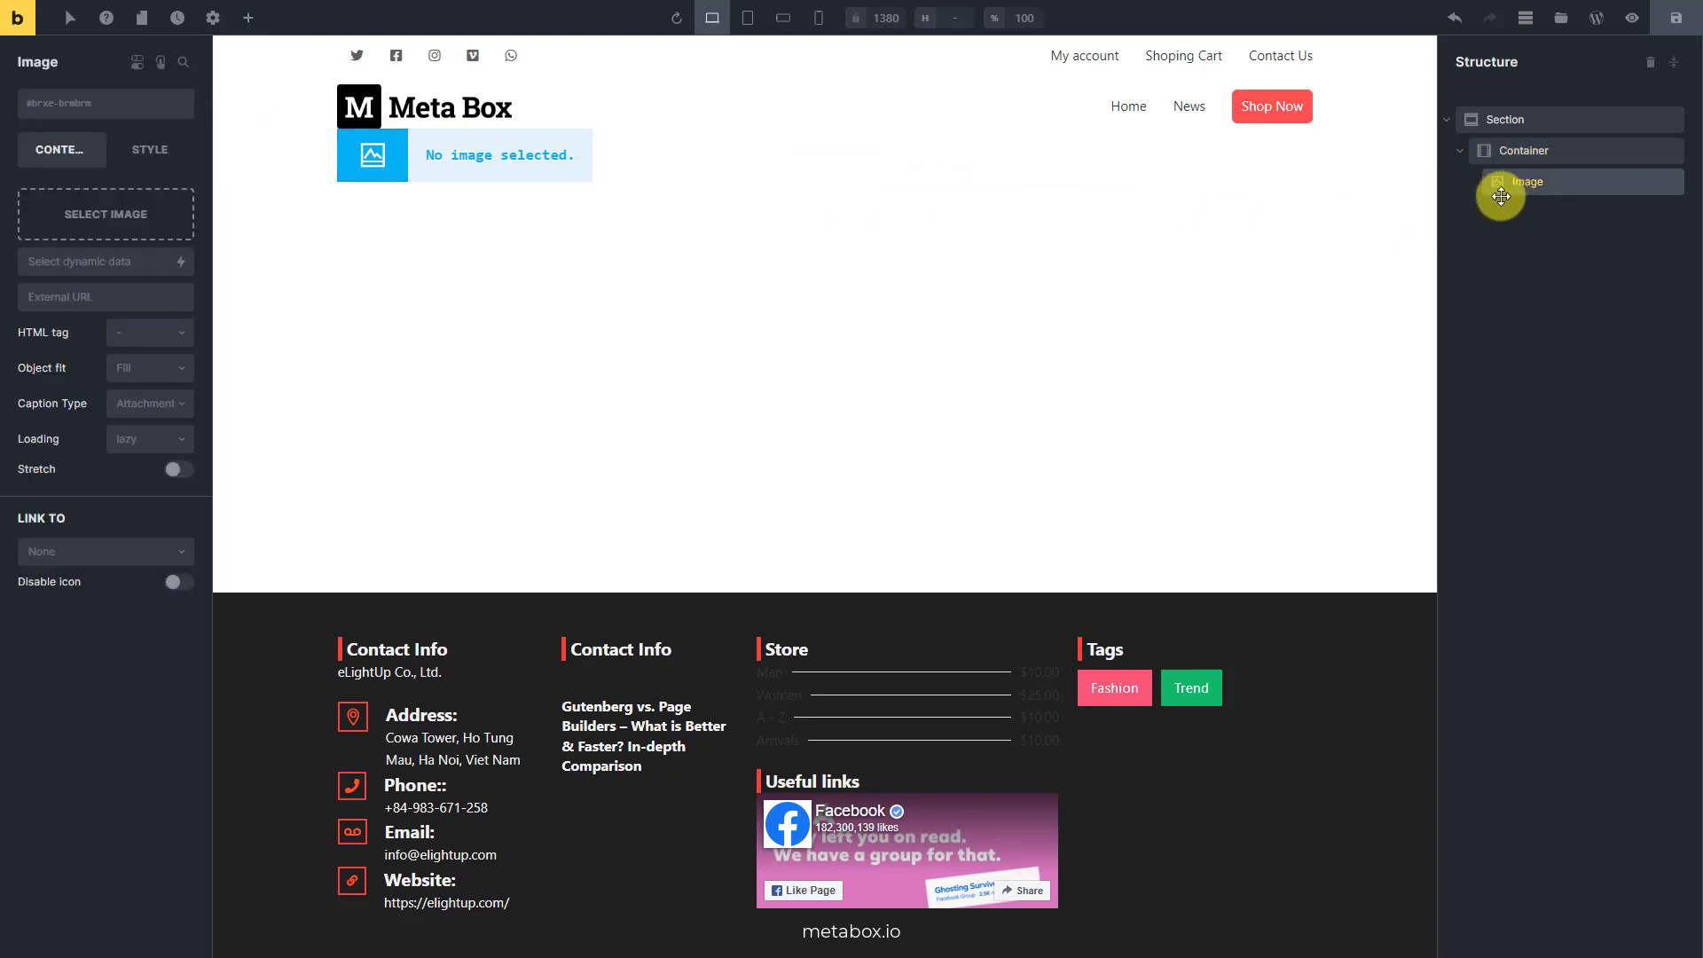
pyautogui.click(180, 260)
pyautogui.scroll(-1, 157, 461)
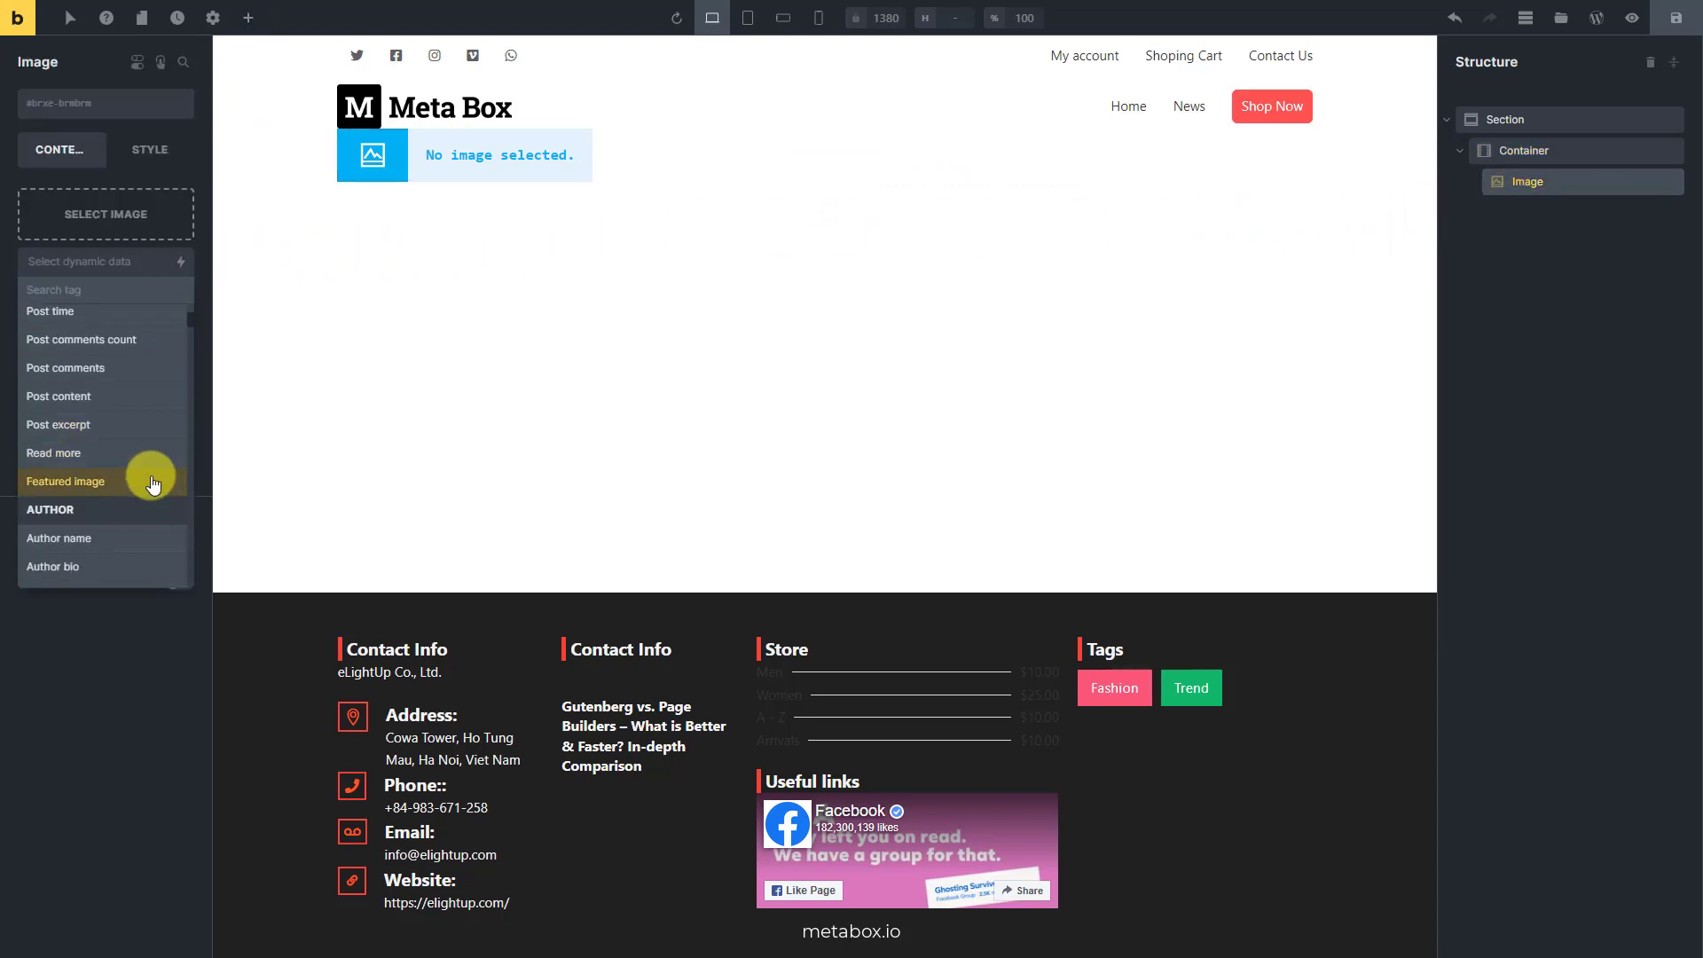
pyautogui.click(152, 484)
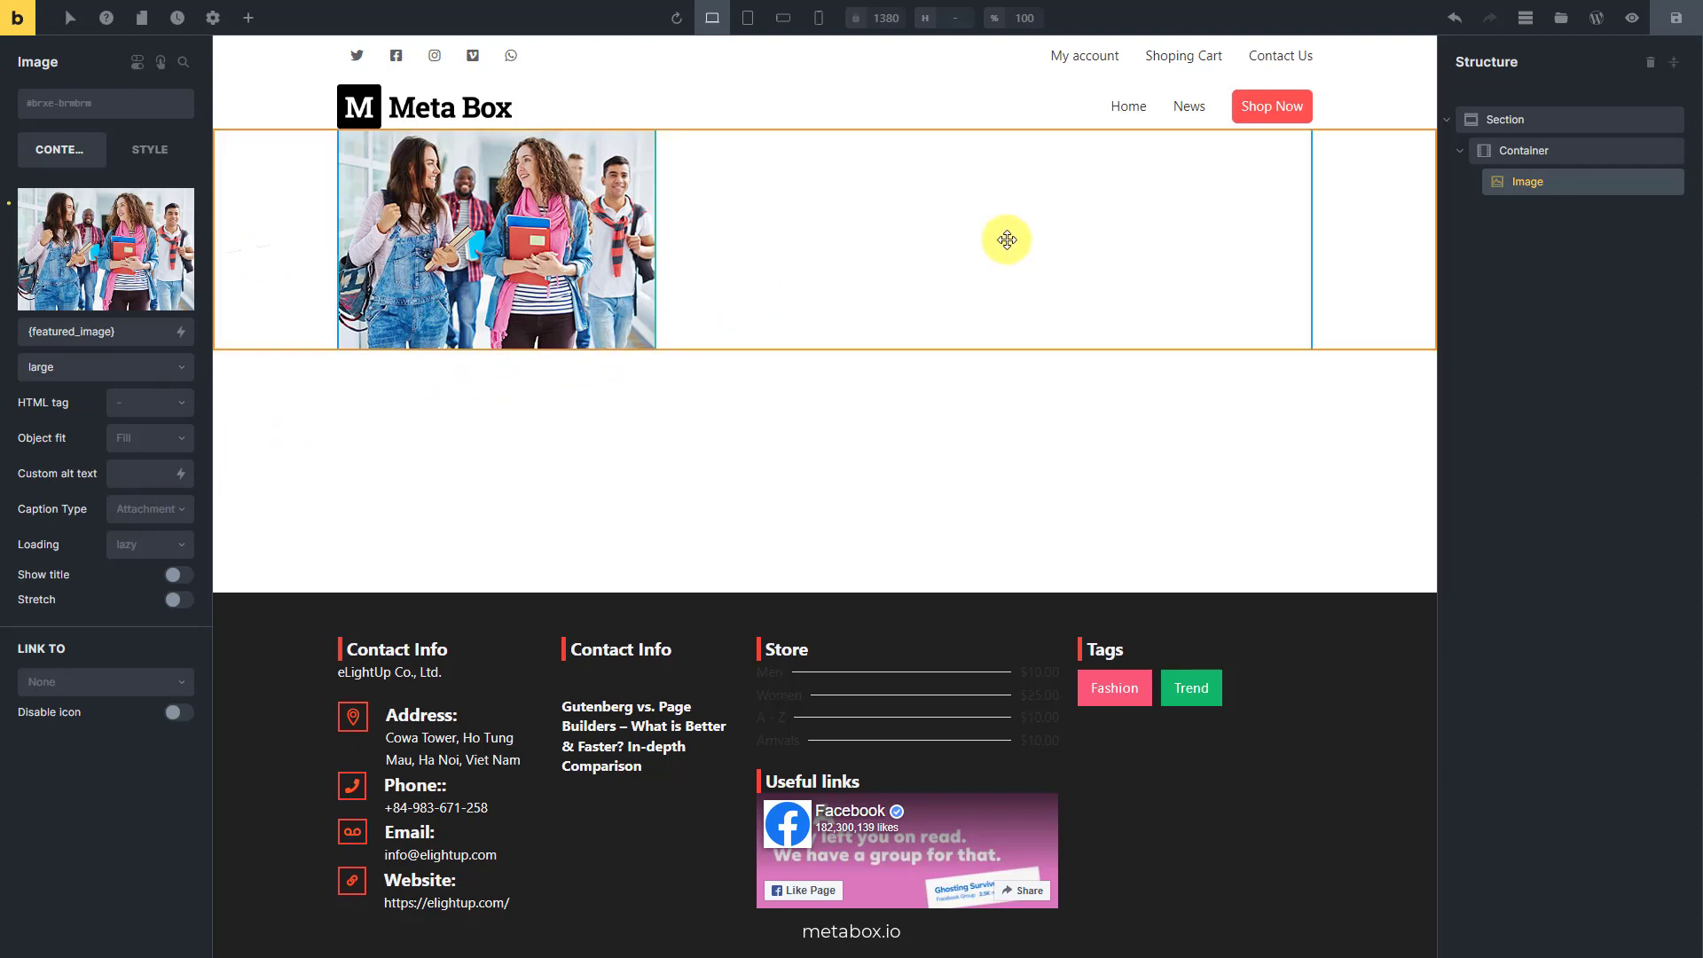
pyautogui.click(1492, 152)
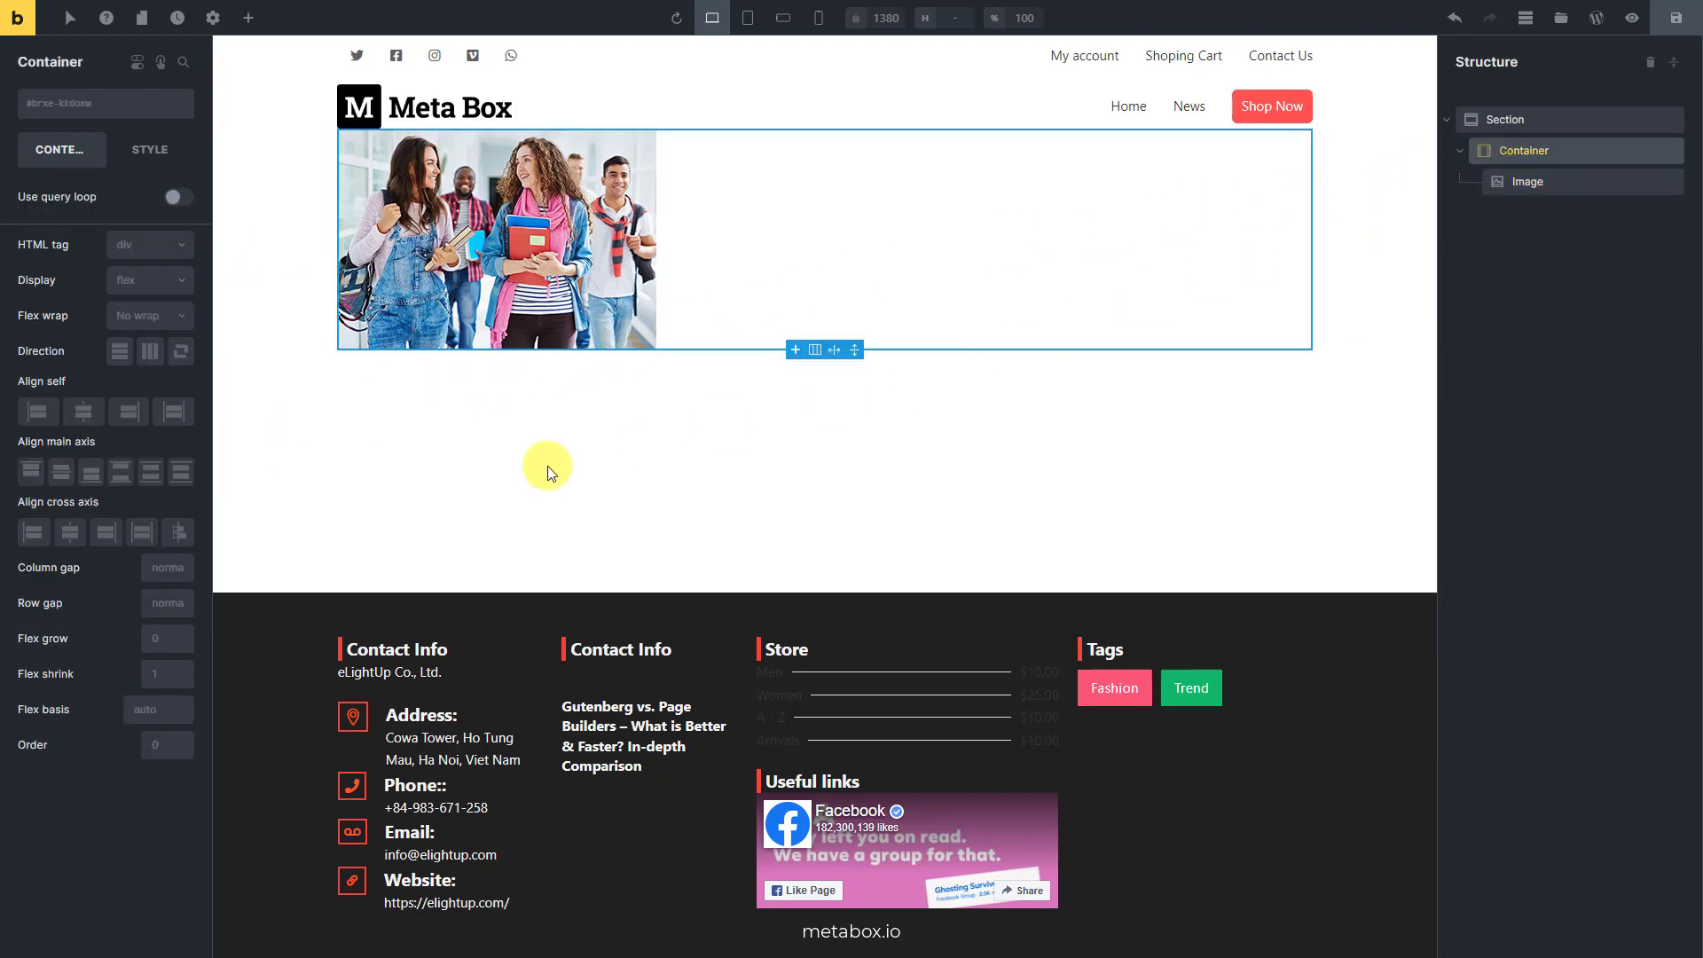
pyautogui.click(71, 531)
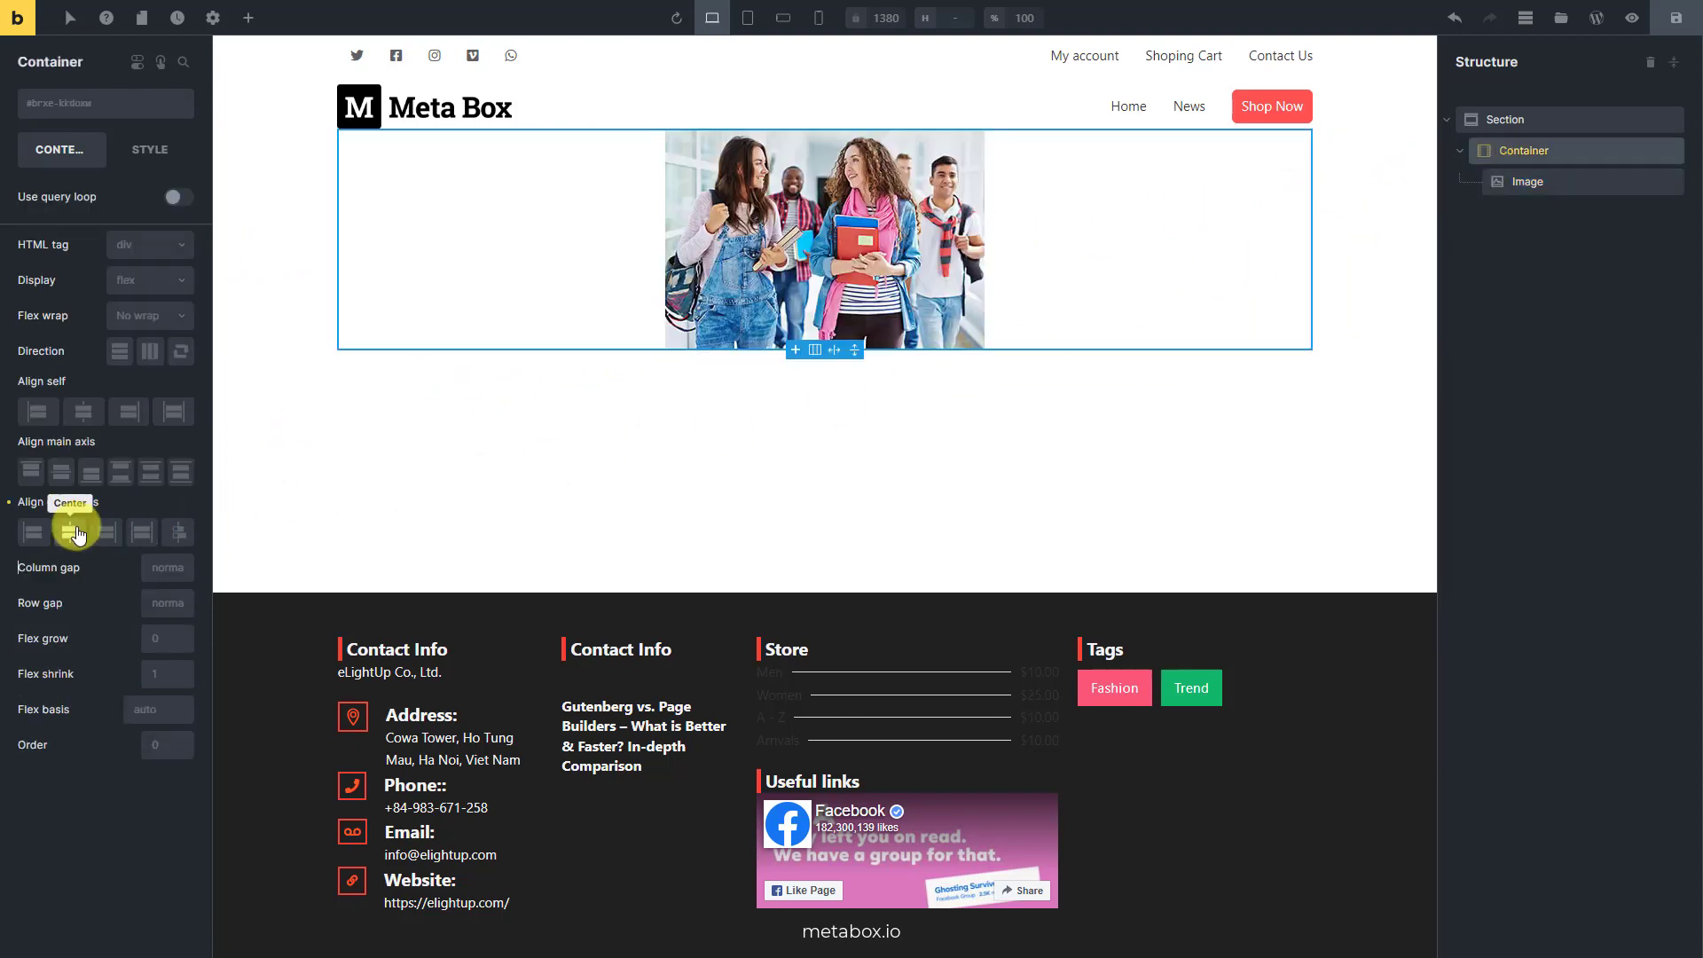
# Add a Post Title below the image in the Container and change its HTML tag to a smaller heading level
pyautogui.click(248, 18)
pyautogui.click(61, 162)
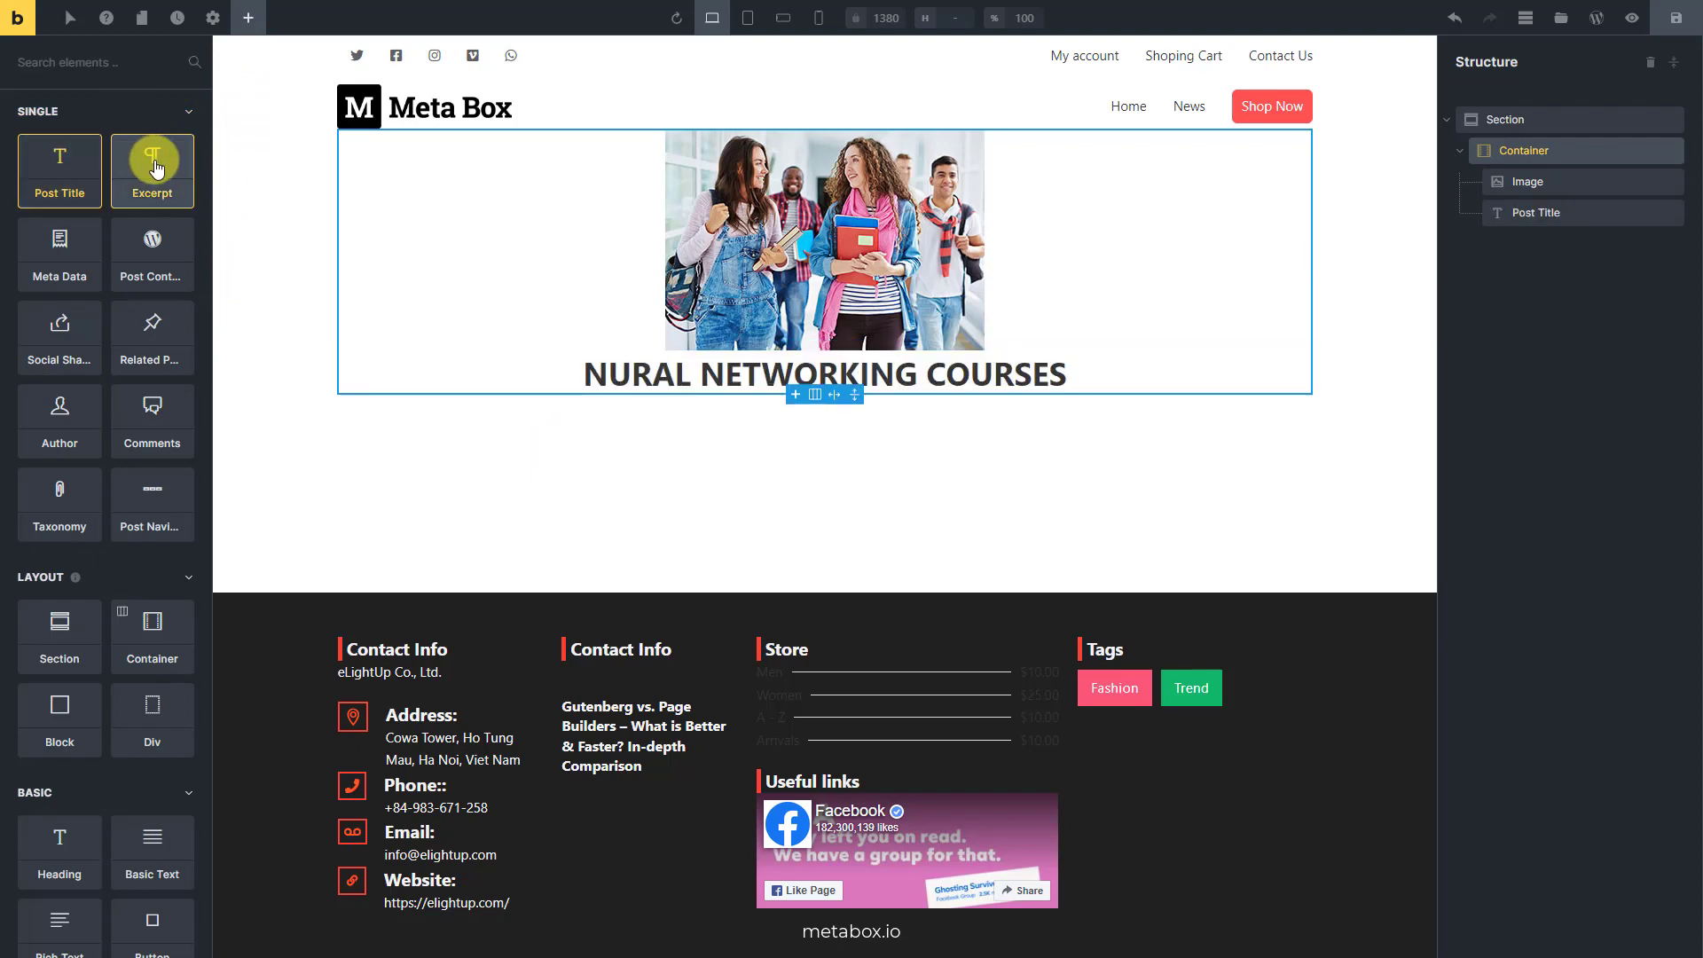
pyautogui.click(1490, 214)
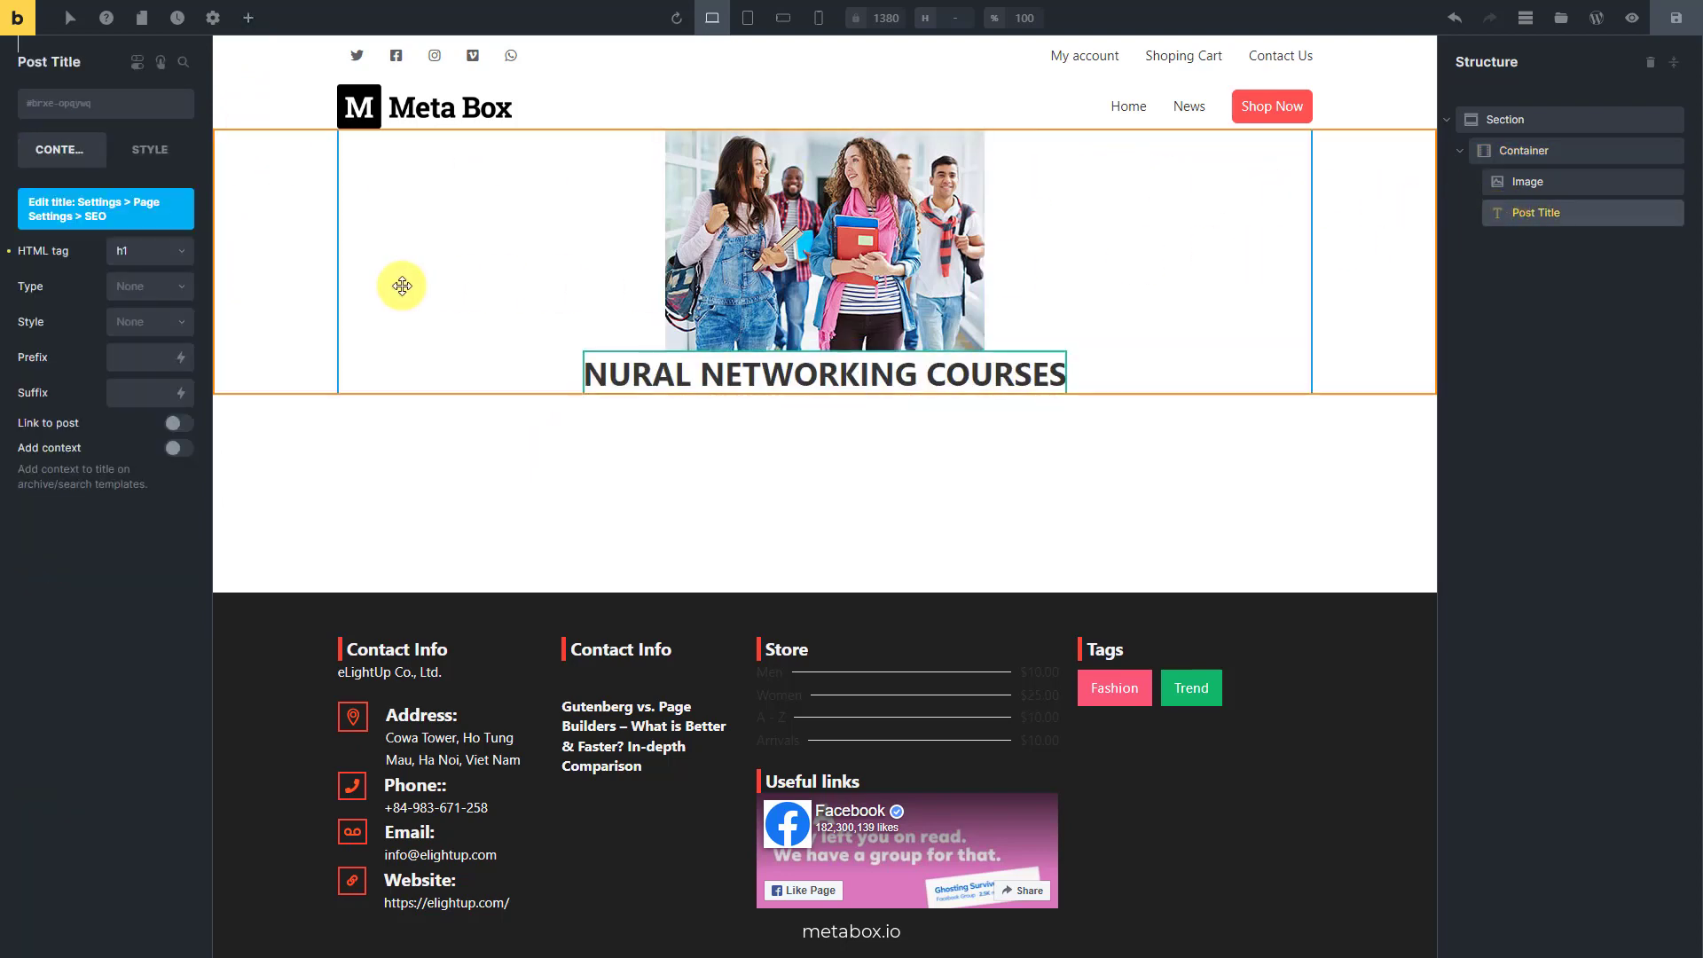
pyautogui.click(178, 252)
pyautogui.click(170, 284)
# Add a Post Content element below the Post Title and center its text
pyautogui.click(248, 18)
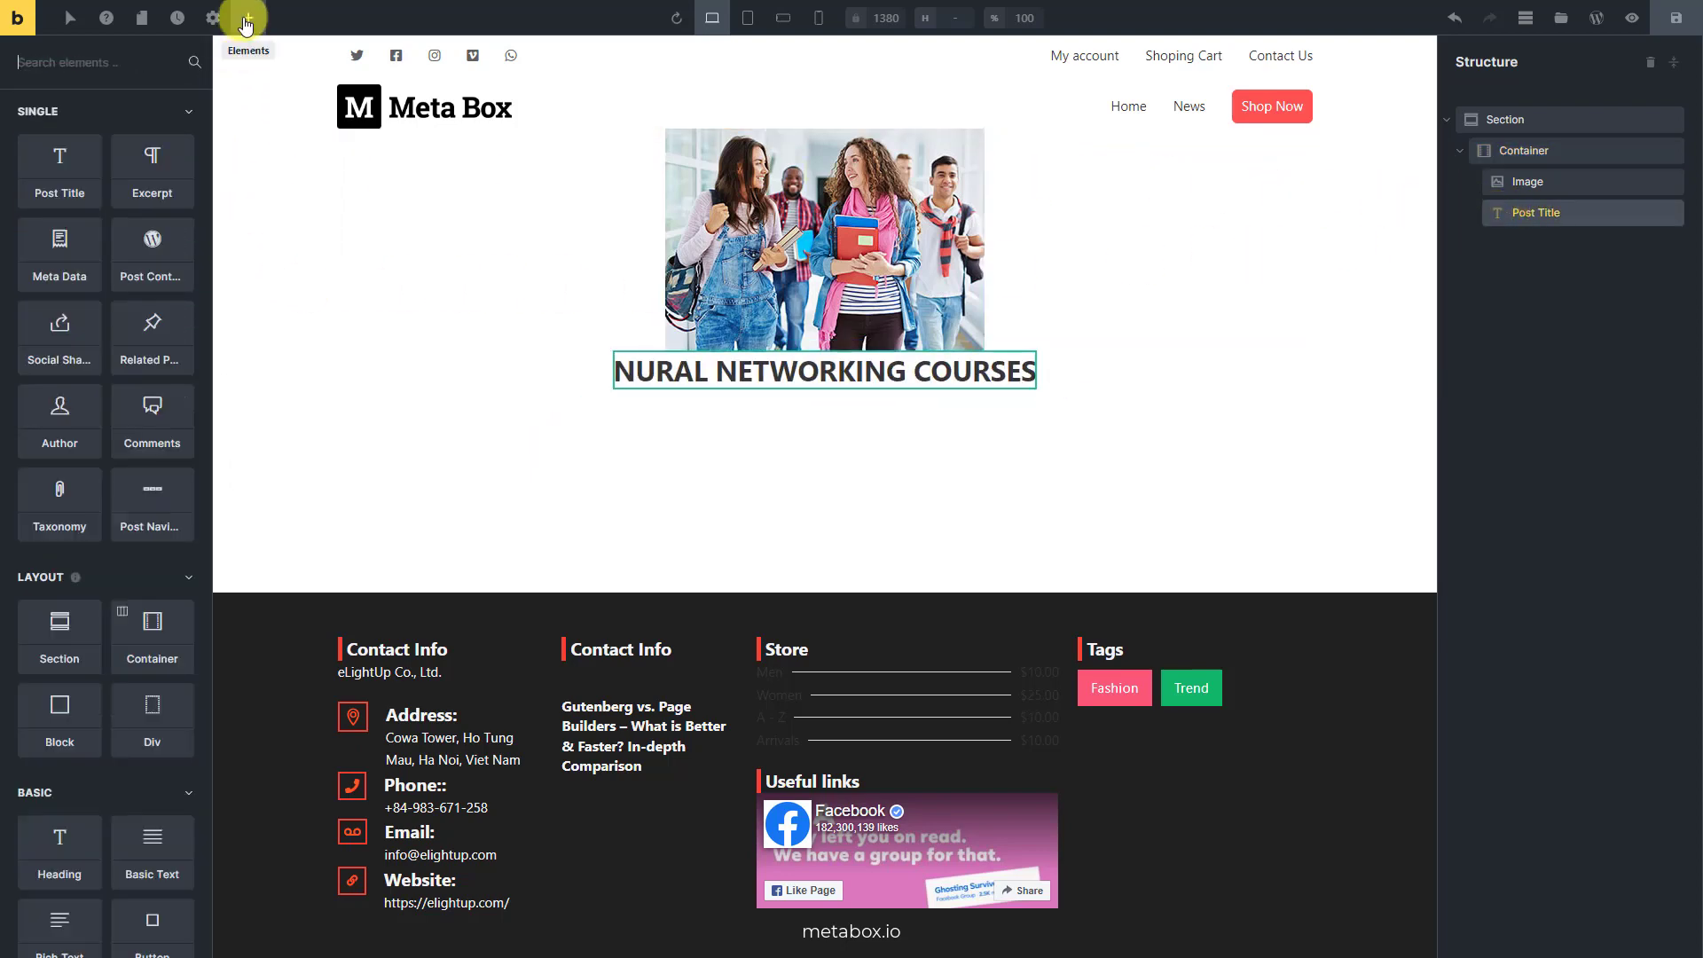
pyautogui.click(149, 252)
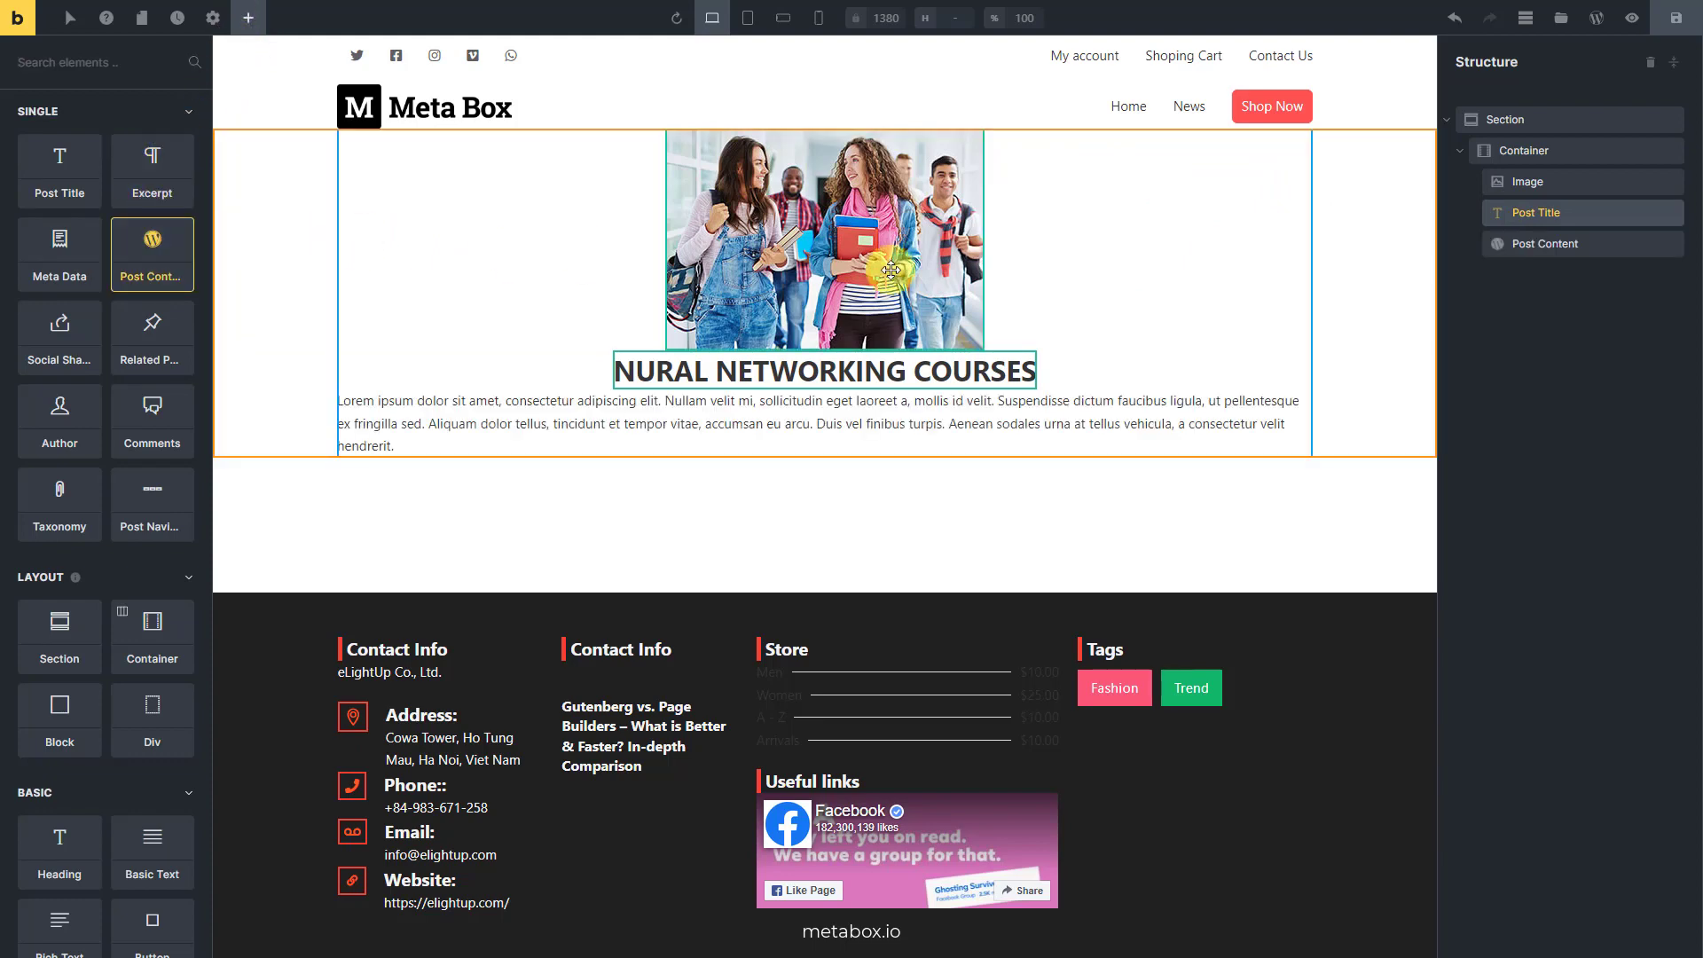
pyautogui.click(1475, 255)
pyautogui.click(147, 163)
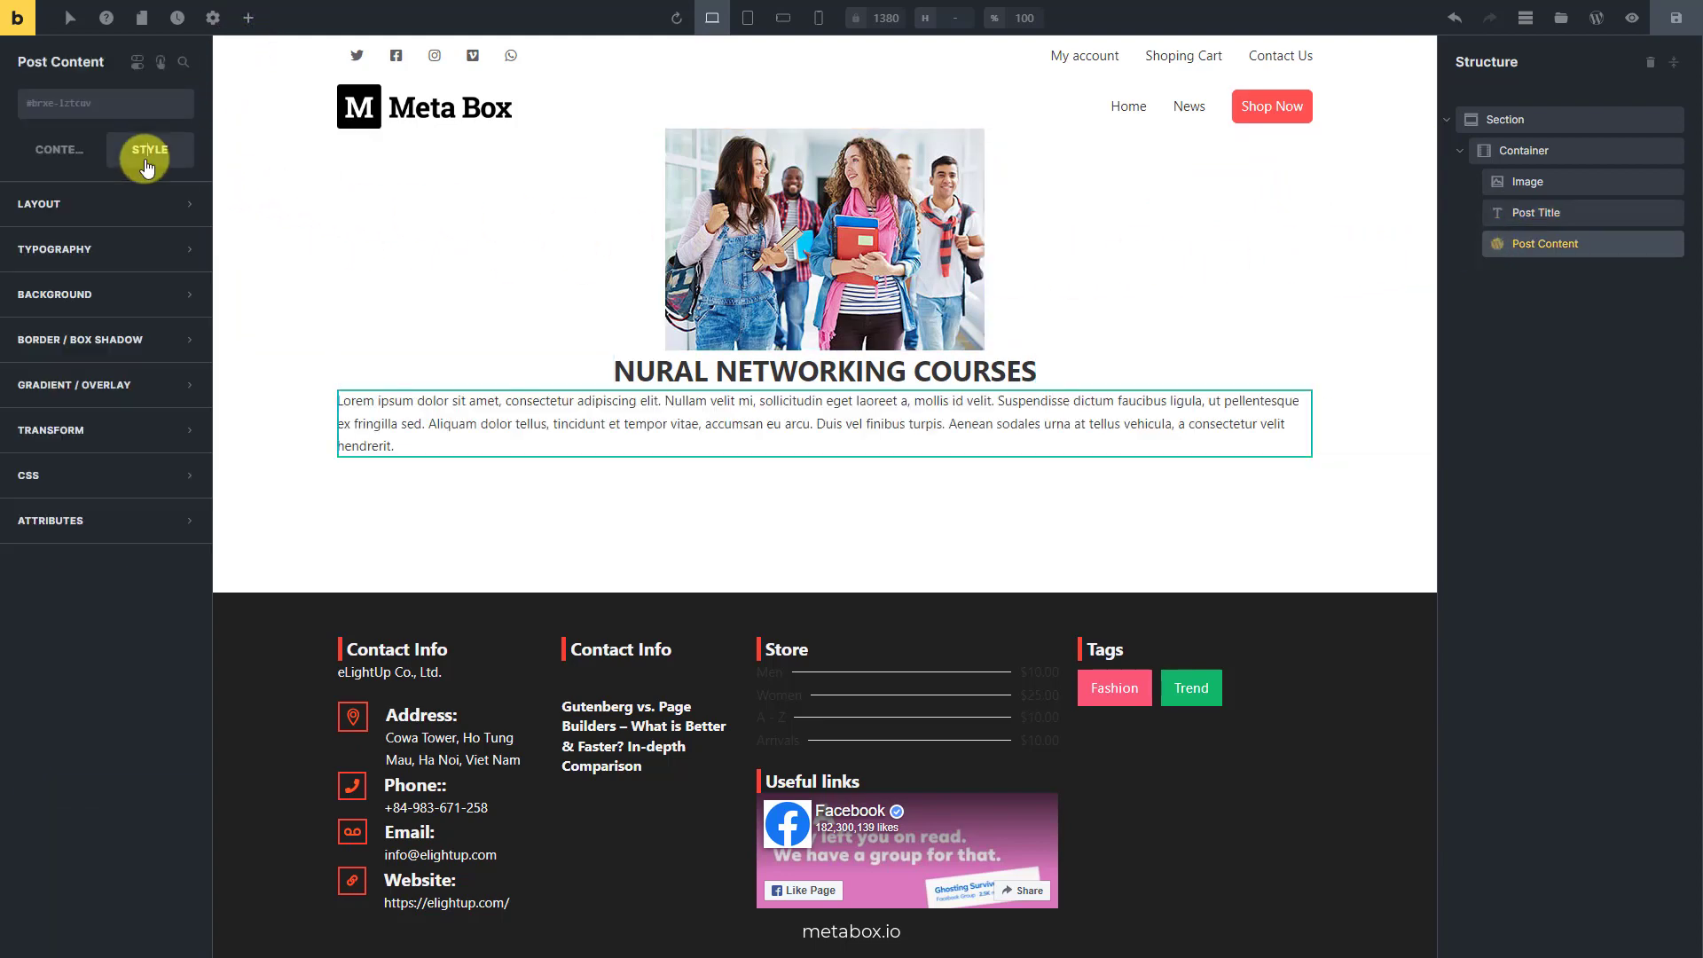
pyautogui.click(140, 247)
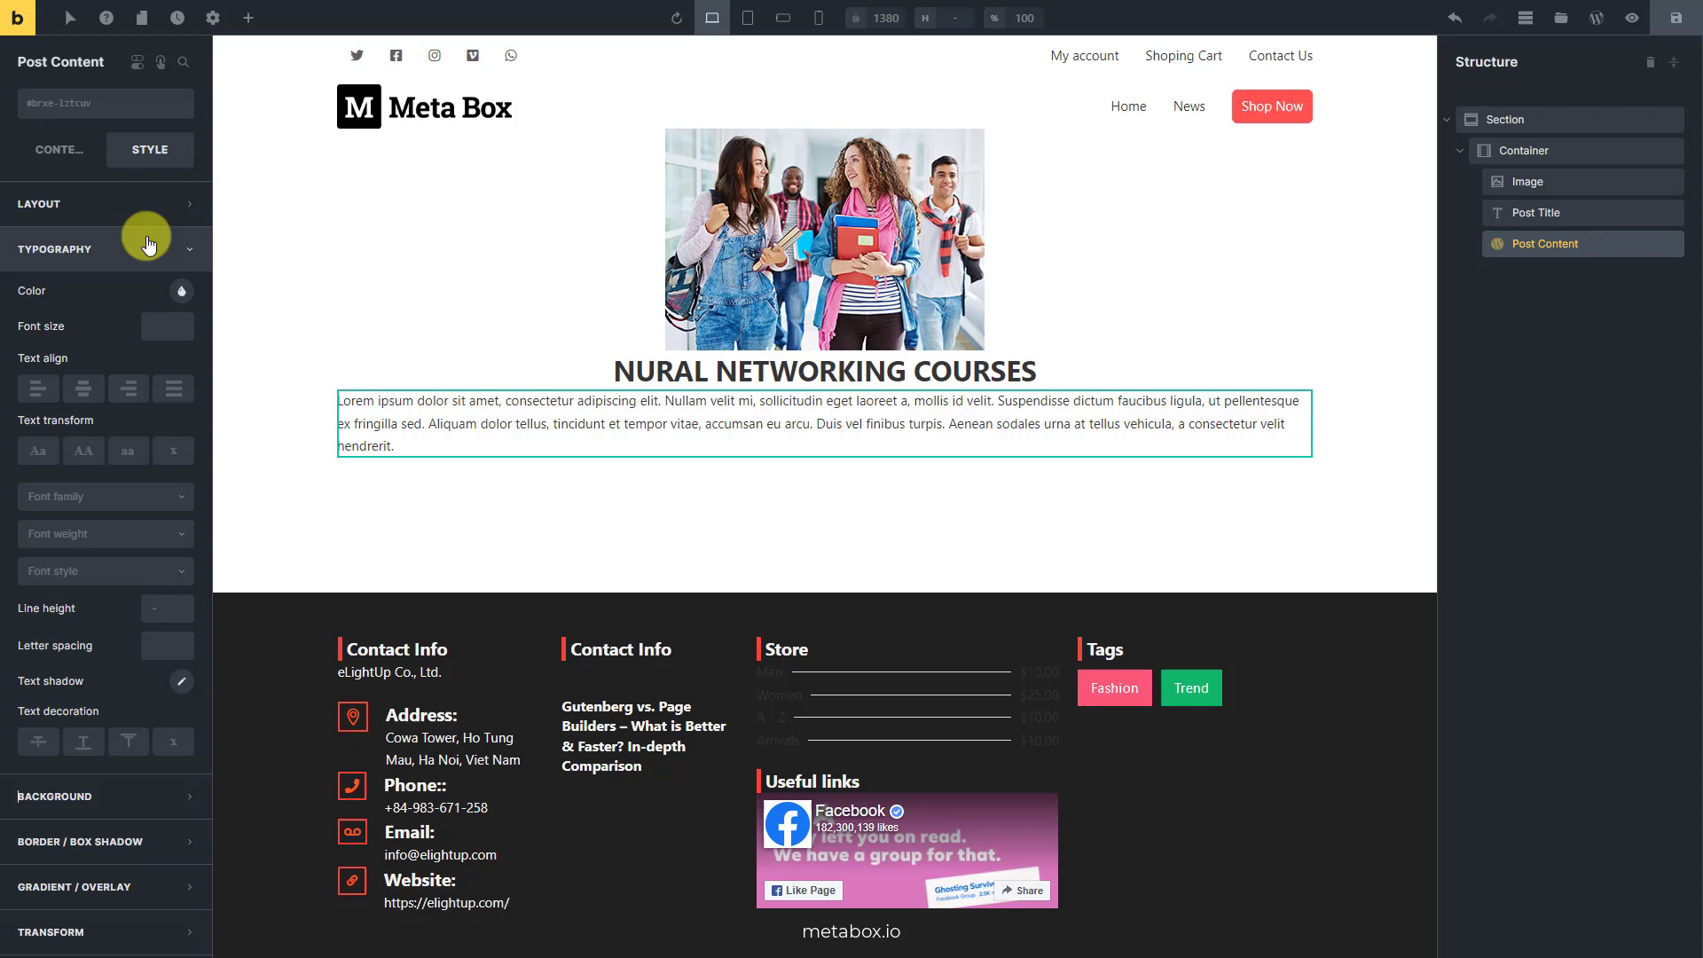
pyautogui.click(83, 391)
# Add a Rich Text element below the Post Content and select it for editing
pyautogui.click(249, 17)
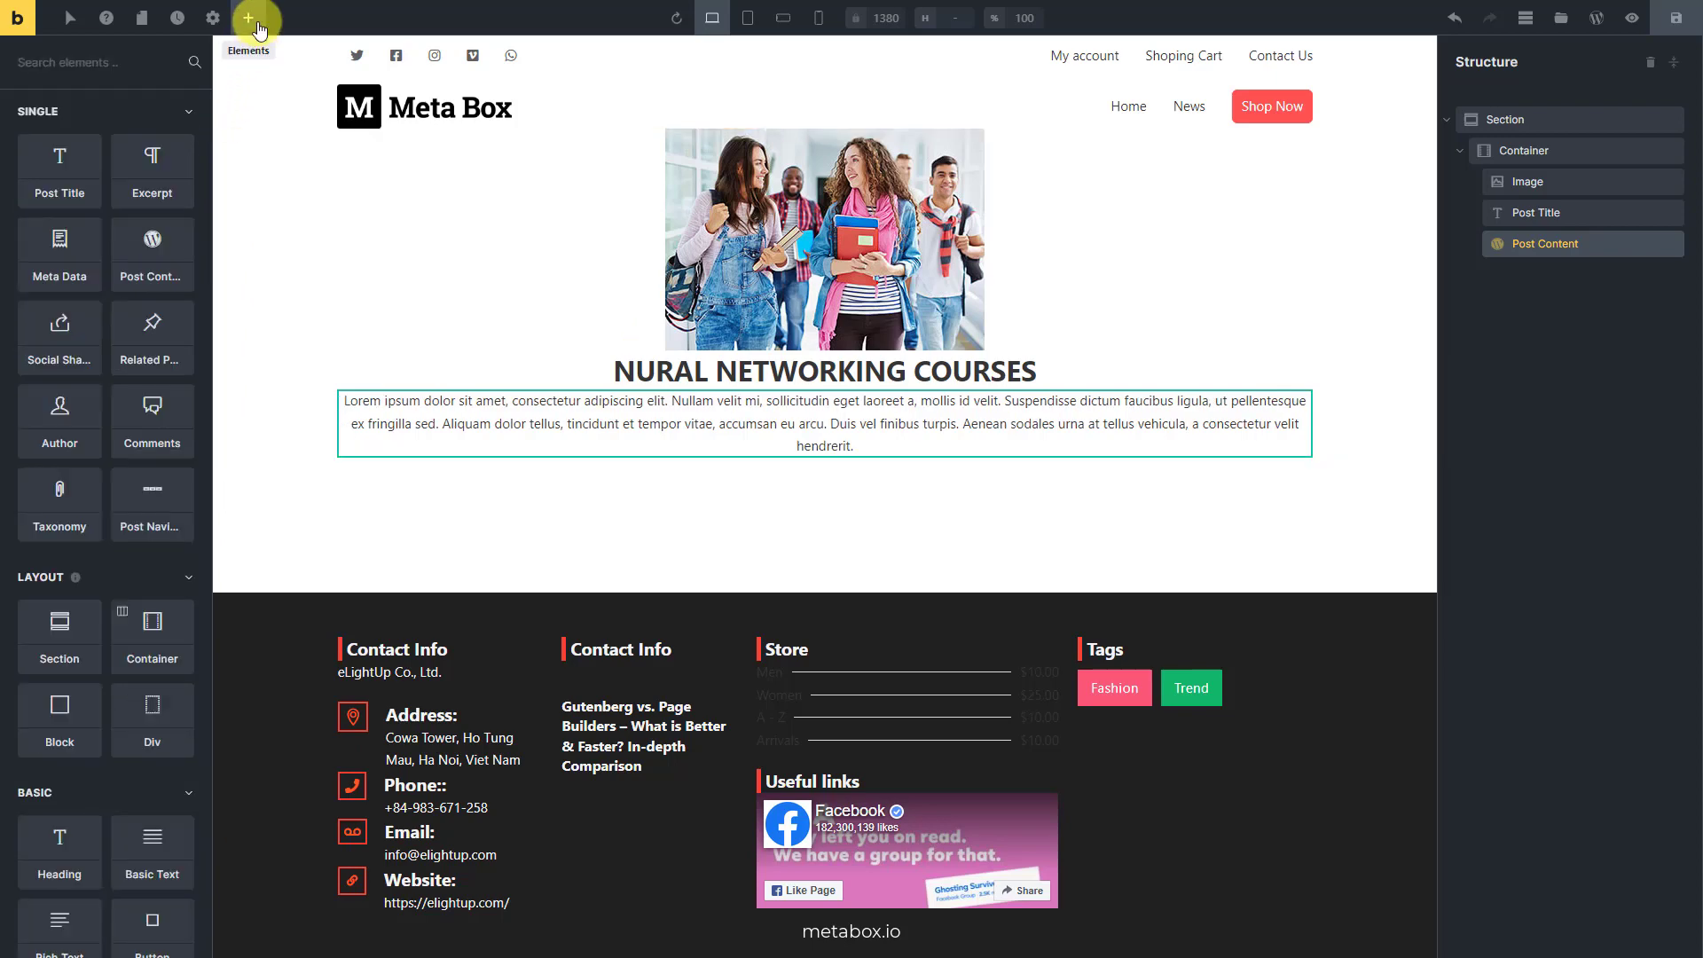
pyautogui.write('RIC')
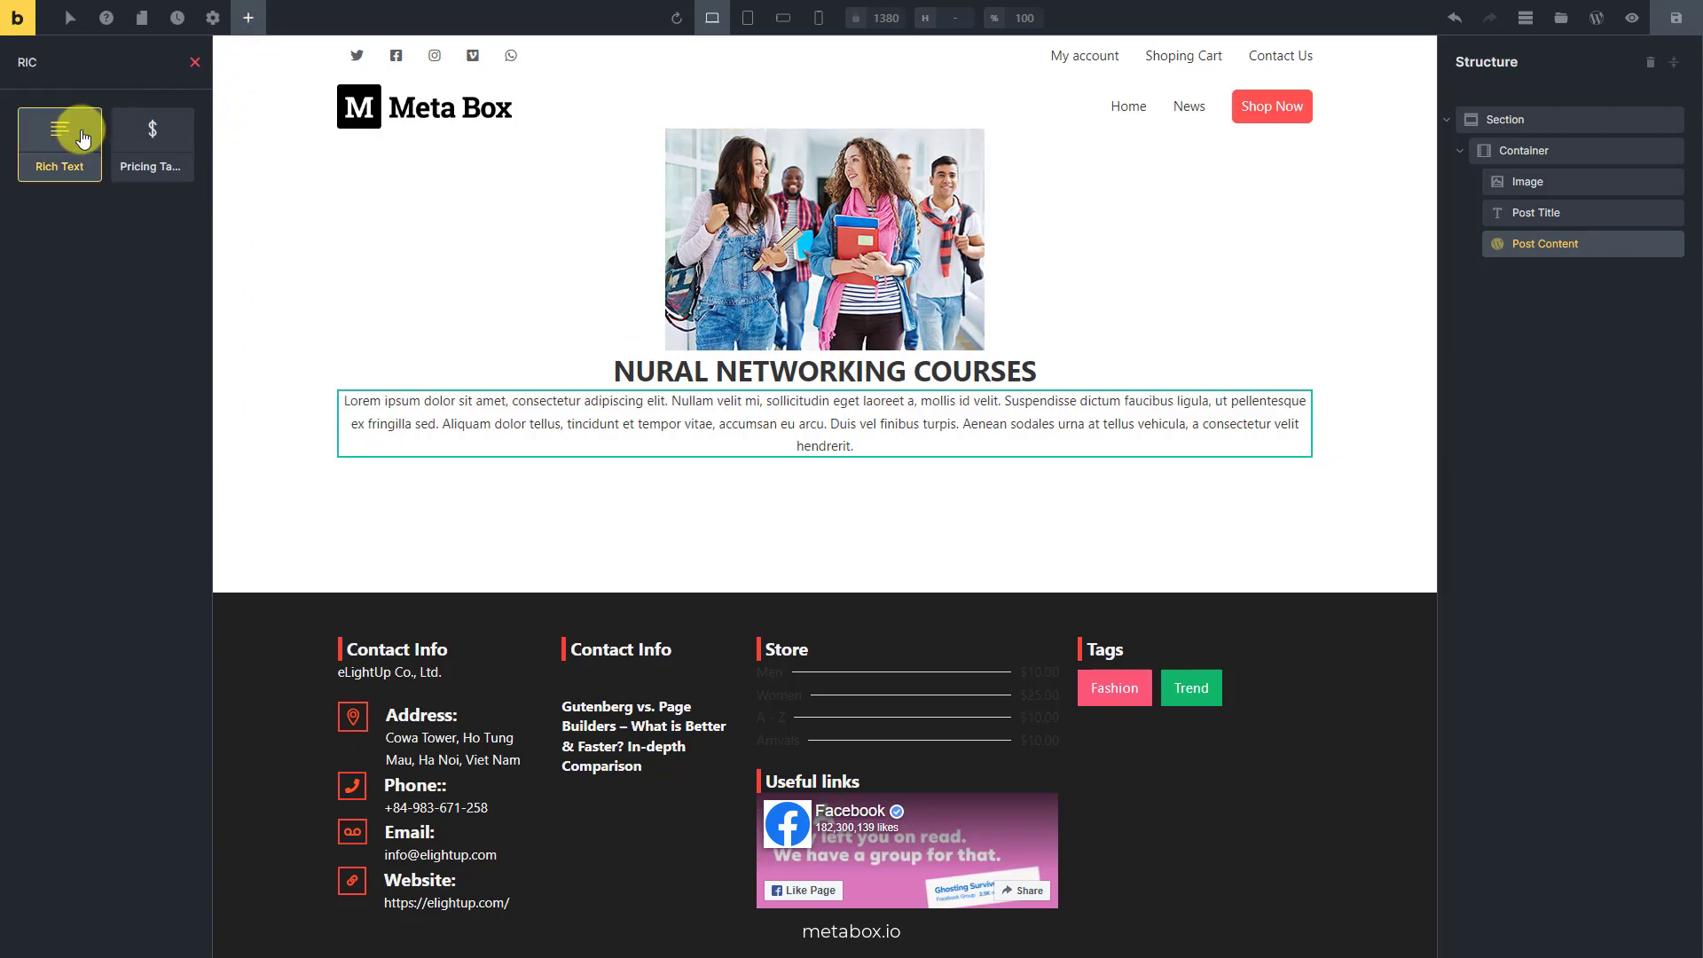
pyautogui.click(83, 138)
pyautogui.click(1499, 278)
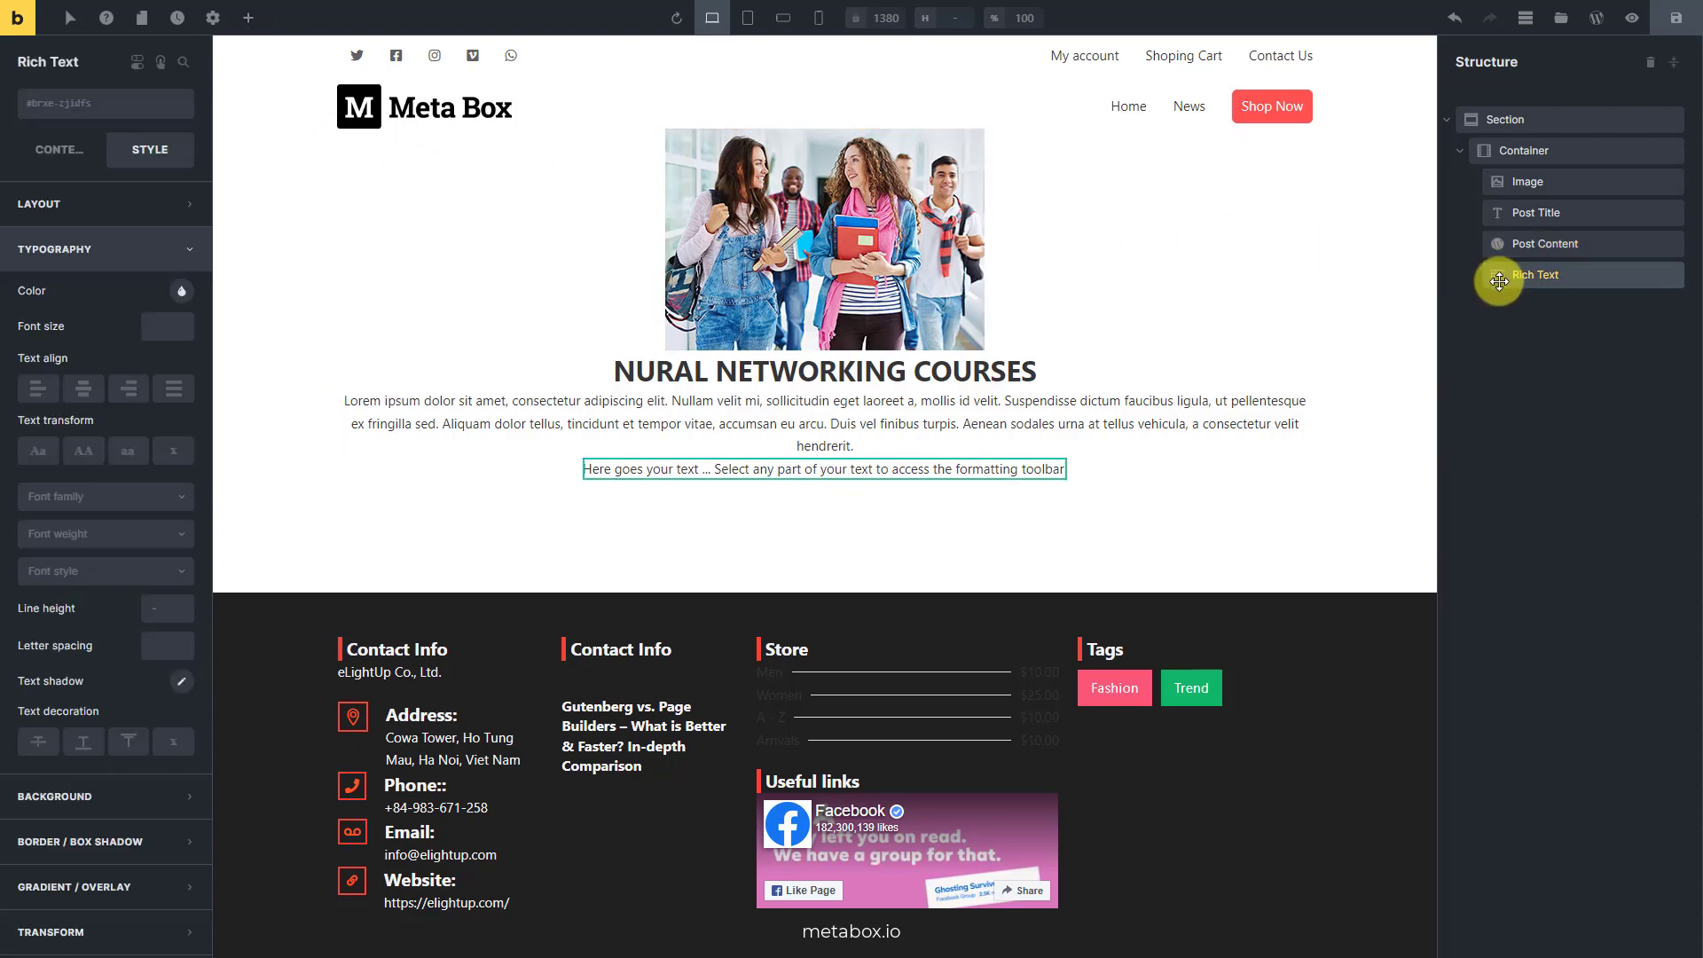
# Replace the Rich Text placeholder with a bold "Type:" label followed by the Meta Box (Courses) Type field
pyautogui.click(59, 149)
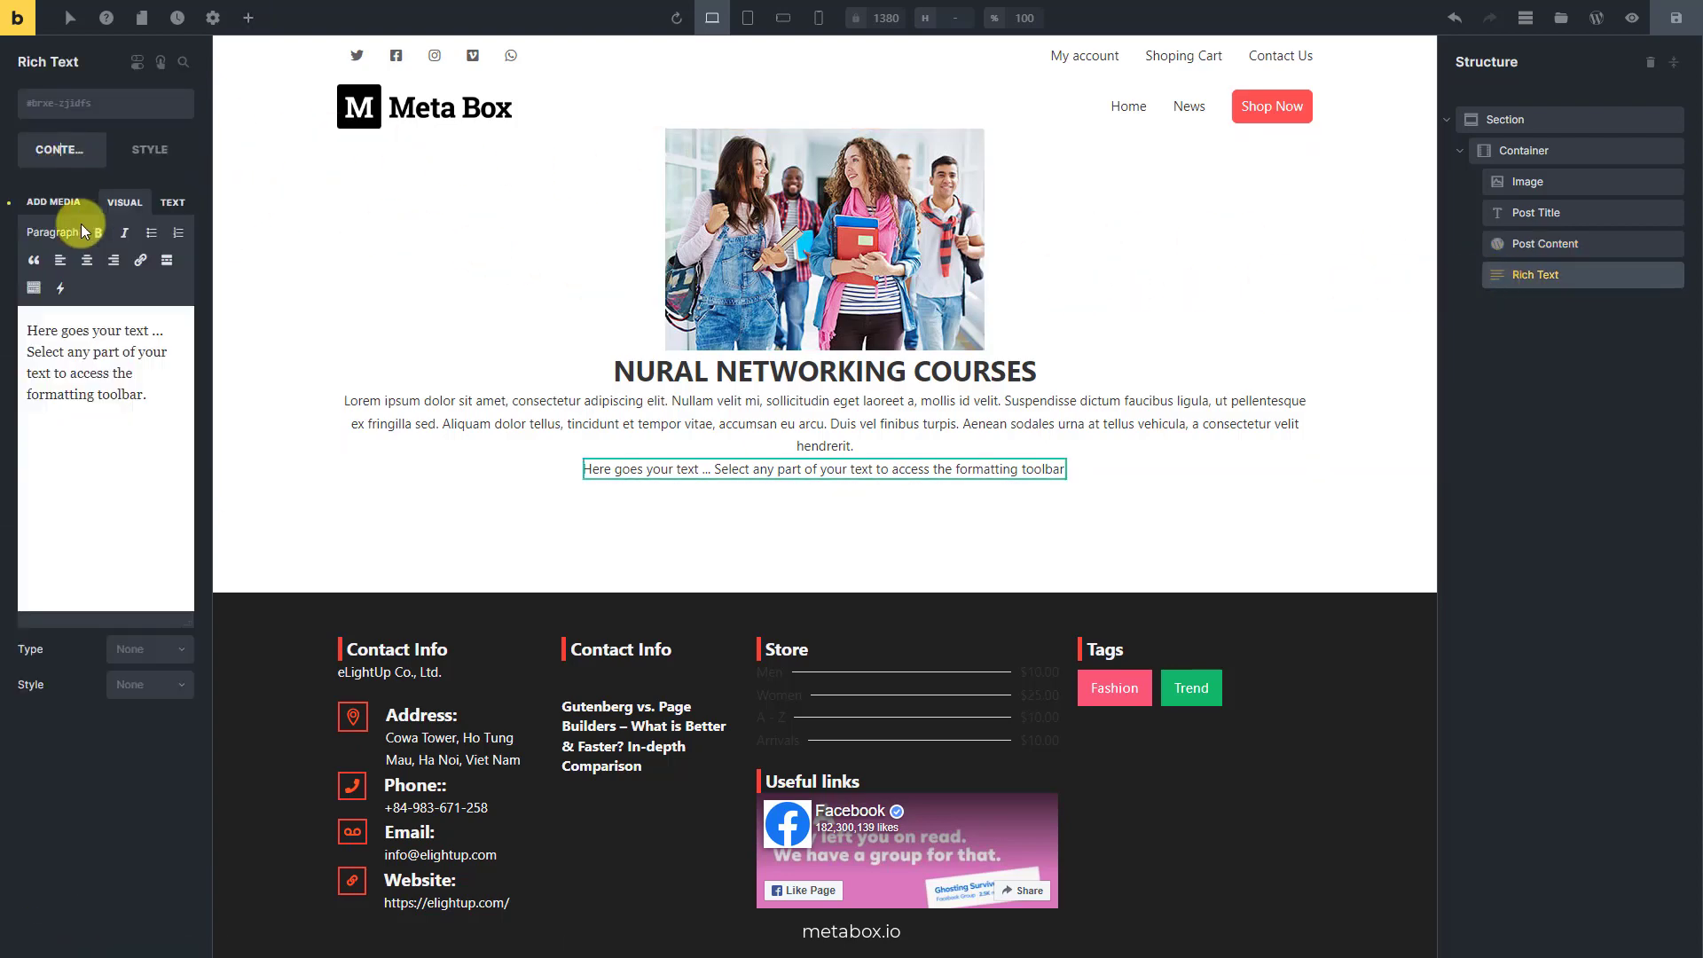
pyautogui.click(96, 343)
pyautogui.hotkey('ctrl', 'a')
pyautogui.write('Ty')
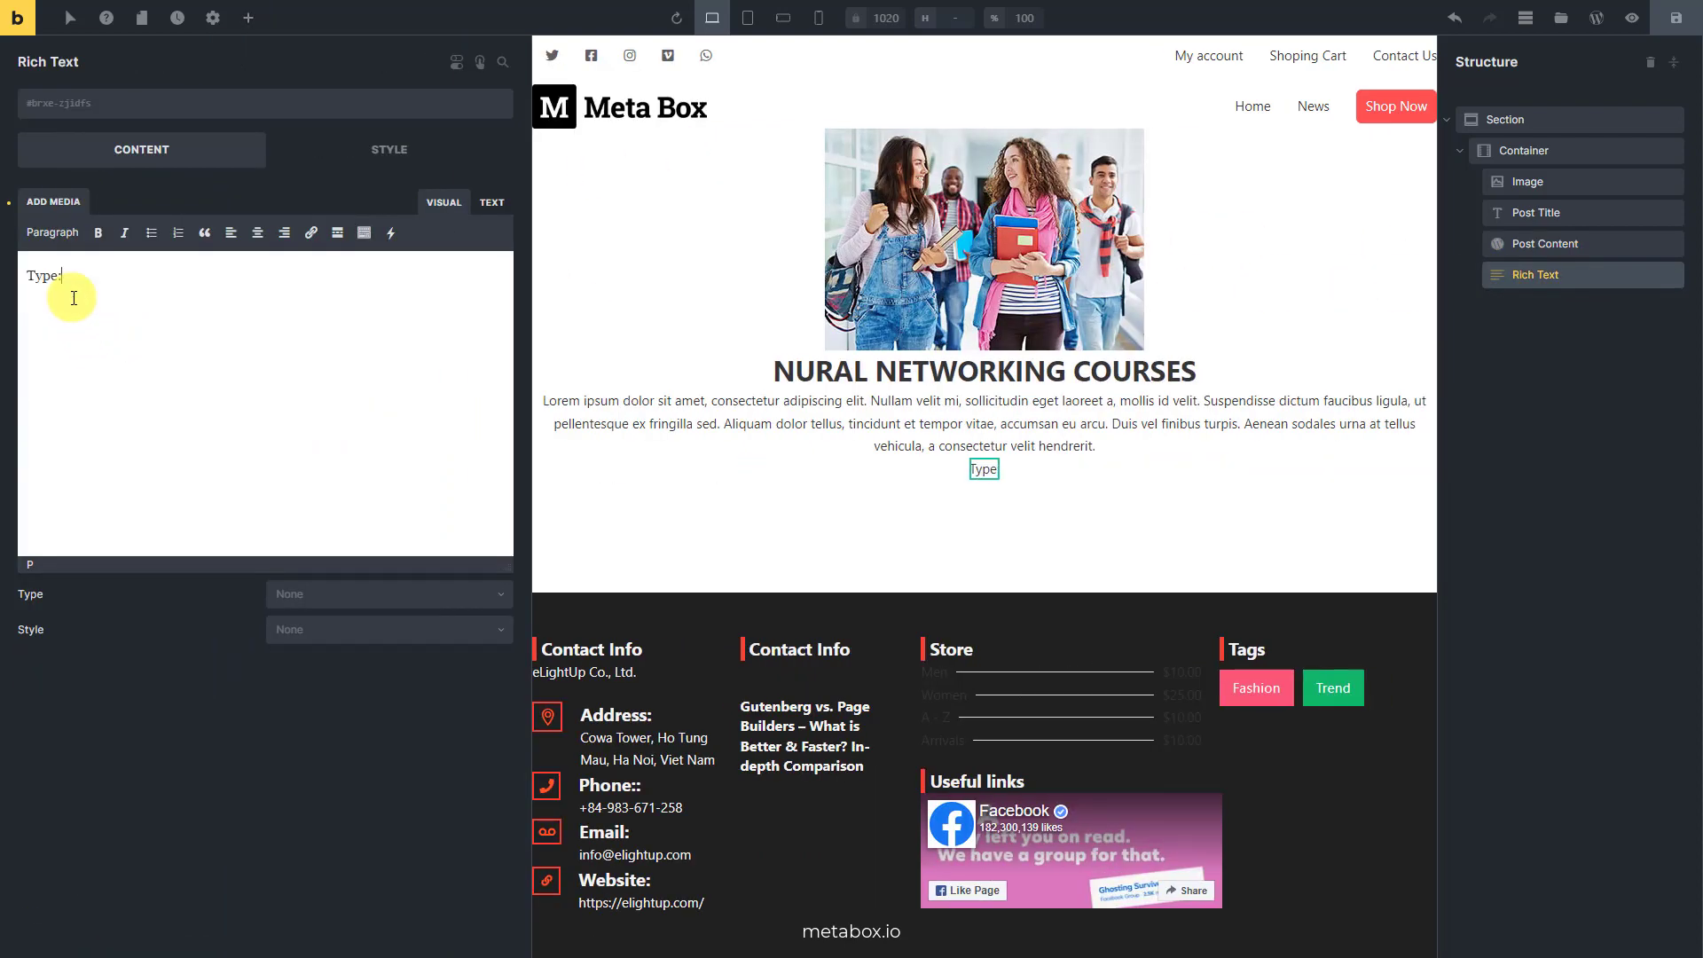
pyautogui.click(97, 234)
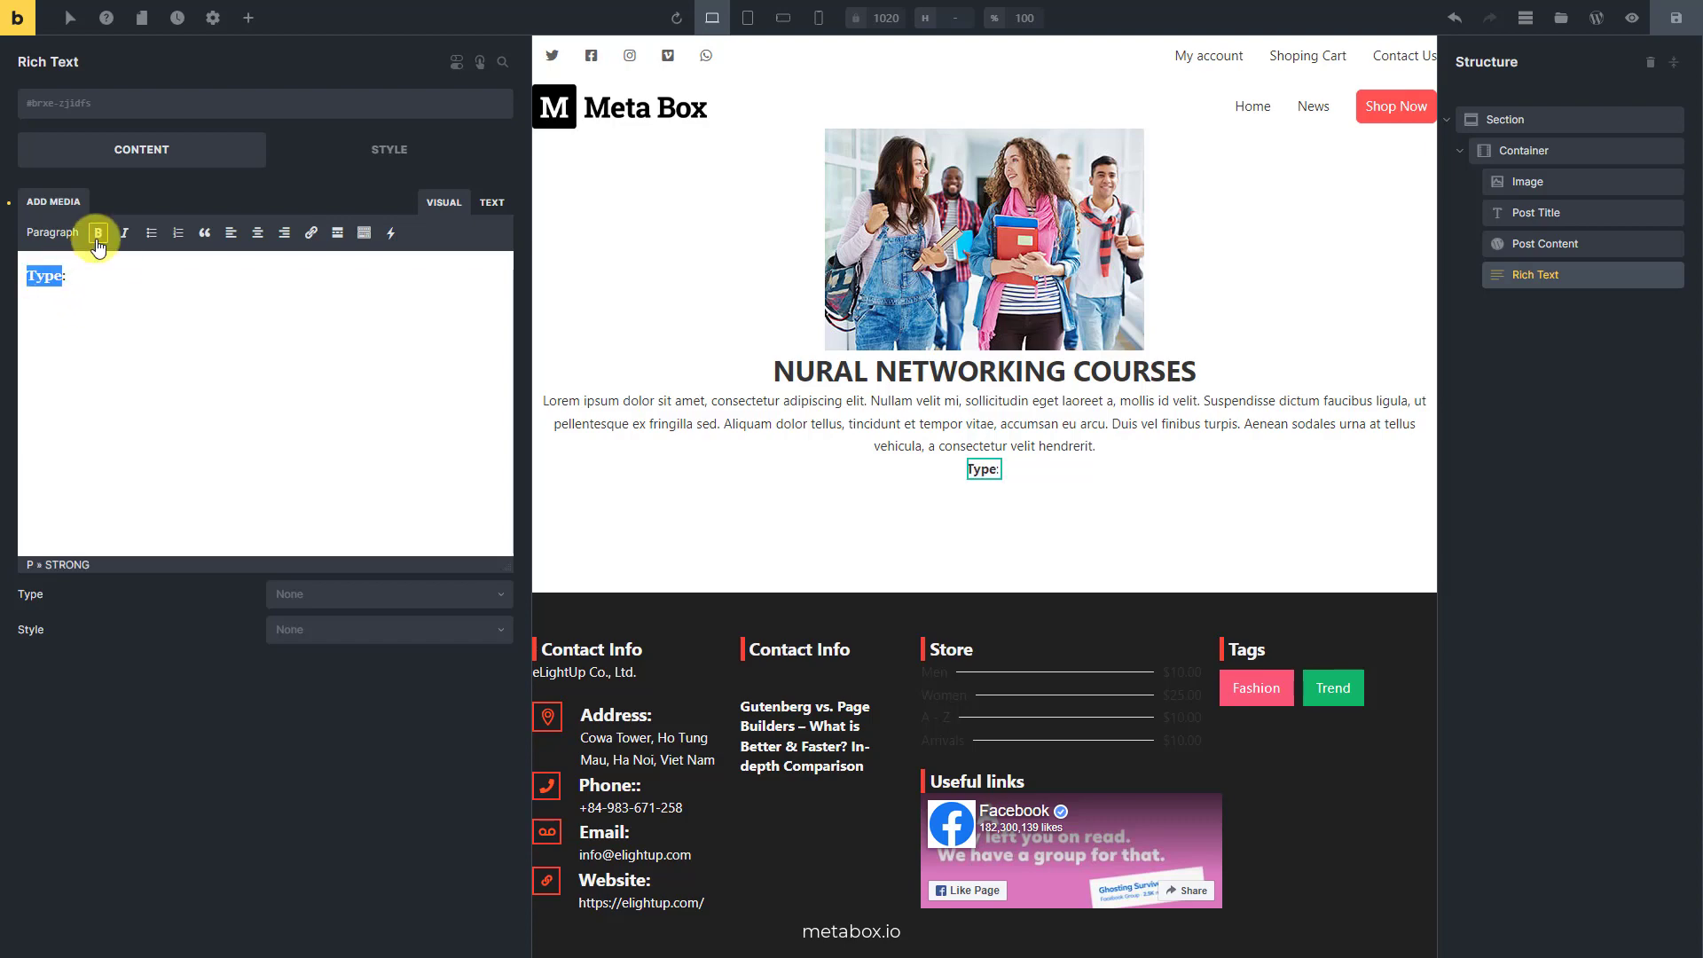
pyautogui.click(390, 232)
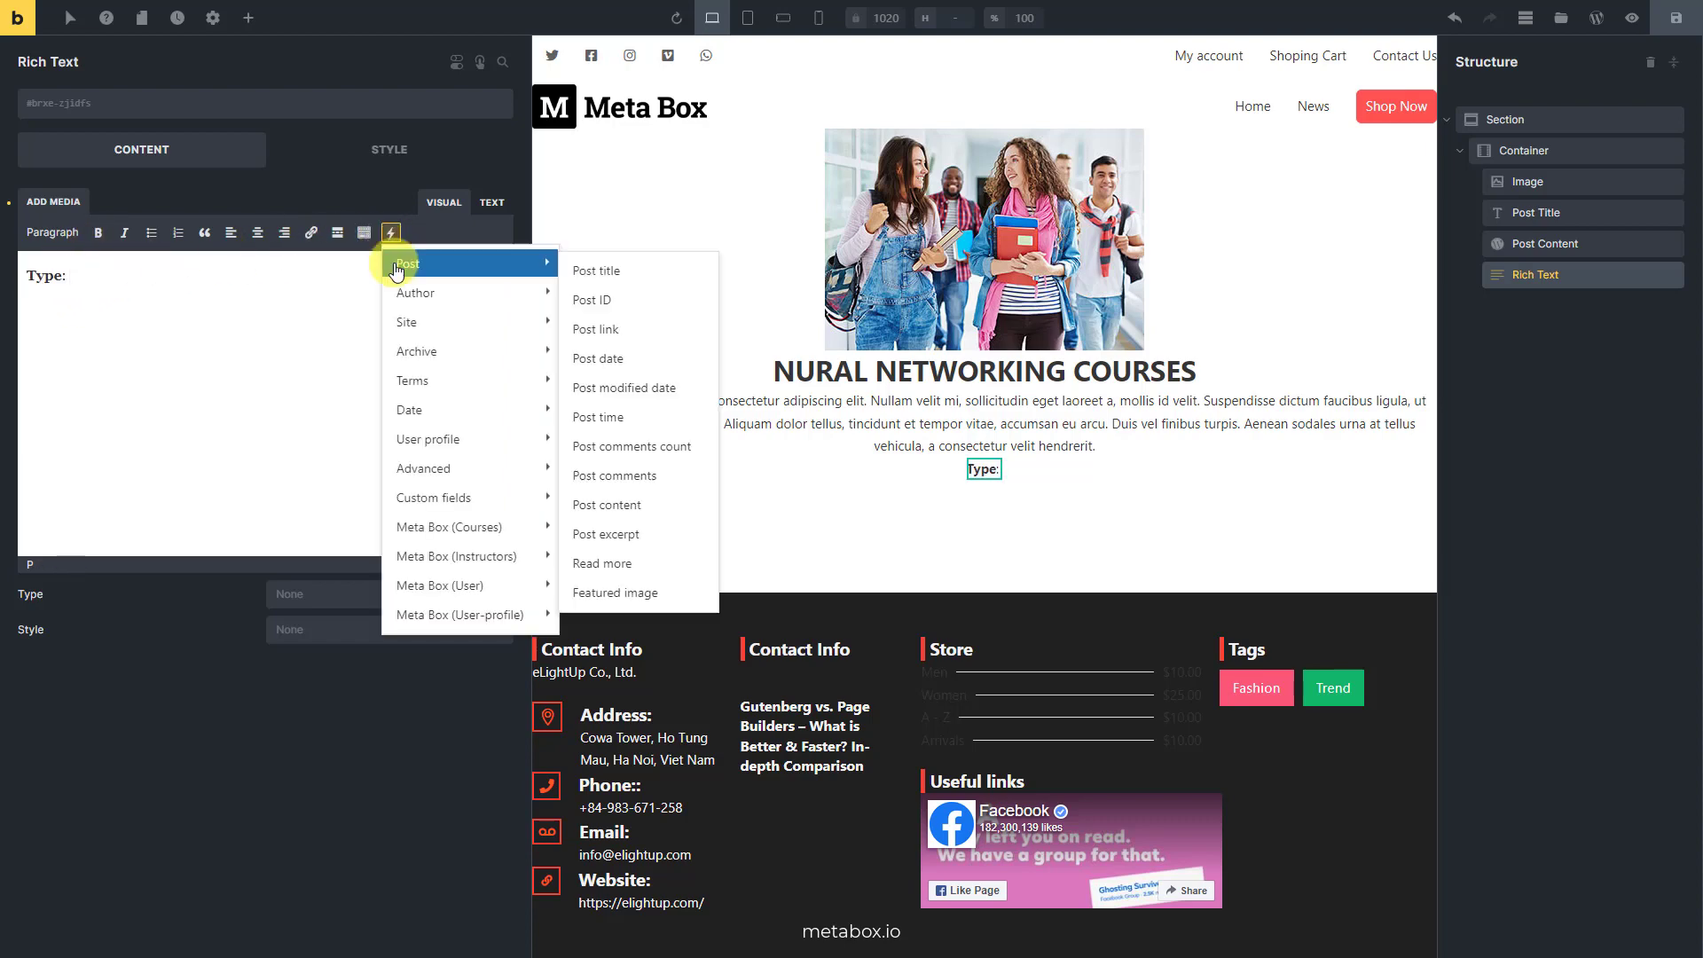
pyautogui.moveTo(404, 526)
pyautogui.click(572, 534)
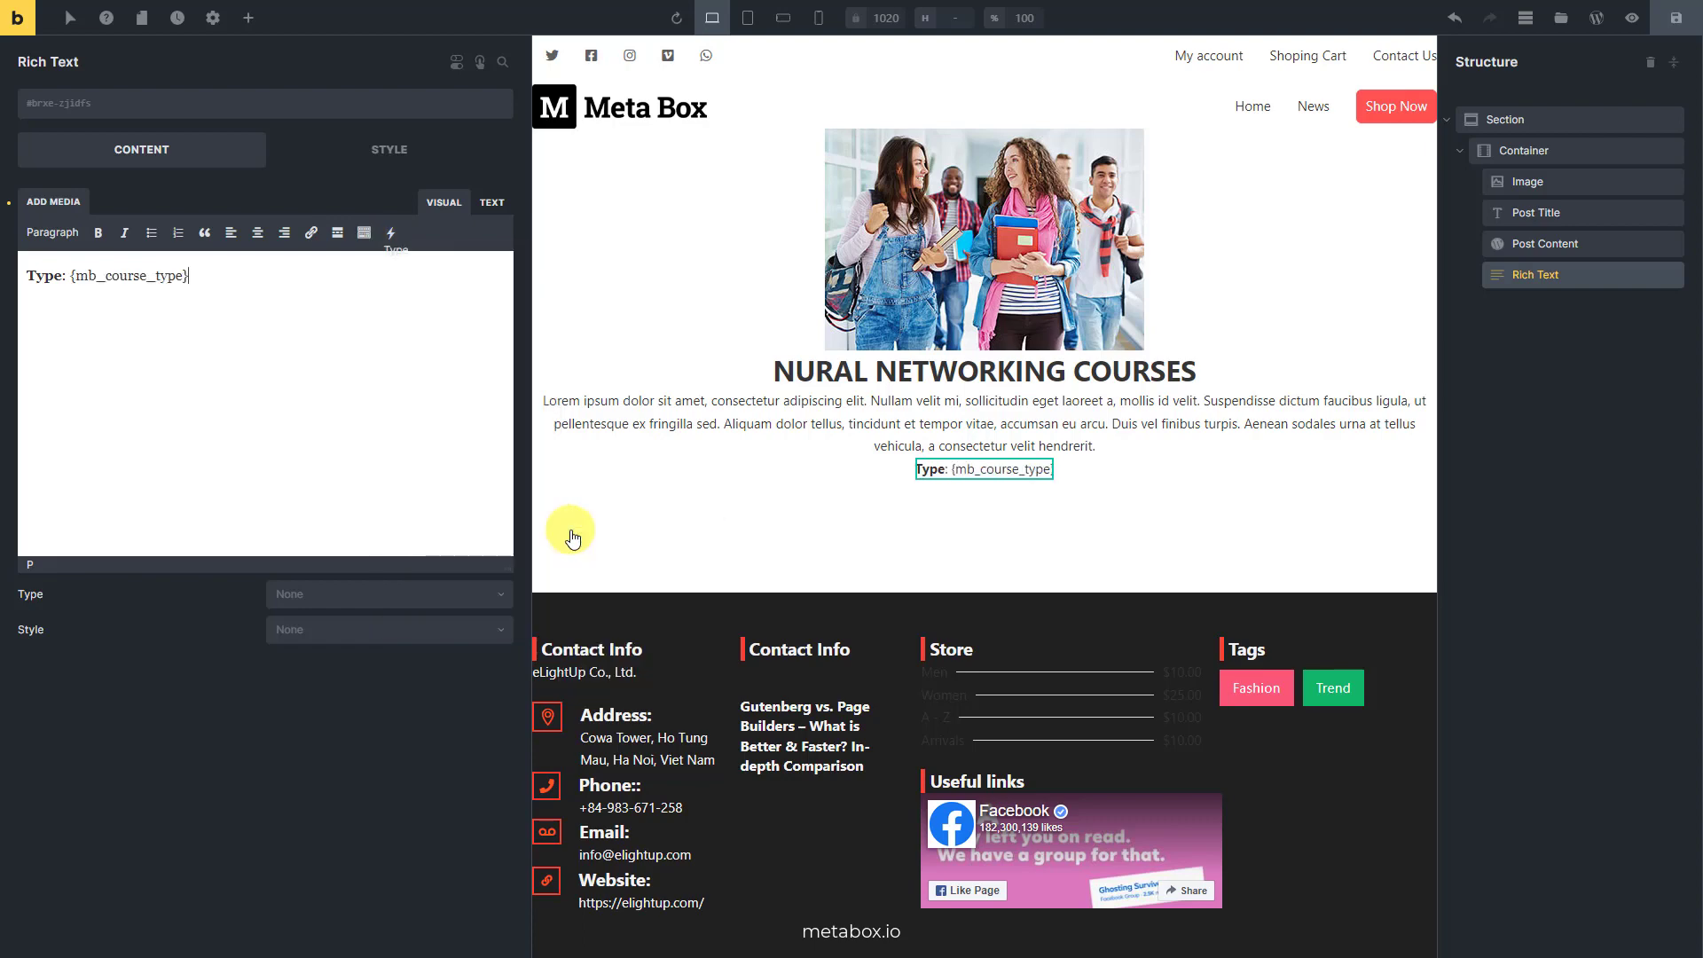
# Duplicate the Type Rich Text and change the copy to "Place:" followed by the Meta Box (Courses) Place field
pyautogui.rightClick(1525, 287)
pyautogui.click(1521, 361)
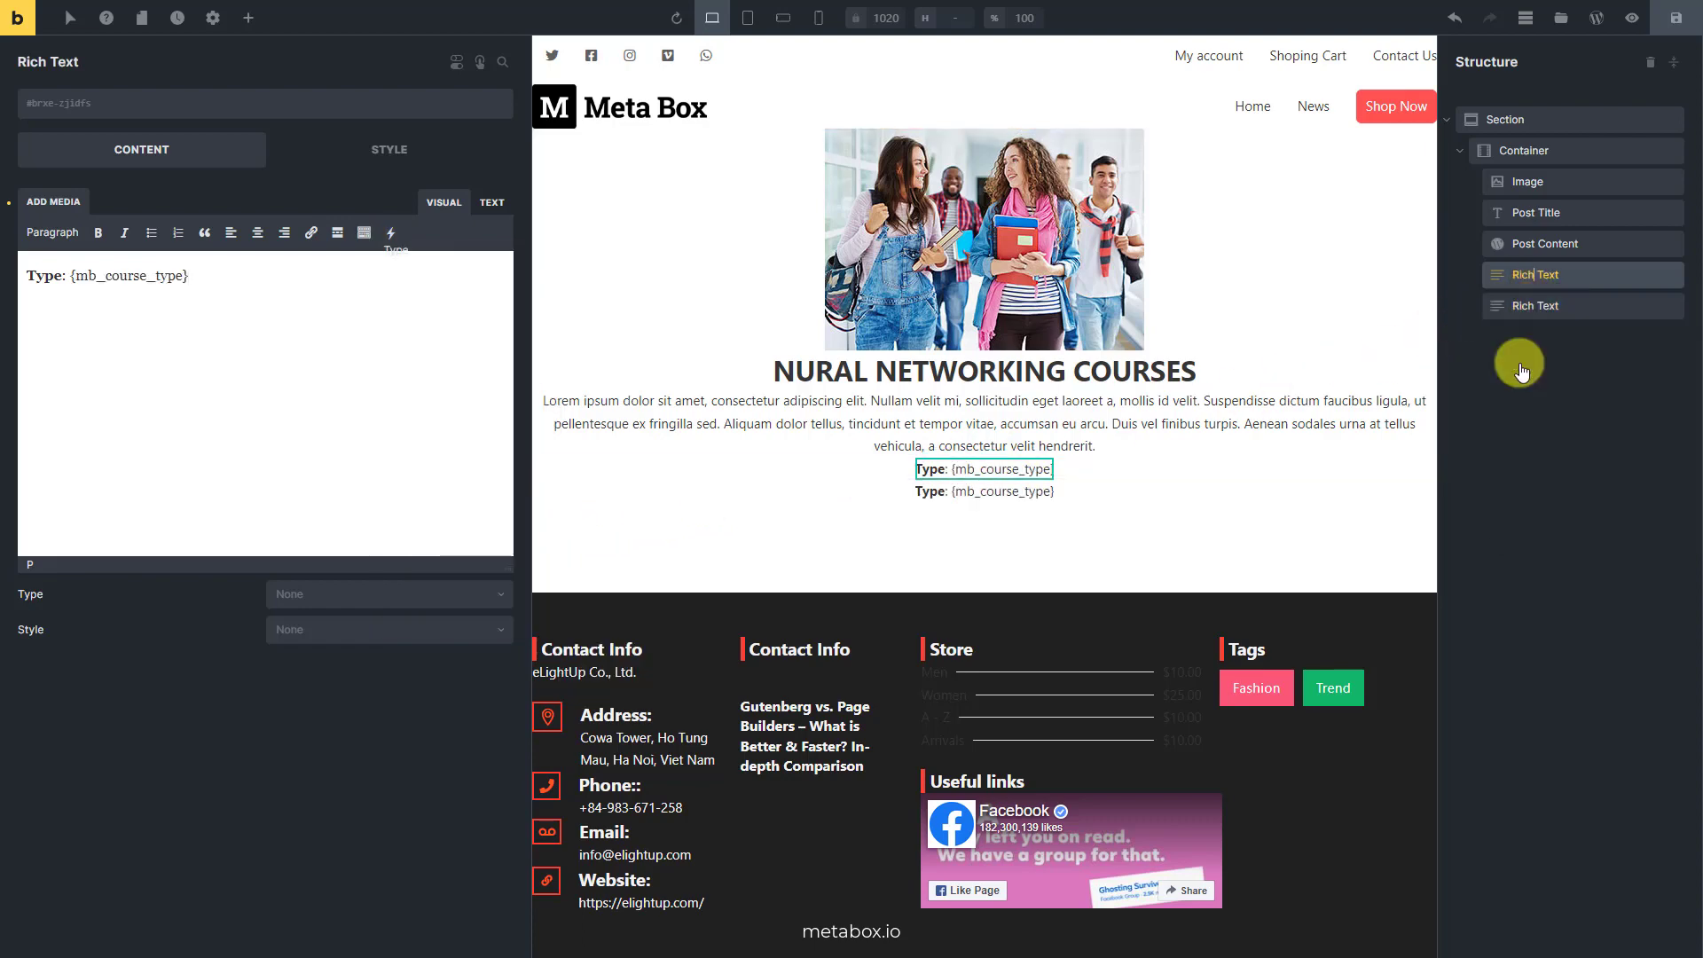
pyautogui.click(1521, 304)
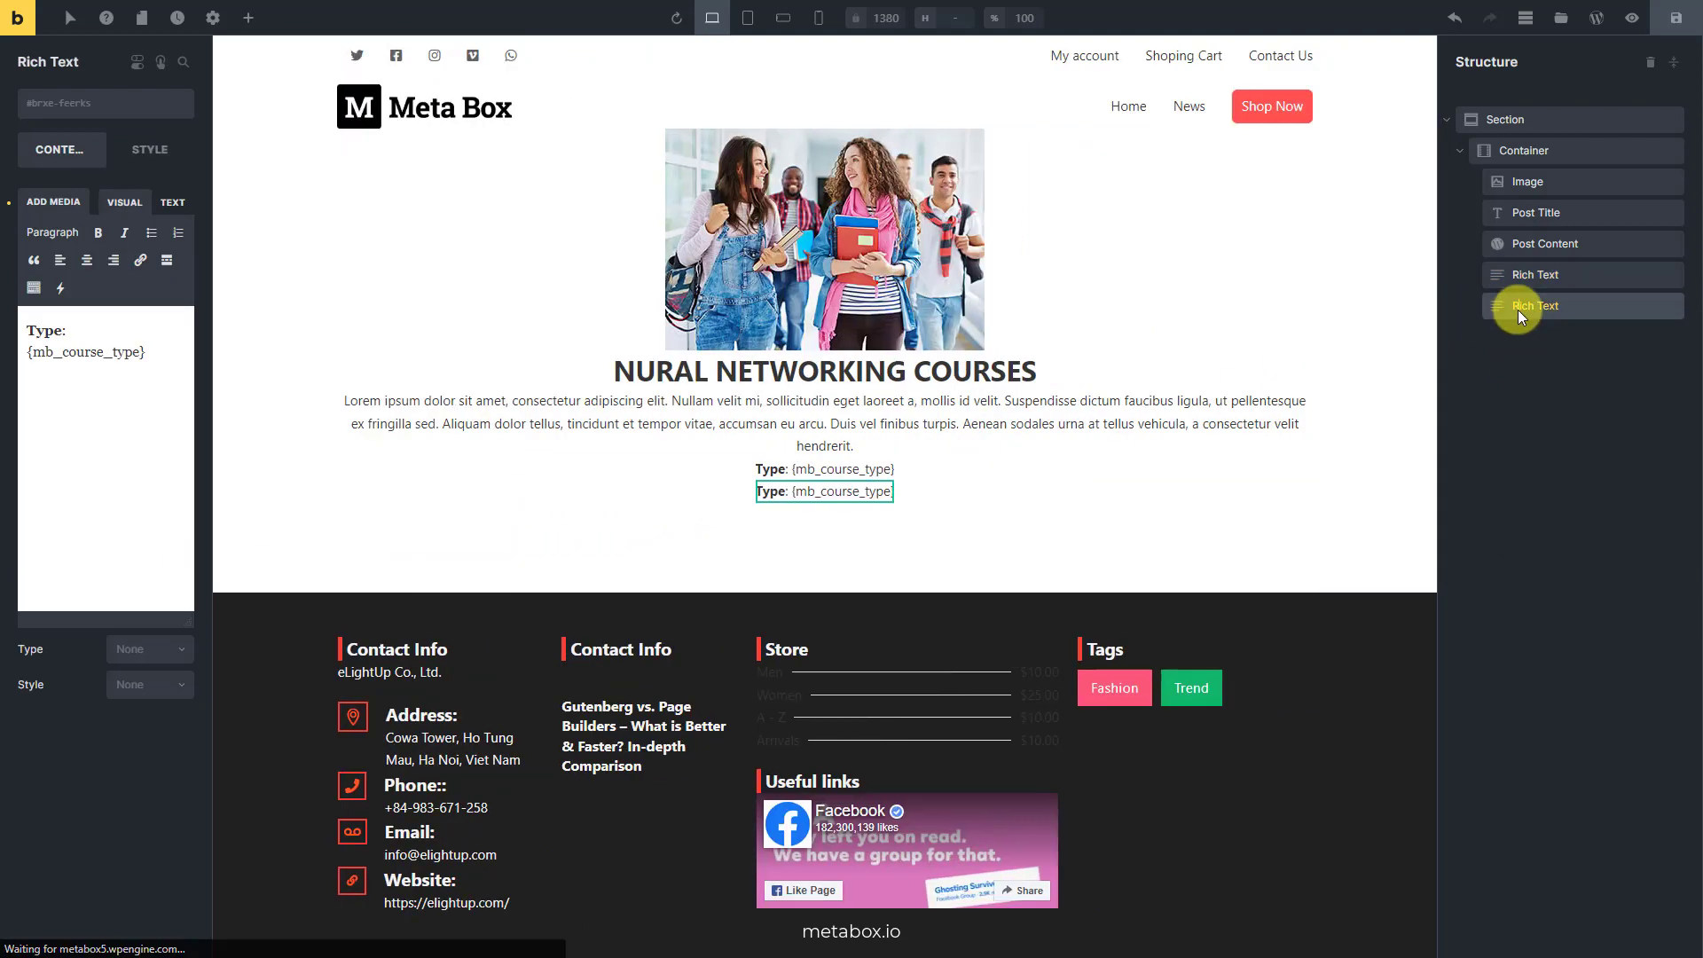
pyautogui.click(83, 334)
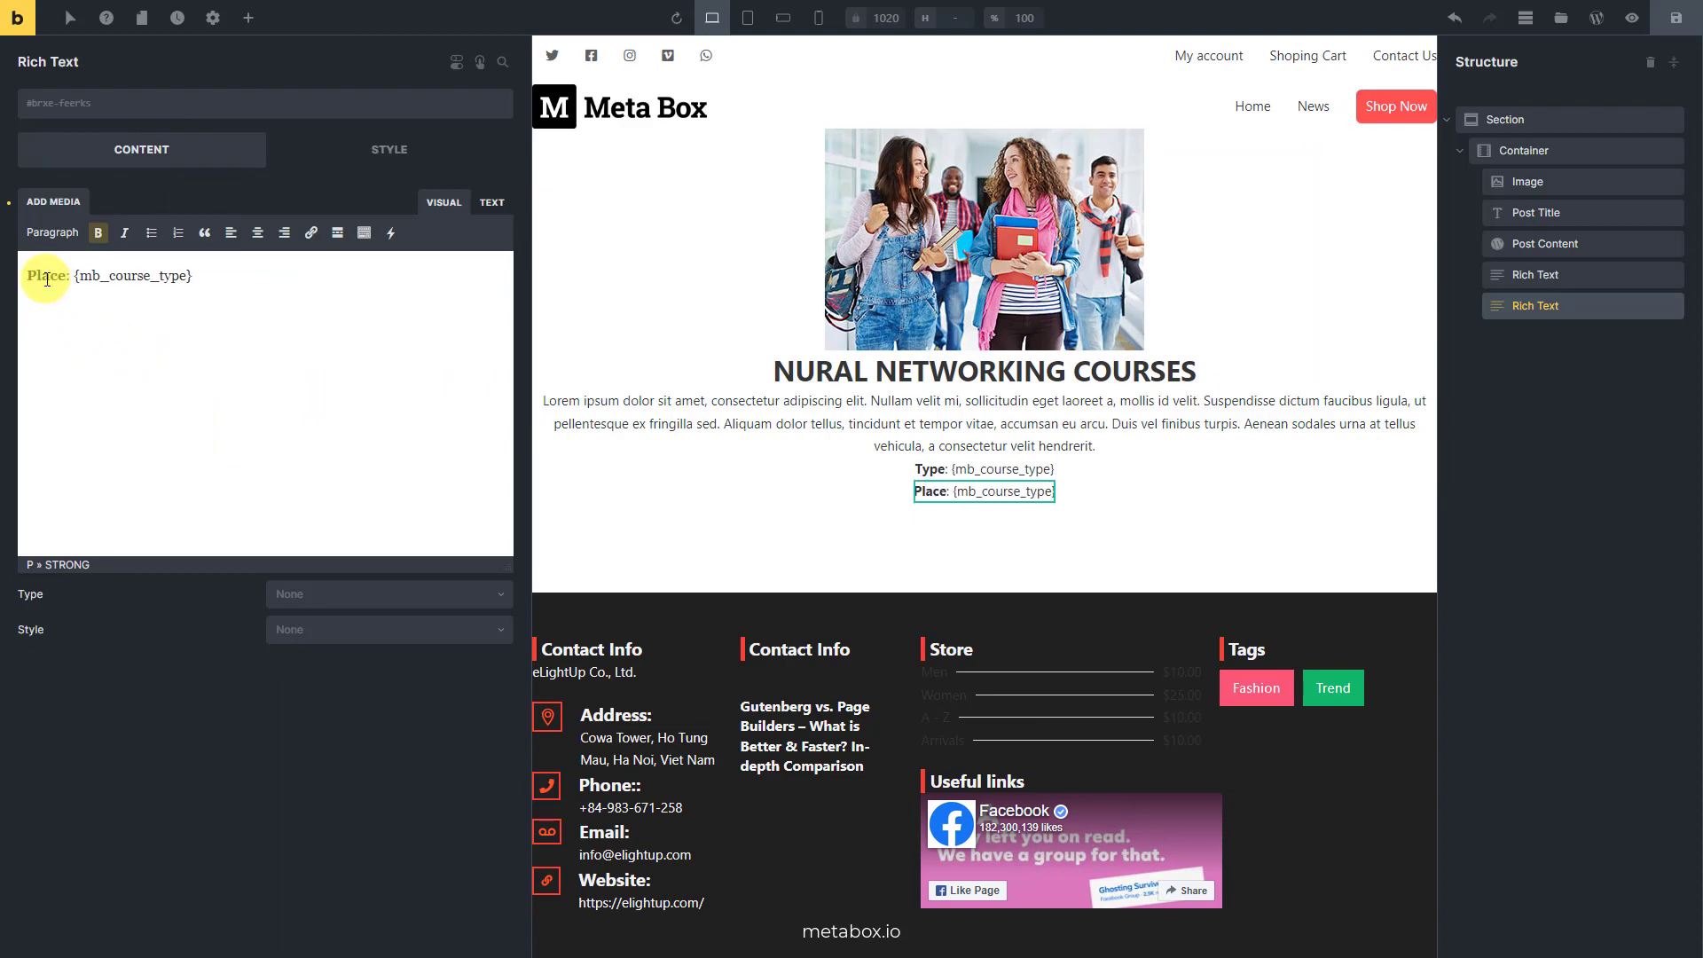
pyautogui.moveTo(194, 276); pyautogui.dragTo(102, 293)
pyautogui.press('BackSpace')
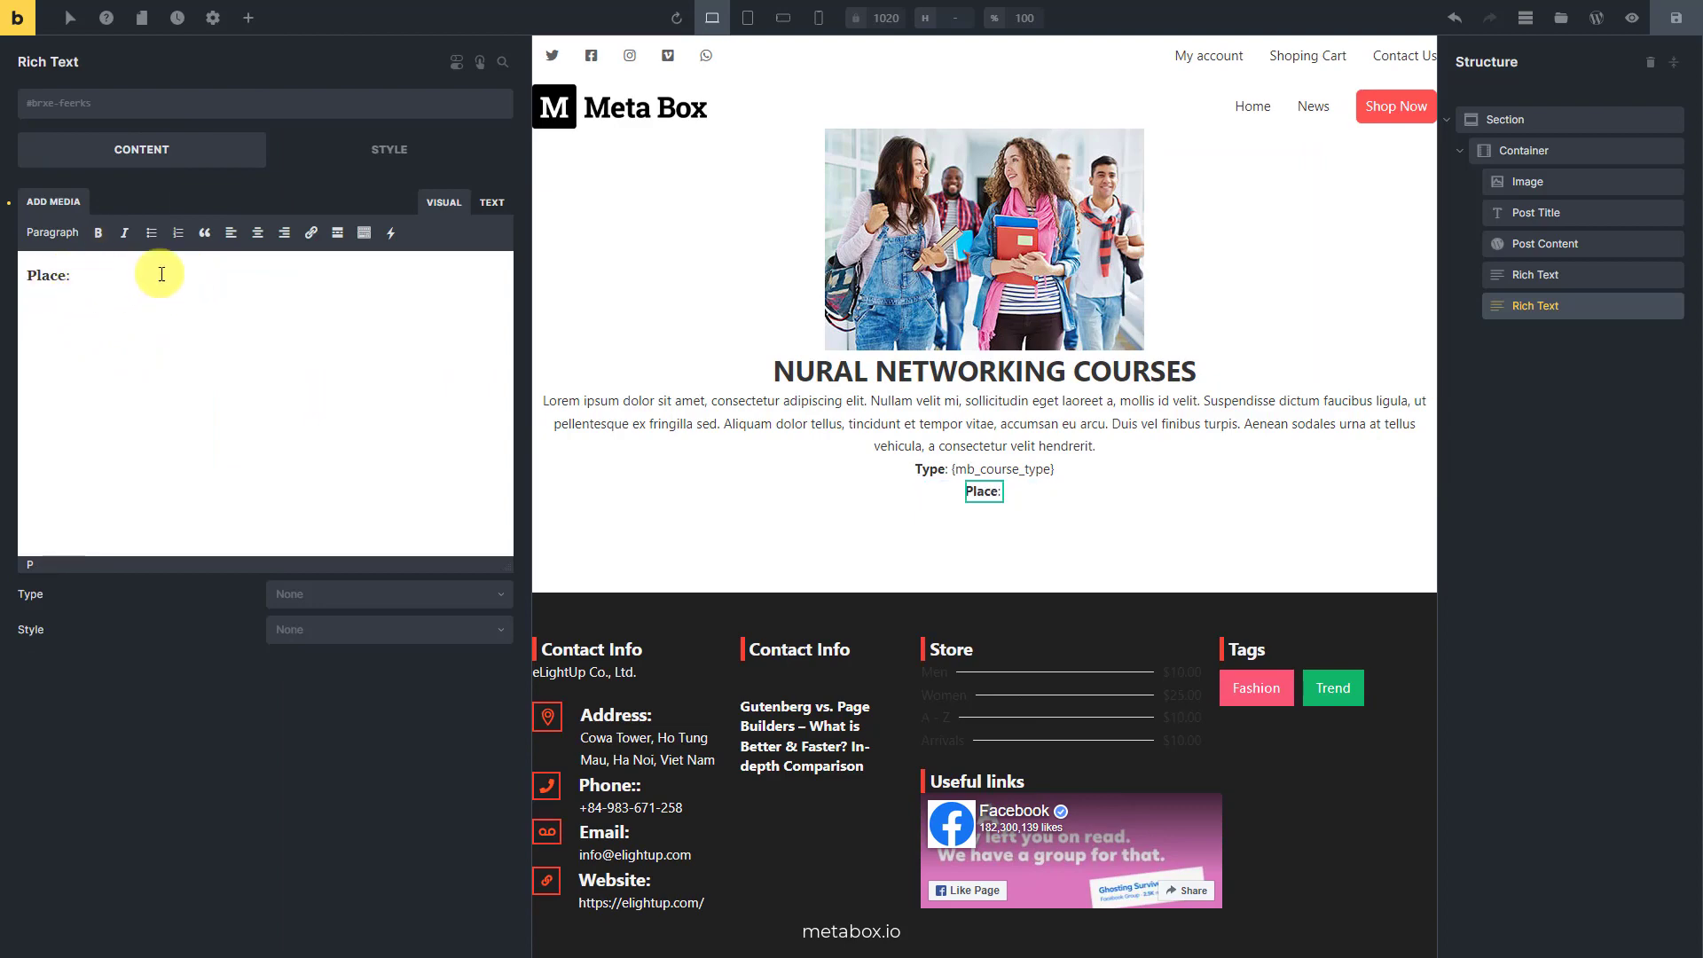
pyautogui.click(391, 232)
pyautogui.moveTo(393, 515)
pyautogui.moveTo(492, 527)
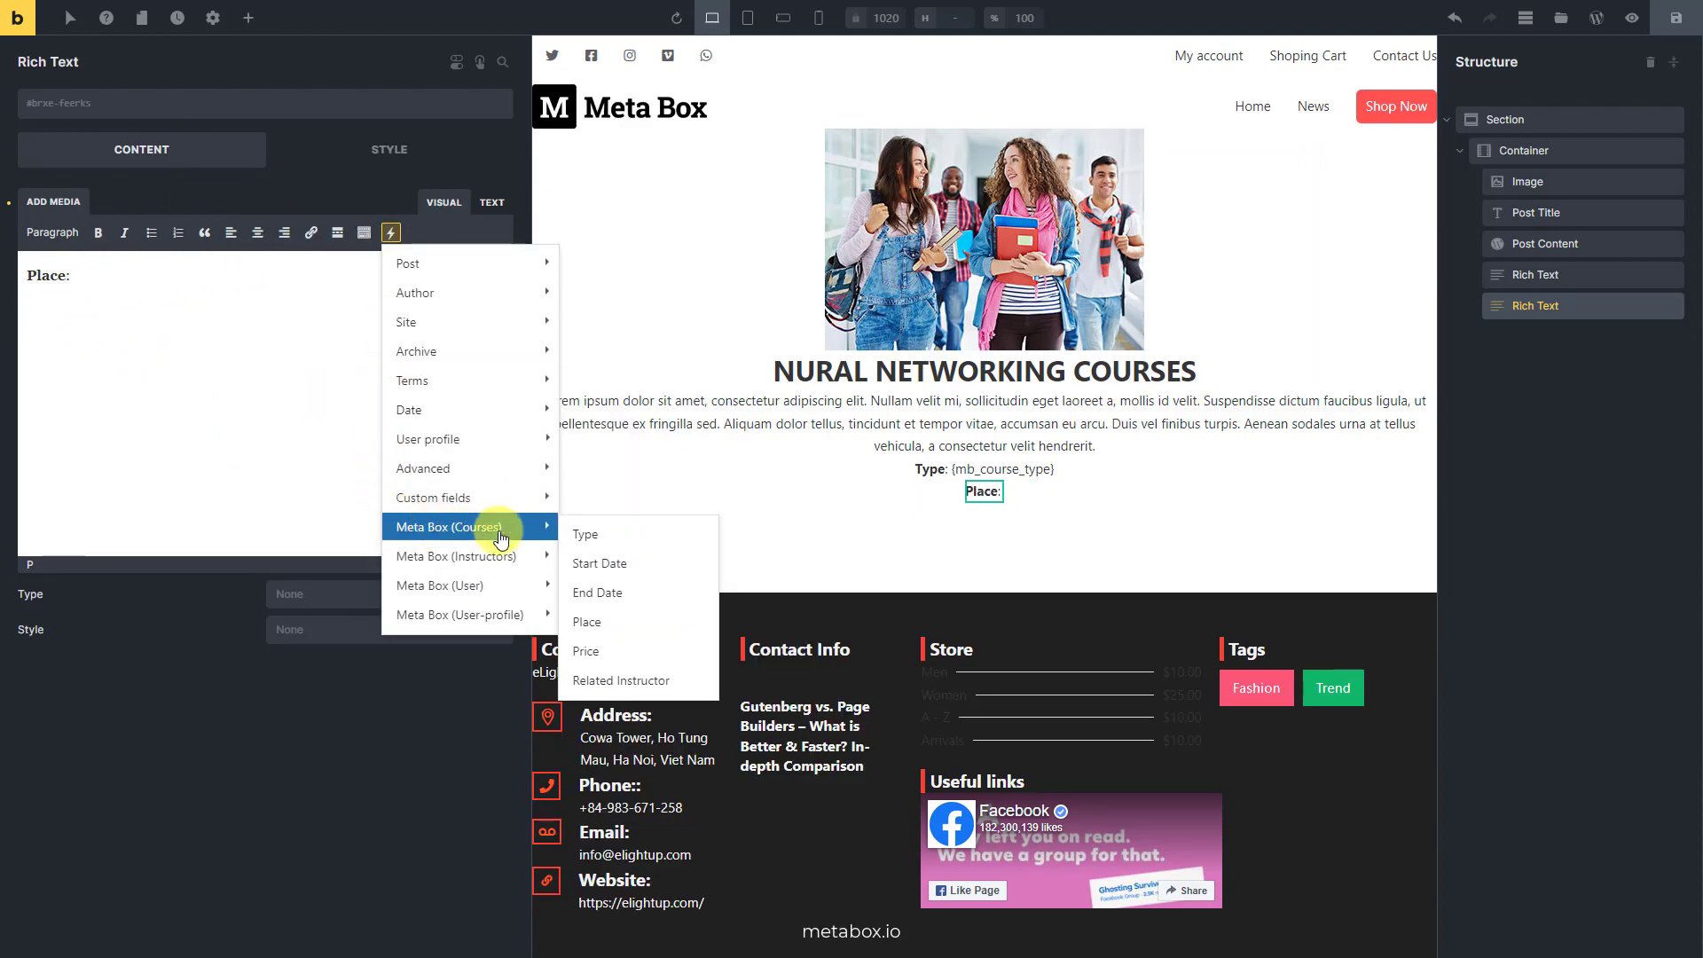
pyautogui.click(574, 615)
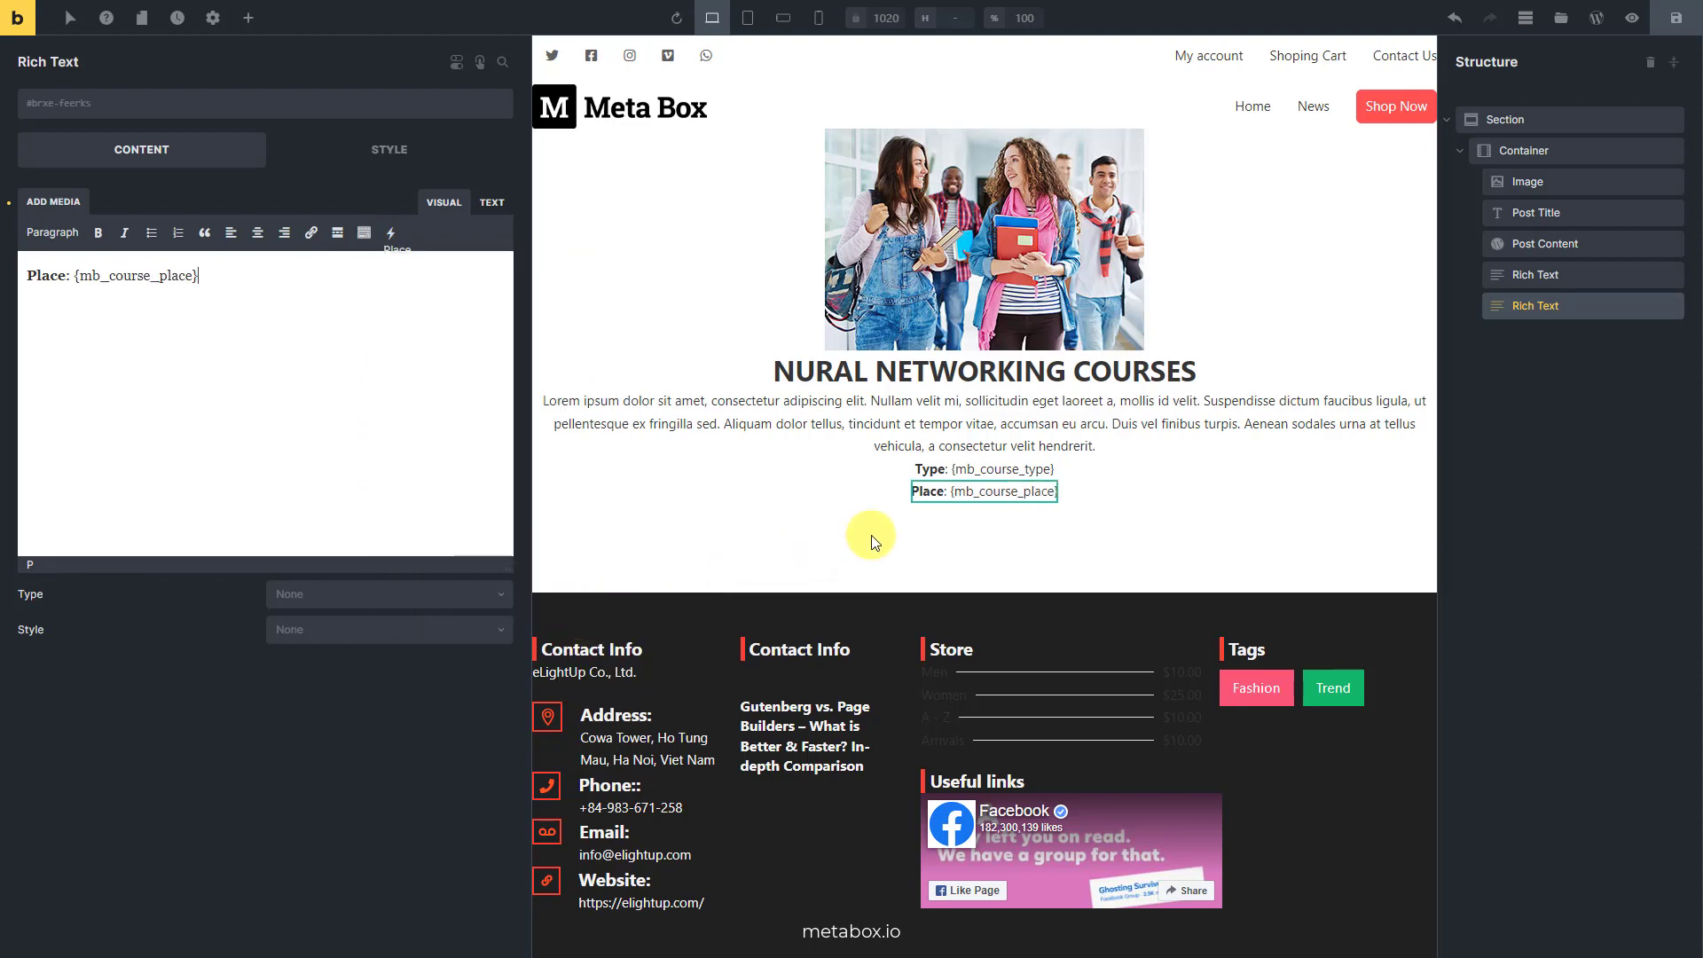
# Duplicate the Place Rich Text, relabel the copy "Date:" and remove its place field tag
pyautogui.rightClick(1519, 305)
pyautogui.click(1530, 393)
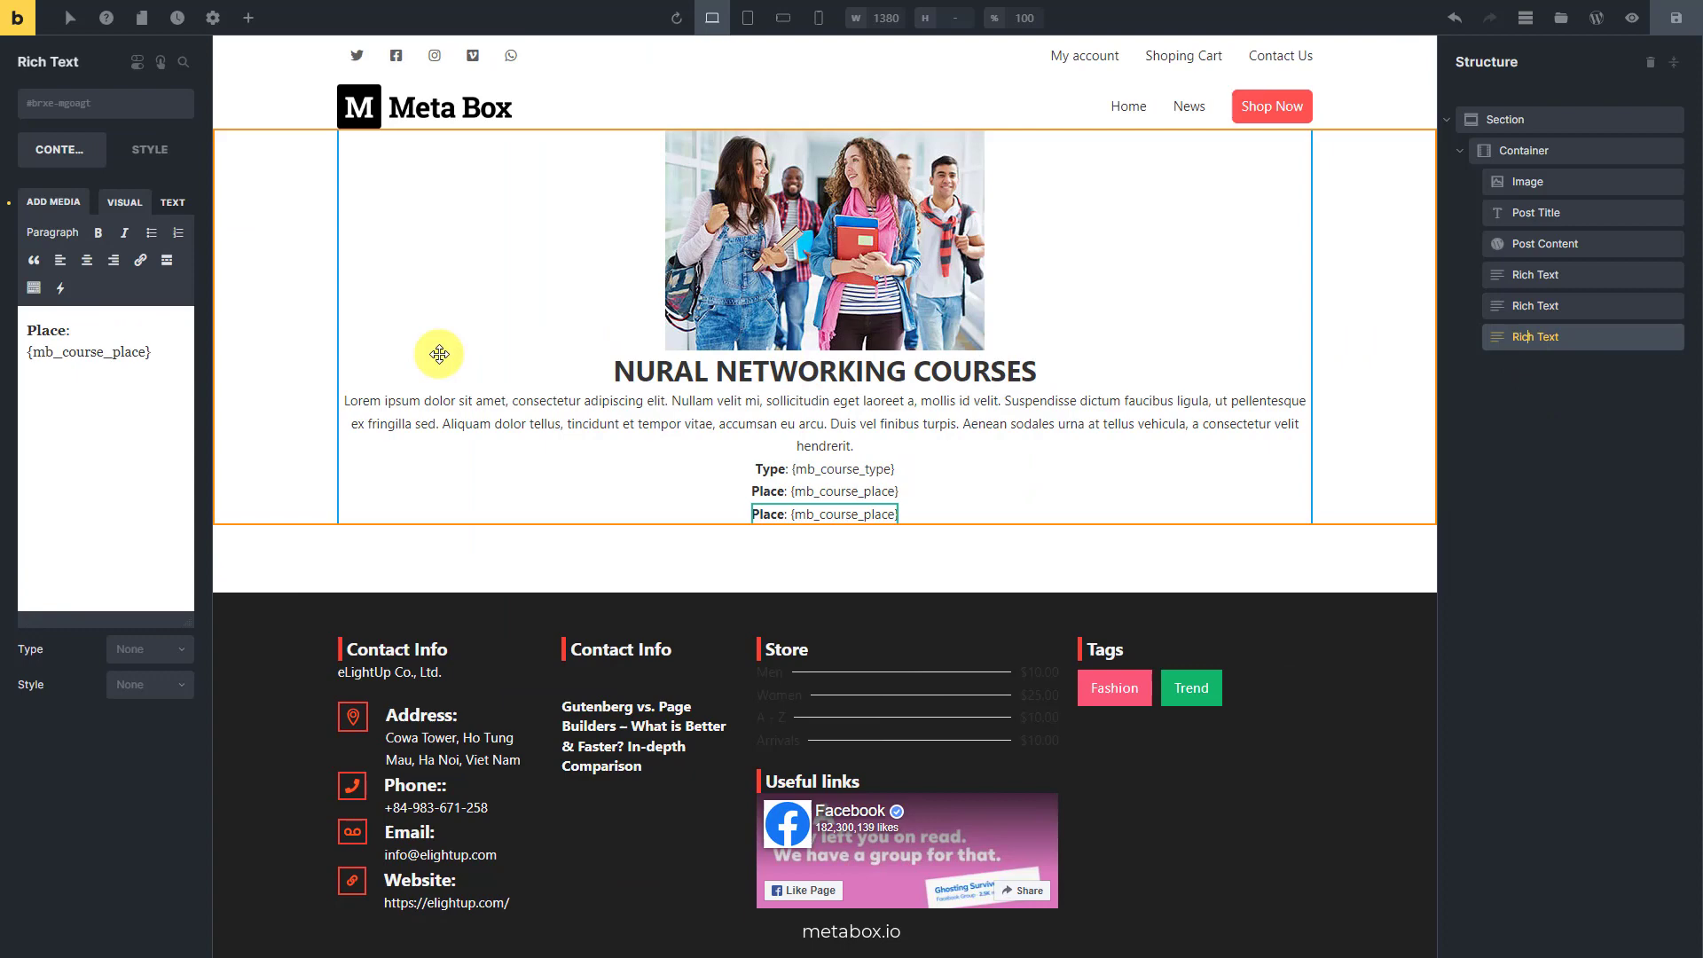
pyautogui.click(45, 326)
pyautogui.write('Dat')
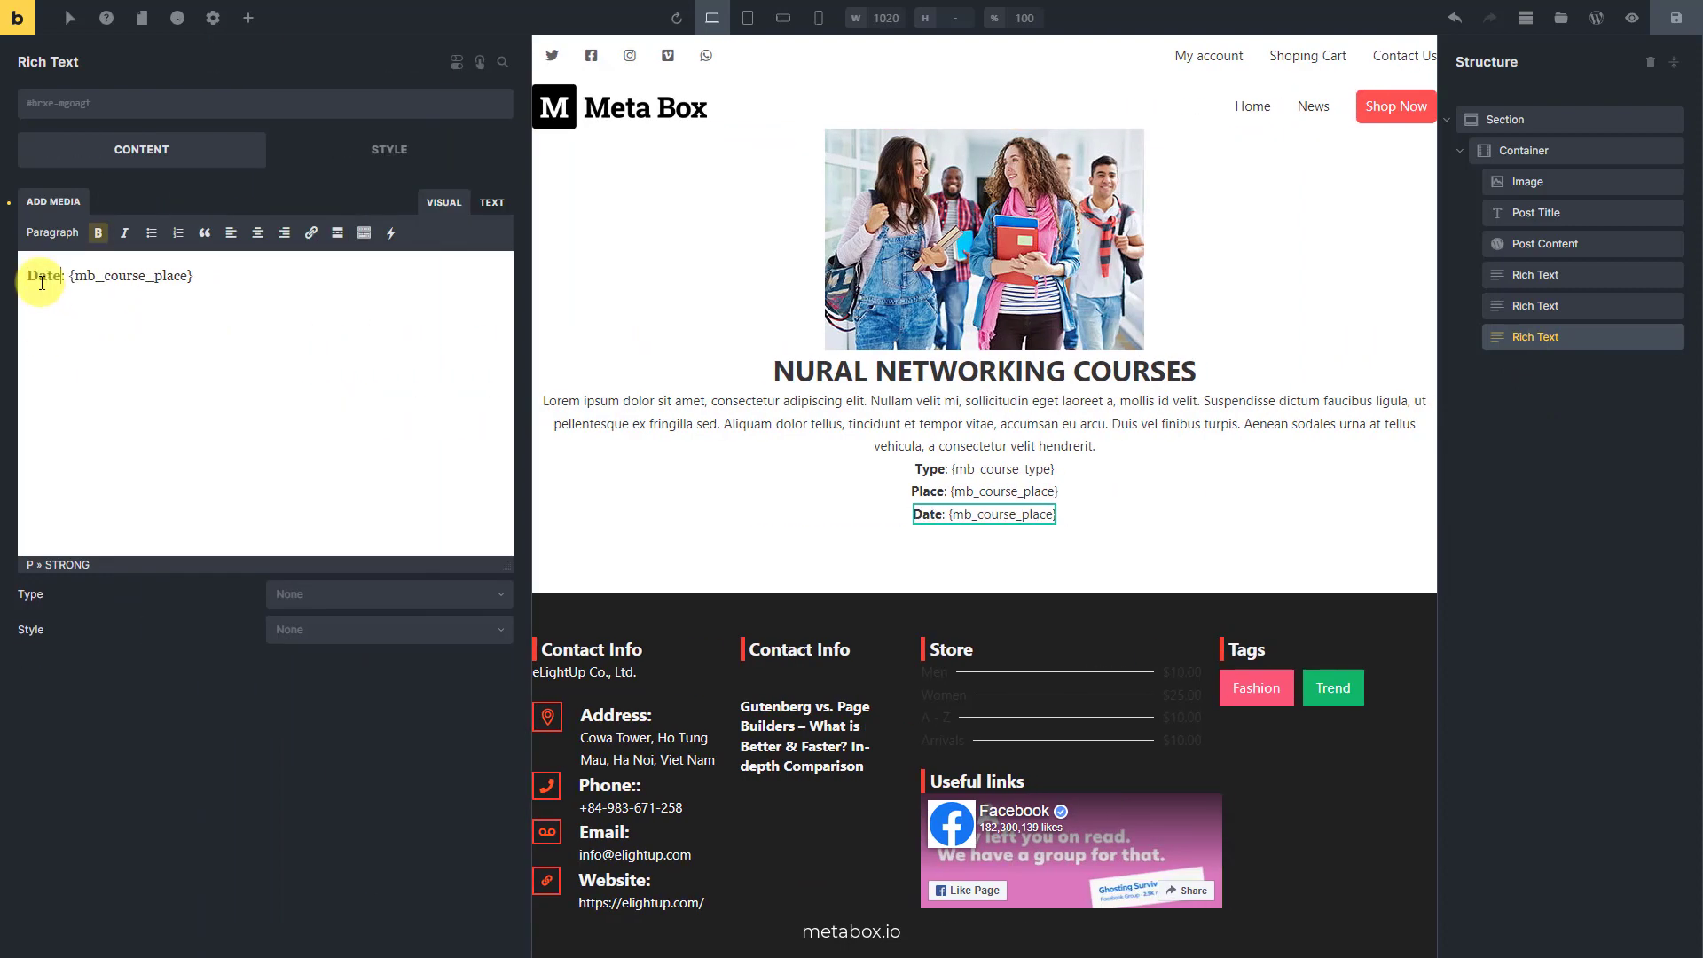
pyautogui.moveTo(193, 275); pyautogui.dragTo(75, 276)
pyautogui.press('BackSpace')
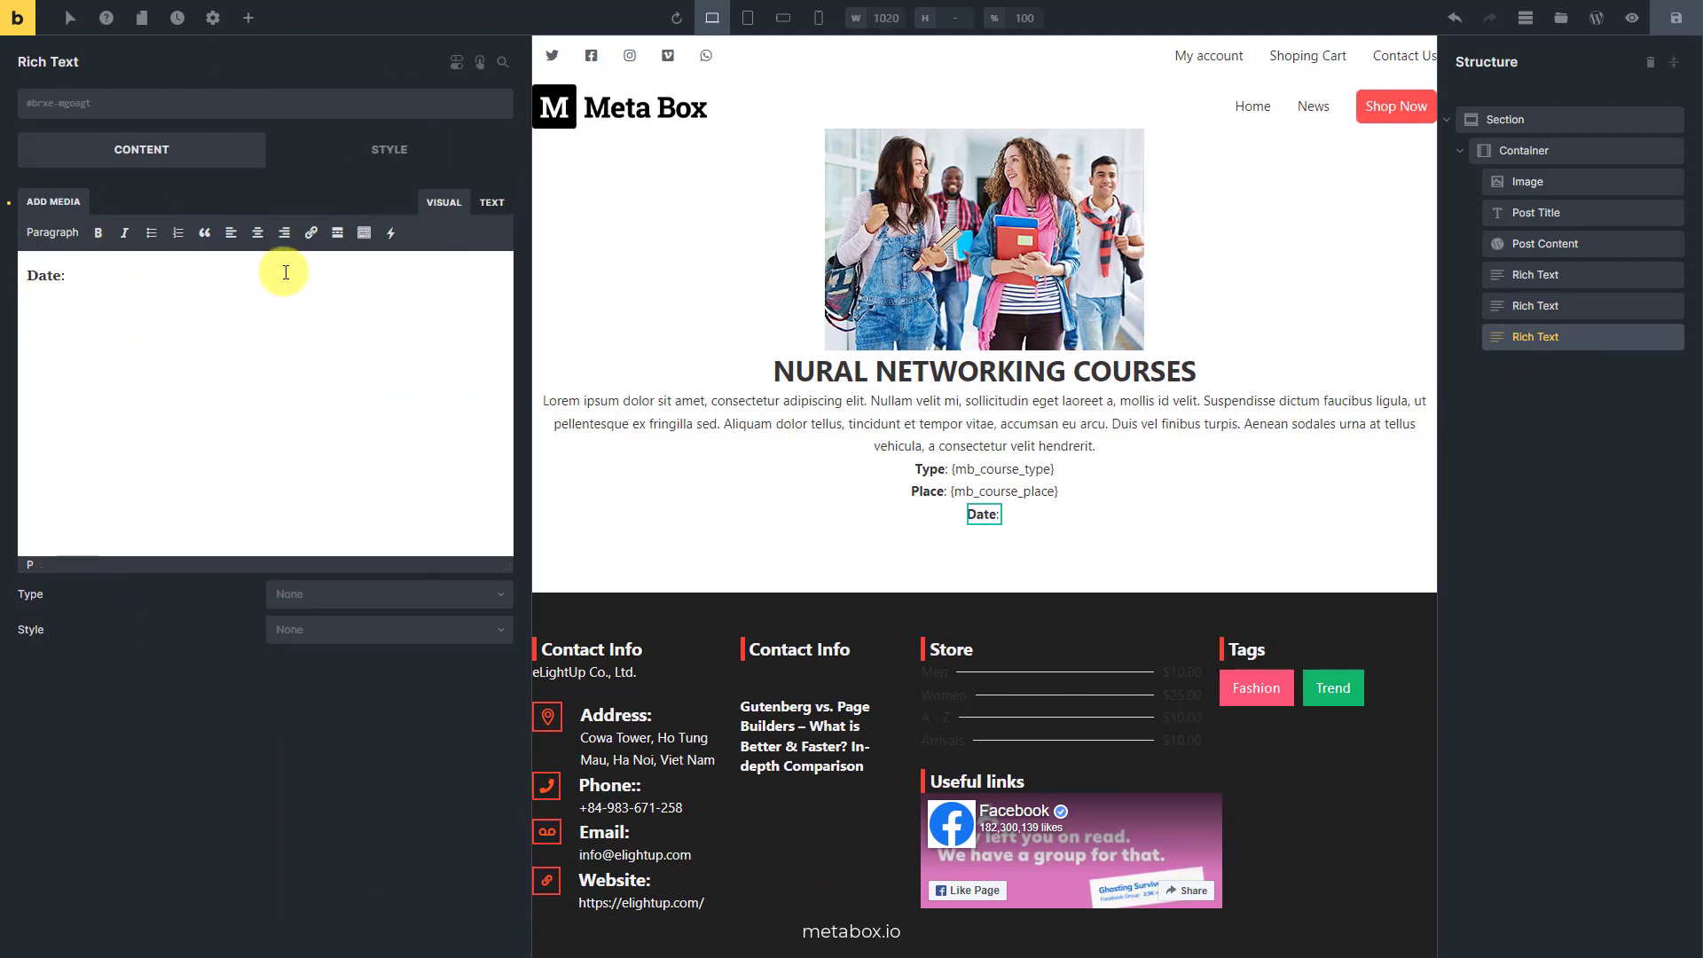
# Insert the Meta Box (Courses) Start Date and End Date fields after "Date:", separated by a hyphen
pyautogui.click(392, 236)
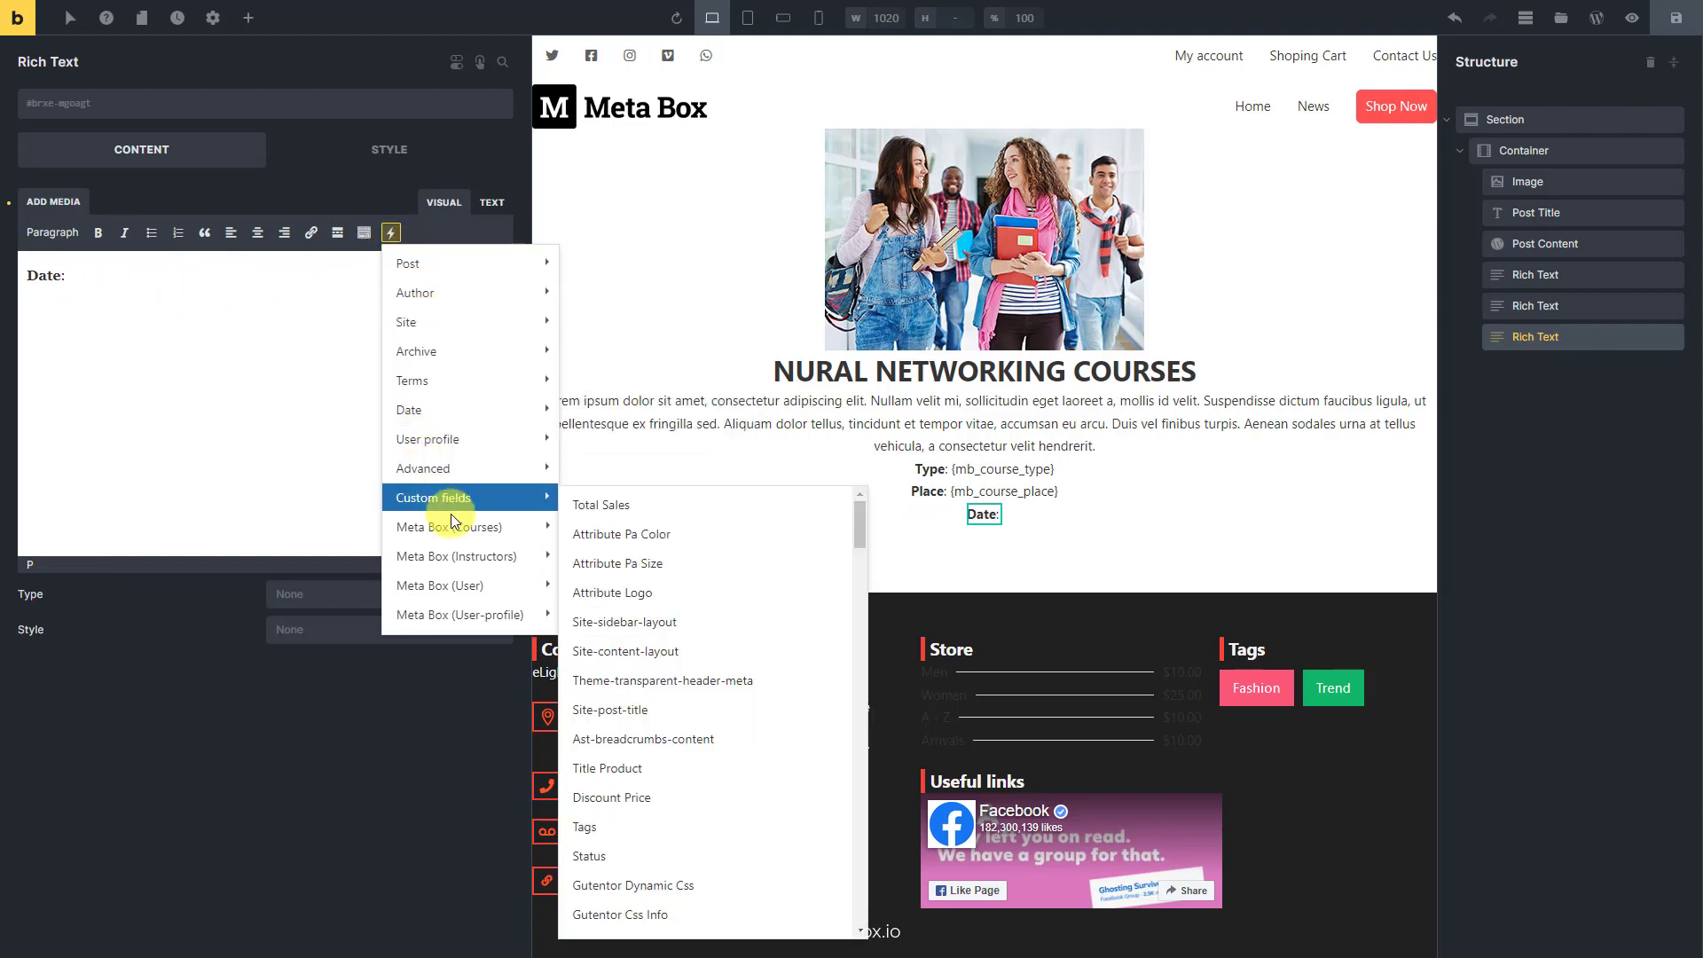
pyautogui.moveTo(551, 532)
pyautogui.click(576, 563)
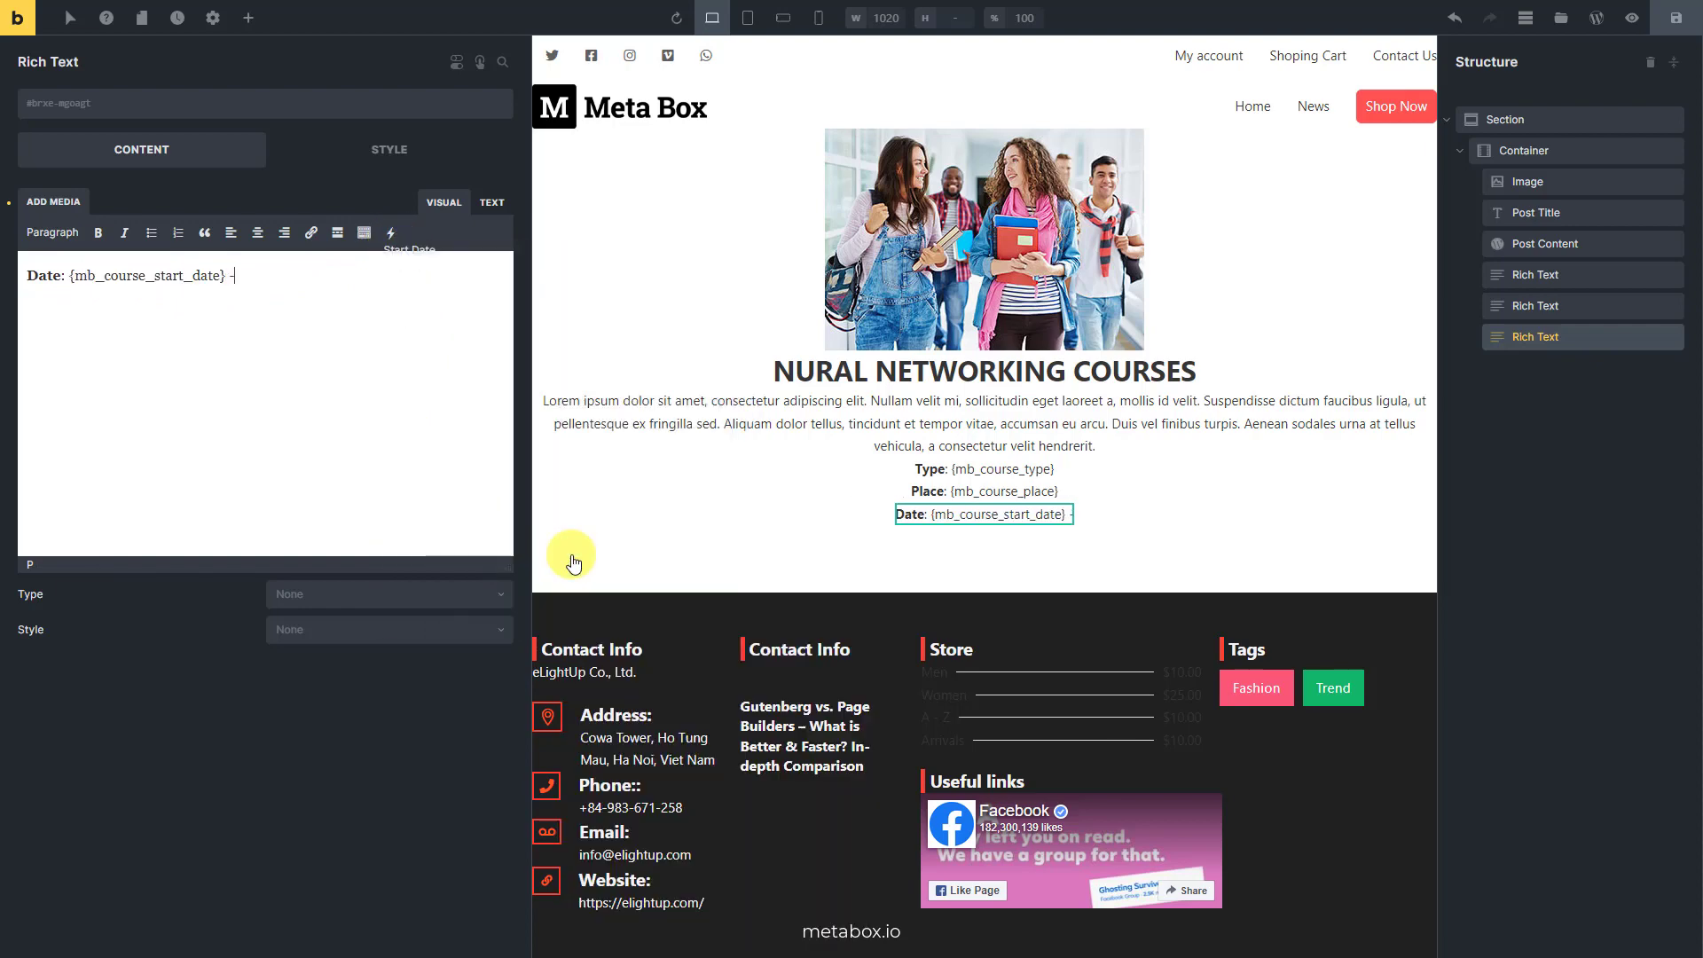
pyautogui.click(392, 233)
pyautogui.moveTo(463, 429)
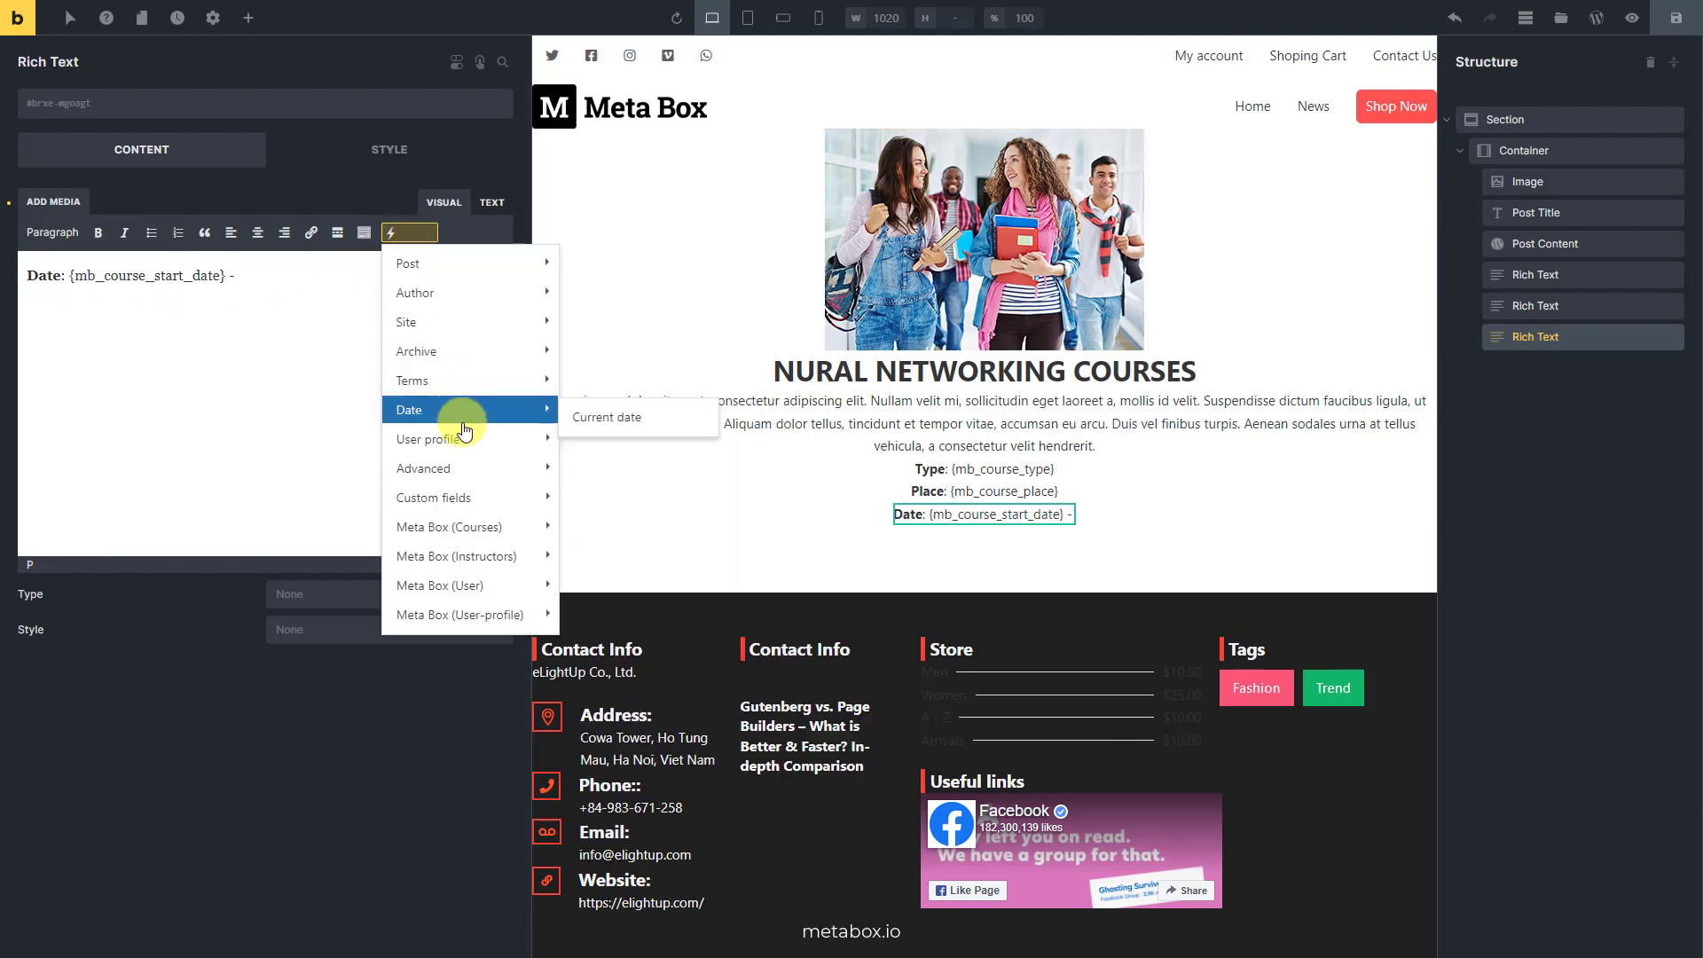
pyautogui.moveTo(515, 527)
pyautogui.click(581, 590)
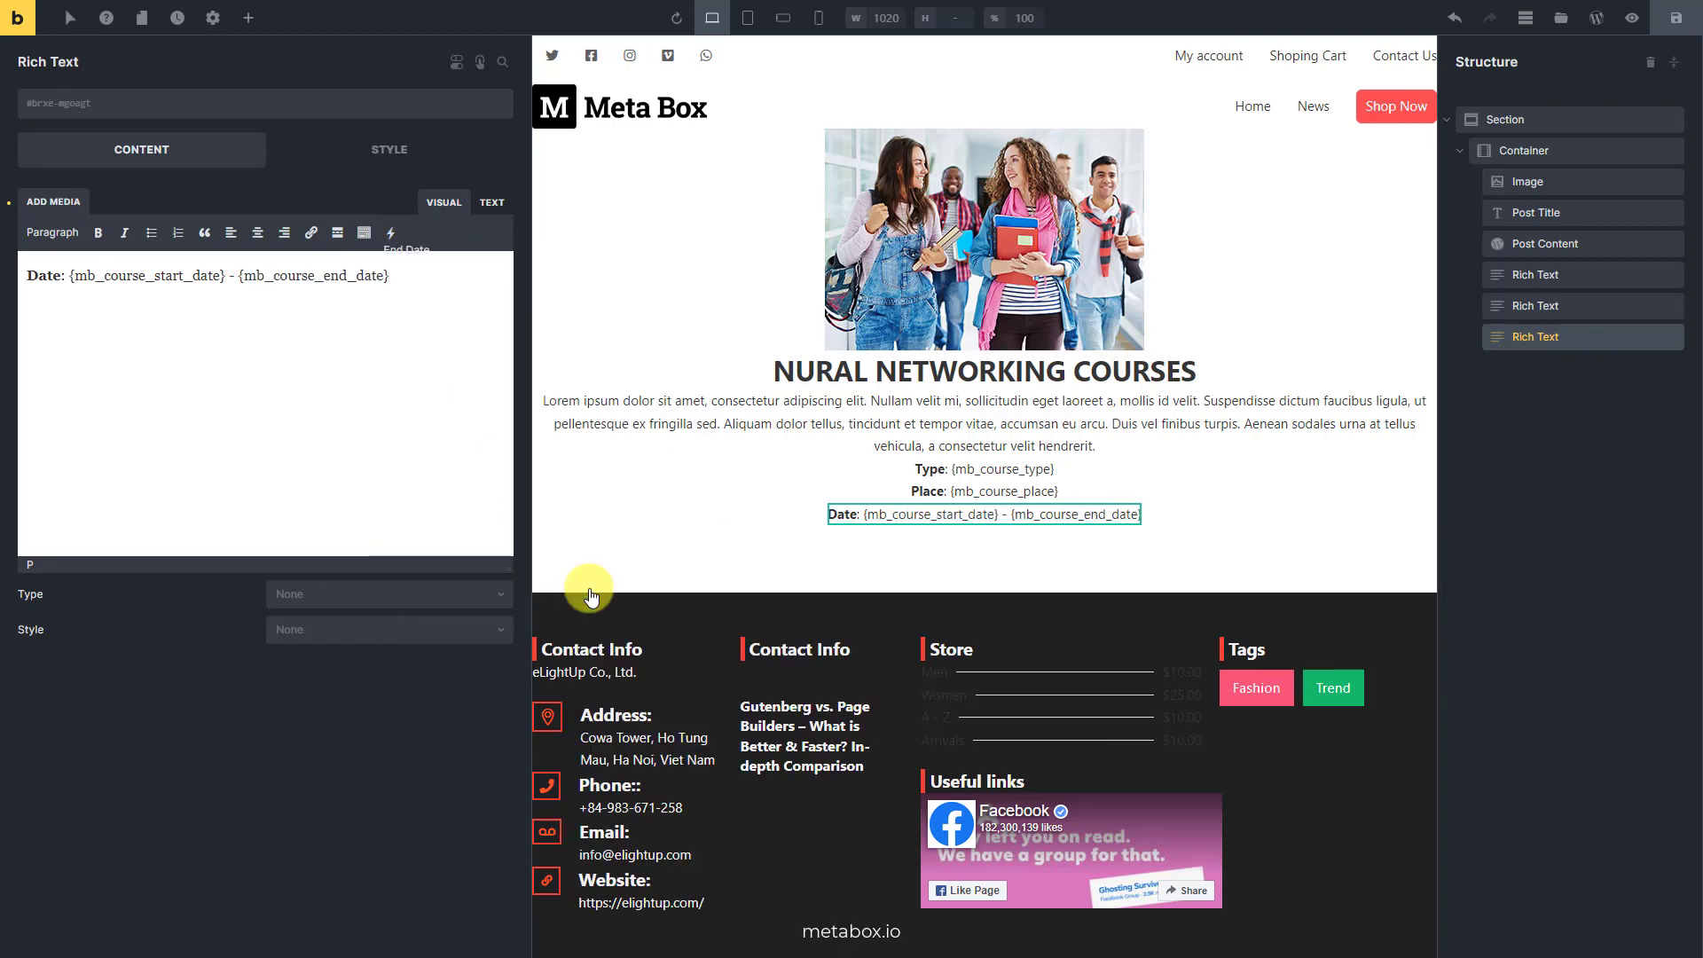
# Duplicate the Date Rich Text and change the copy to "Price:" followed by the Meta Box (Courses) Price field
pyautogui.rightClick(1511, 337)
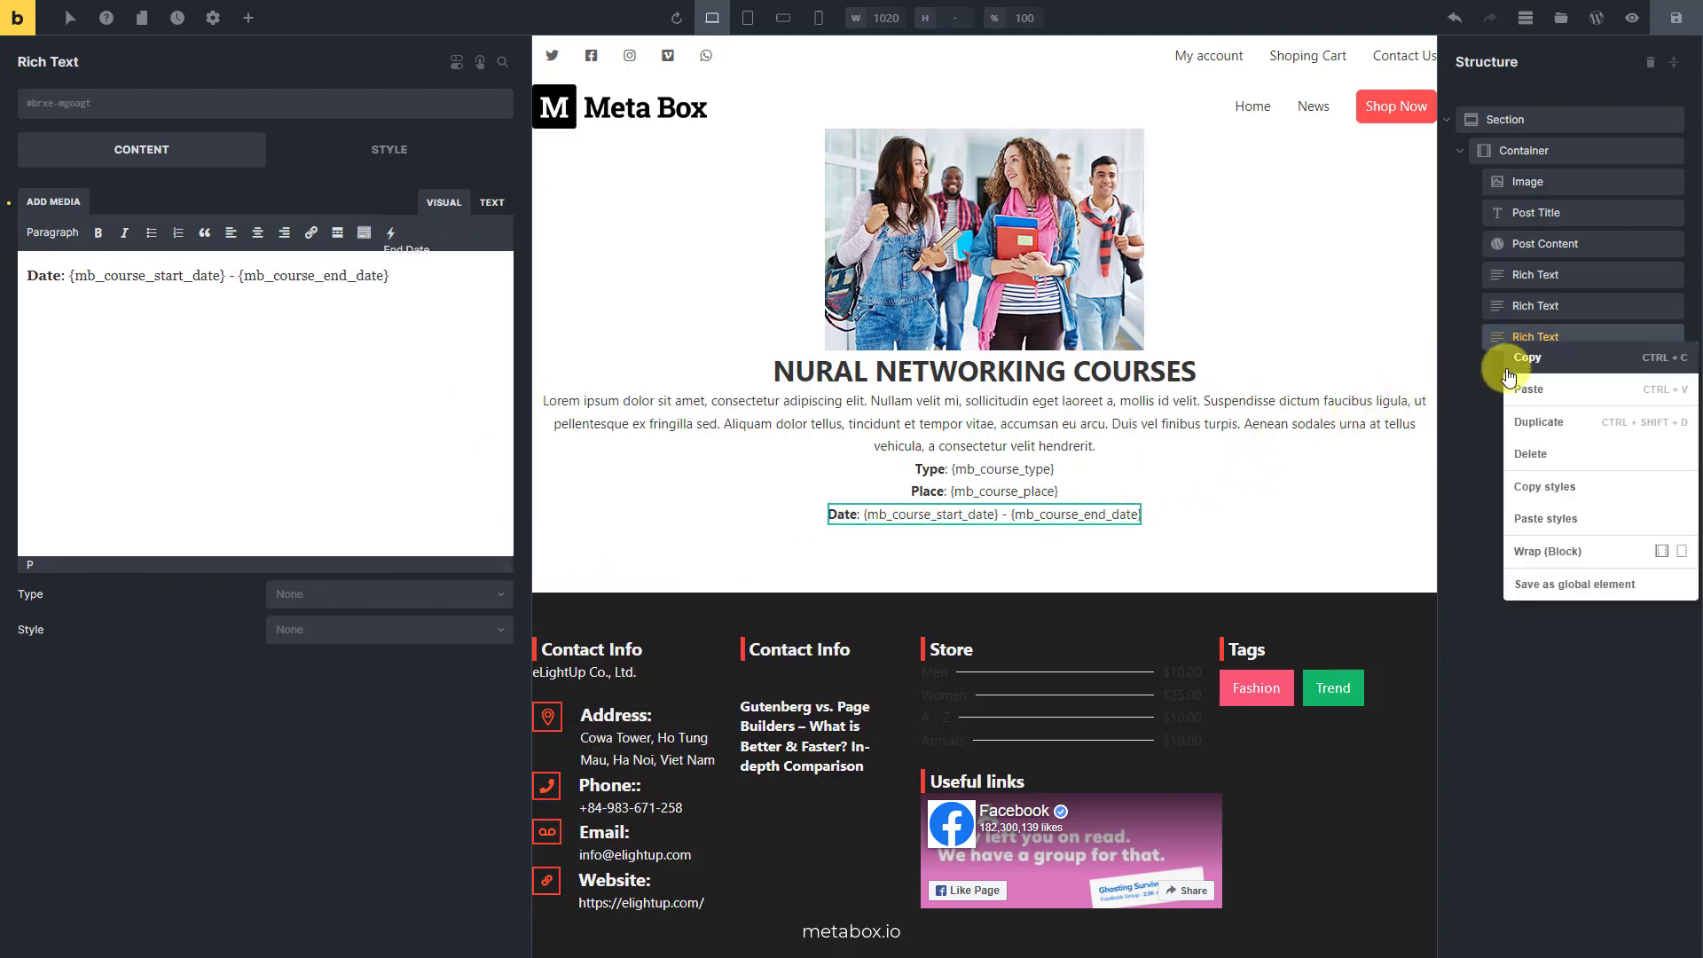
pyautogui.click(1514, 419)
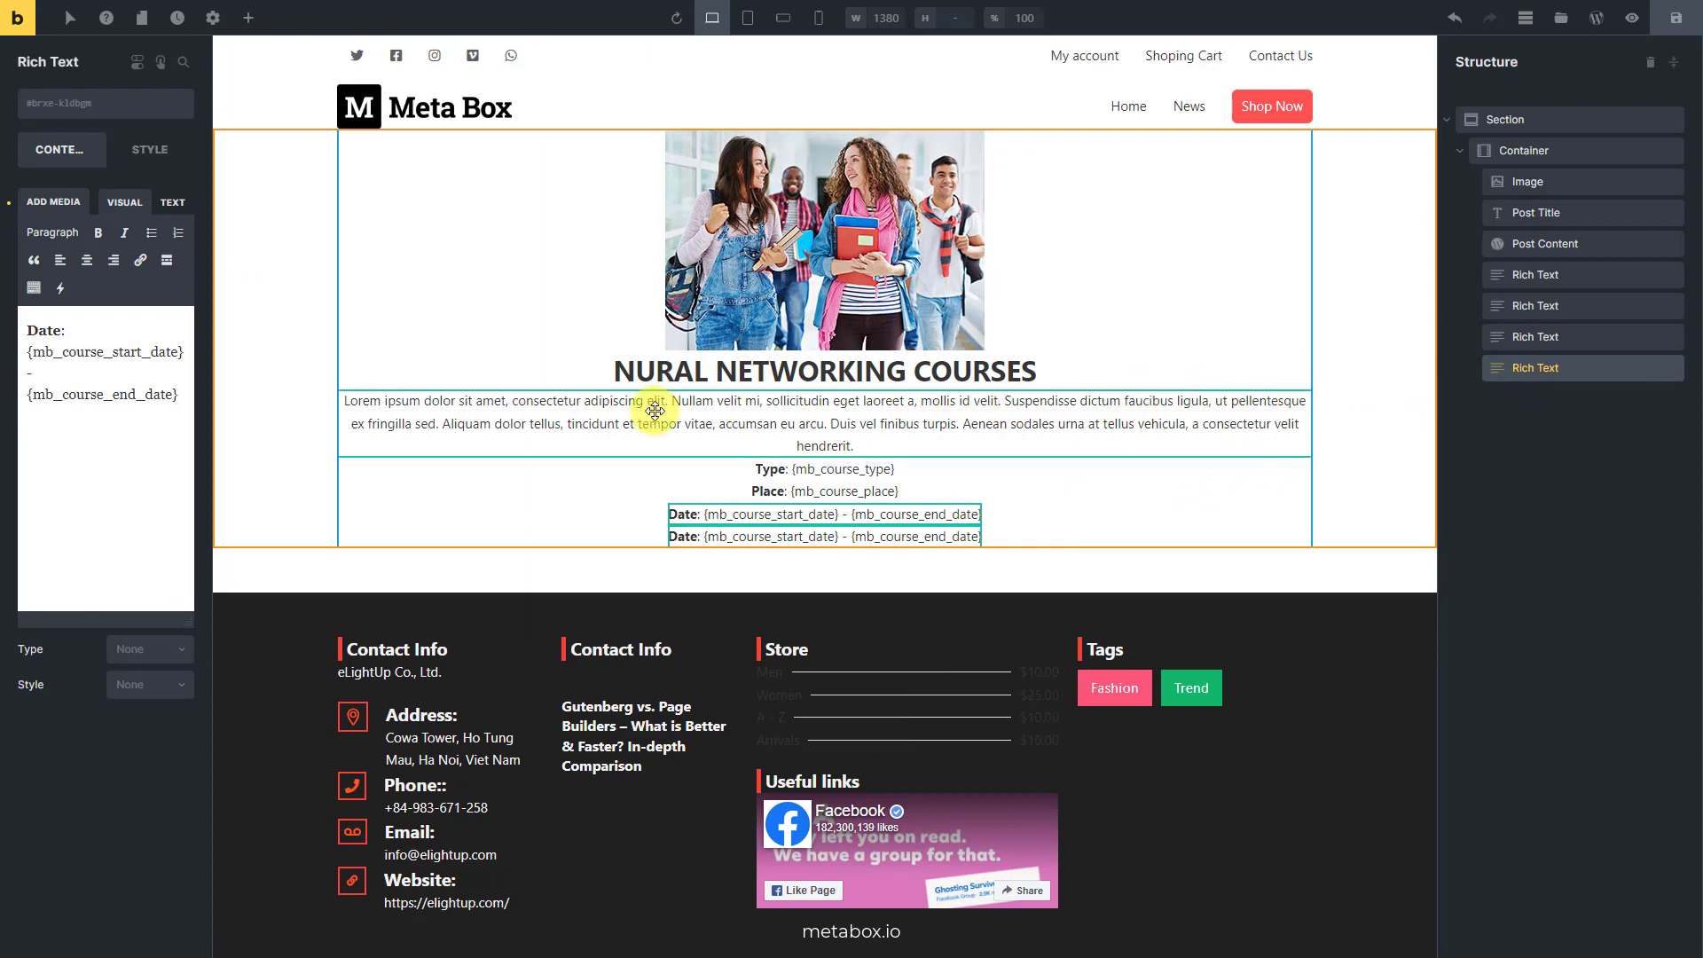
pyautogui.doubleClick(41, 275)
pyautogui.write('P')
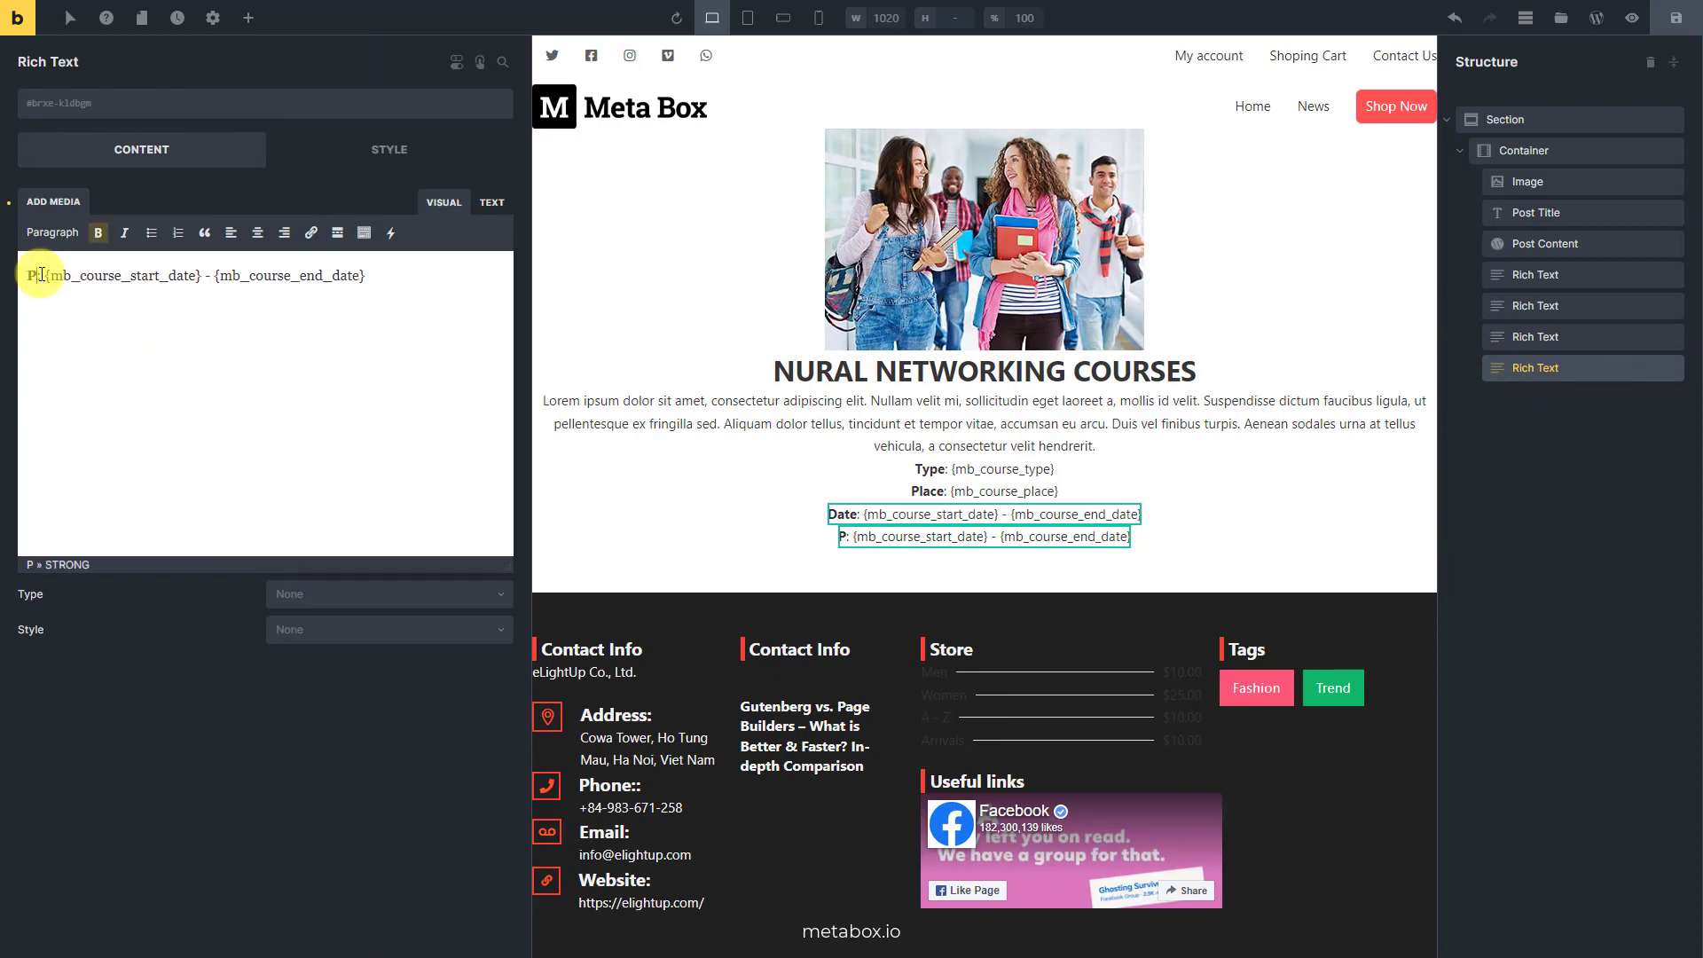
pyautogui.write('rice')
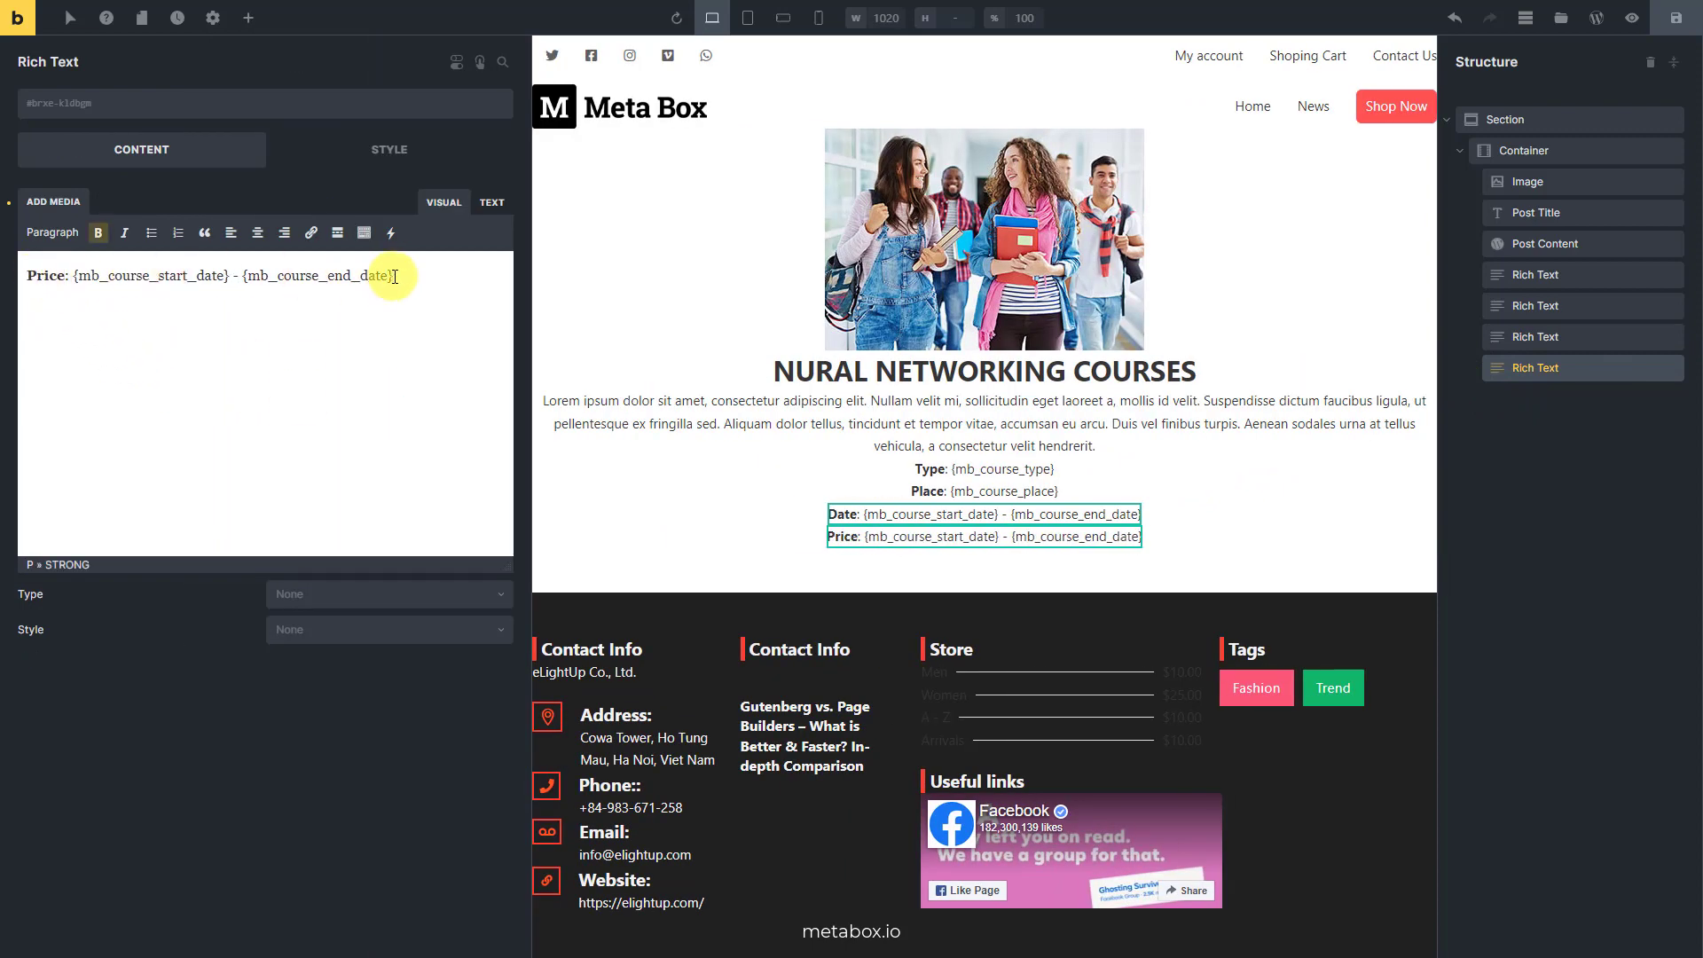
pyautogui.moveTo(394, 277); pyautogui.dragTo(116, 282)
pyautogui.press('BackSpace')
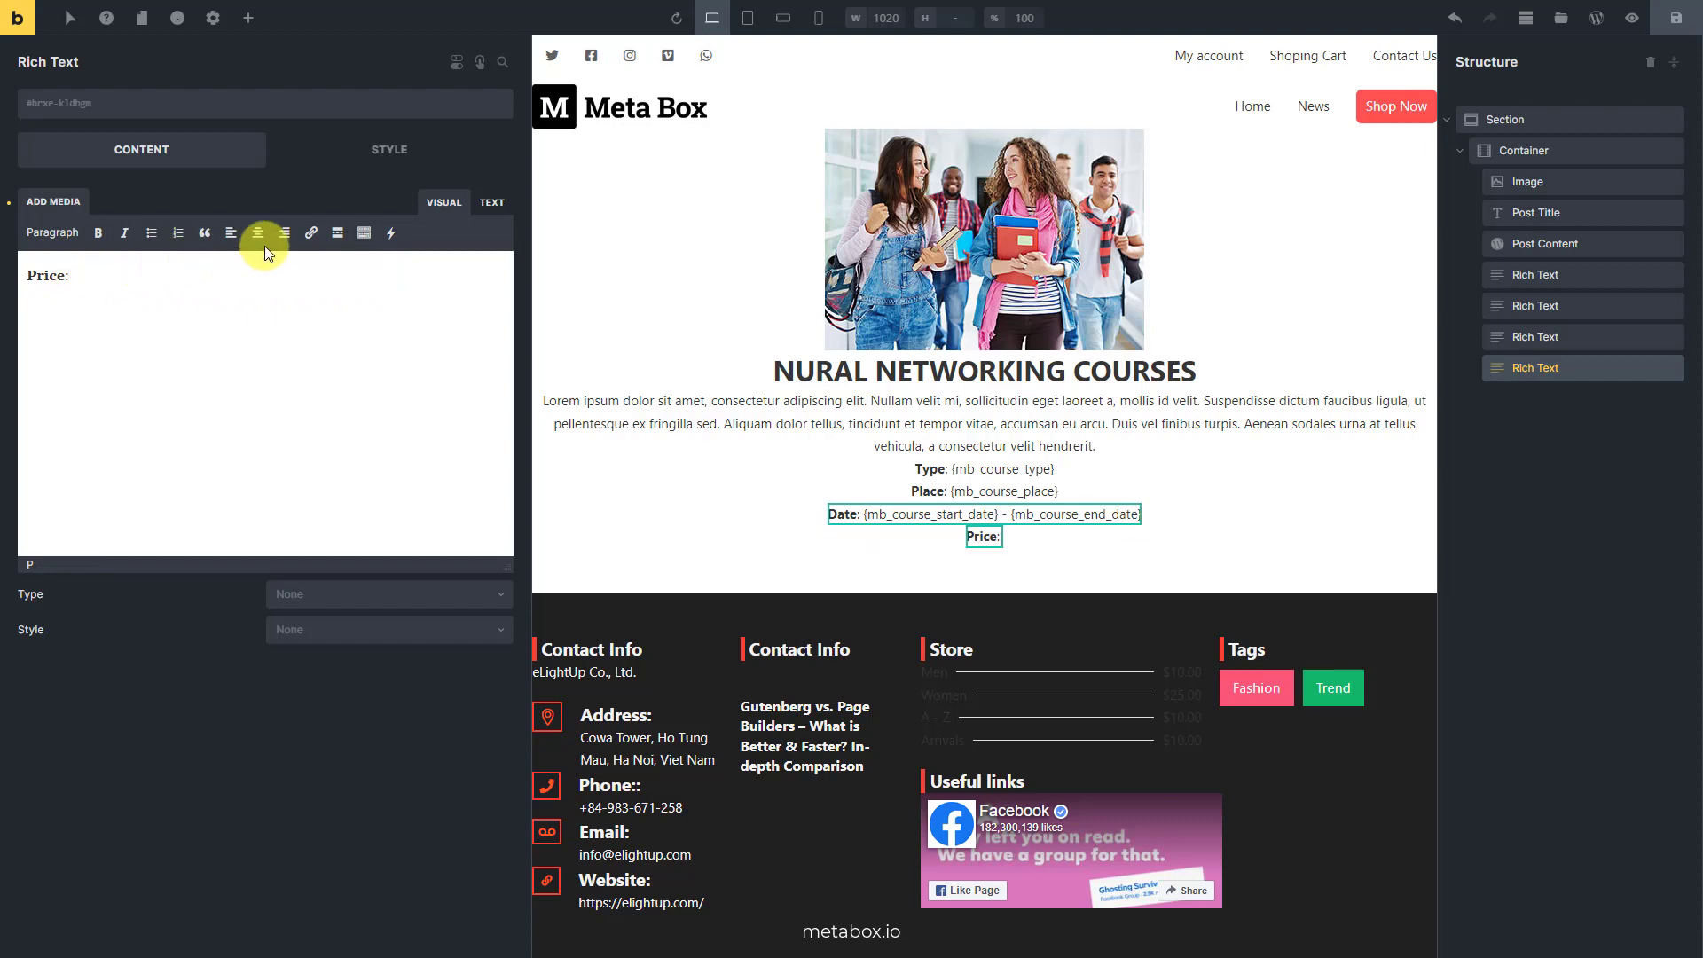
pyautogui.click(390, 233)
pyautogui.moveTo(413, 278)
pyautogui.moveTo(532, 527)
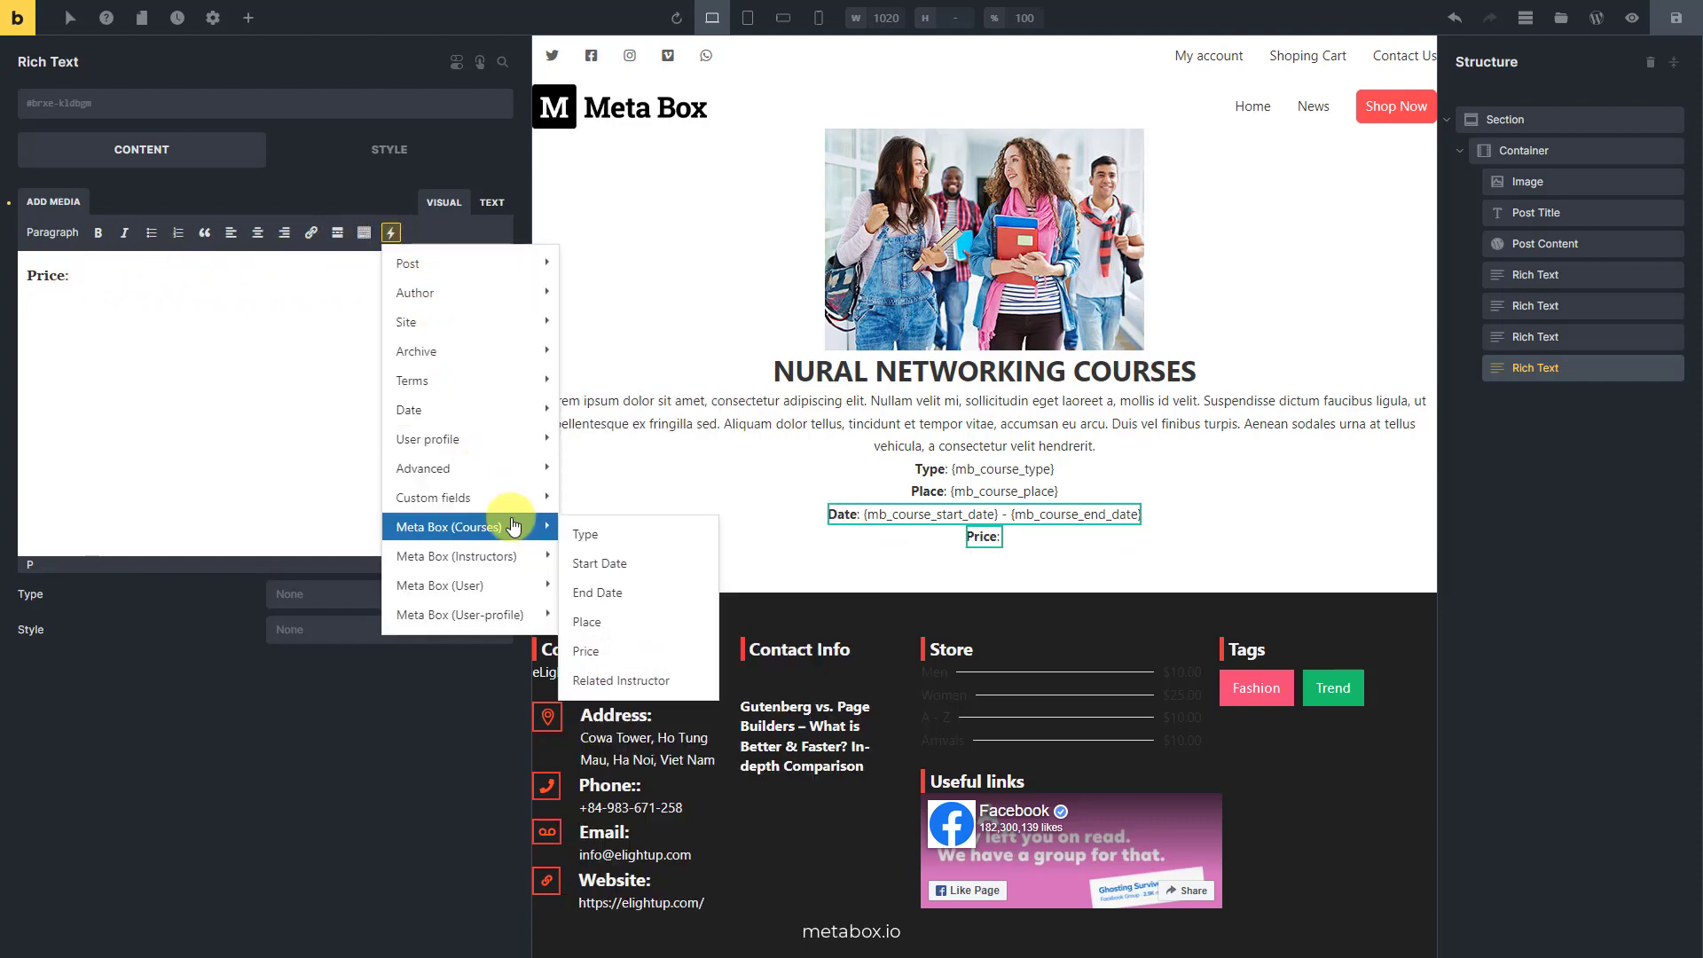
pyautogui.click(618, 651)
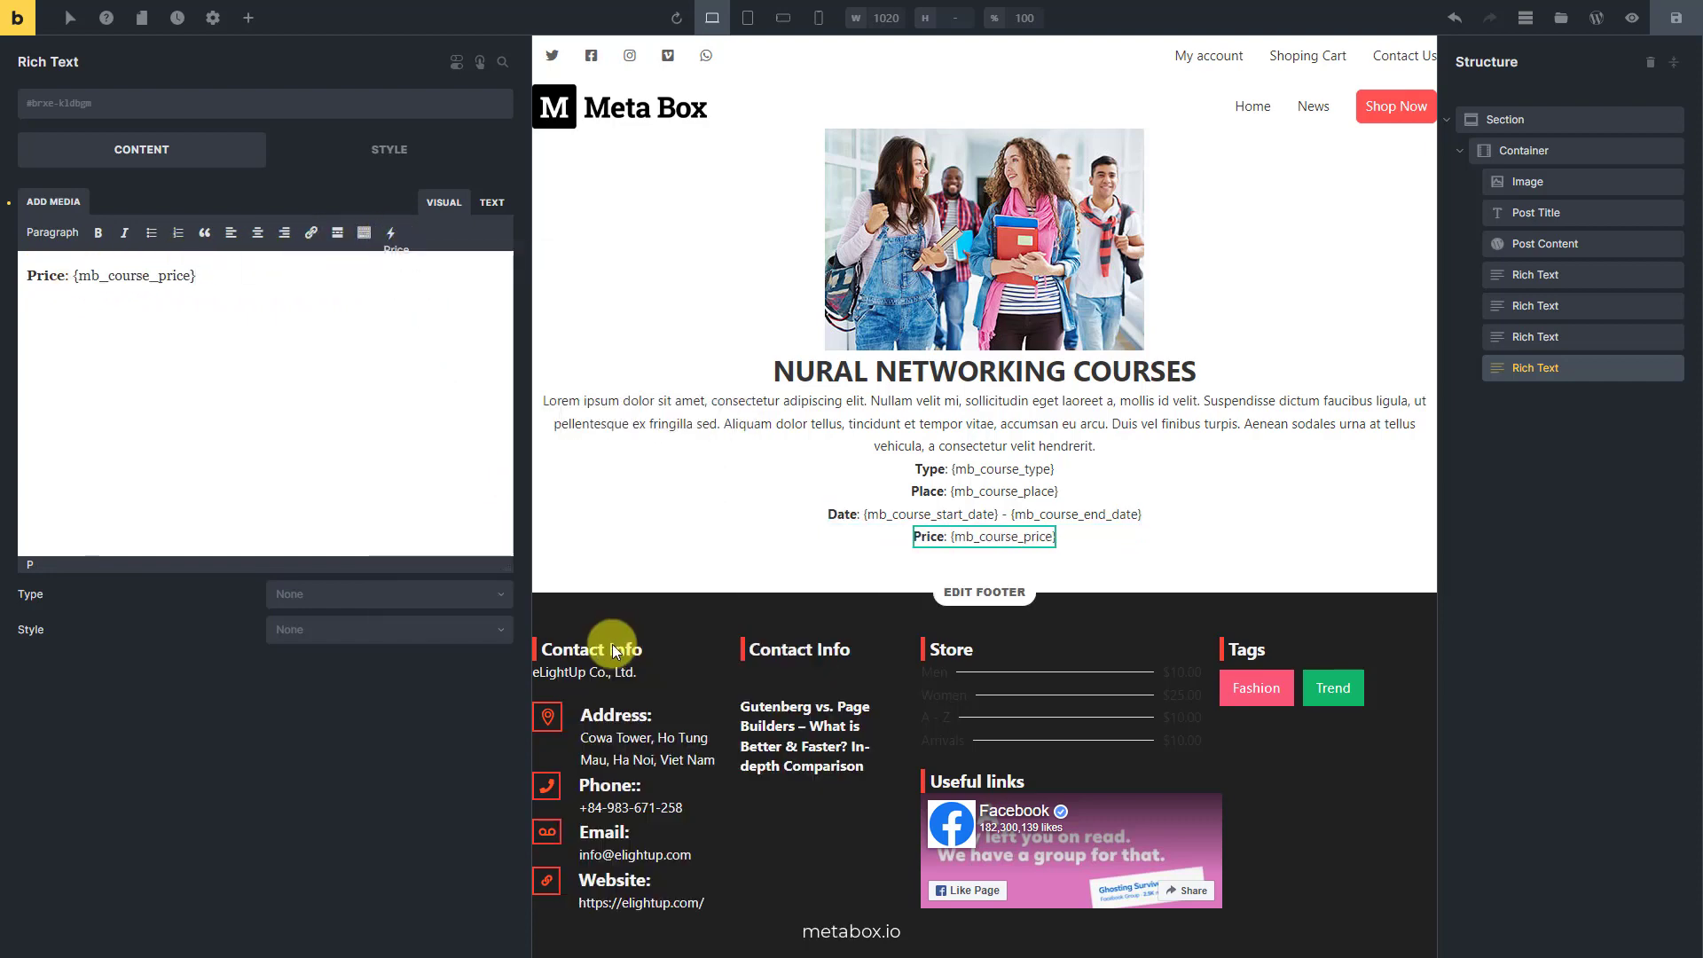
# Set the Section's top and bottom margins to 20 and save the template
pyautogui.click(1521, 123)
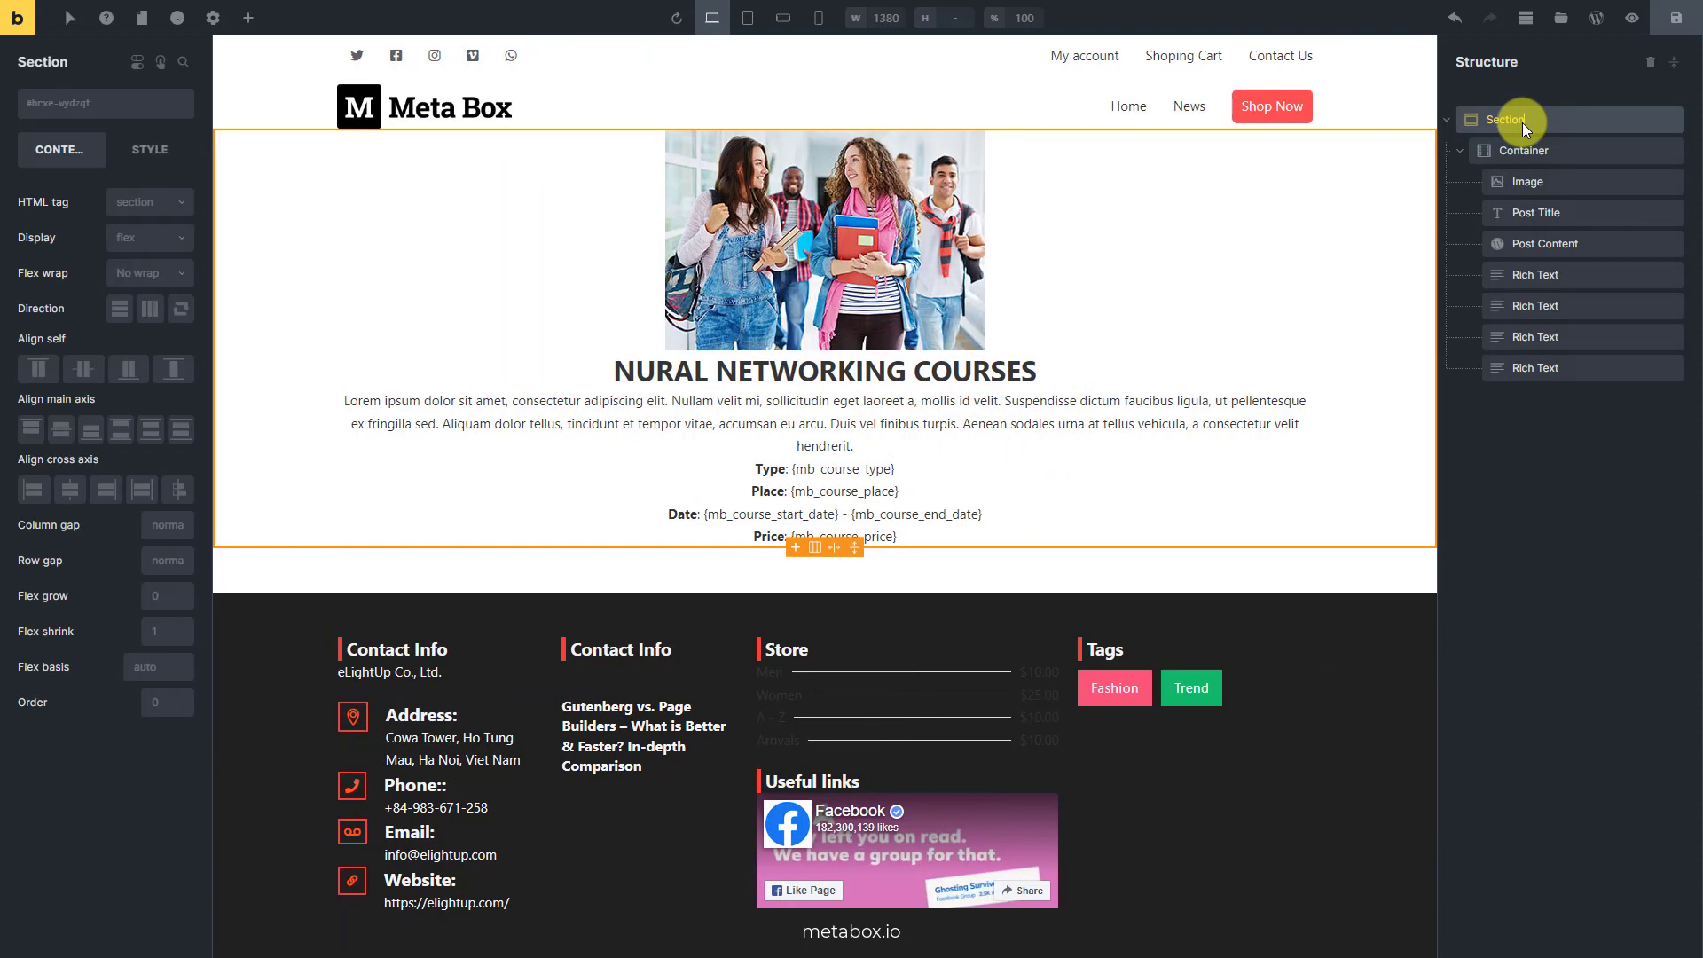
pyautogui.click(150, 149)
pyautogui.click(154, 205)
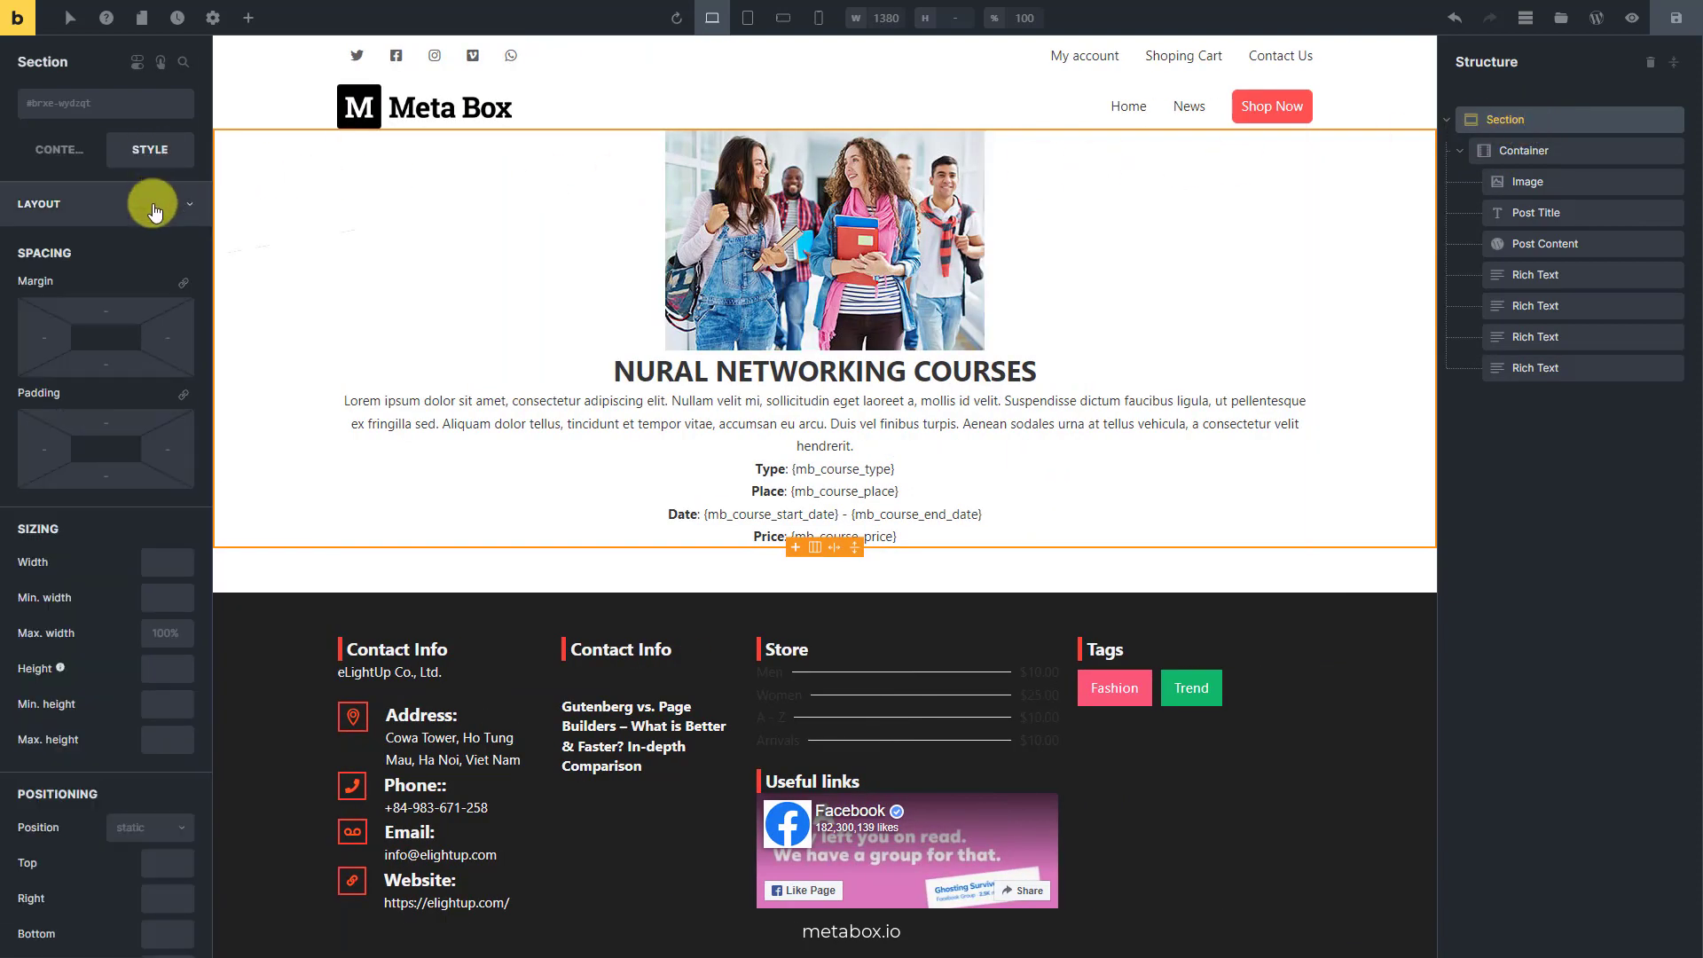
pyautogui.click(113, 304)
pyautogui.write('20')
pyautogui.click(112, 360)
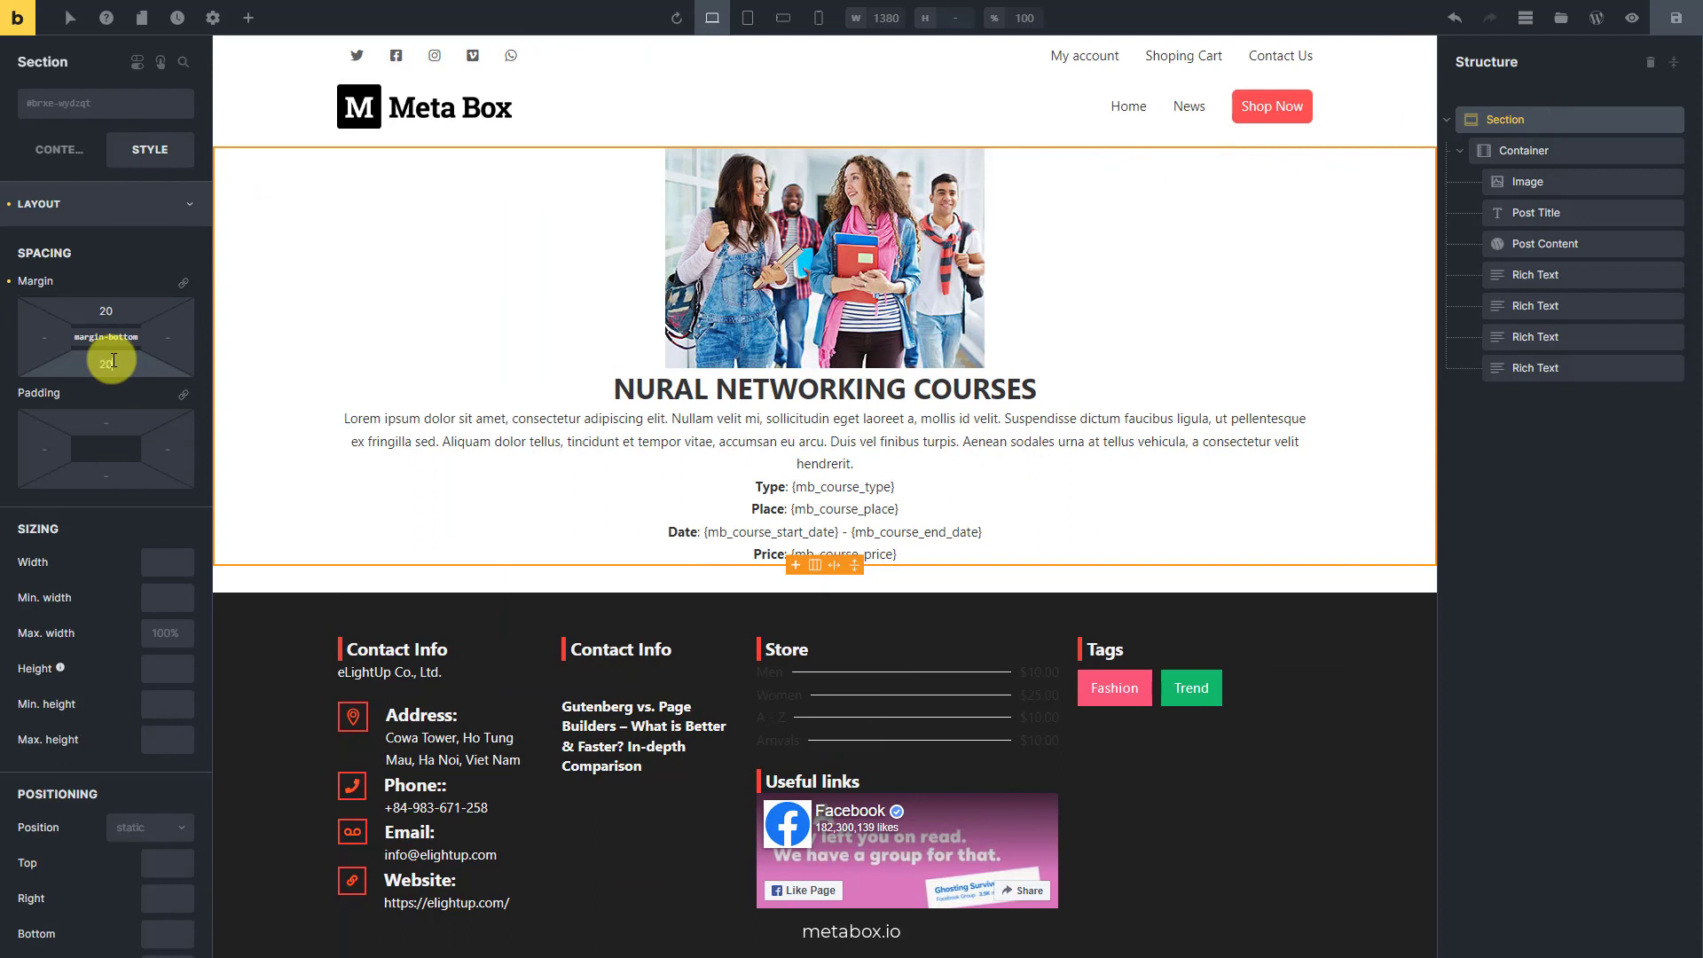
pyautogui.click(1676, 19)
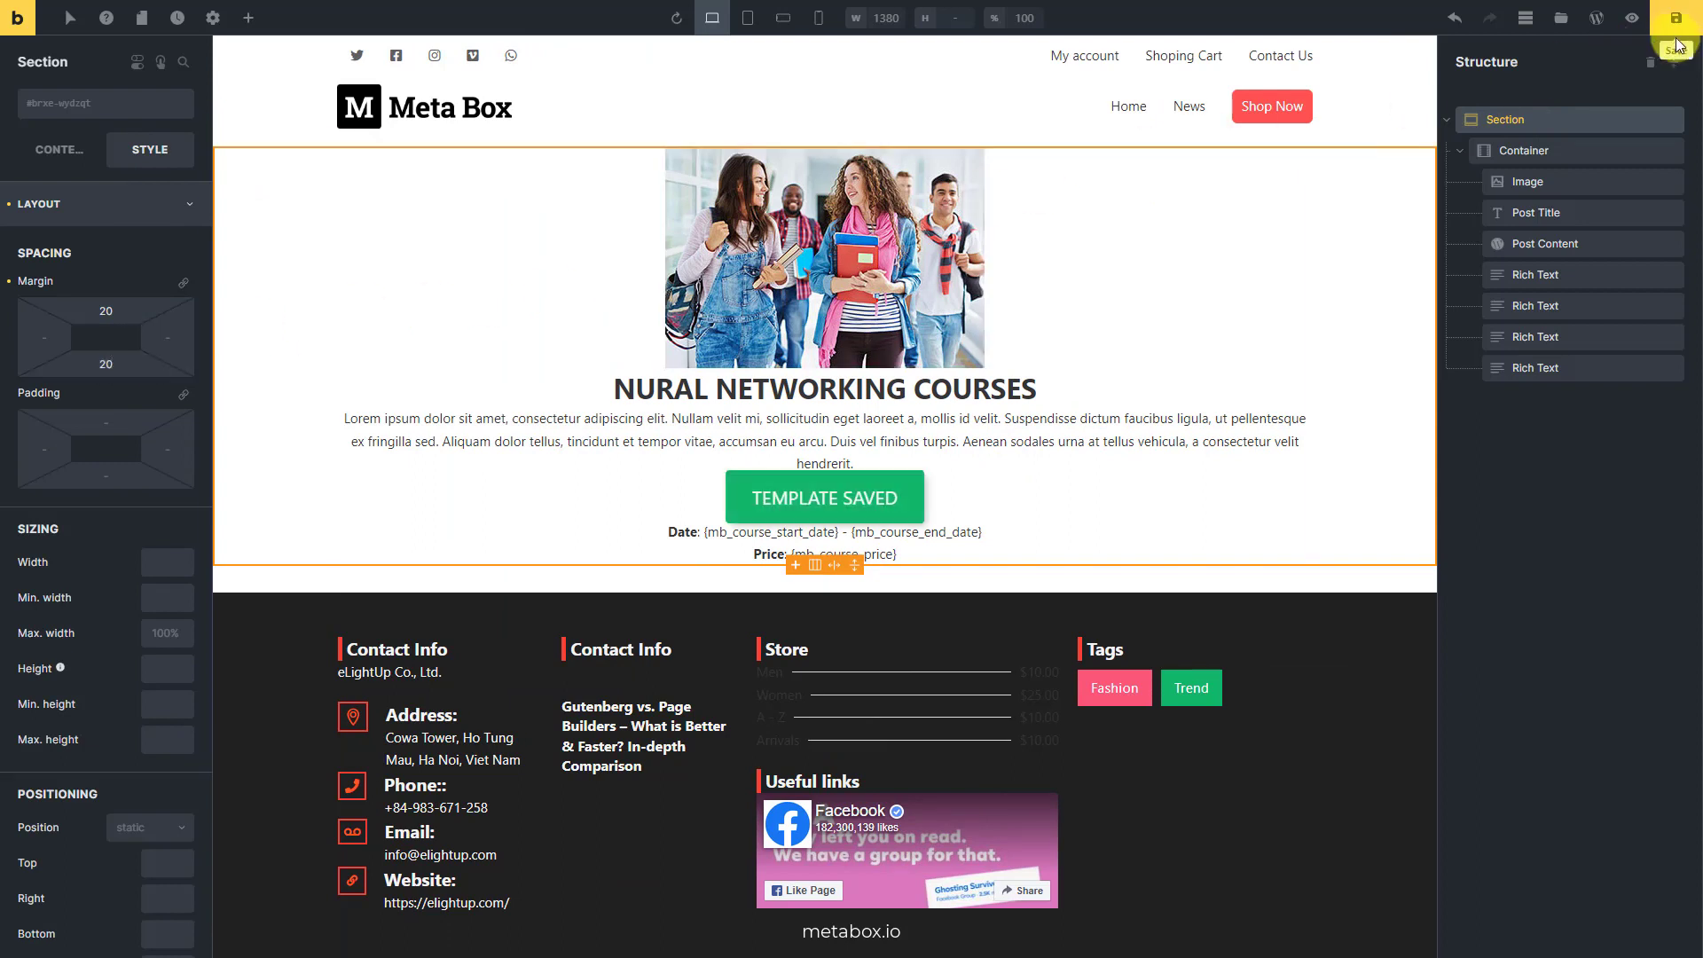
# Add a Div element below the Price Rich Text in the Container
pyautogui.click(1561, 367)
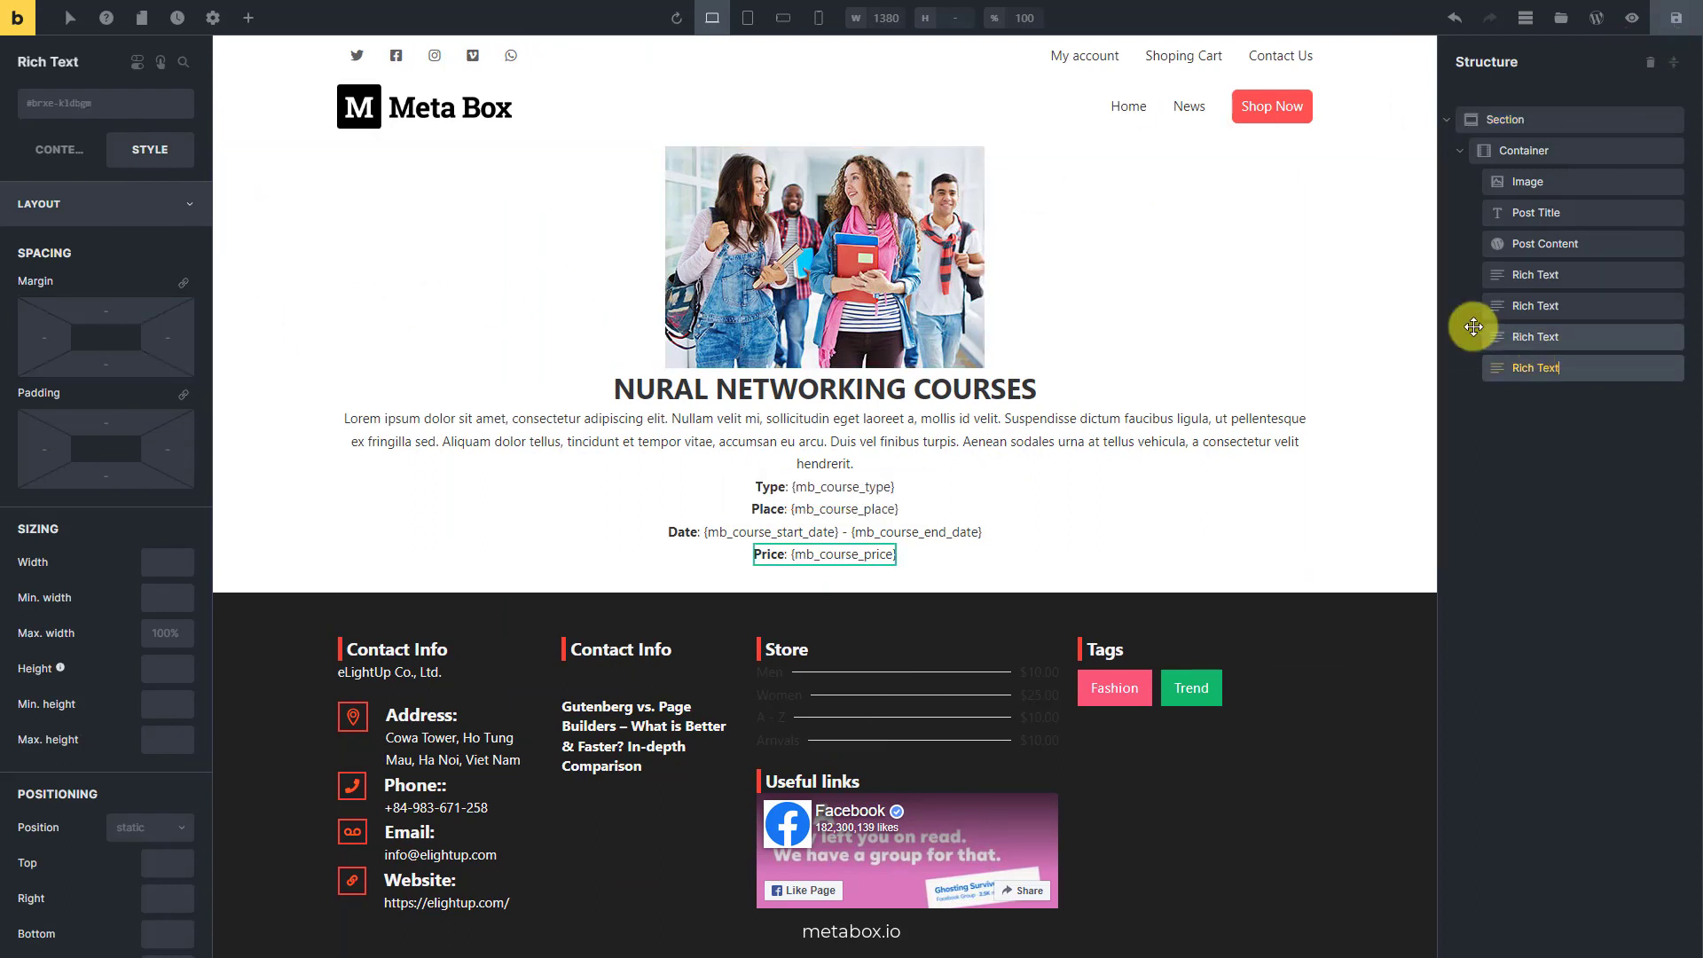
pyautogui.click(251, 19)
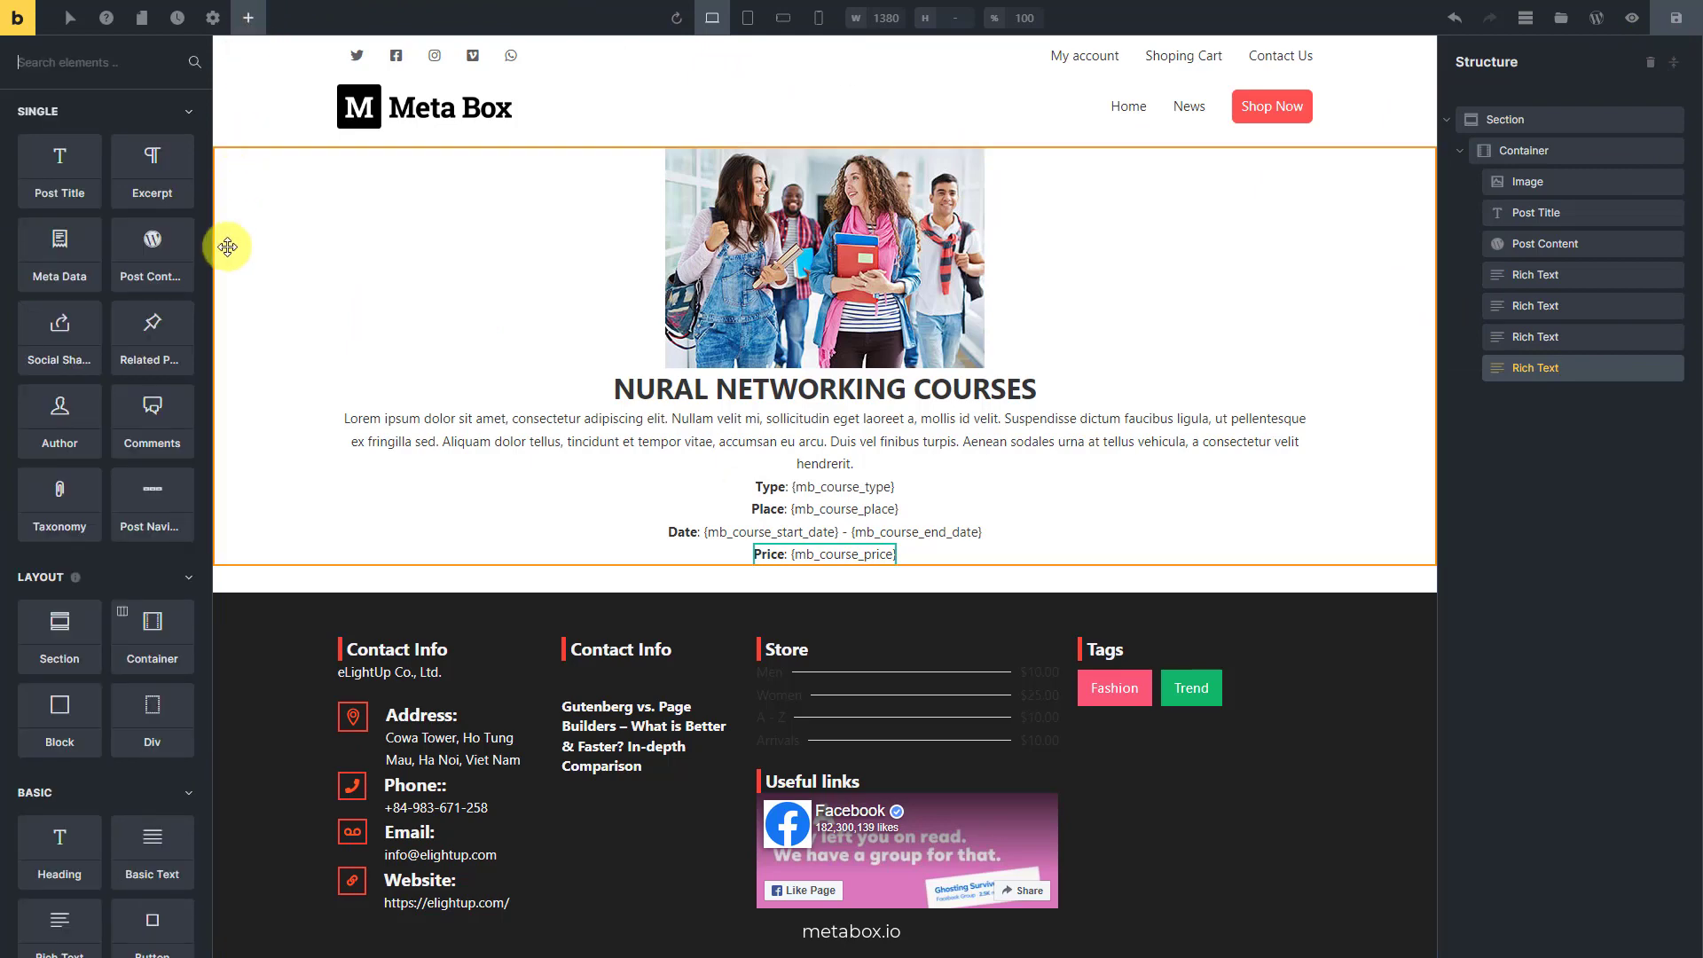
pyautogui.click(147, 703)
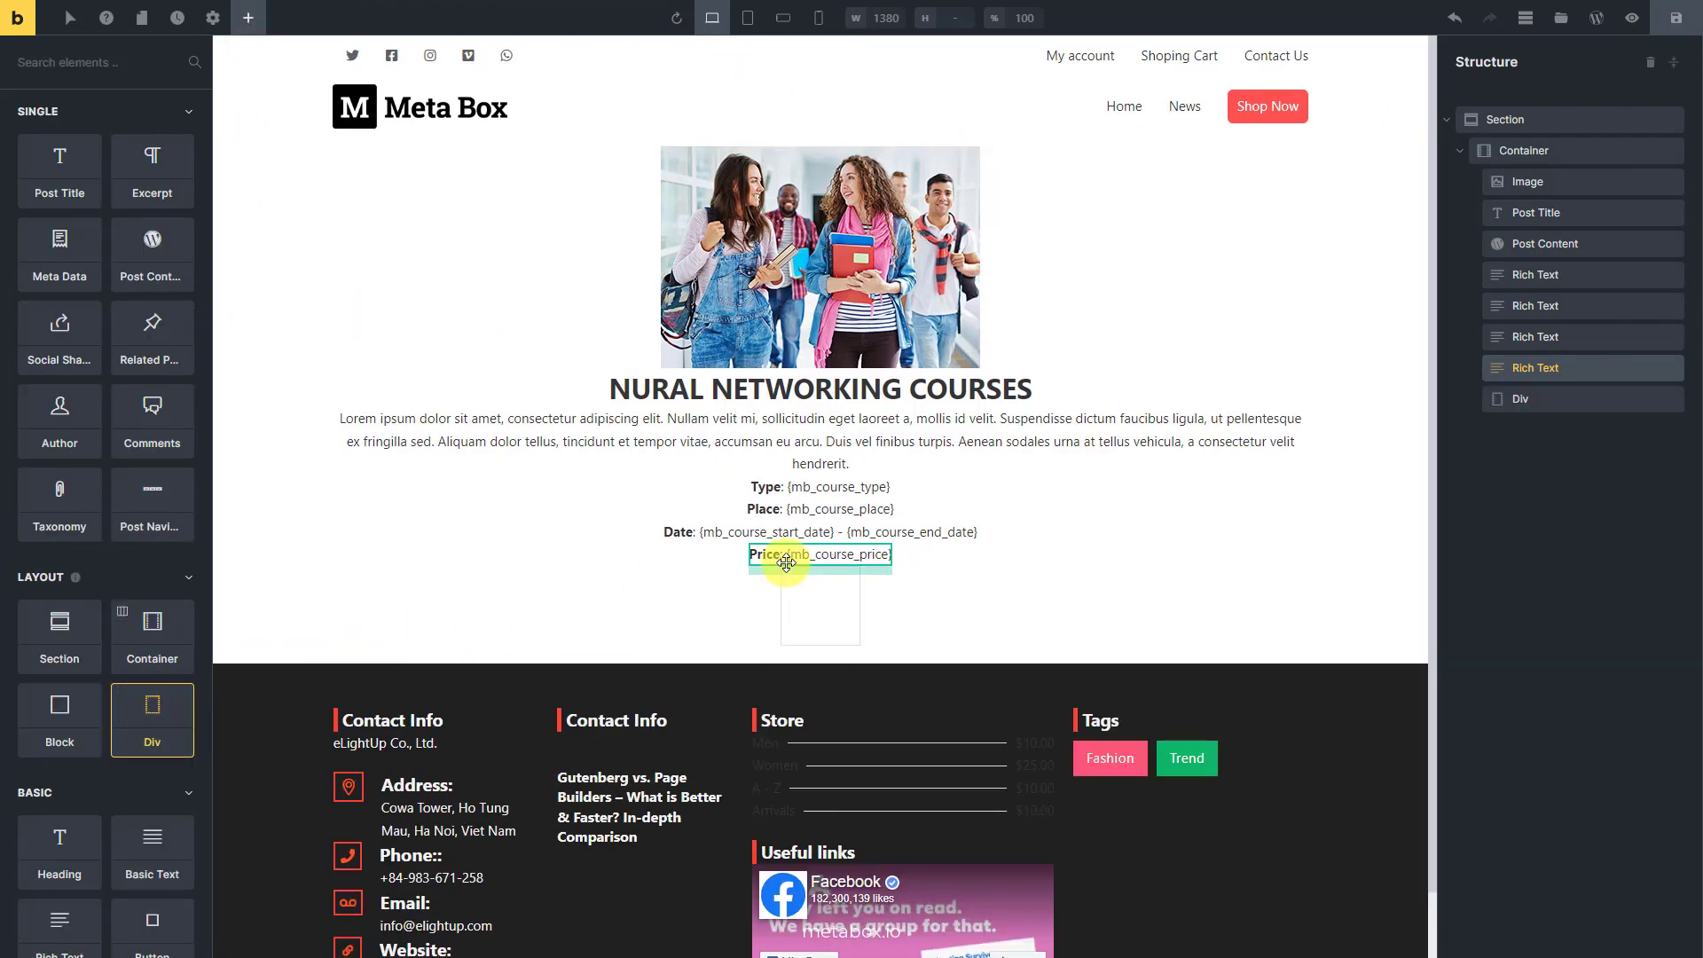
# Enable the query loop on the Div and set its query type to MB Relationship: Instructor to Course
pyautogui.click(1503, 401)
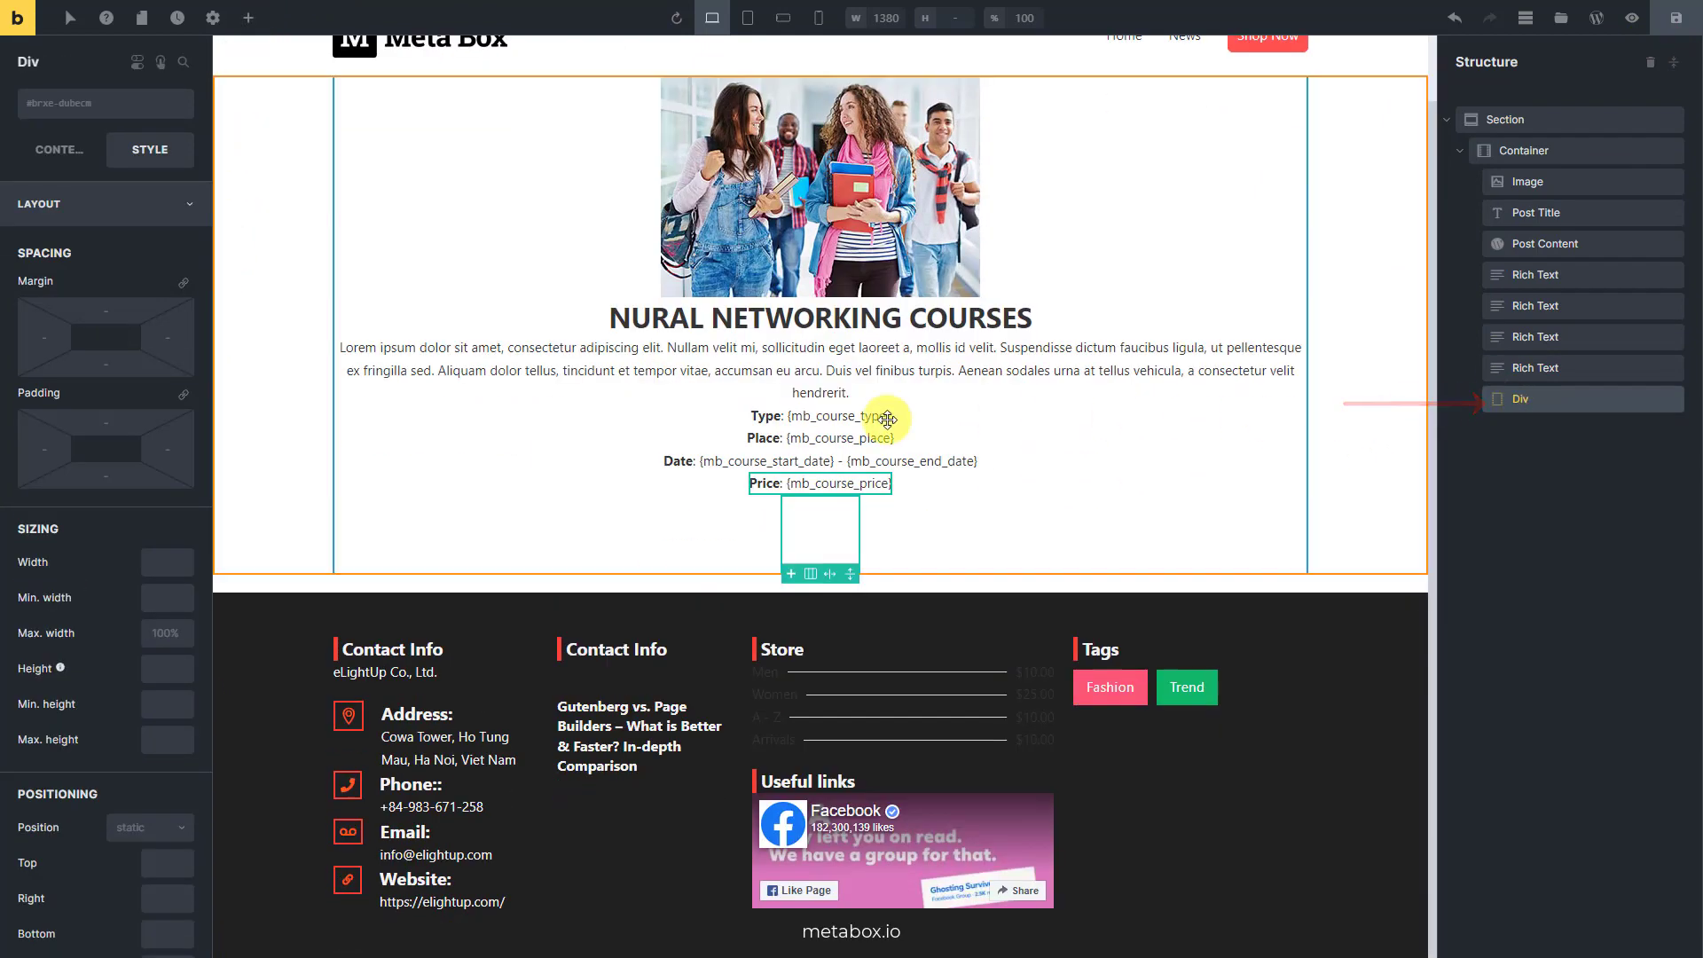
pyautogui.click(54, 162)
pyautogui.click(178, 197)
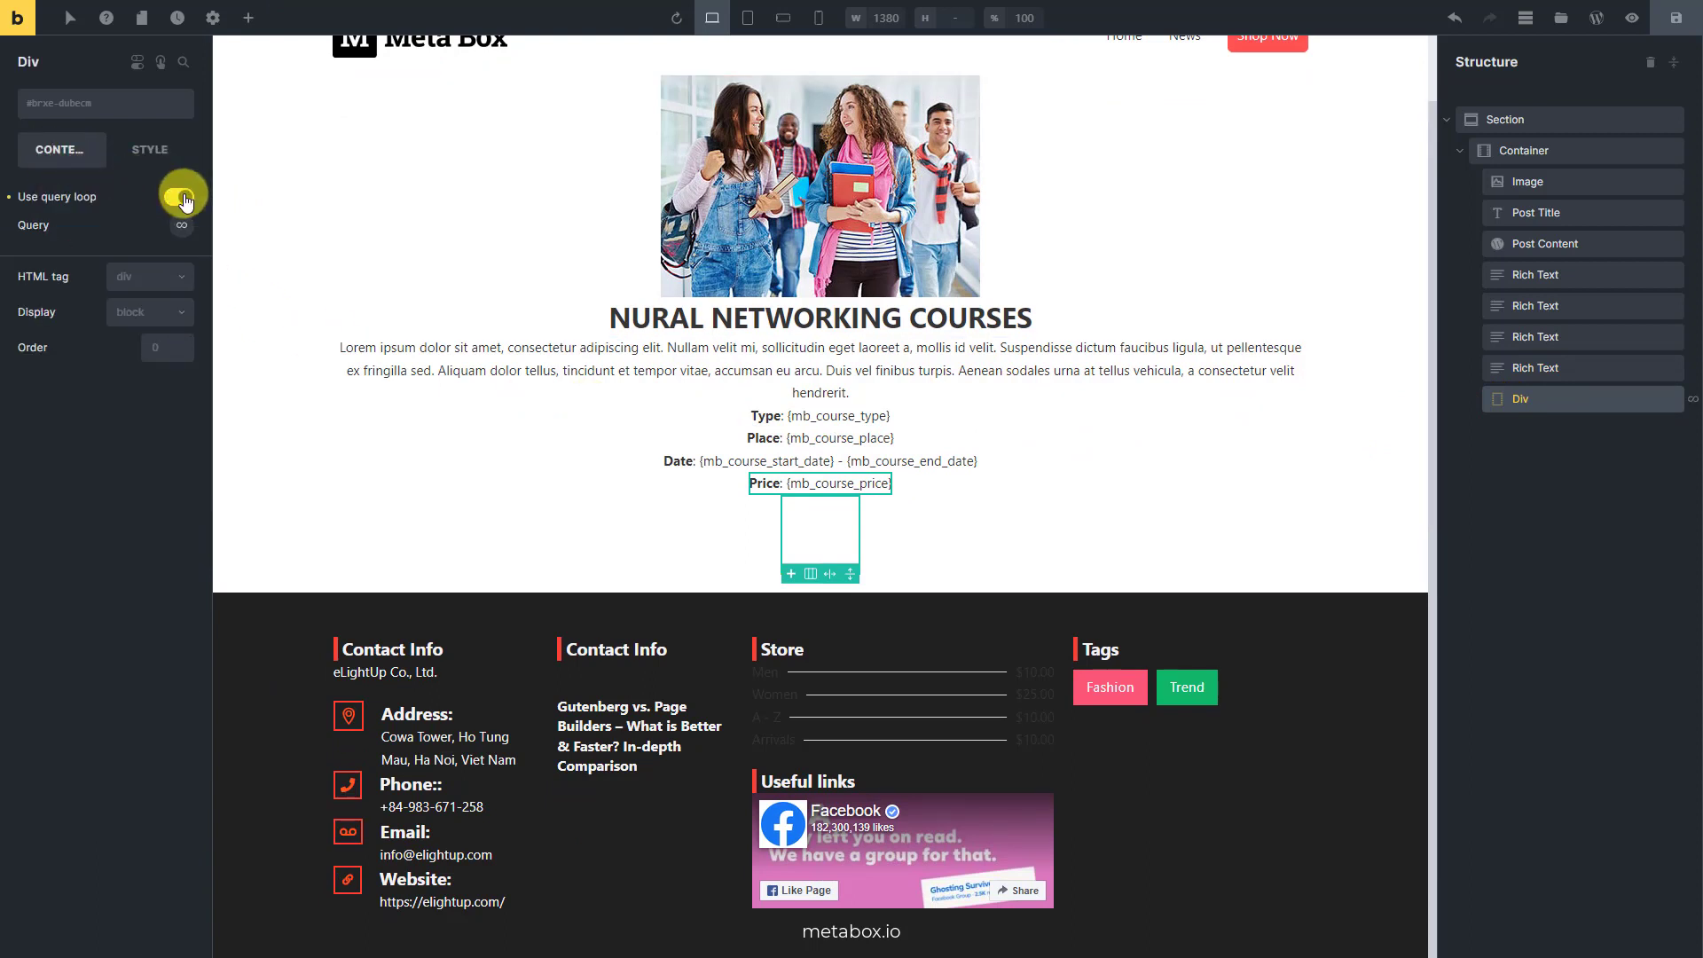
pyautogui.click(183, 227)
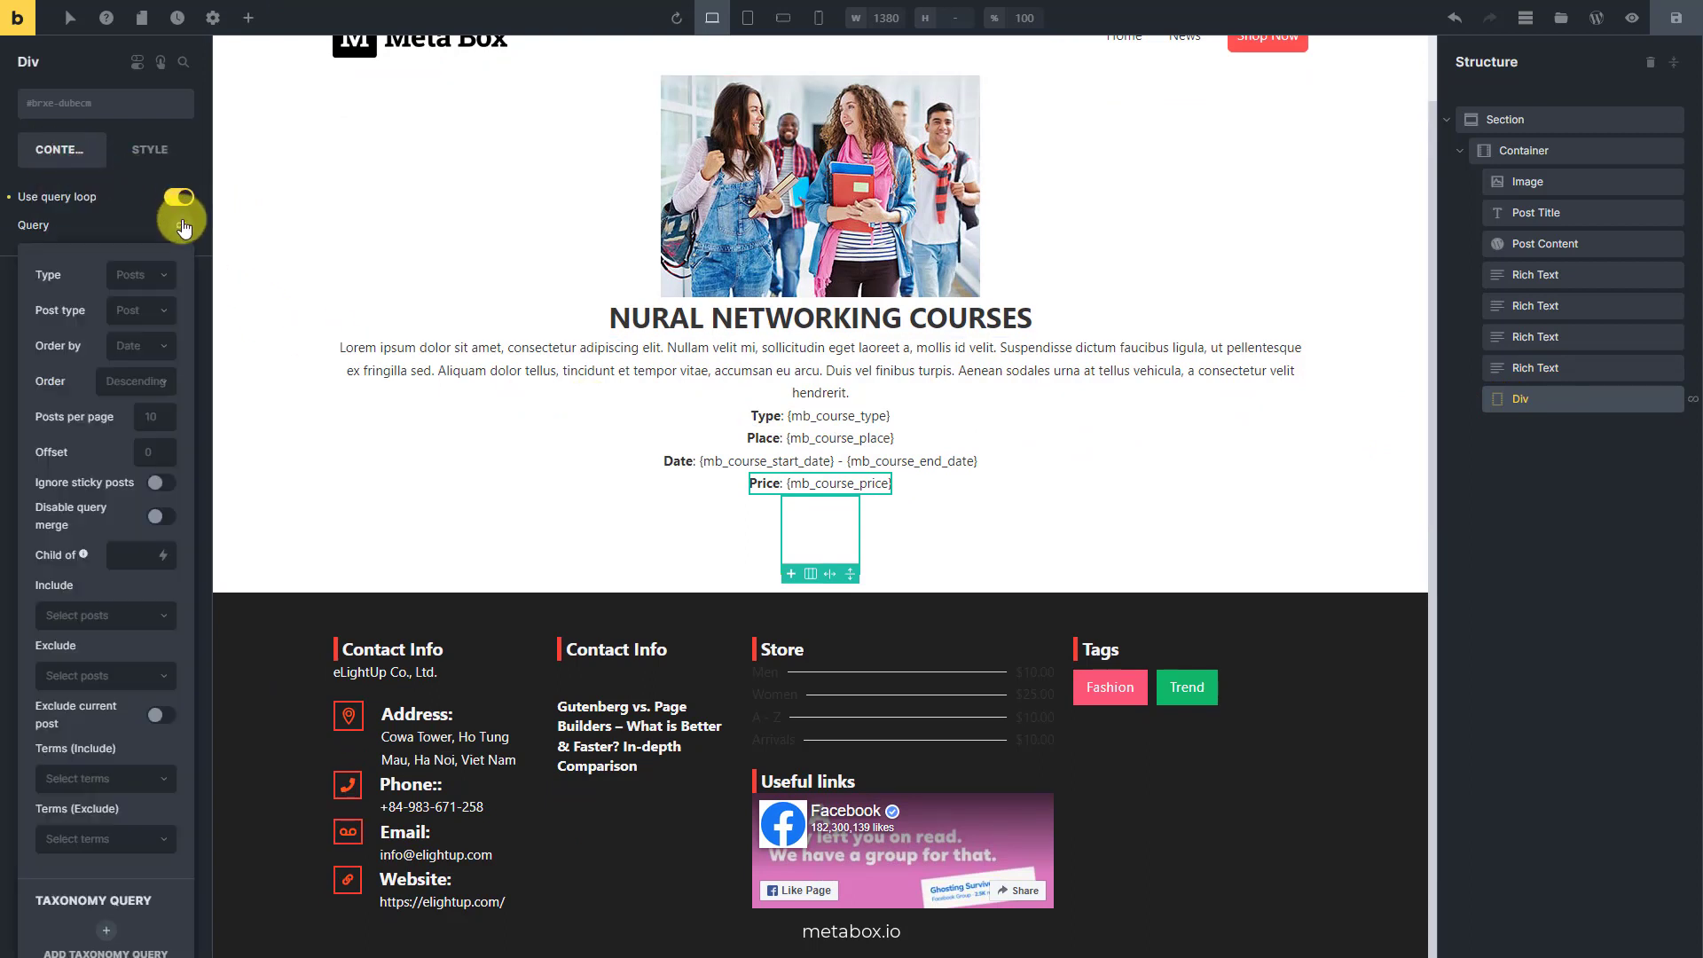
pyautogui.click(145, 275)
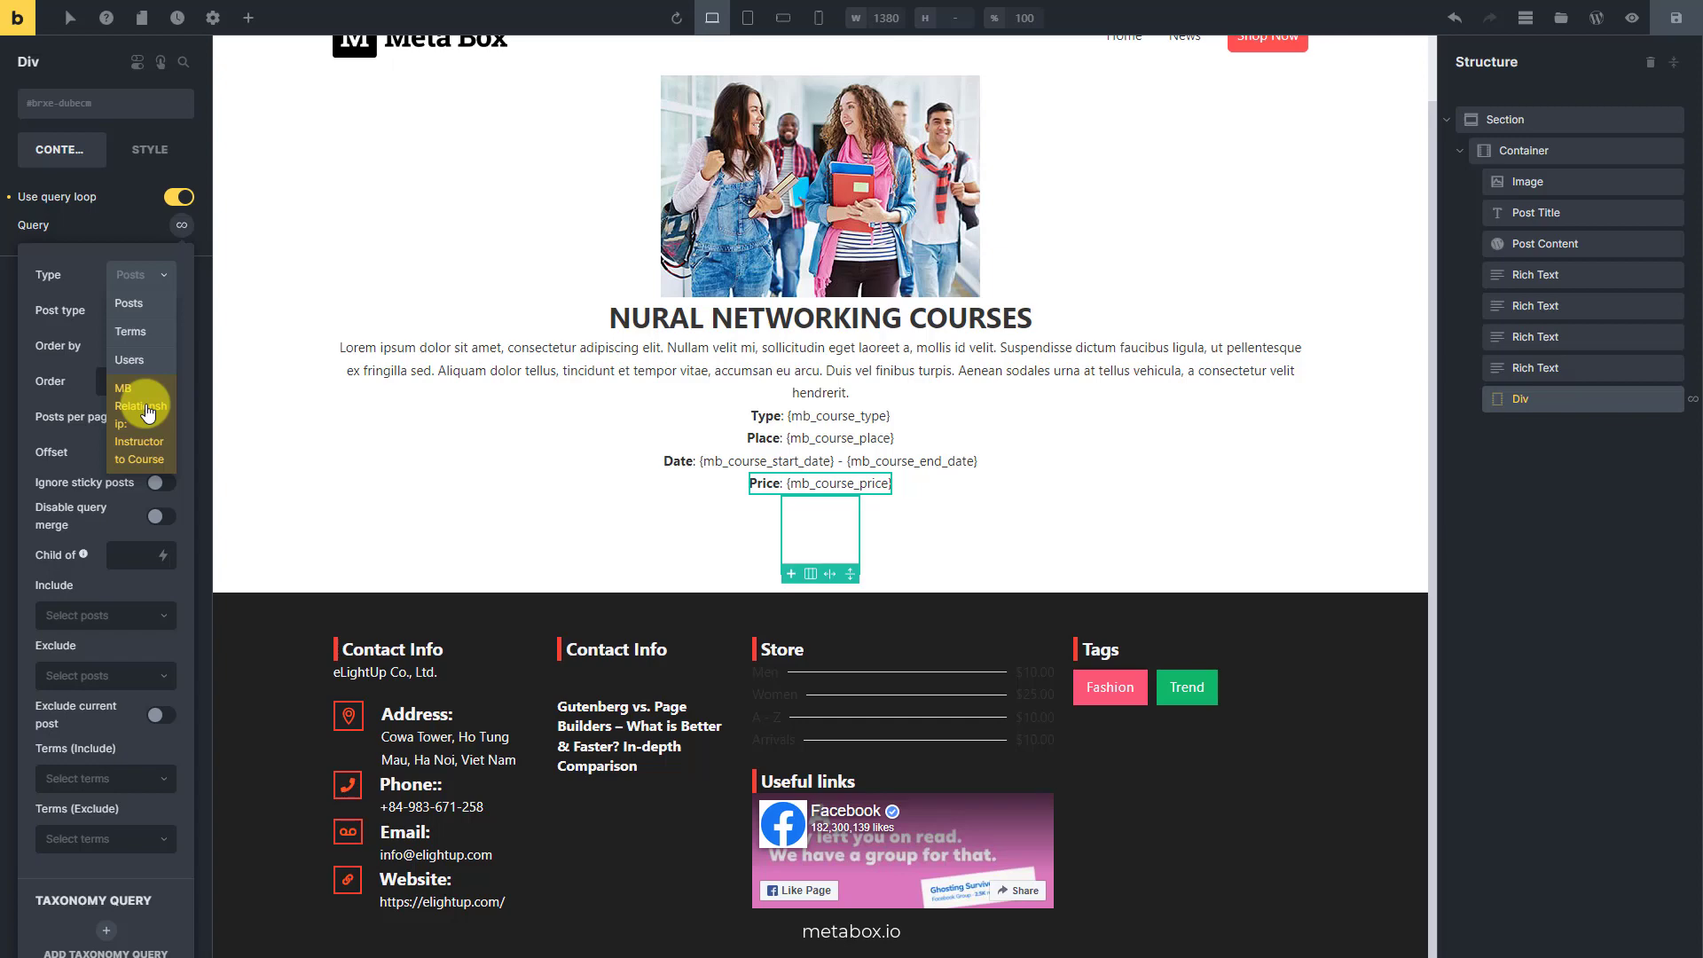
pyautogui.click(142, 417)
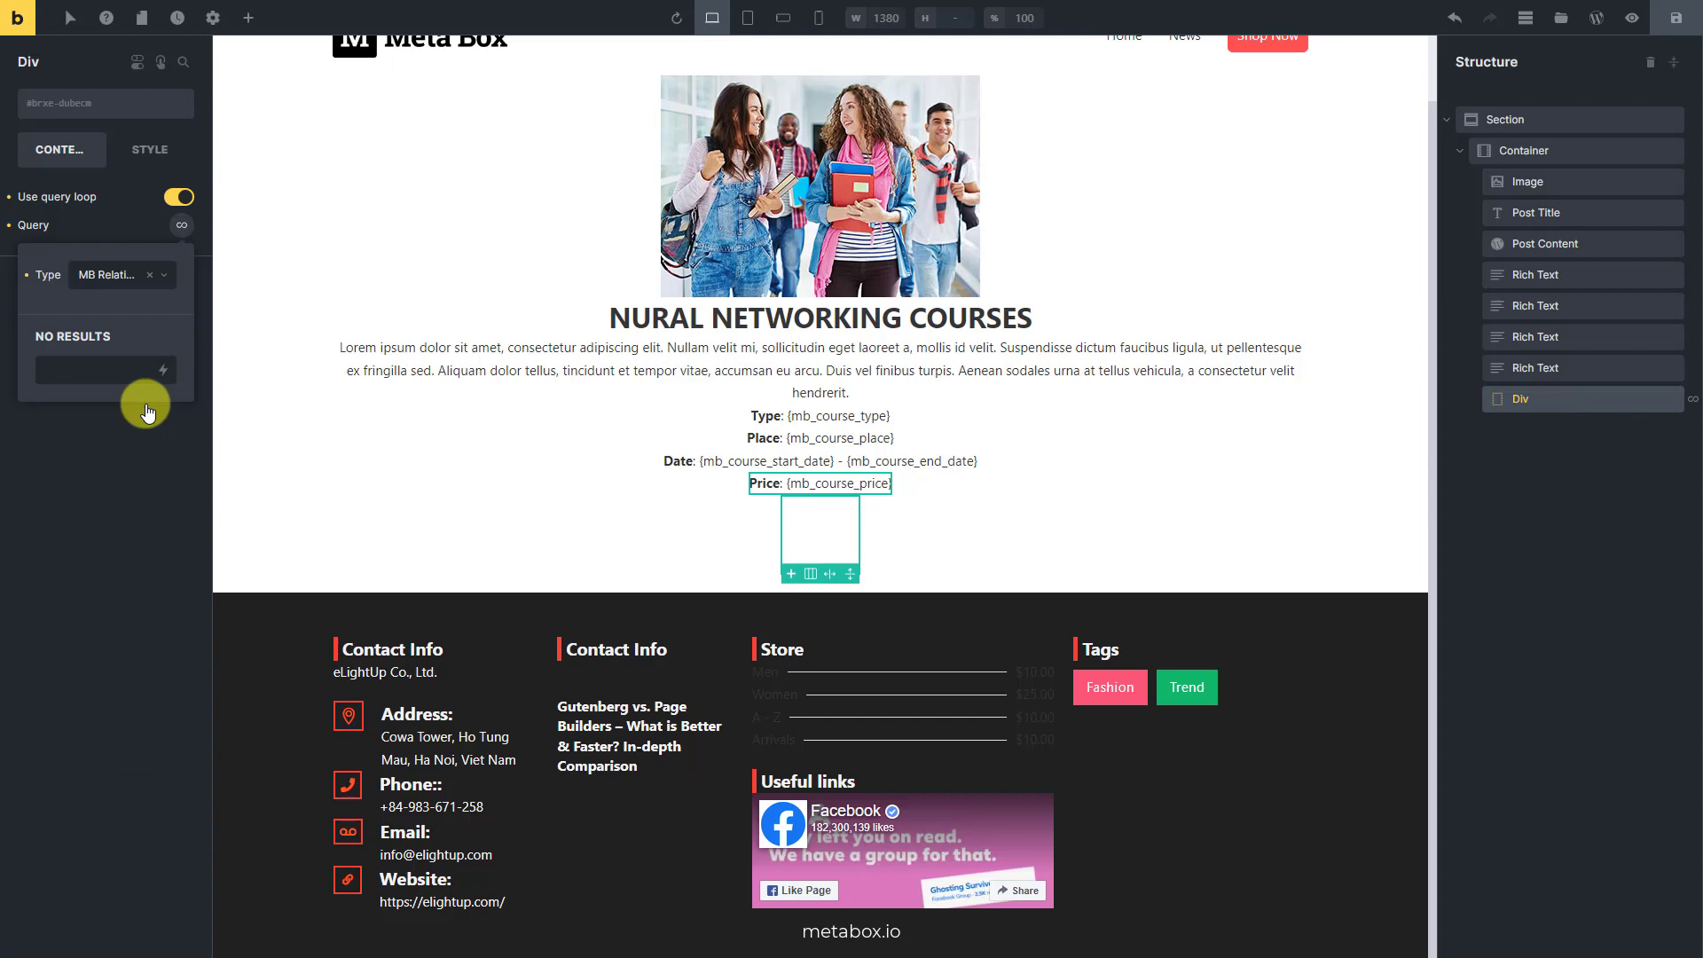
# Add a Heading inside the Div with the text "Instructor:" and set its tag to h6
pyautogui.click(248, 20)
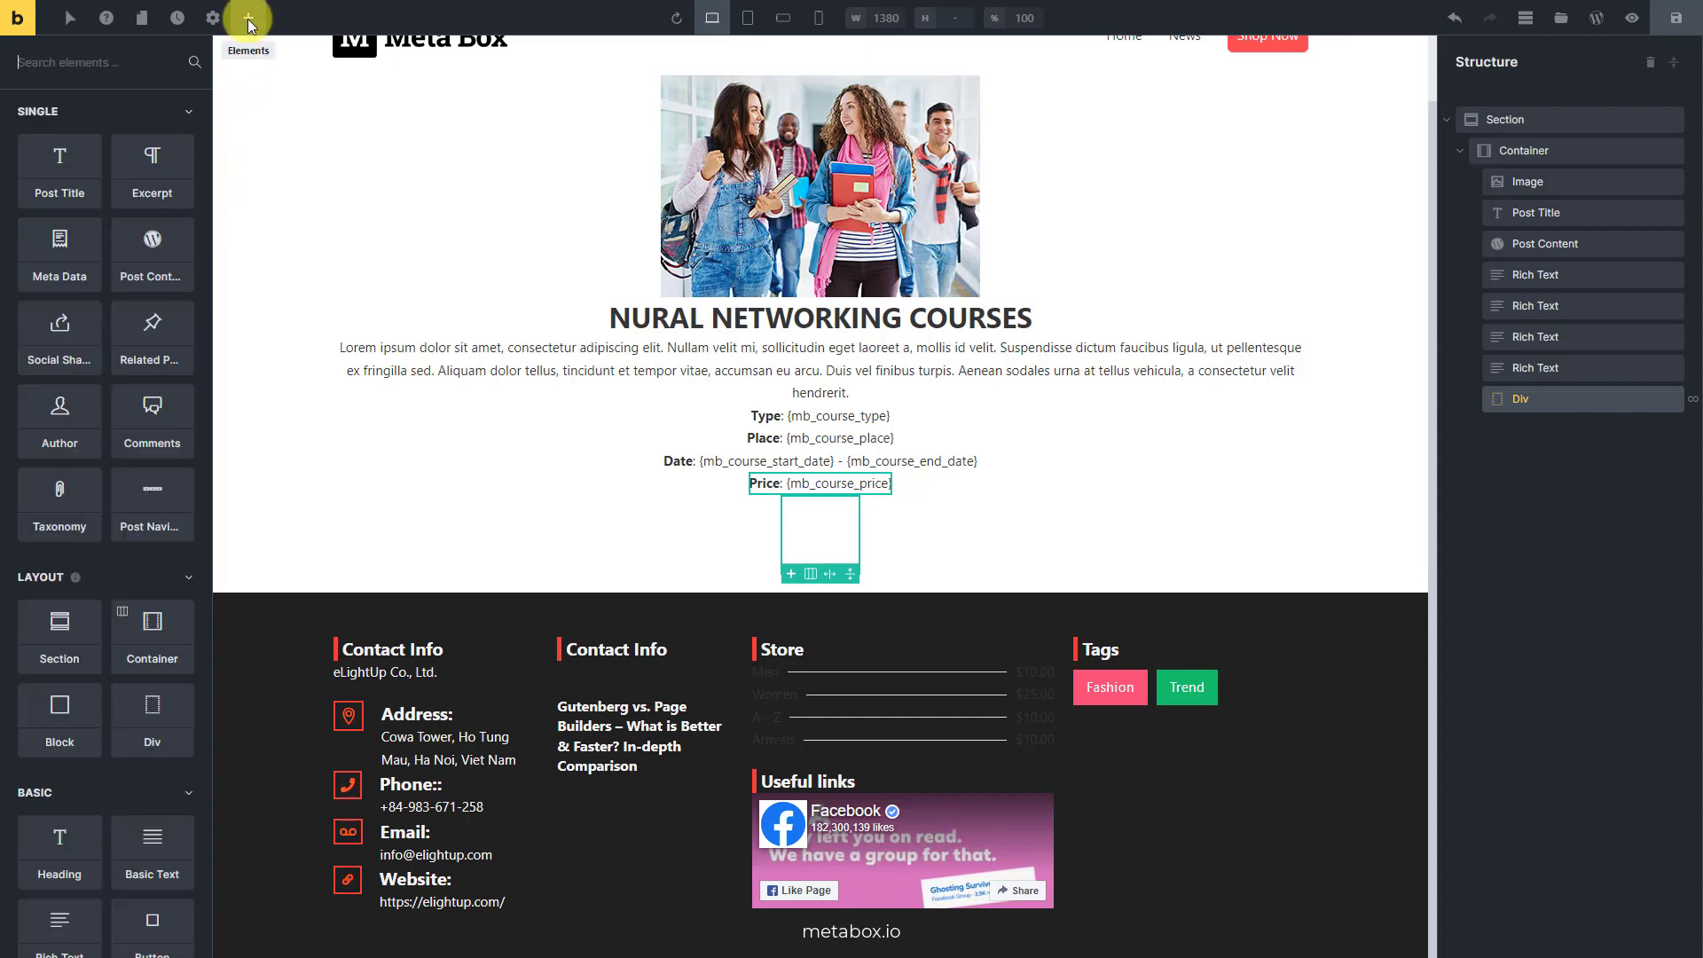
pyautogui.click(70, 839)
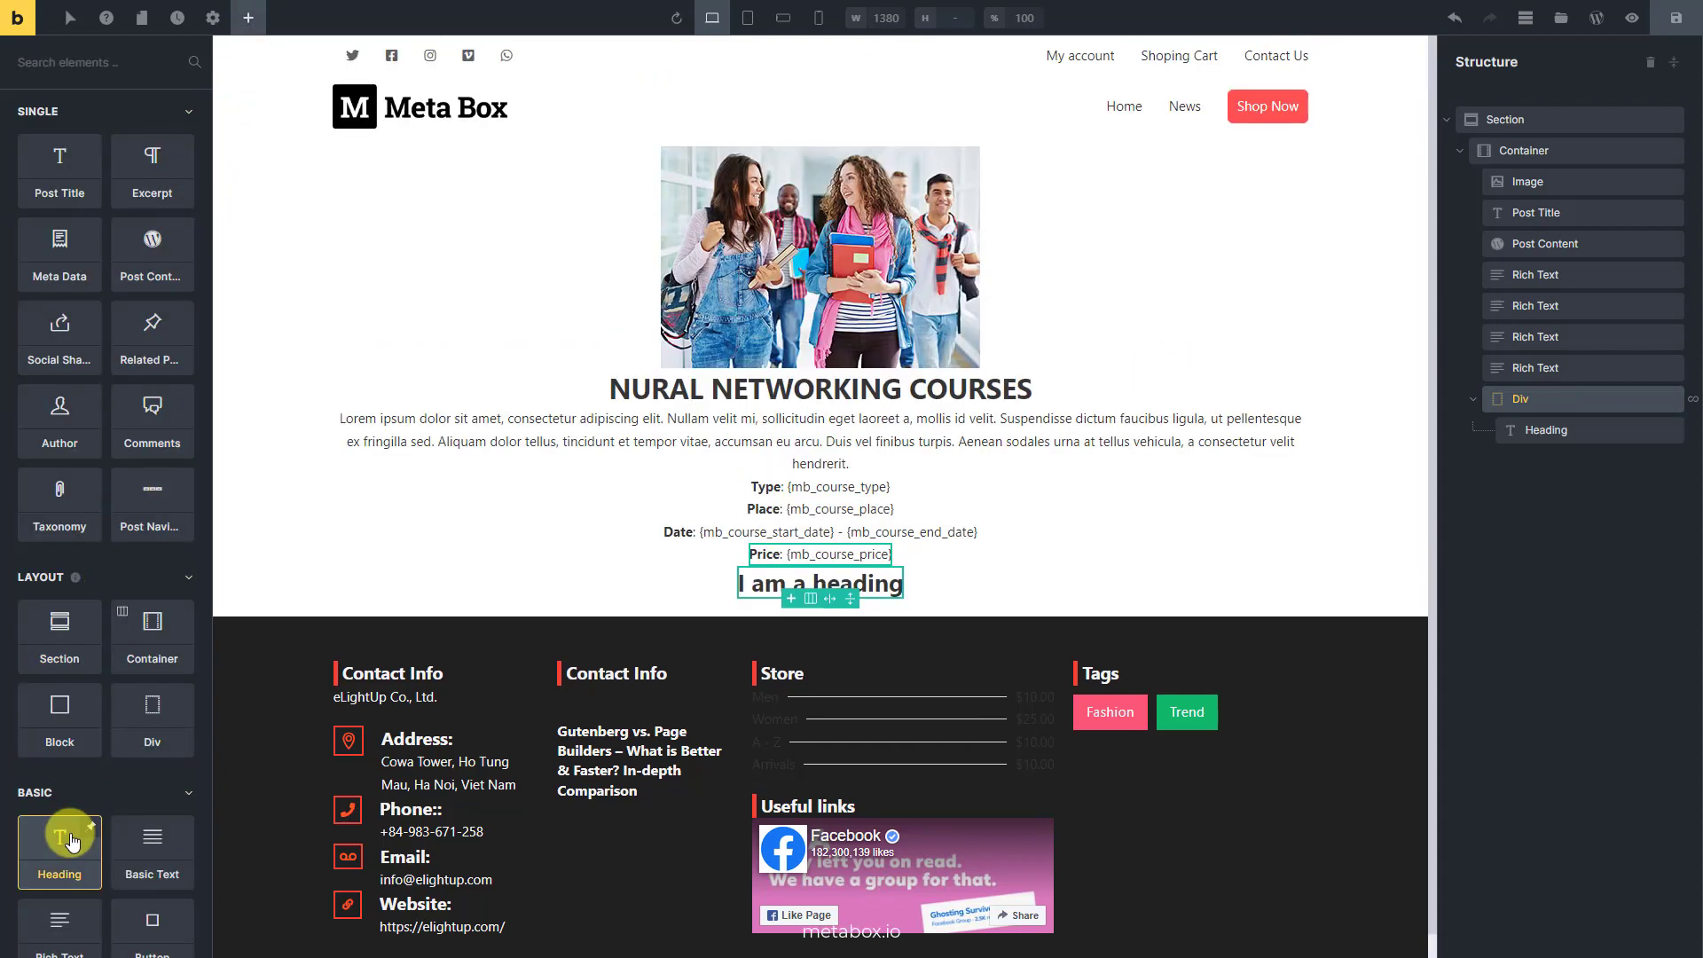
pyautogui.click(1512, 429)
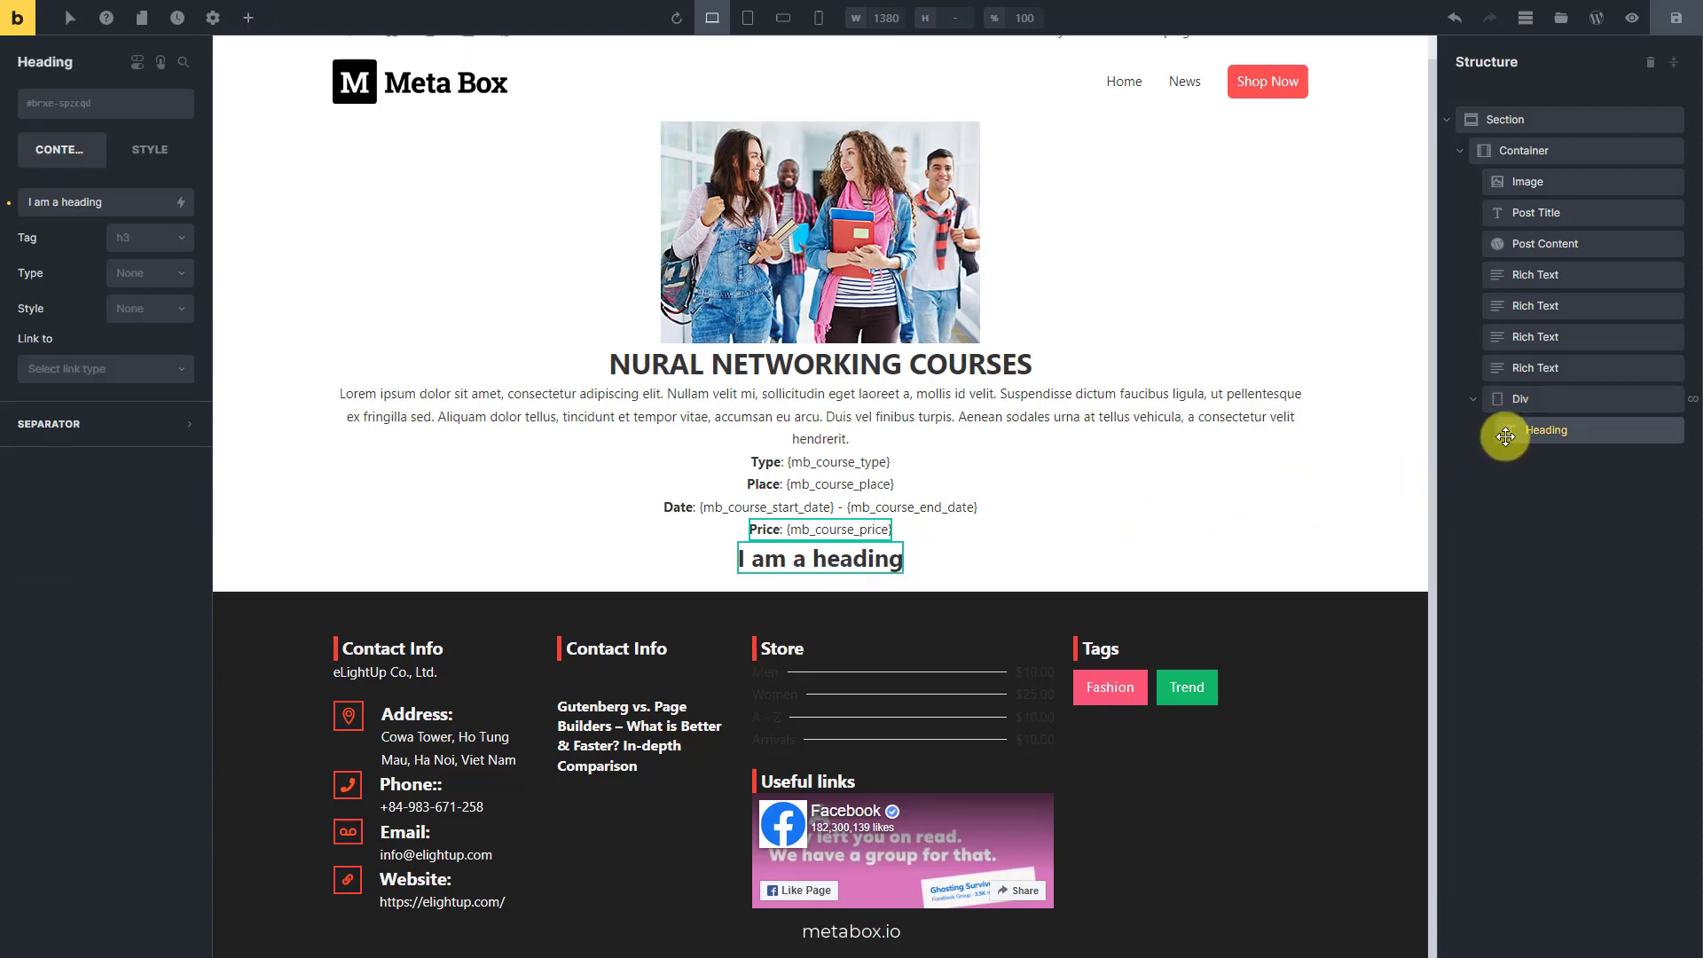
pyautogui.tripleClick(103, 205)
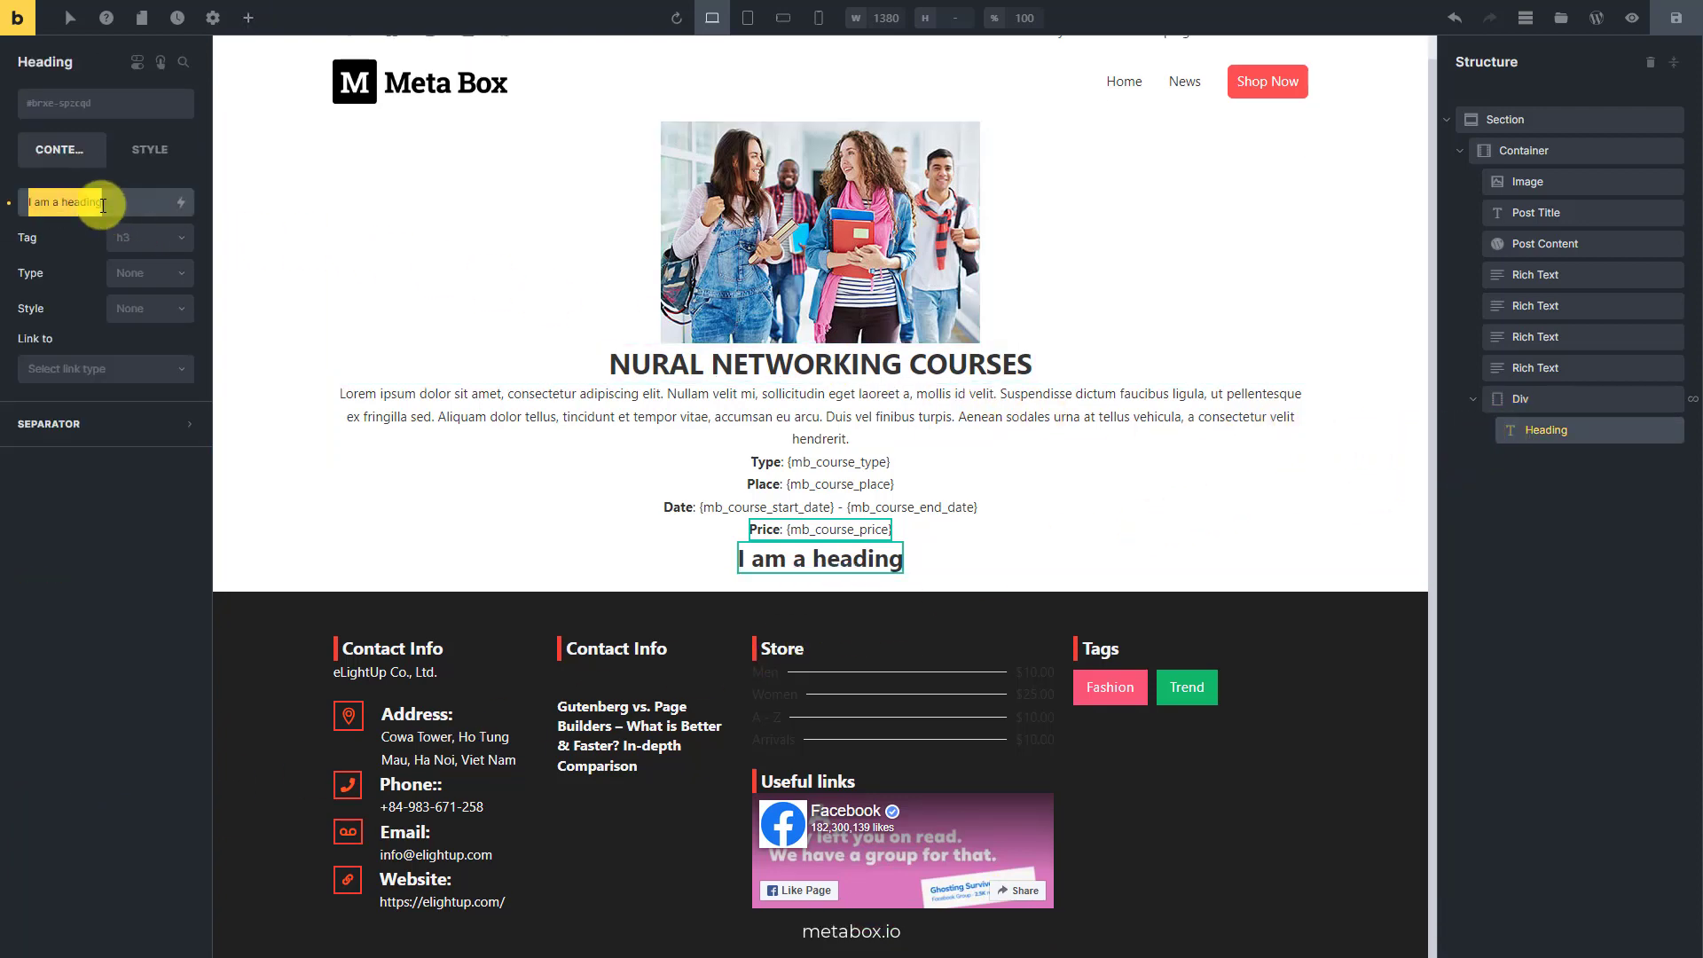
pyautogui.write('Instructor:')
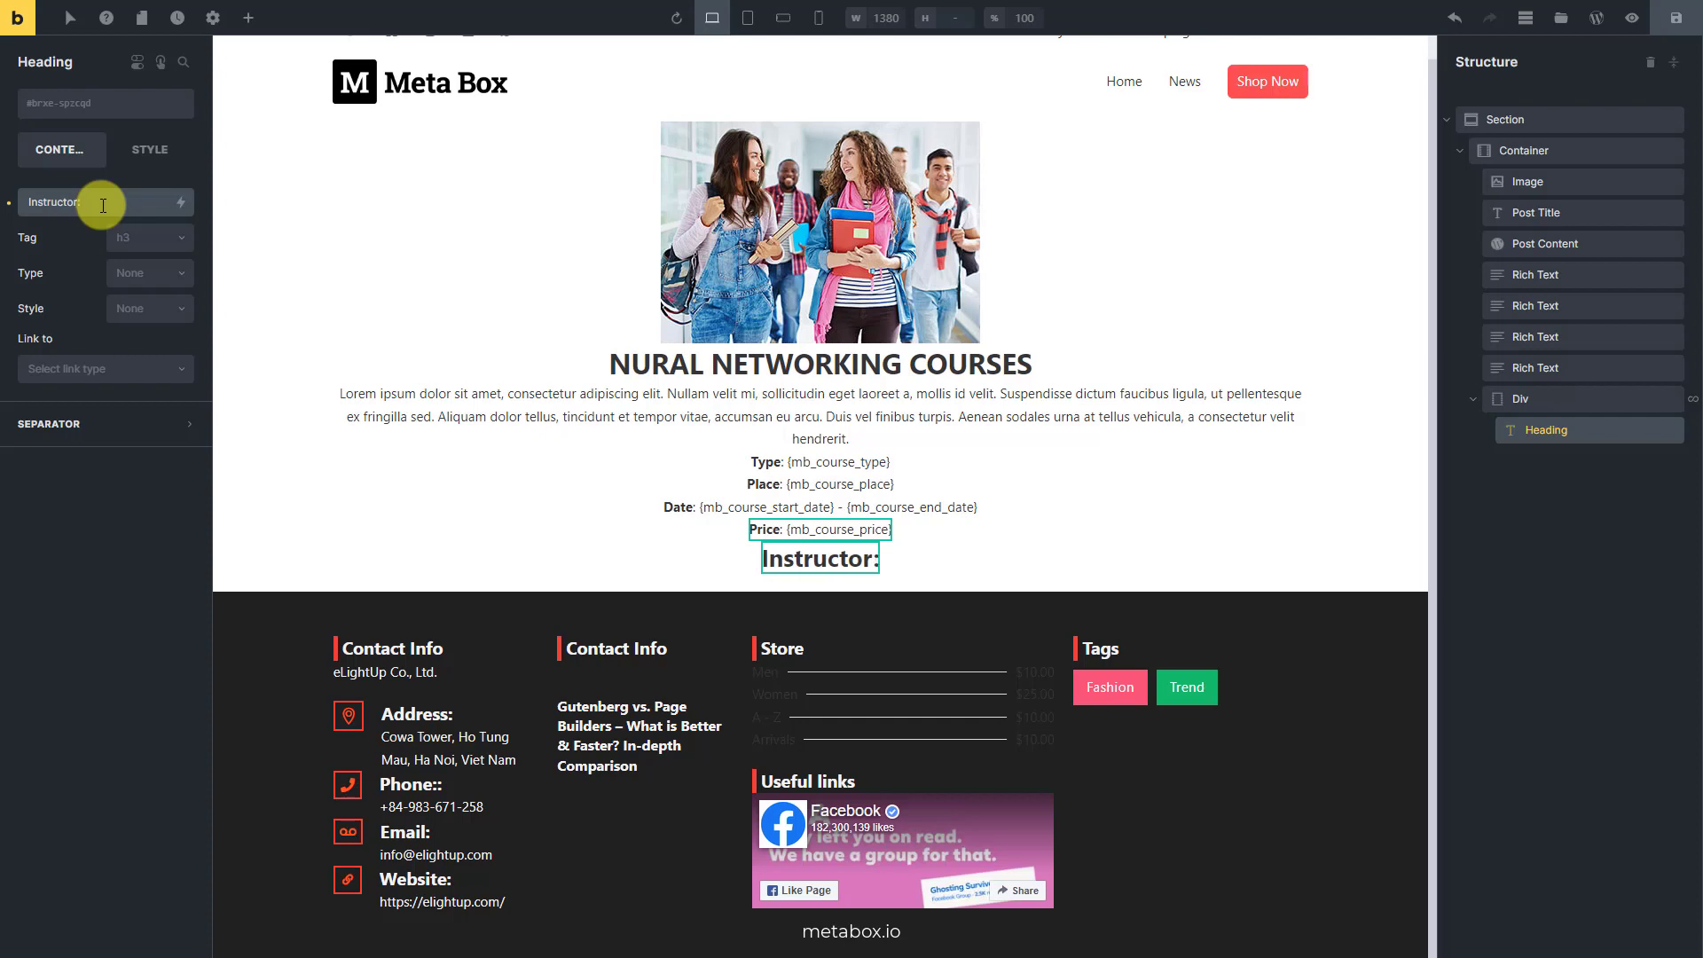
pyautogui.click(142, 237)
pyautogui.click(140, 410)
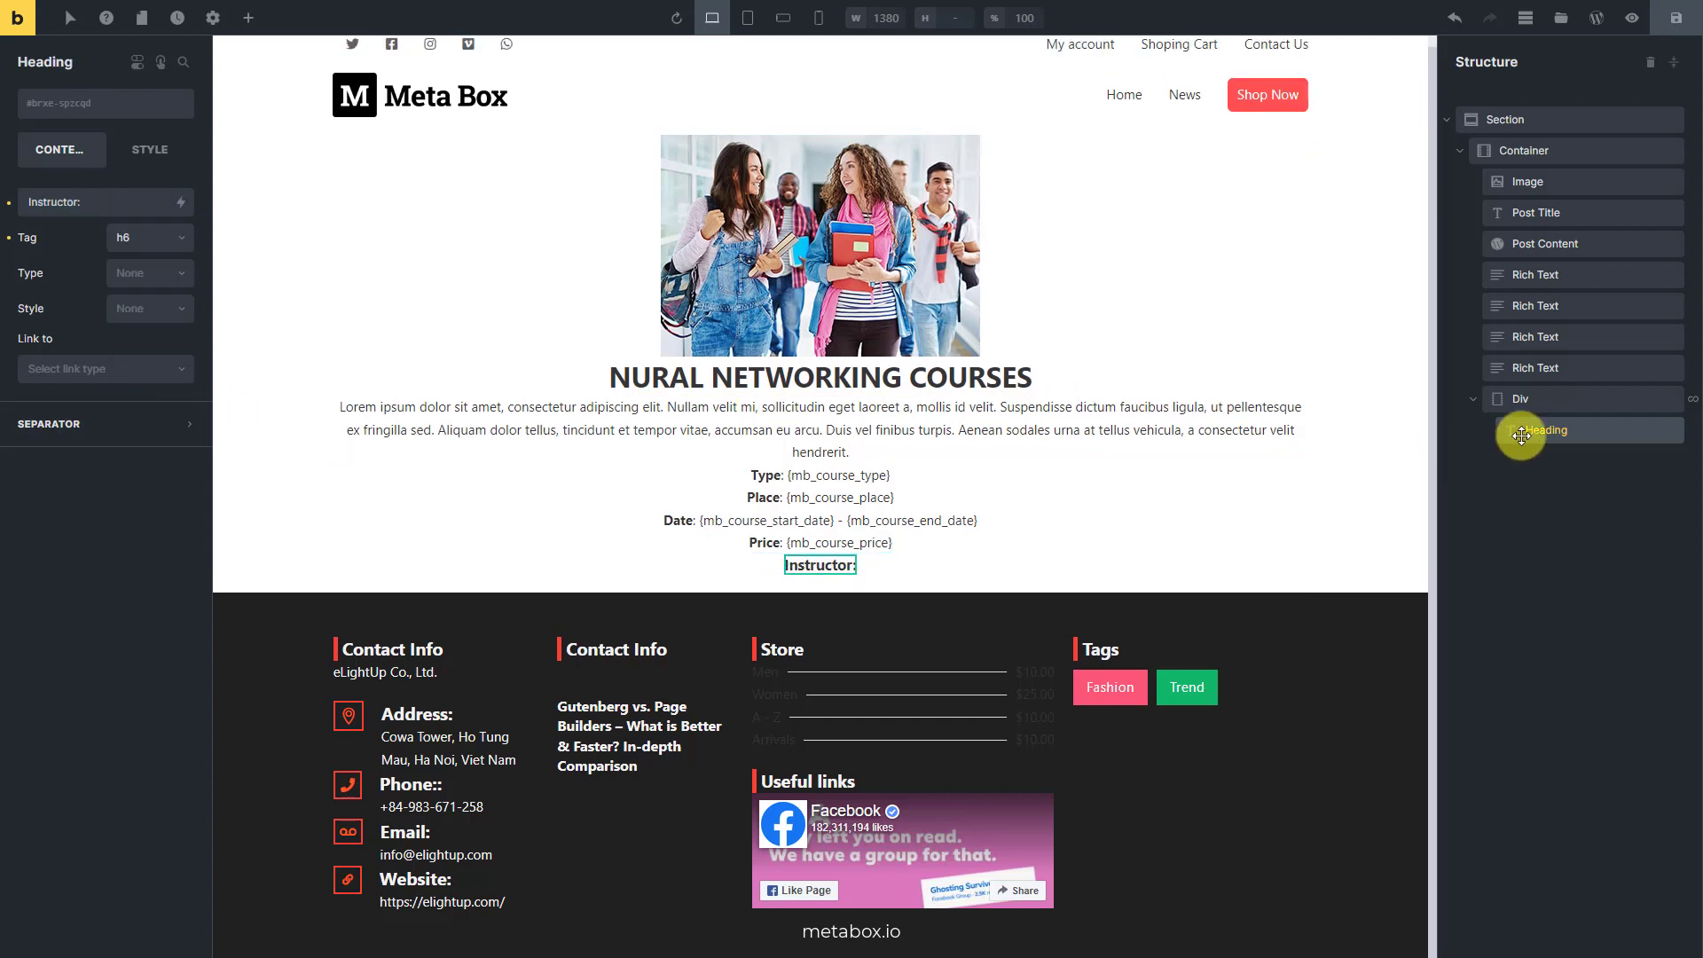
# Add a Post Title after the Heading in the Div, with HTML tag h5 and style Danger
pyautogui.click(248, 18)
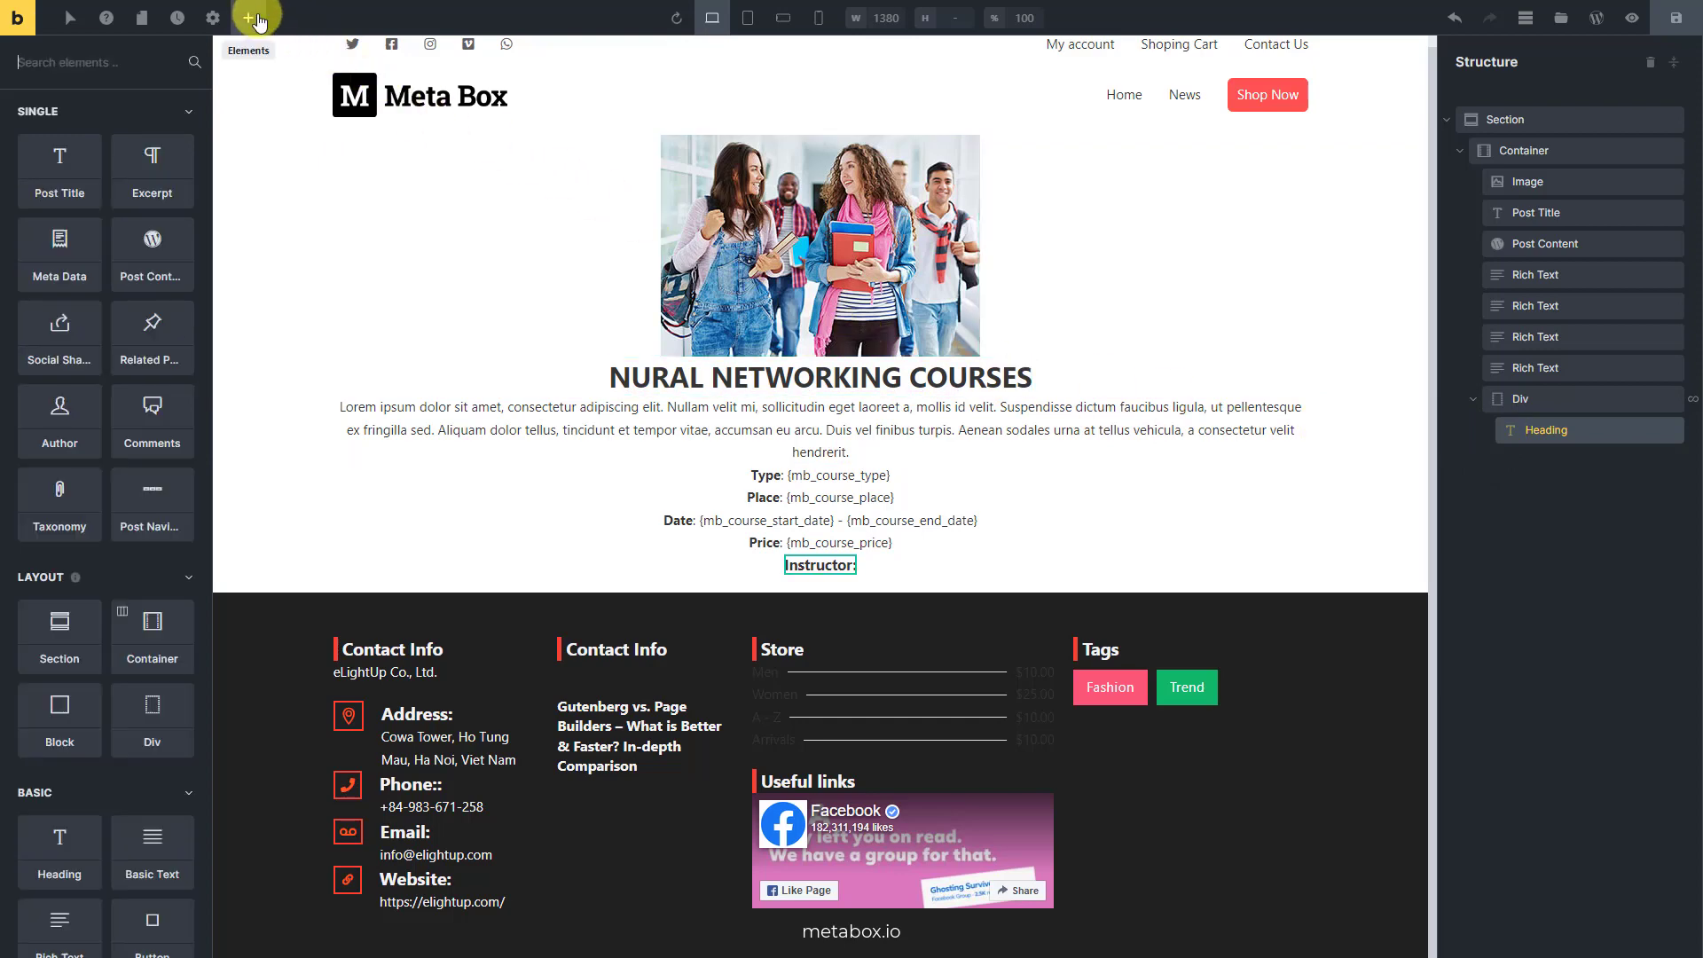
pyautogui.click(59, 169)
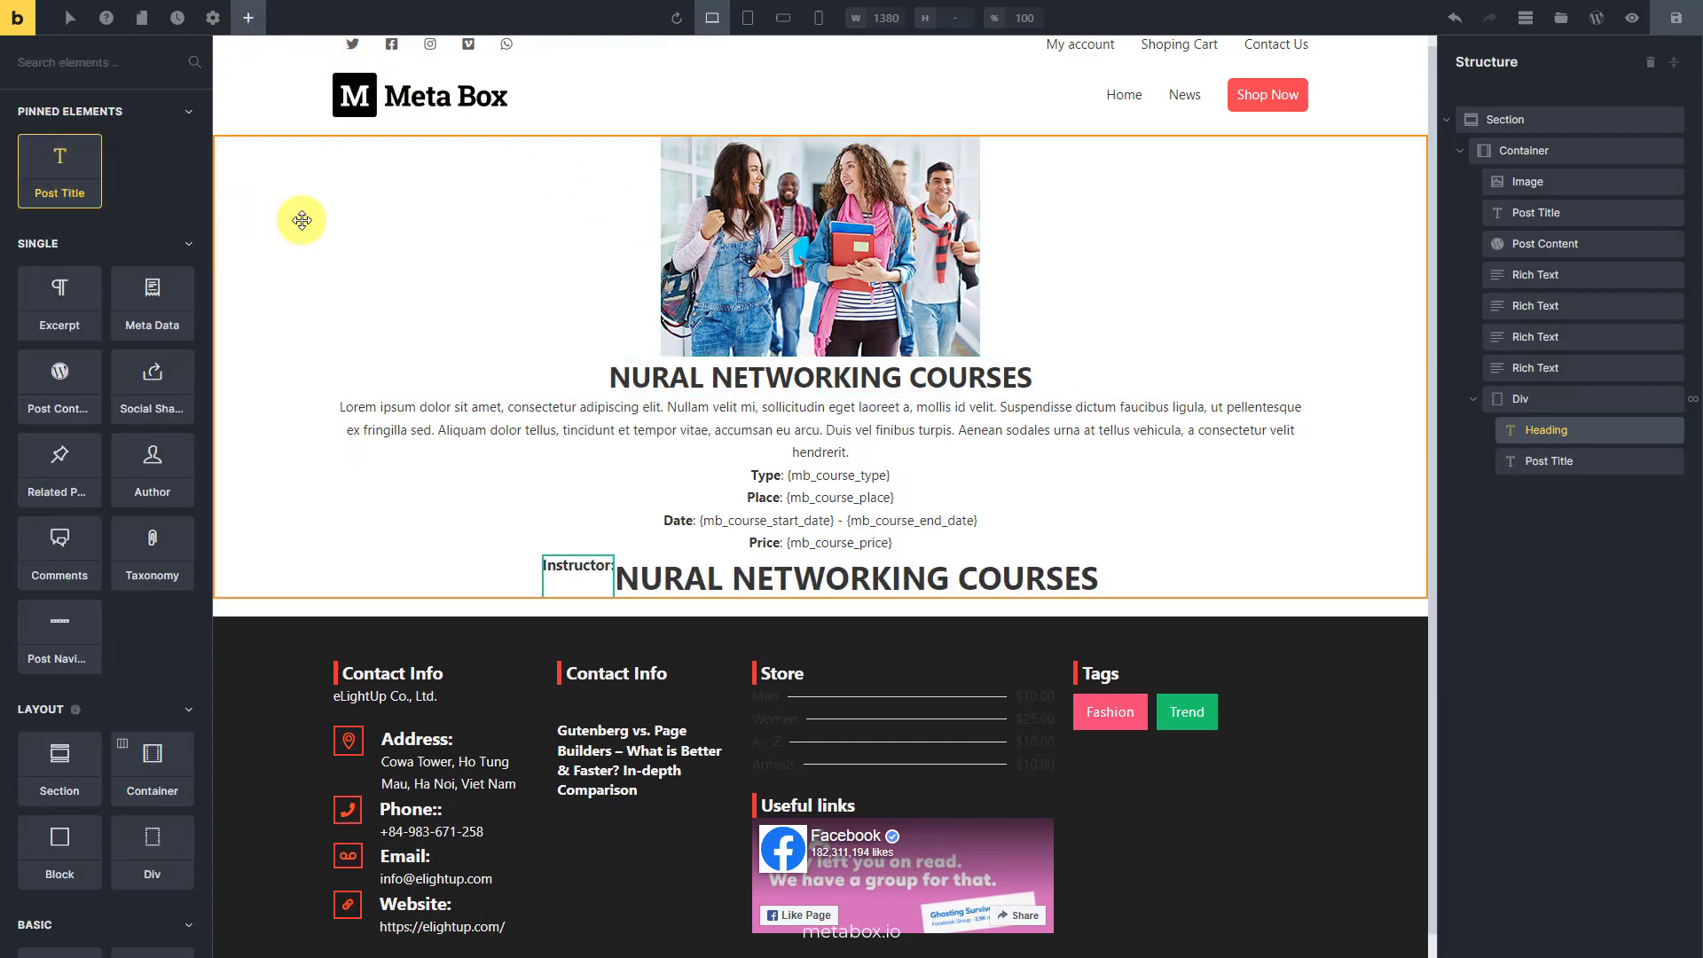
pyautogui.click(1531, 462)
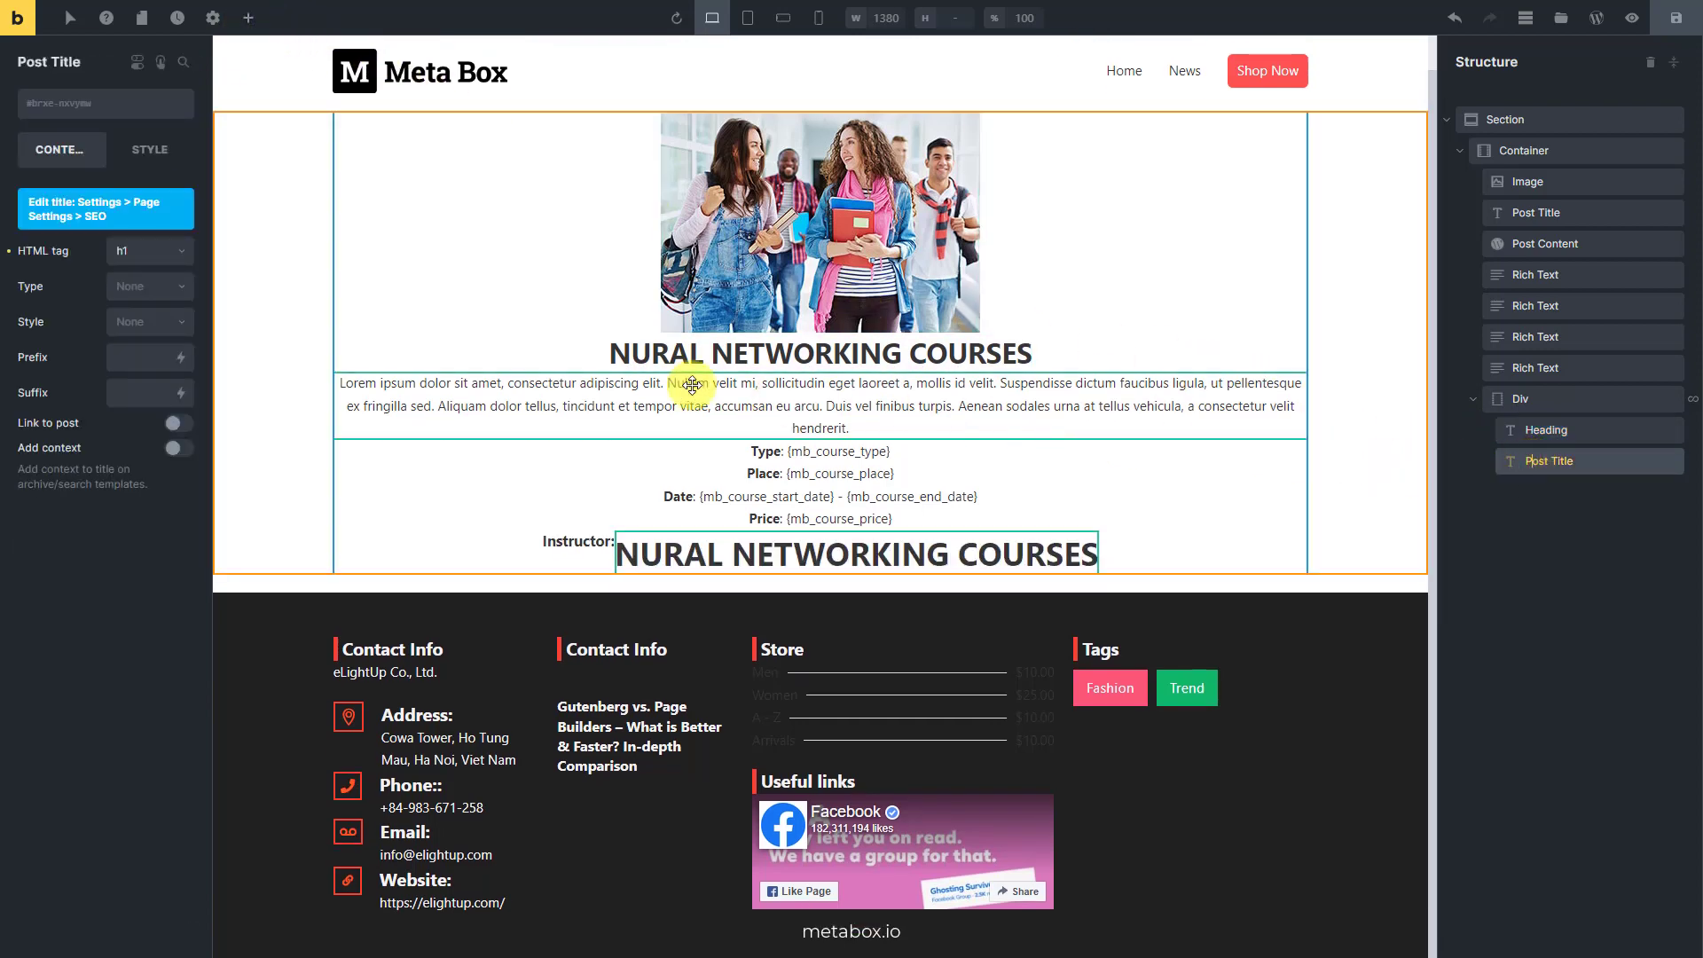
pyautogui.click(182, 252)
pyautogui.click(163, 375)
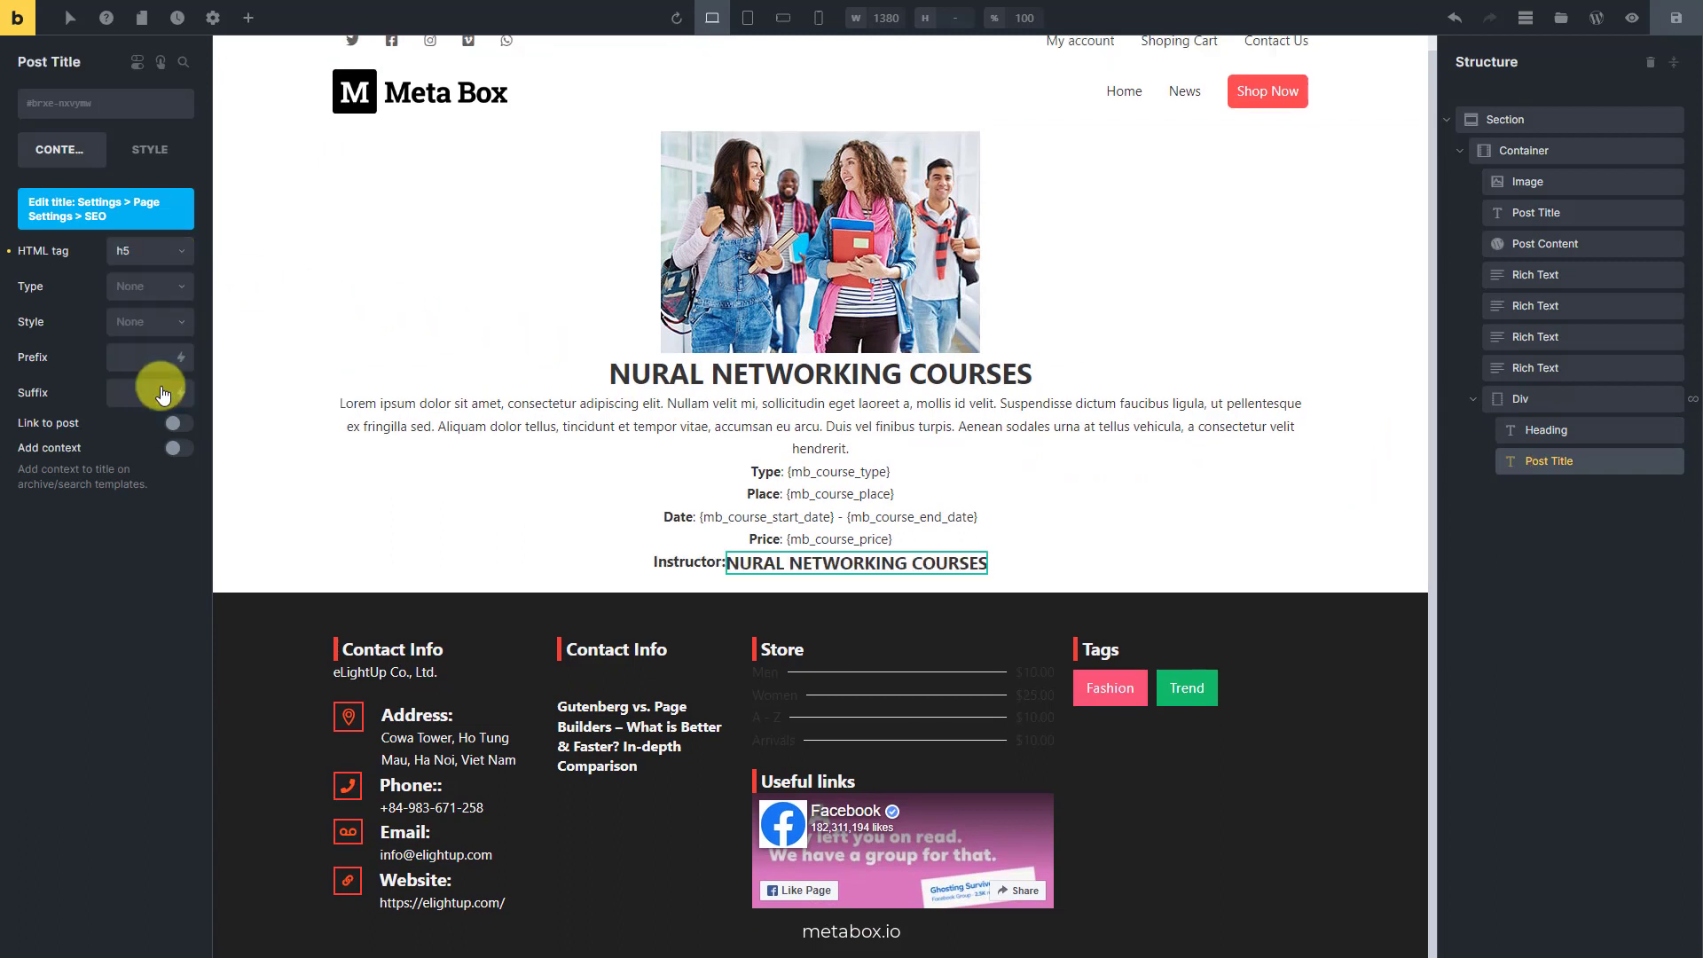
pyautogui.click(171, 322)
pyautogui.click(134, 577)
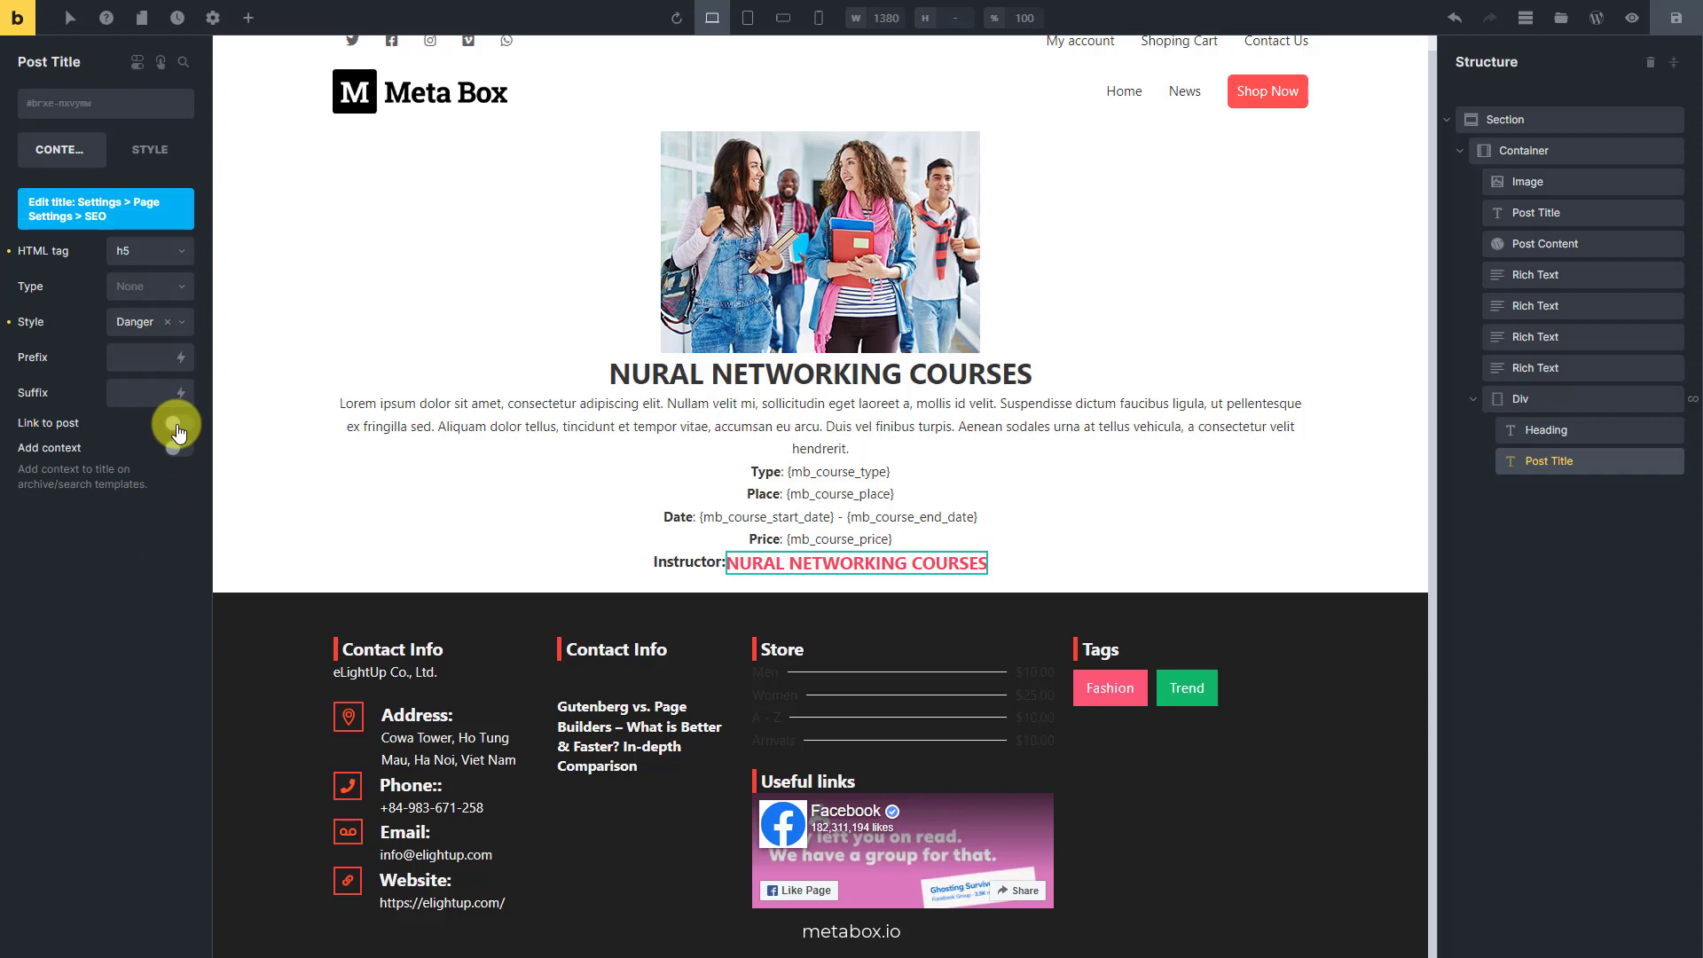
# Set the Div's display to flex and save the template
pyautogui.click(1499, 398)
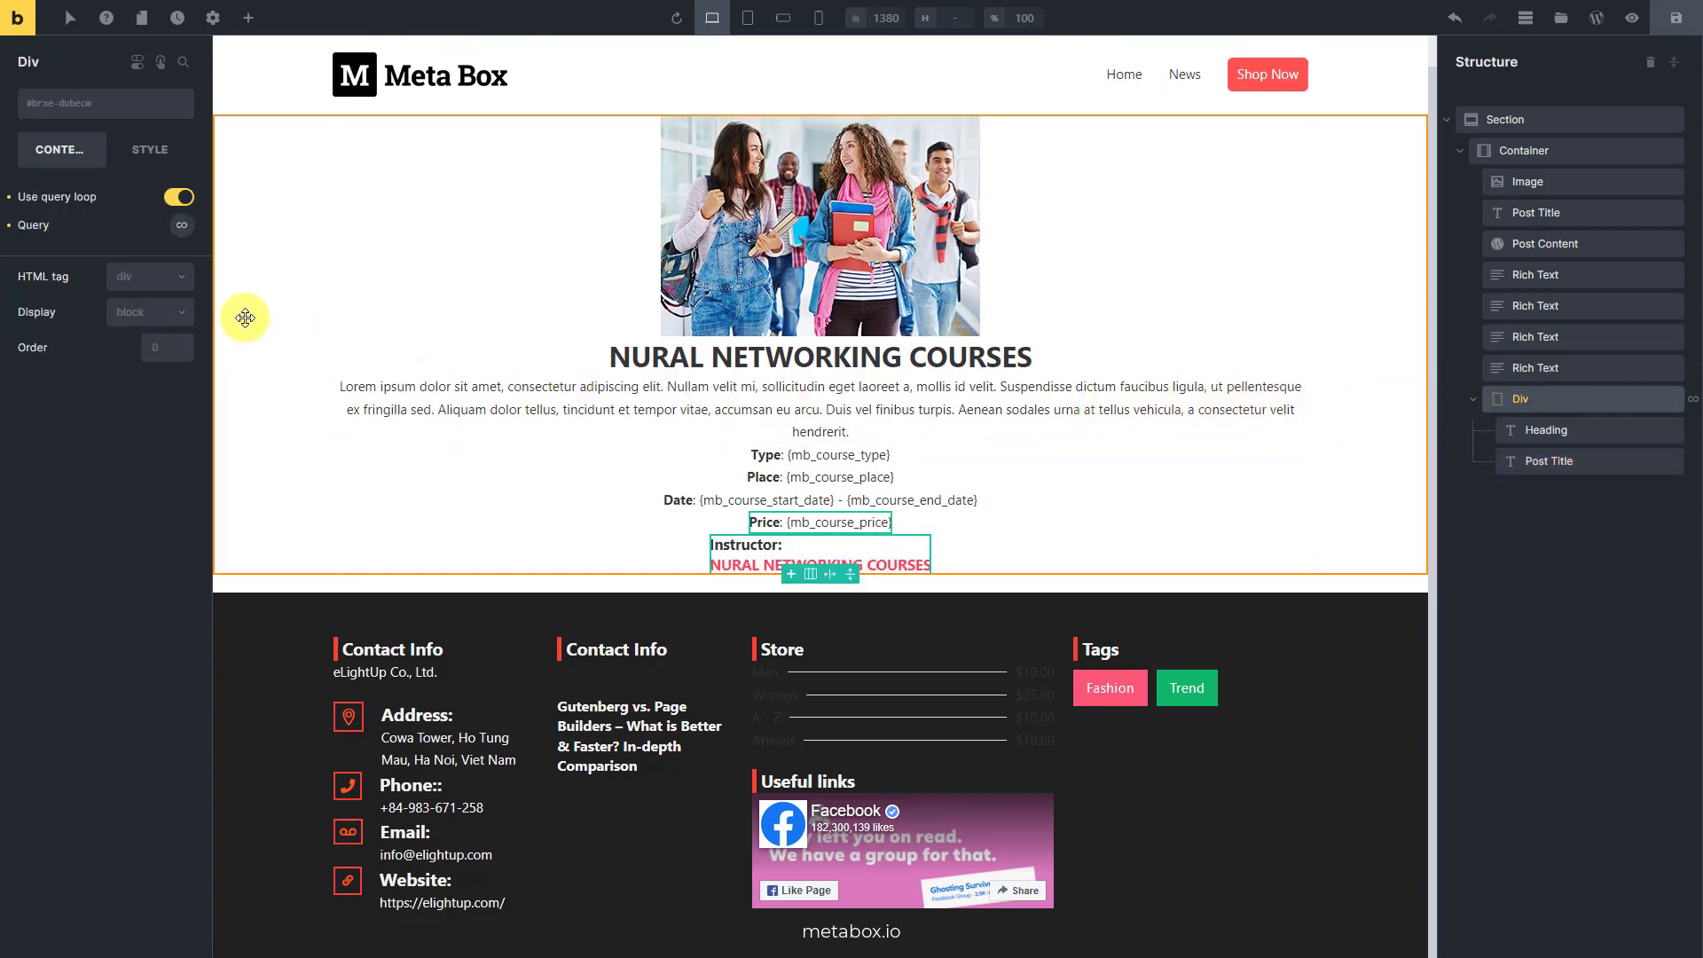
pyautogui.click(173, 313)
pyautogui.click(175, 340)
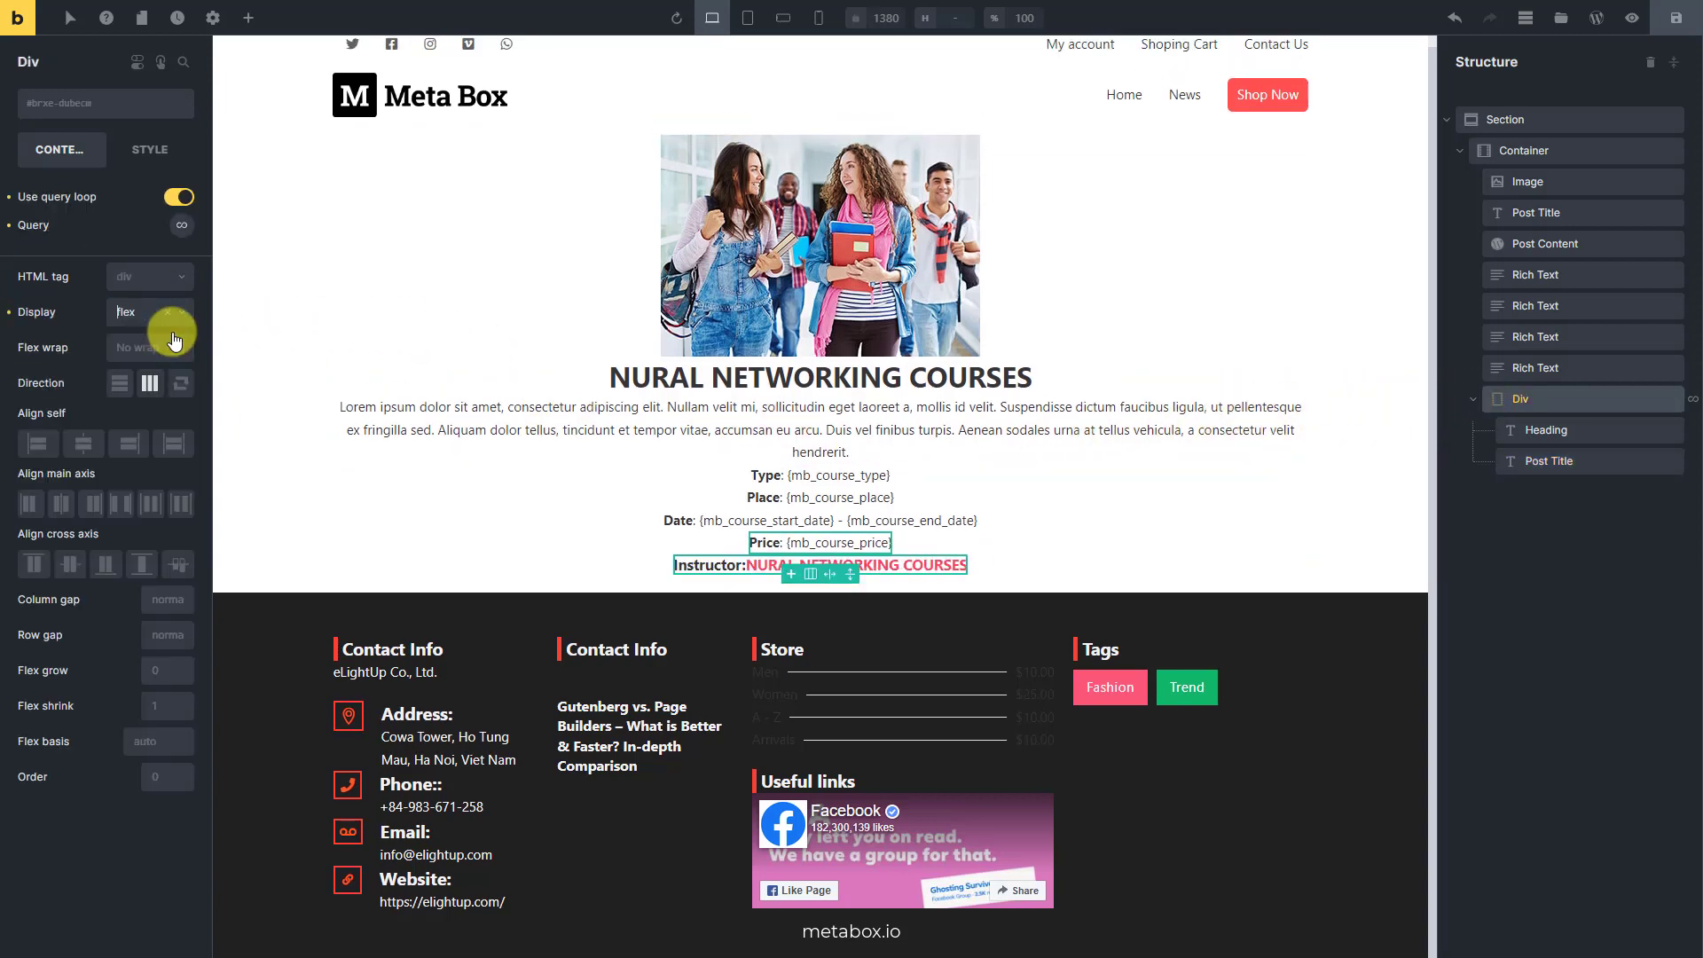
pyautogui.click(1668, 24)
# Return to the WordPress dashboard and publish a new page titled "Courses"
pyautogui.click(15, 19)
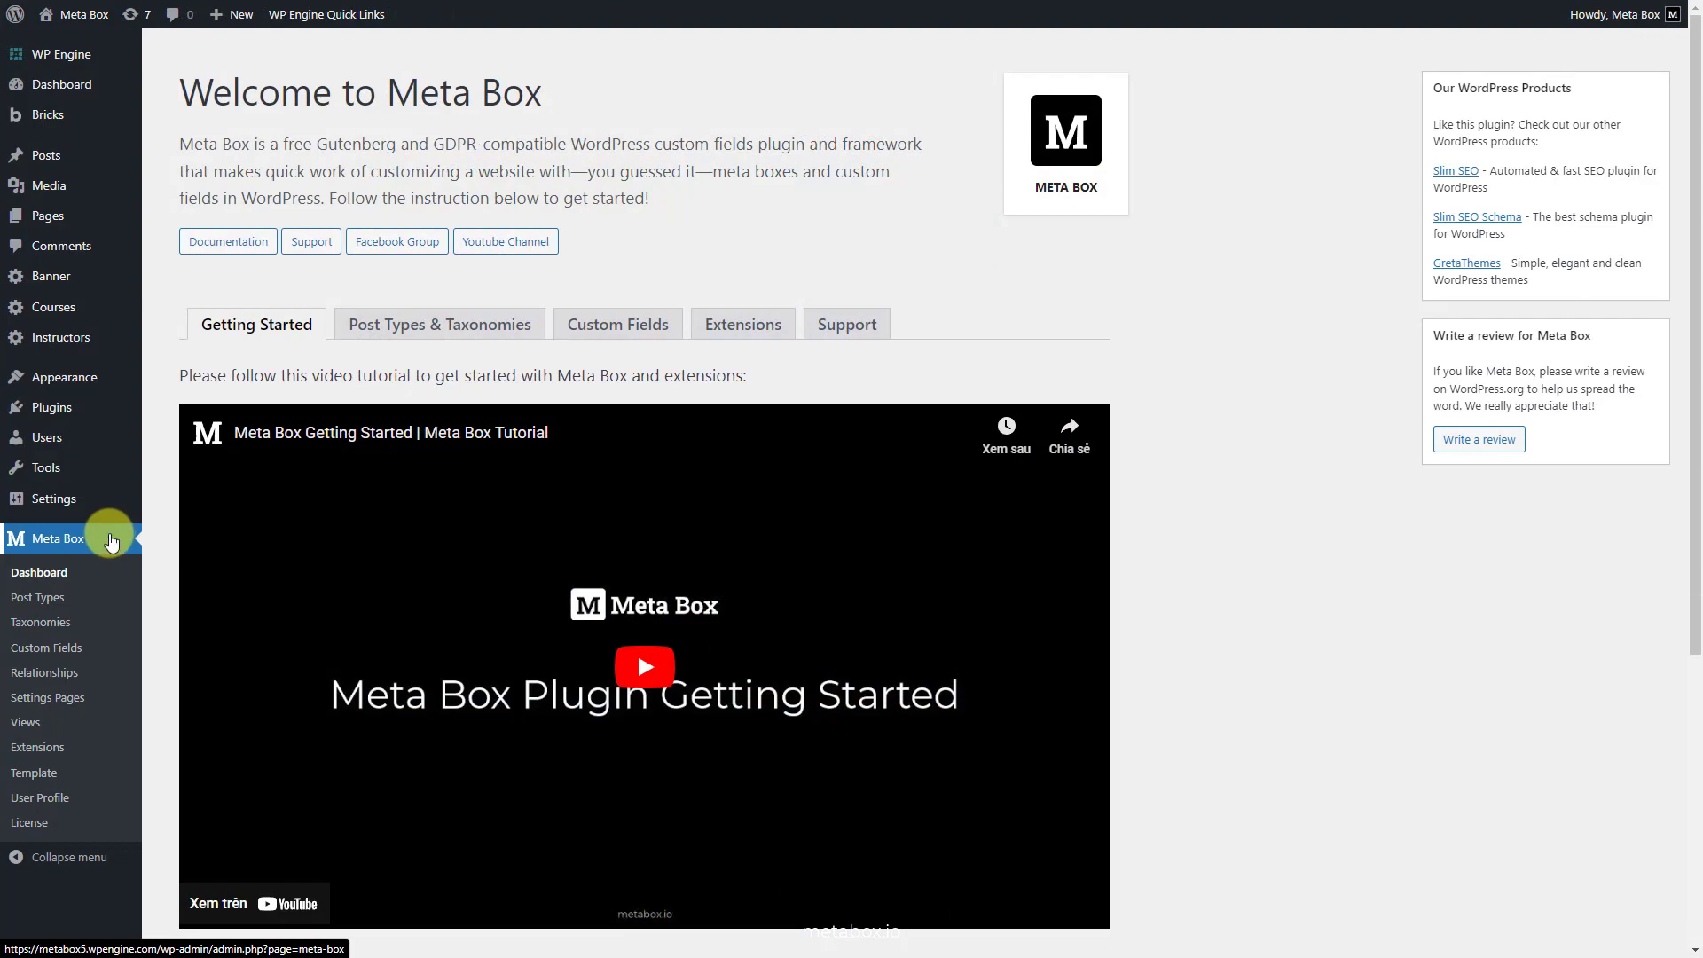
pyautogui.moveTo(84, 229)
pyautogui.click(171, 241)
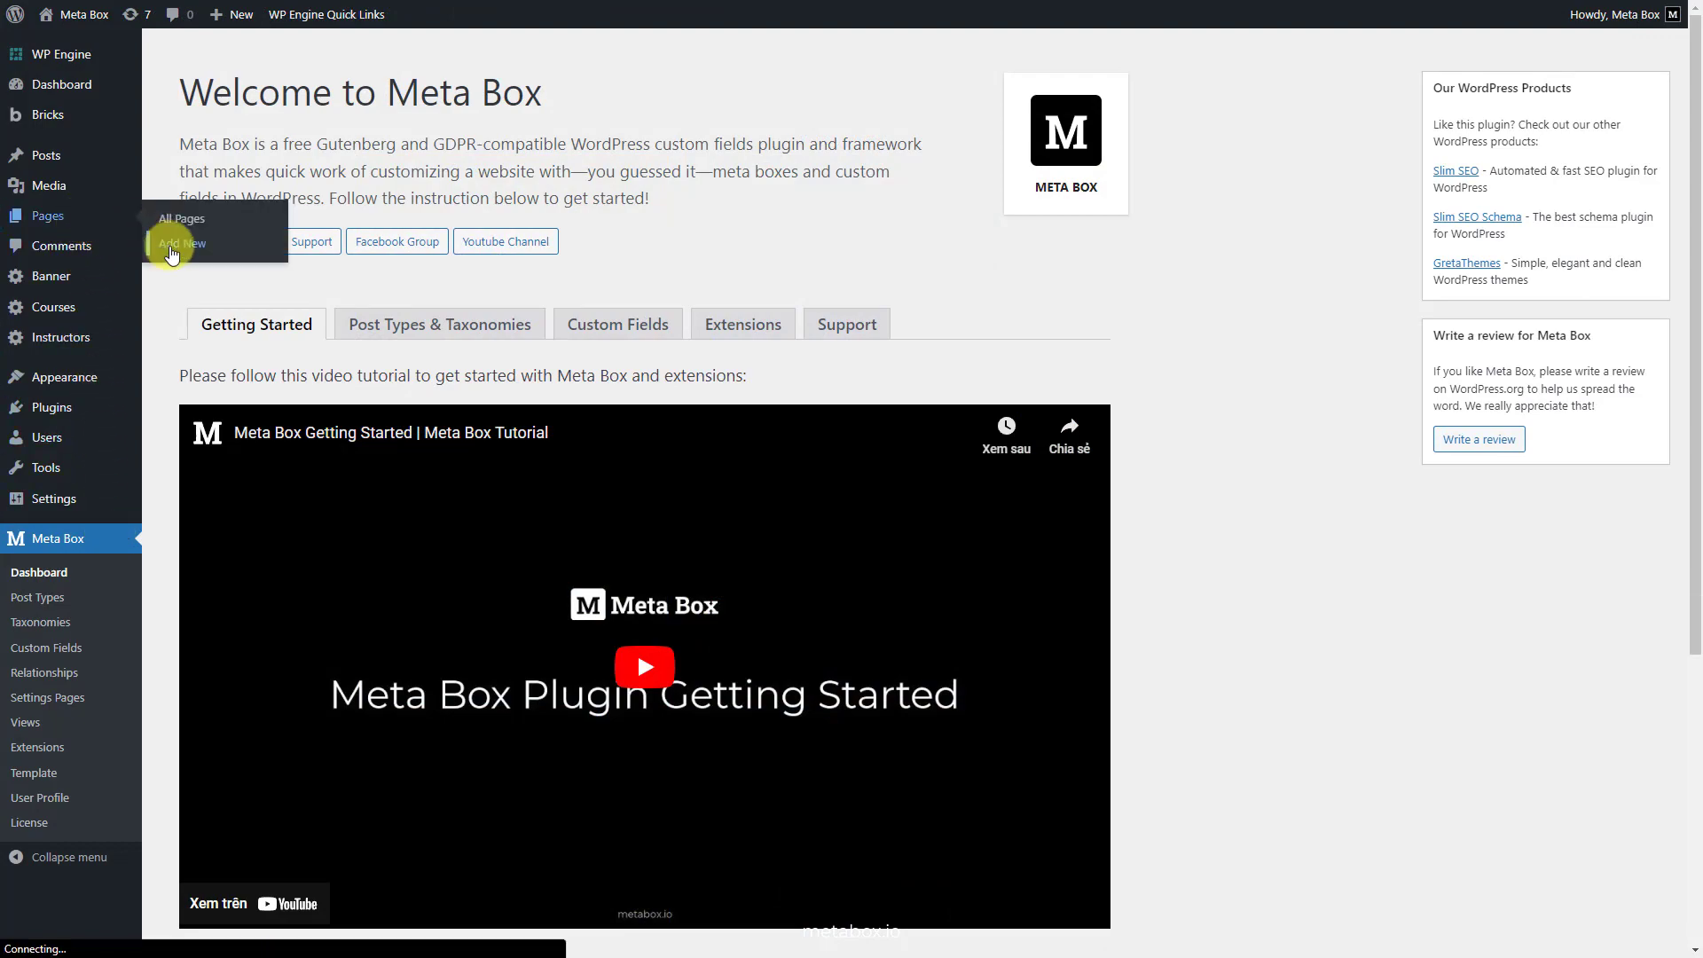
pyautogui.write('Courses')
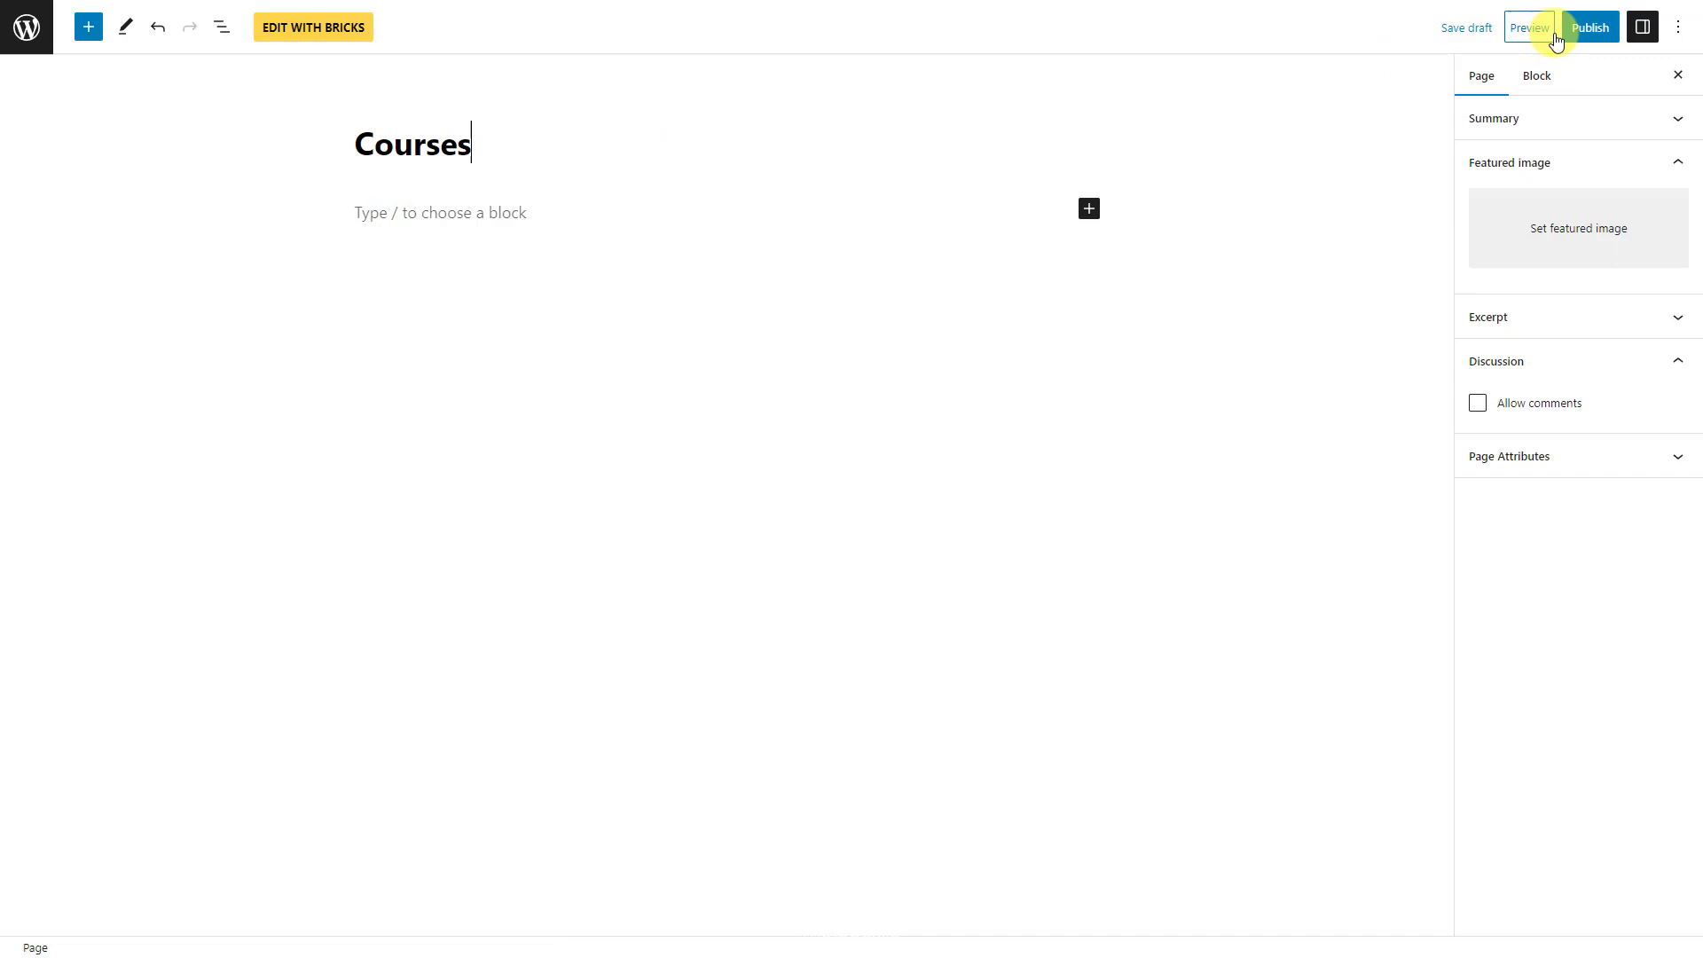
pyautogui.click(1583, 27)
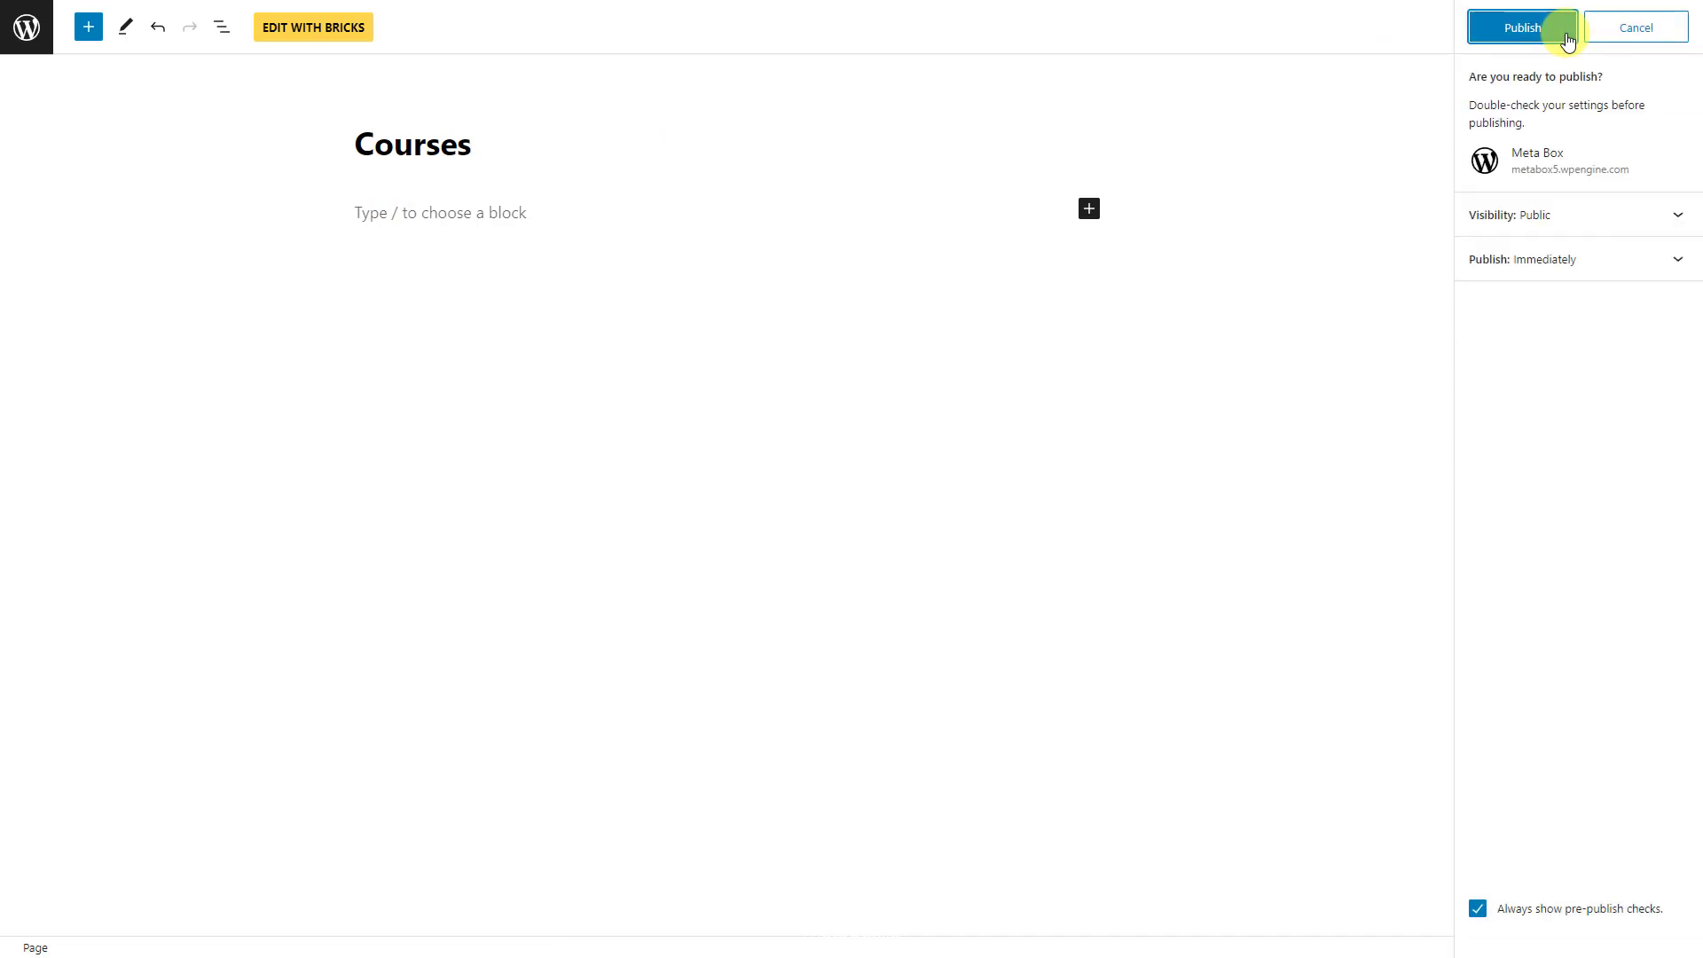
pyautogui.click(1563, 35)
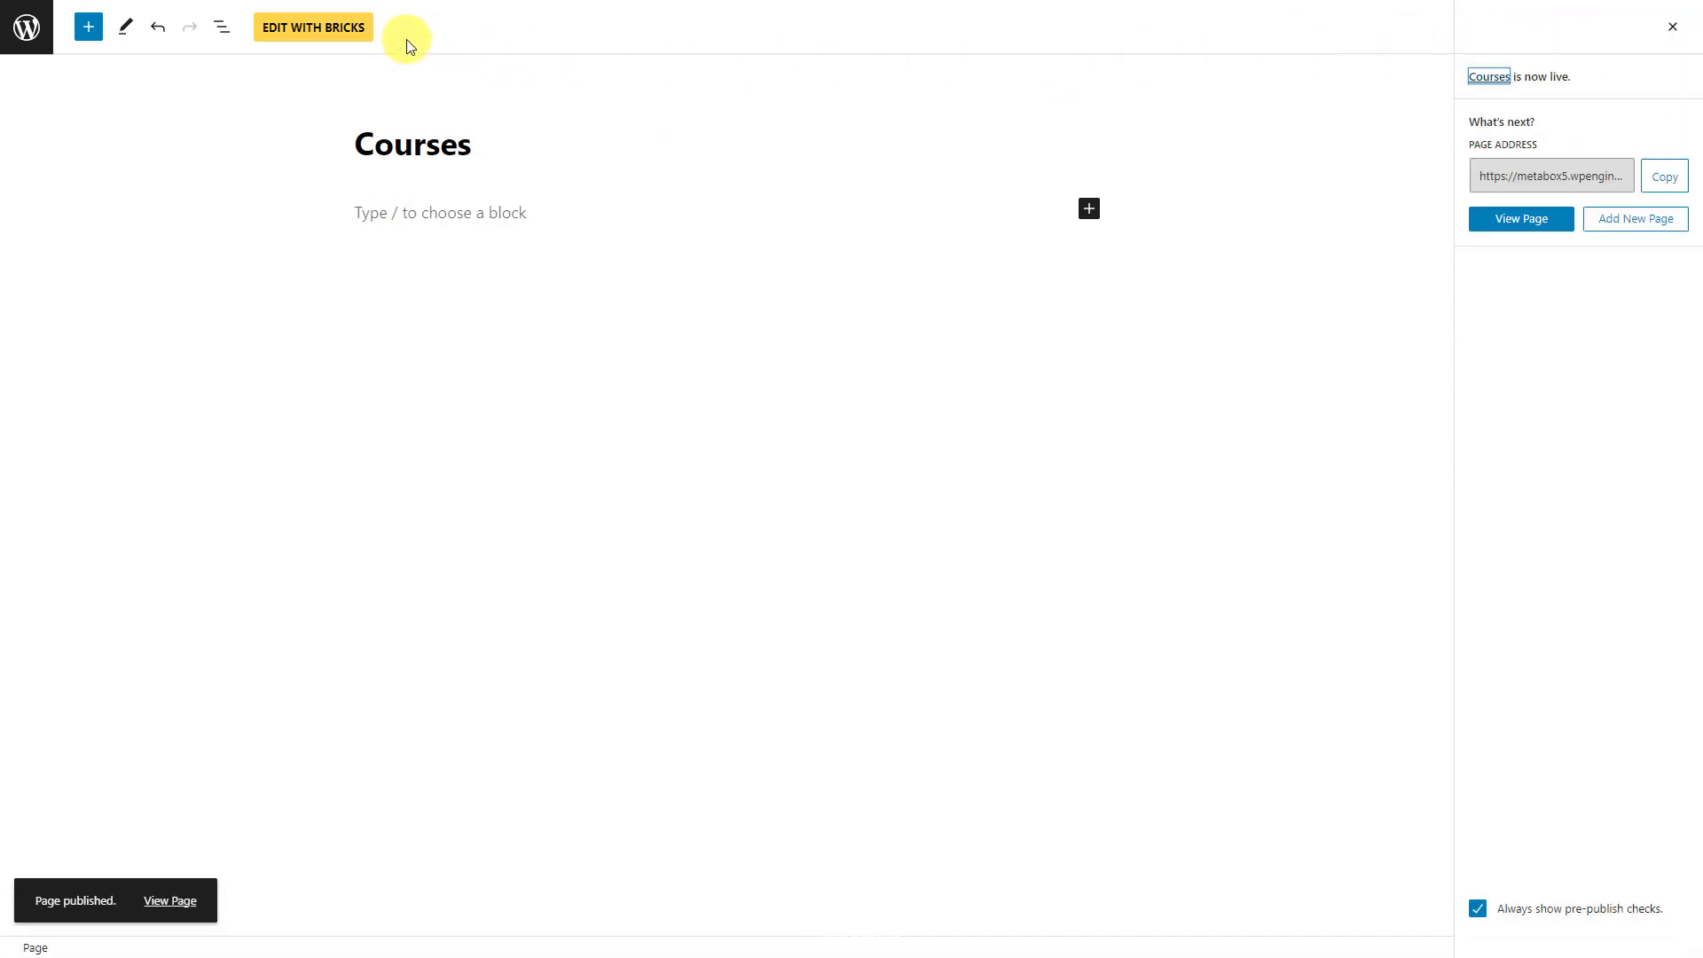
# Edit the Courses page with Bricks and add a Section with a Heading placed above its Container
pyautogui.click(353, 32)
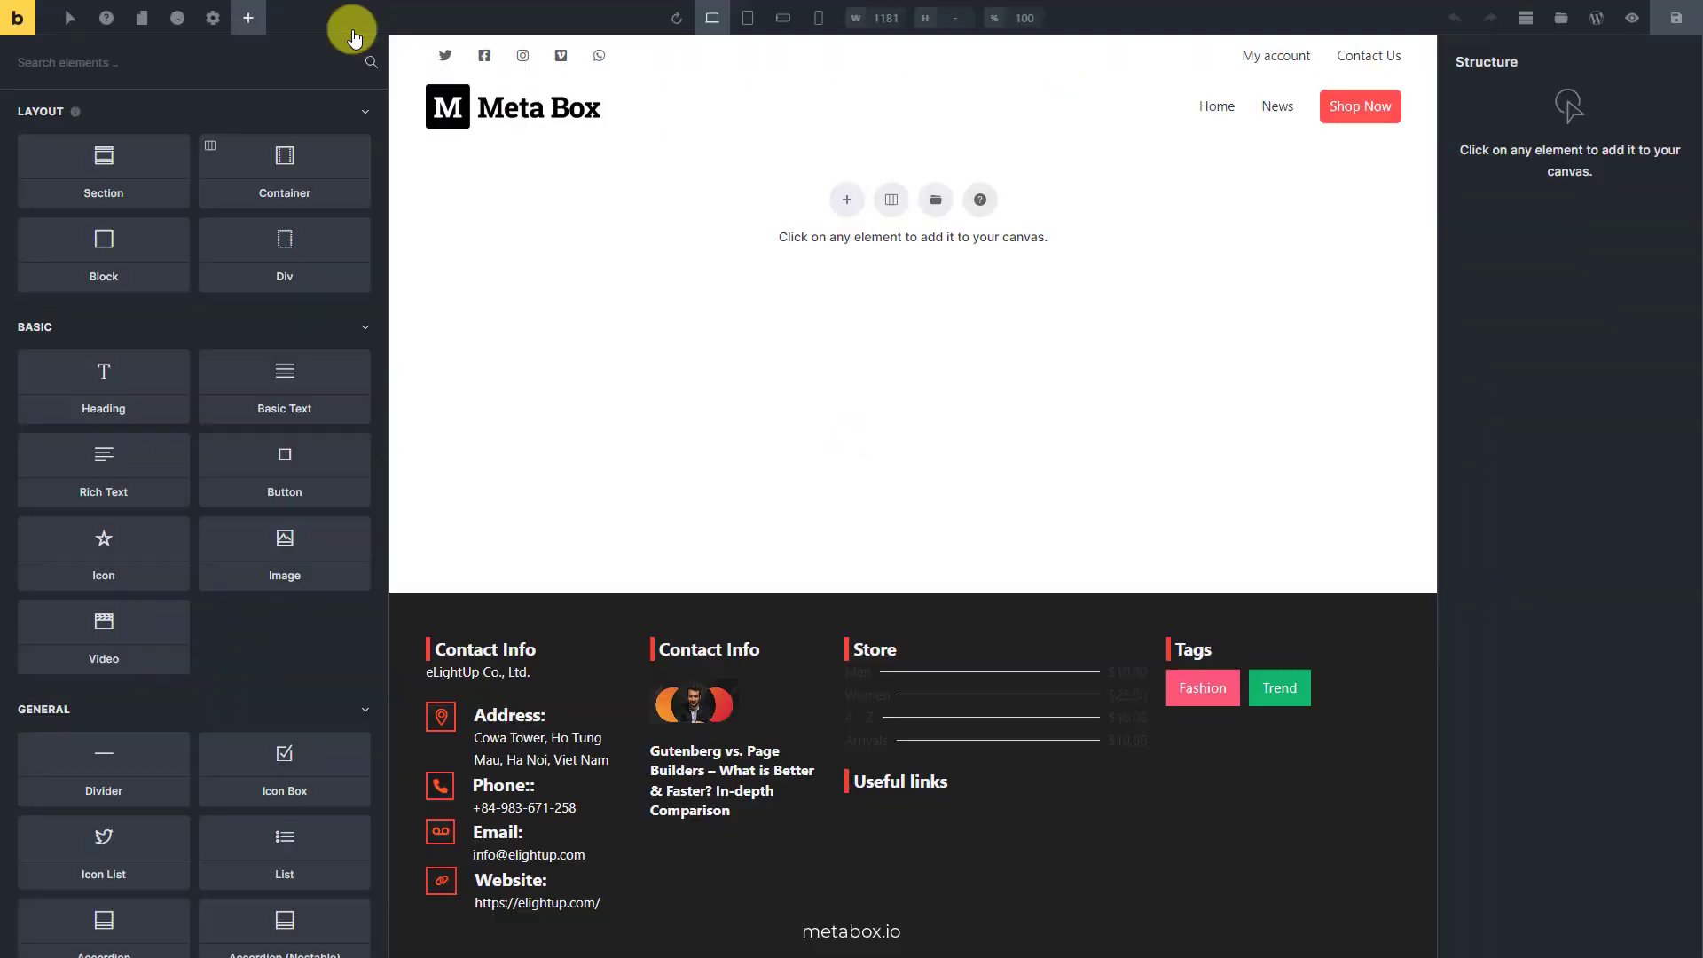
pyautogui.click(848, 201)
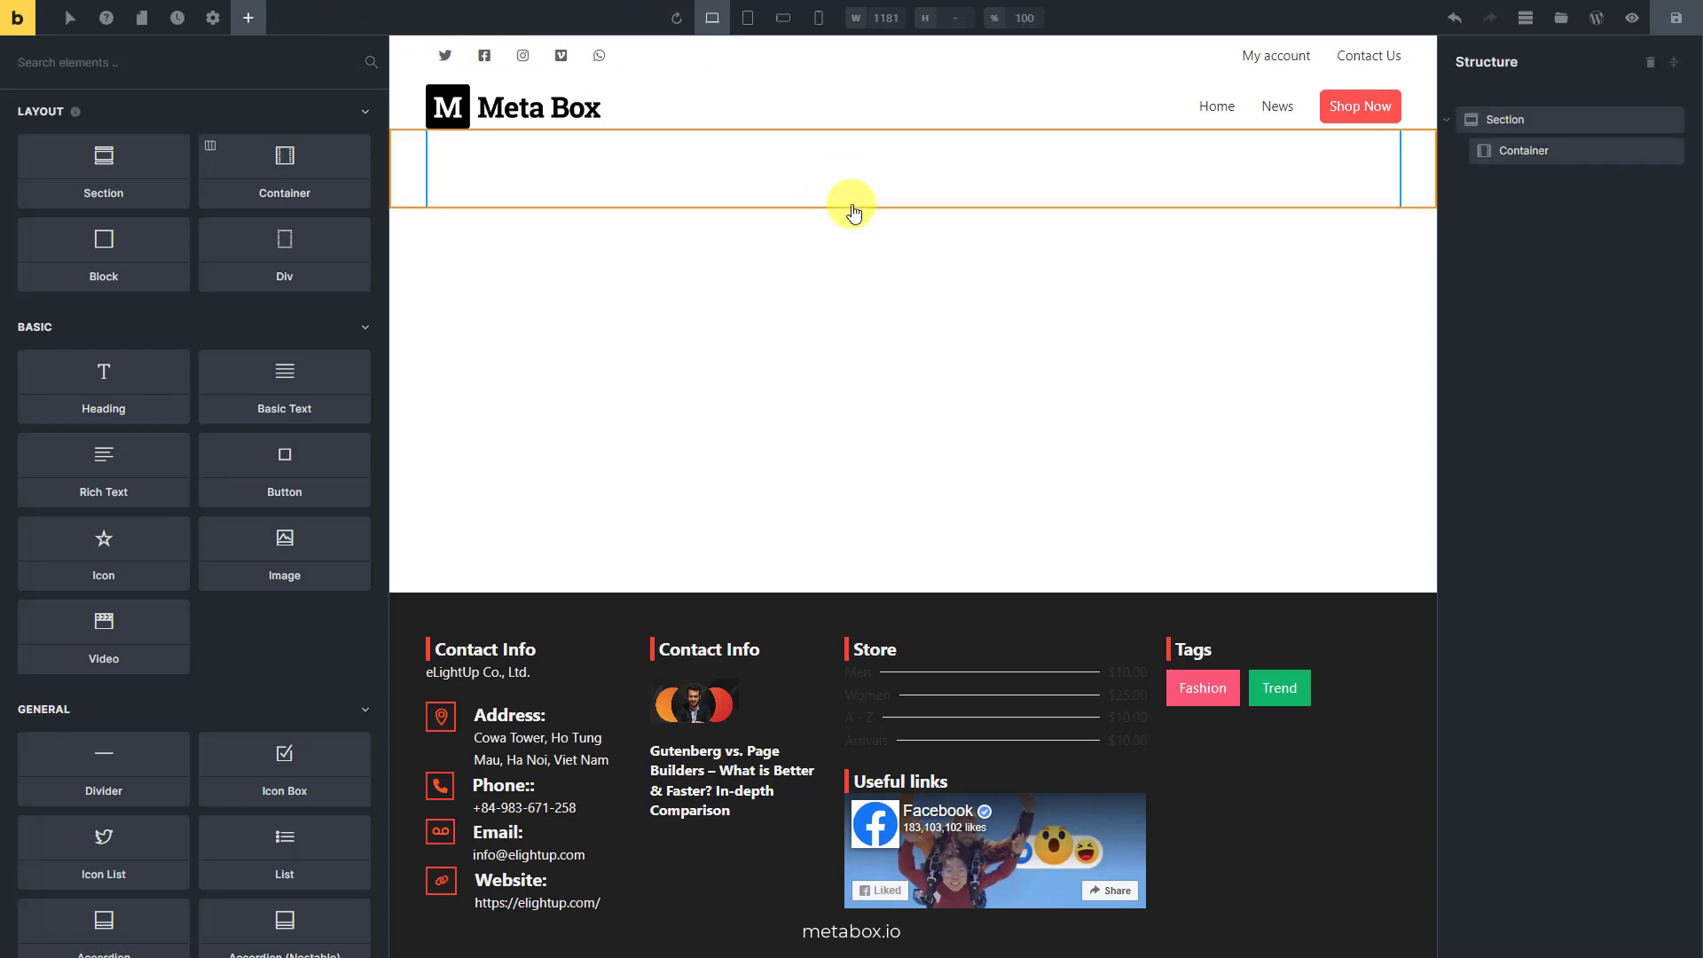
pyautogui.click(1508, 121)
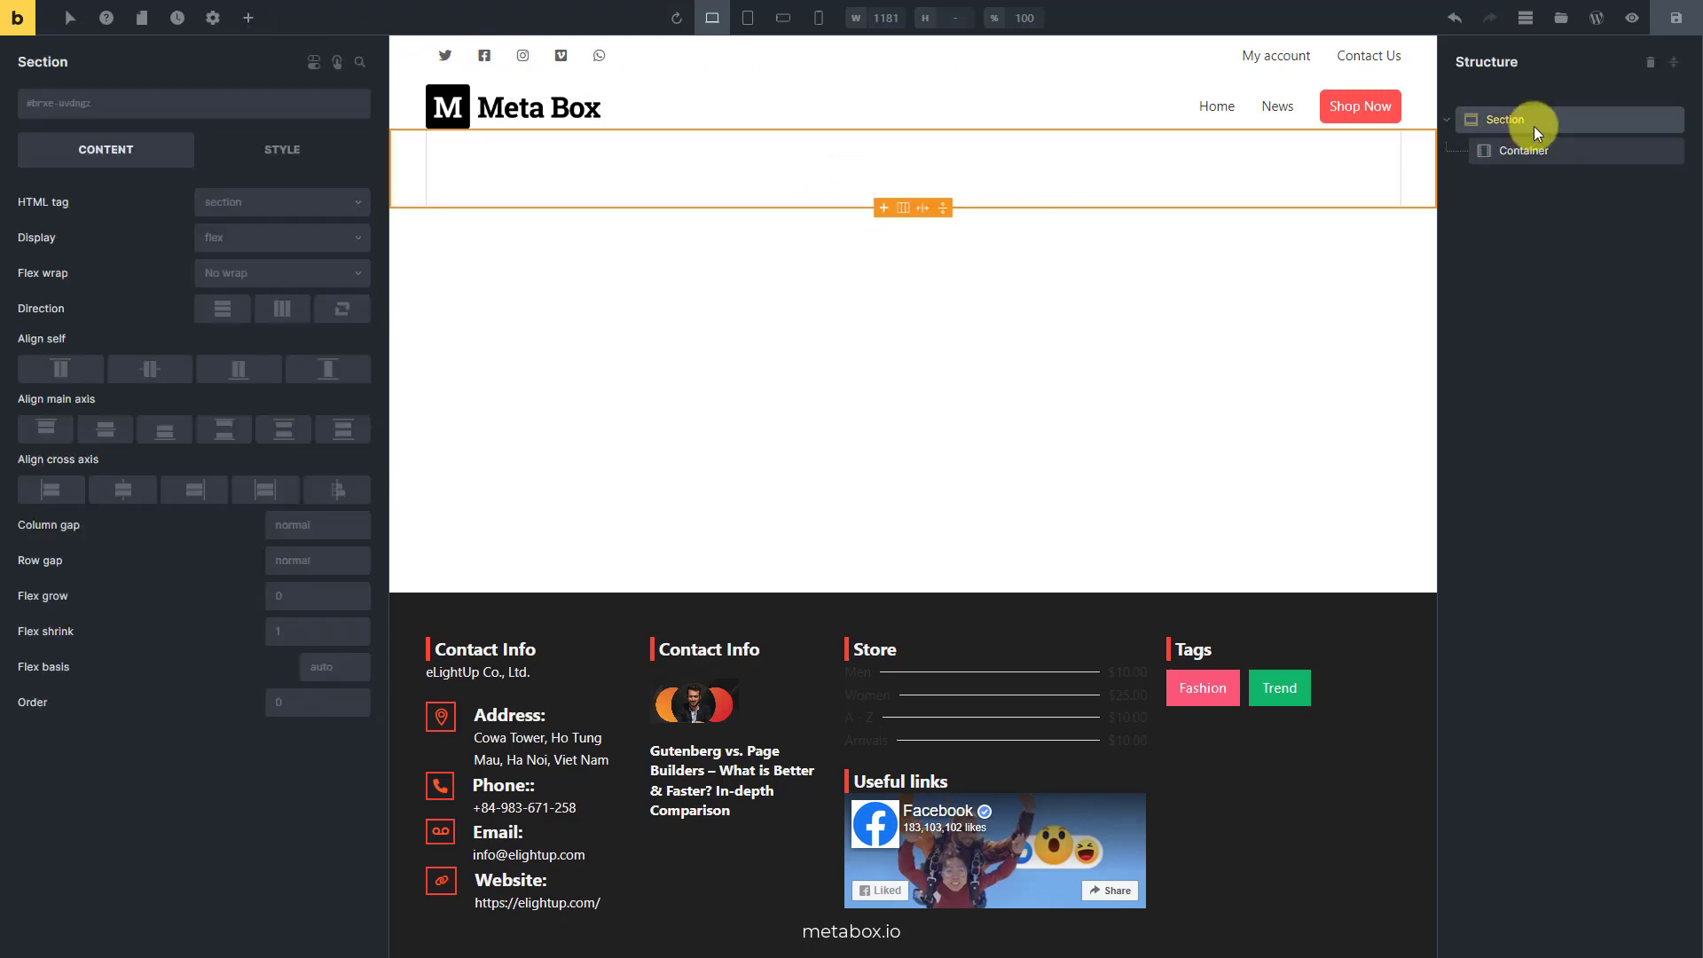
pyautogui.click(249, 19)
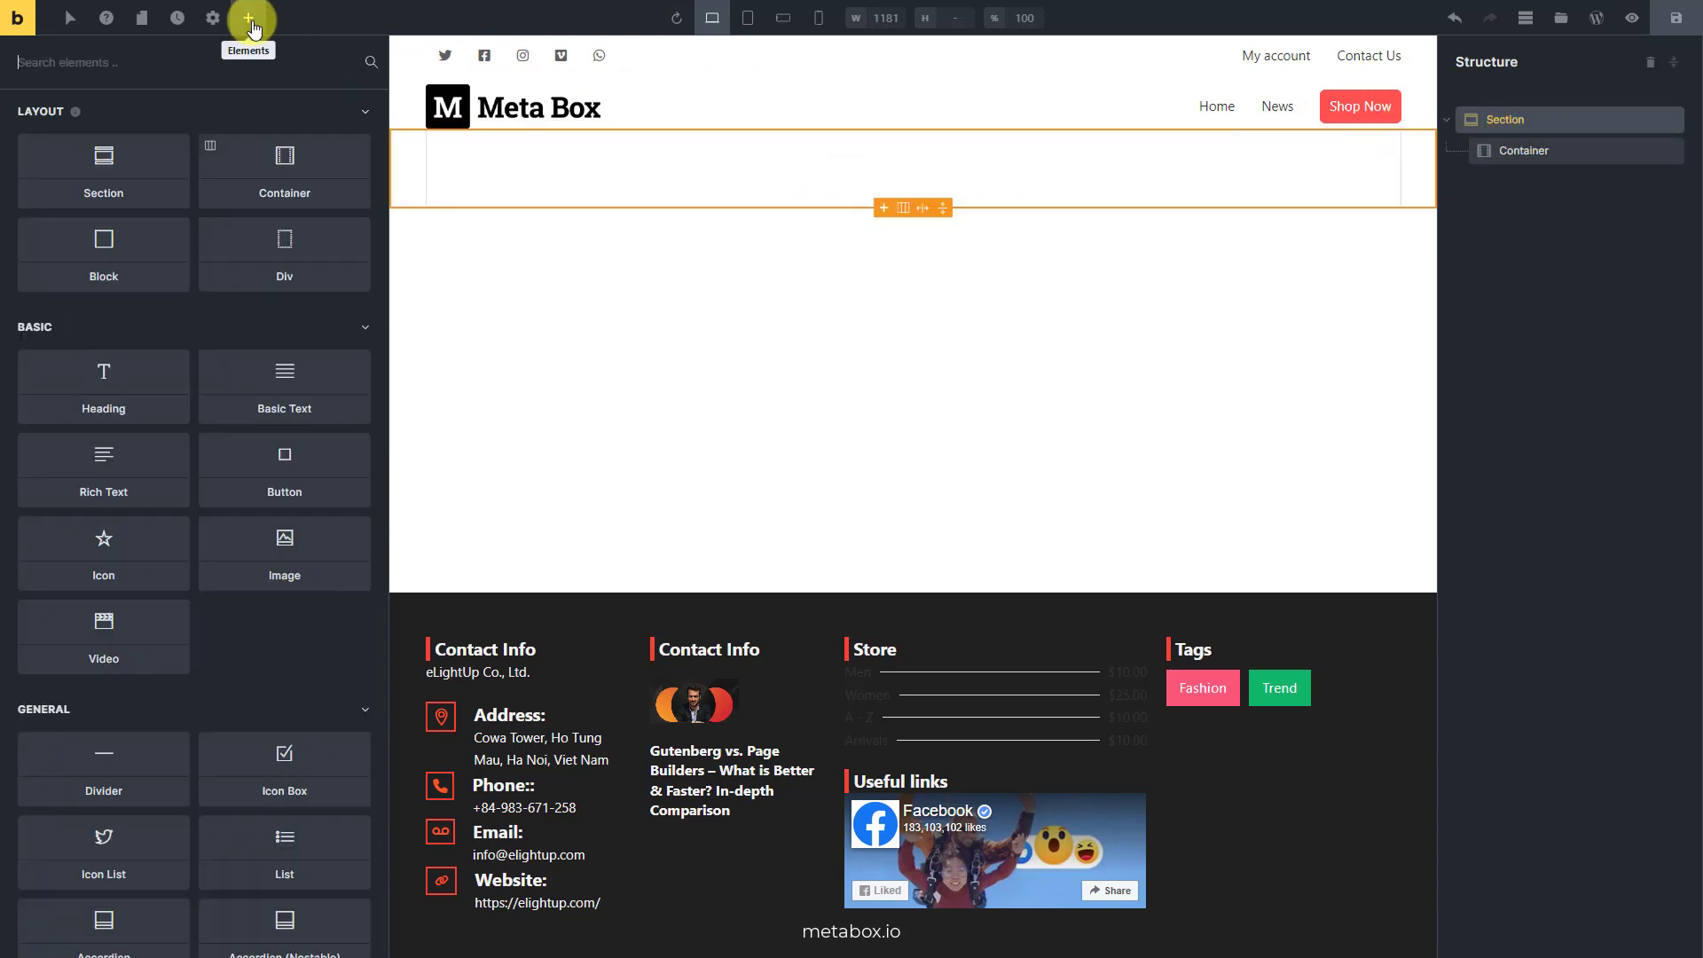
pyautogui.click(113, 363)
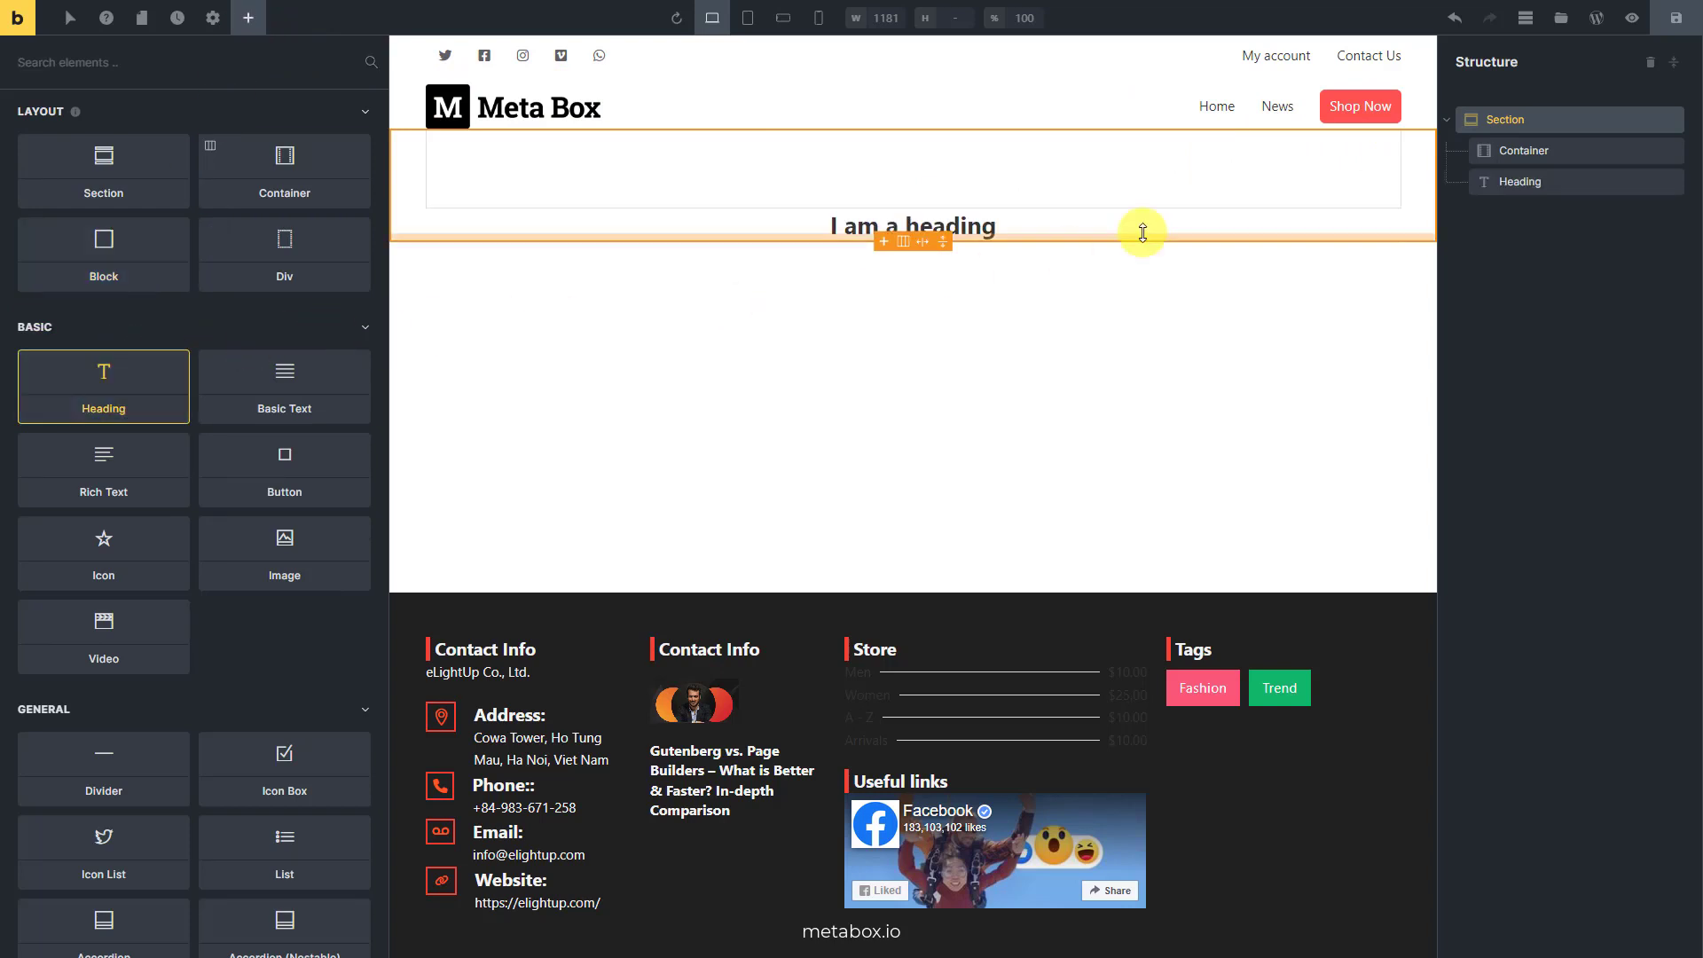
pyautogui.moveTo(1499, 183); pyautogui.dragTo(1486, 142)
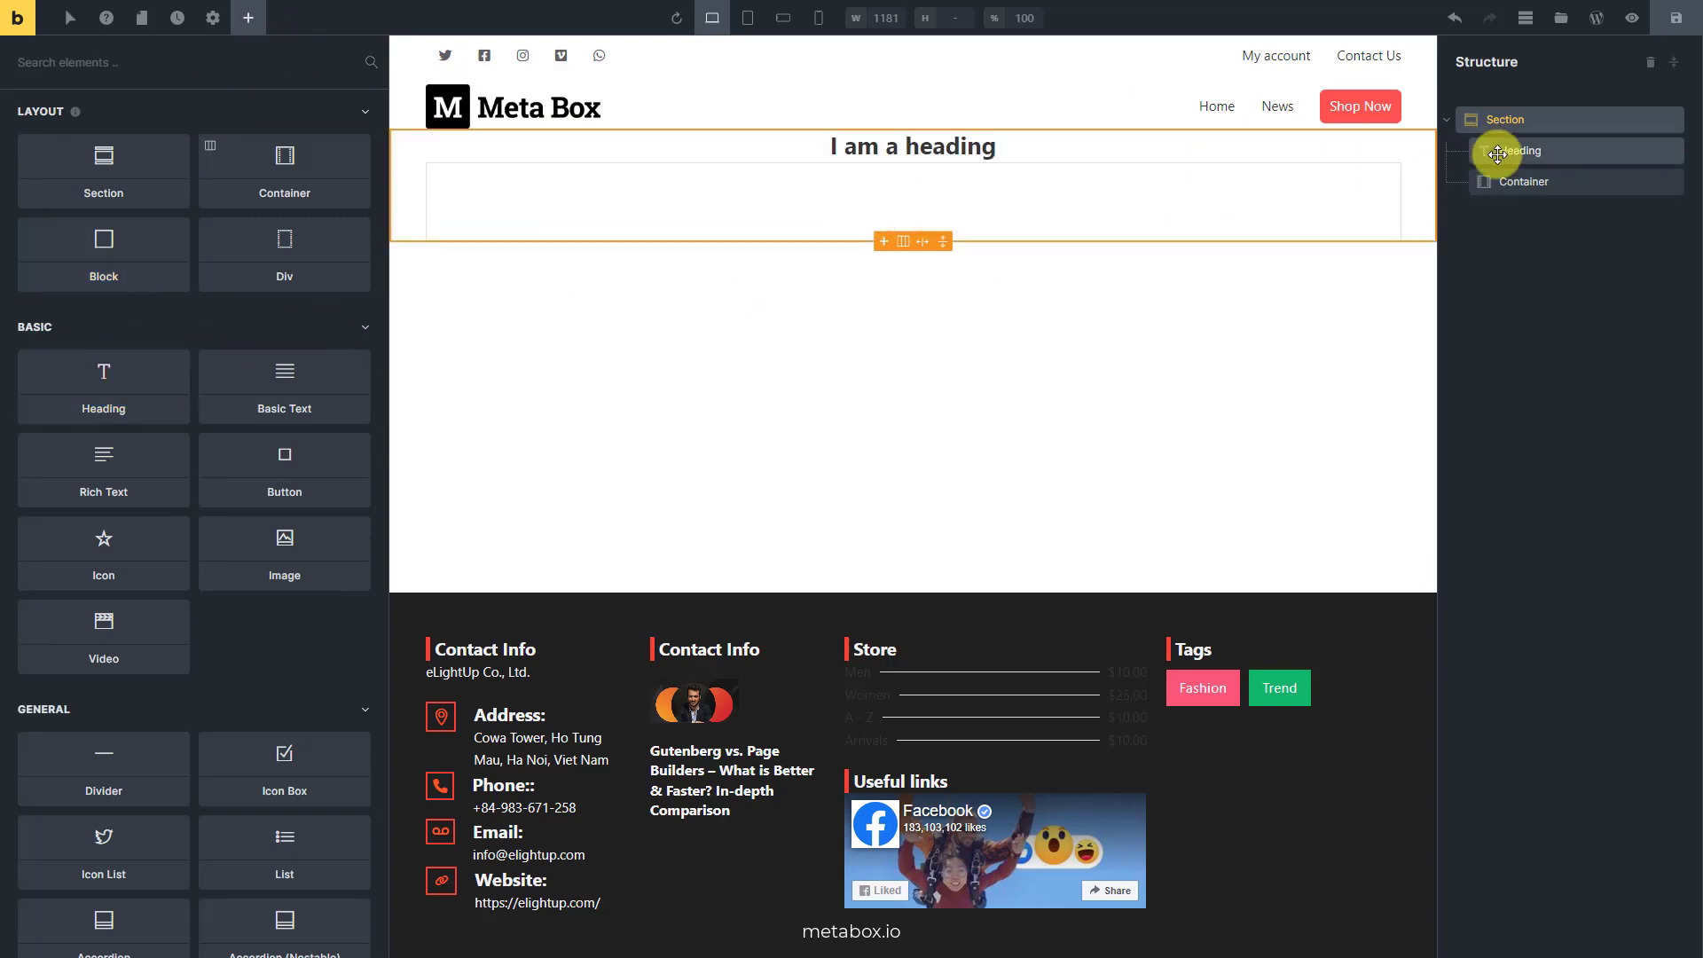
# Change the Heading's text to "Courses"
pyautogui.click(1499, 153)
pyautogui.moveTo(155, 202); pyautogui.dragTo(13, 223)
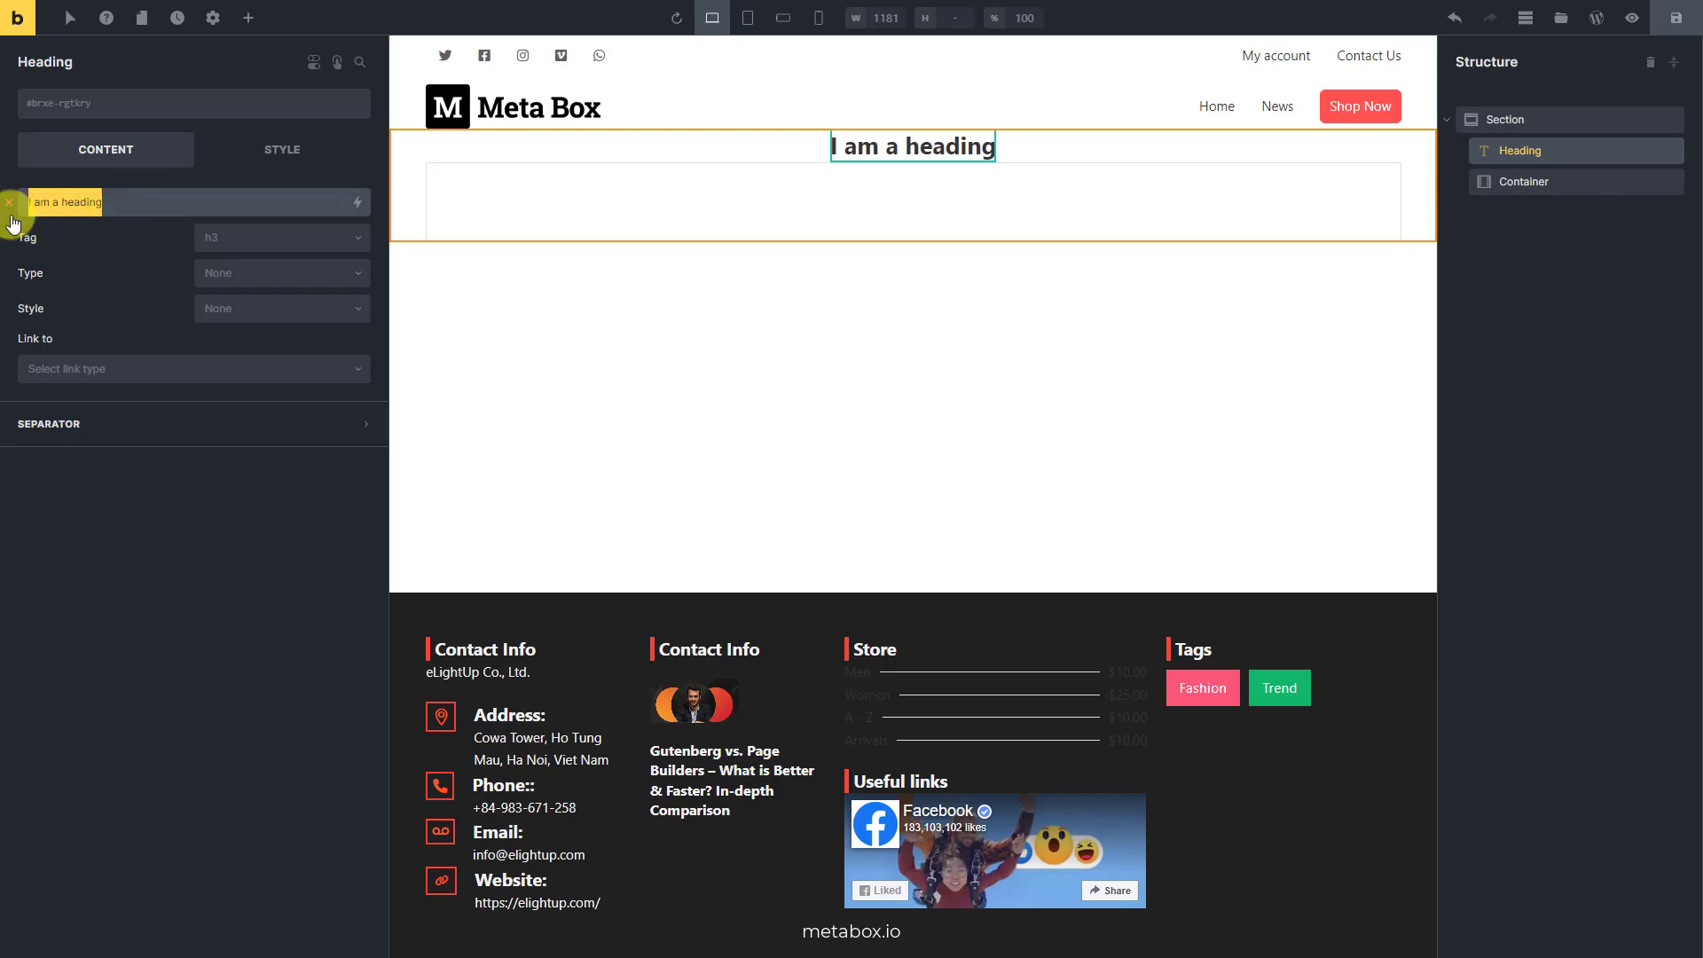
pyautogui.press('BackSpace')
pyautogui.write('Courses')
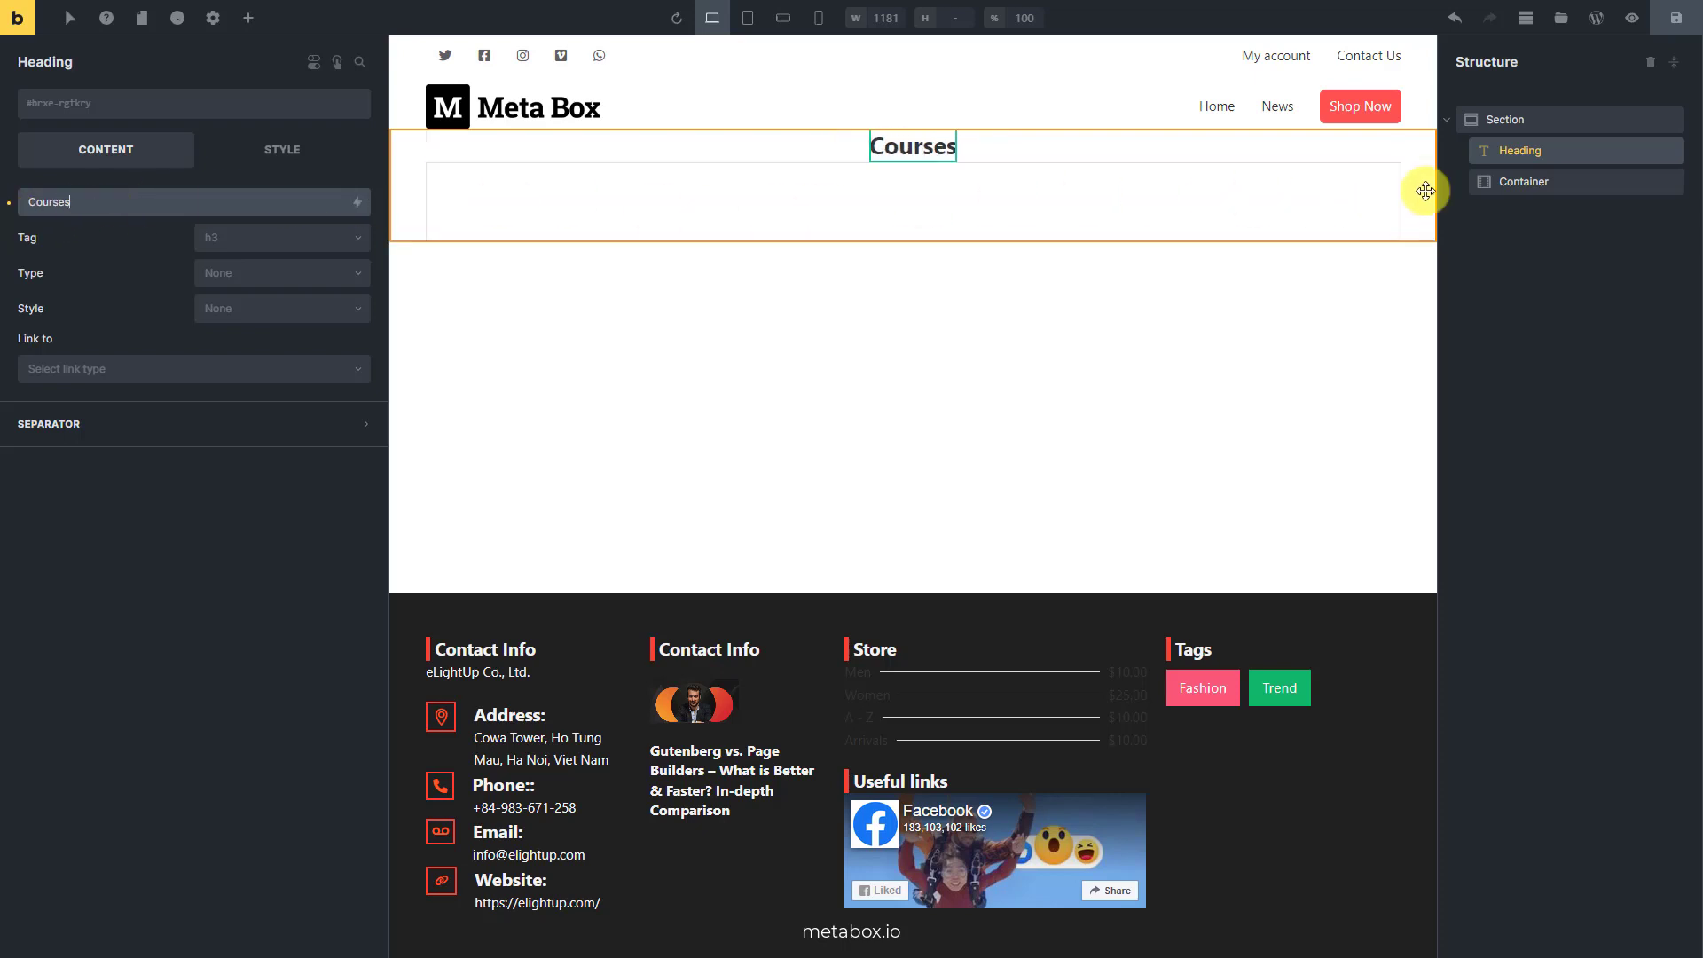
# Add a Div inside the Container below the Courses heading and enable its query loop
pyautogui.click(1502, 183)
pyautogui.click(249, 20)
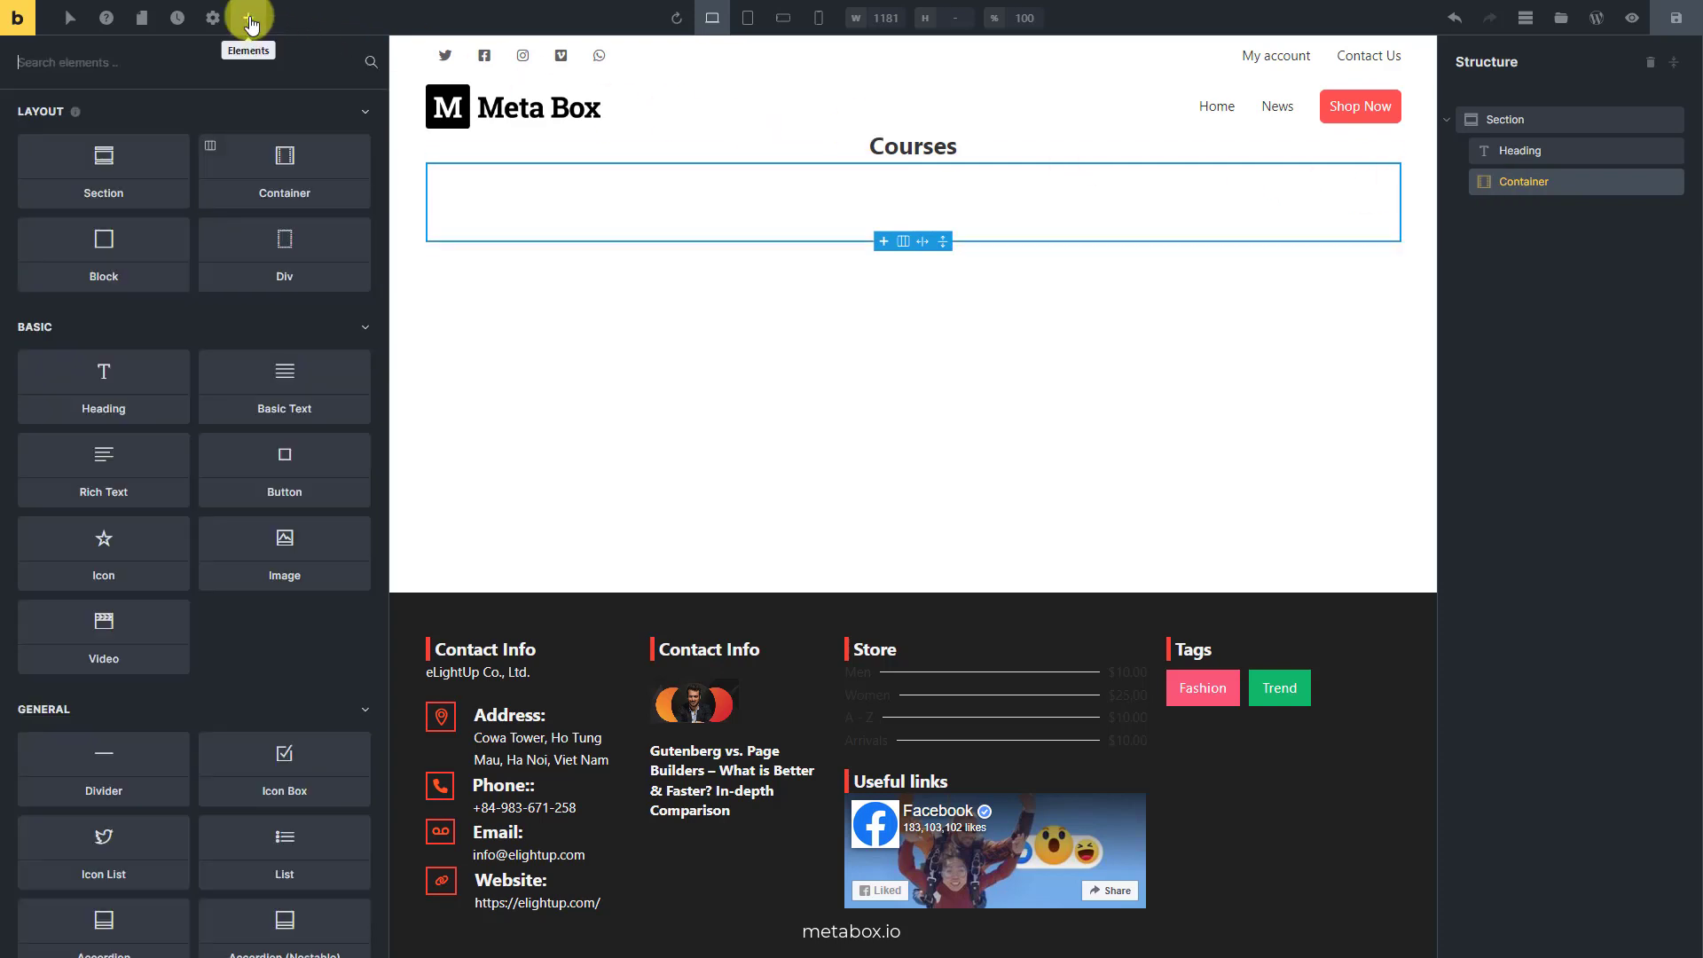
pyautogui.write('di')
pyautogui.click(151, 136)
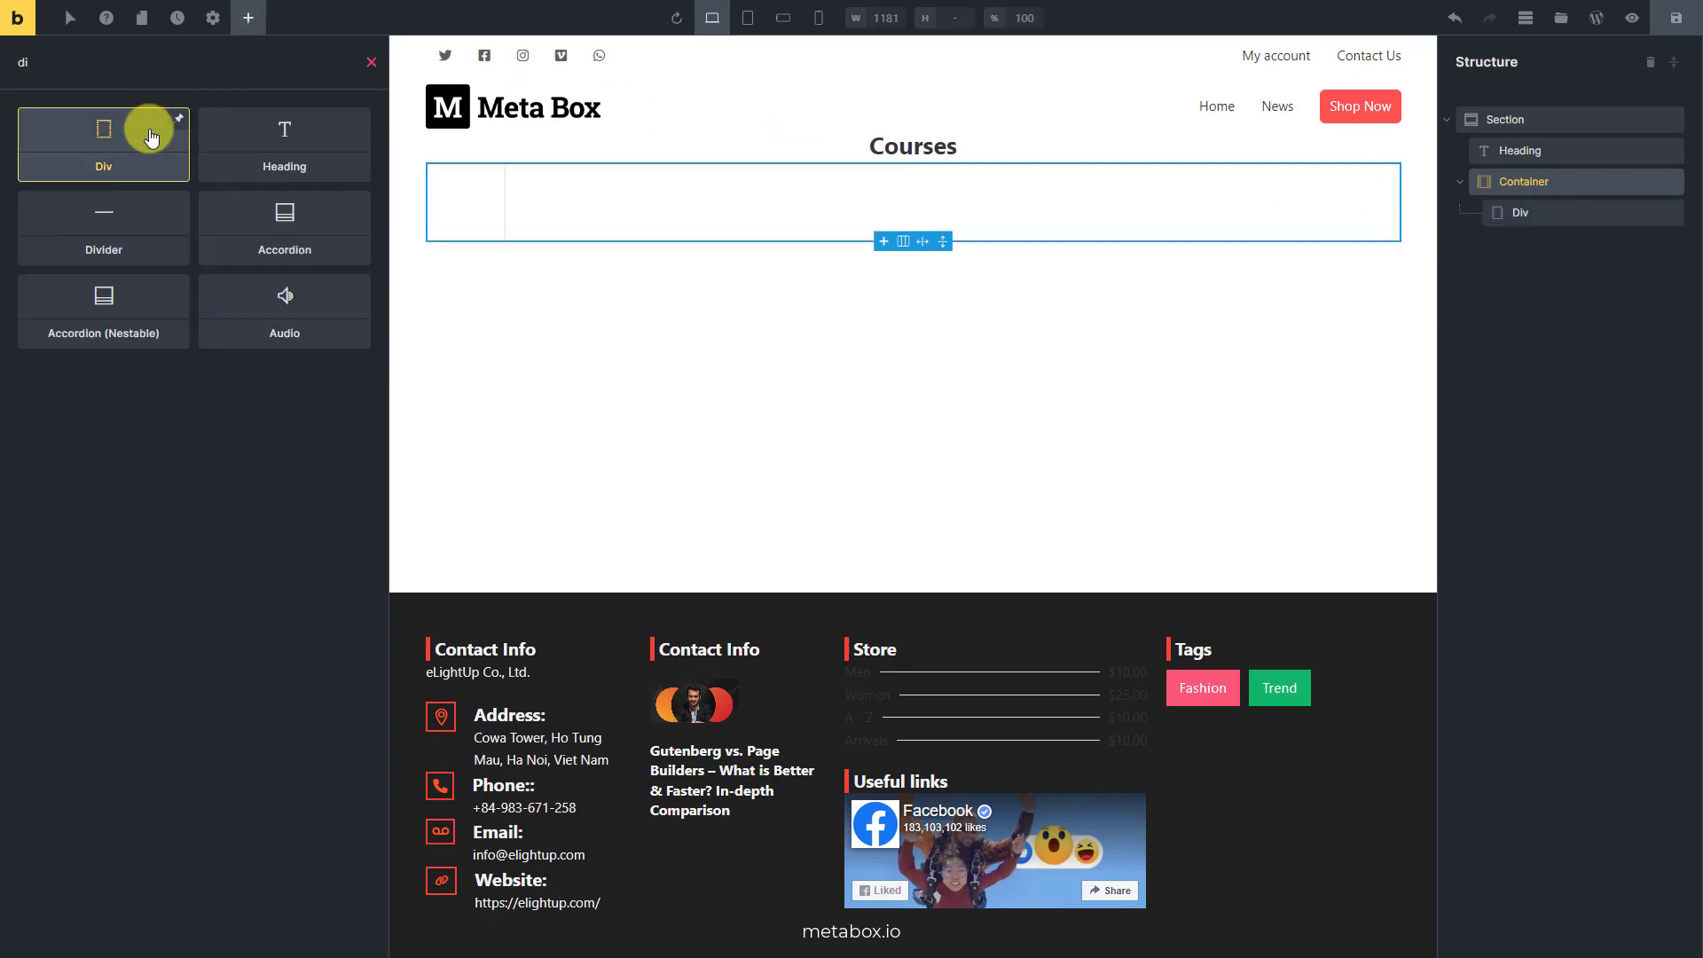
pyautogui.click(1519, 214)
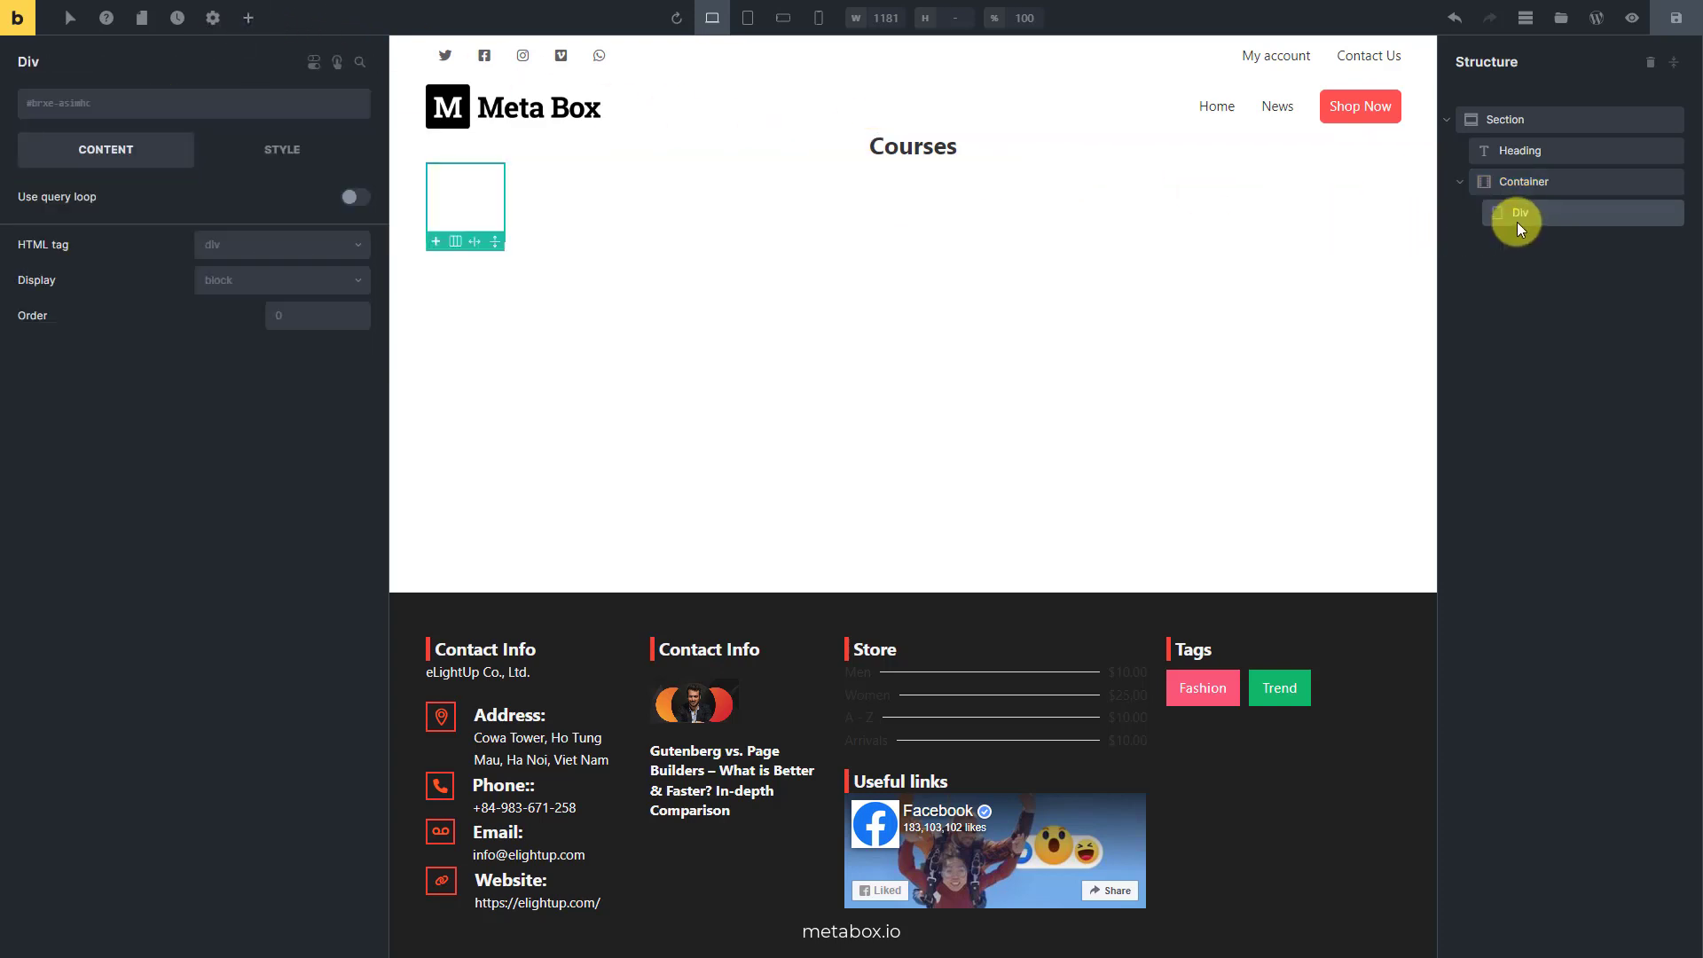
pyautogui.click(353, 197)
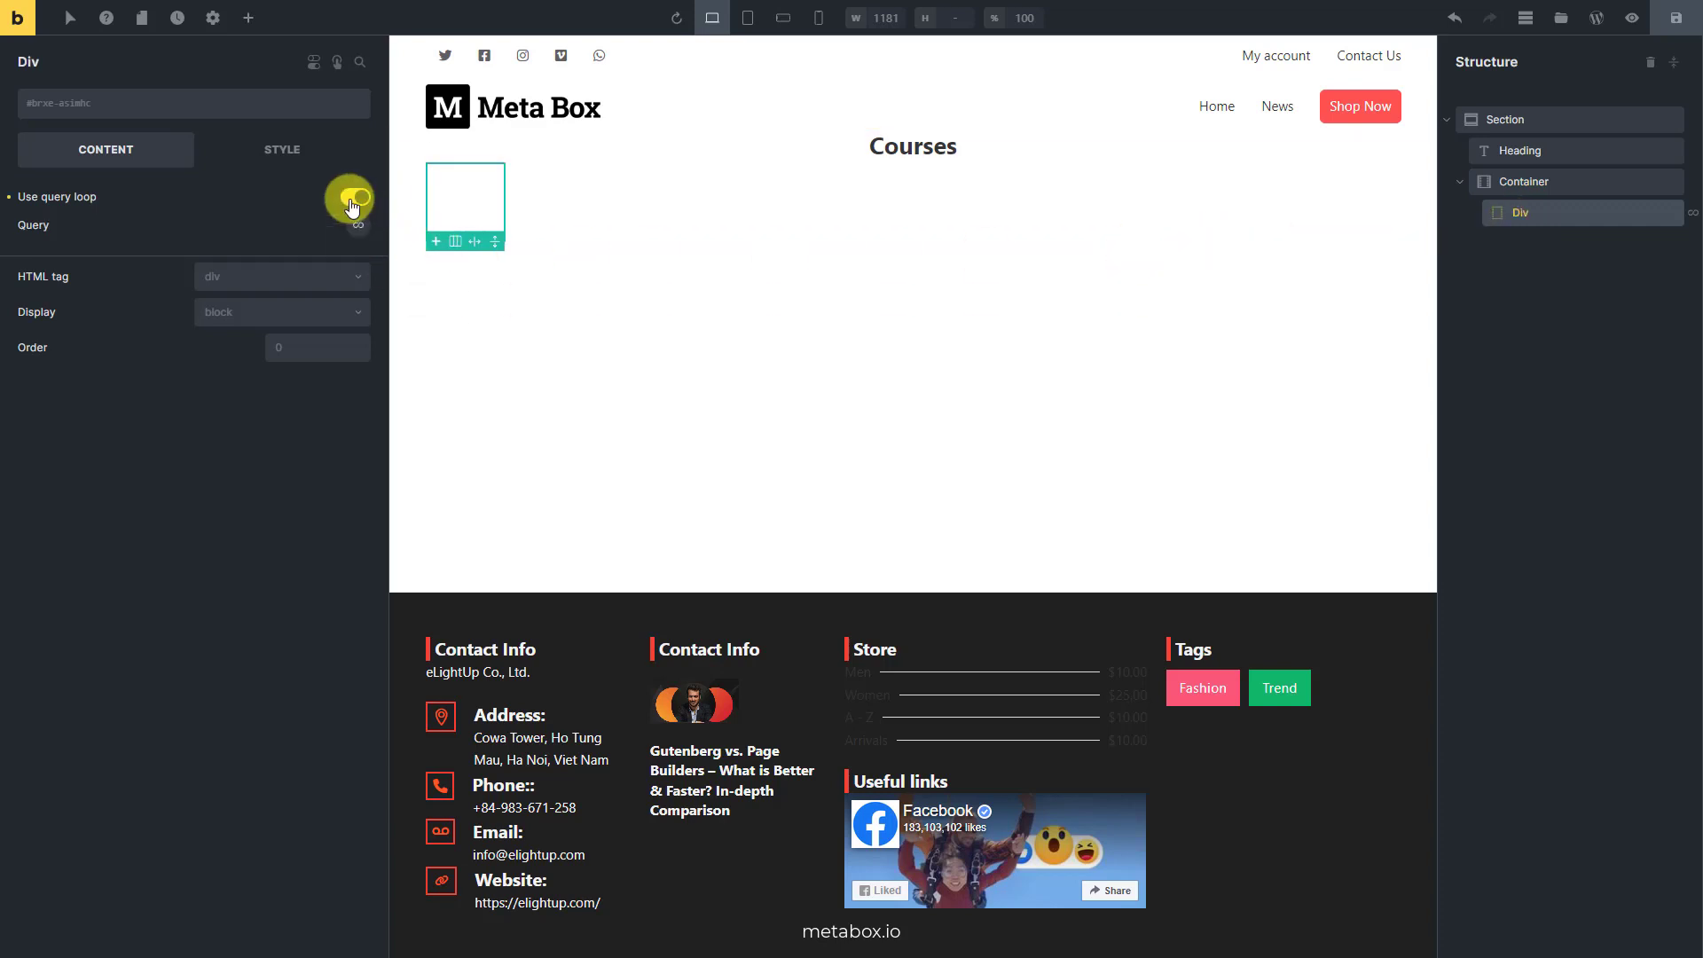
# Set the Div's query to type Posts, post type Courses, with 9 posts per page
pyautogui.click(359, 229)
pyautogui.click(341, 277)
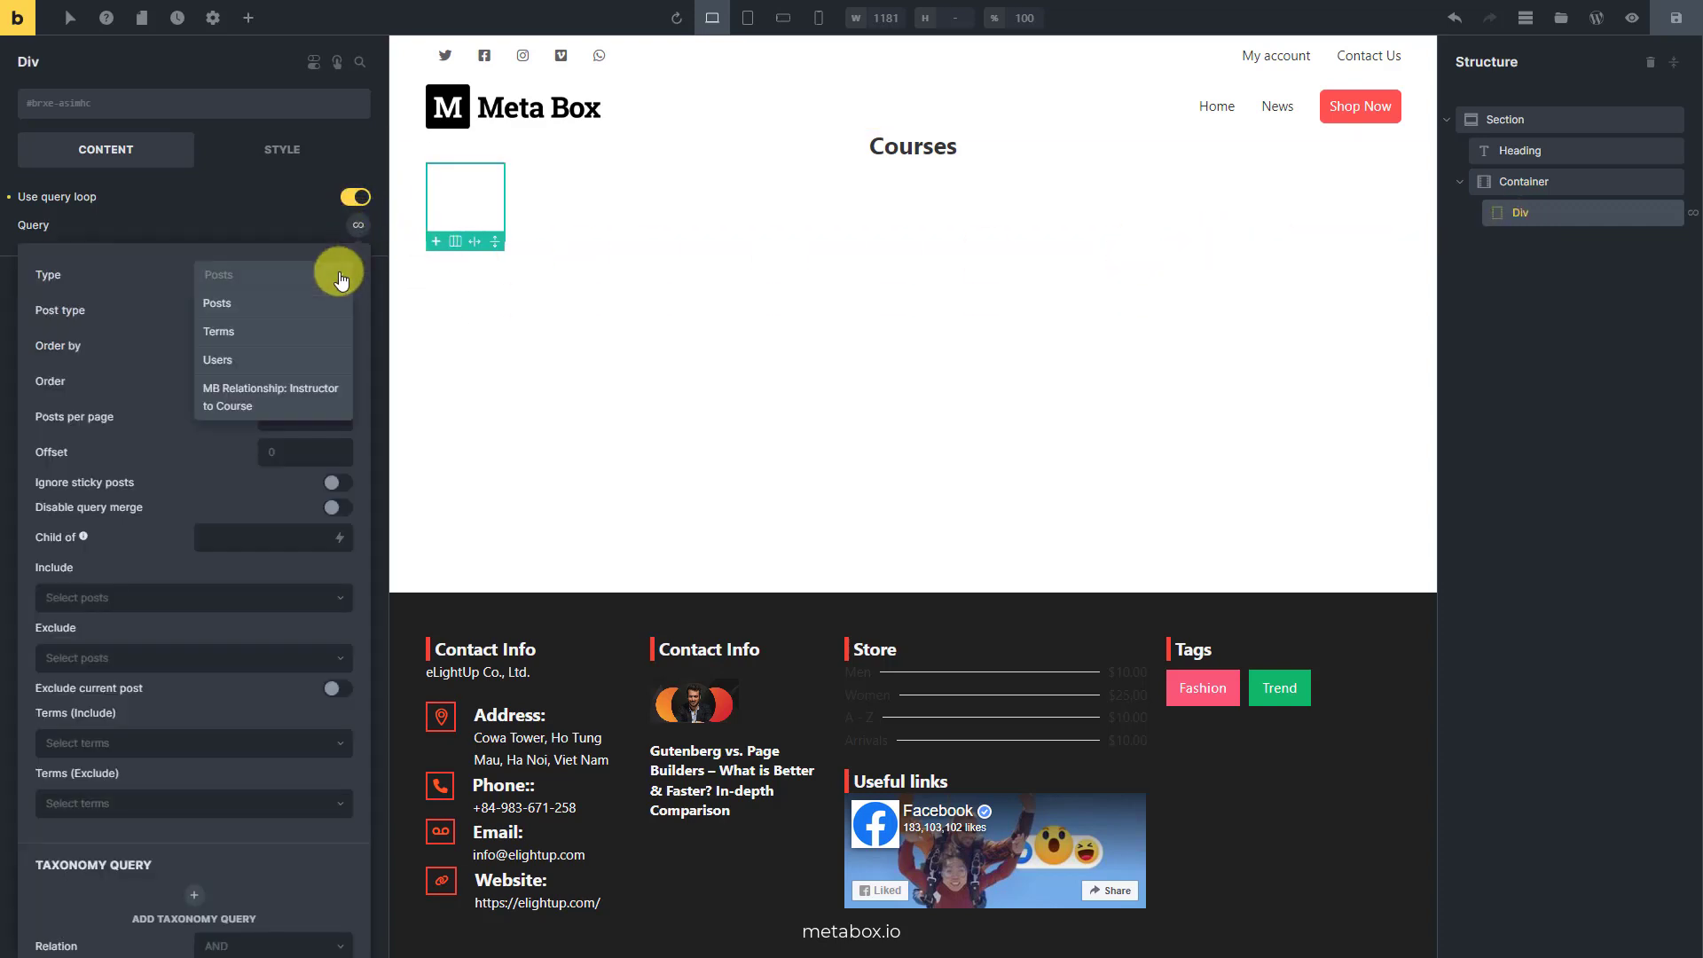
pyautogui.click(252, 306)
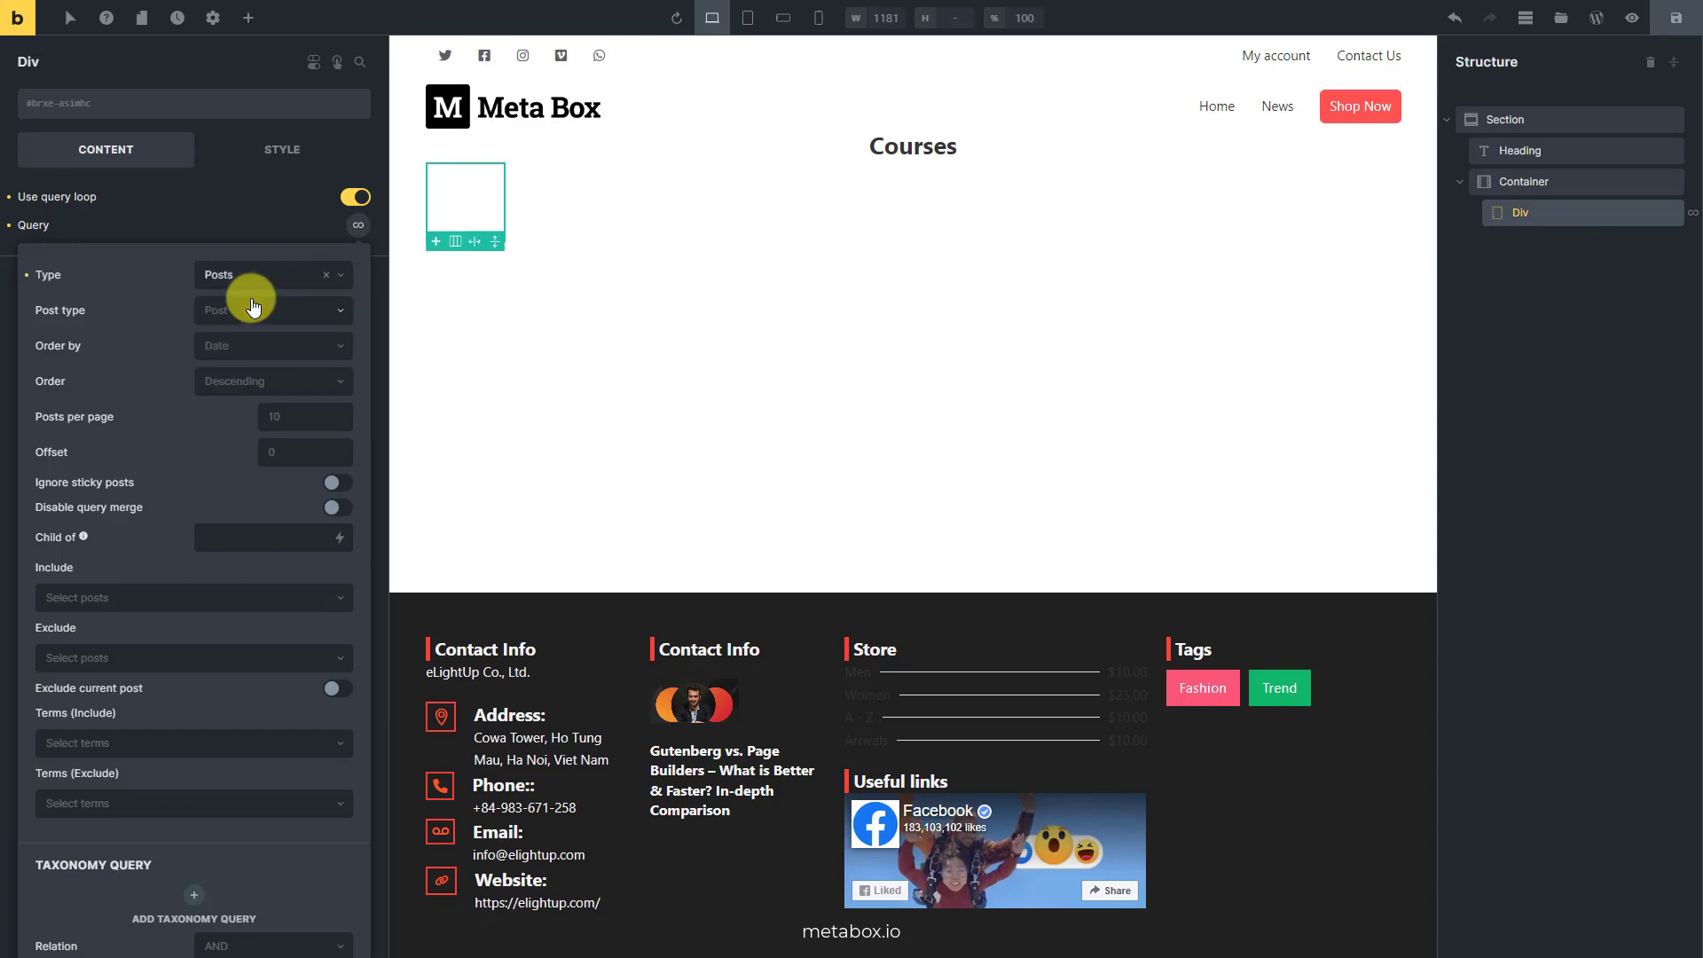
pyautogui.click(339, 314)
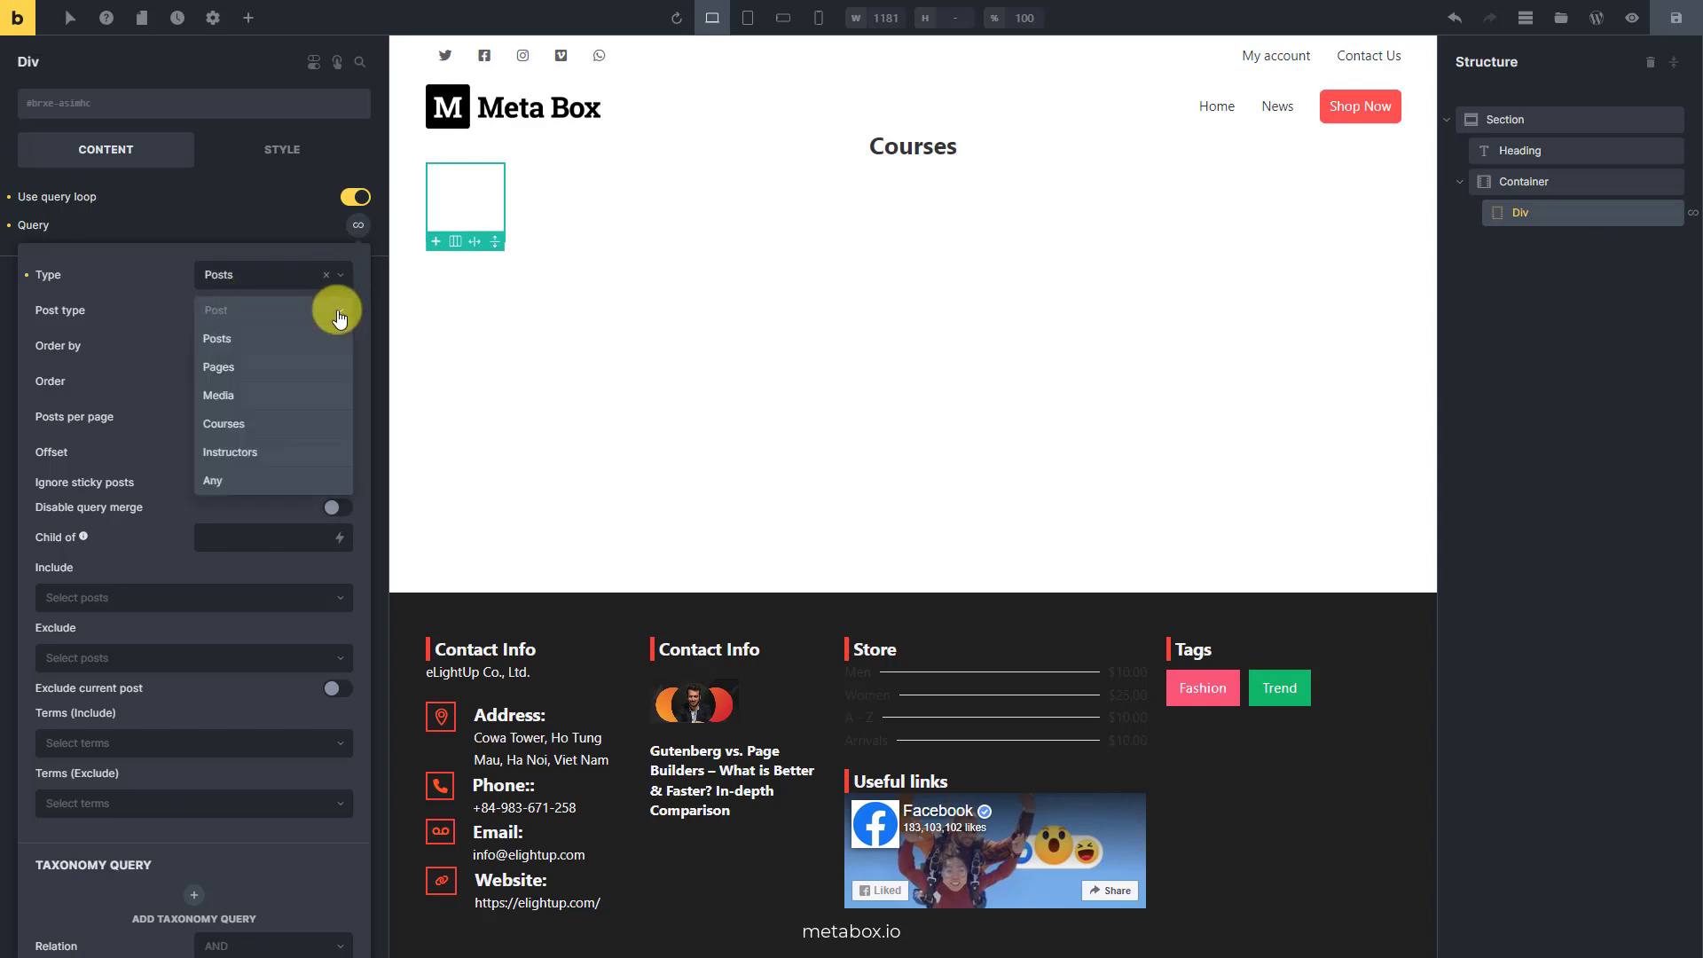
pyautogui.click(265, 429)
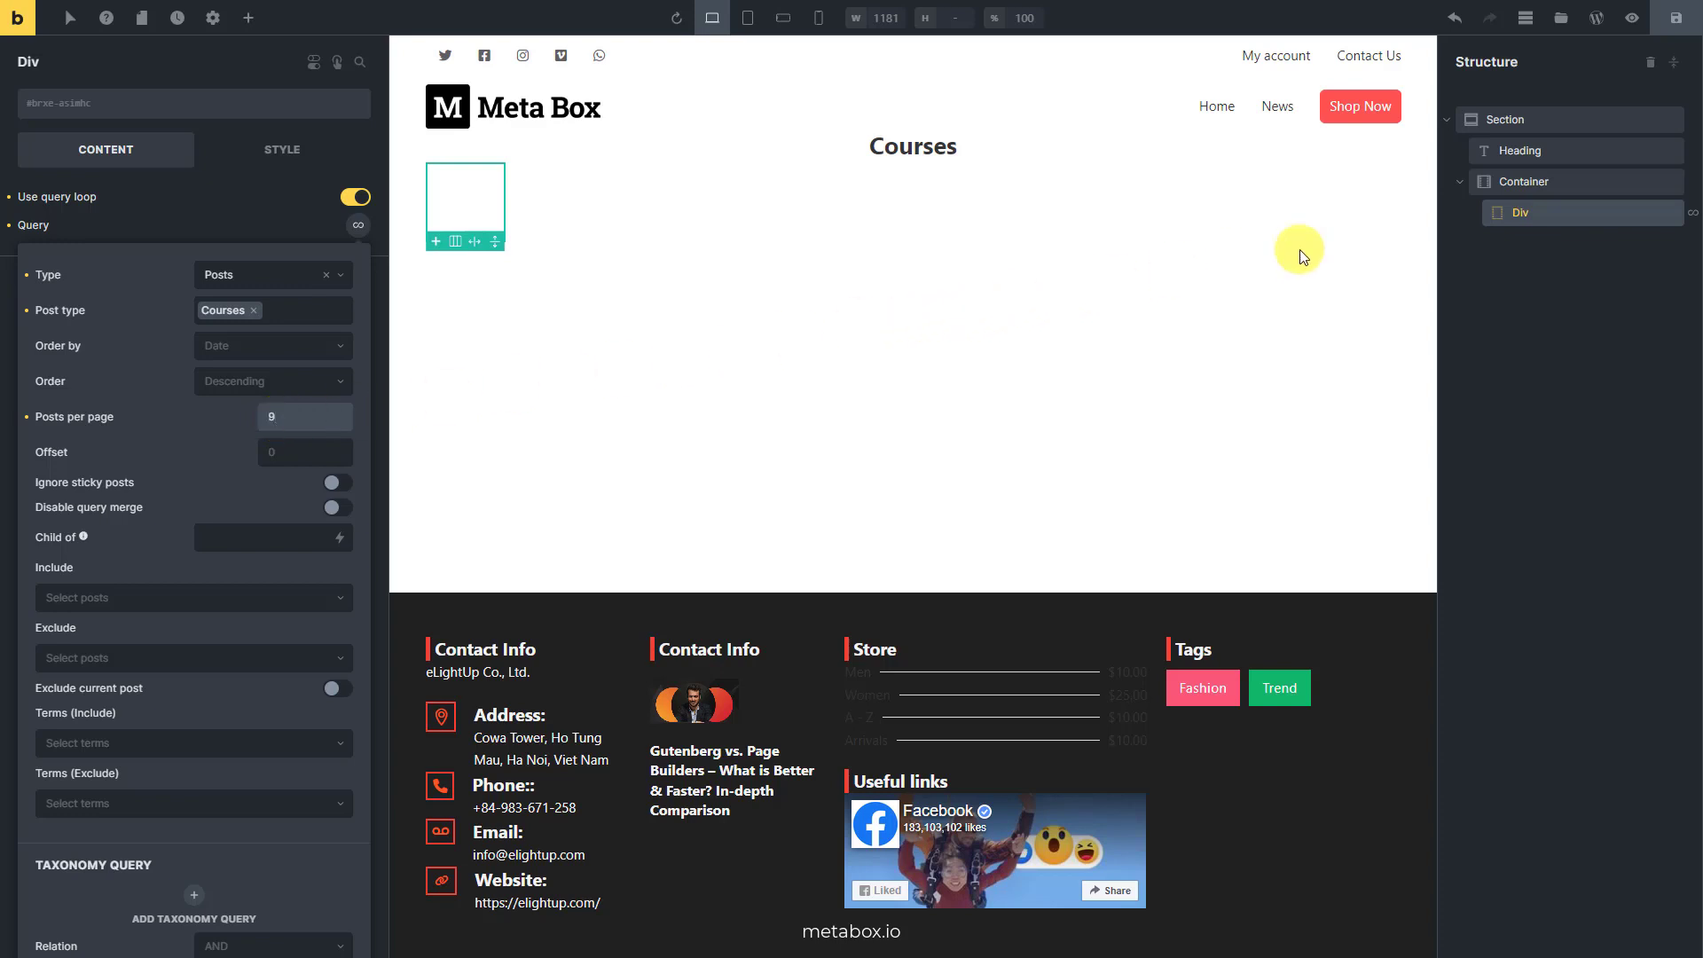
# Add an Image inside the looping Div and set its dynamic data to the featured image
pyautogui.click(1502, 213)
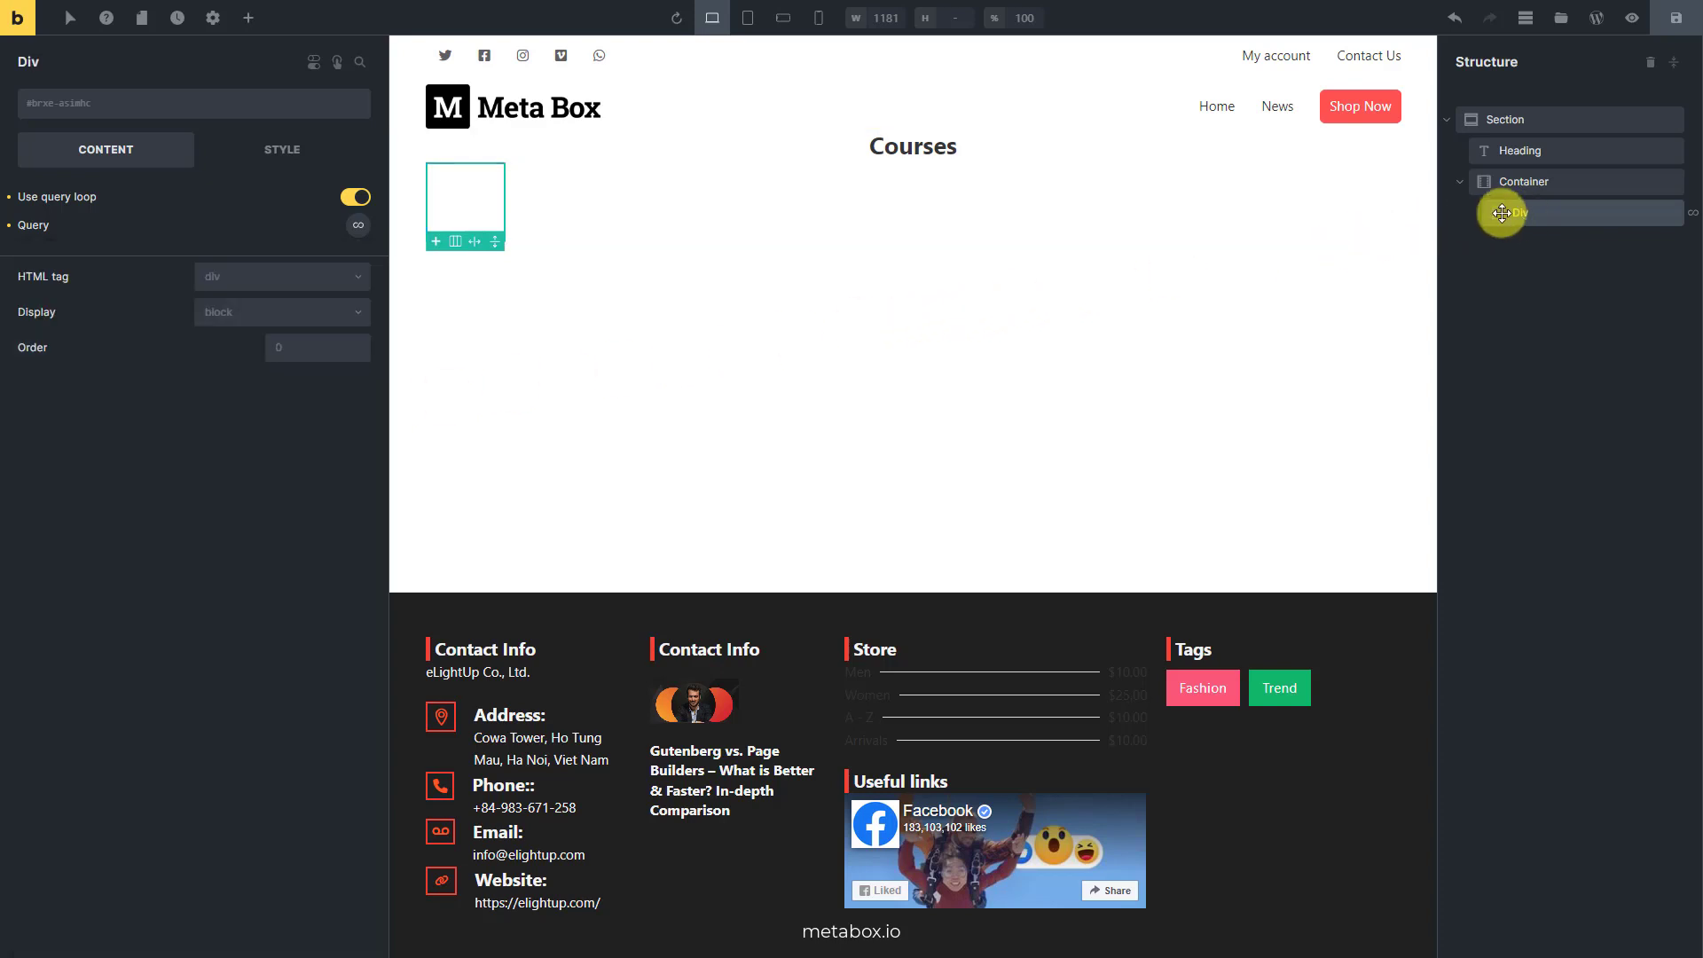
pyautogui.click(249, 22)
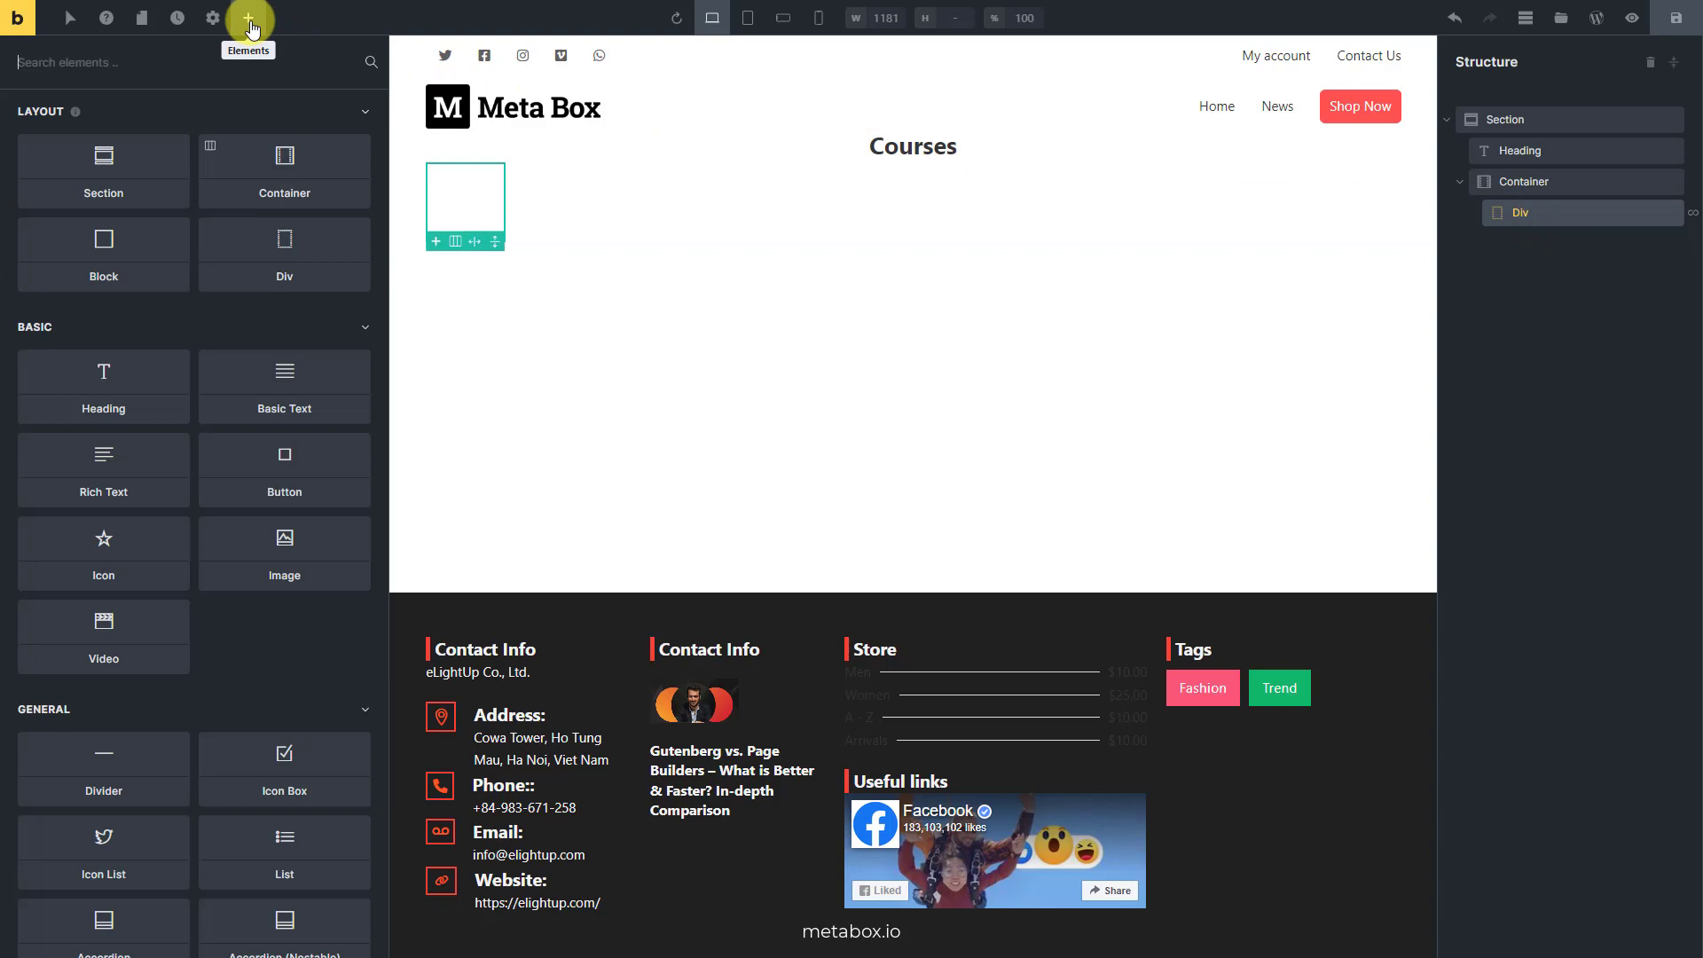
pyautogui.write('im')
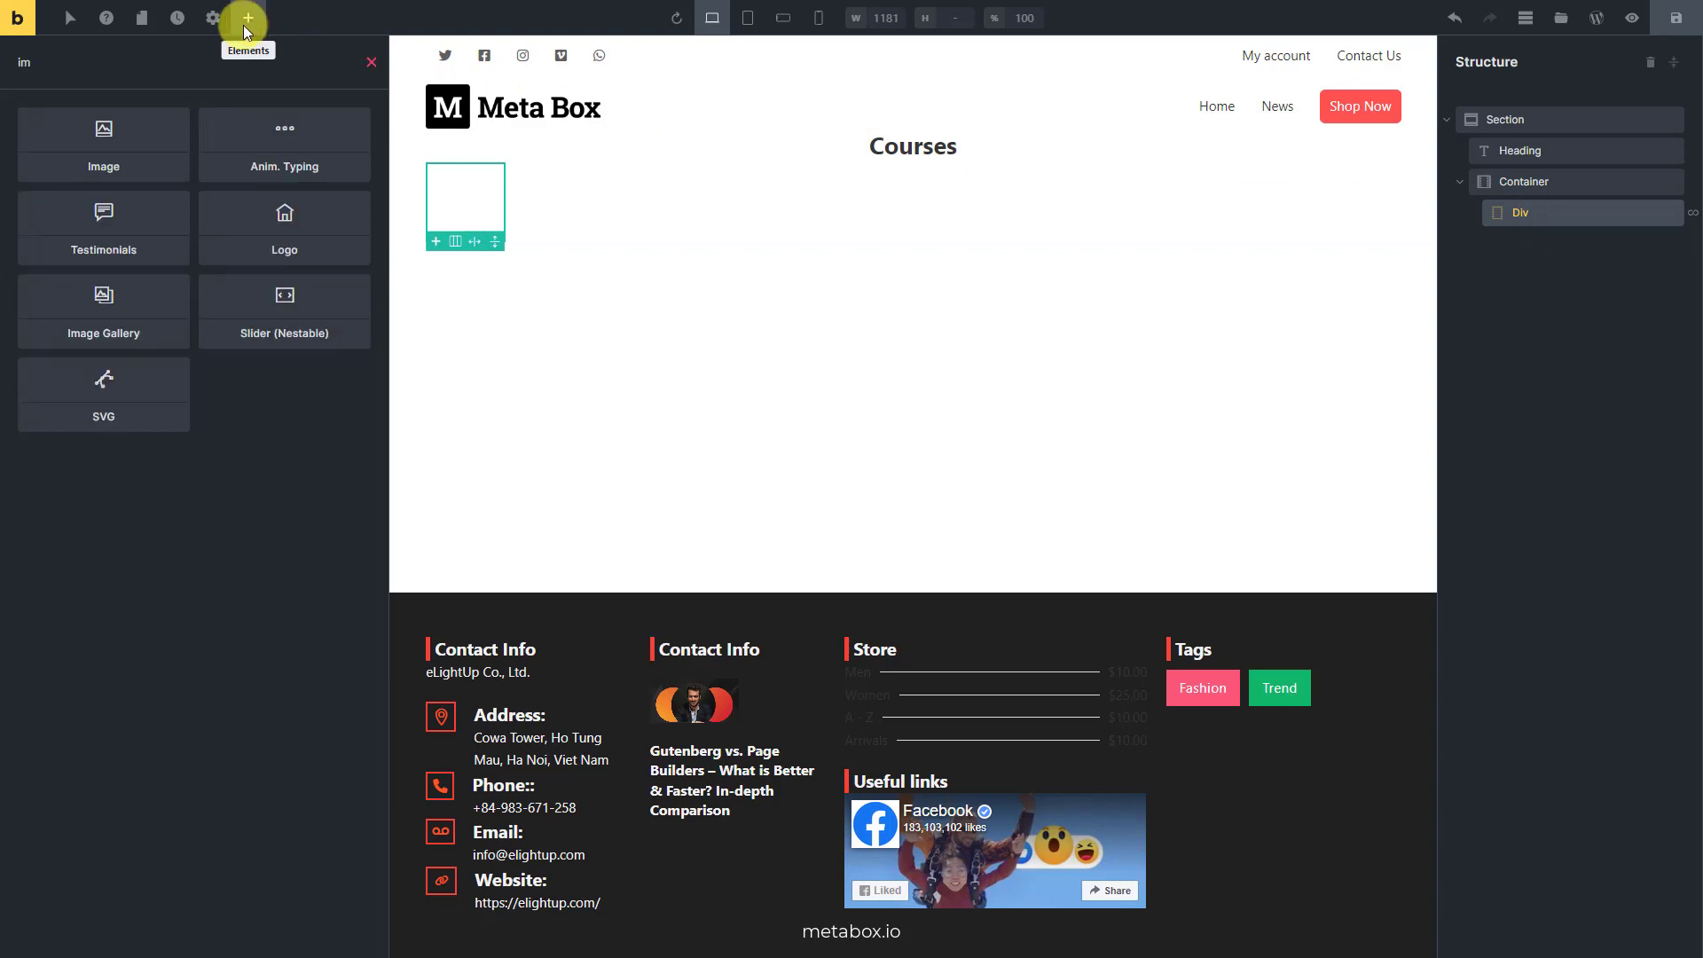
pyautogui.click(154, 136)
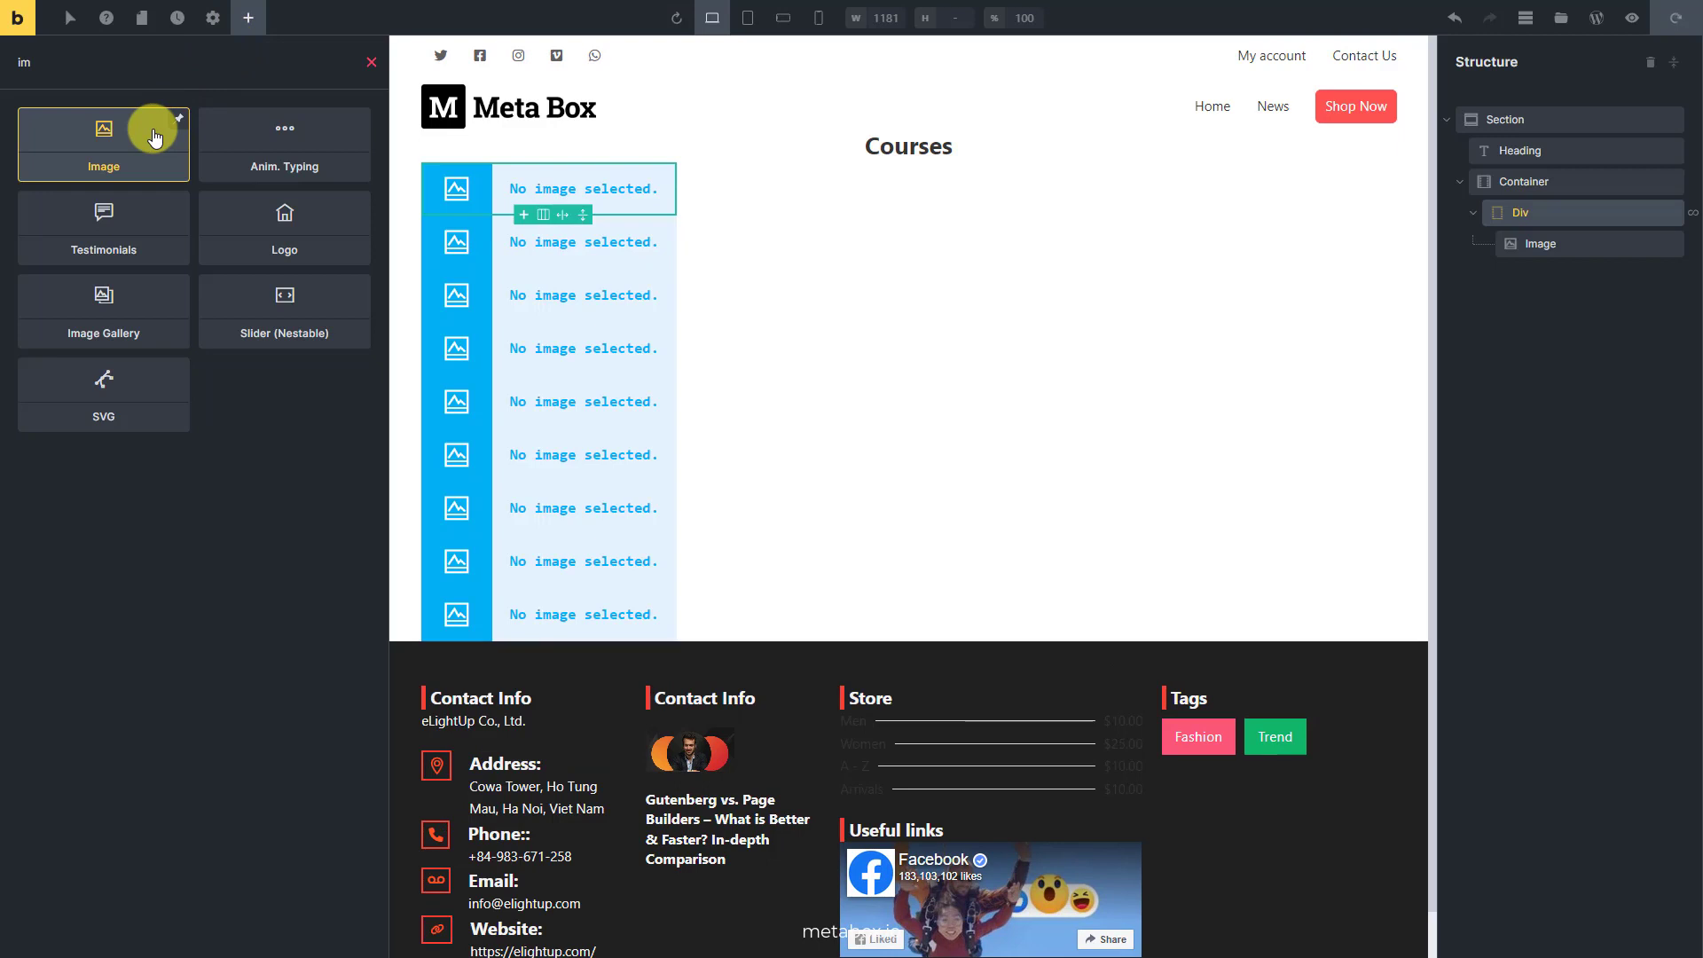
pyautogui.click(537, 180)
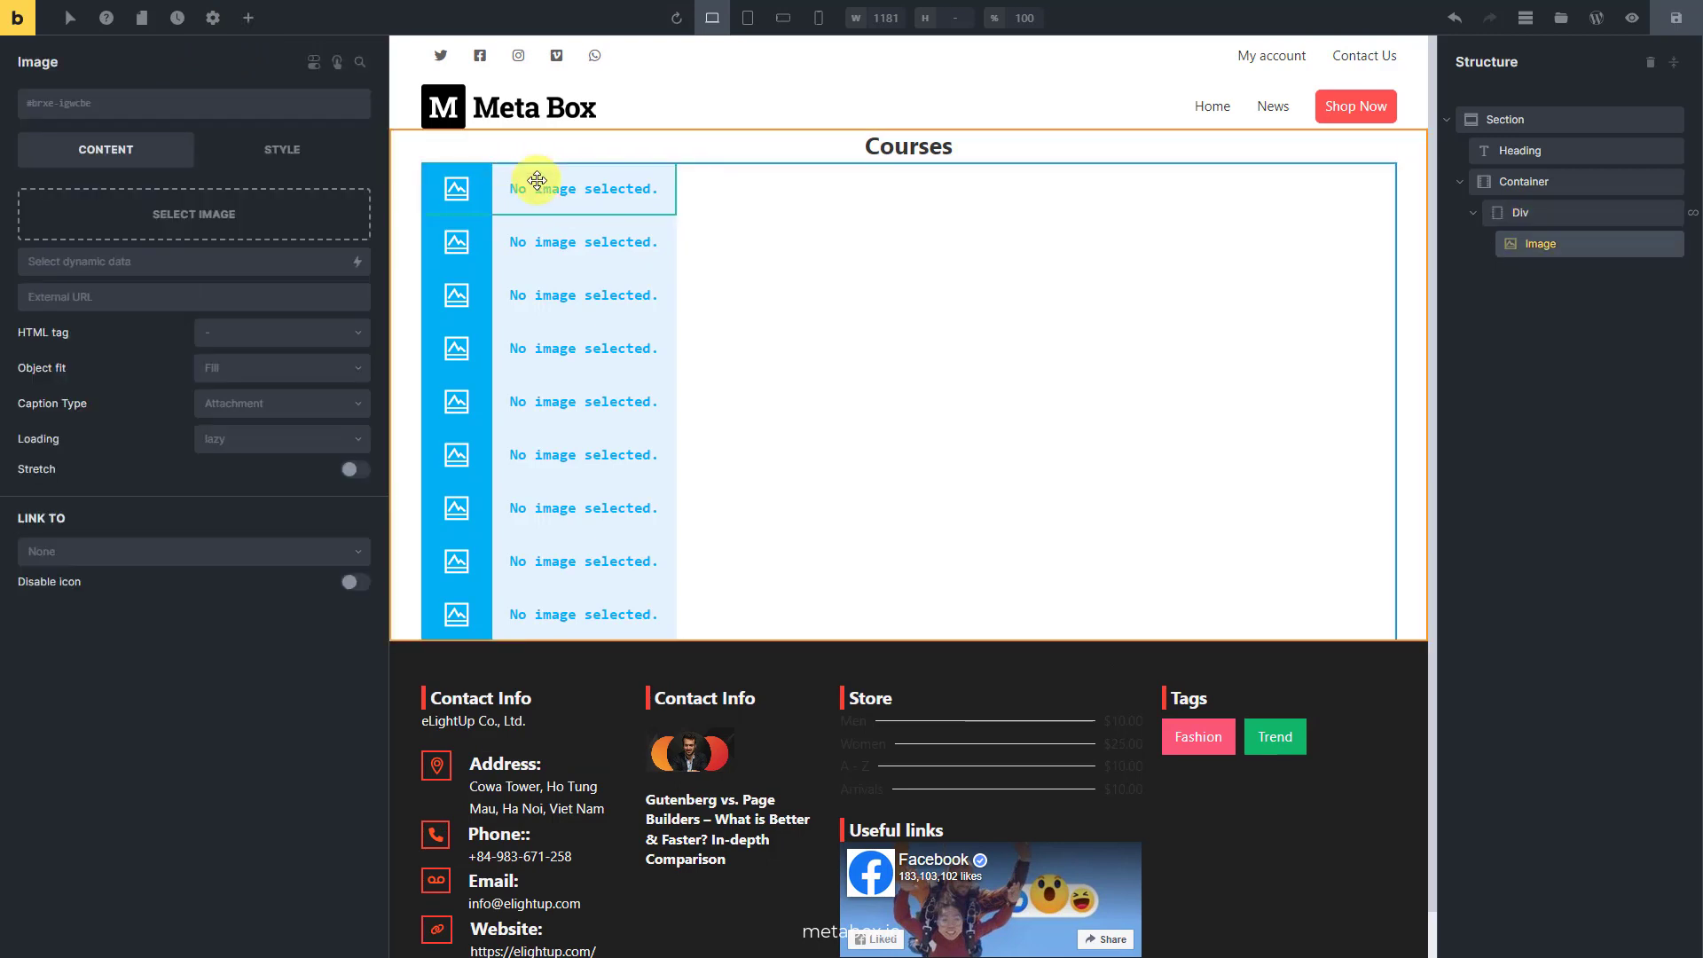
pyautogui.click(358, 262)
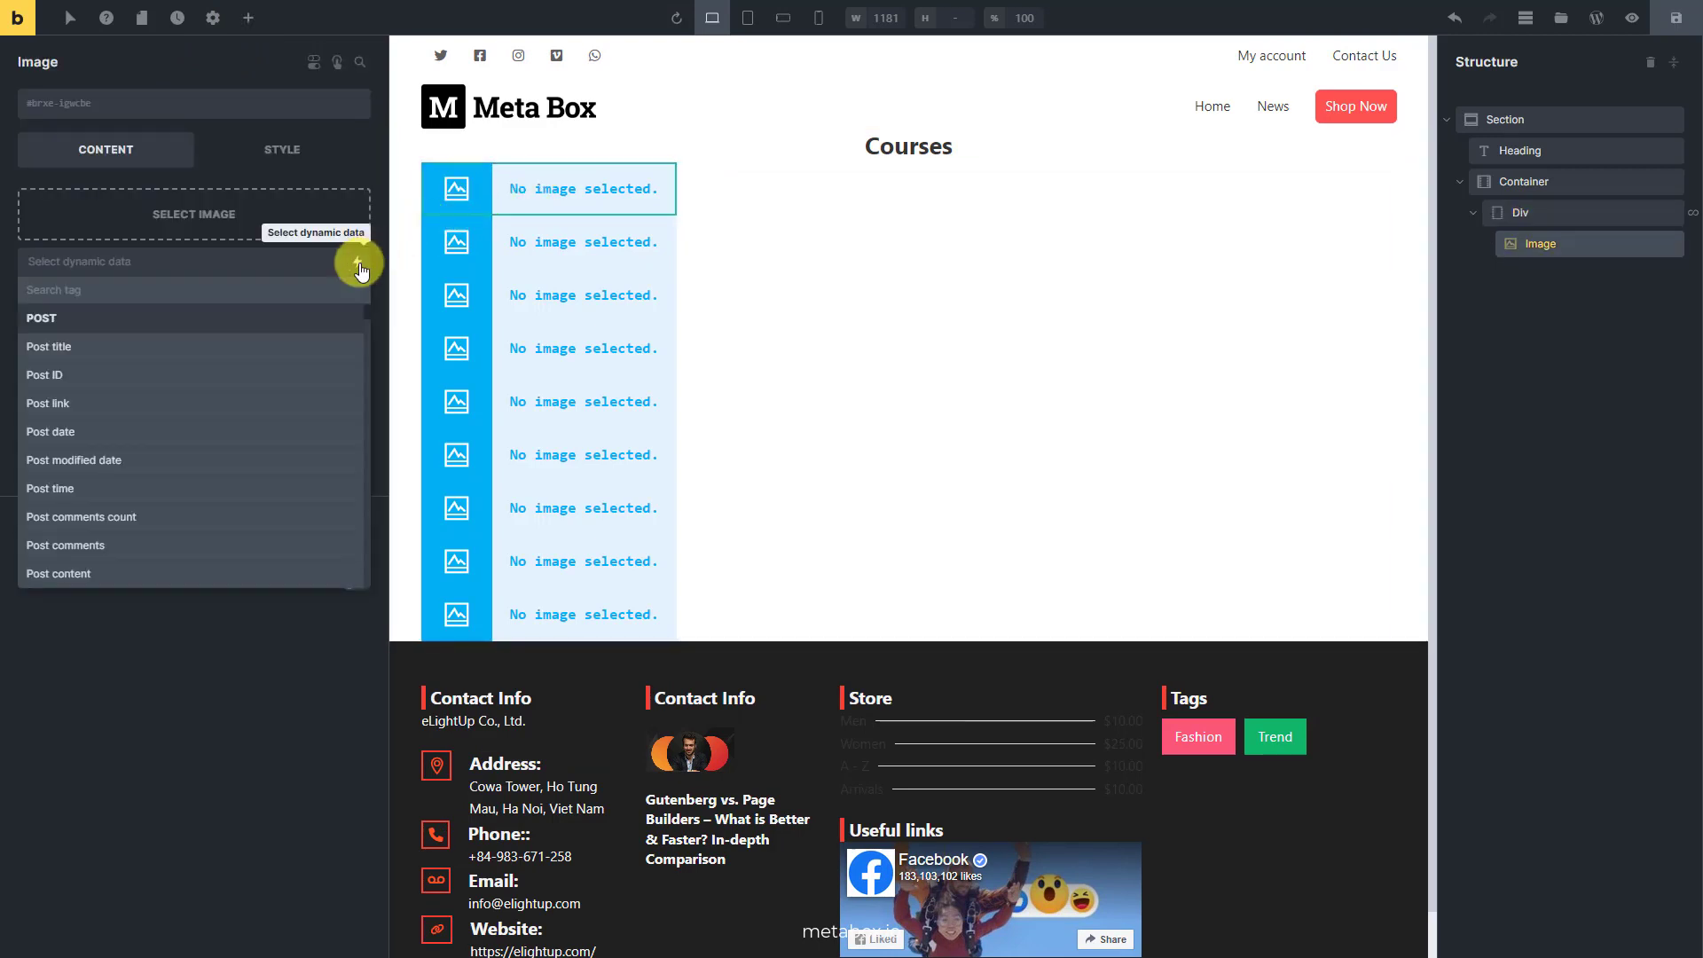
pyautogui.write('fea')
pyautogui.click(129, 345)
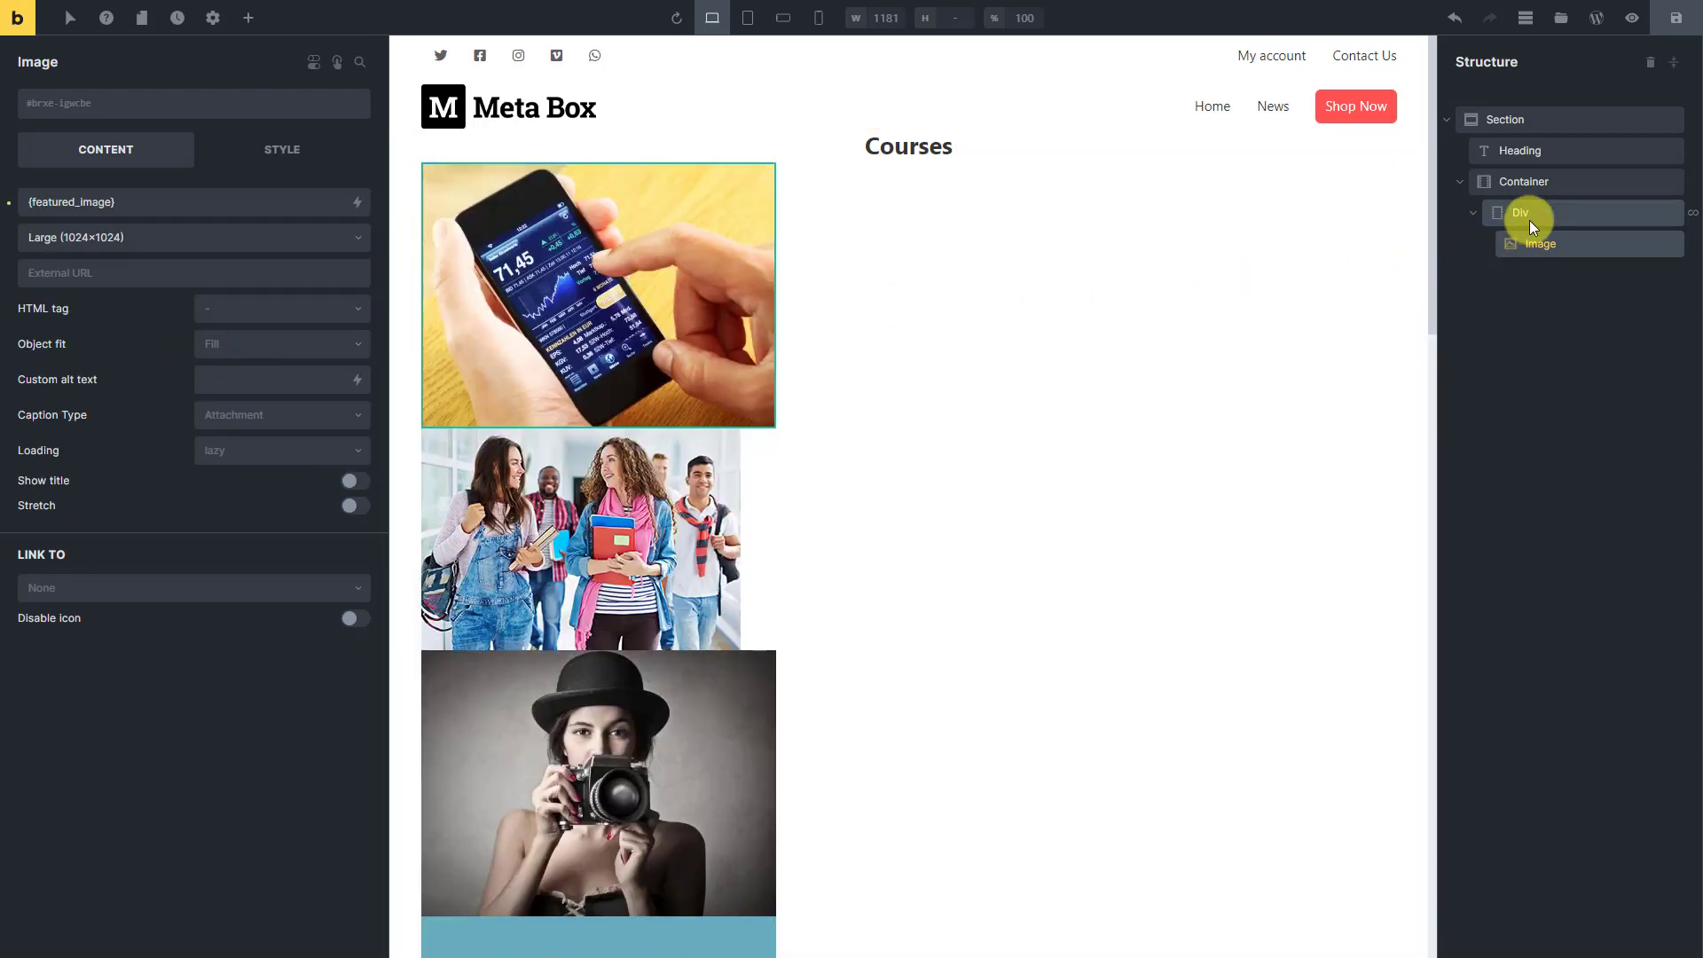
# Add a Post Title element inside the looping Div and set its HTML tag to h6
pyautogui.click(1530, 221)
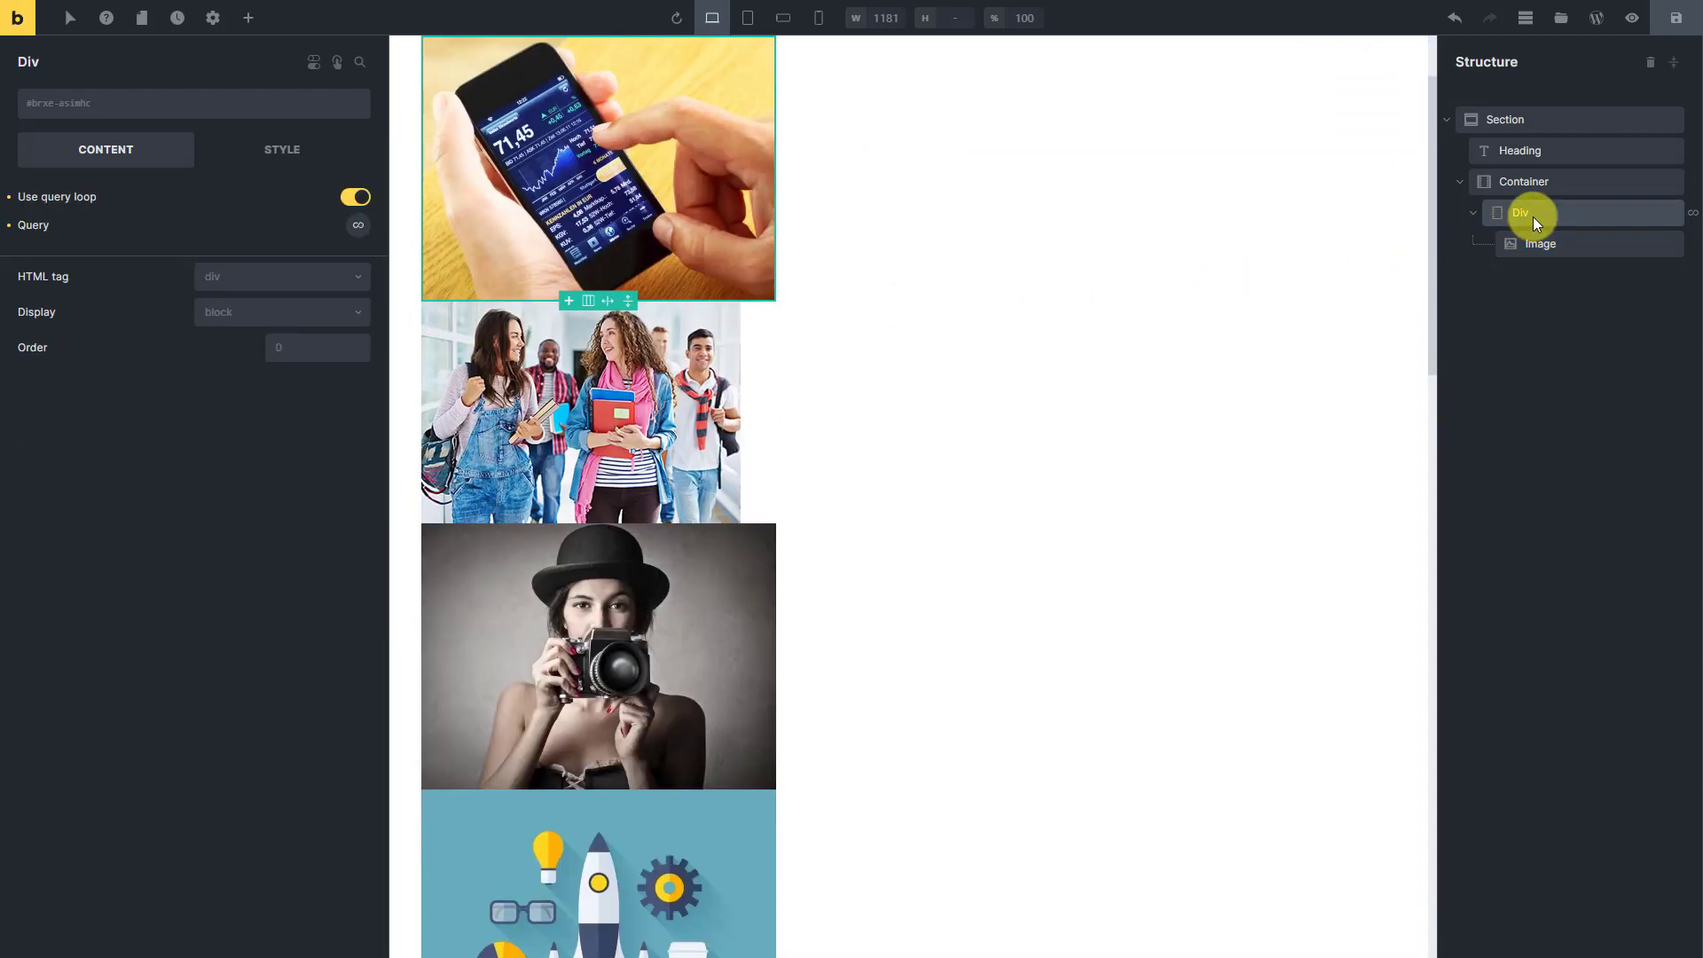
pyautogui.click(247, 27)
pyautogui.write('po')
pyautogui.click(279, 151)
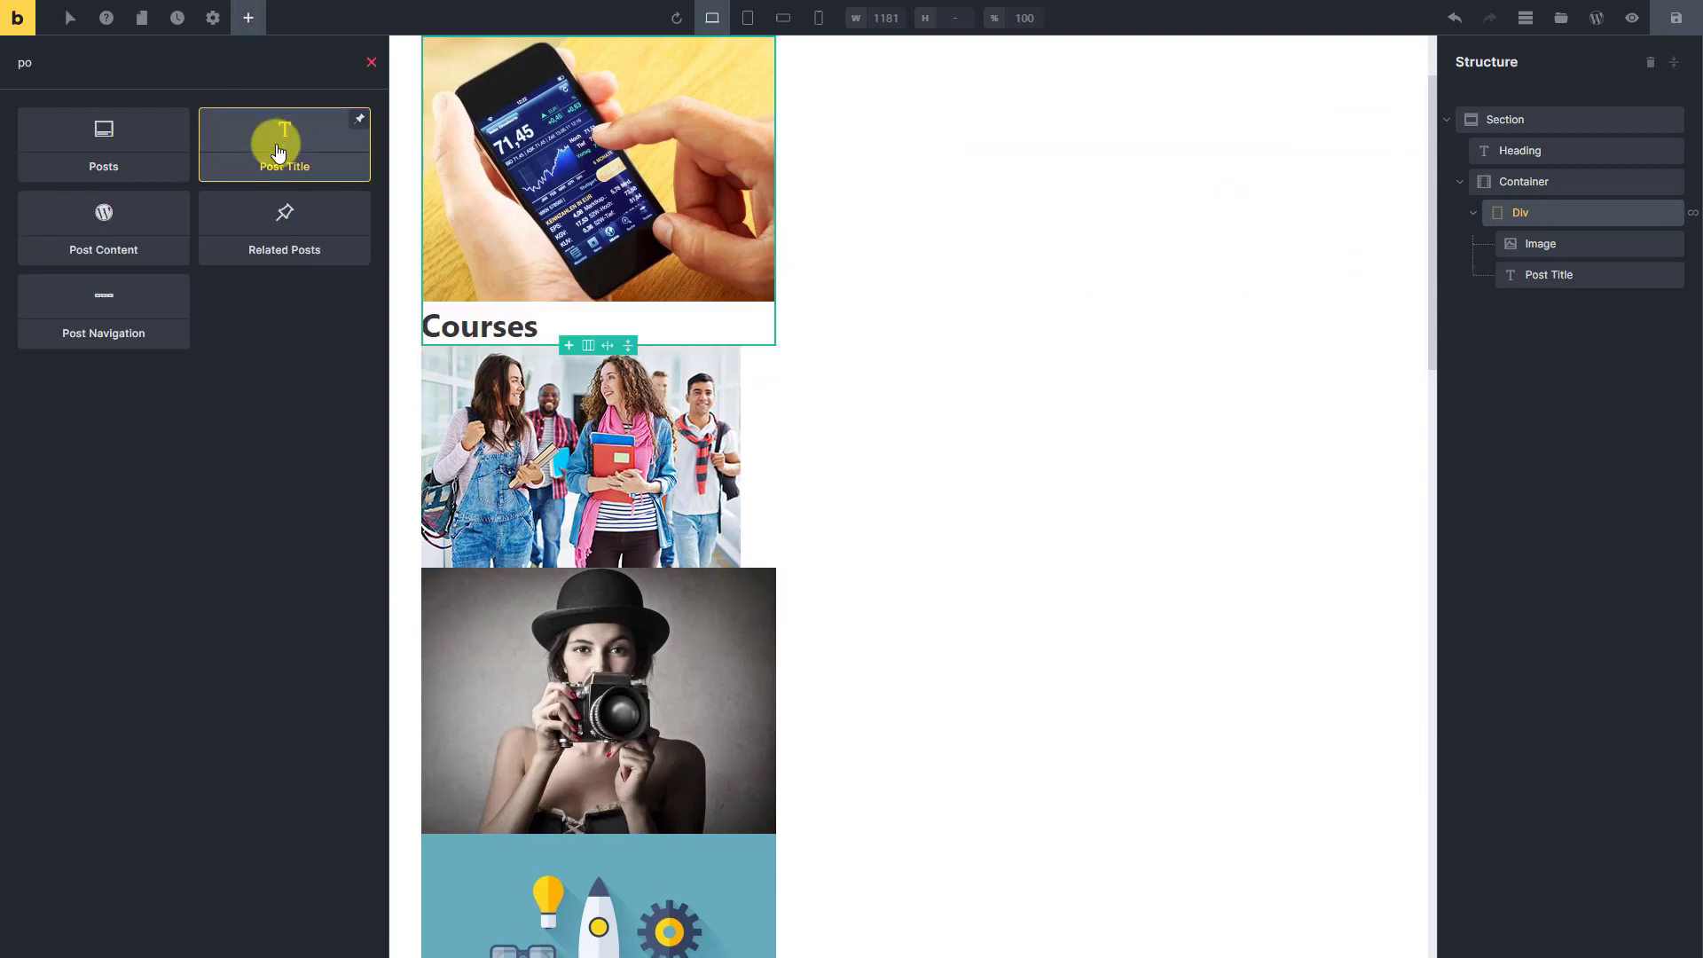
pyautogui.click(1525, 277)
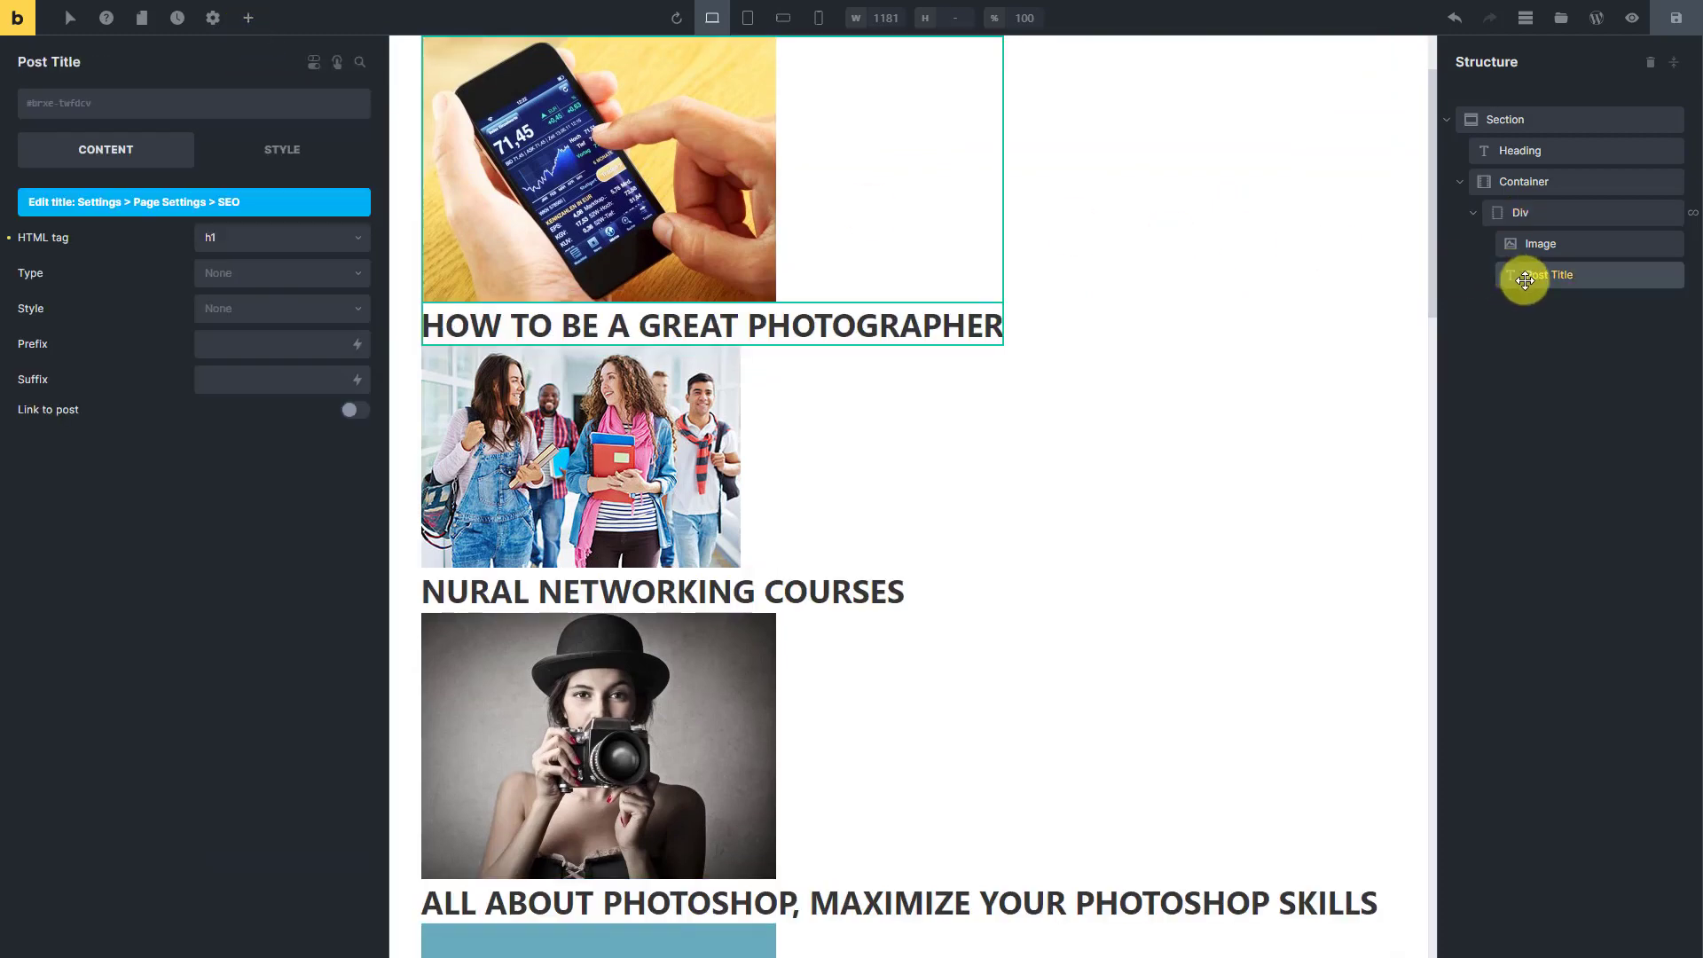
pyautogui.click(354, 237)
pyautogui.click(271, 390)
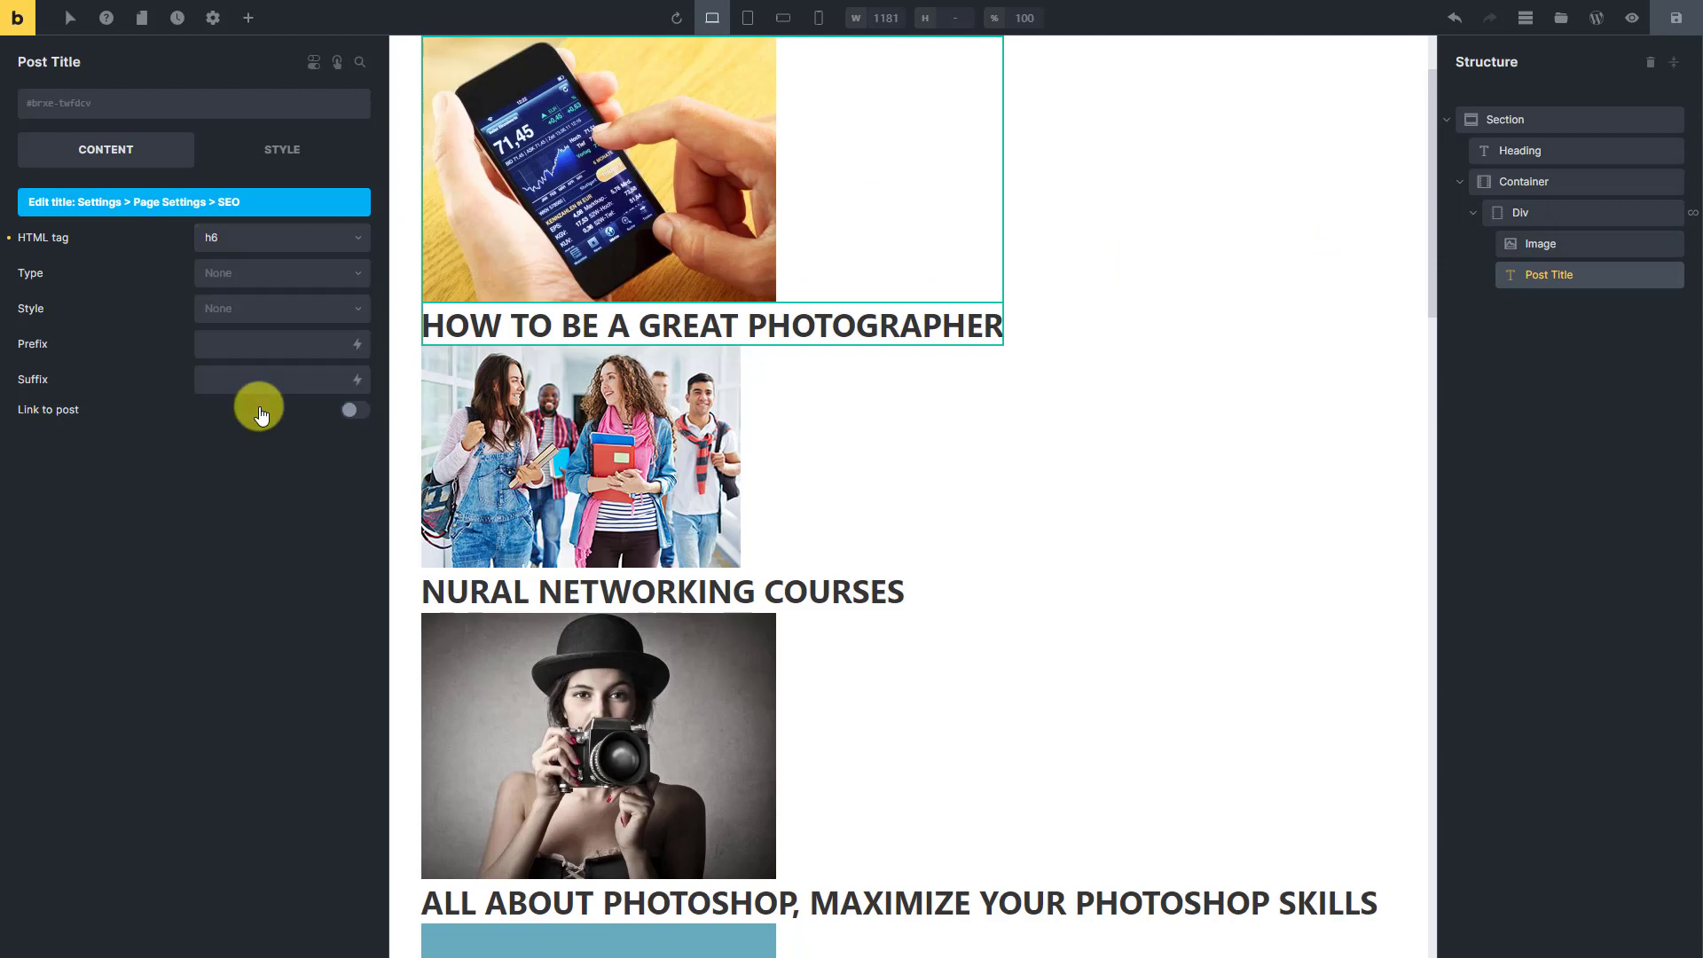
# Add a Rich Text element inside the looping Div and replace its placeholder text with "Type:"
pyautogui.click(1502, 215)
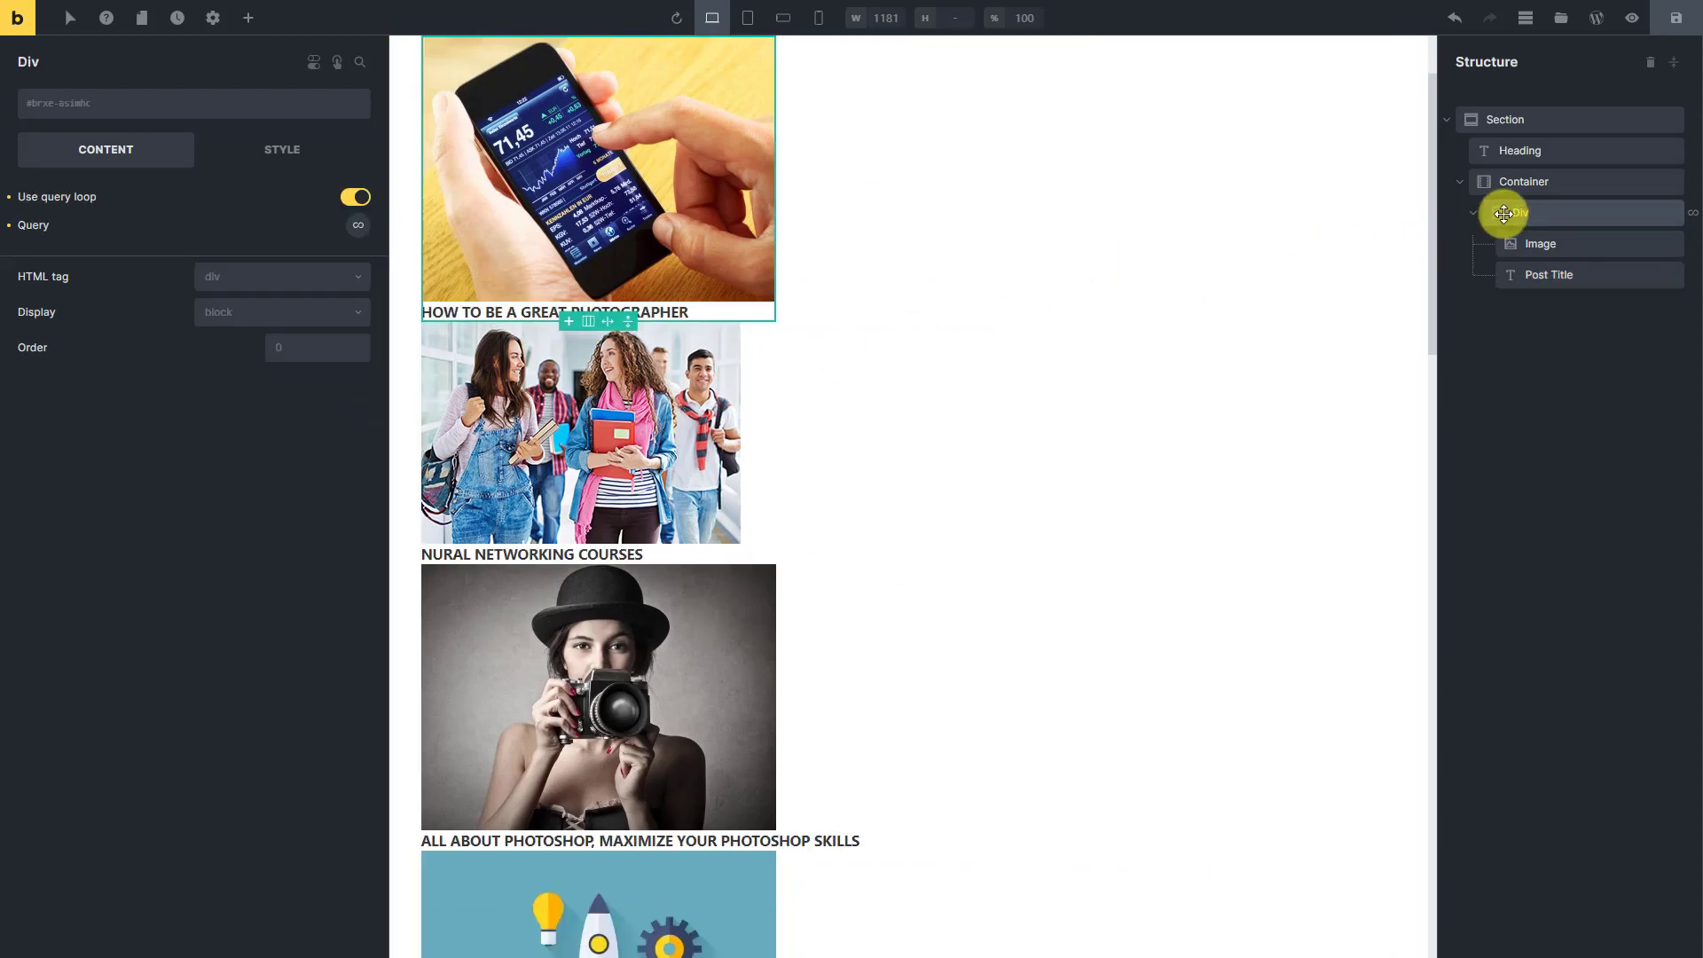
pyautogui.click(248, 18)
pyautogui.write('te')
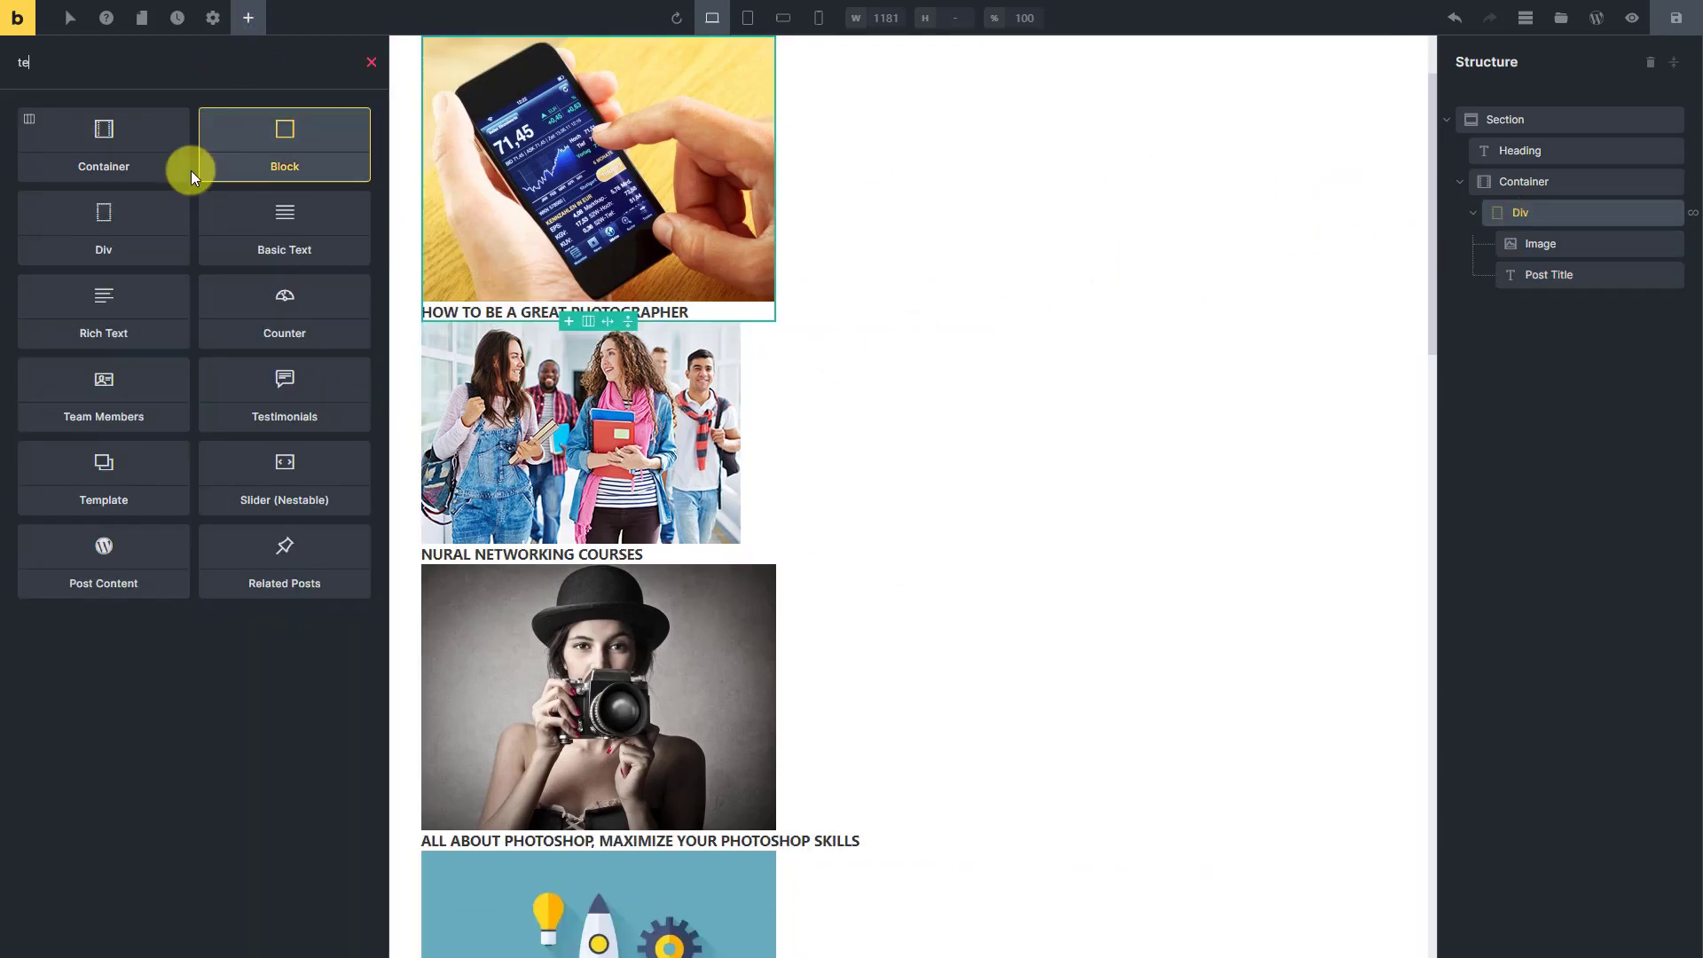
pyautogui.click(128, 306)
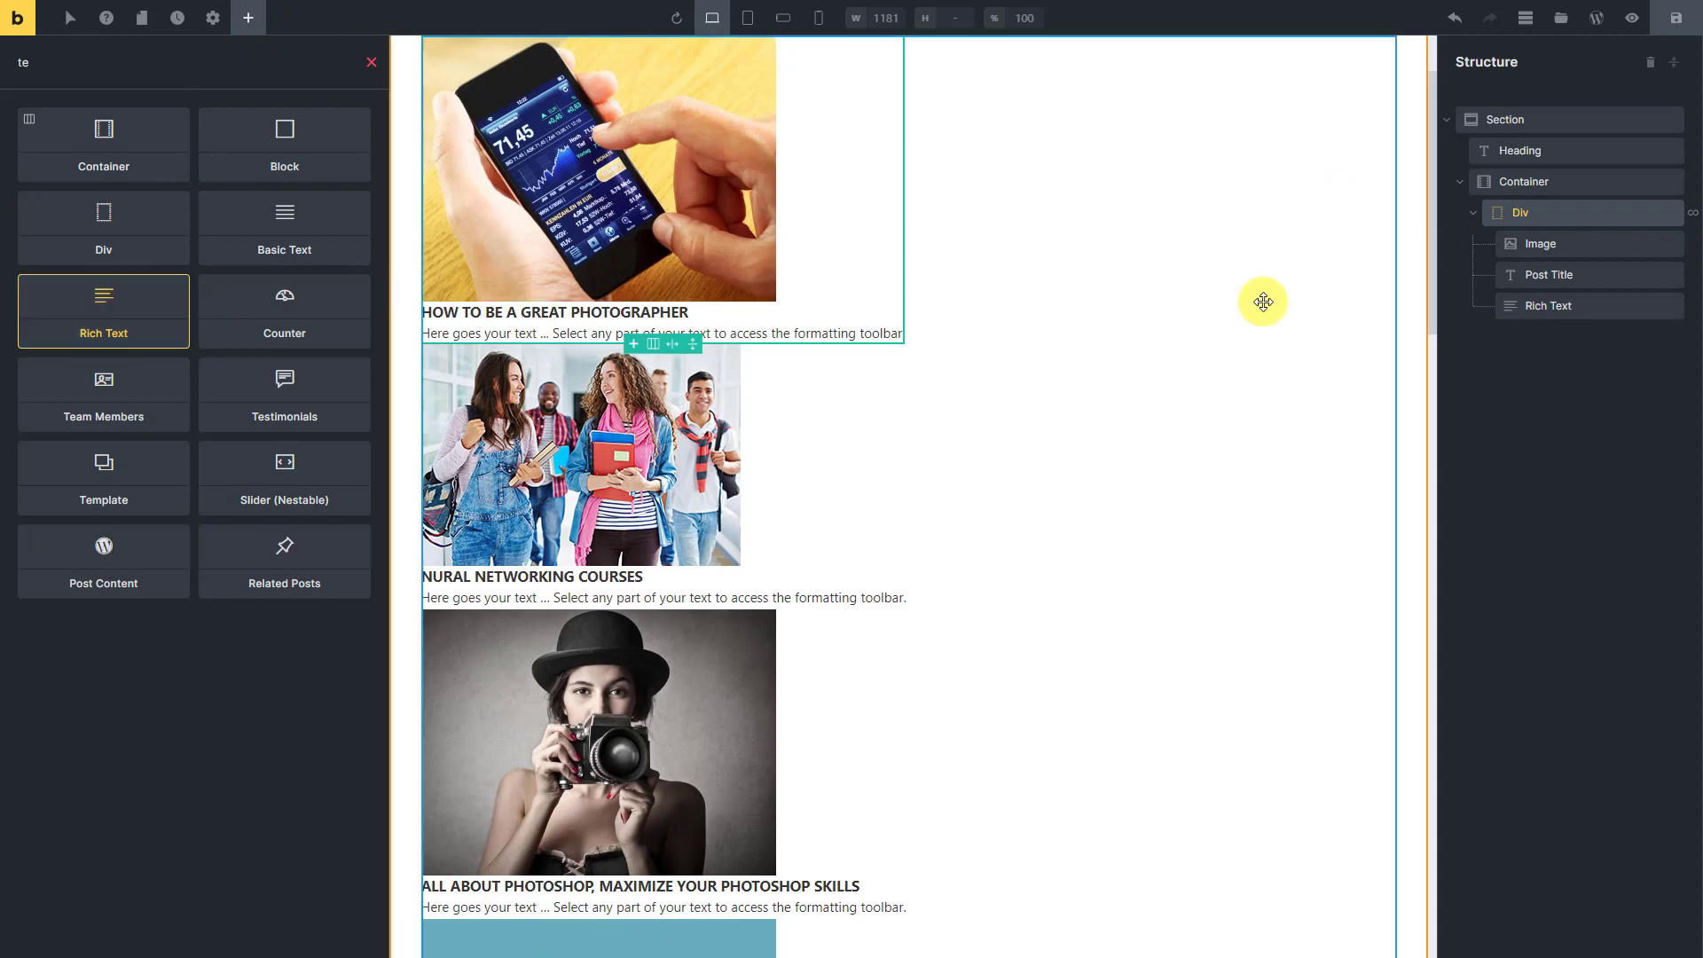
pyautogui.click(1530, 306)
pyautogui.click(315, 322)
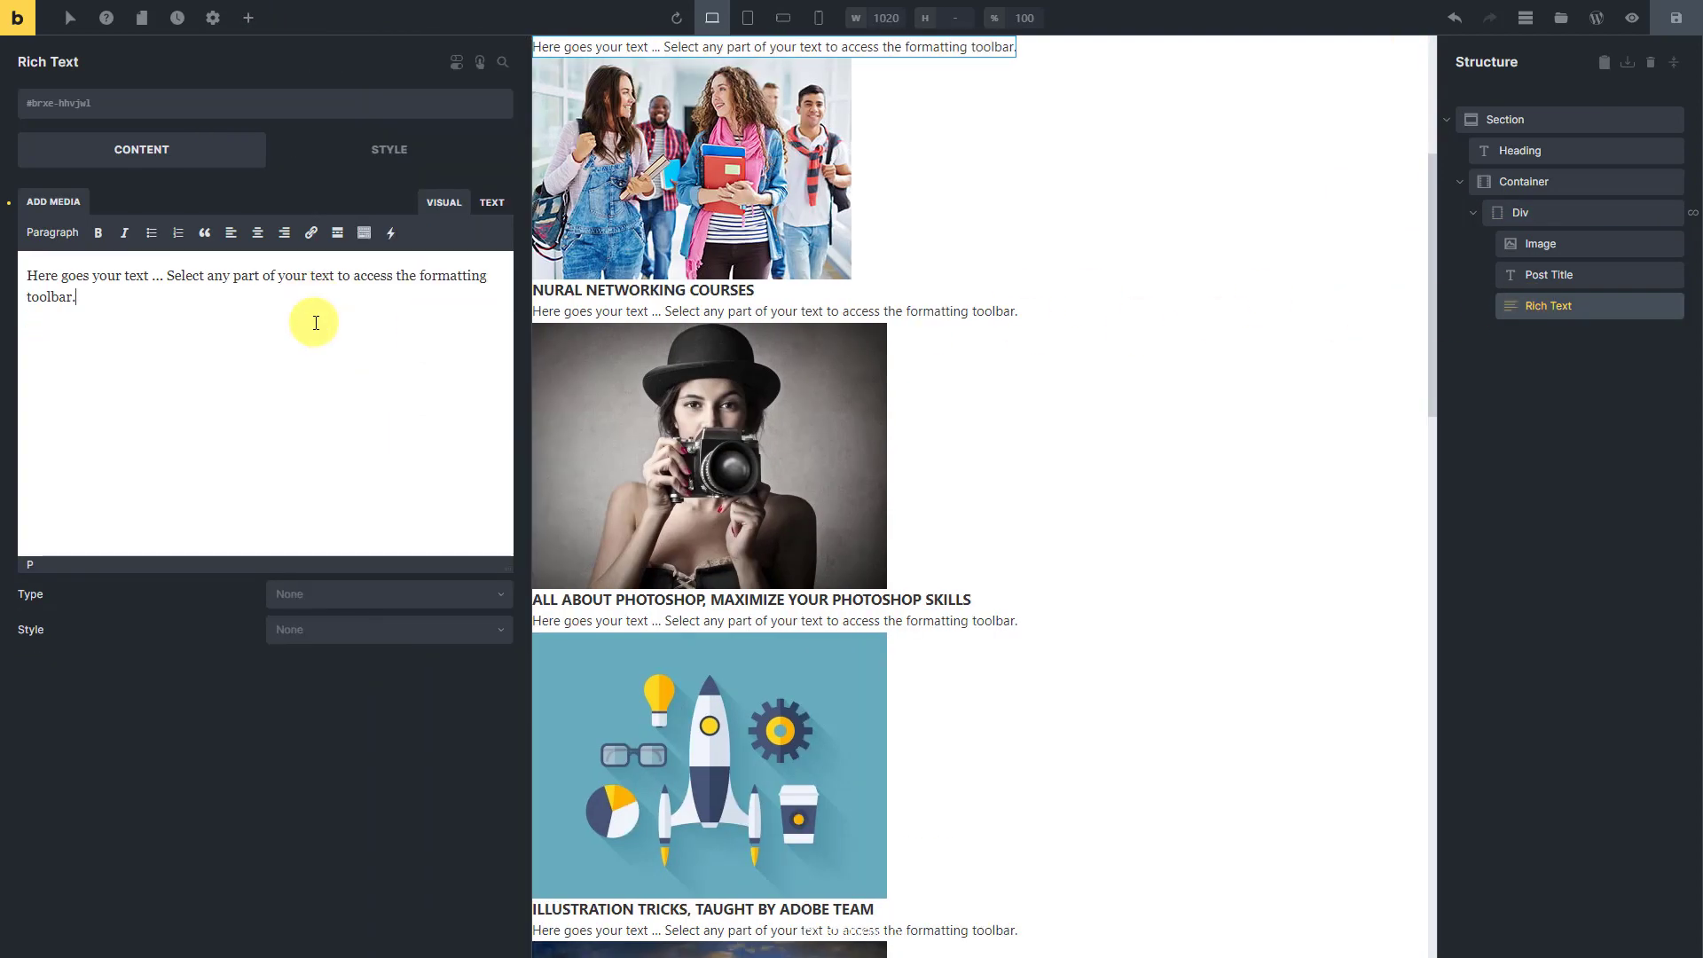
pyautogui.hotkey('ctrl', 'a')
pyautogui.press('BackSpace')
pyautogui.write('Type:')
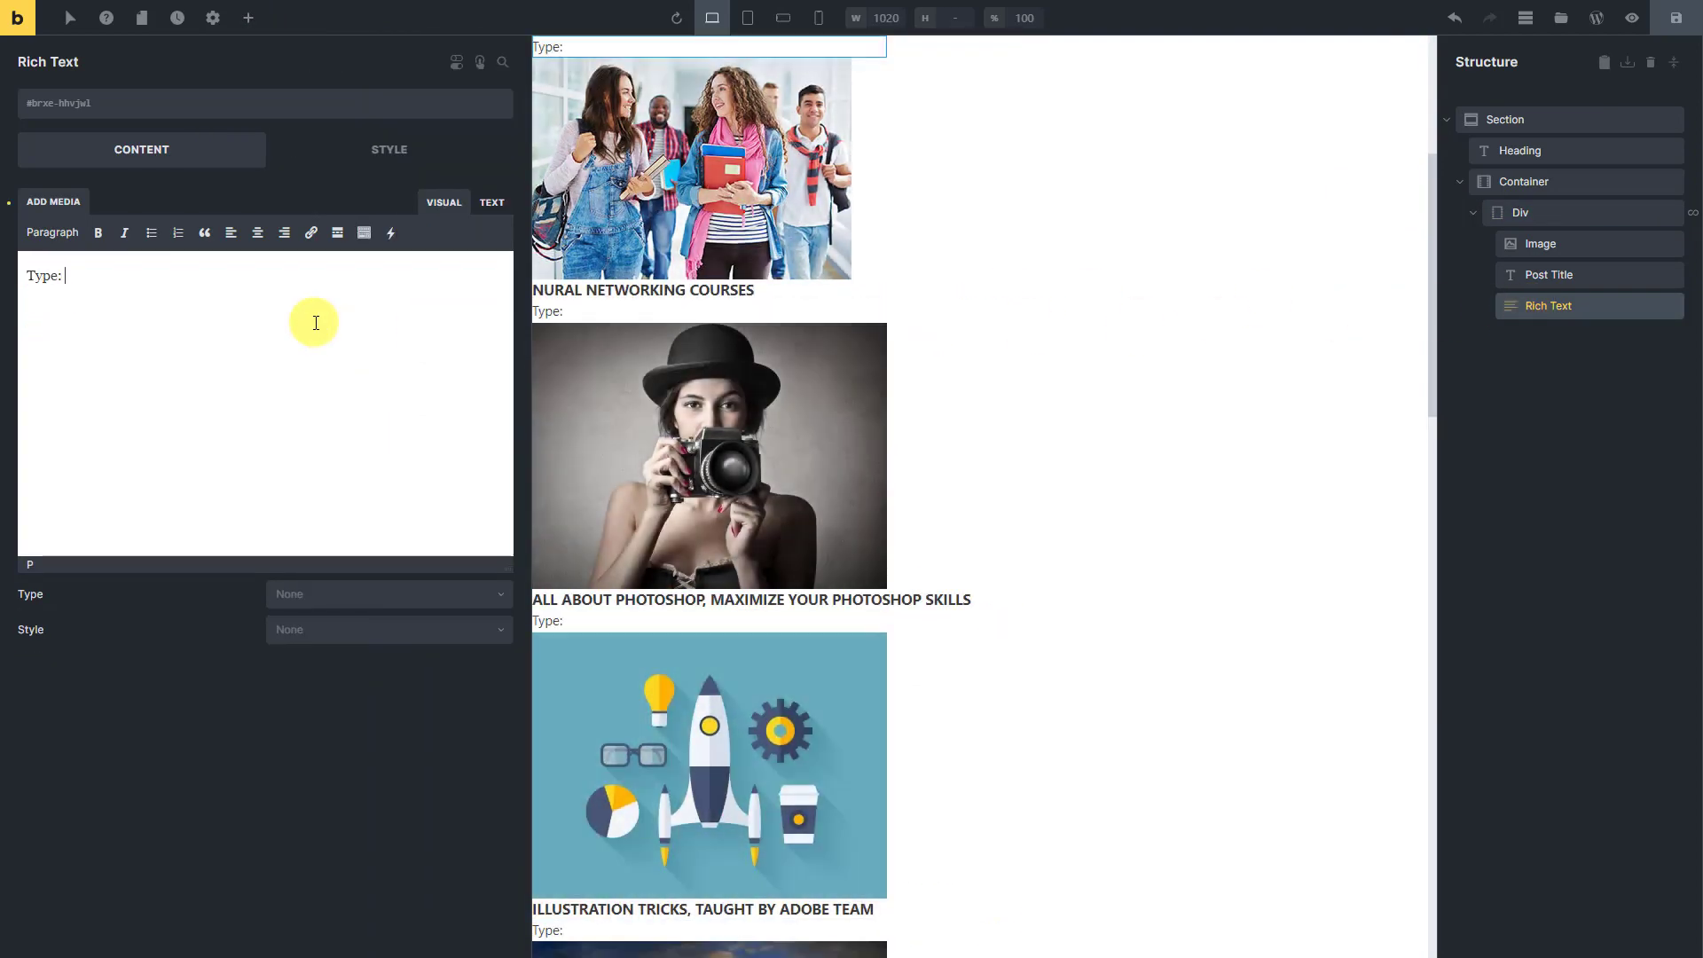
# Insert the Type field from Meta Box (Courses) after the "Type:" label and make the label bold
pyautogui.click(390, 232)
pyautogui.moveTo(444, 528)
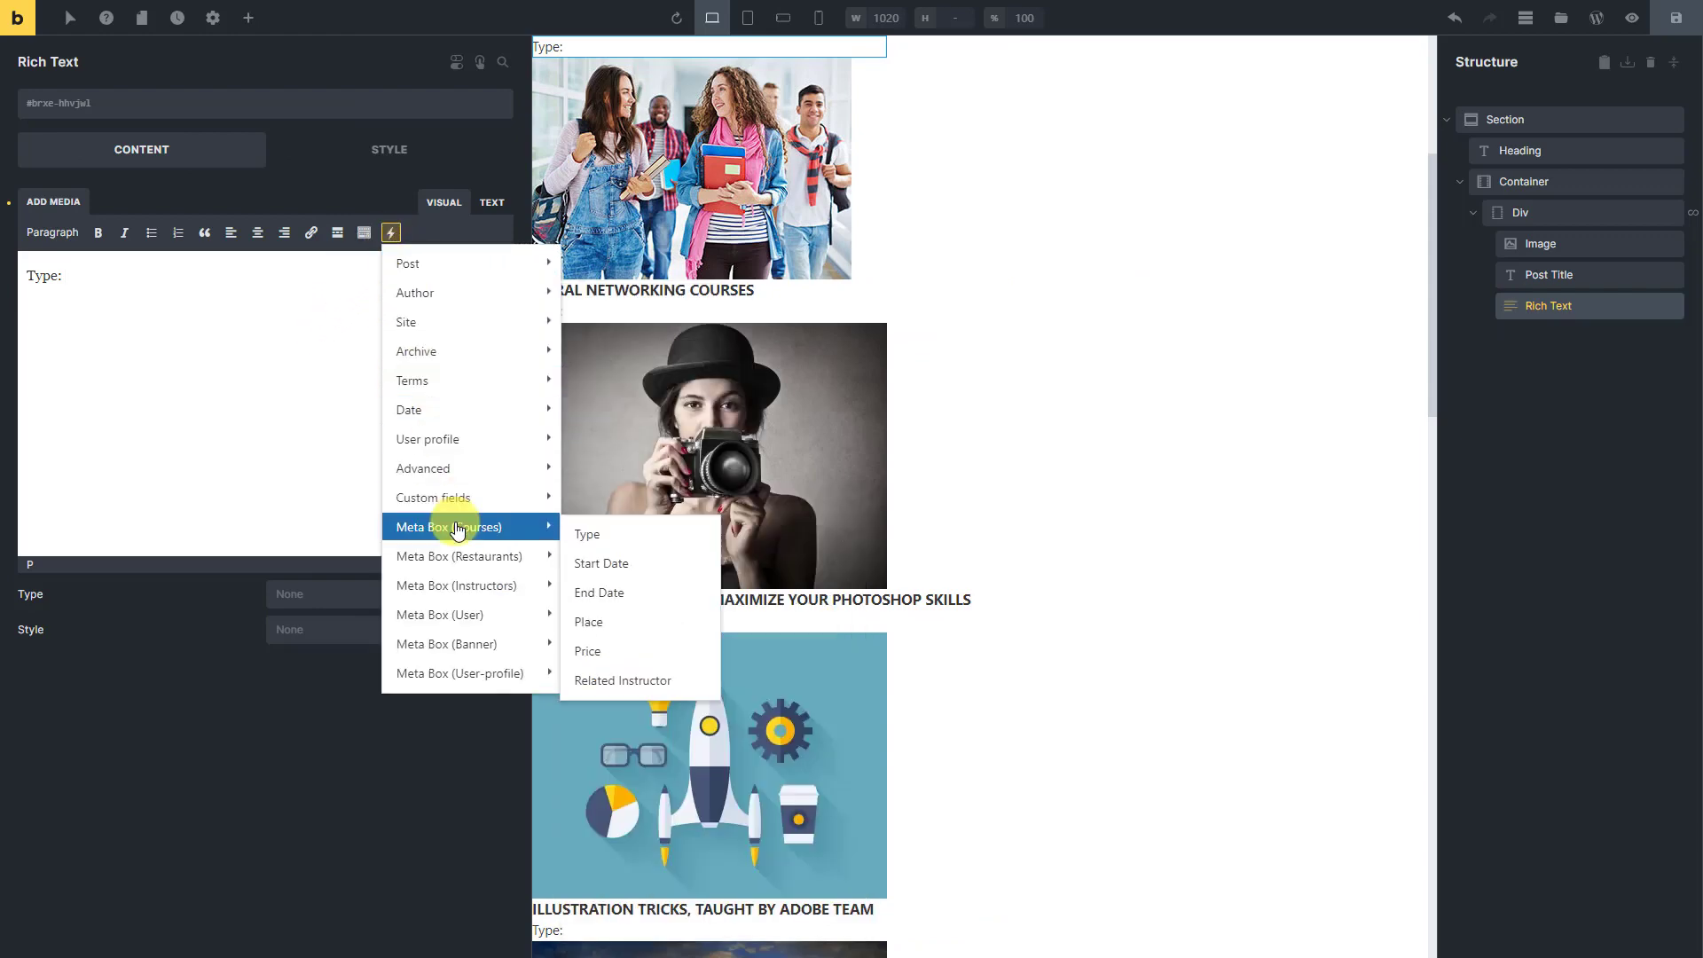
pyautogui.click(600, 539)
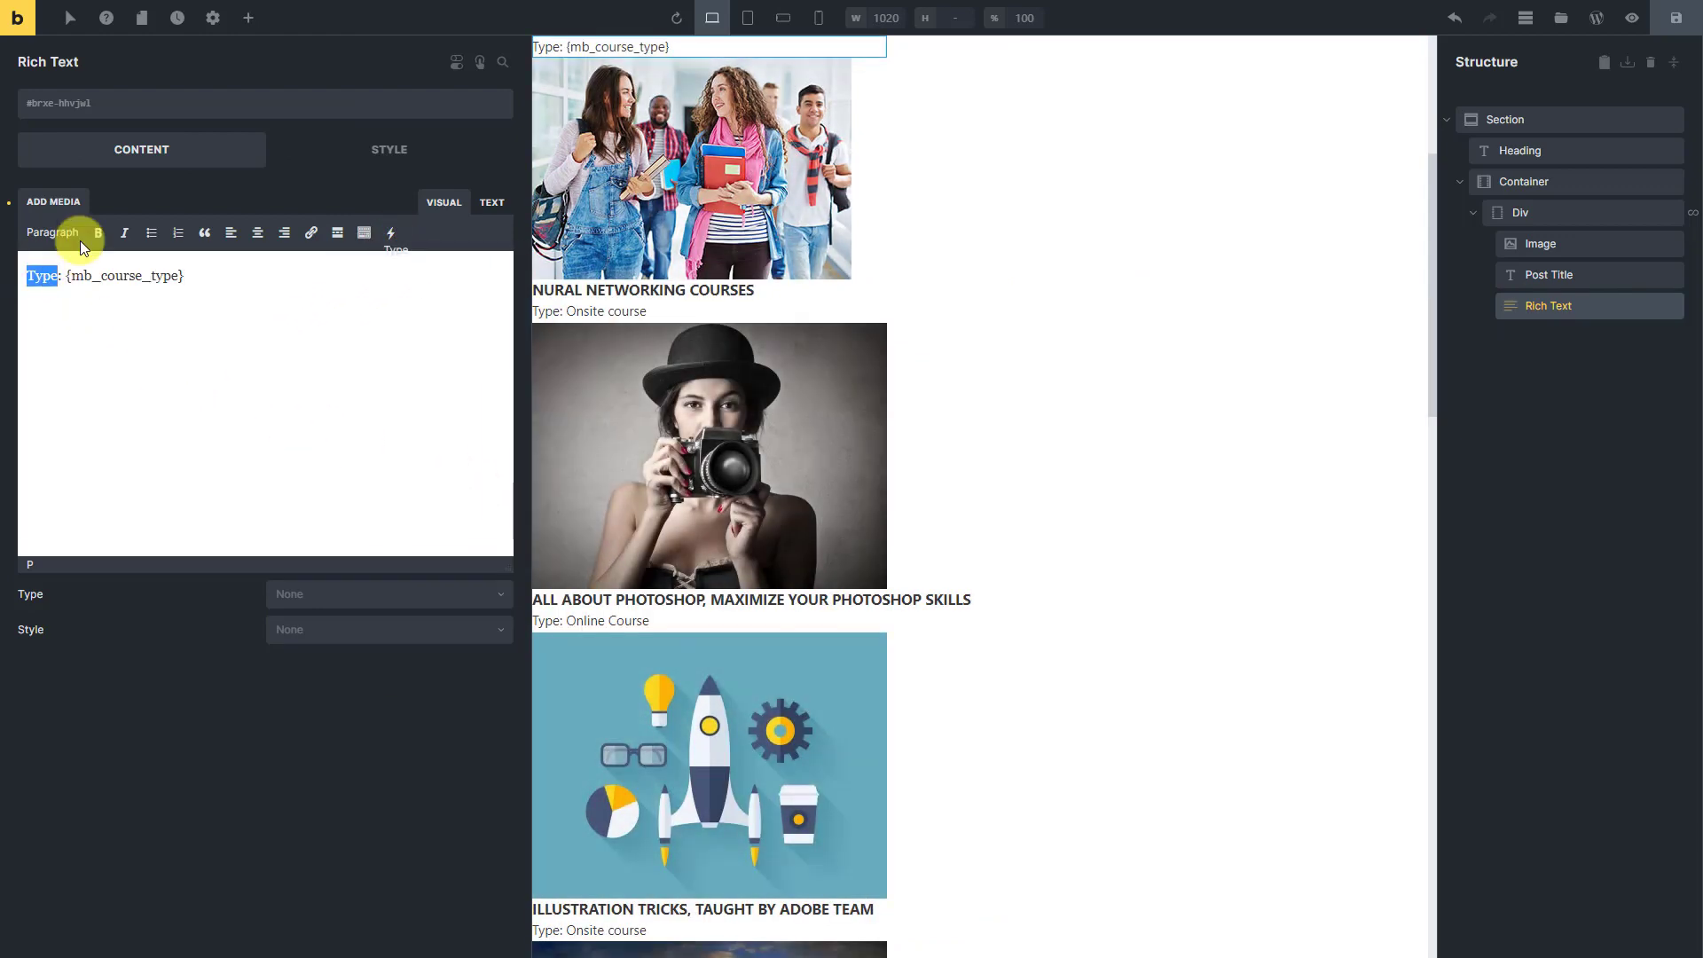
pyautogui.click(95, 233)
pyautogui.click(199, 282)
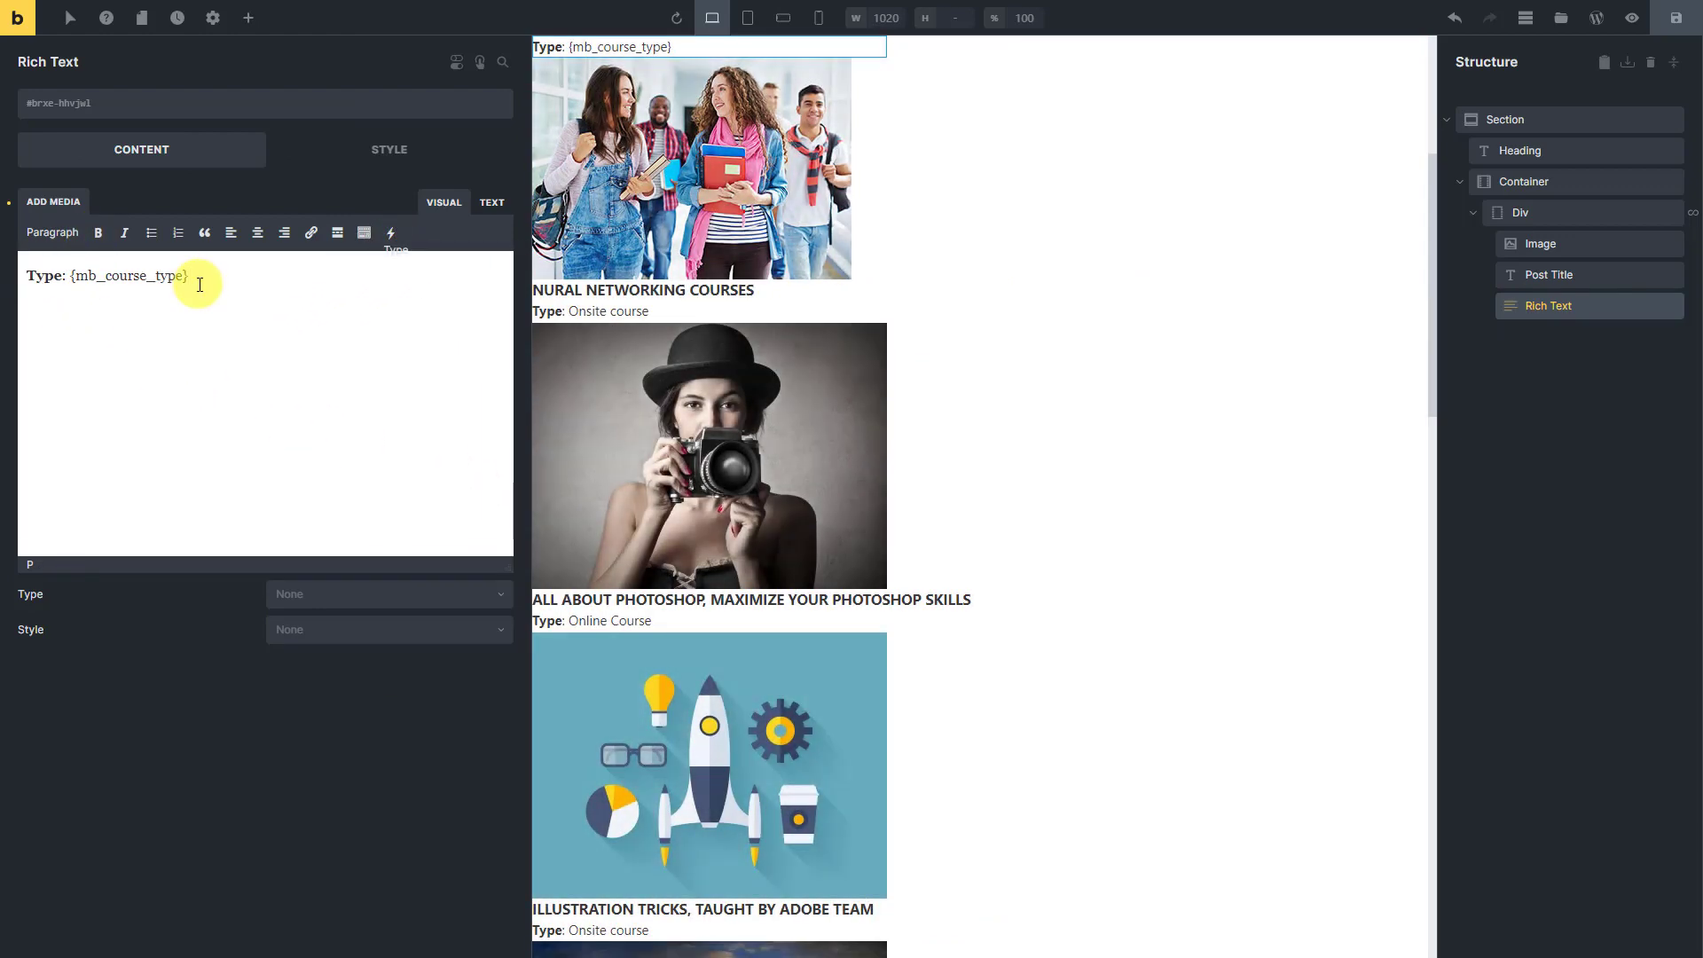
# Duplicate the Rich Text element and change the copy's label to "Place"
pyautogui.rightClick(1513, 310)
pyautogui.click(1521, 391)
pyautogui.click(1513, 338)
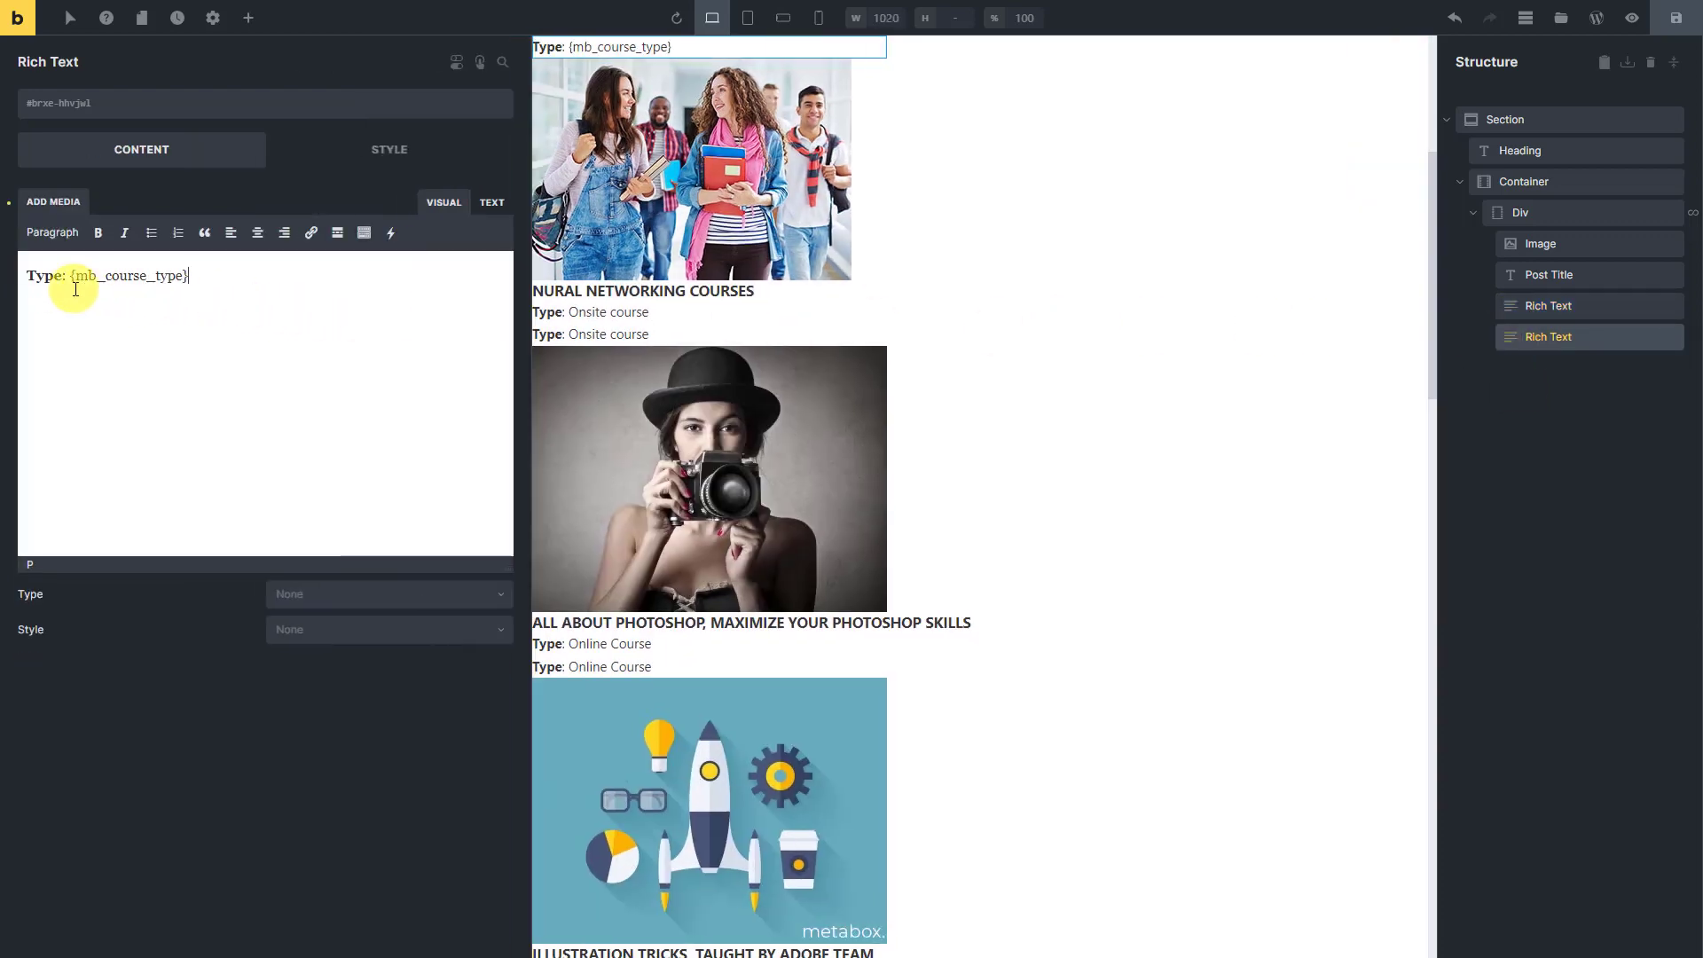
pyautogui.write('Place')
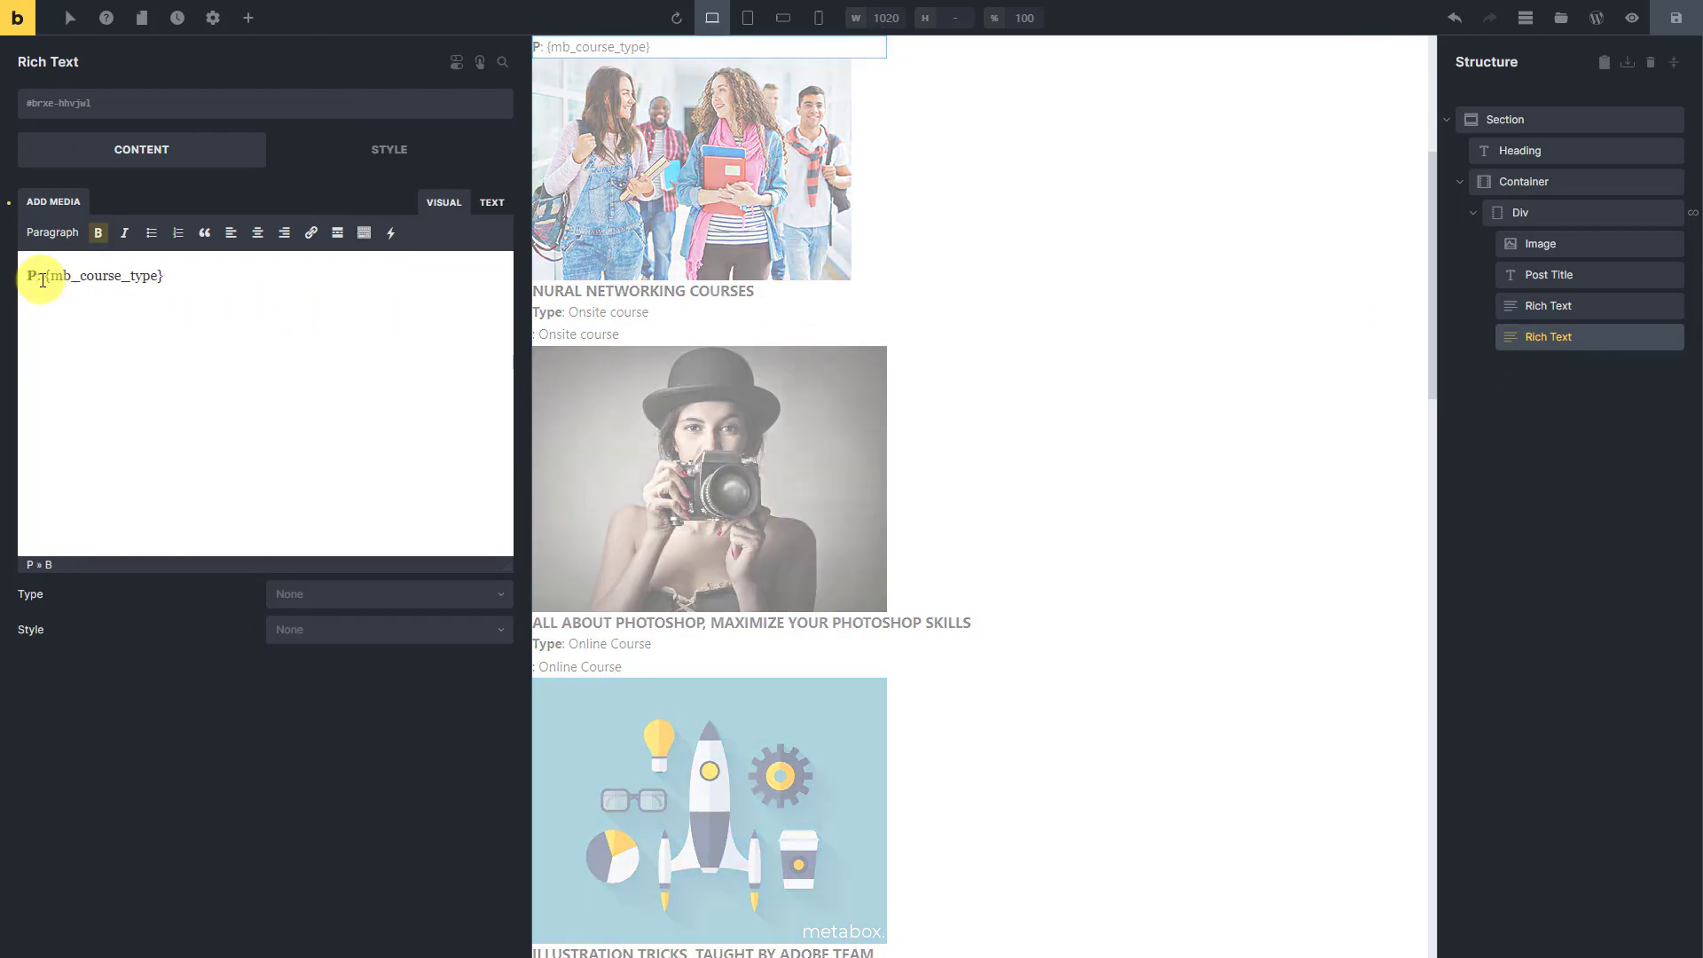
# Replace the type tag in the "Place" Rich Text with the Place field from Meta Box (Courses)
pyautogui.moveTo(75, 276); pyautogui.dragTo(192, 275)
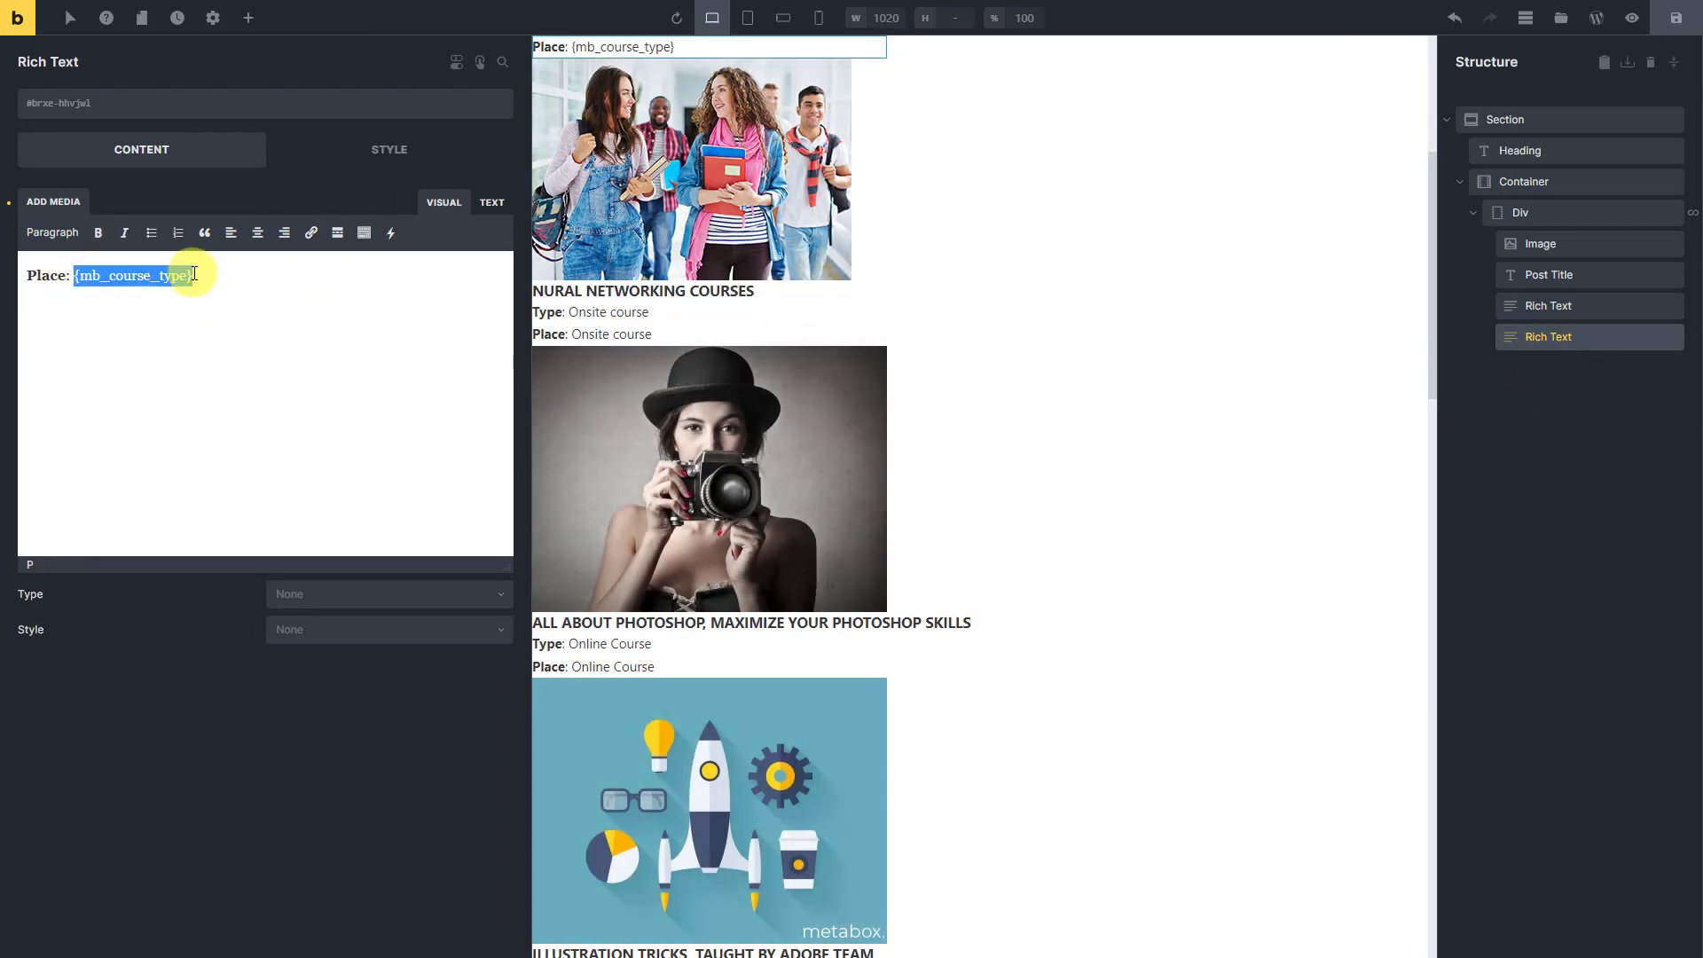
pyautogui.press('BackSpace')
pyautogui.click(391, 232)
pyautogui.moveTo(532, 529)
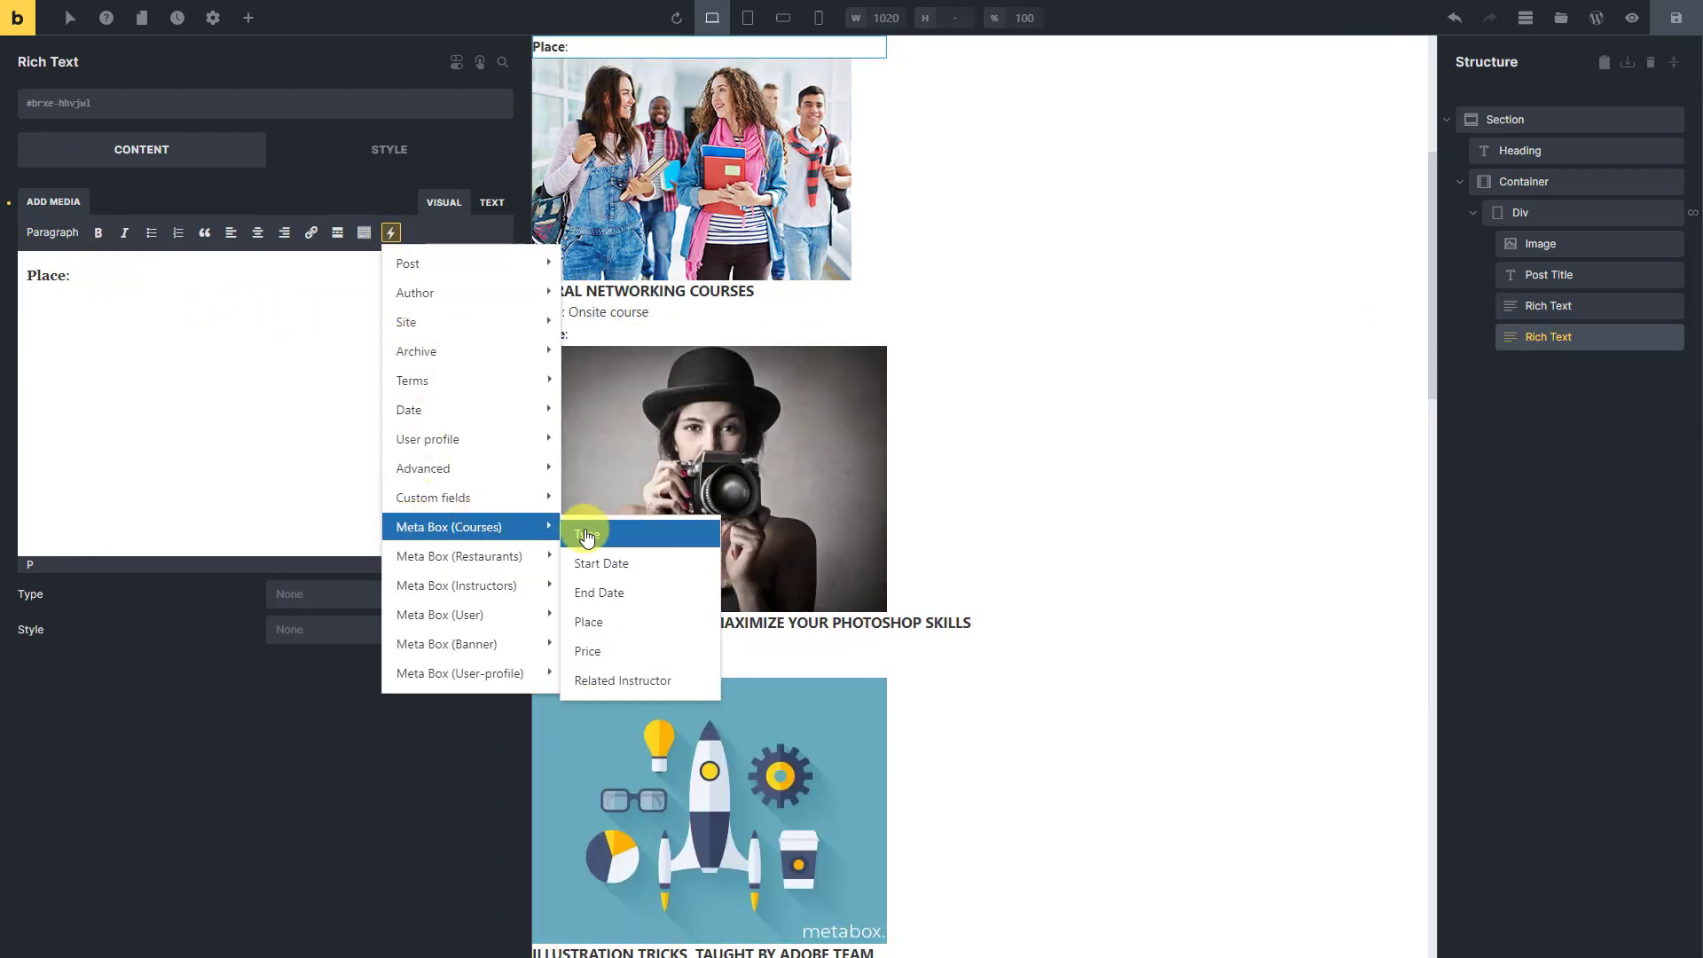
pyautogui.click(568, 620)
# Add a nested Div inside the looping Div, below the two Rich Text elements
pyautogui.click(1513, 217)
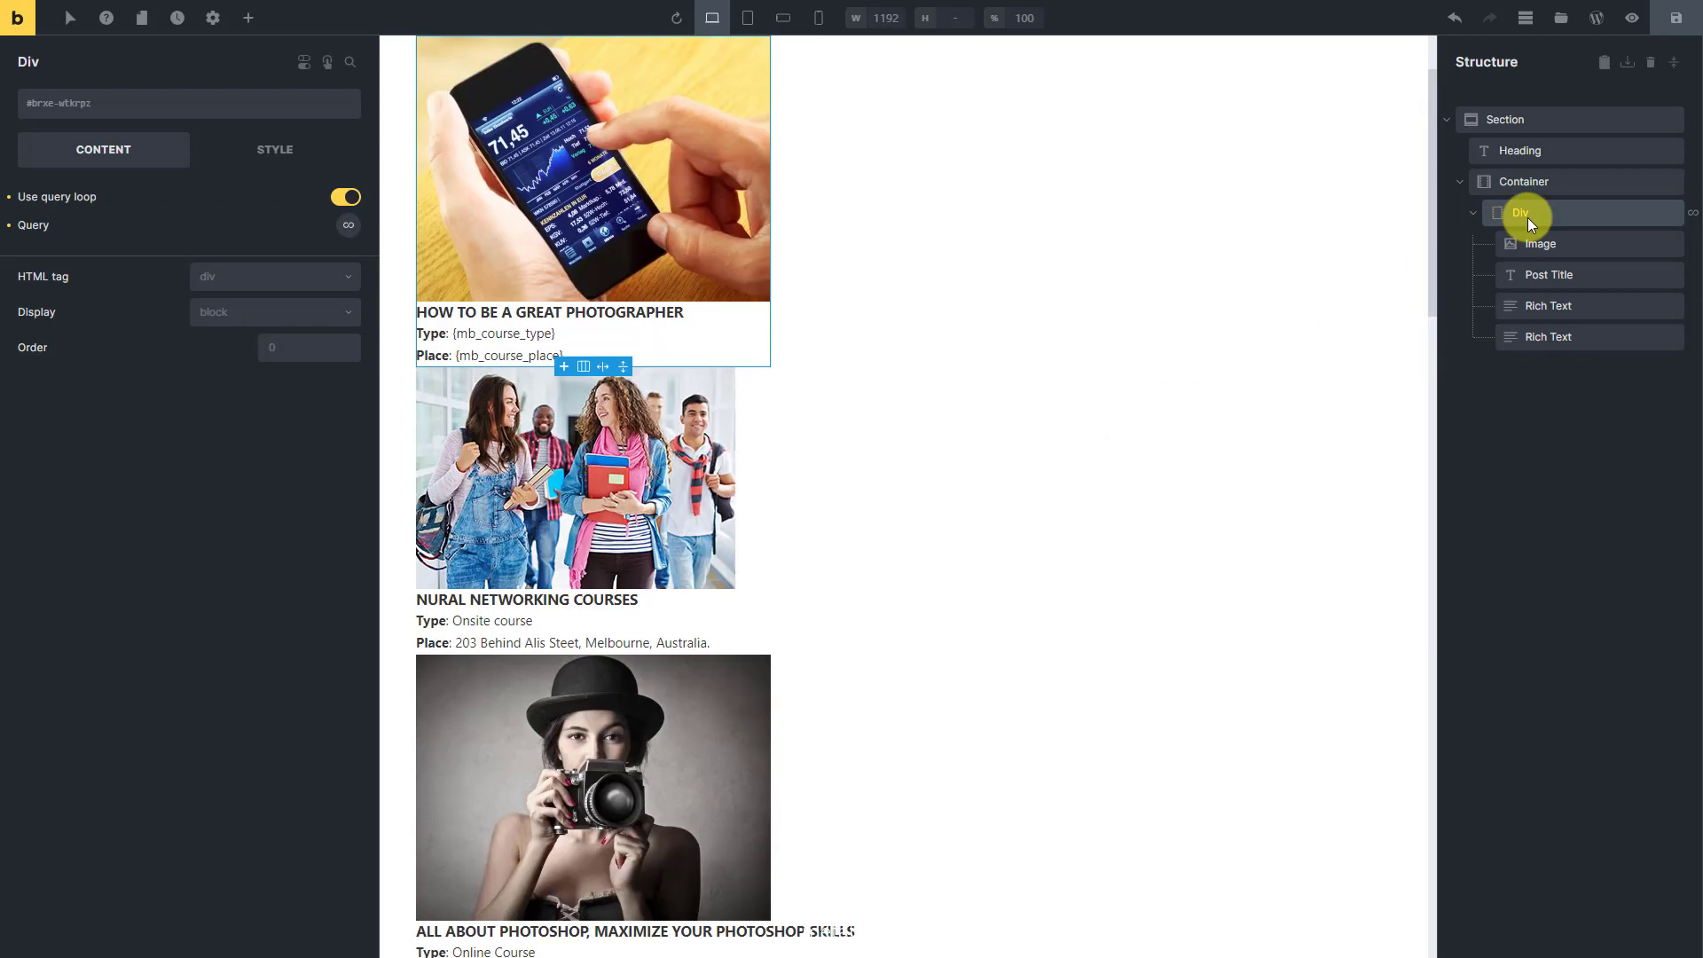
pyautogui.click(249, 17)
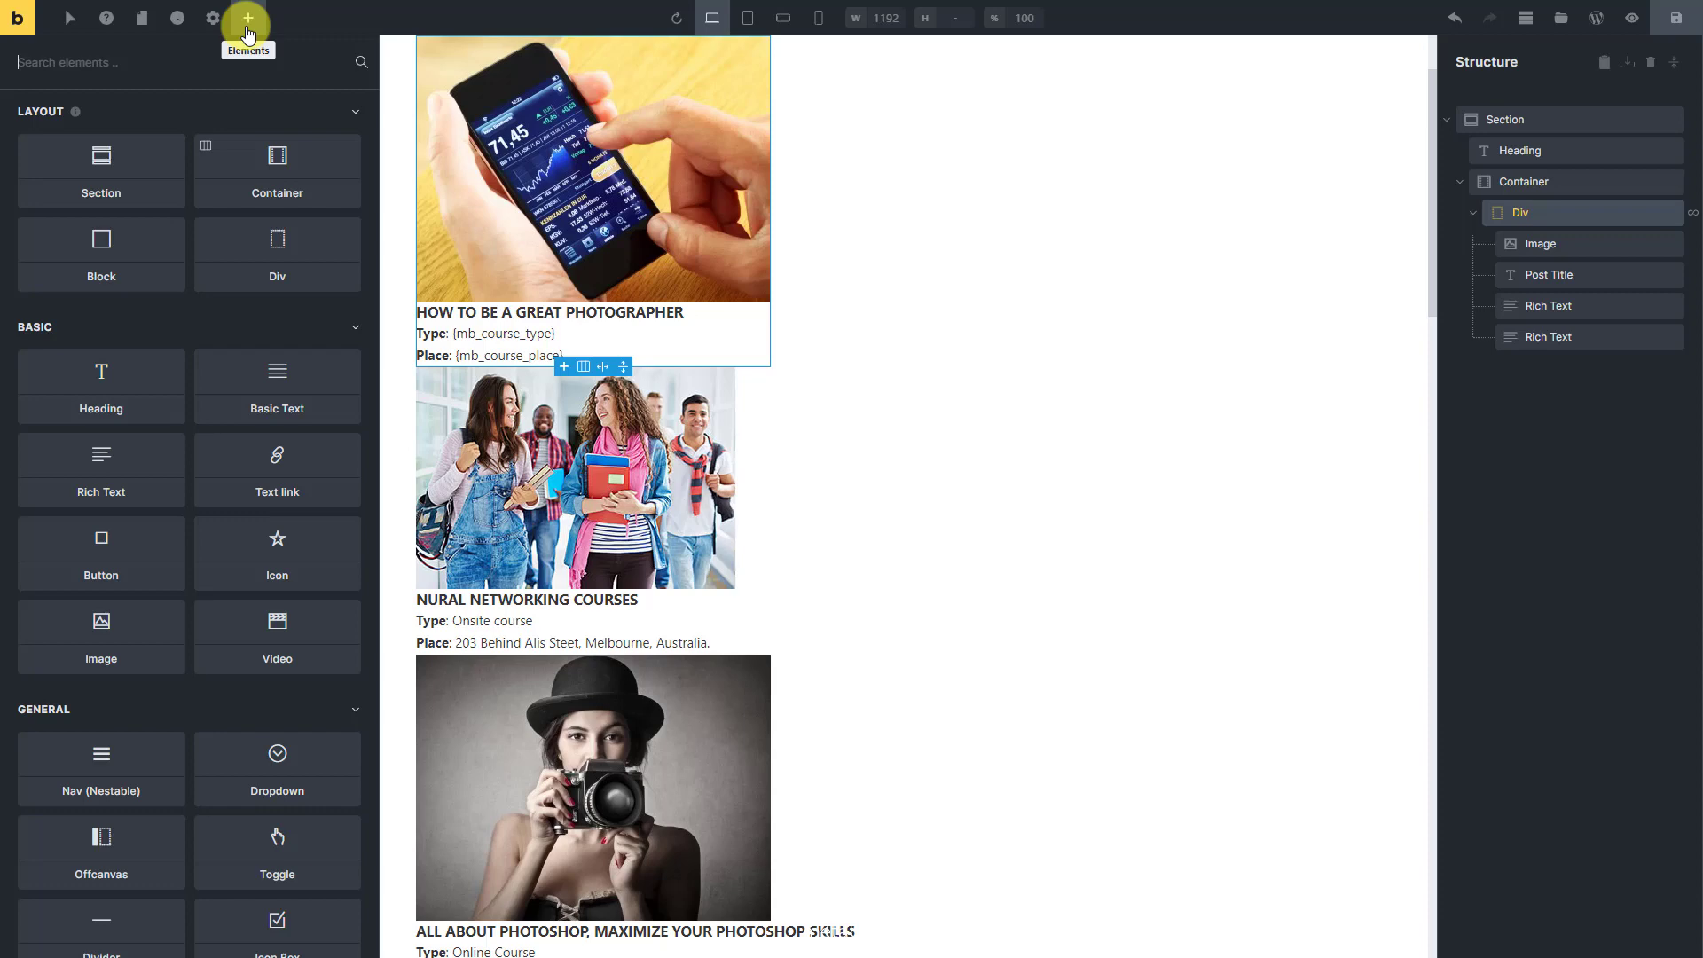
pyautogui.write('di')
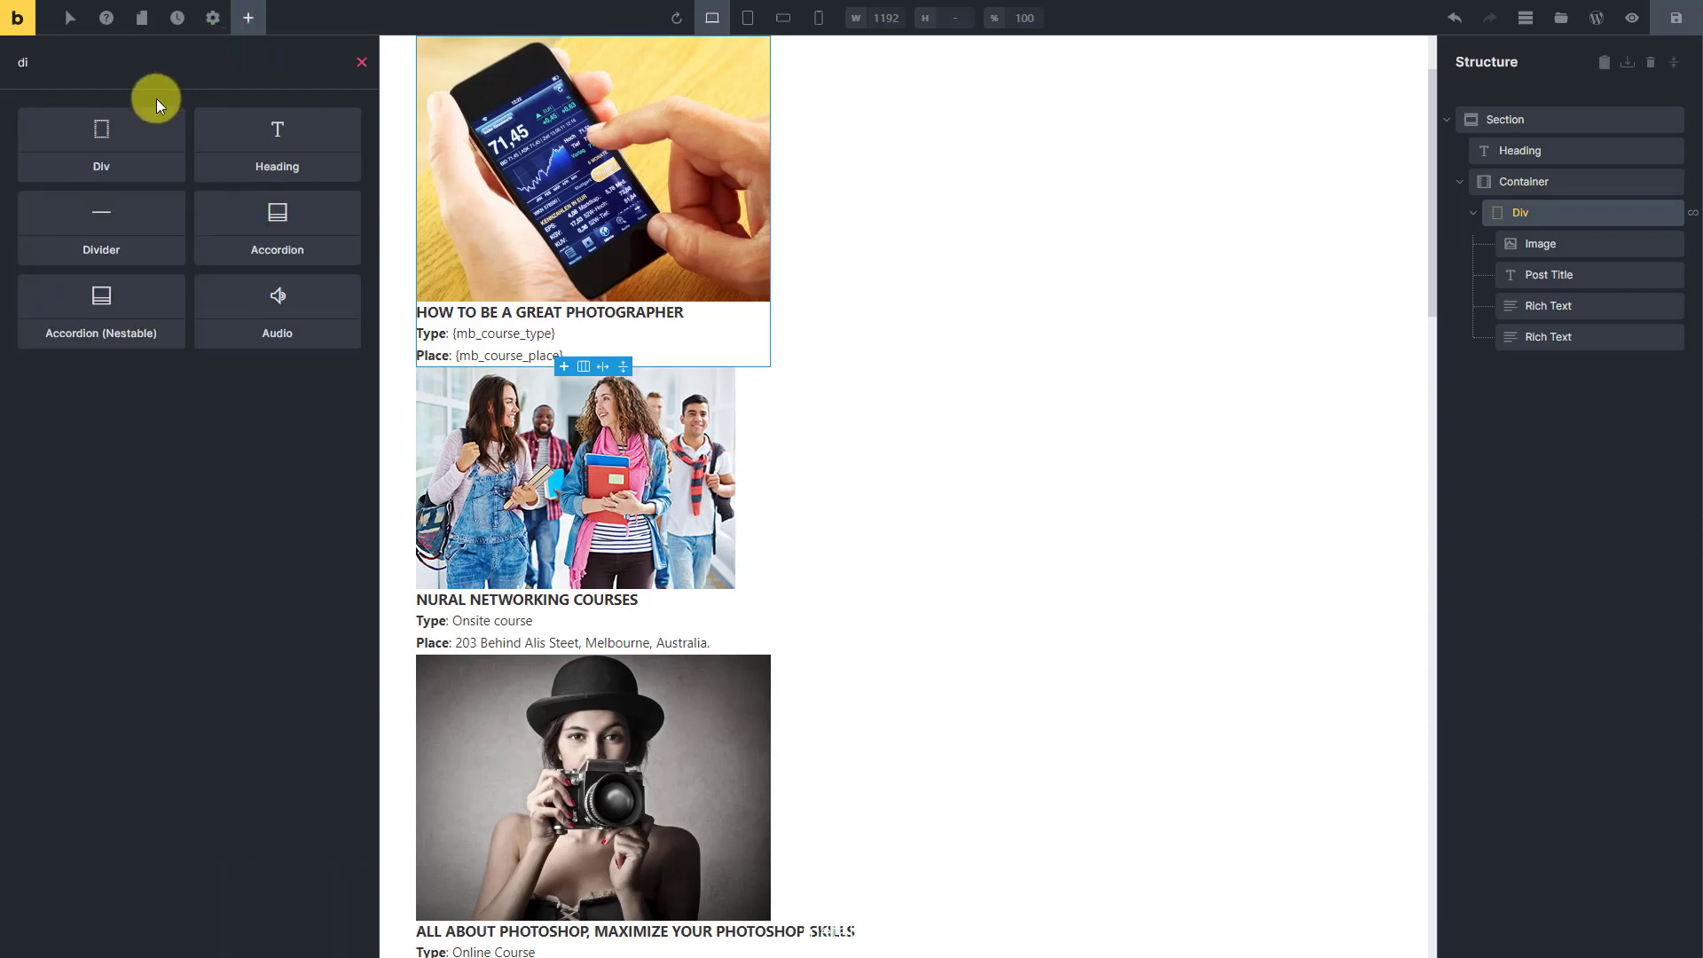
pyautogui.click(126, 147)
# Enable the nested Div's query loop and set its query type to "MB Relationship: Instructor to Course"
pyautogui.click(1551, 367)
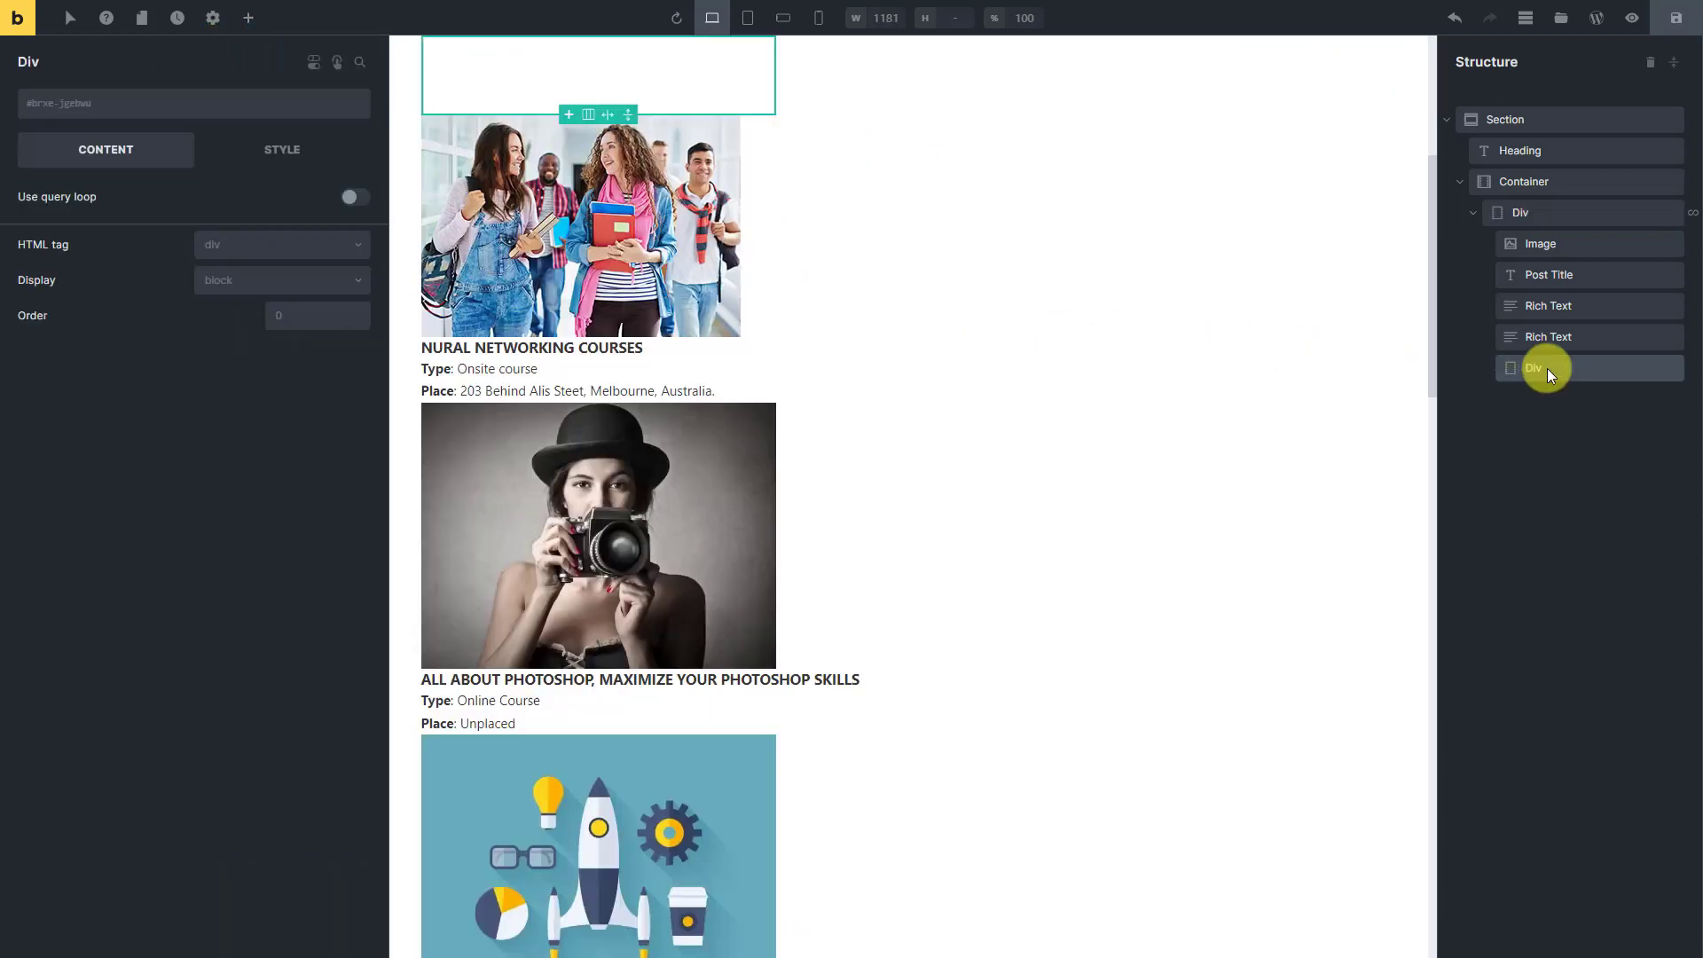
pyautogui.click(348, 198)
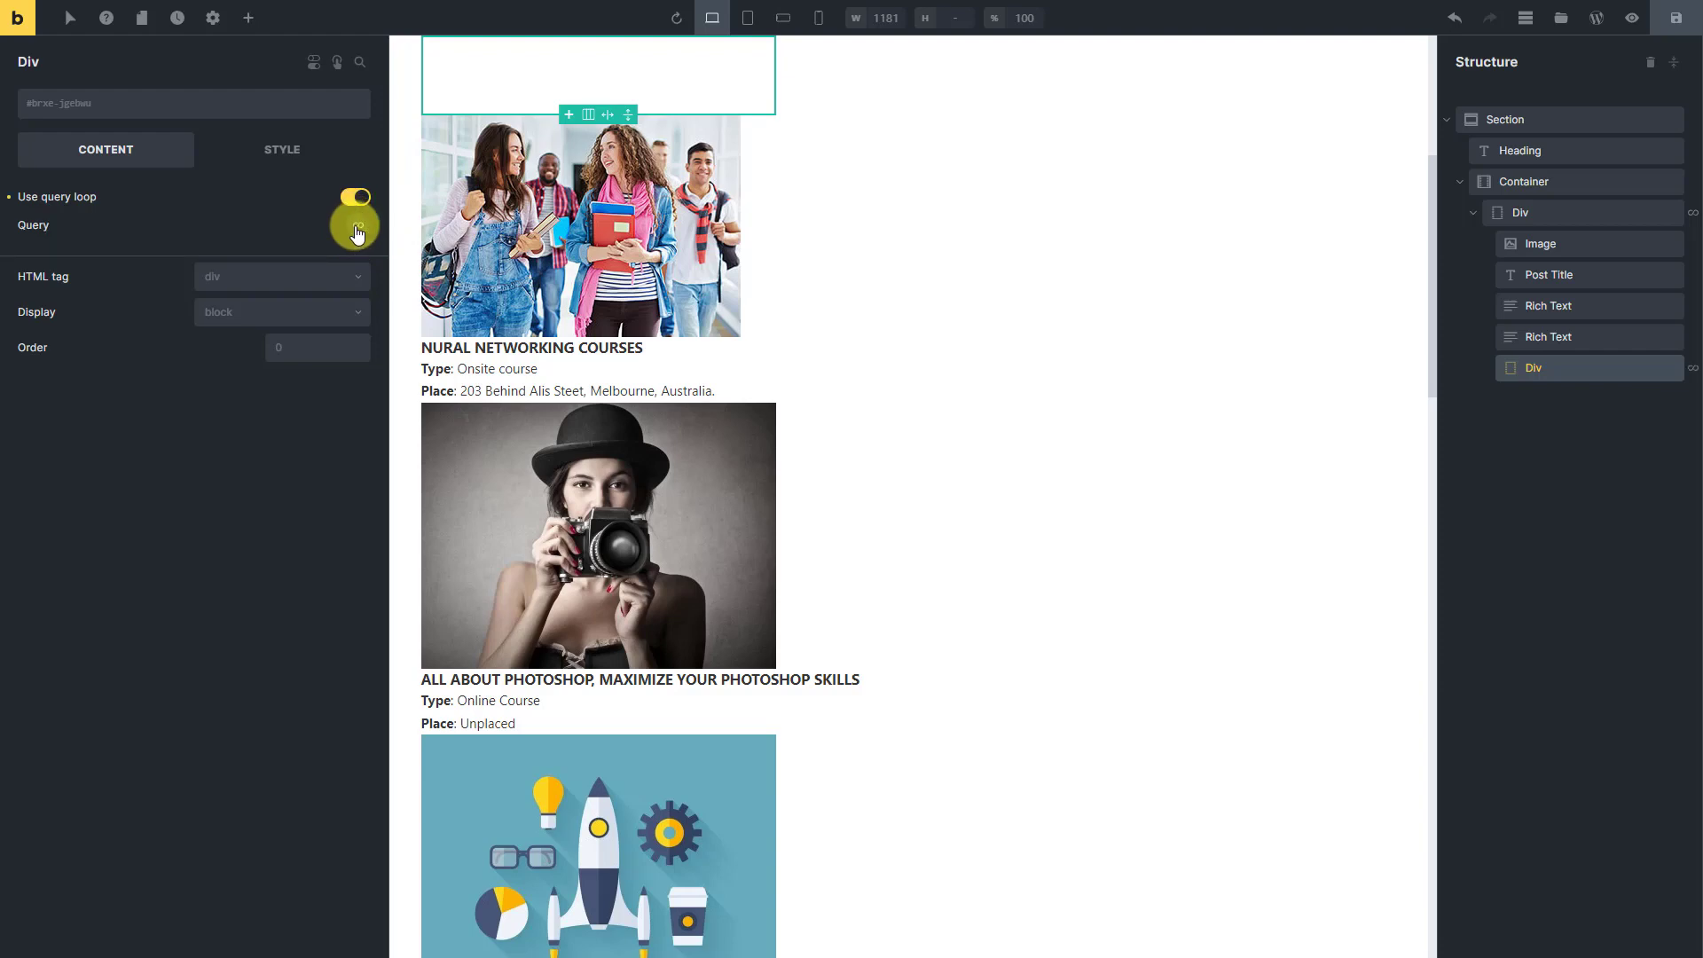
pyautogui.click(357, 229)
pyautogui.click(336, 274)
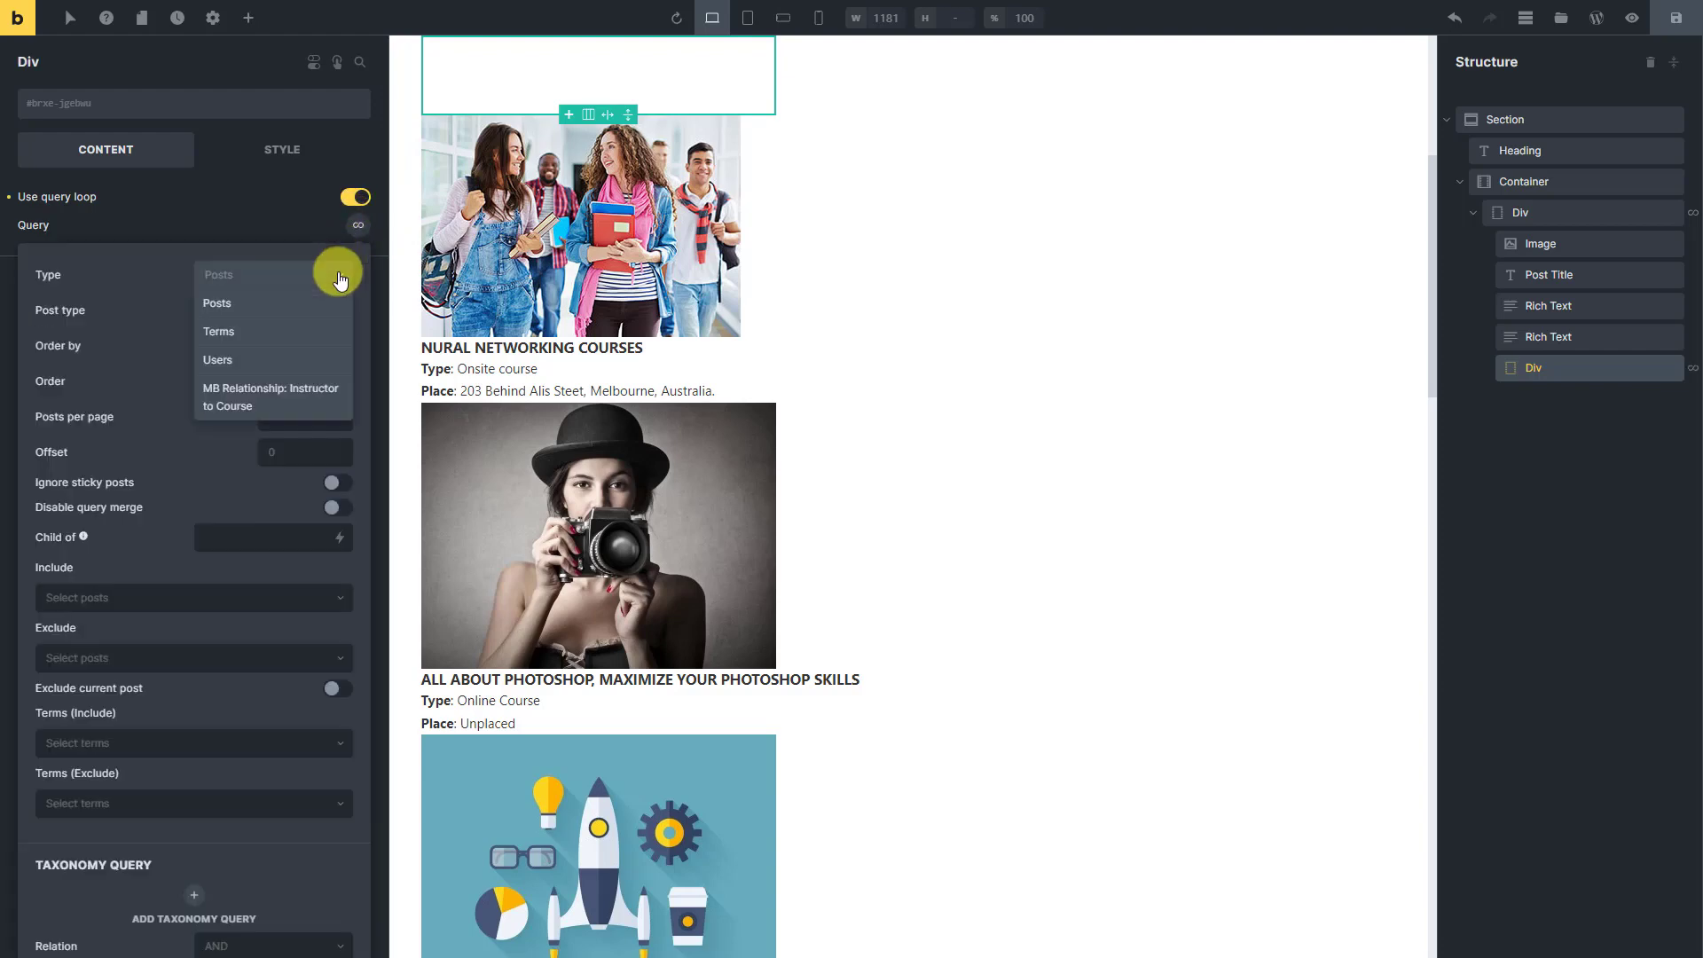
pyautogui.click(293, 404)
# Add a Heading element inside the nested Div and replace its text with "Instructor"
pyautogui.click(251, 21)
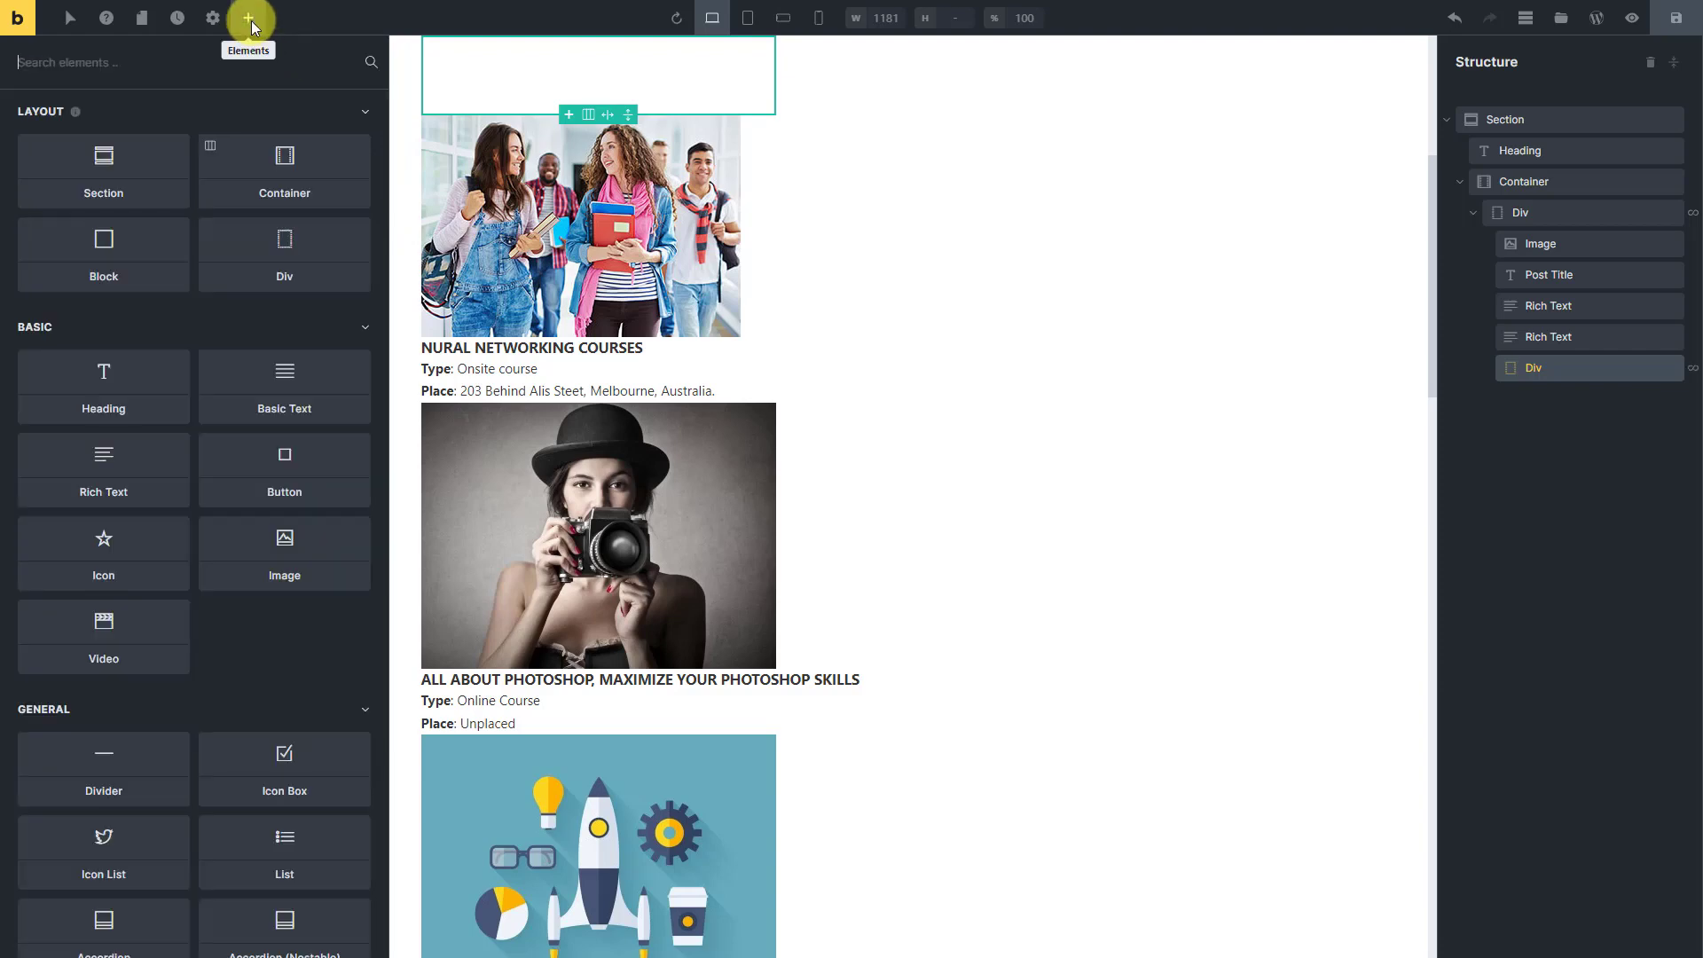
pyautogui.click(144, 376)
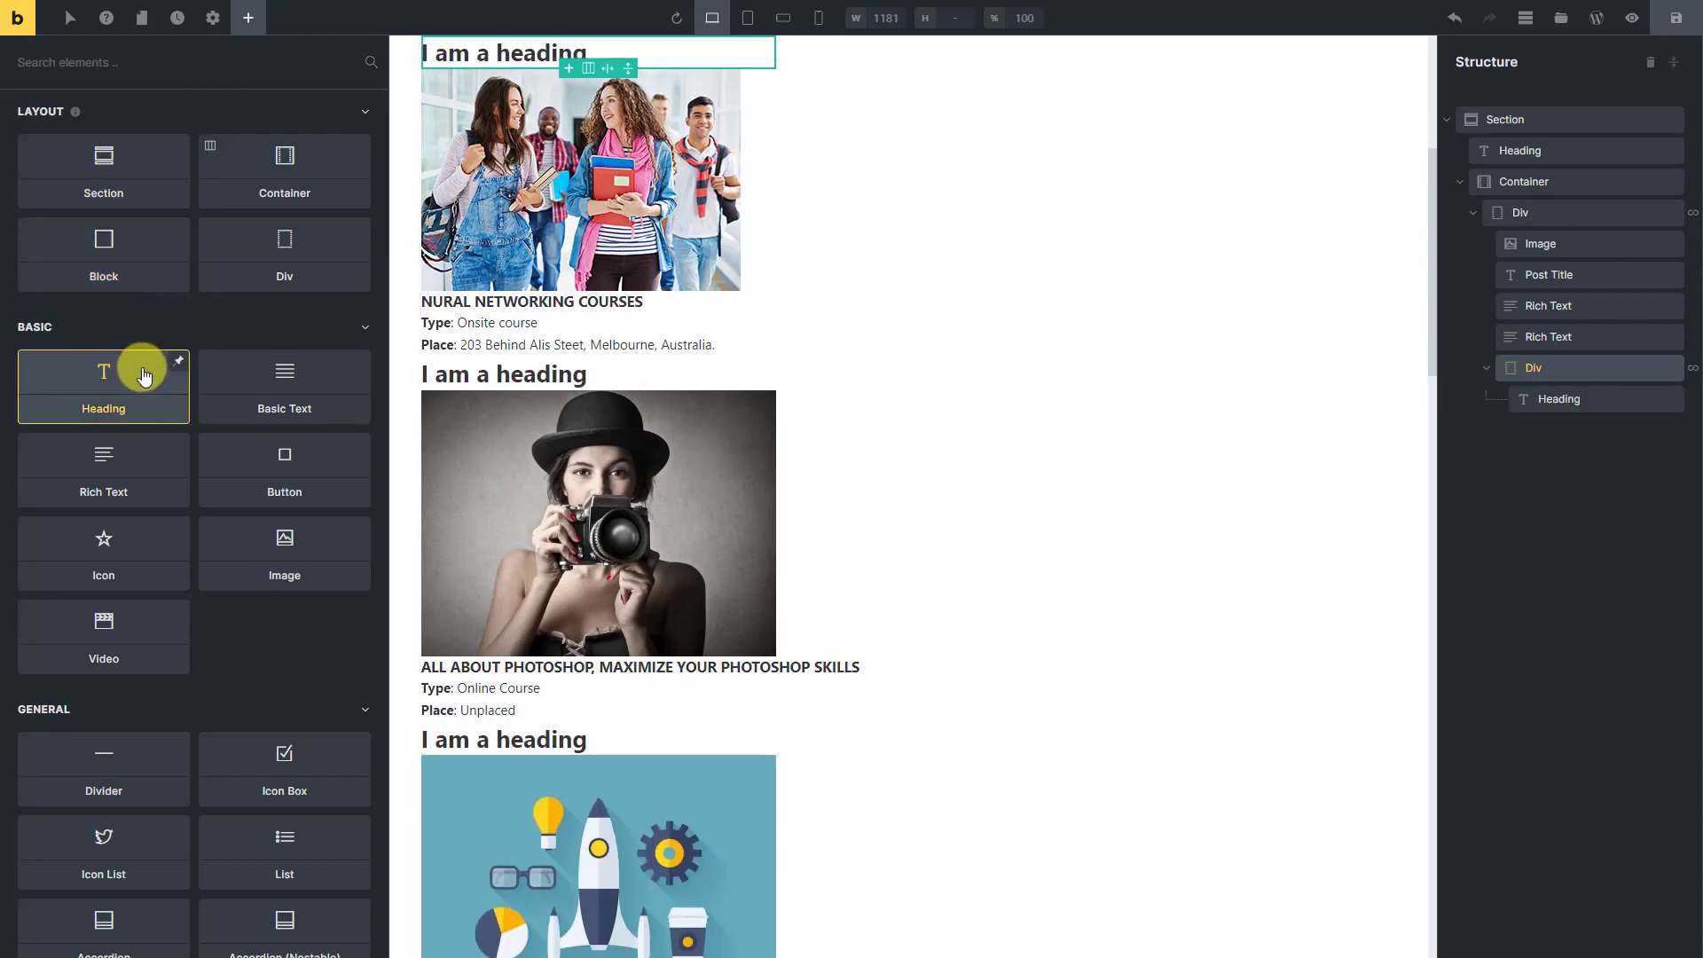
pyautogui.click(1532, 401)
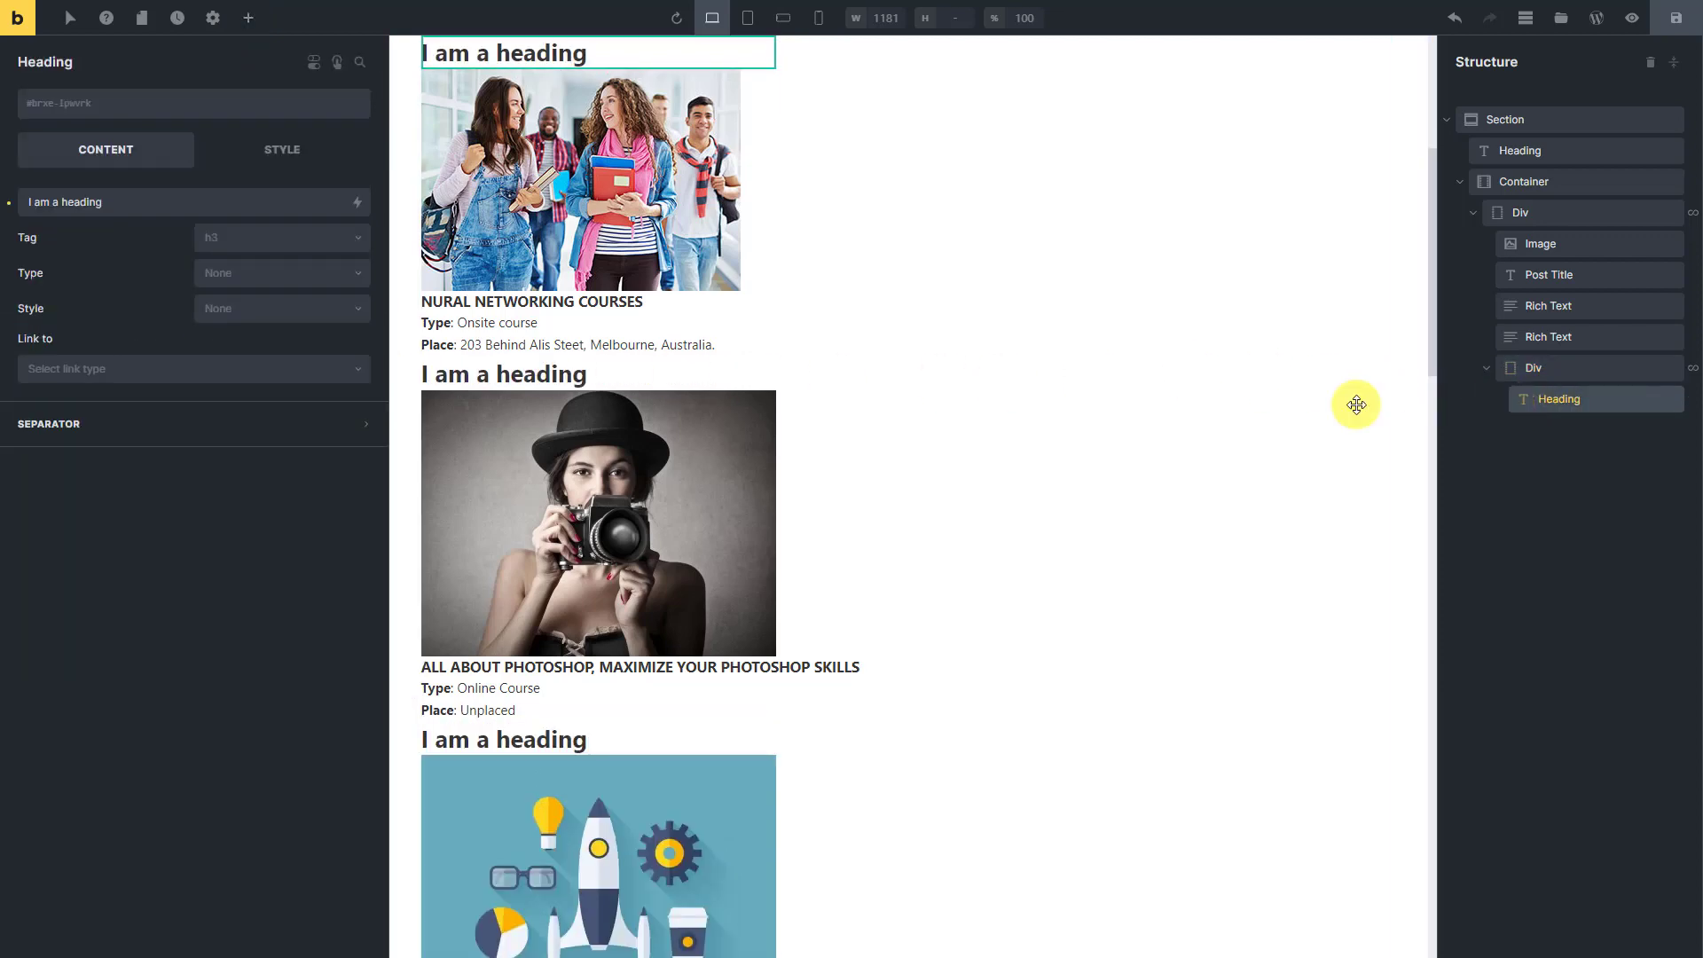
pyautogui.moveTo(171, 199); pyautogui.dragTo(47, 201)
pyautogui.press('BackSpace')
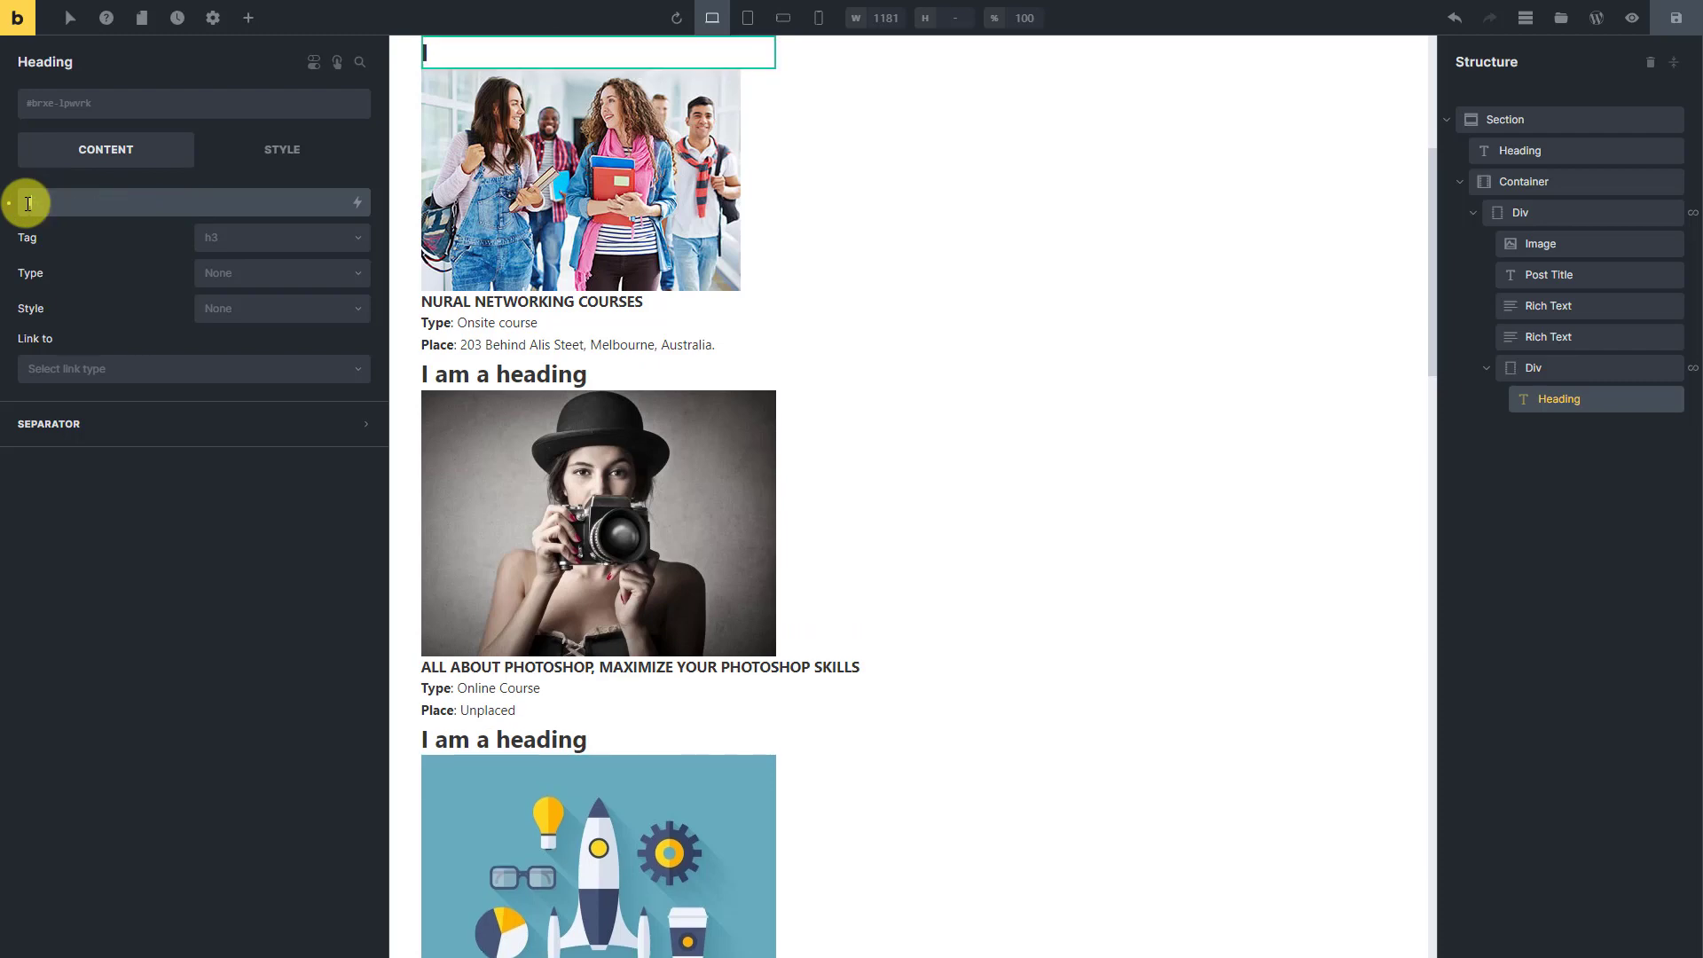
# Add a Post Title element below the "Instructor" heading in the nested Div and open its settings
pyautogui.click(248, 19)
pyautogui.write('po')
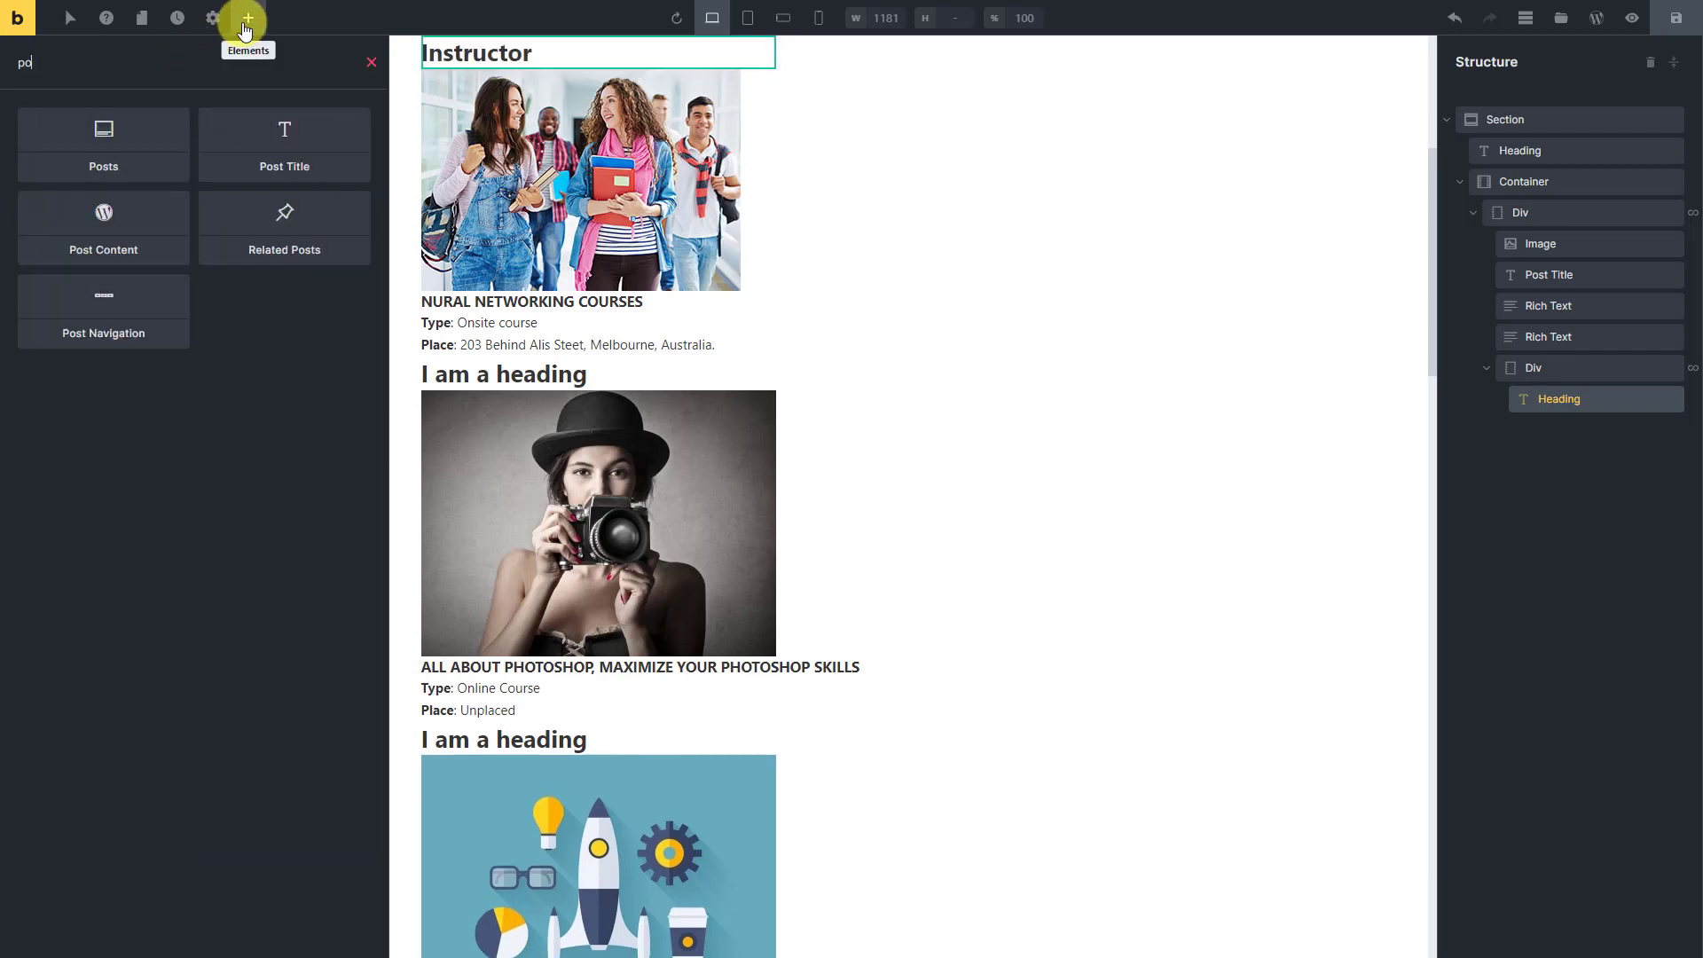
pyautogui.click(278, 135)
pyautogui.click(1536, 434)
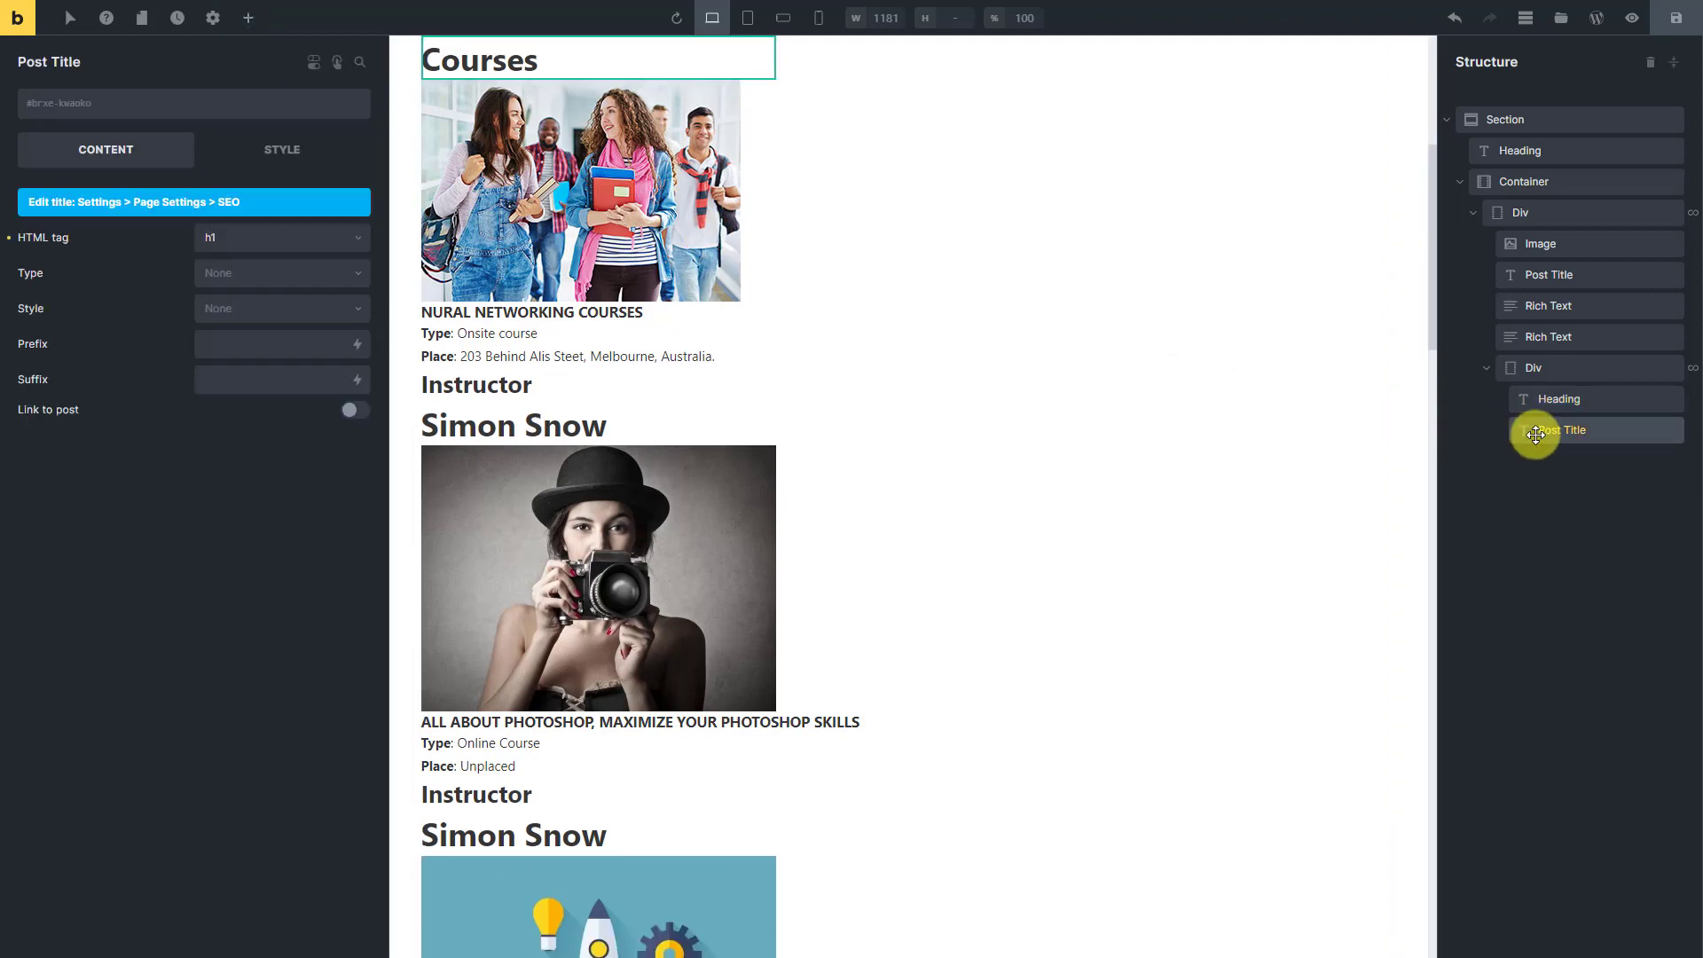
# Set the nested Post Title's HTML tag to h6 and style to Danger, and enable its link to the post
pyautogui.click(354, 237)
pyautogui.click(228, 407)
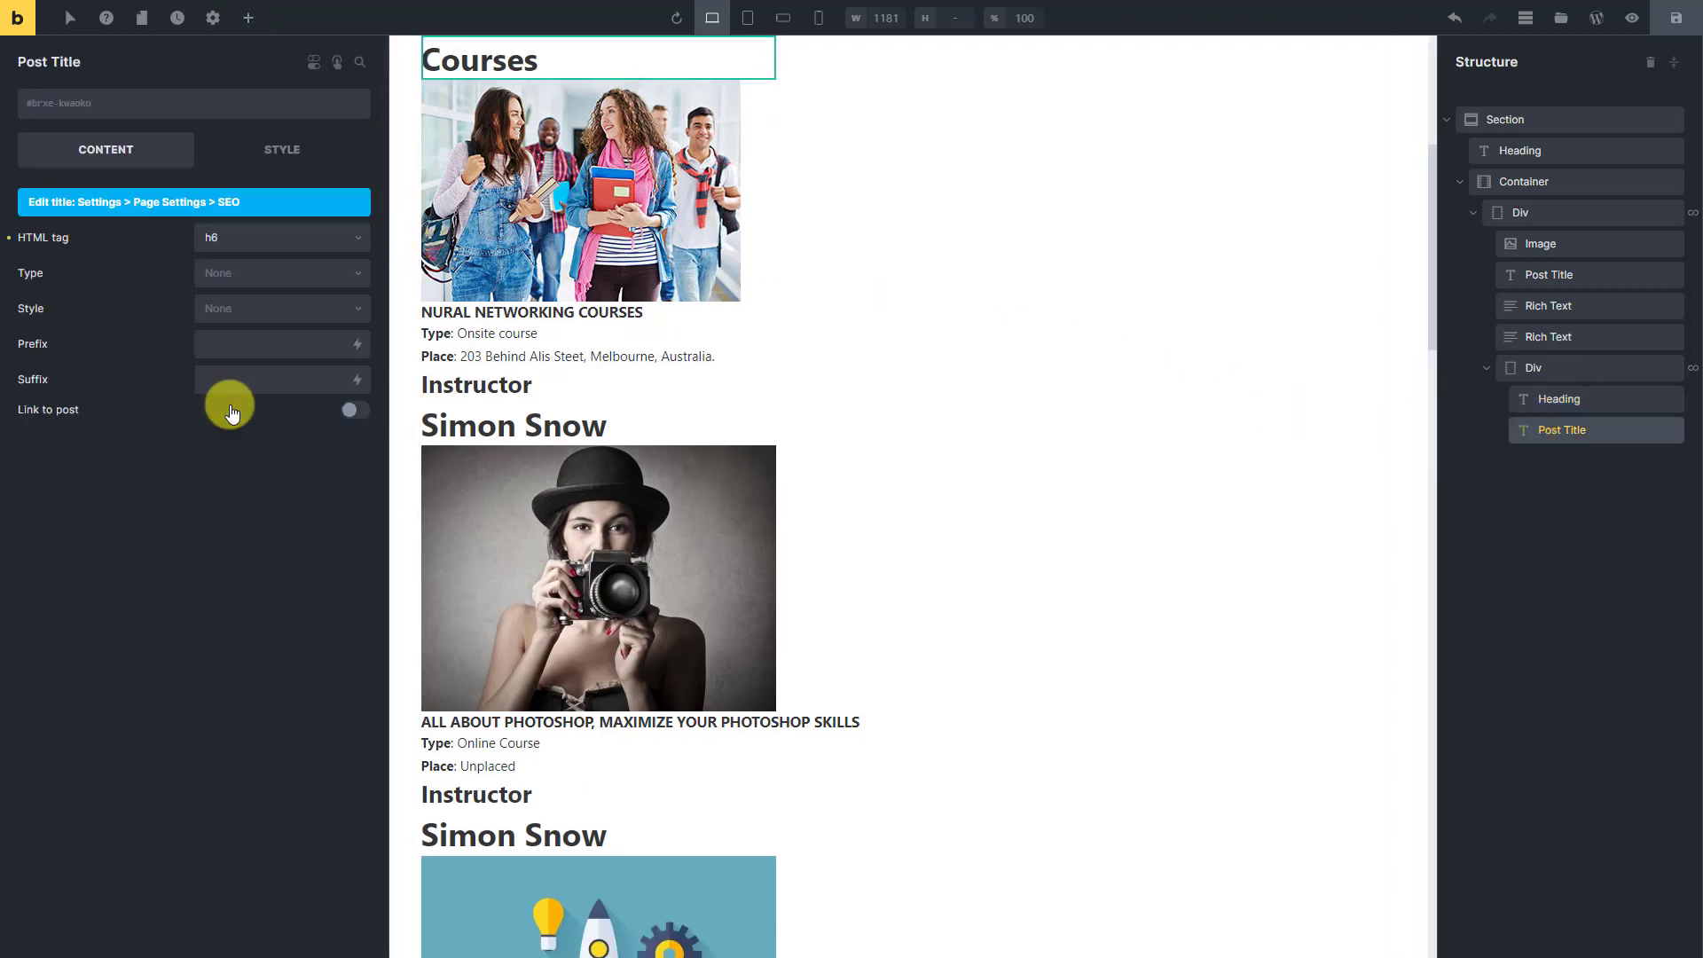
pyautogui.click(354, 310)
pyautogui.click(236, 562)
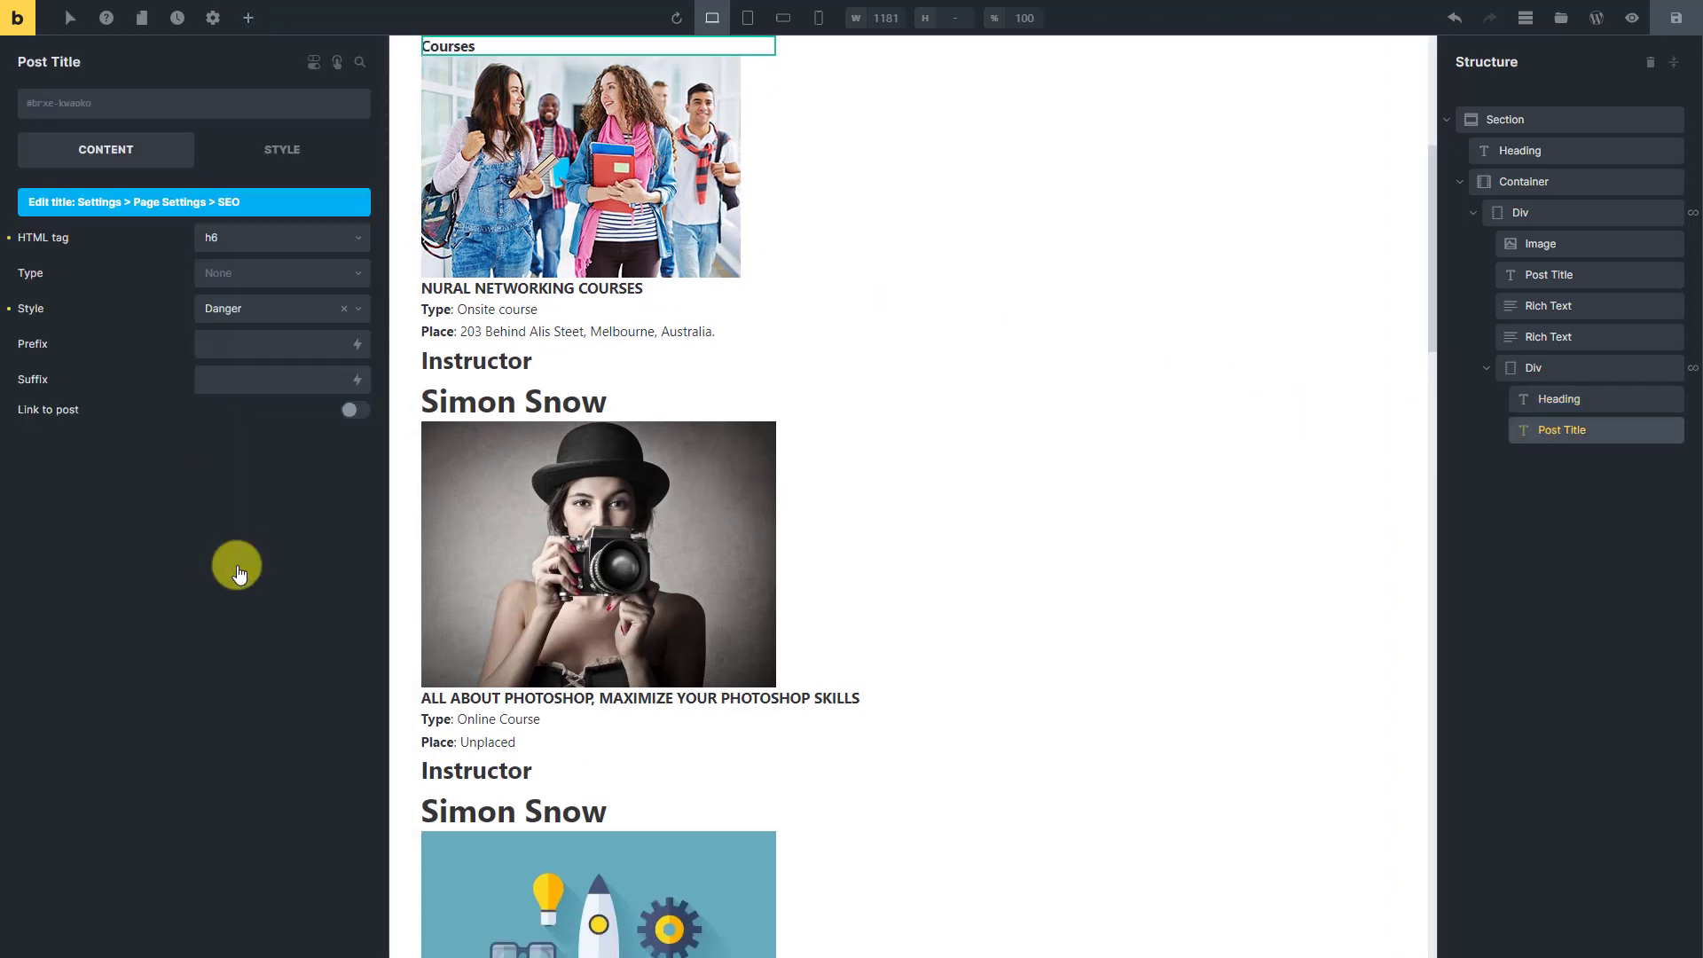
pyautogui.click(352, 417)
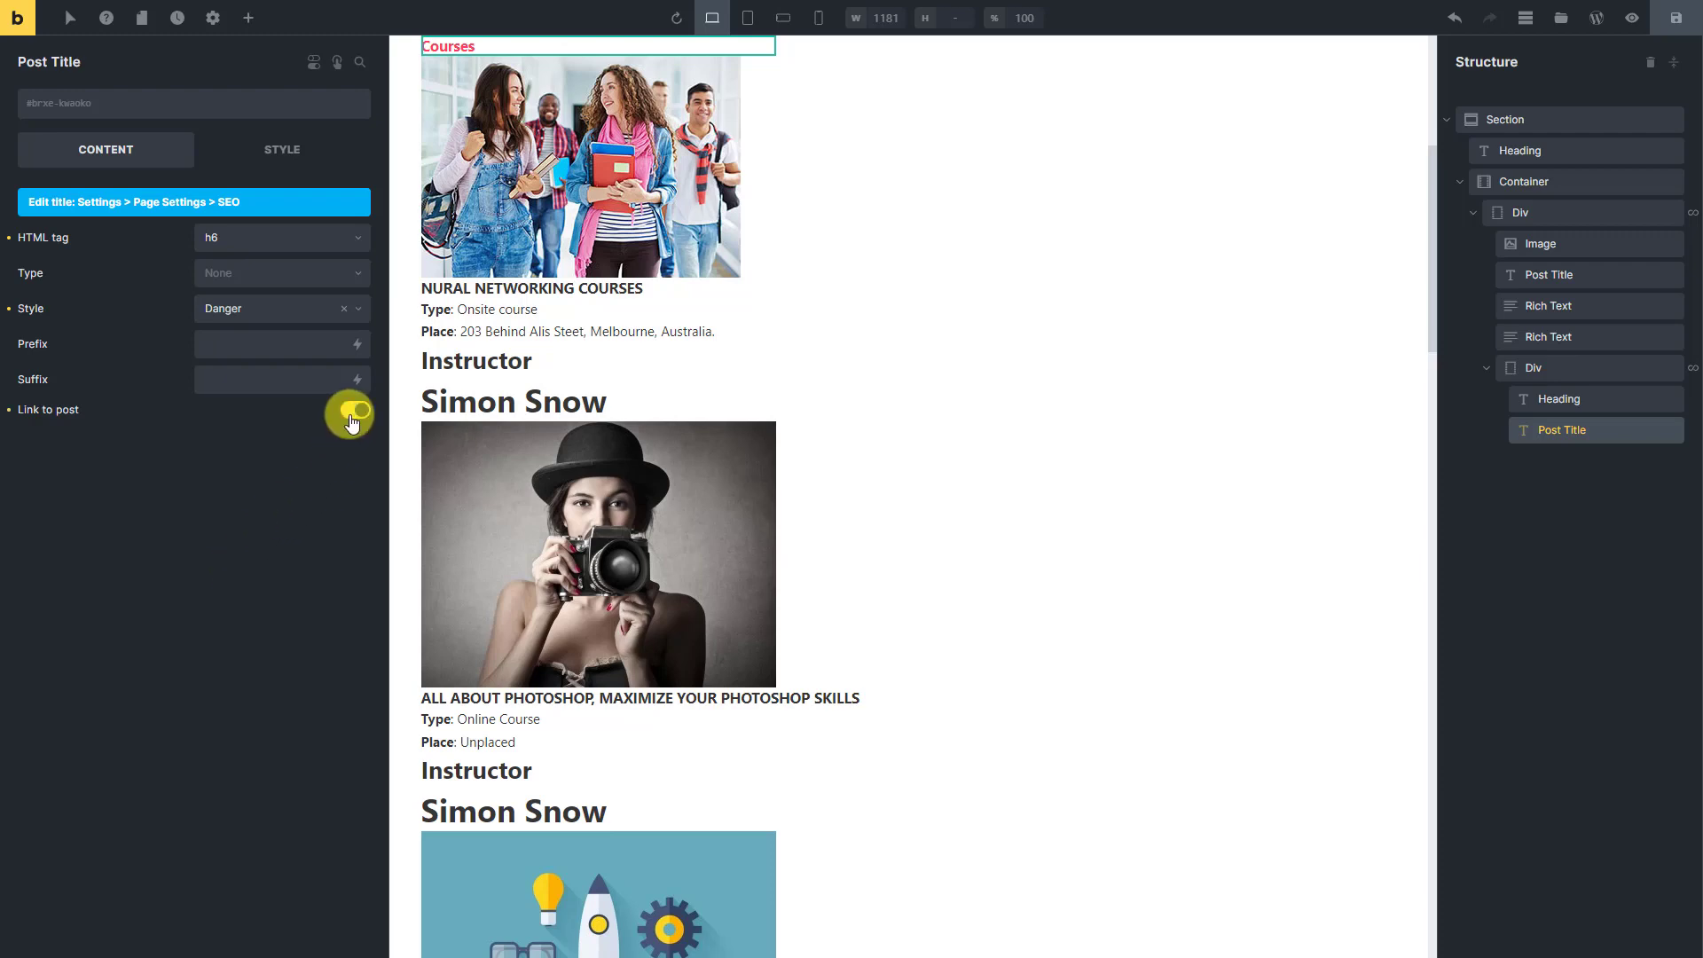
# Save the page and preview the course list with its instructor blocks
pyautogui.click(1679, 20)
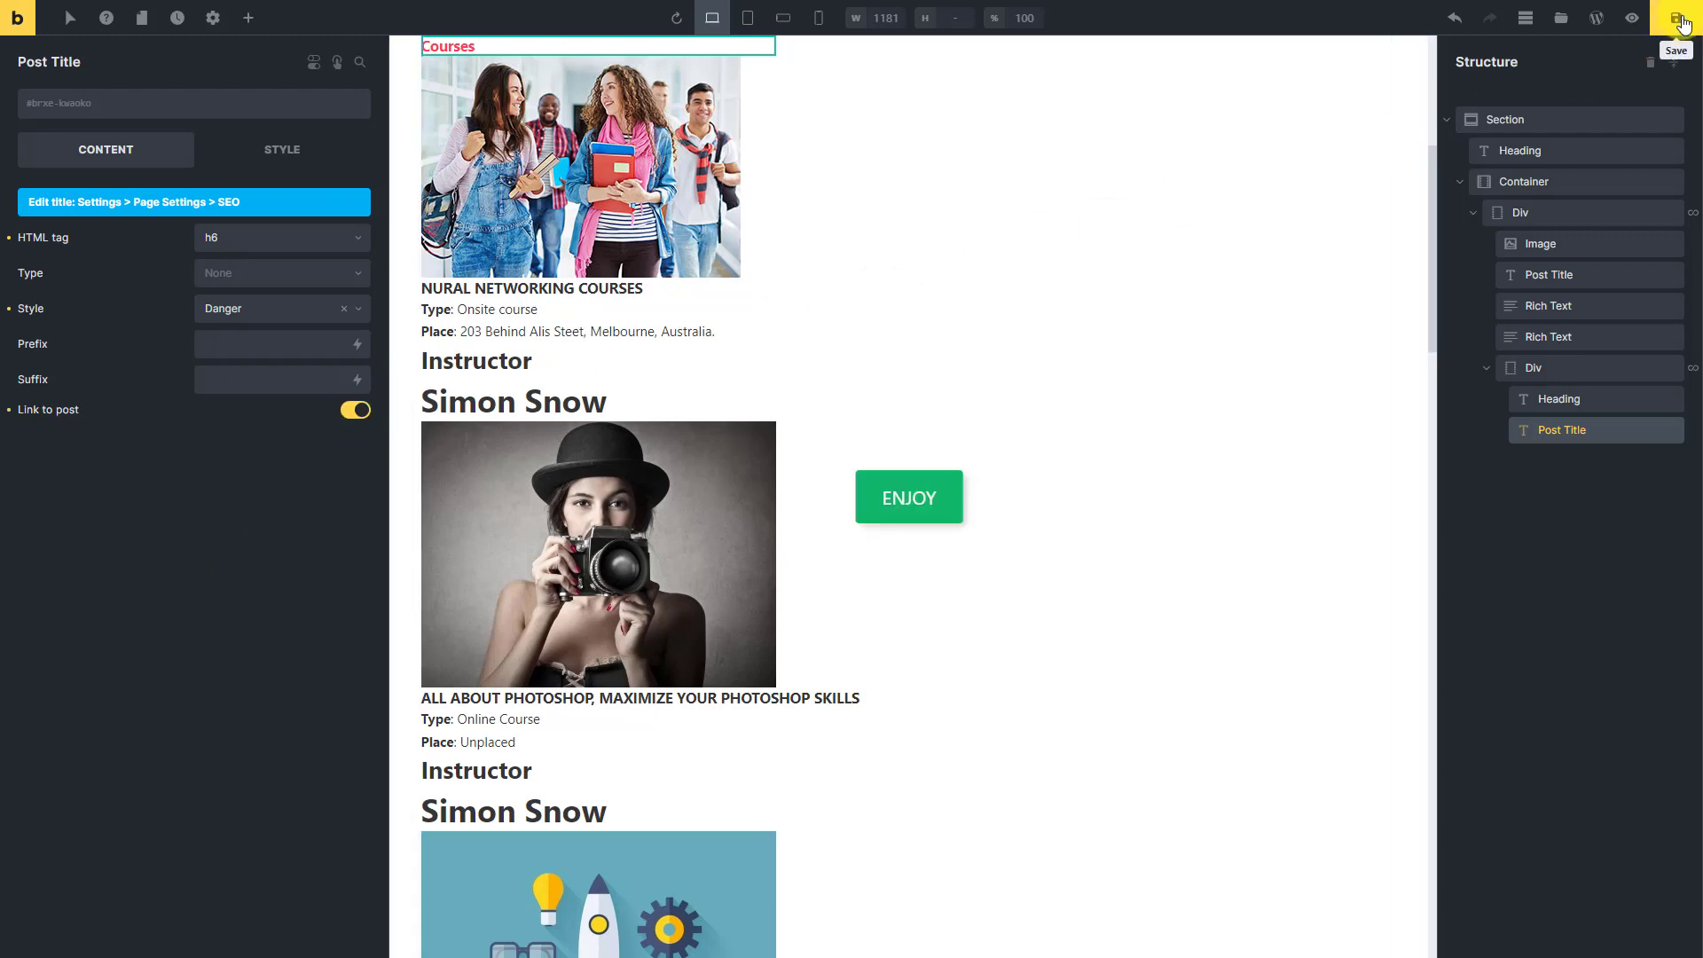
pyautogui.click(1632, 18)
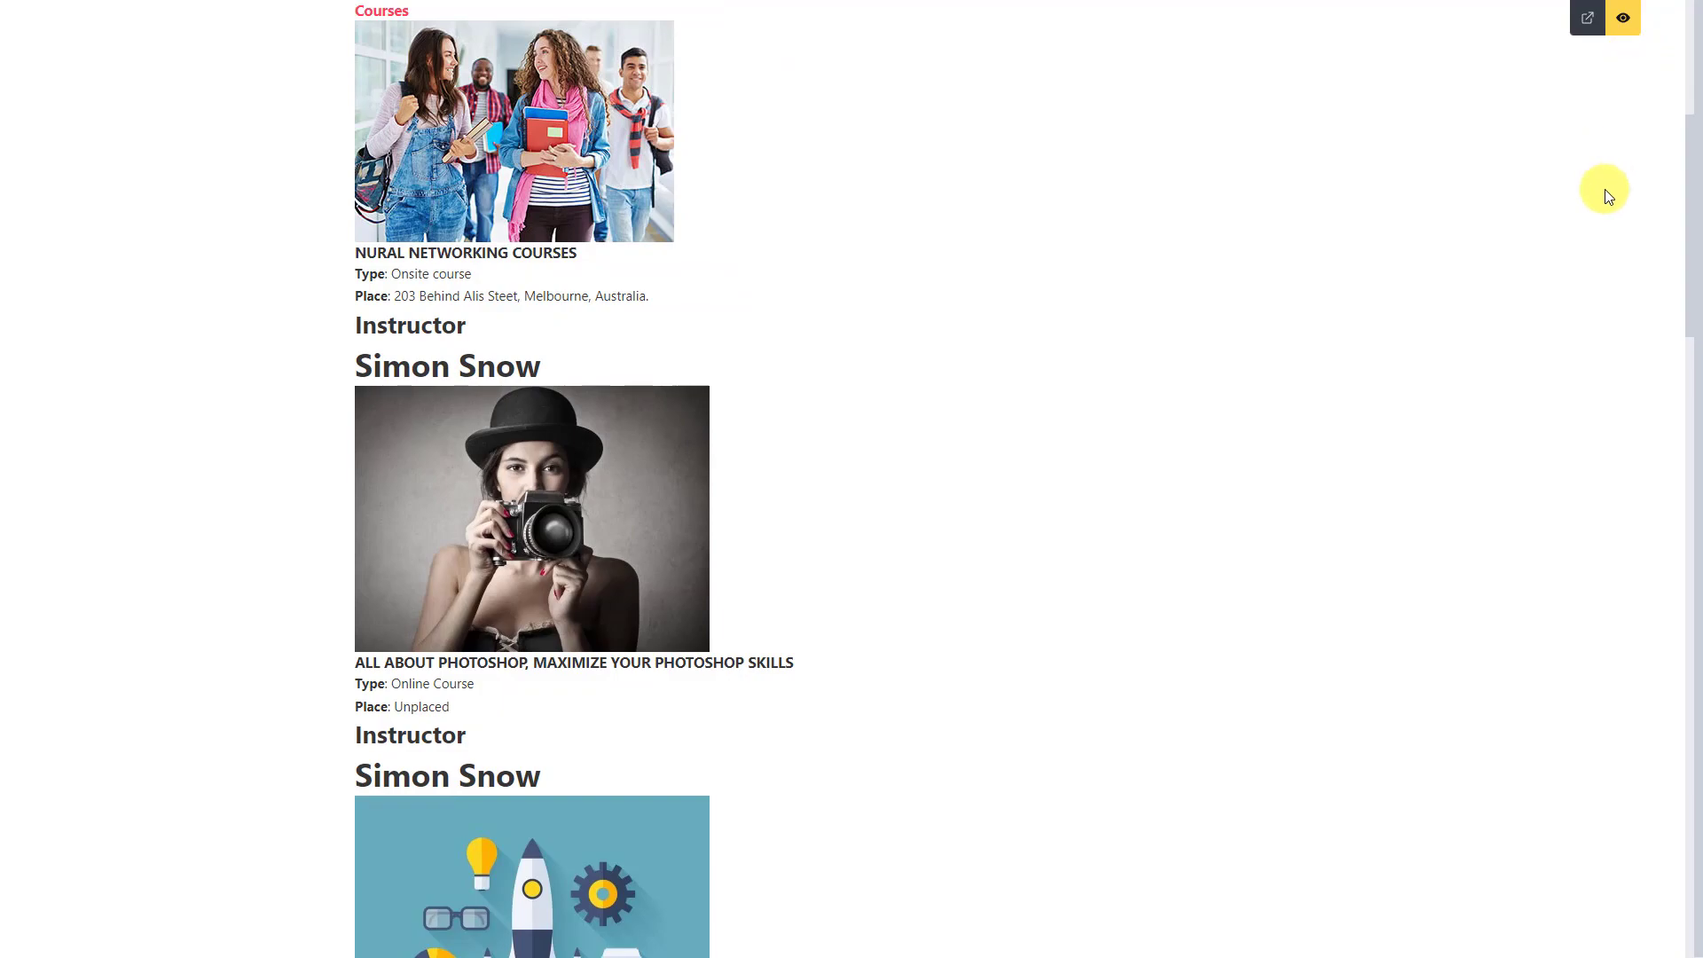
pyautogui.scroll(-15, 1609, 196)
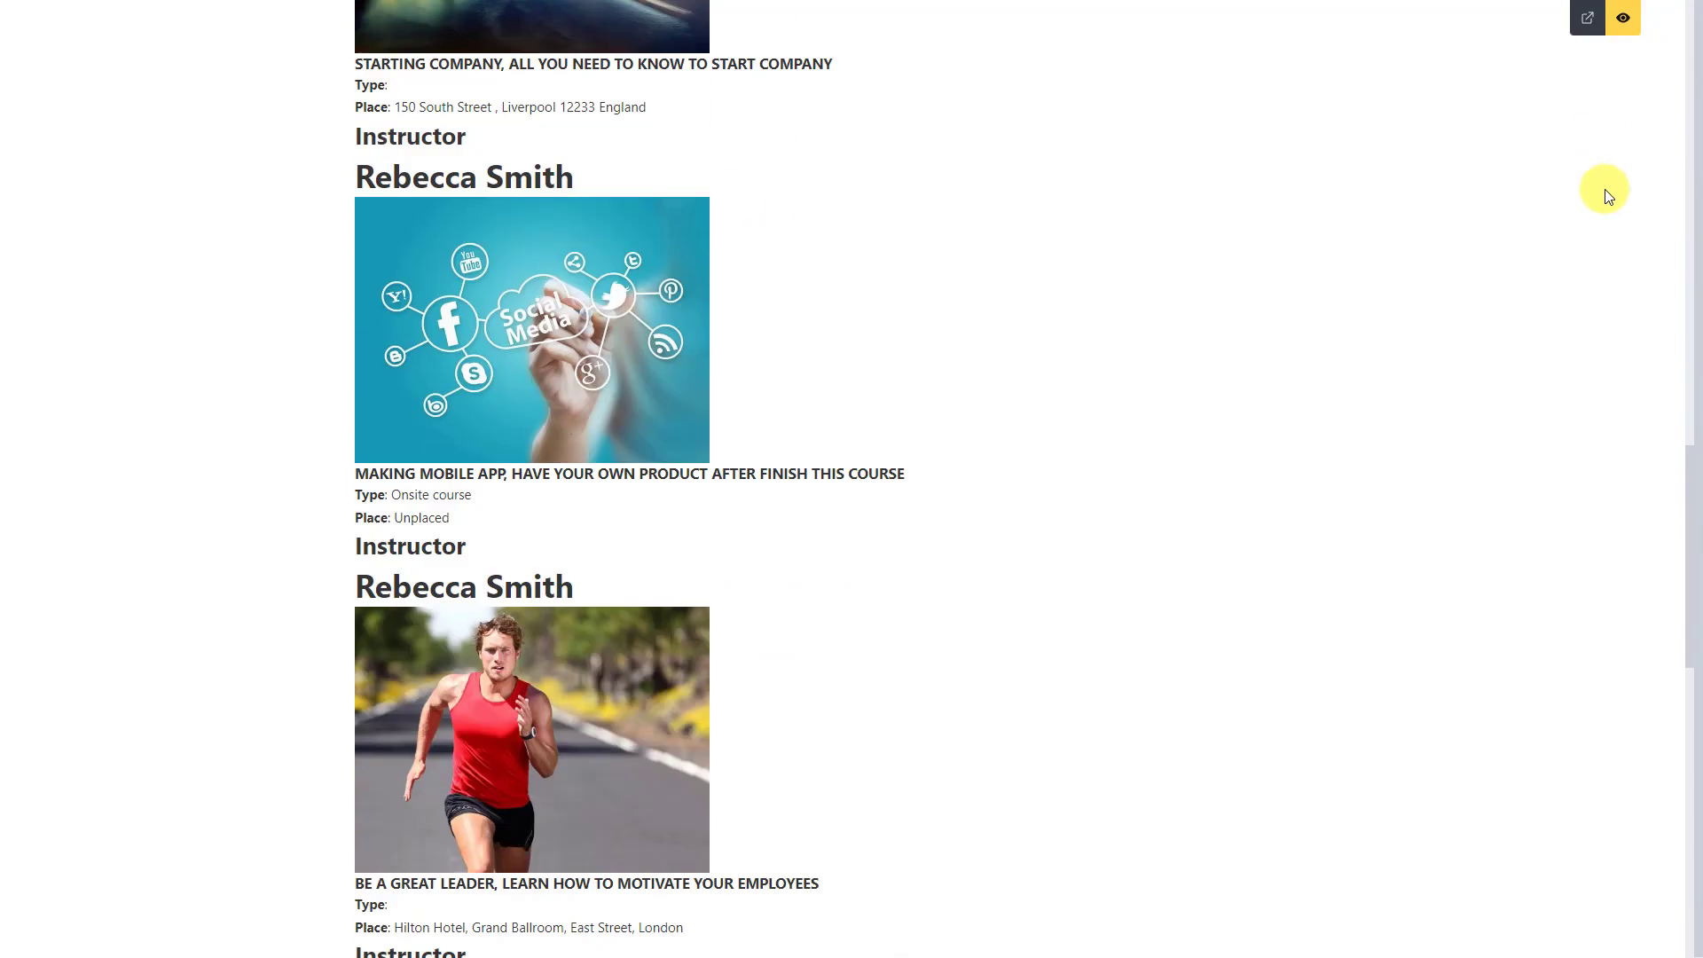
pyautogui.scroll(-9, 1609, 196)
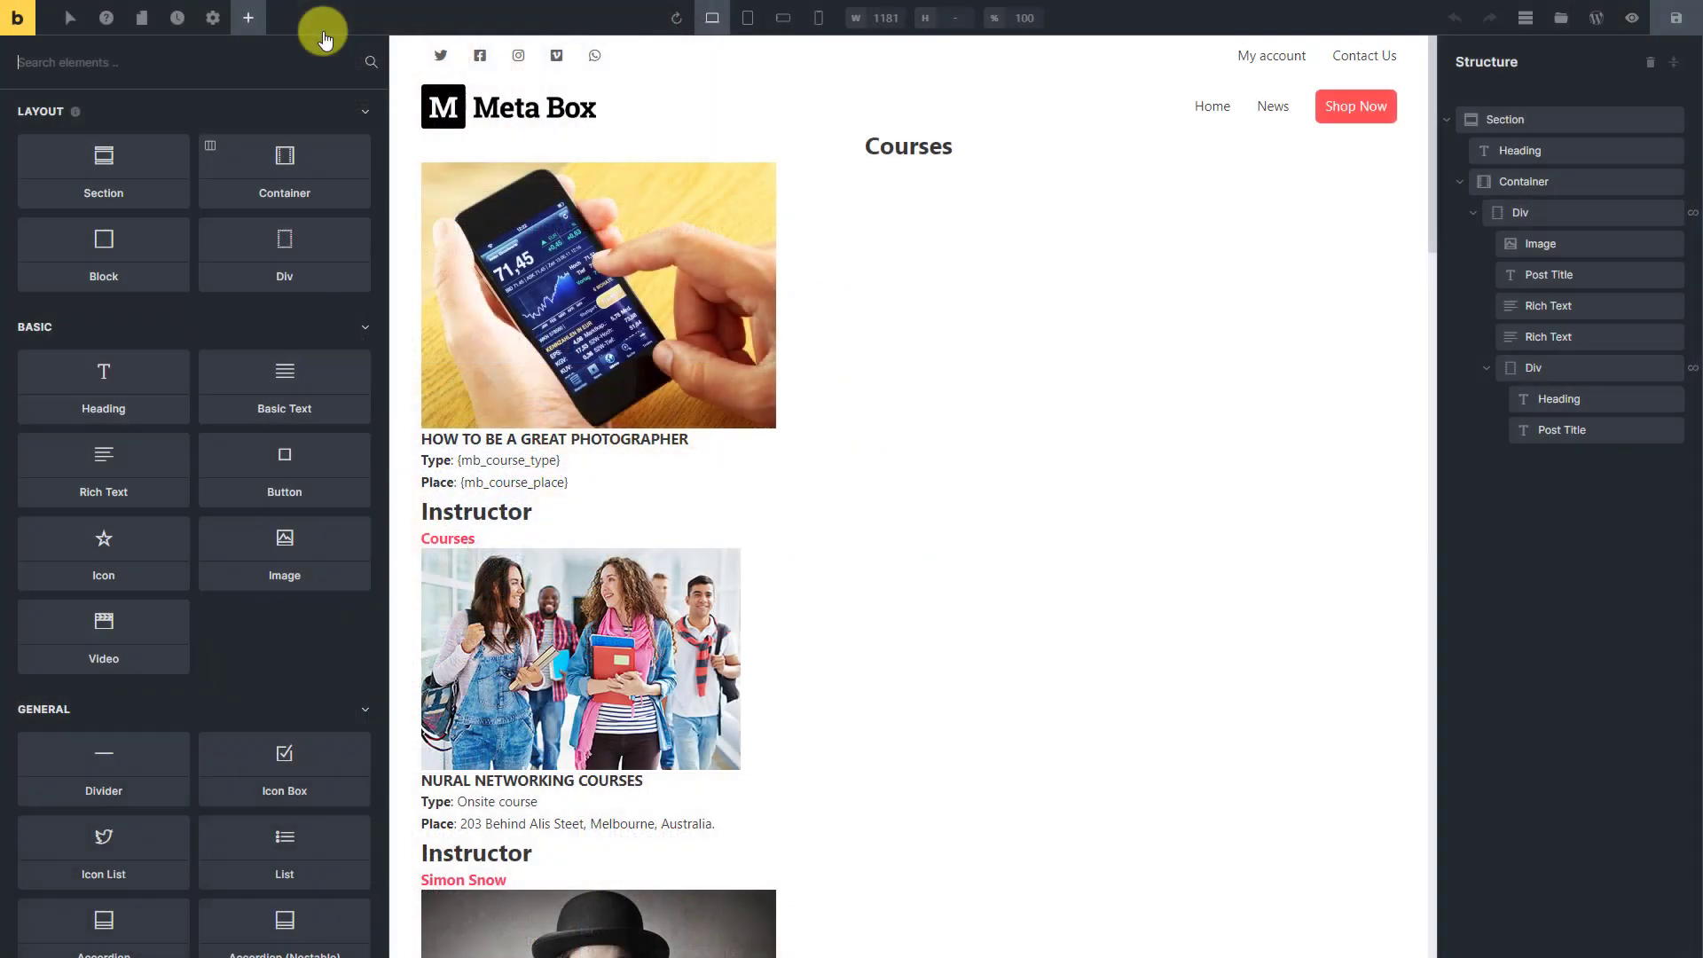
# Set the Container's direction to horizontal with space between on the main axis, and the looping Div's width to 32%
pyautogui.click(1503, 182)
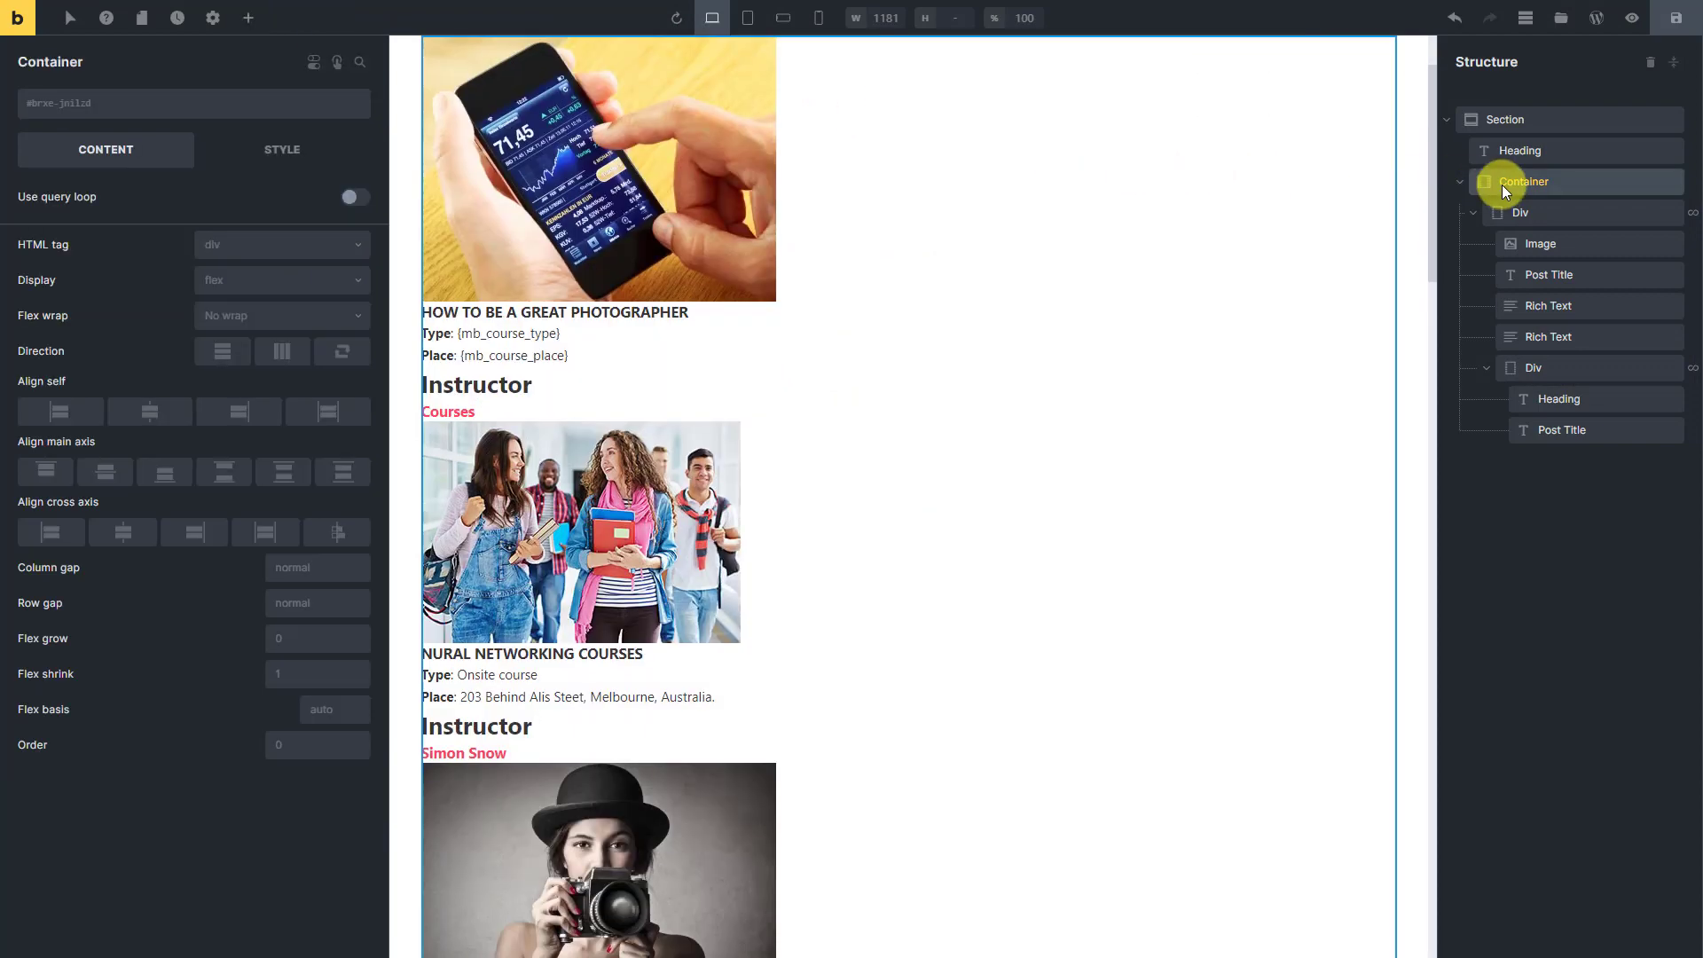
pyautogui.click(282, 351)
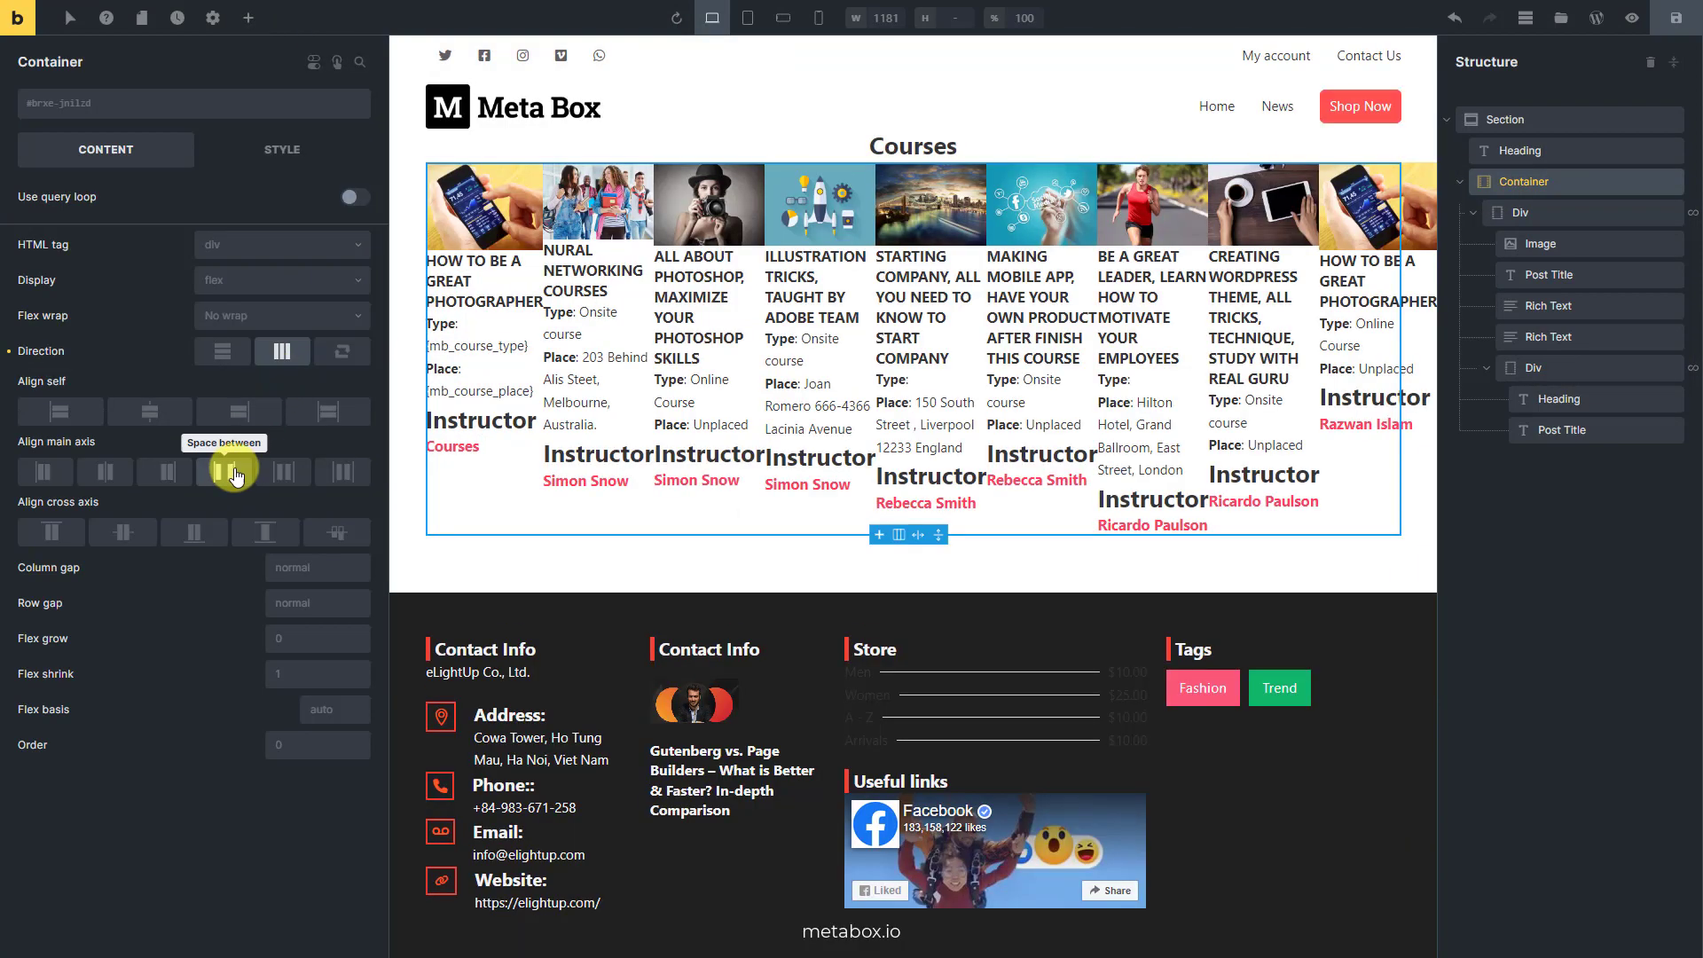
pyautogui.click(1508, 213)
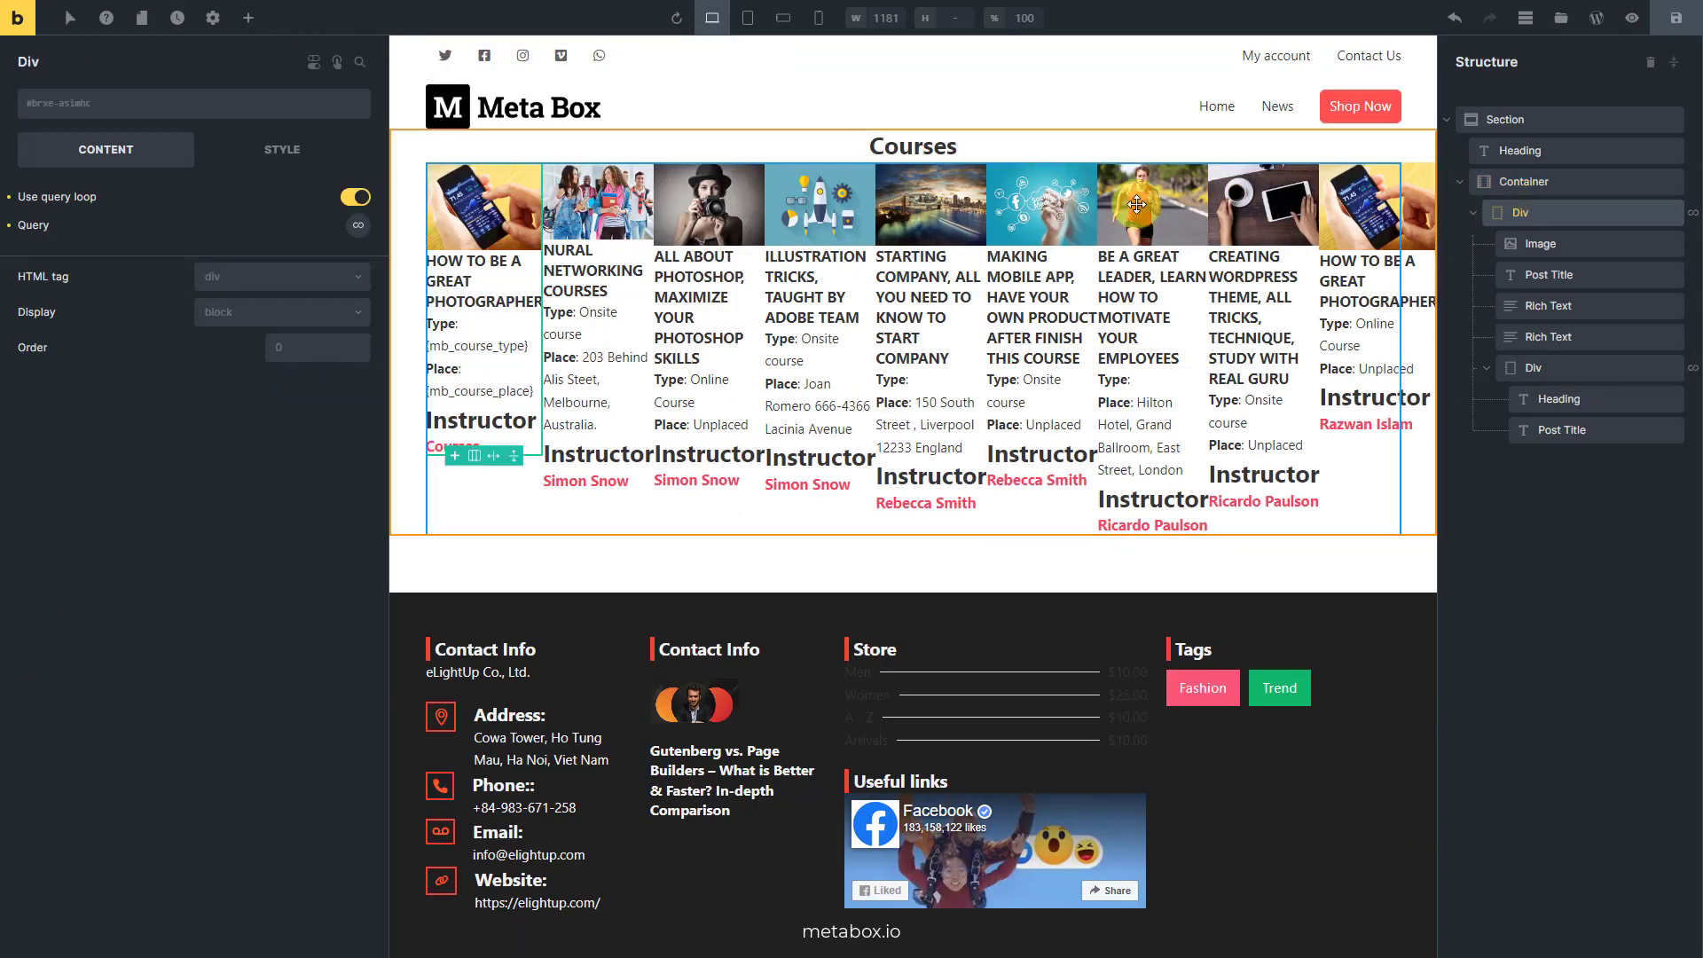
pyautogui.click(282, 149)
pyautogui.click(321, 562)
pyautogui.write('32%')
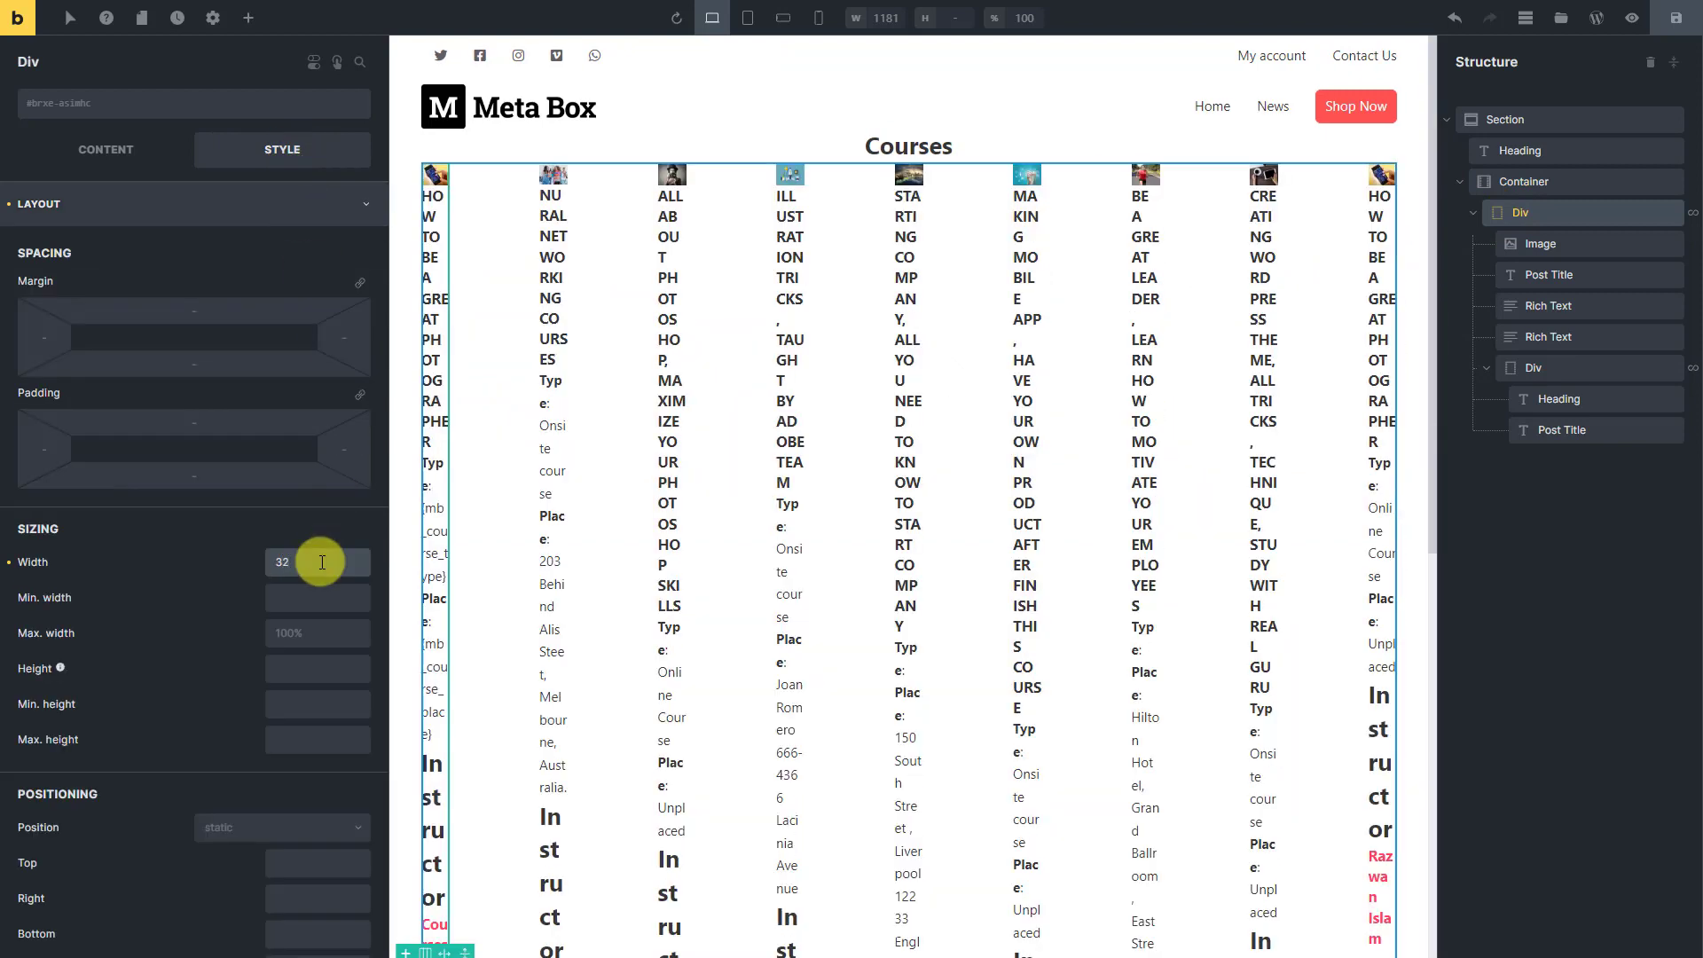
# Set the Container's flex wrap to Wrap
pyautogui.click(1502, 178)
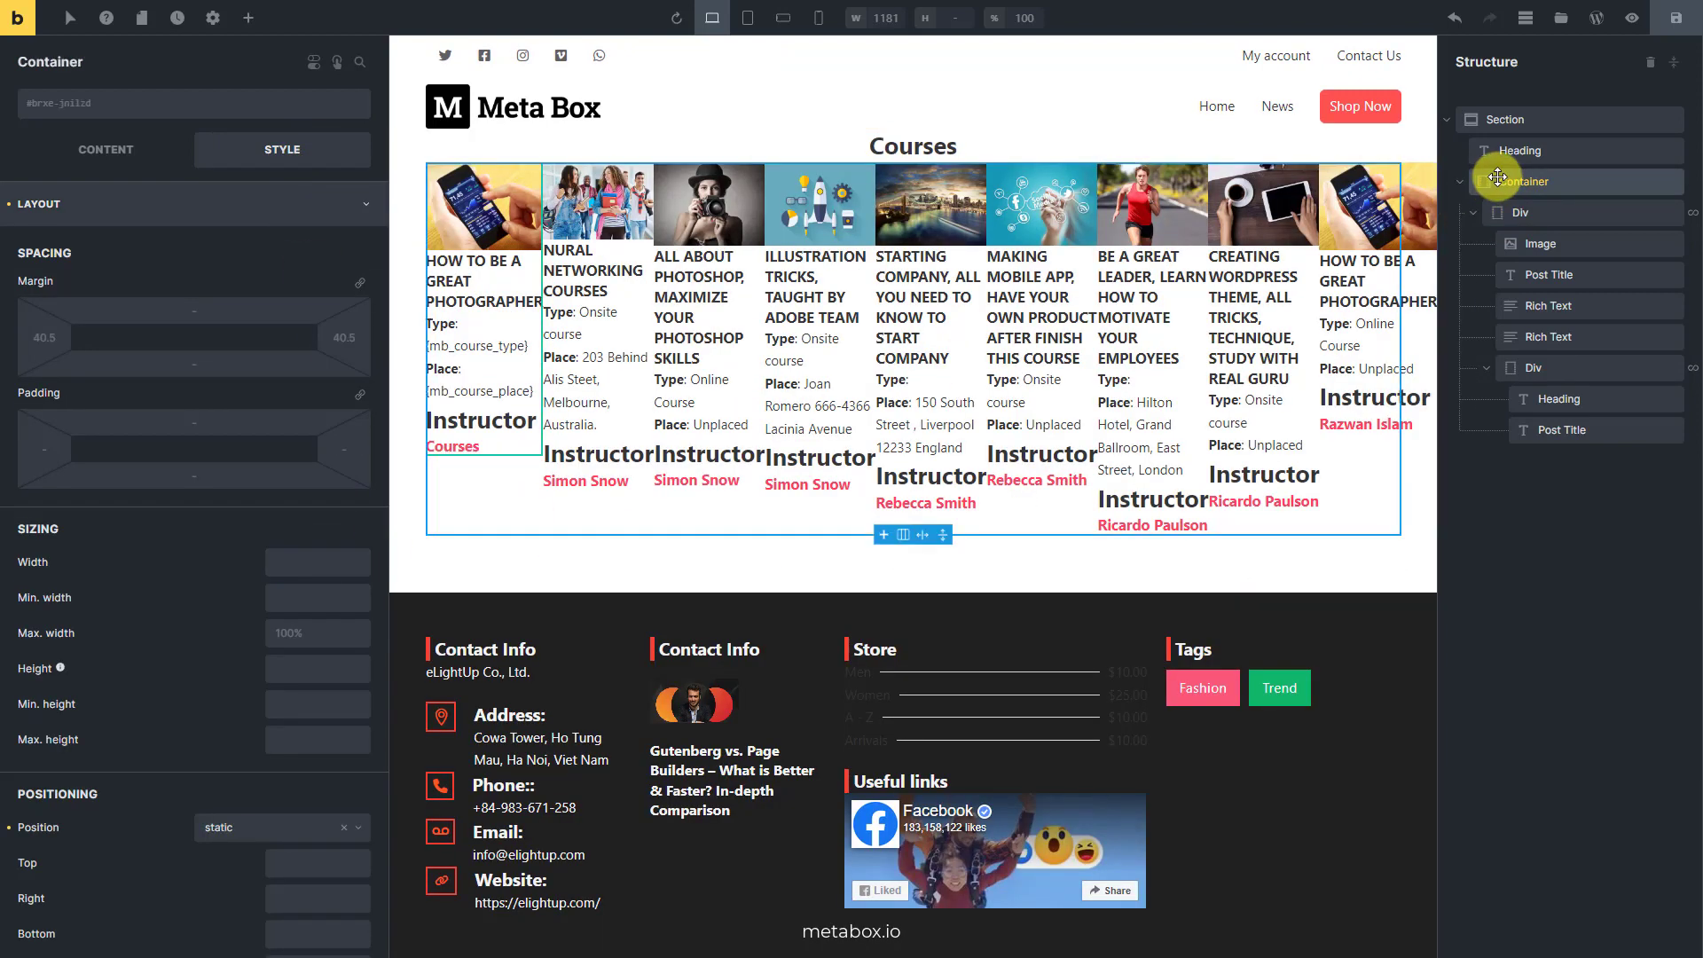
pyautogui.click(105, 149)
pyautogui.click(350, 315)
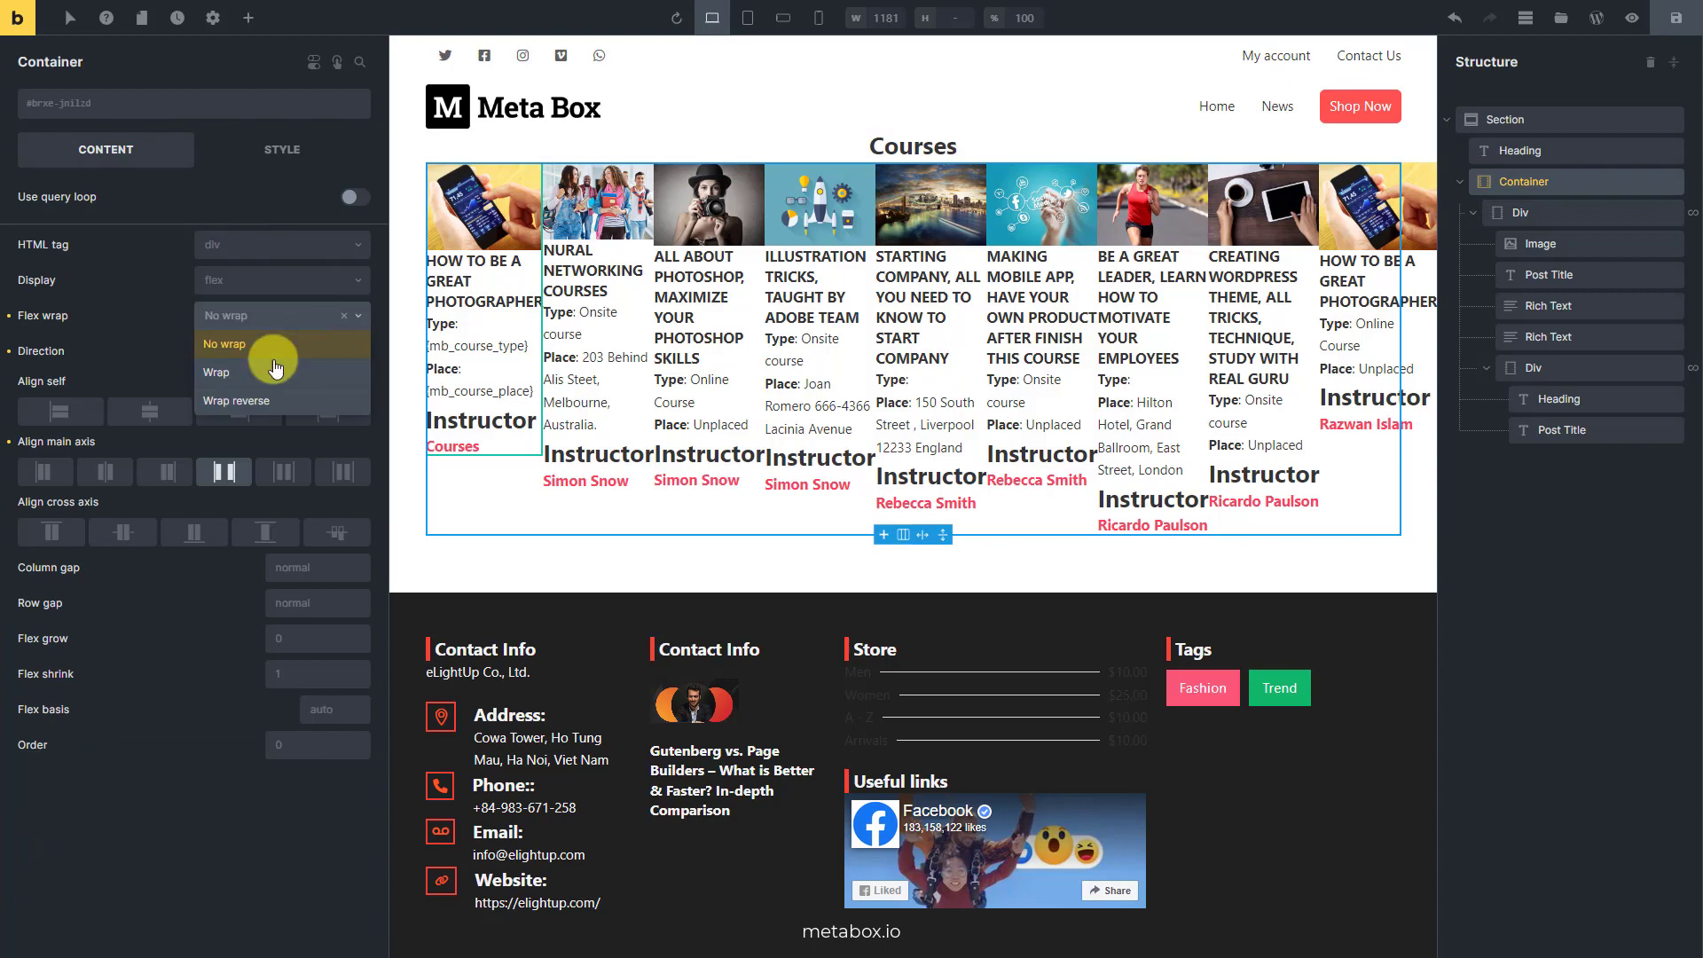
pyautogui.click(249, 380)
# Set the height of the course Image element to 250
pyautogui.click(1539, 245)
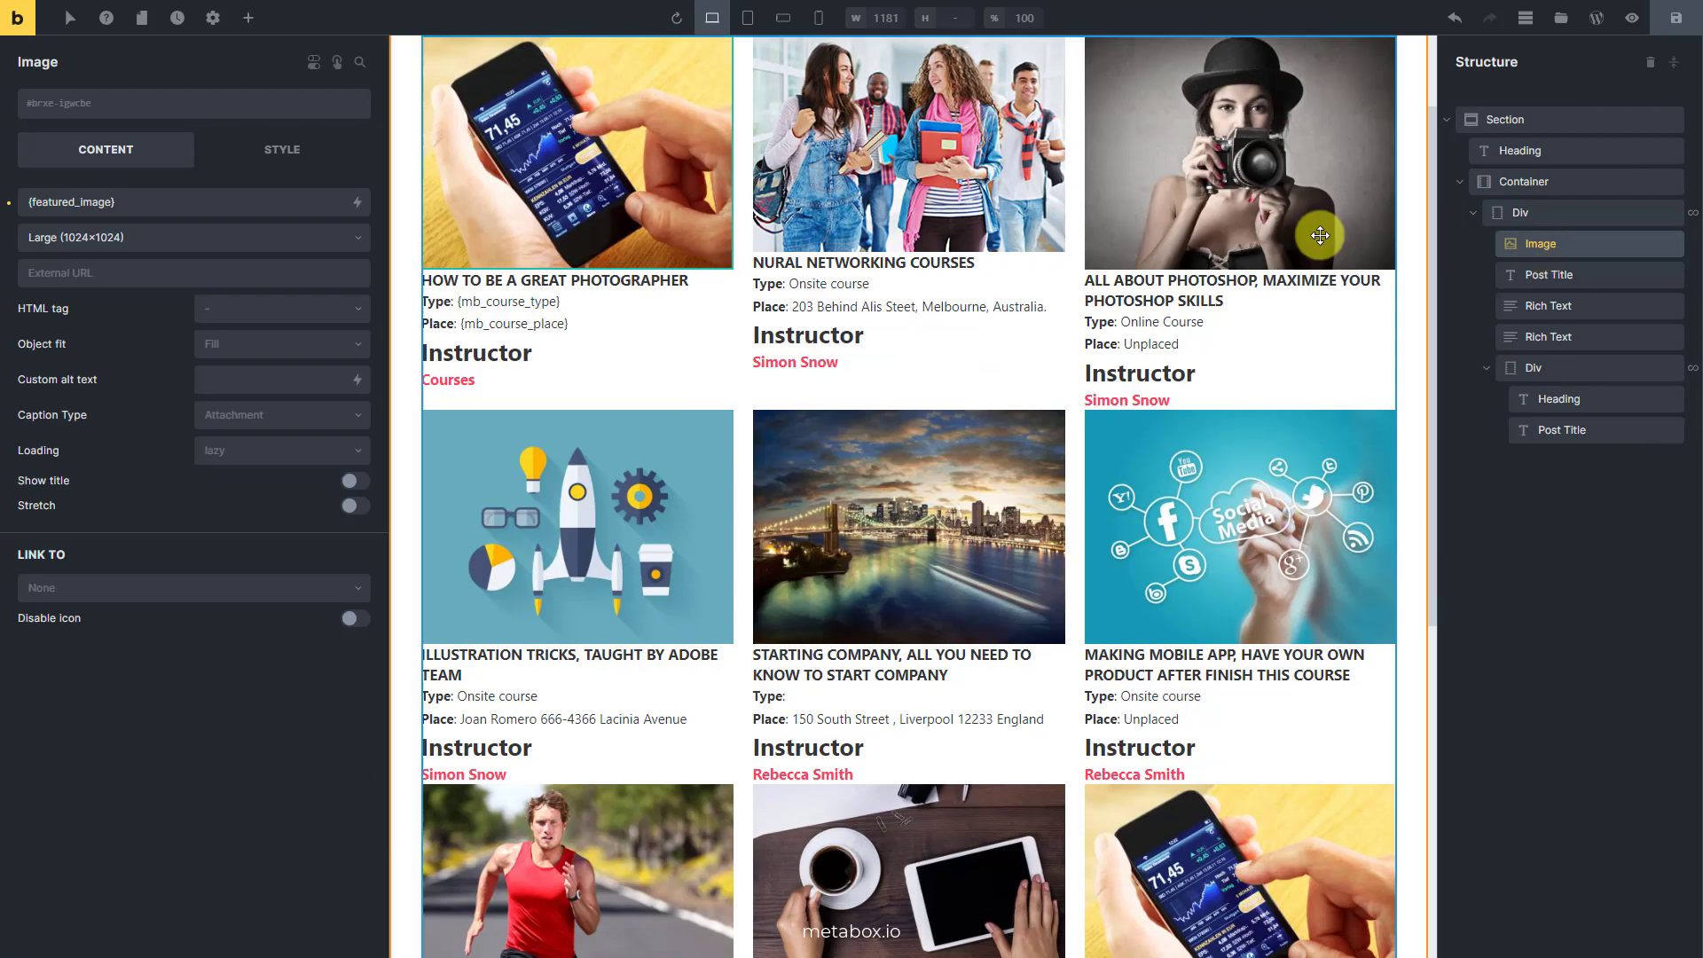
pyautogui.click(293, 165)
pyautogui.write('250')
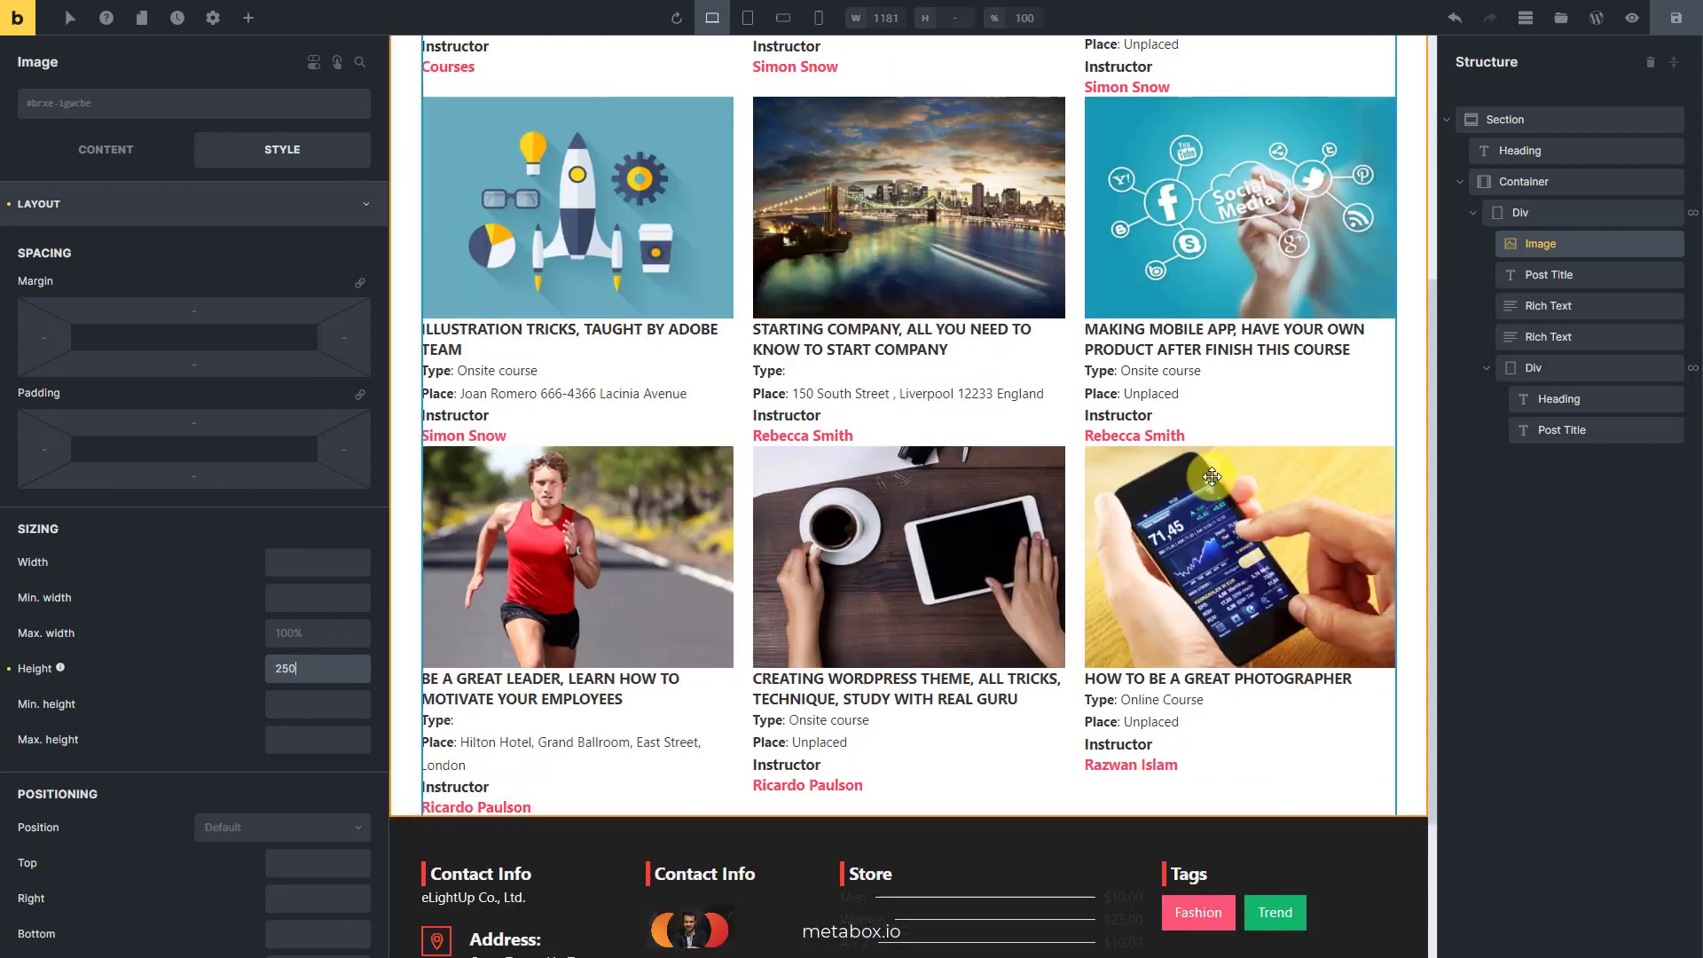
# Set the nested Div's display to flex and change its heading text to "Instructor:"
pyautogui.click(1561, 369)
pyautogui.click(182, 166)
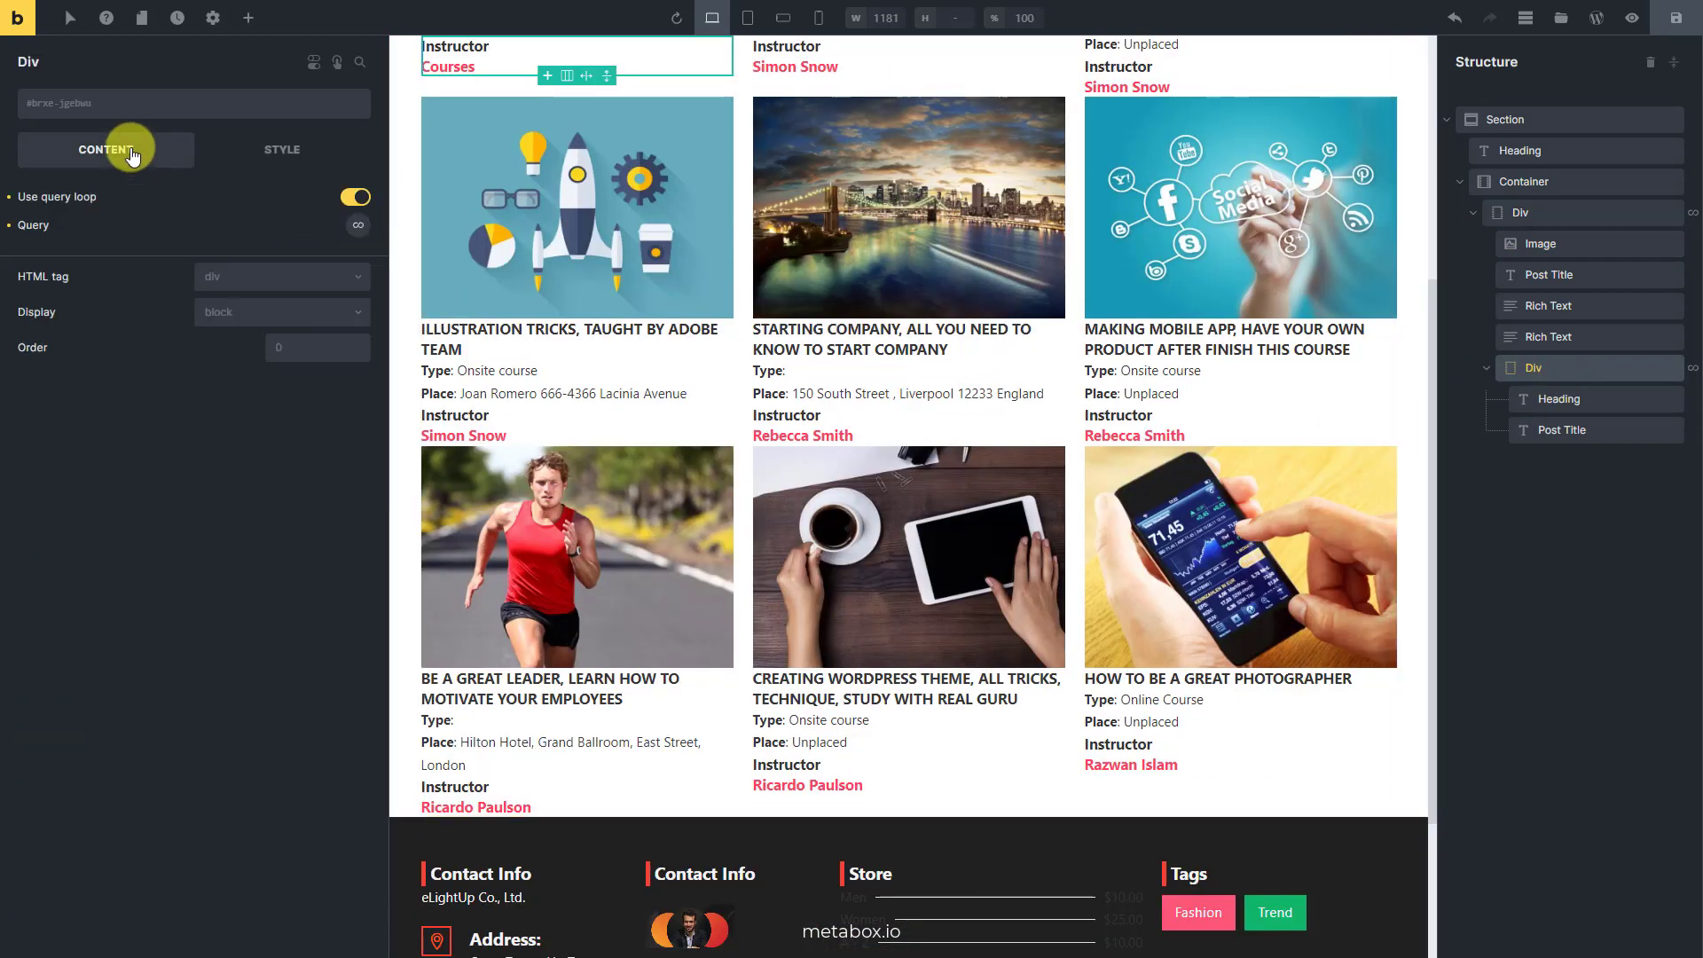
pyautogui.click(357, 312)
pyautogui.click(330, 340)
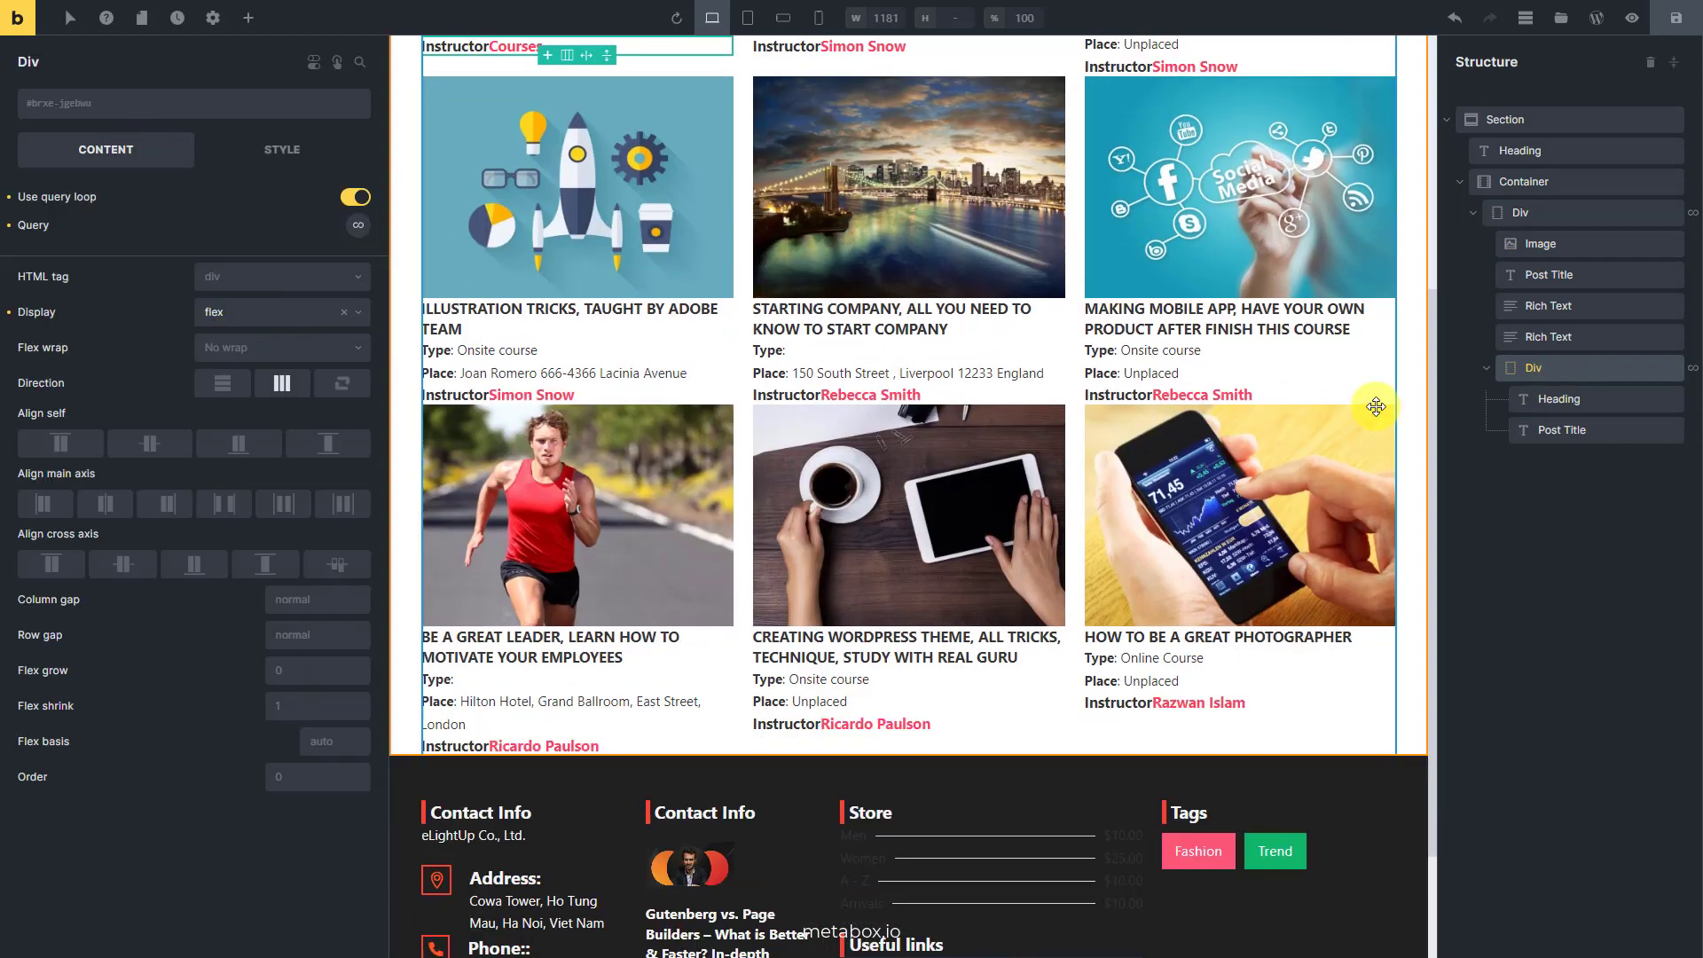
pyautogui.click(1548, 401)
pyautogui.click(100, 202)
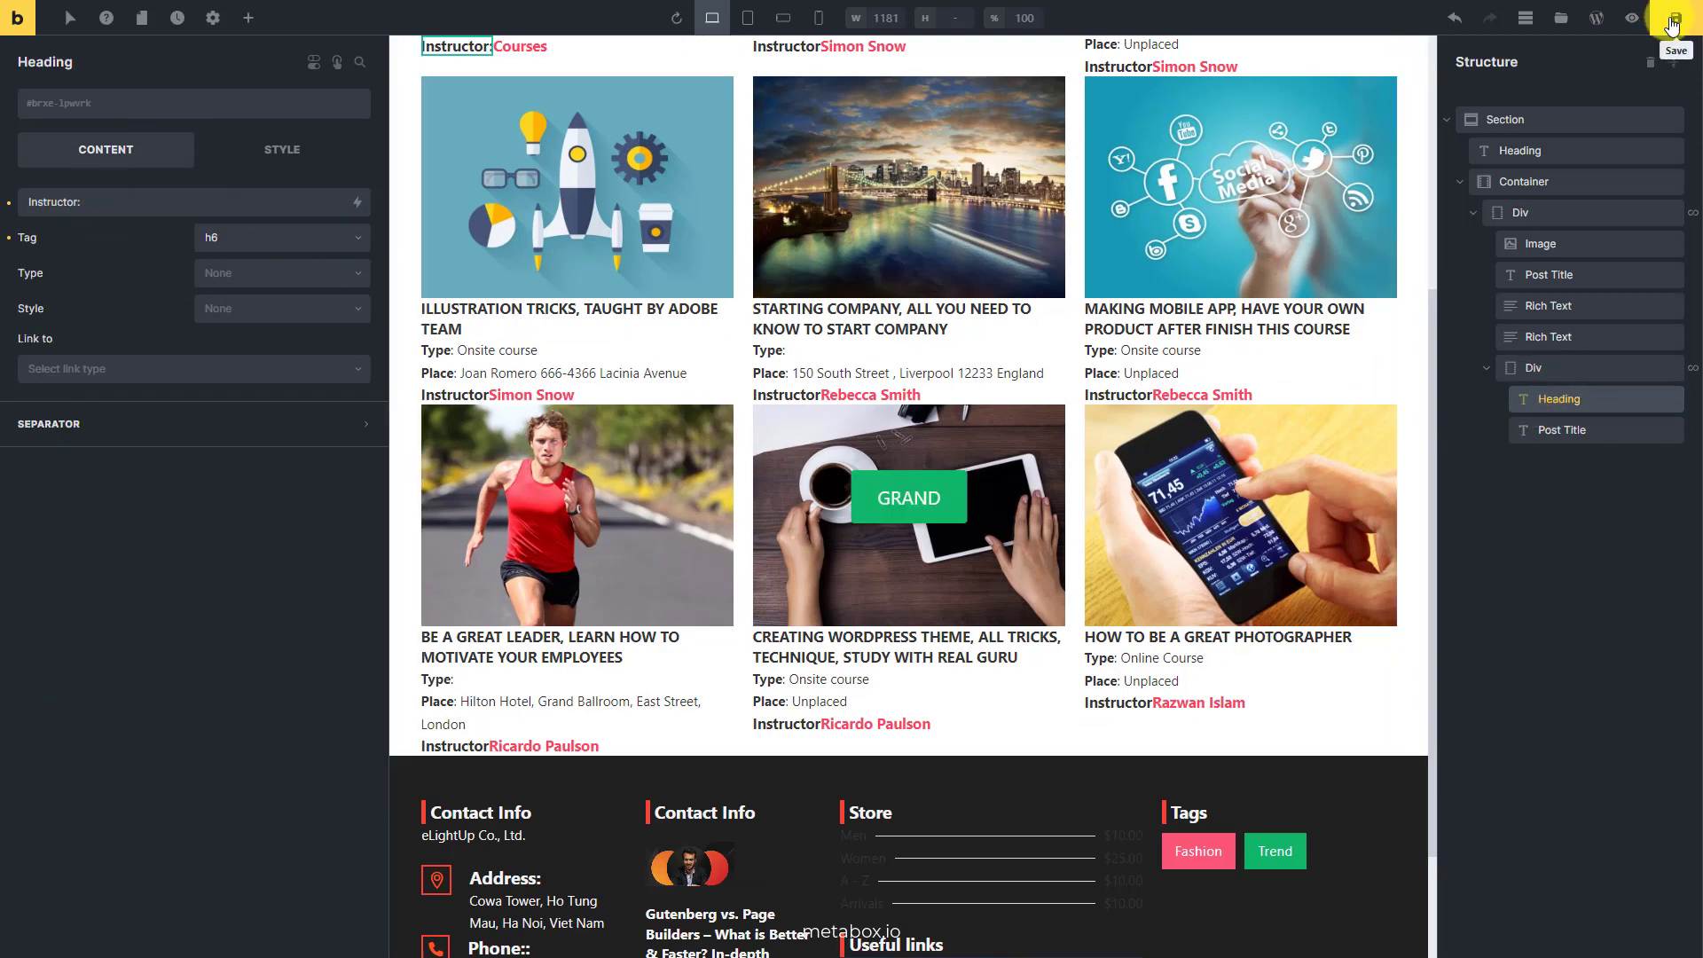
# Preview the Courses page and open it on the frontend
pyautogui.click(1636, 20)
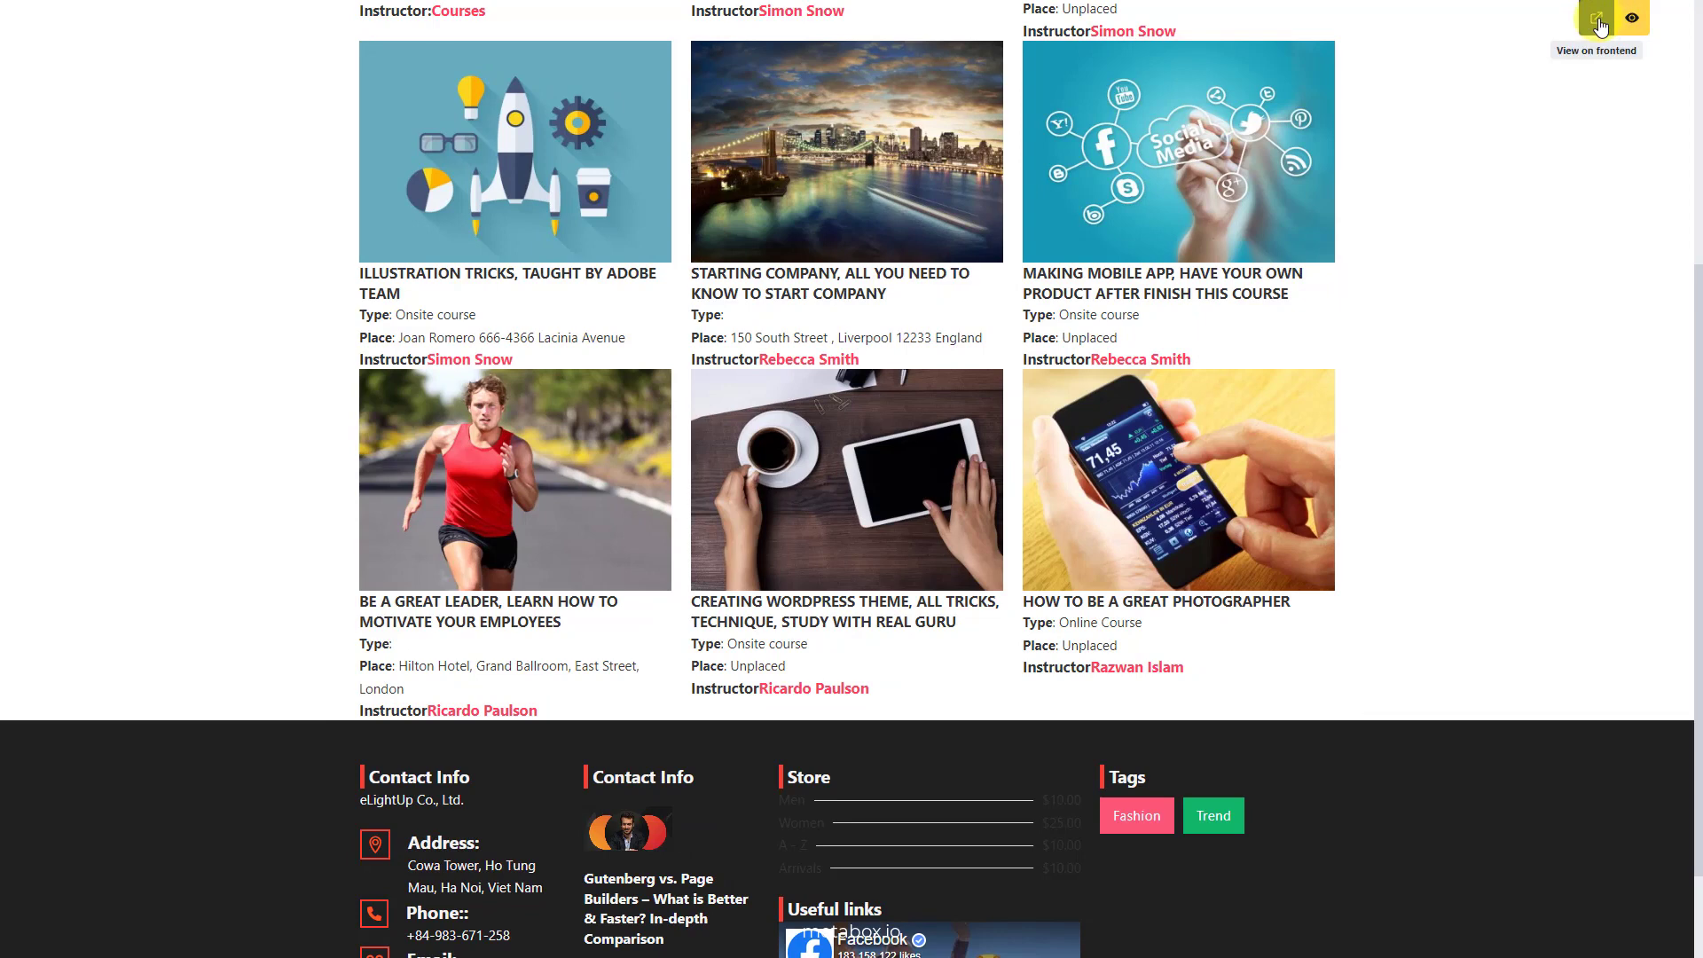
pyautogui.click(1598, 21)
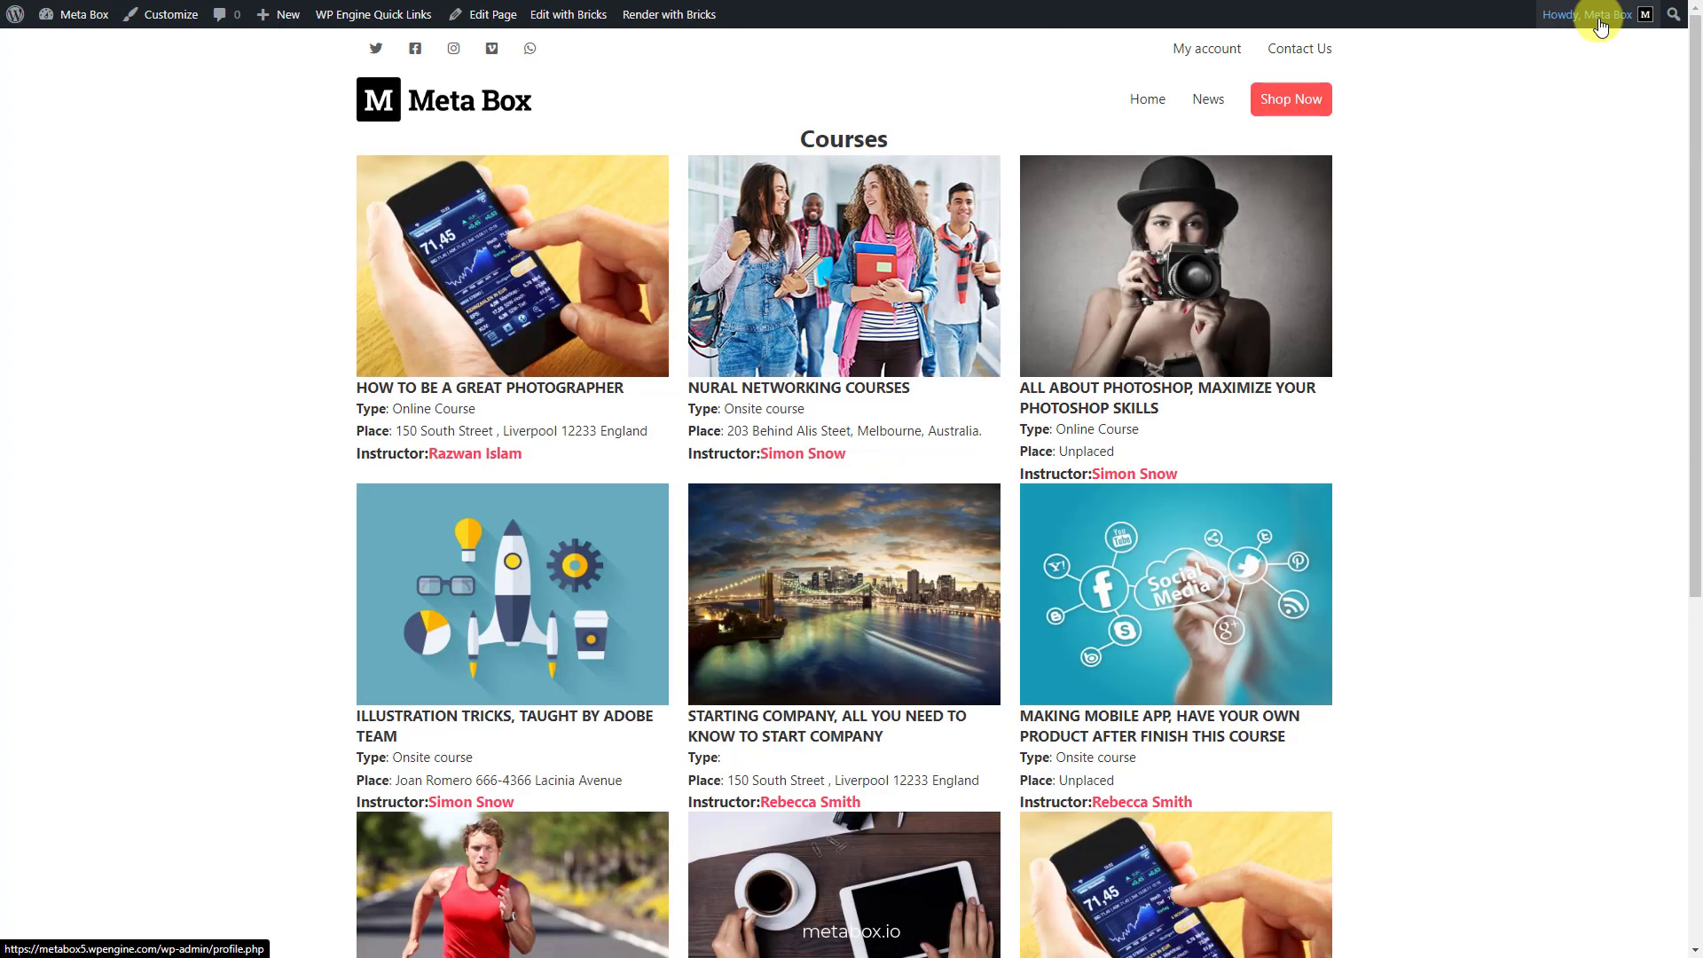